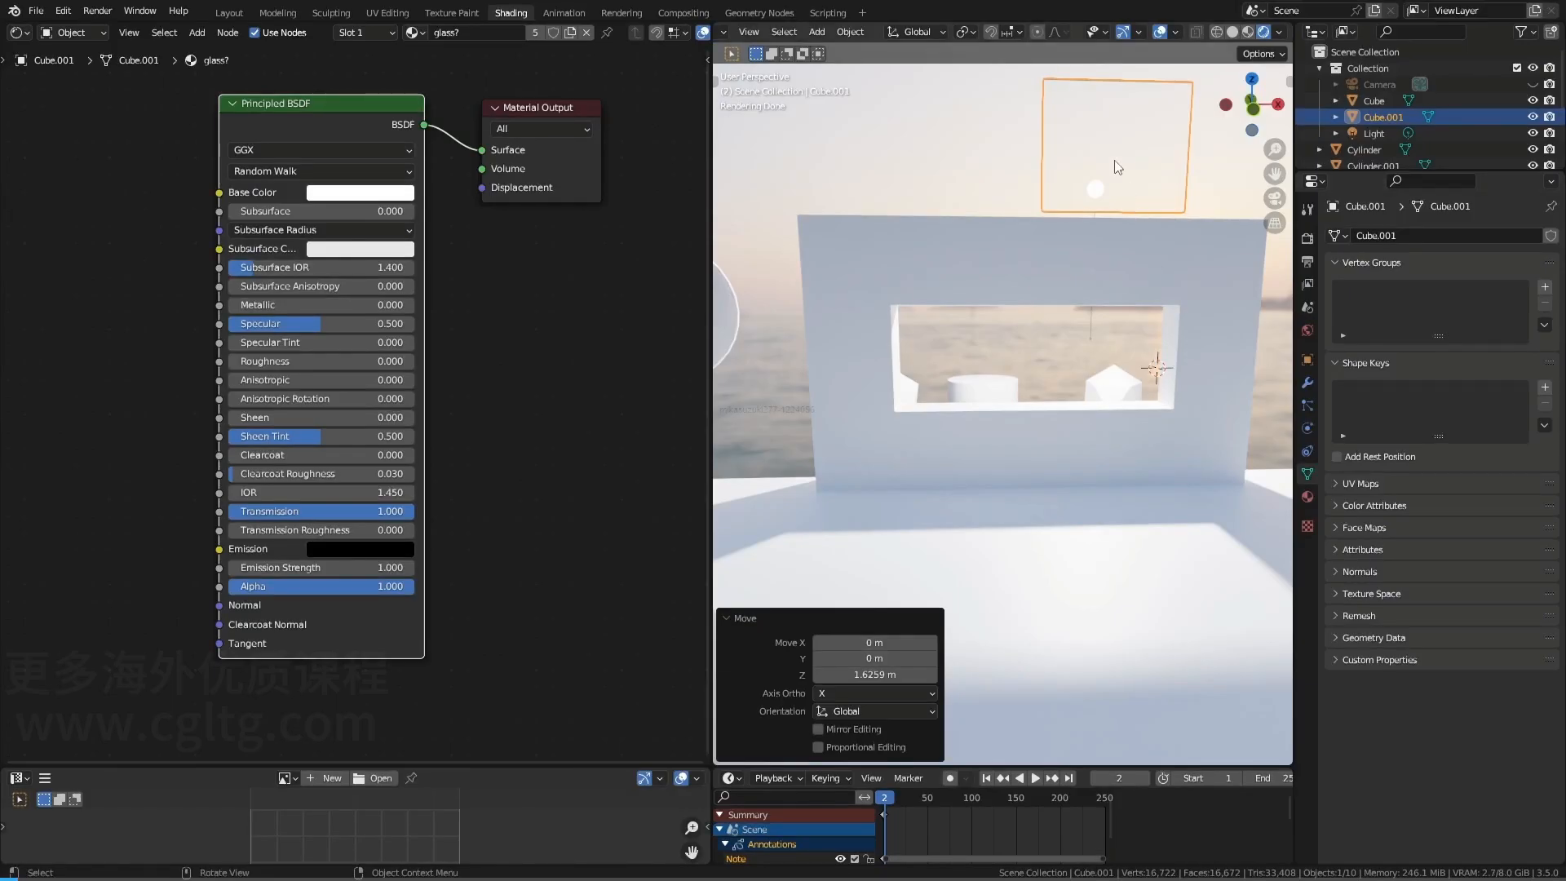
Move the glass pane straight down along the Z axis into the wall's window opening
key("g")
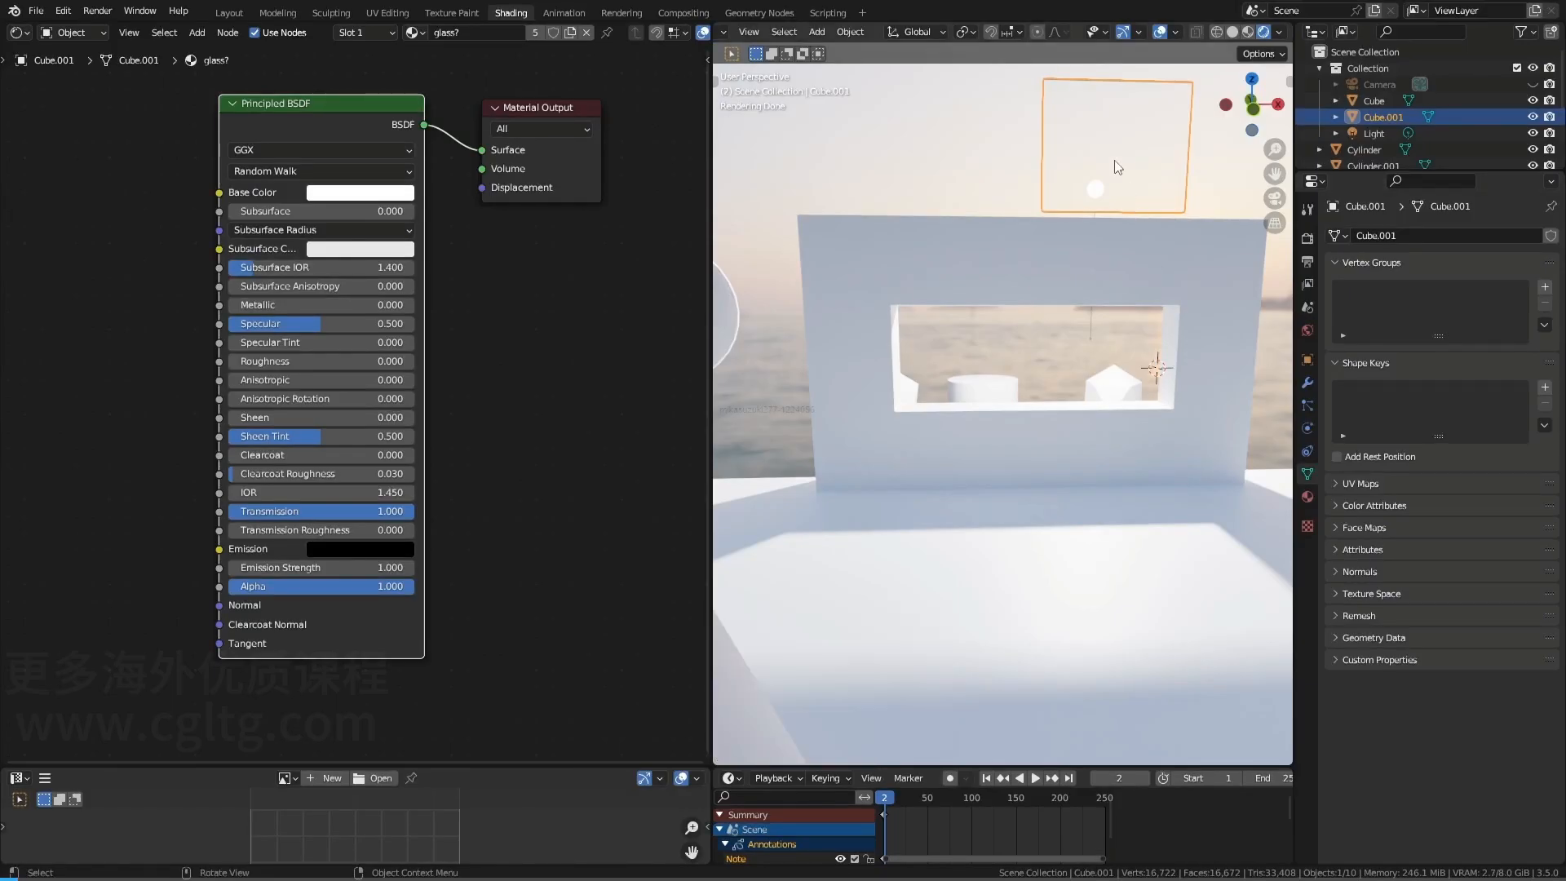
key("z")
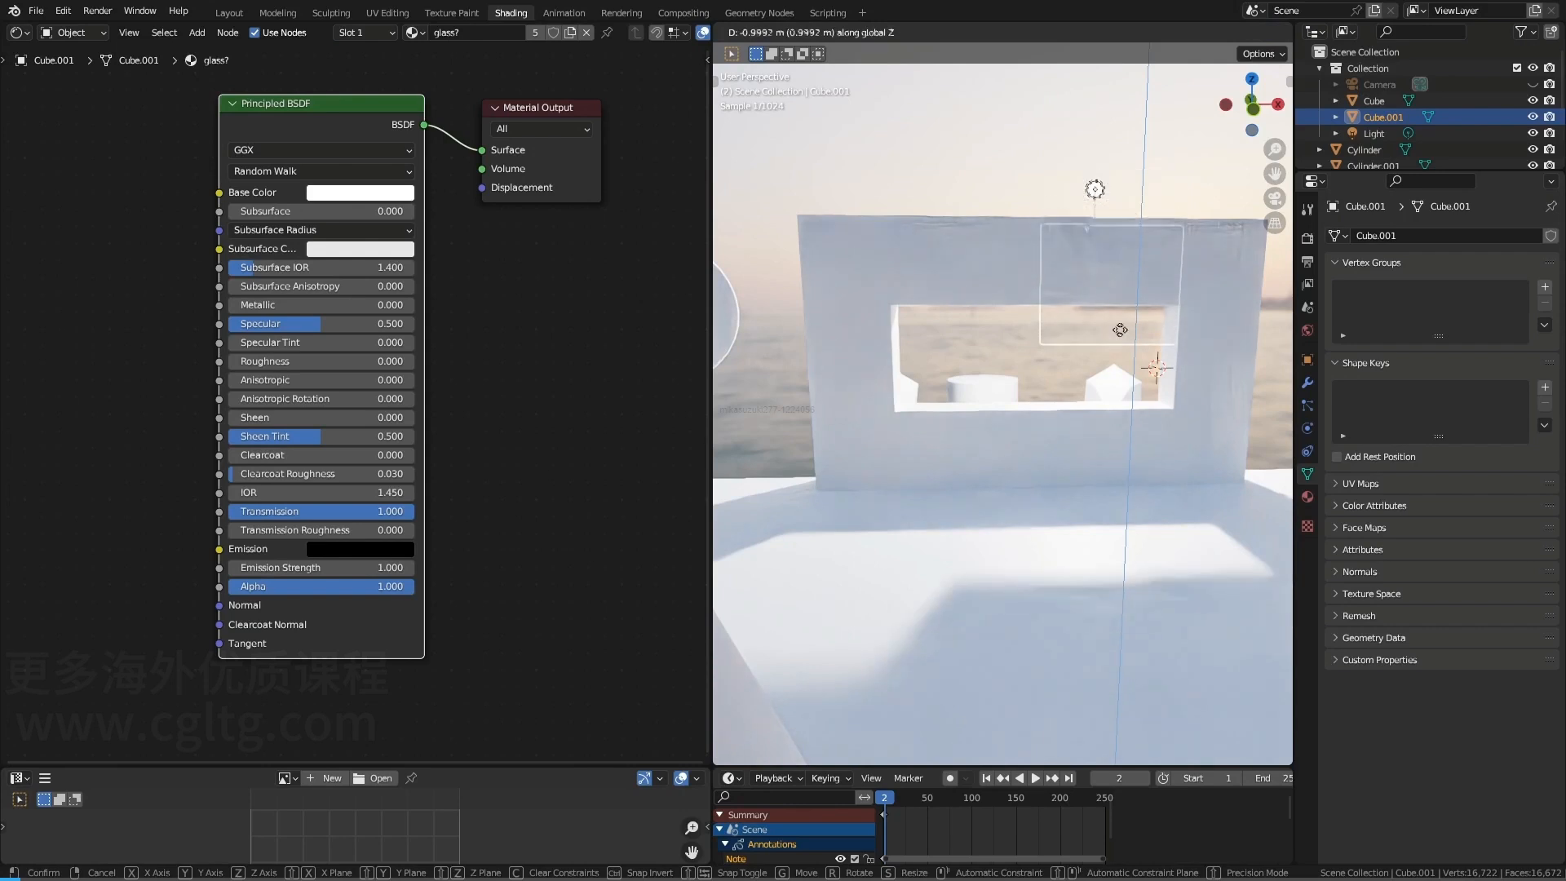
left_click(1118, 398)
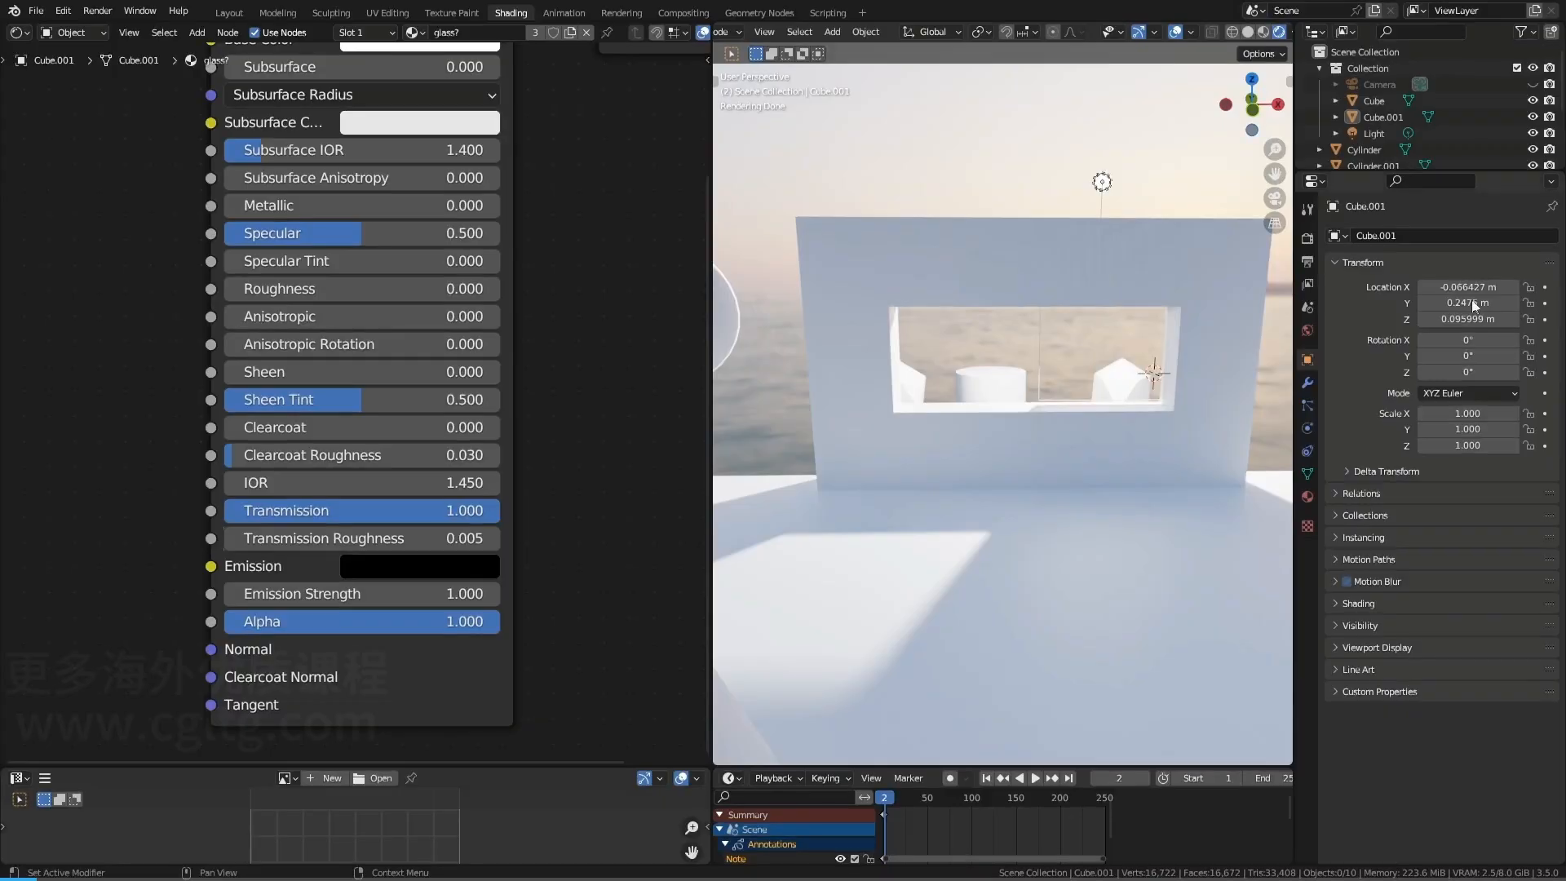
Set the glass material's Transmission Roughness to 0 in its Principled BSDF
scroll(490, 266, "up", 5, "shift")
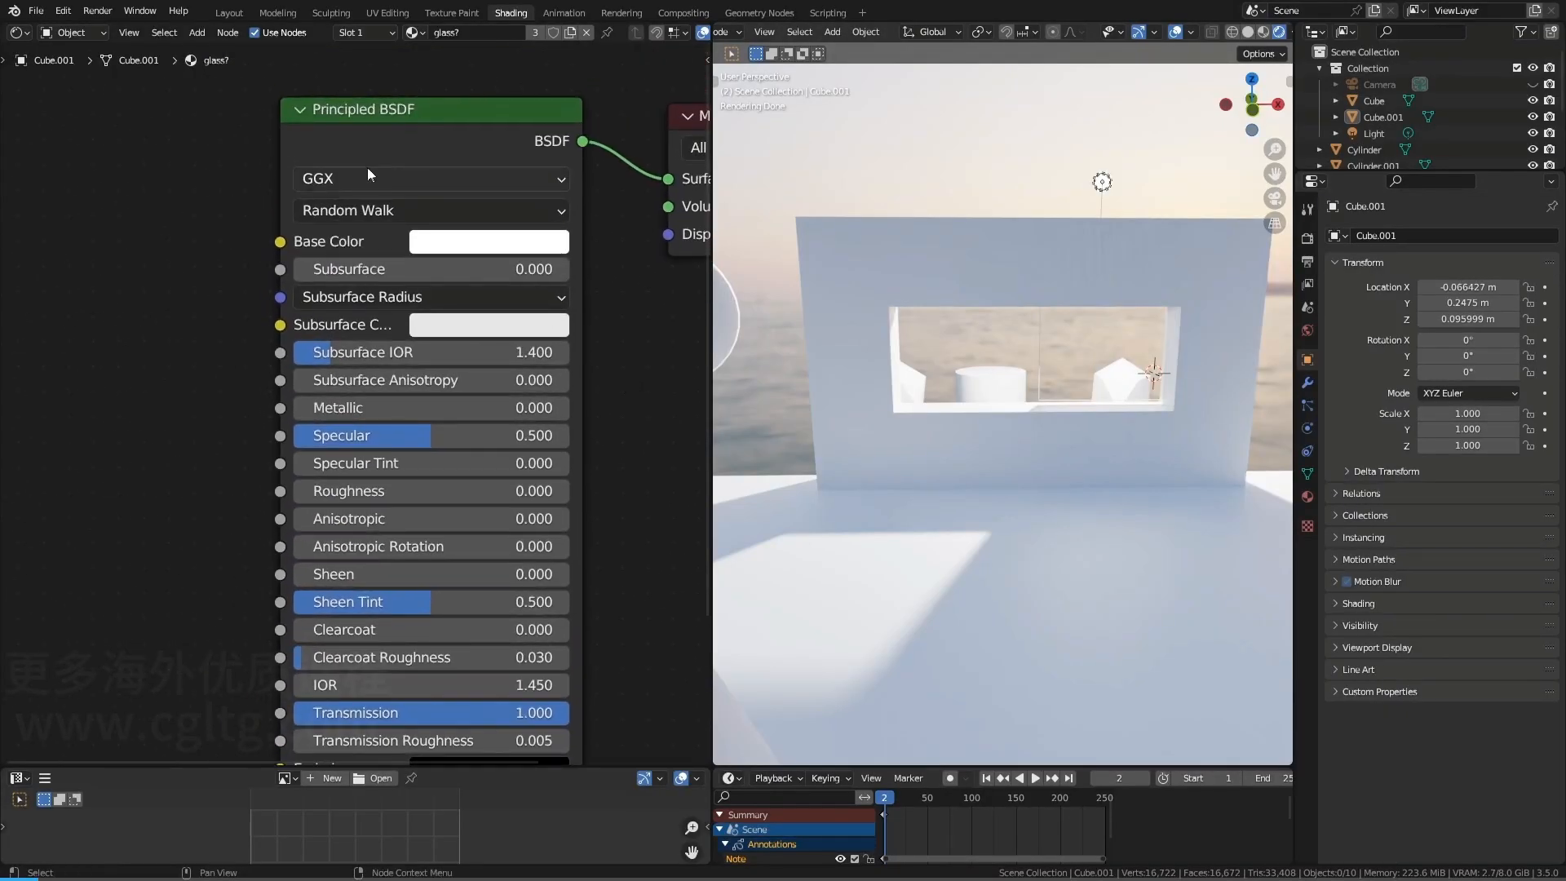
scroll(480, 328, "down", 6, "shift")
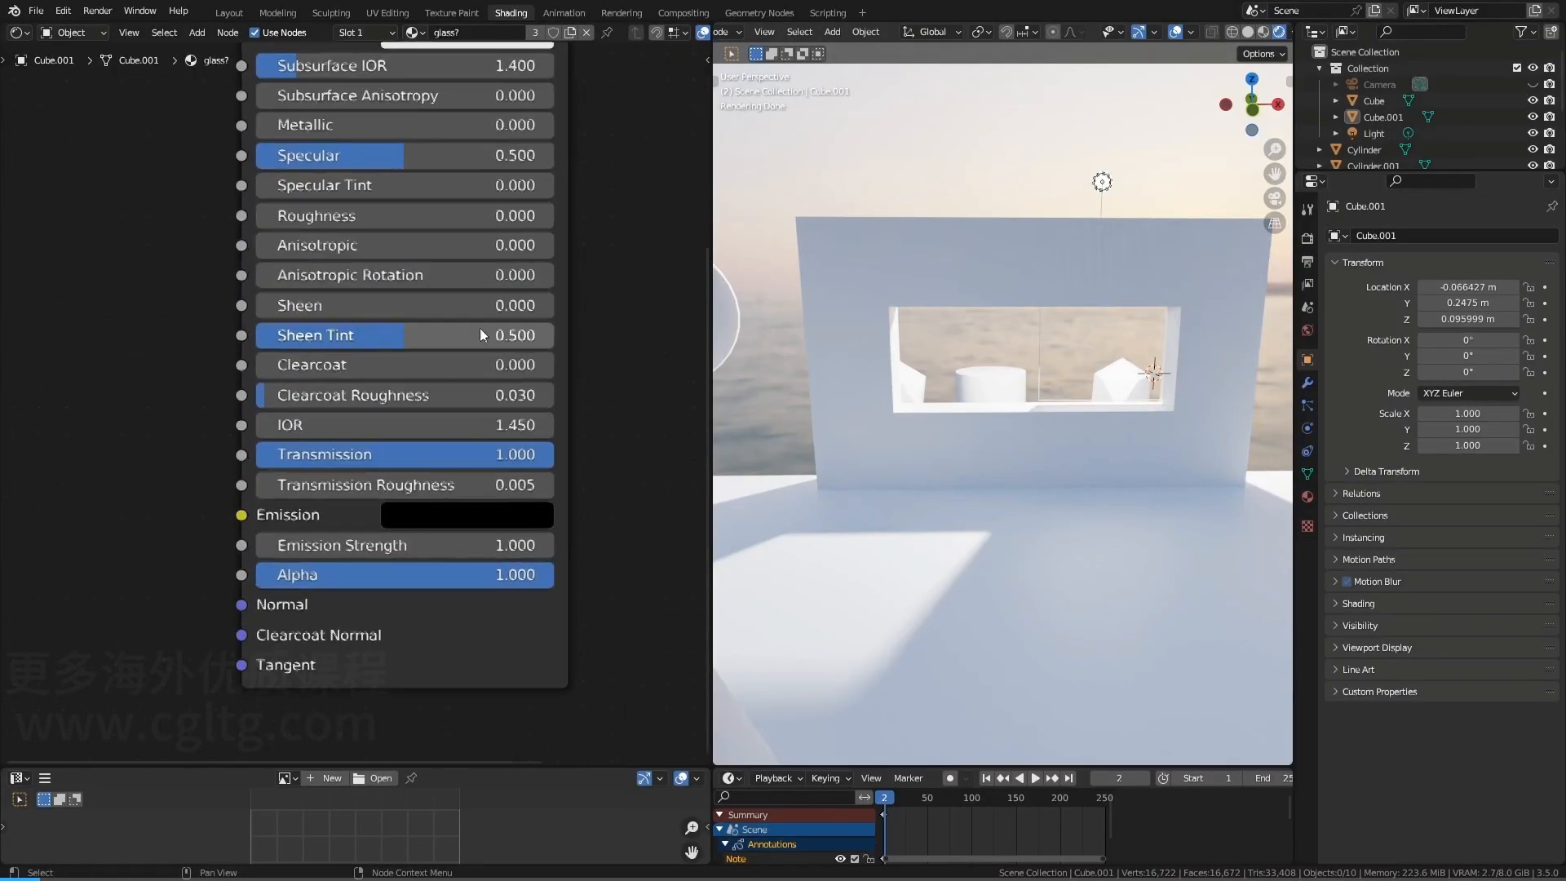
scroll(307, 457, "up", 1)
mouse_move(563, 460)
left_mouse_down()
mouse_move(377, 459)
mouse_move(570, 459)
left_mouse_up()
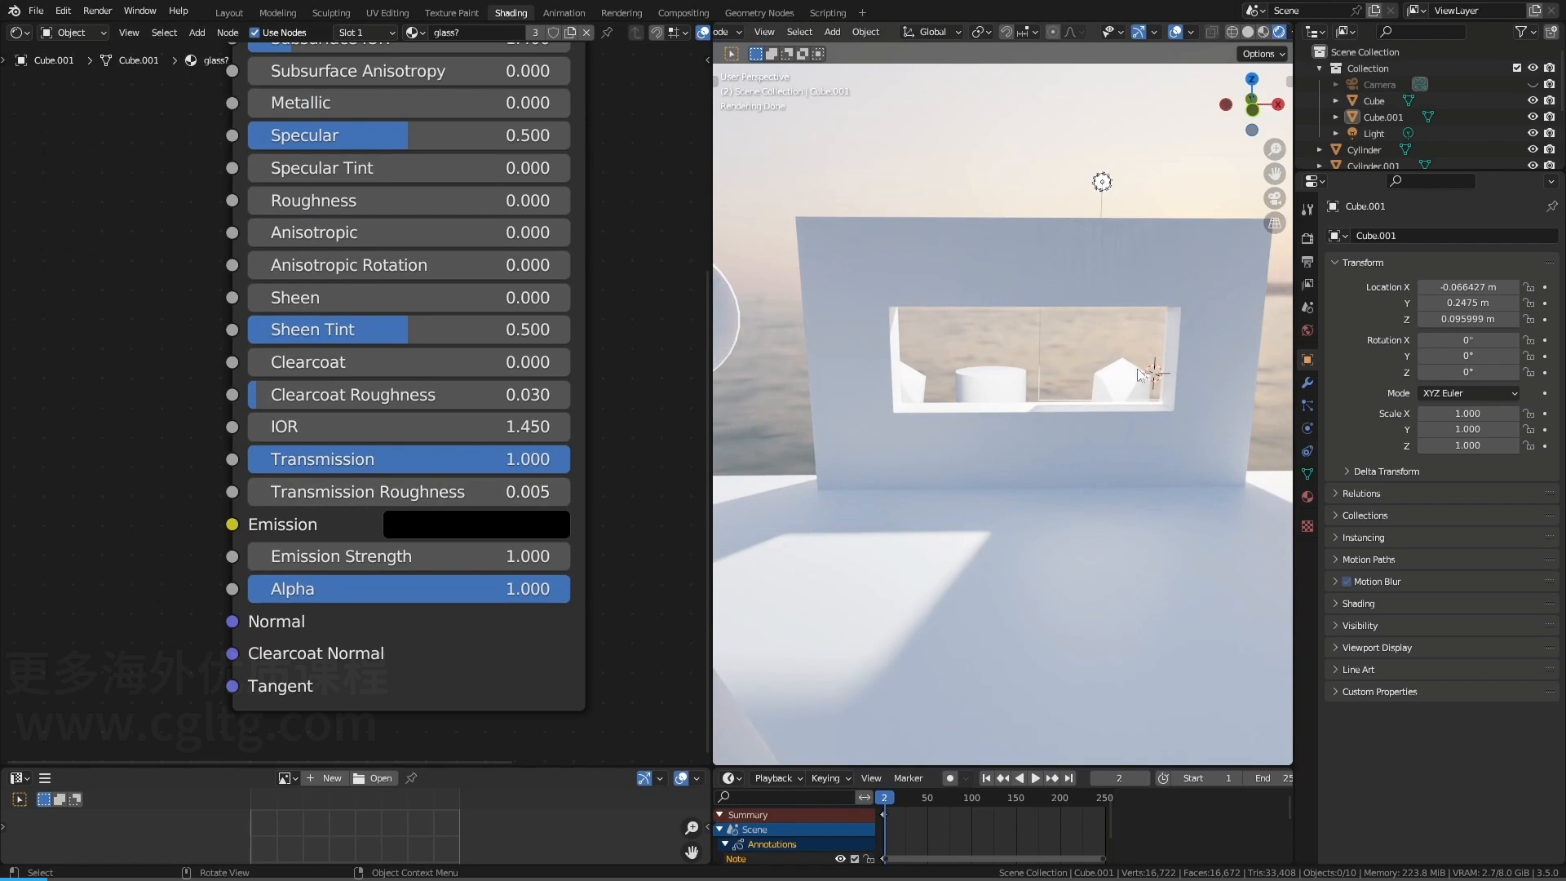
mouse_move(369, 493)
left_mouse_down()
mouse_move(480, 493)
mouse_move(367, 494)
left_mouse_up()
scroll(299, 365, "up", 3)
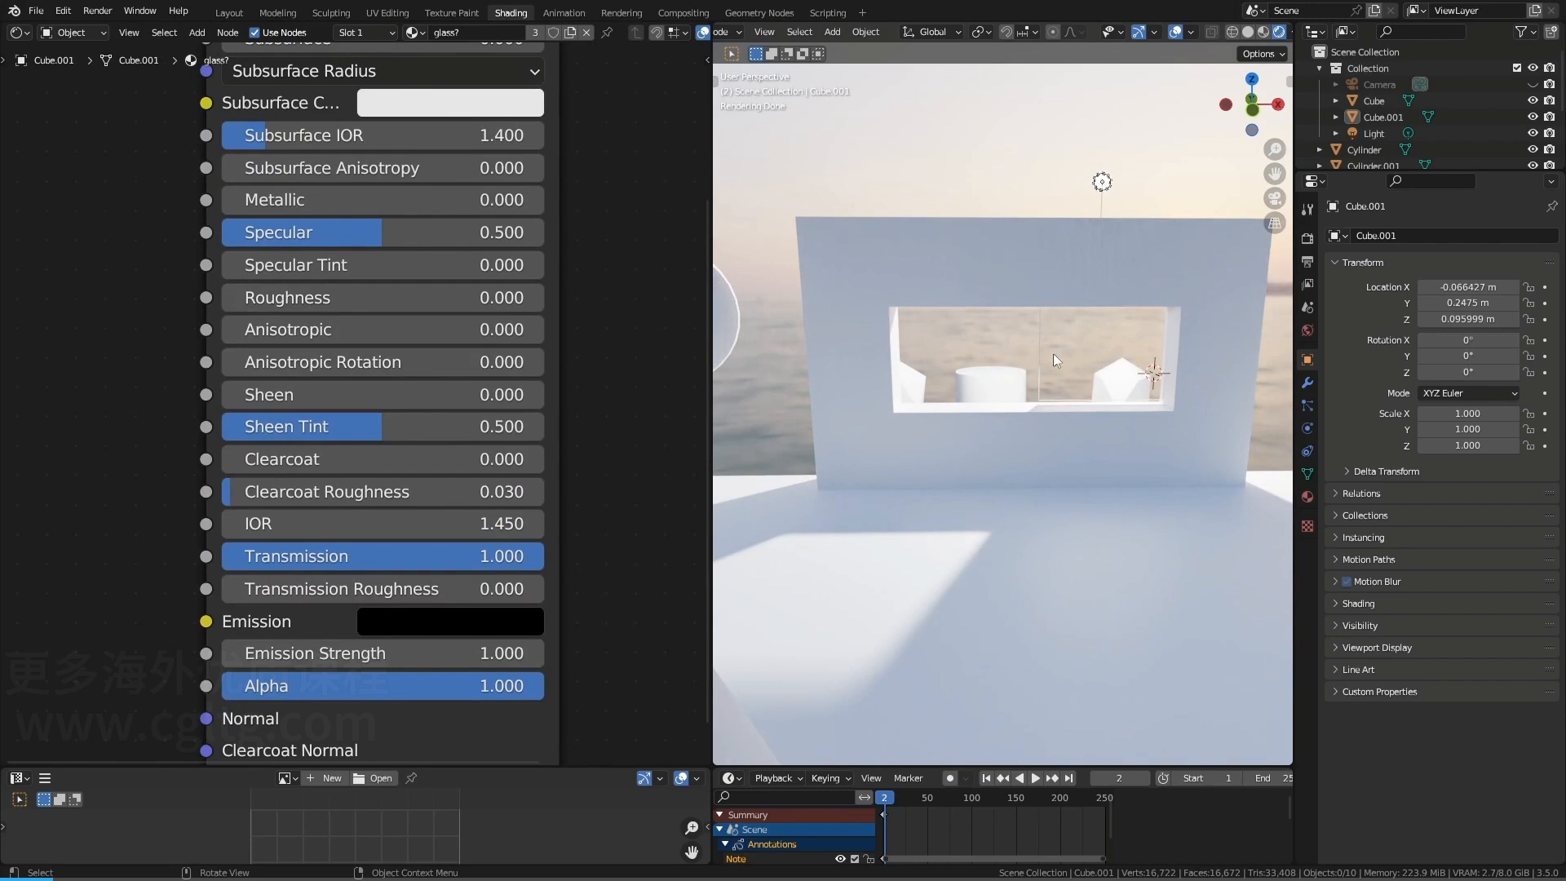
mouse_move(309, 298)
left_mouse_down()
mouse_move(389, 298)
mouse_move(304, 298)
left_mouse_up()
Switch the scene's render engine to Eevee
left_click(1308, 238)
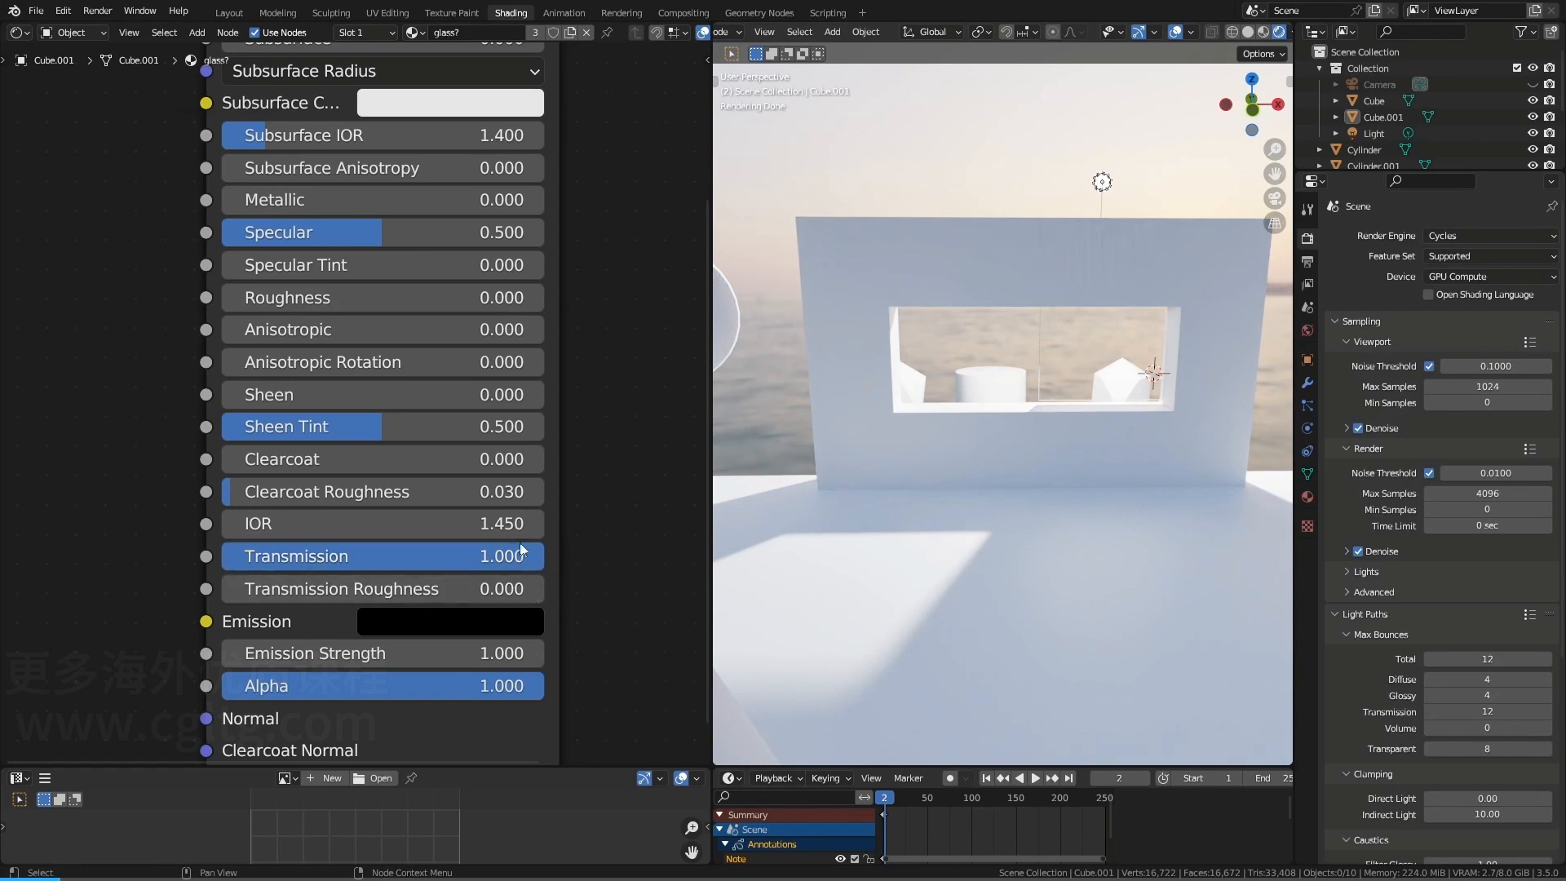
left_click(1464, 238)
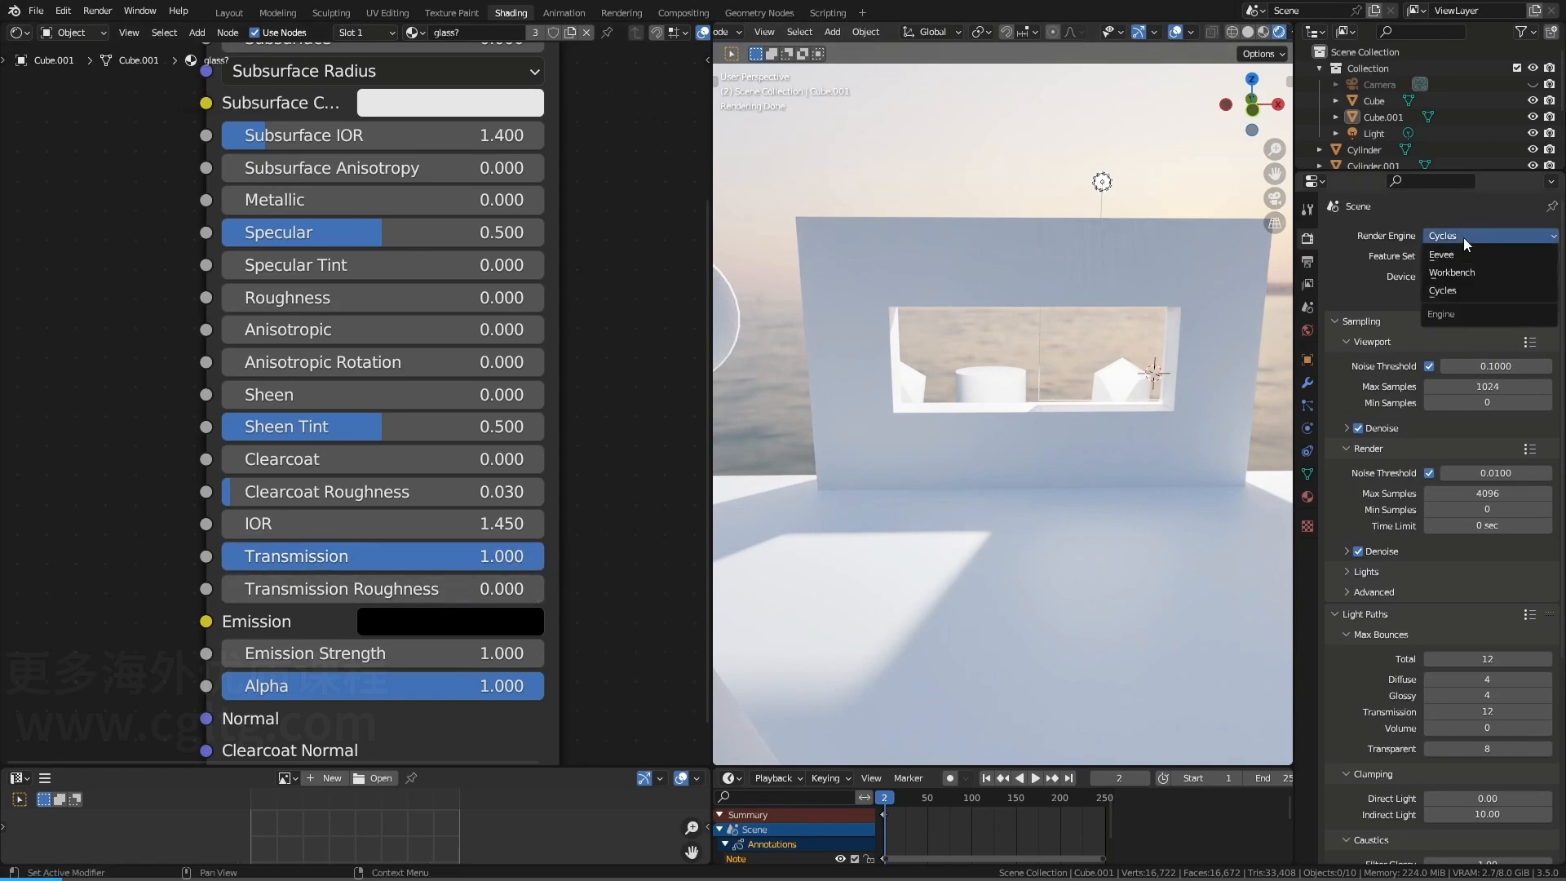
left_click(1461, 252)
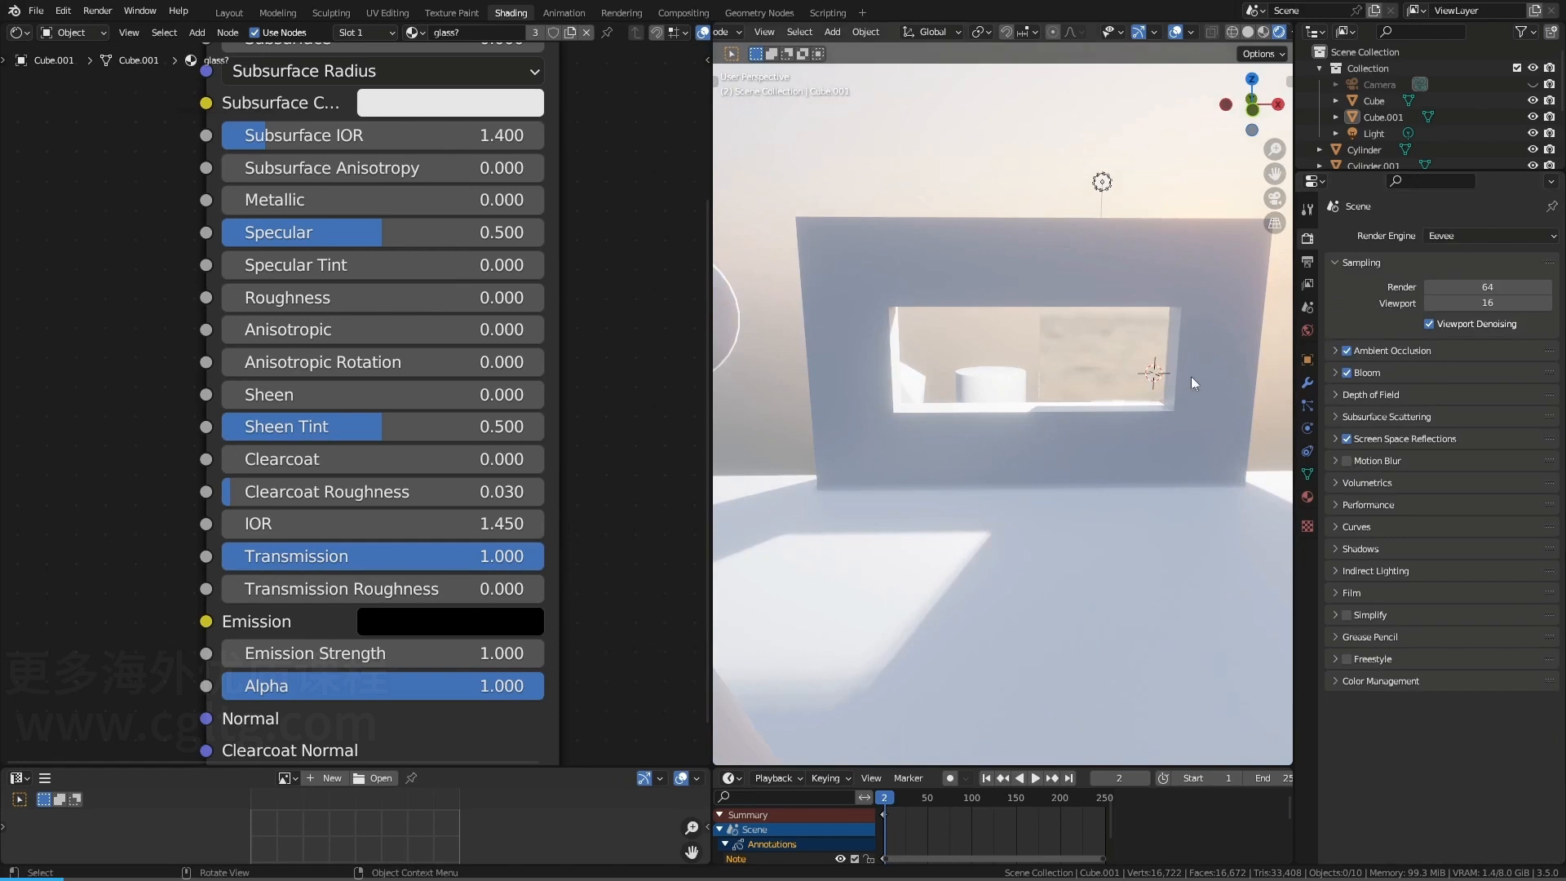
scroll(1064, 346, "up", 3)
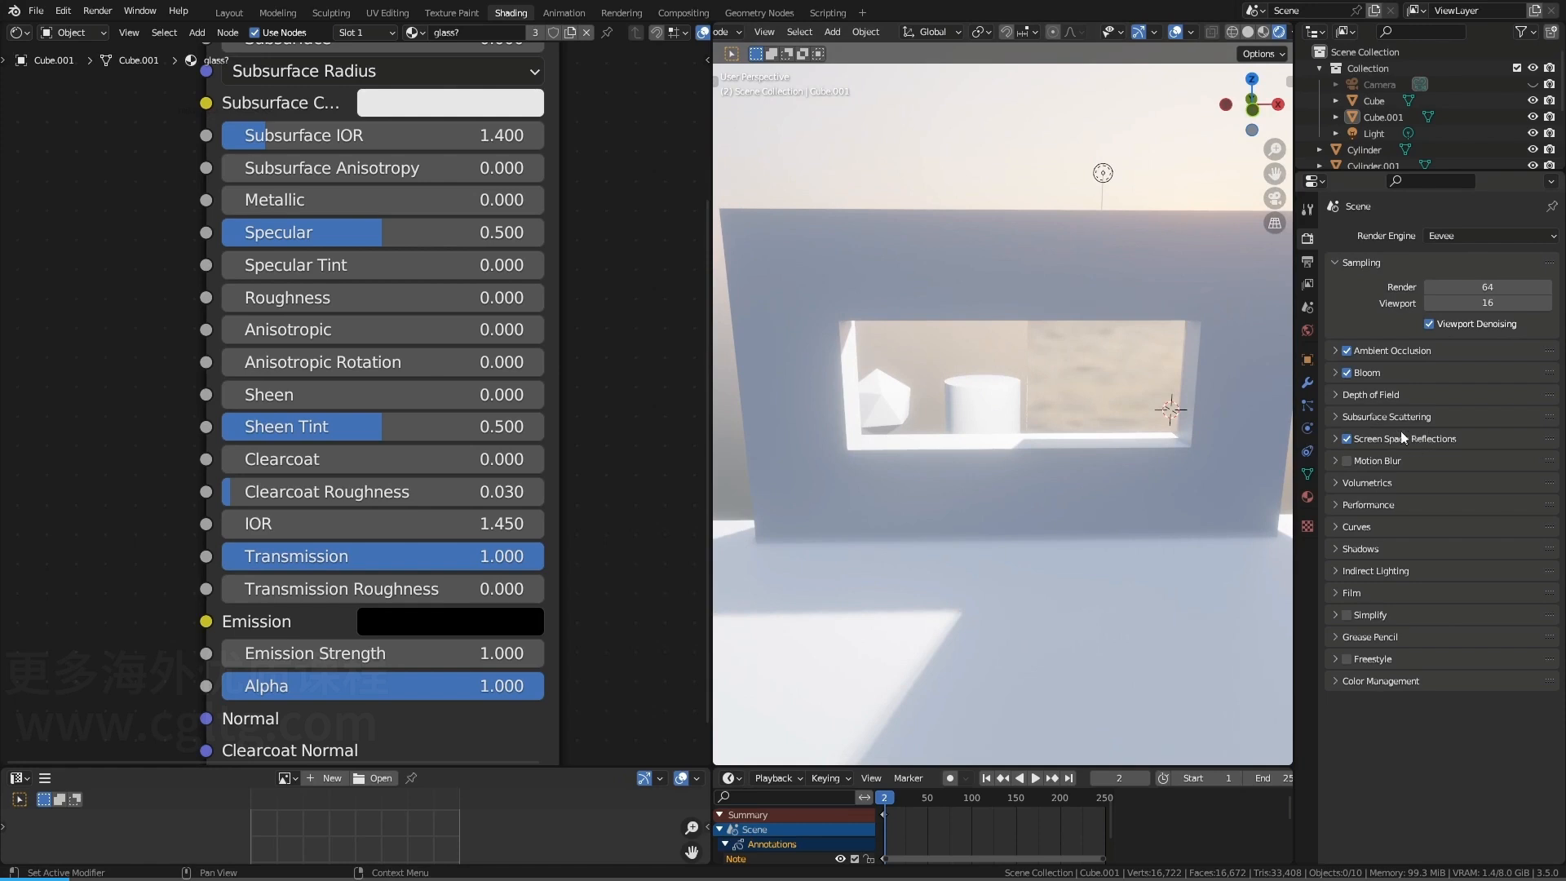
Show Eevee's Screen Space Reflections settings and enable Screen Space Refraction for the glass material
left_click(1335, 439)
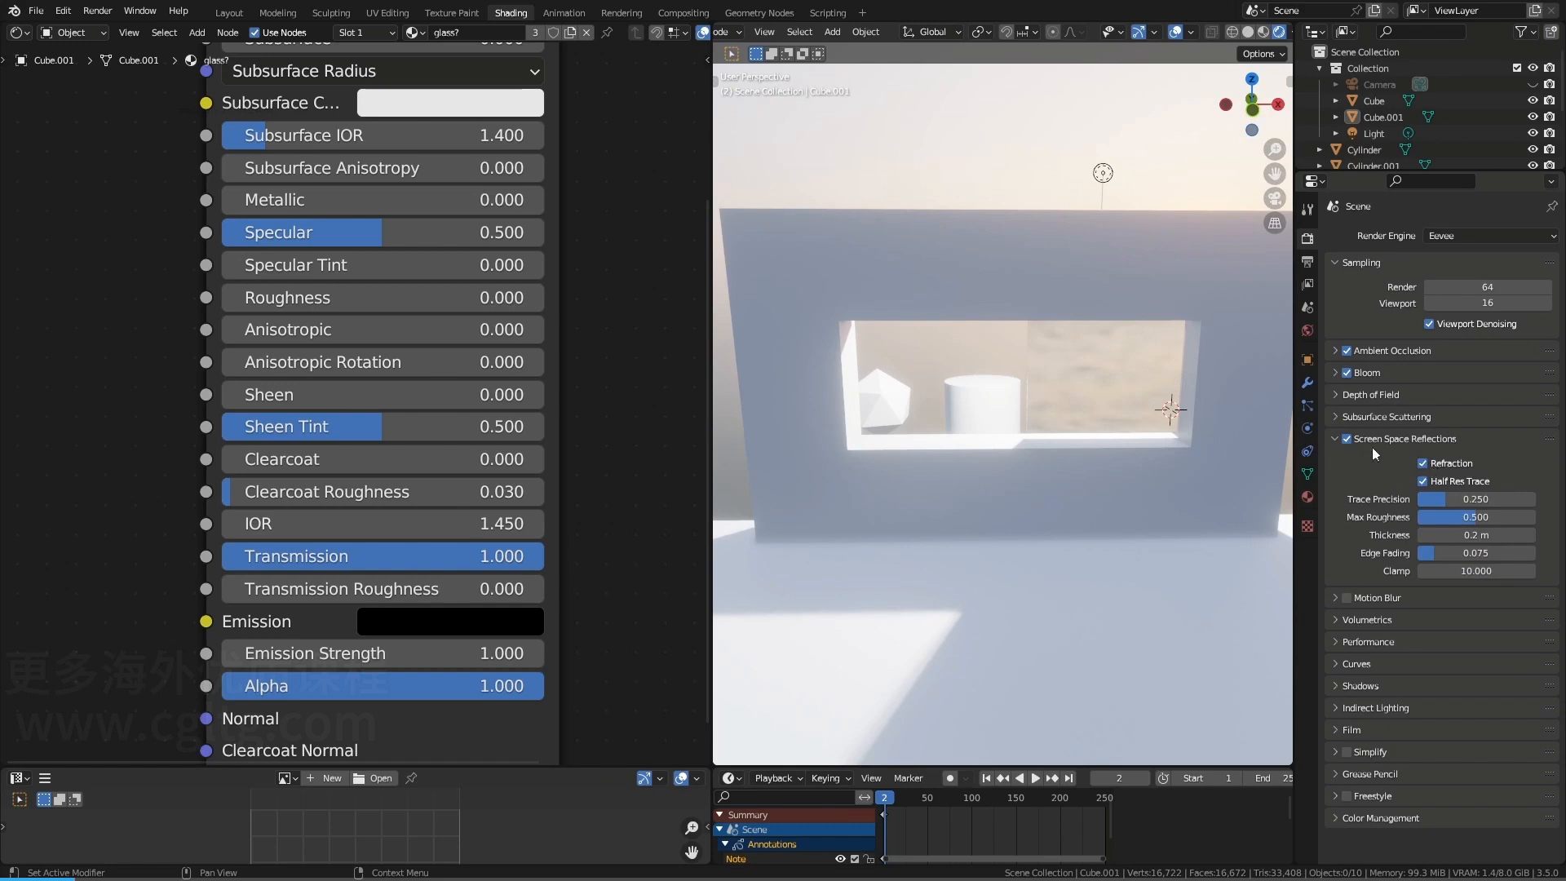
scroll(502, 307, "down", 2)
middle_click_drag(606, 320, 551, 330)
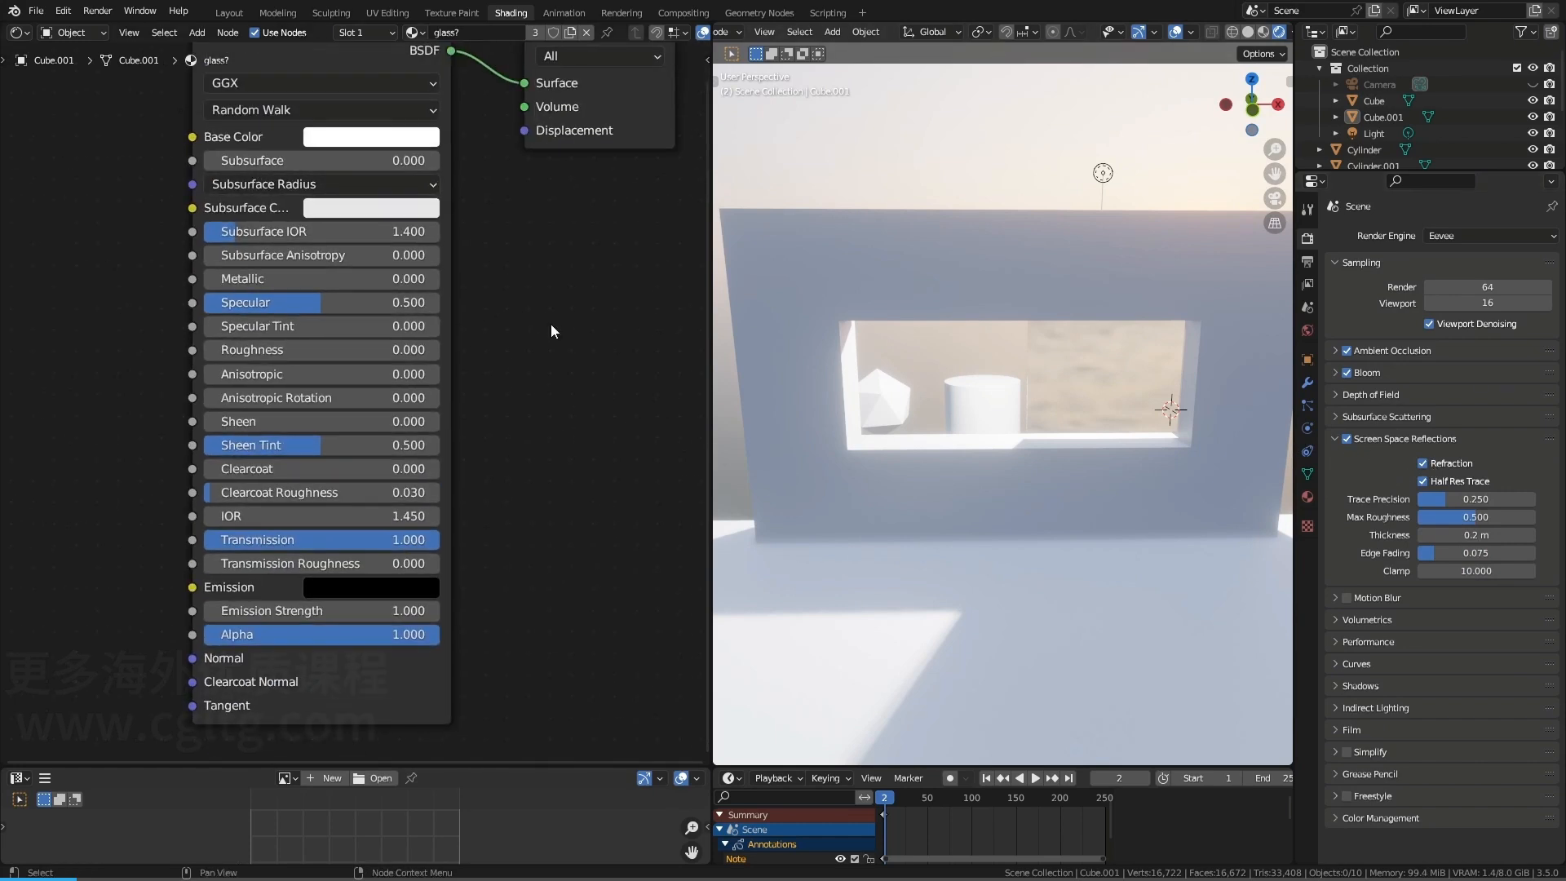
key("n")
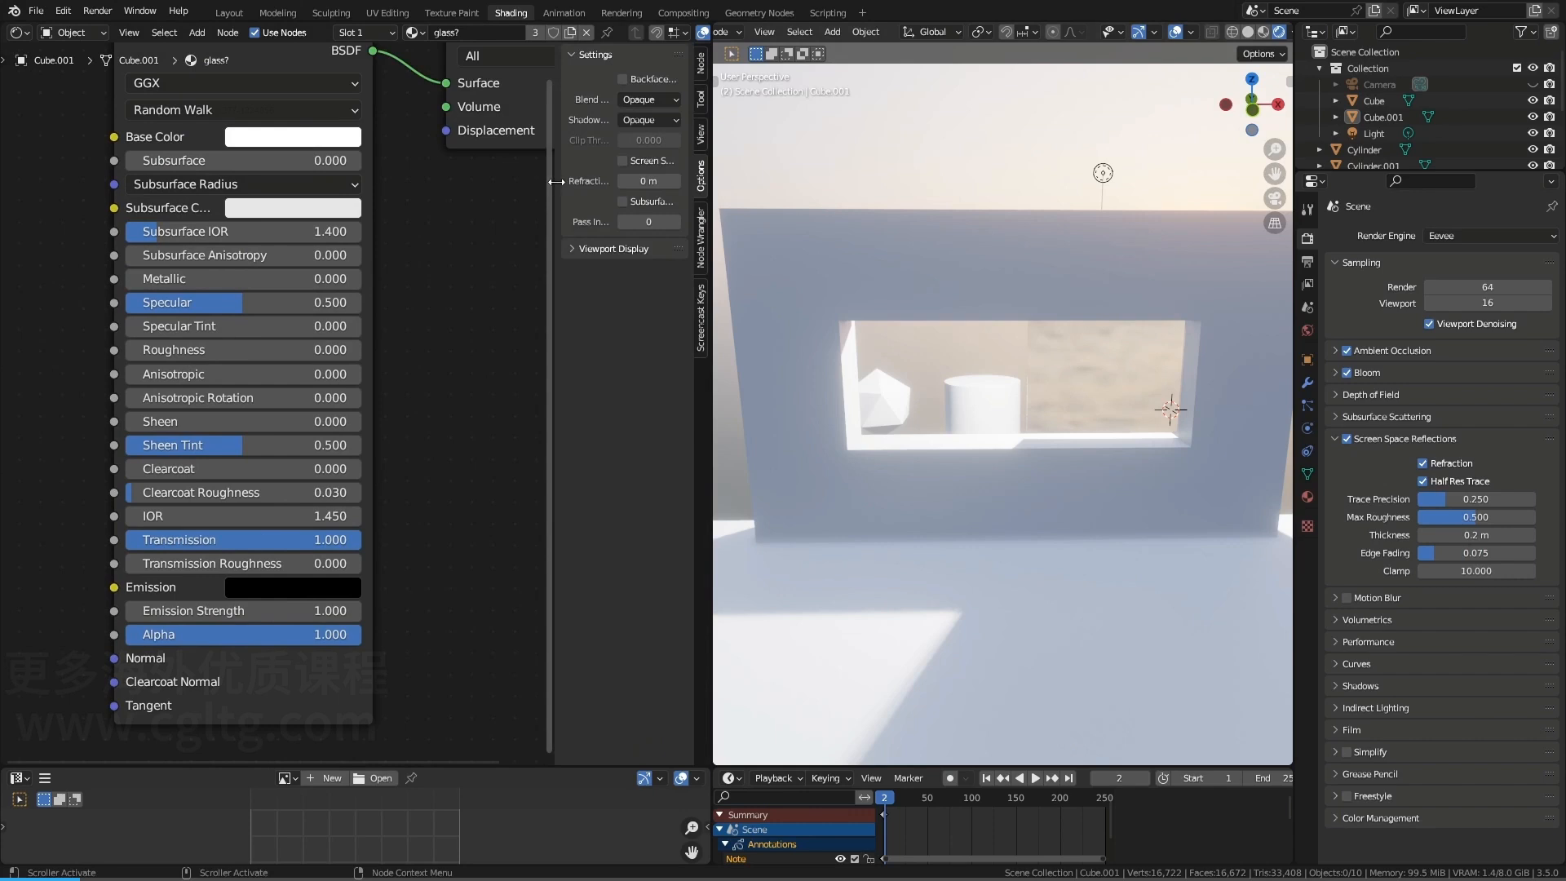
left_click_drag(556, 181, 454, 181)
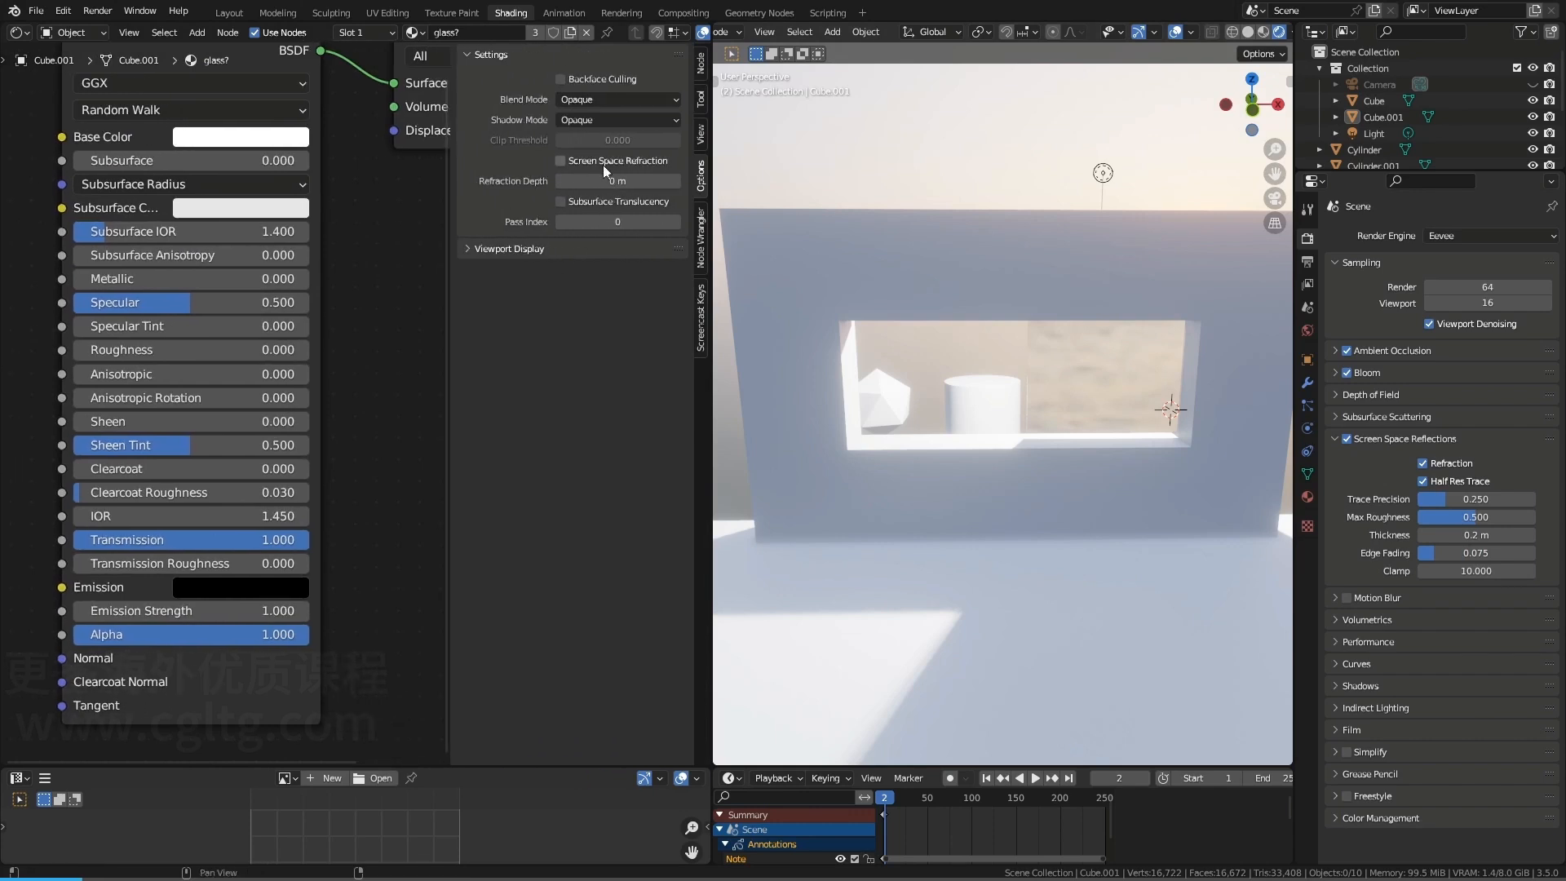
left_click(561, 161)
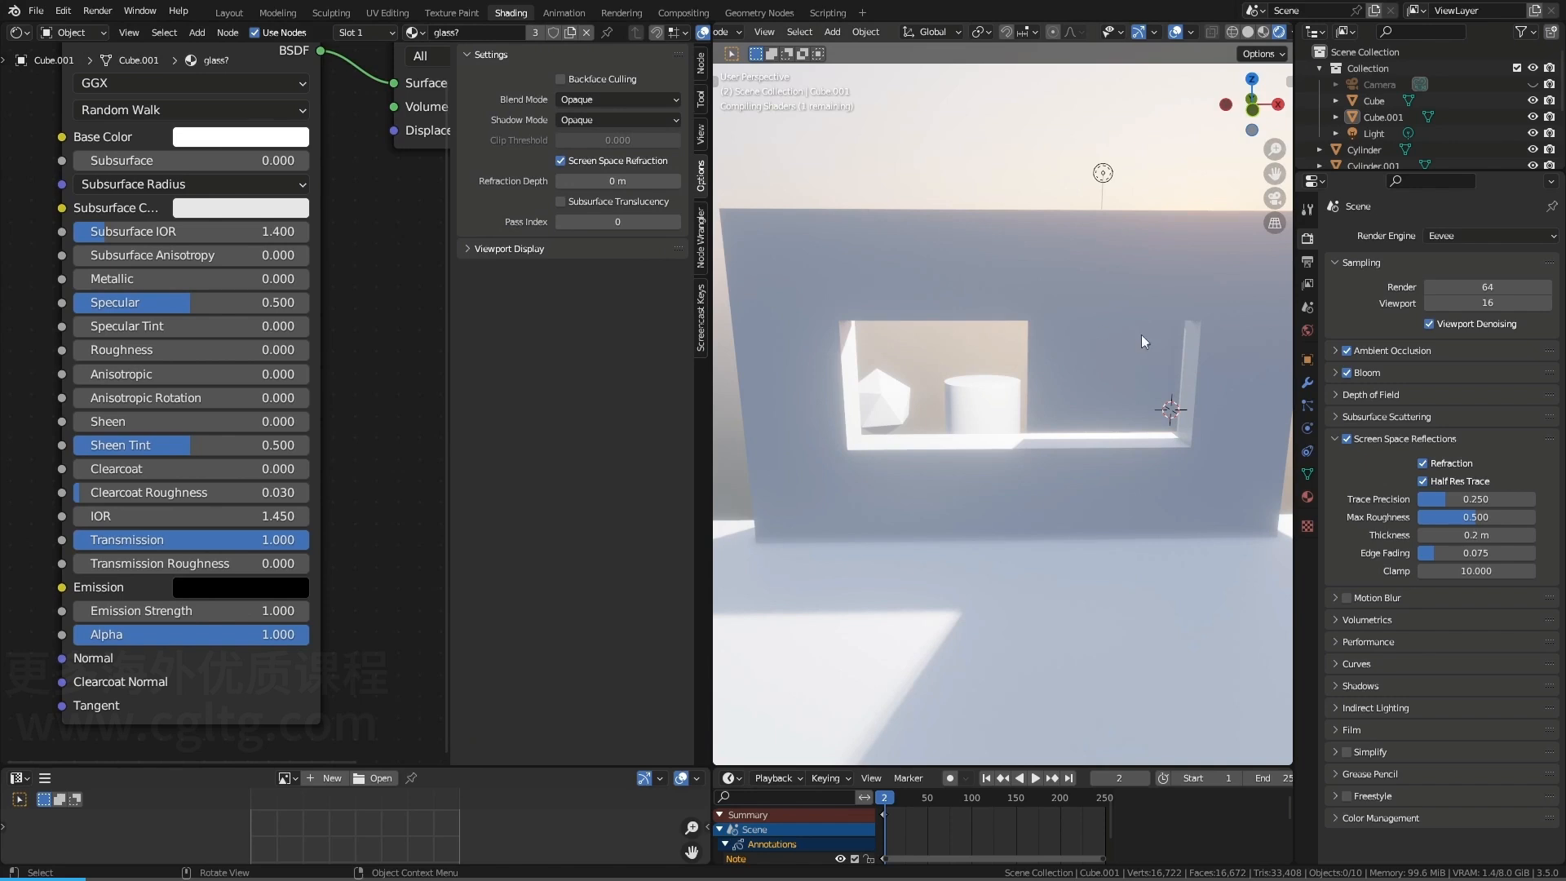
Select the glass pane in the window opening and switch the render engine to Cycles
middle_click_drag(1075, 357, 992, 385)
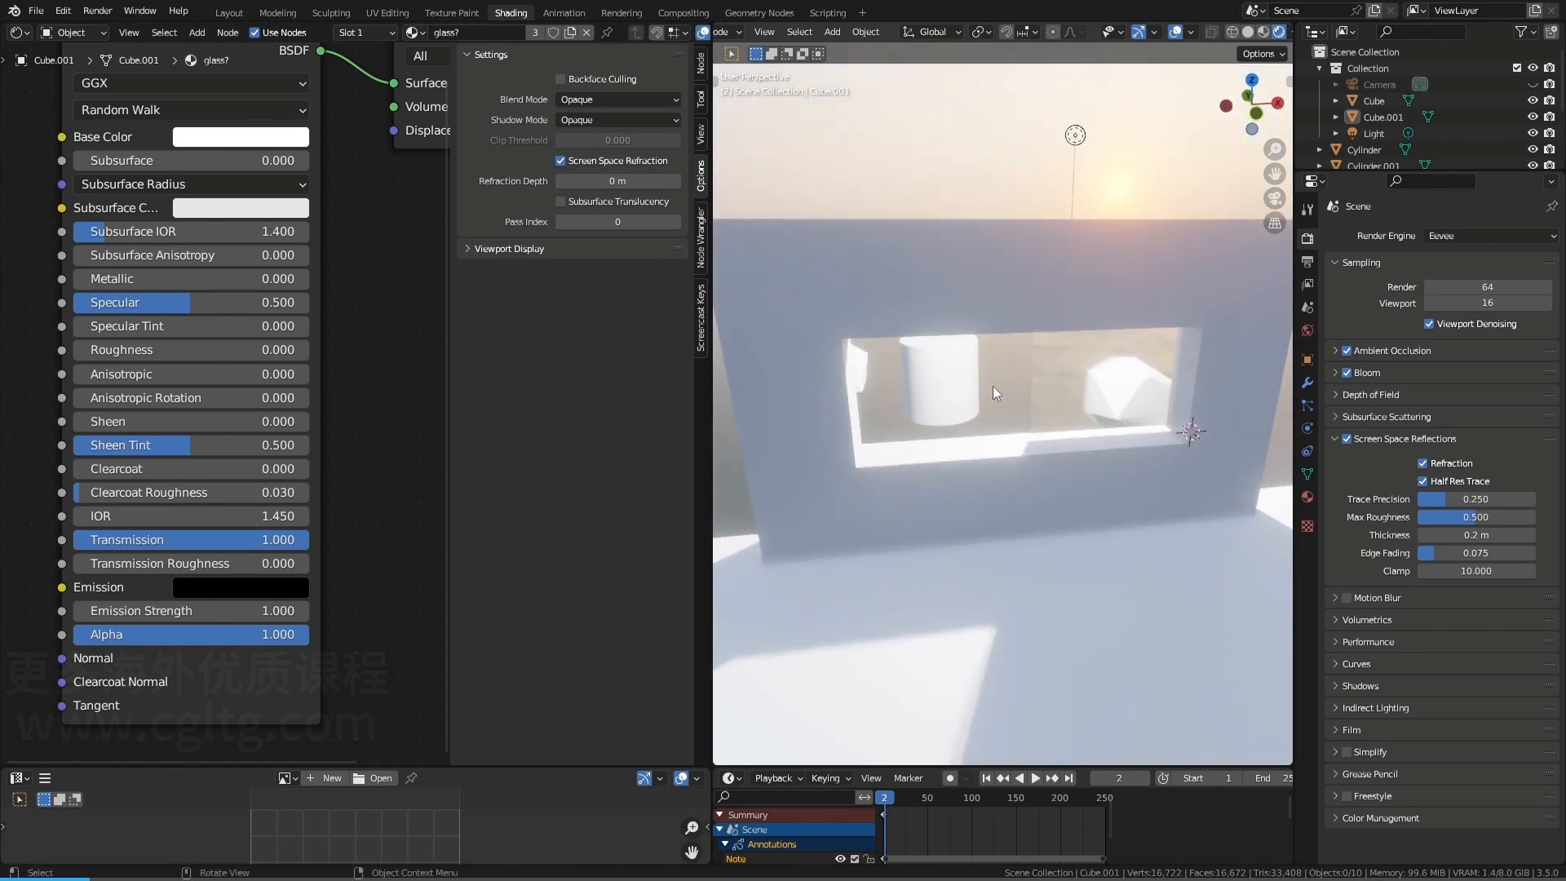
scroll(1018, 222, "down", 3)
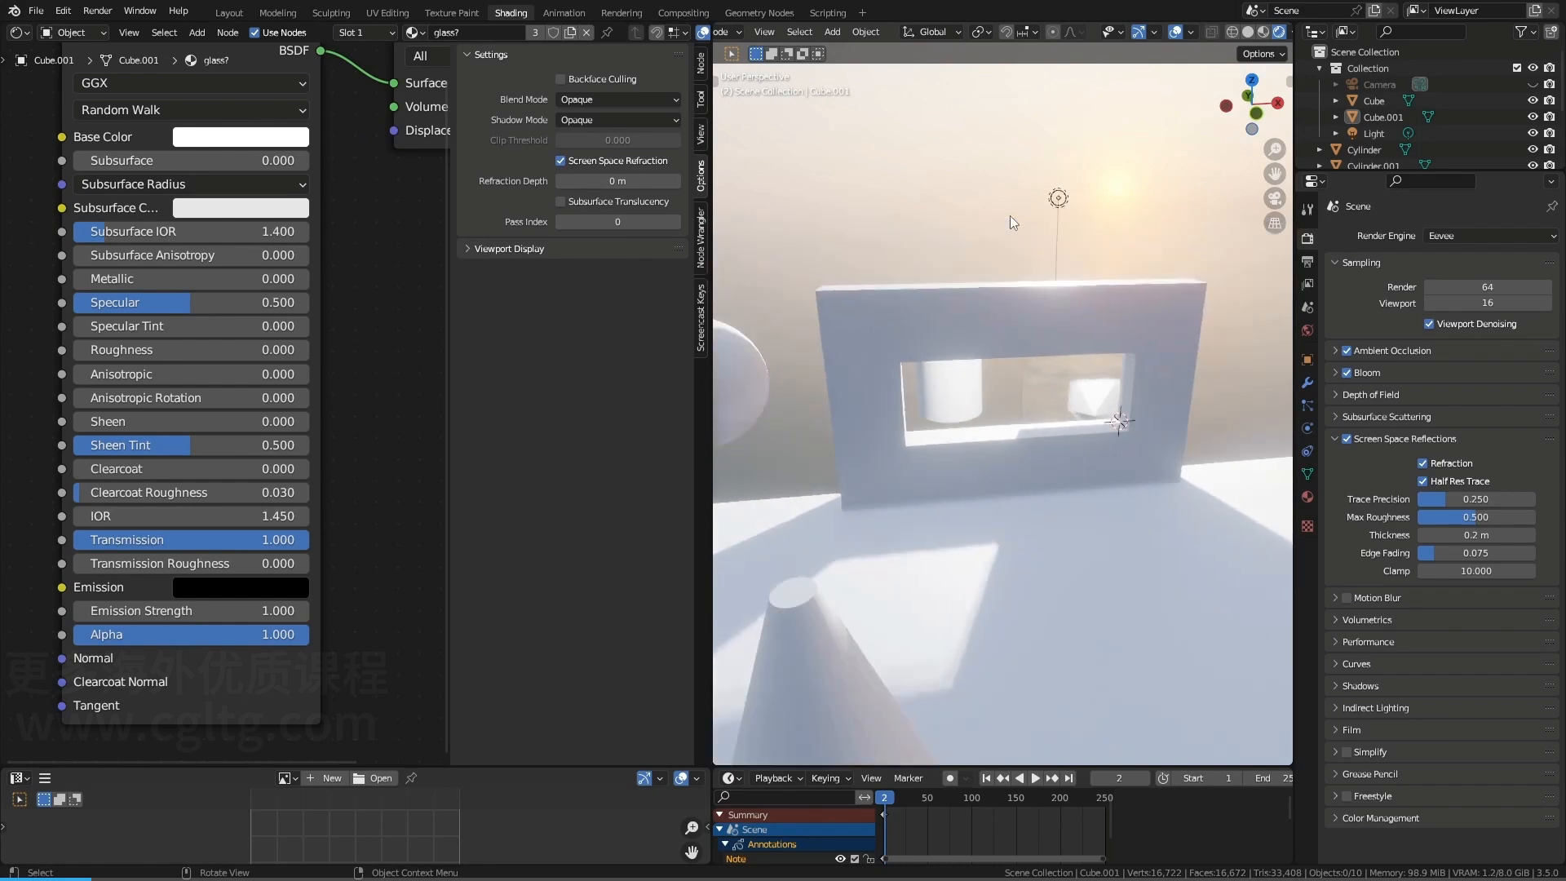
left_click(1060, 394)
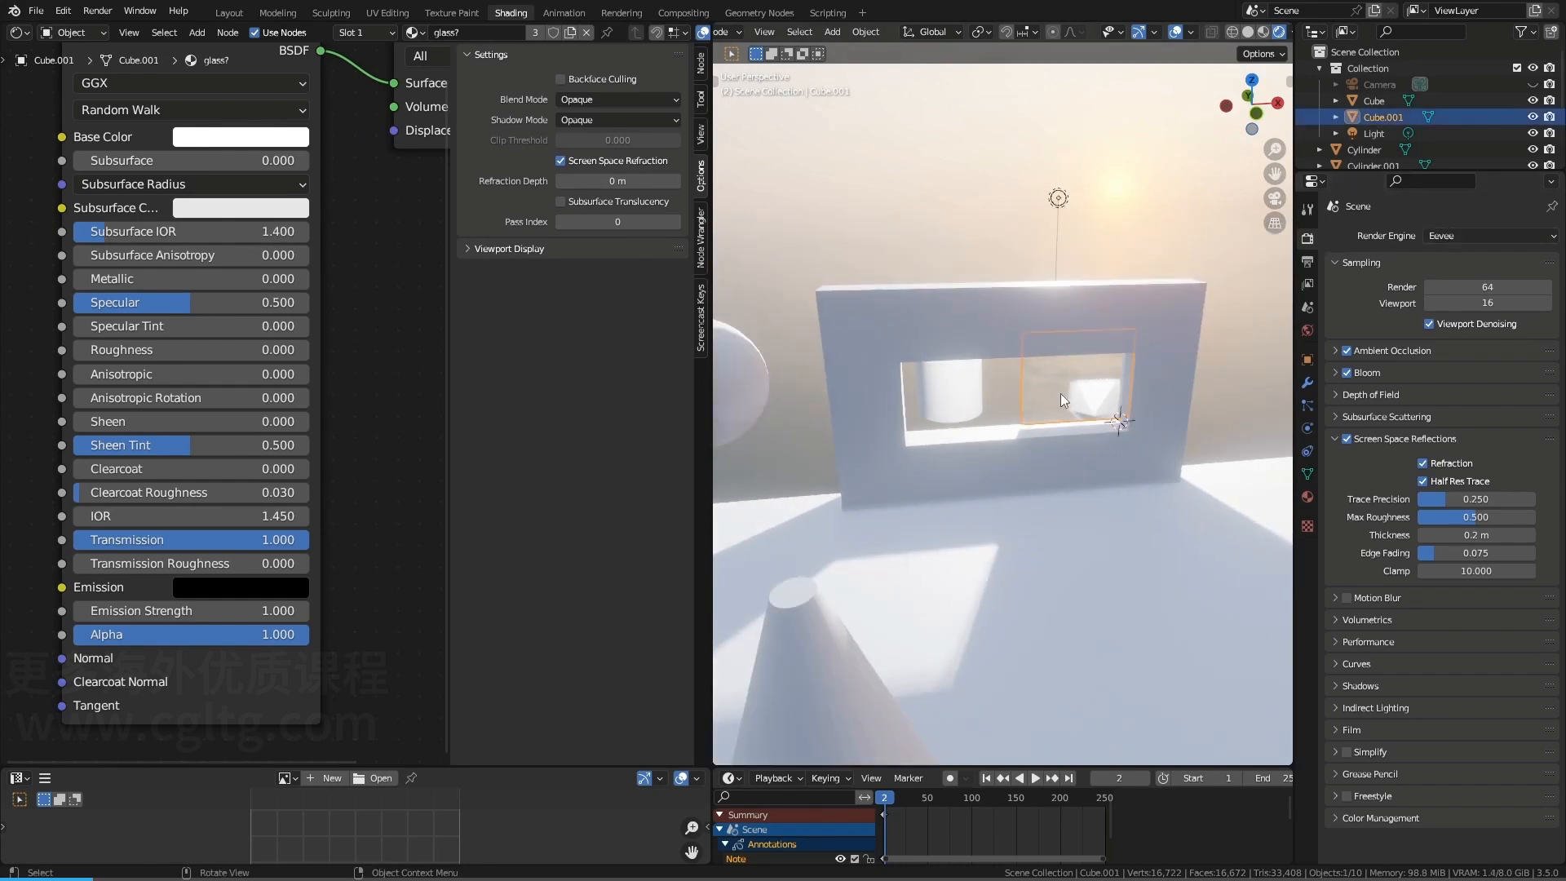
left_click(1444, 236)
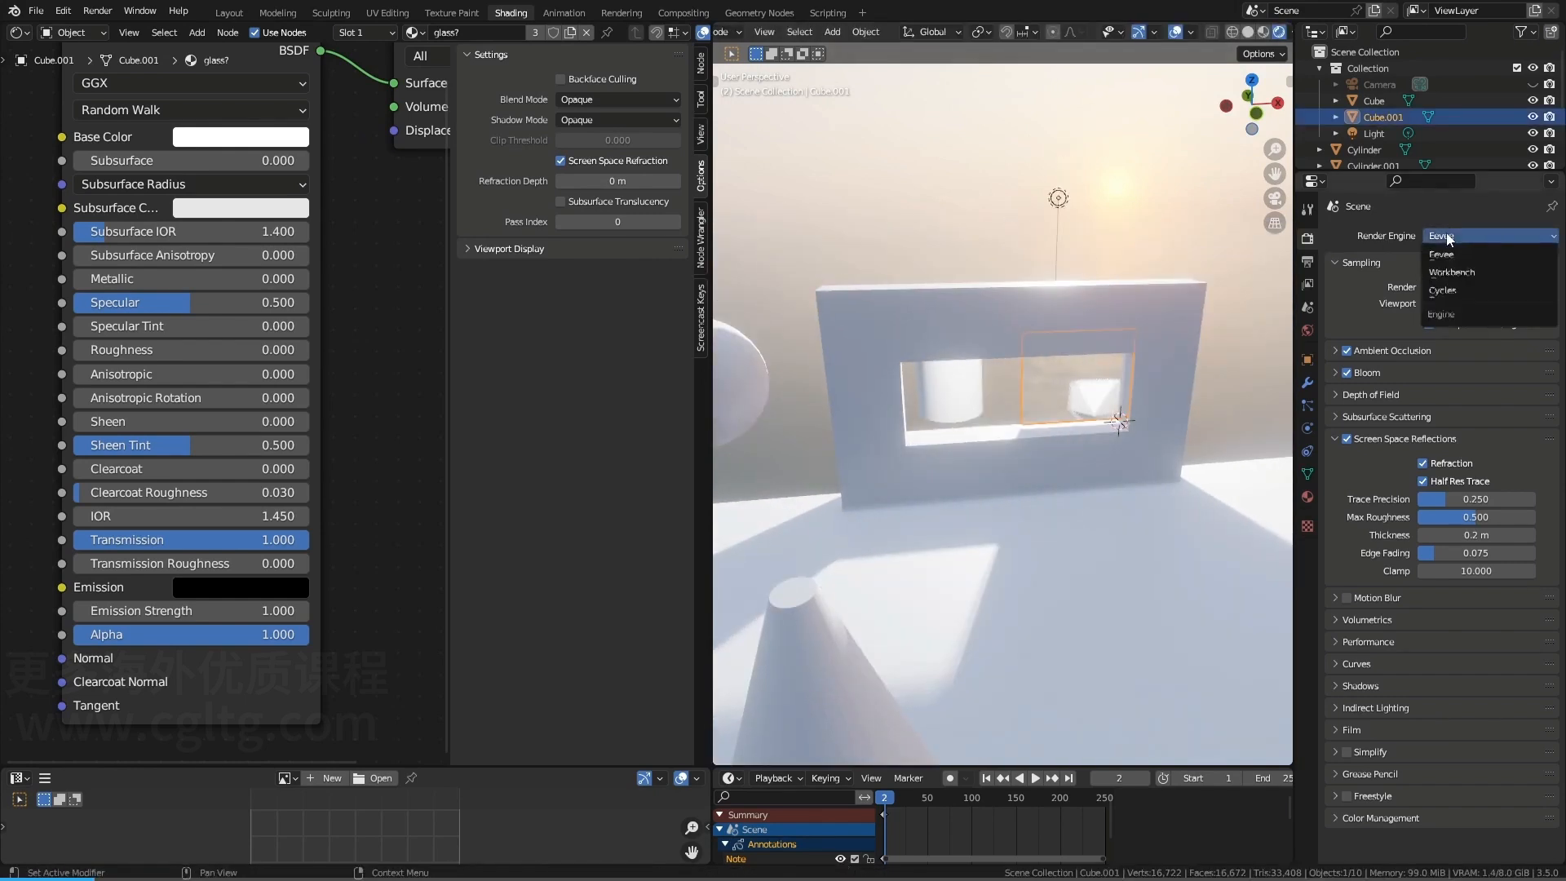
left_click(1444, 290)
Shift the glass pane about 0.1 m downward within the window opening
key("g")
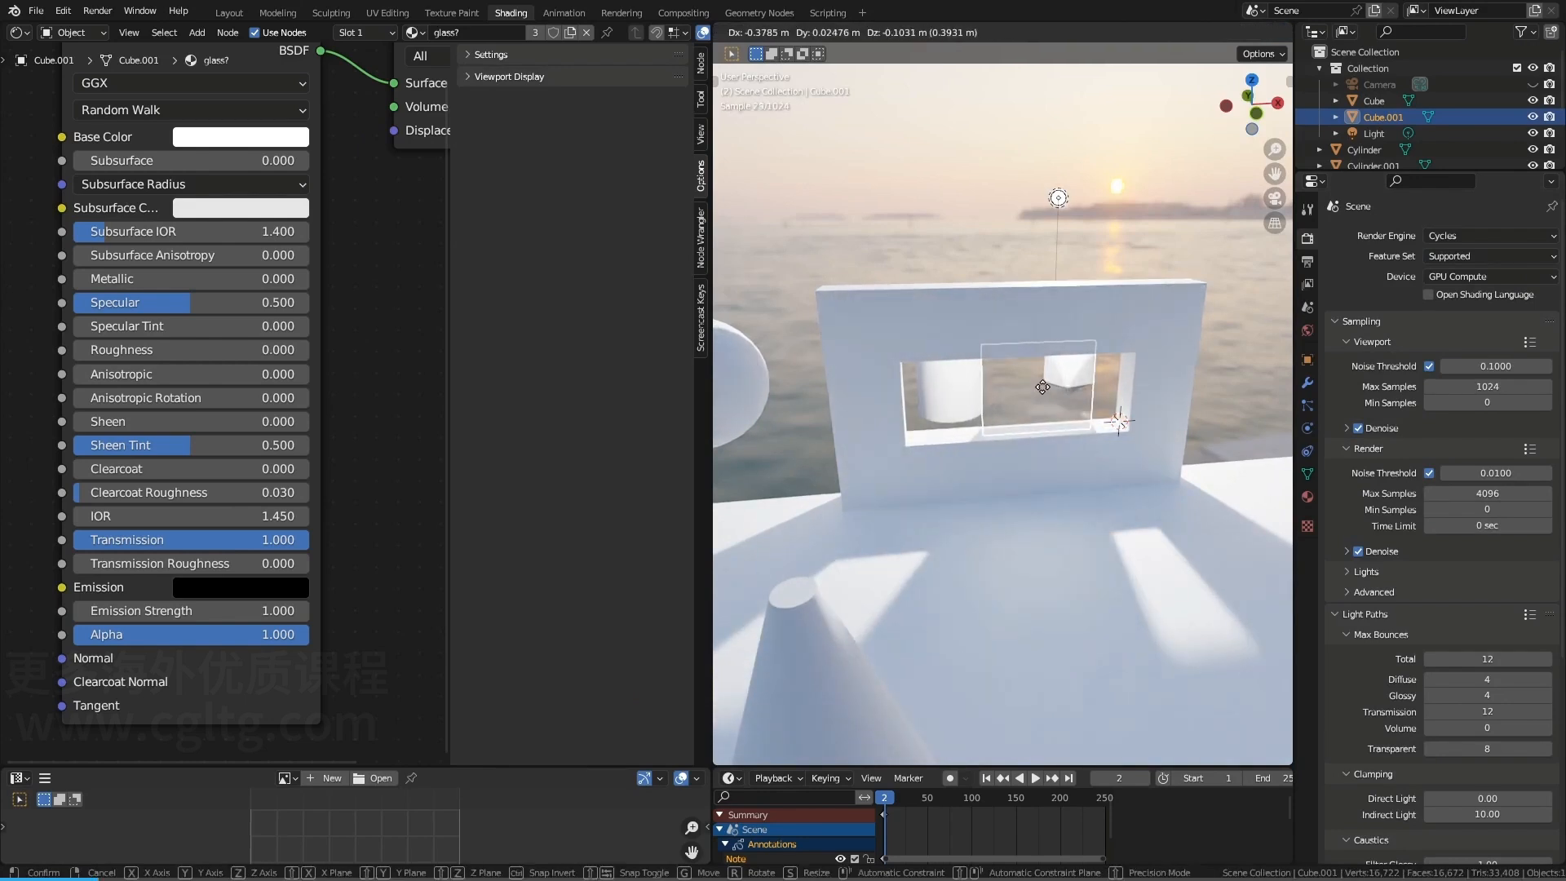
left_click(1046, 386)
scroll(1052, 390, "up", 3)
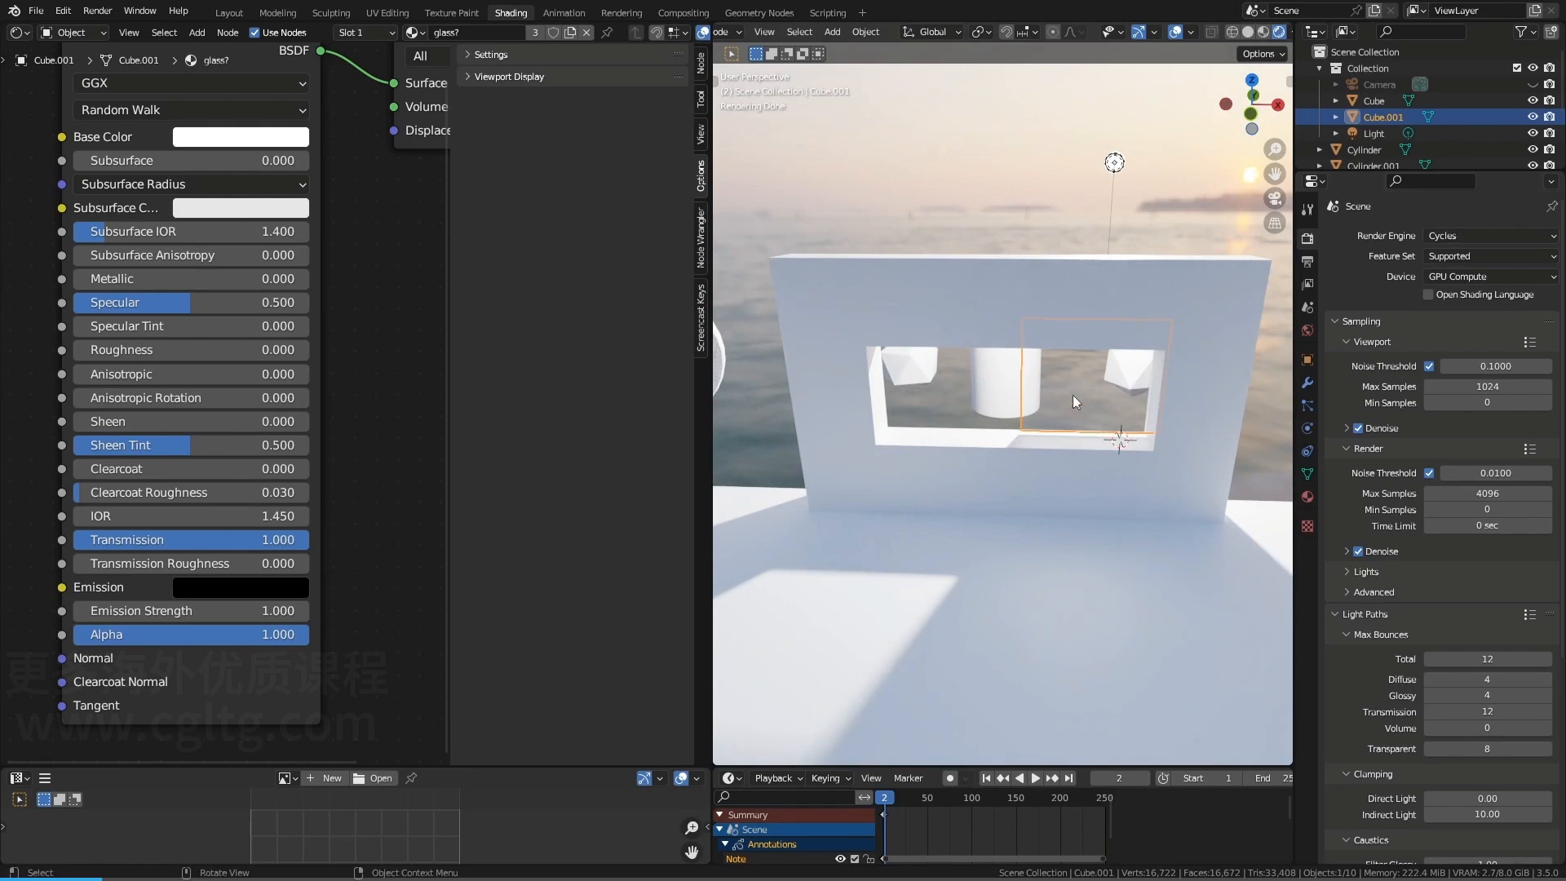
key("g")
left_click(1118, 388)
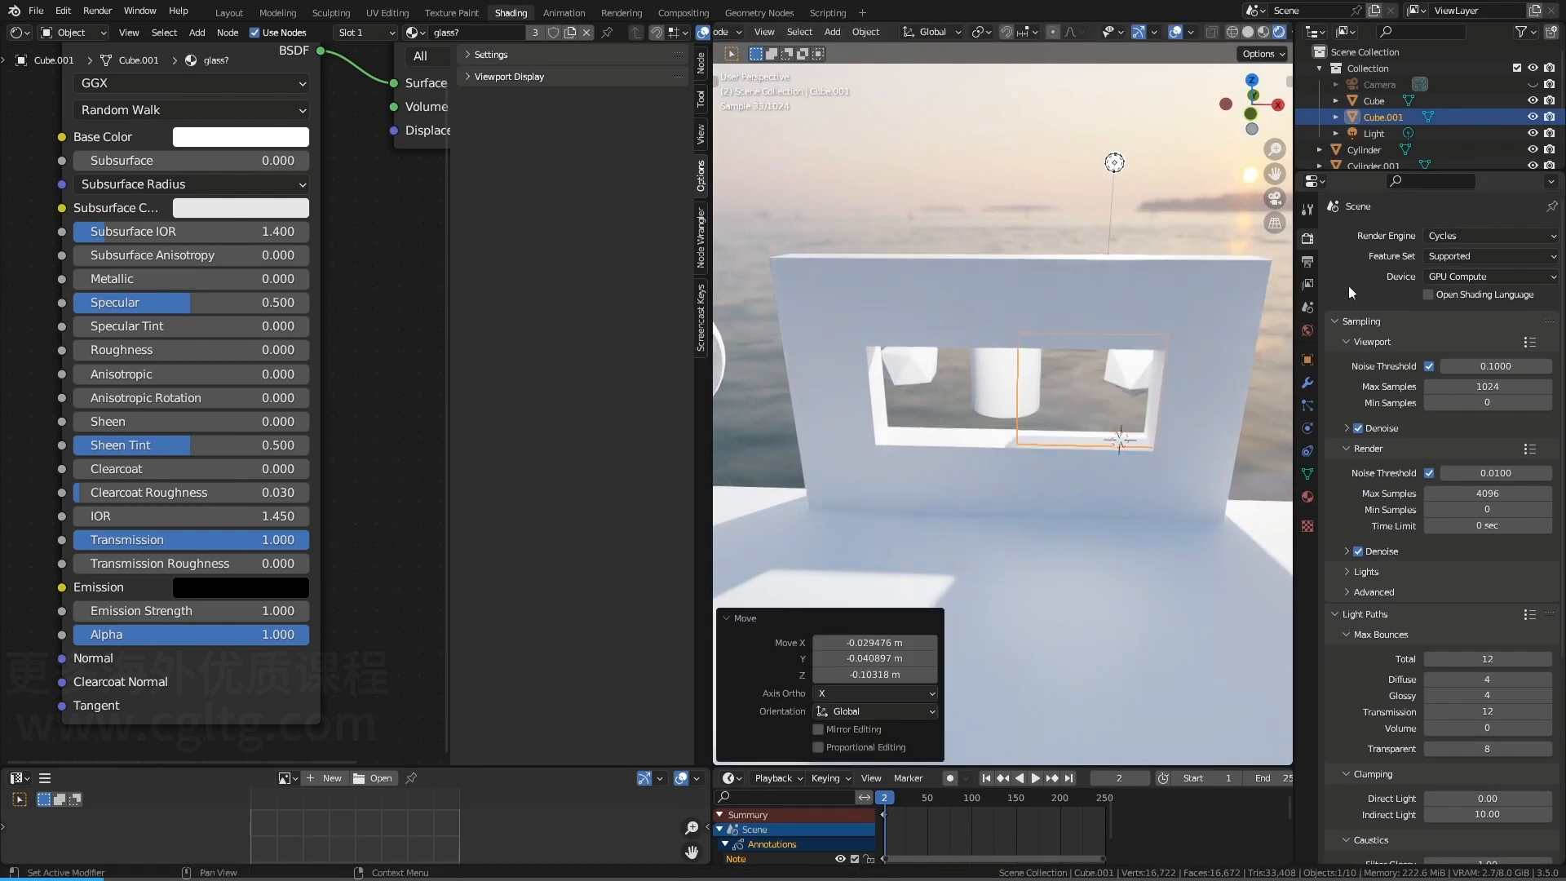
middle_click_drag(1118, 410, 1044, 415)
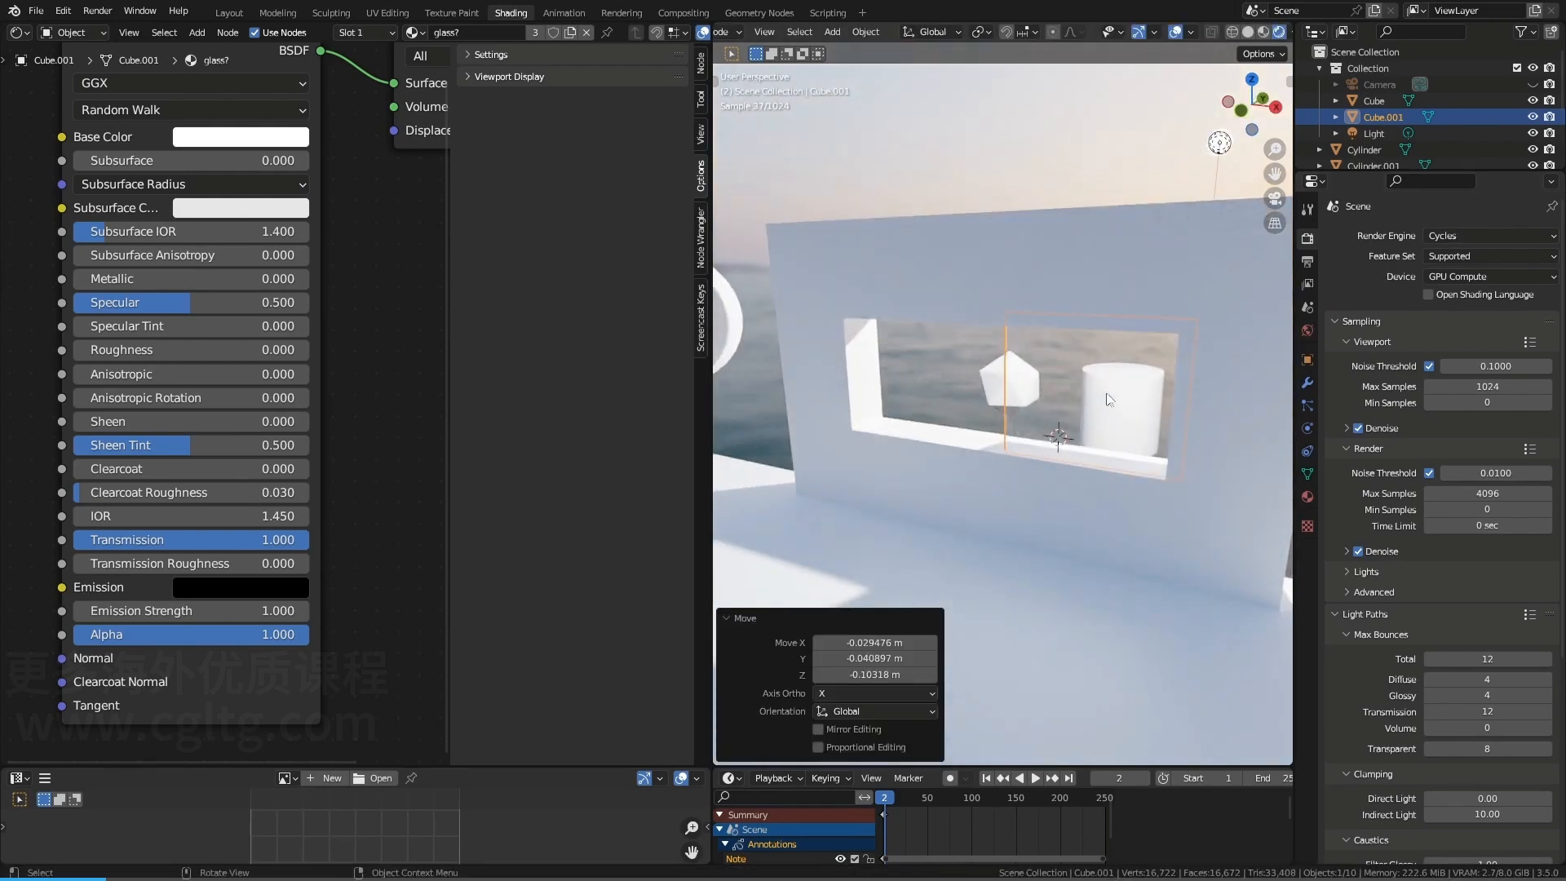
key("g")
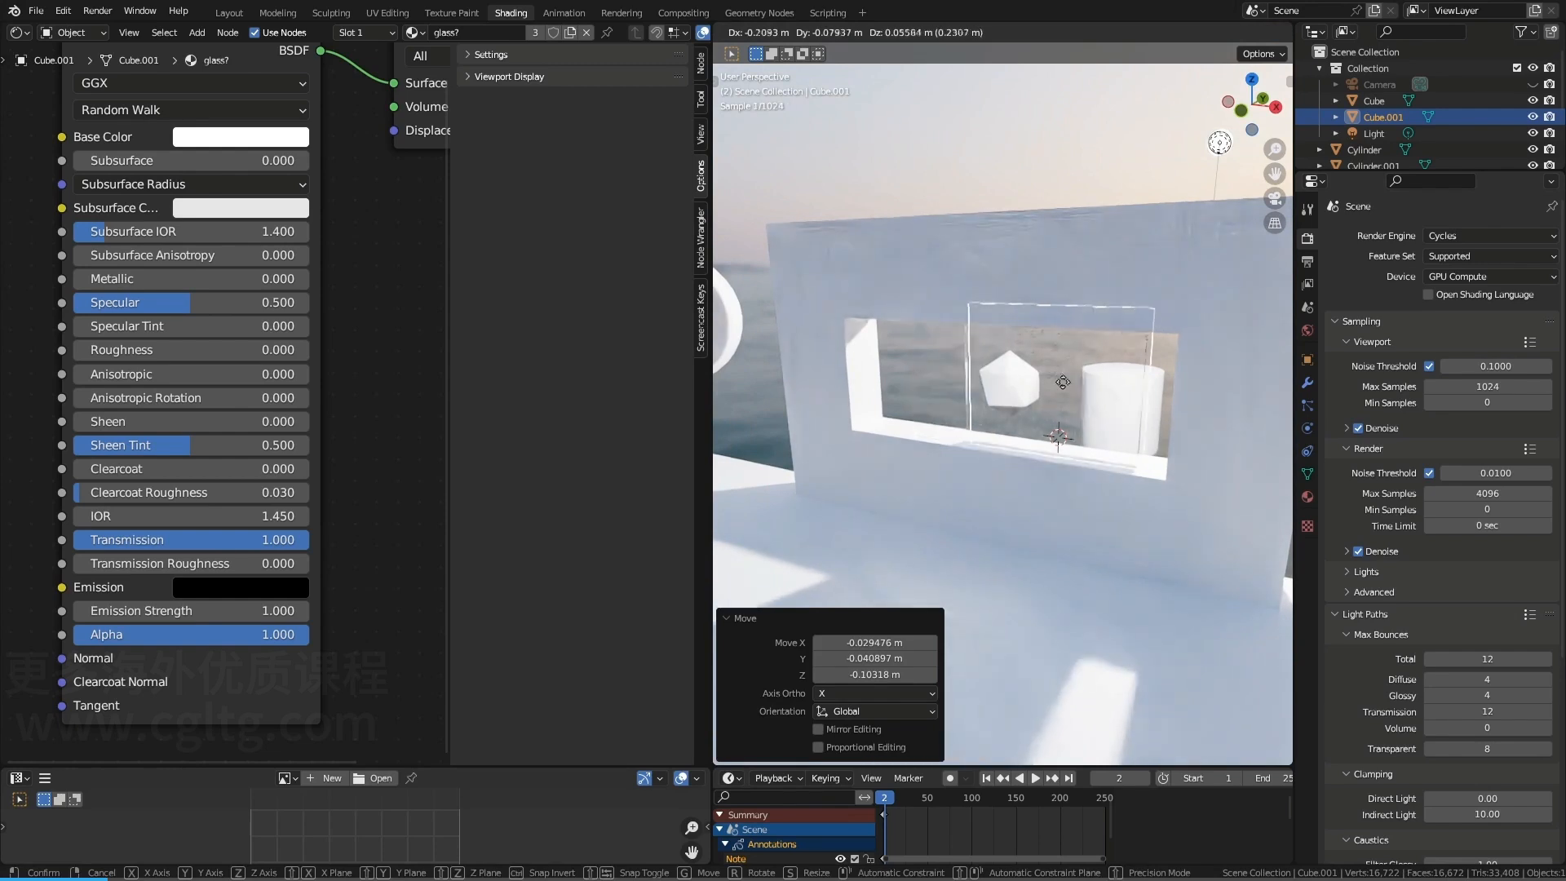
right_click(1080, 385)
middle_click_drag(1079, 385, 1000, 360)
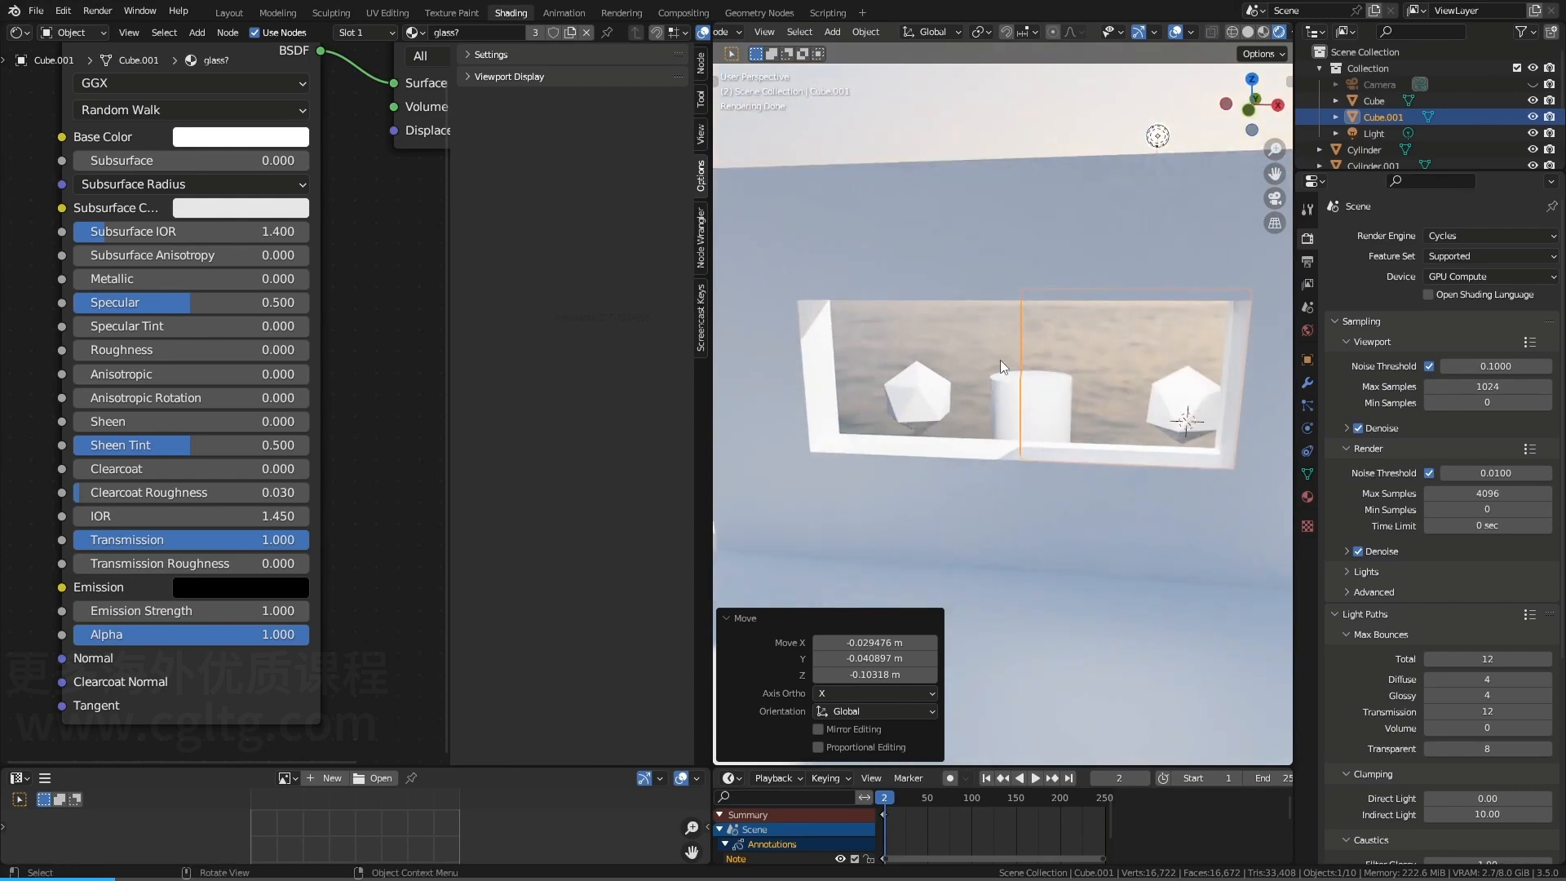
Deselect the glass pane and hide the shader editor's sidebar
key("alt+a")
scroll(909, 333, "down", 2)
middle_click_drag(909, 334, 1054, 545)
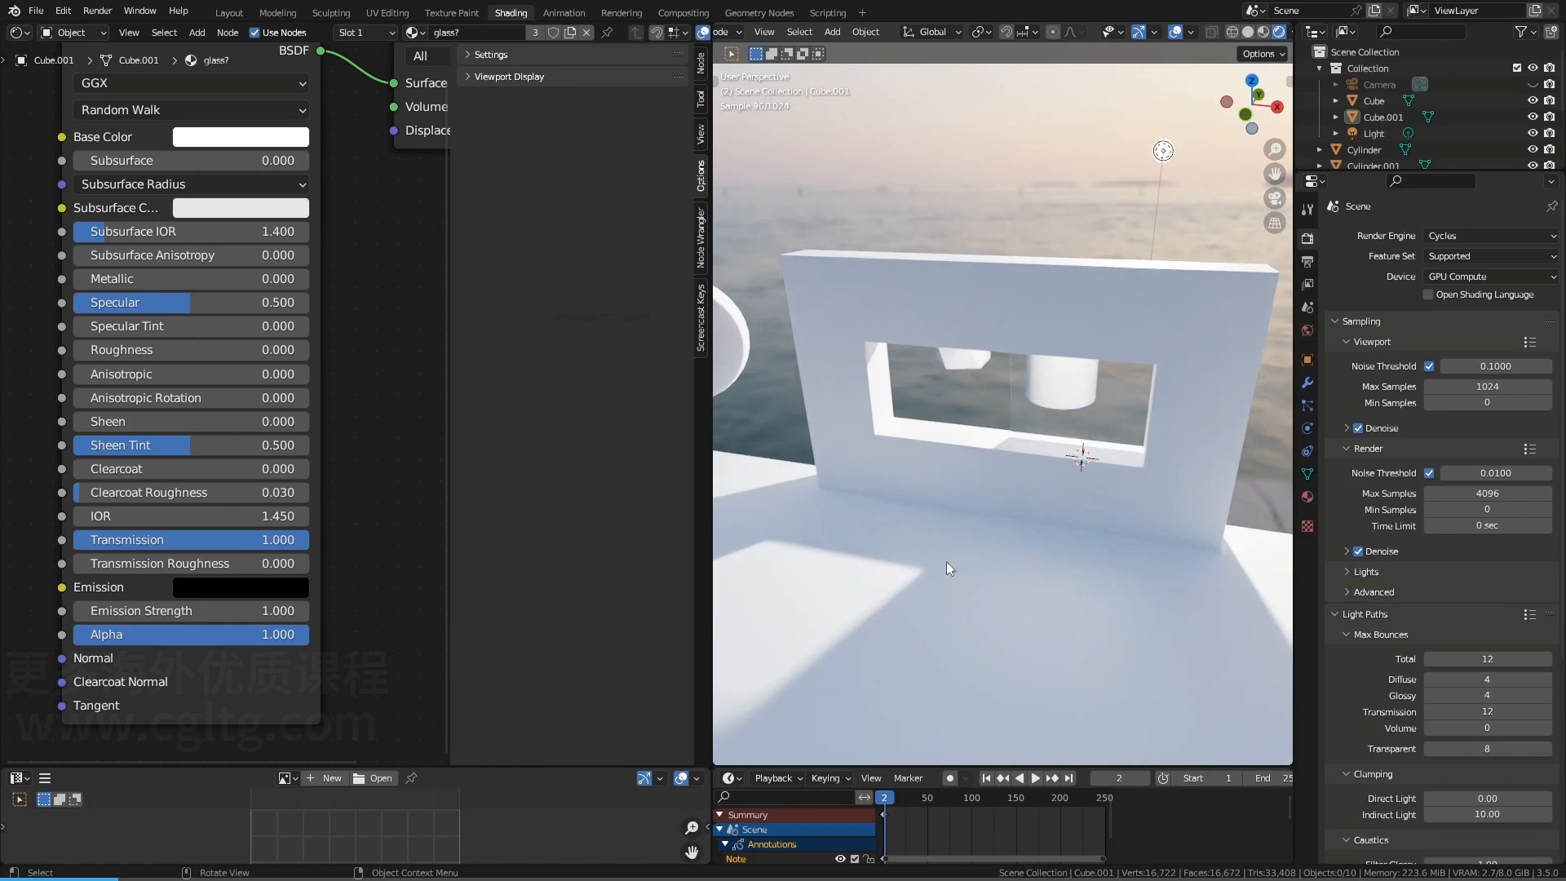
key("n")
middle_click_drag(1036, 372, 1015, 359)
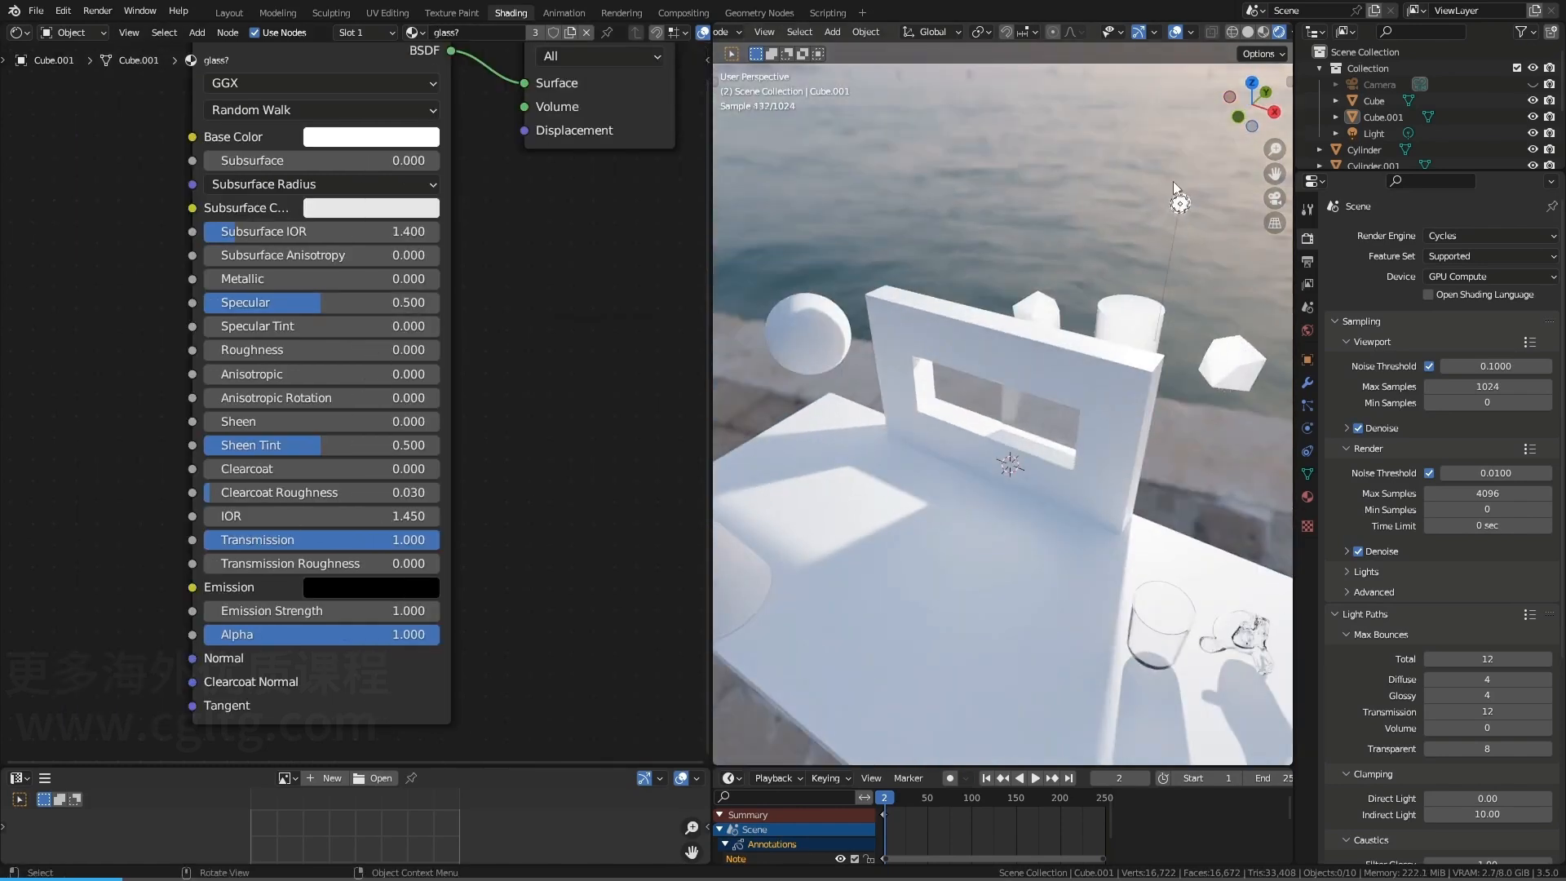
middle_click_drag(1123, 276, 1167, 237, "shift")
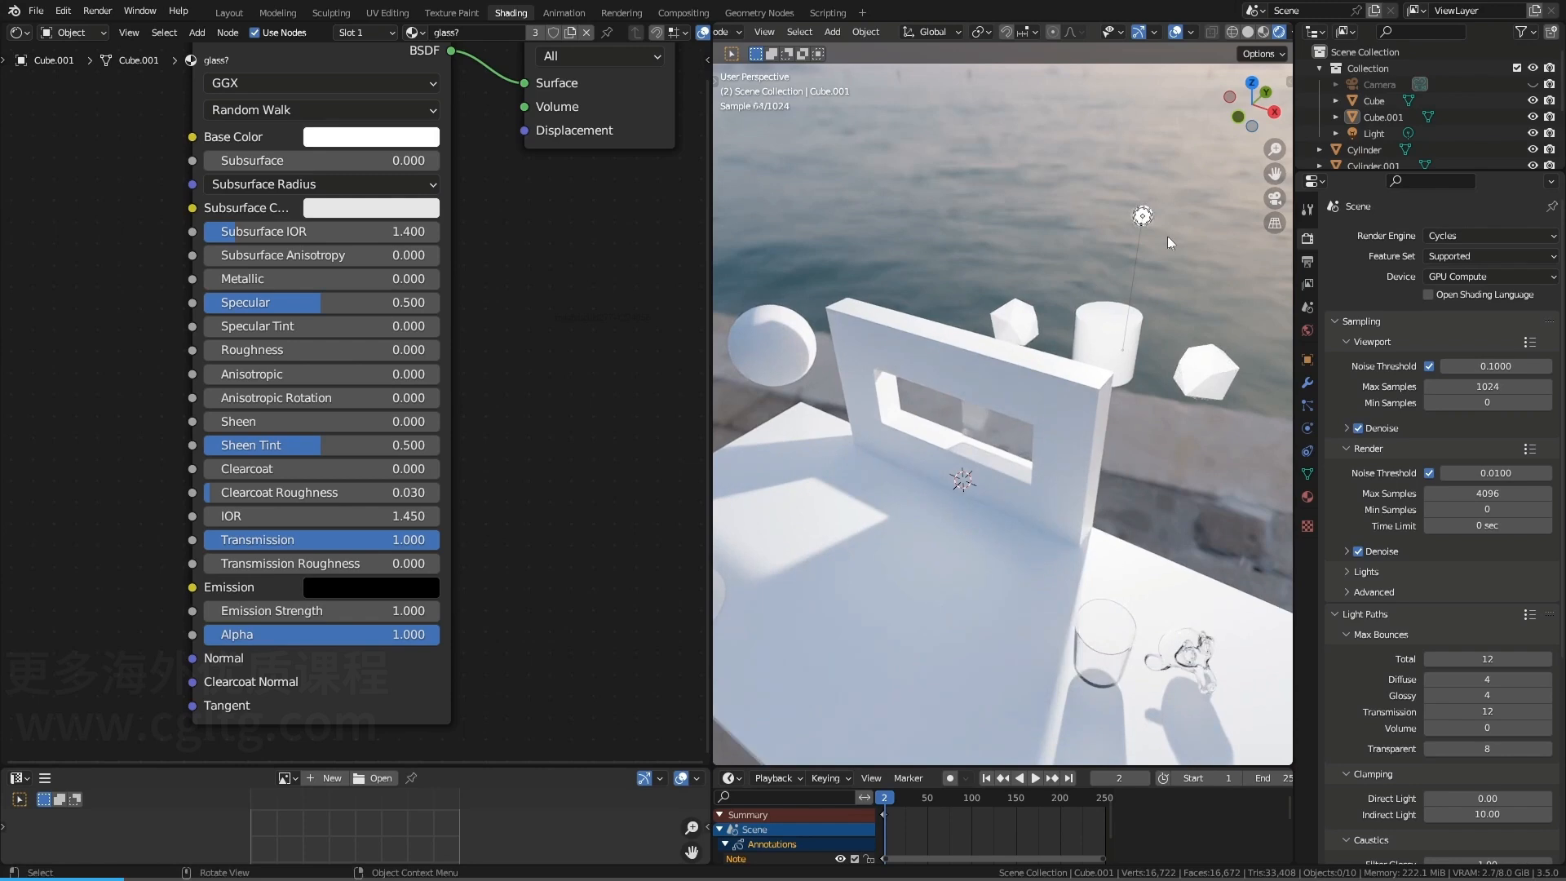
Annotate the light with rays travelling to the wall, bouncing off and passing through the glass, and erase the strokes
mouse_move(1147, 235)
left_mouse_down()
mouse_move(1131, 196)
mouse_move(1155, 228)
mouse_move(1086, 281)
left_mouse_up()
mouse_move(1047, 333)
left_mouse_down()
mouse_move(1025, 349)
mouse_move(982, 289)
left_mouse_up()
left_click_drag(1111, 280, 1065, 357)
left_click(1045, 393)
left_click_drag(1022, 433, 935, 482)
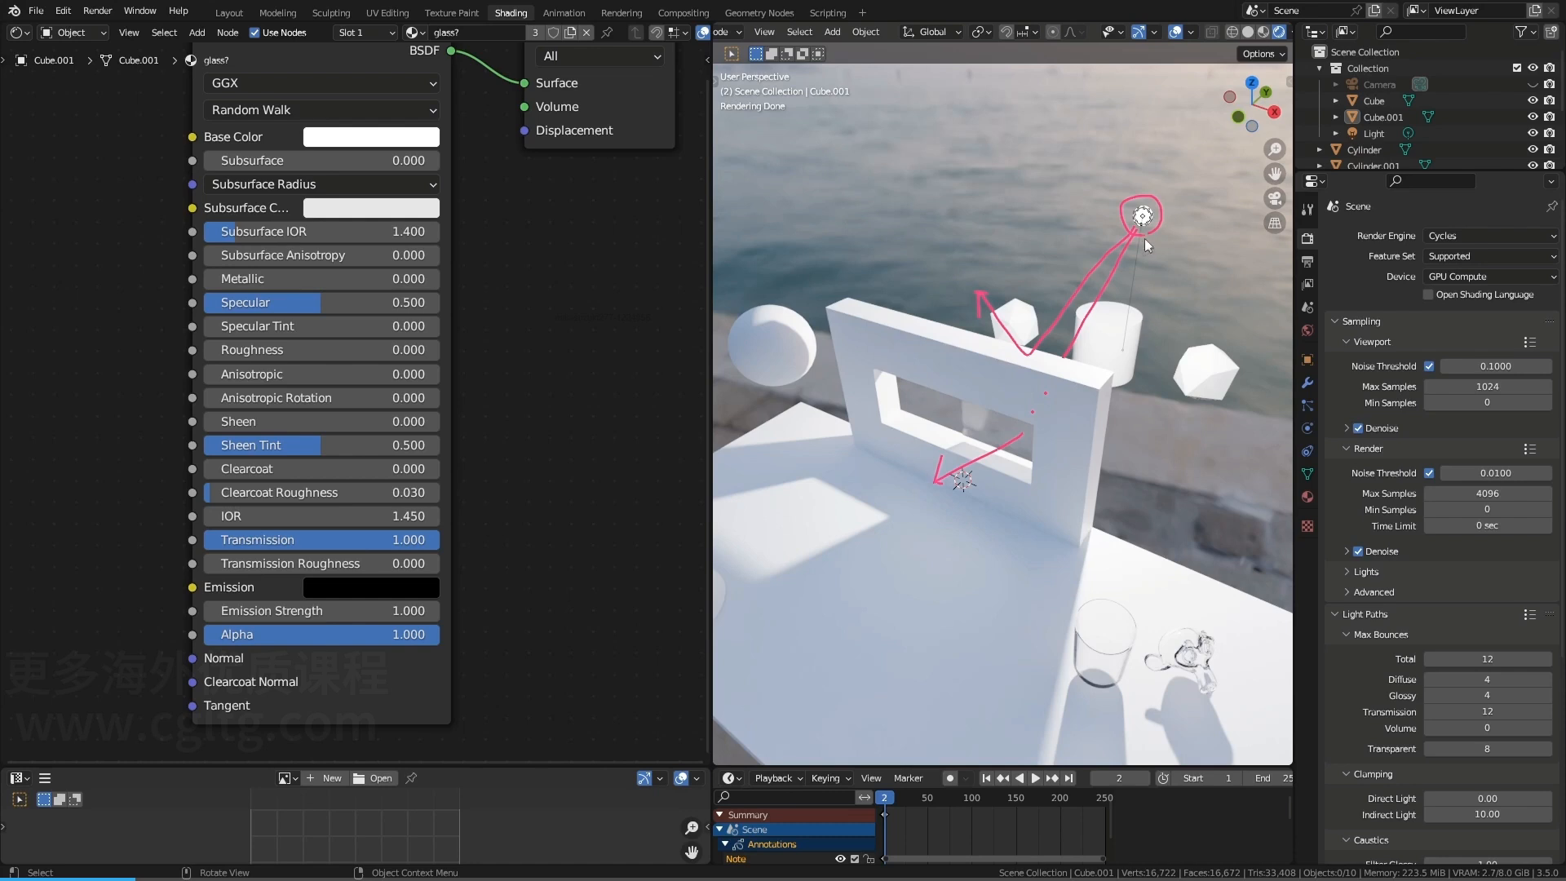
mouse_move(1145, 222)
left_mouse_down()
mouse_move(1175, 290)
mouse_move(1219, 323)
left_mouse_up()
mouse_move(1152, 248)
left_mouse_down("ctrl")
mouse_move(1140, 198)
mouse_move(1203, 354)
mouse_move(1024, 334)
mouse_move(952, 456)
mouse_move(946, 432)
left_mouse_up("ctrl")
Unhide the camera in the viewport
left_click(1533, 84)
scroll(1045, 434, "down", 5)
Annotate a ray path from the camera off the floor and wall toward the light, and remove the strokes
mouse_move(838, 493)
left_mouse_down()
mouse_move(969, 489)
mouse_move(999, 438)
left_mouse_up()
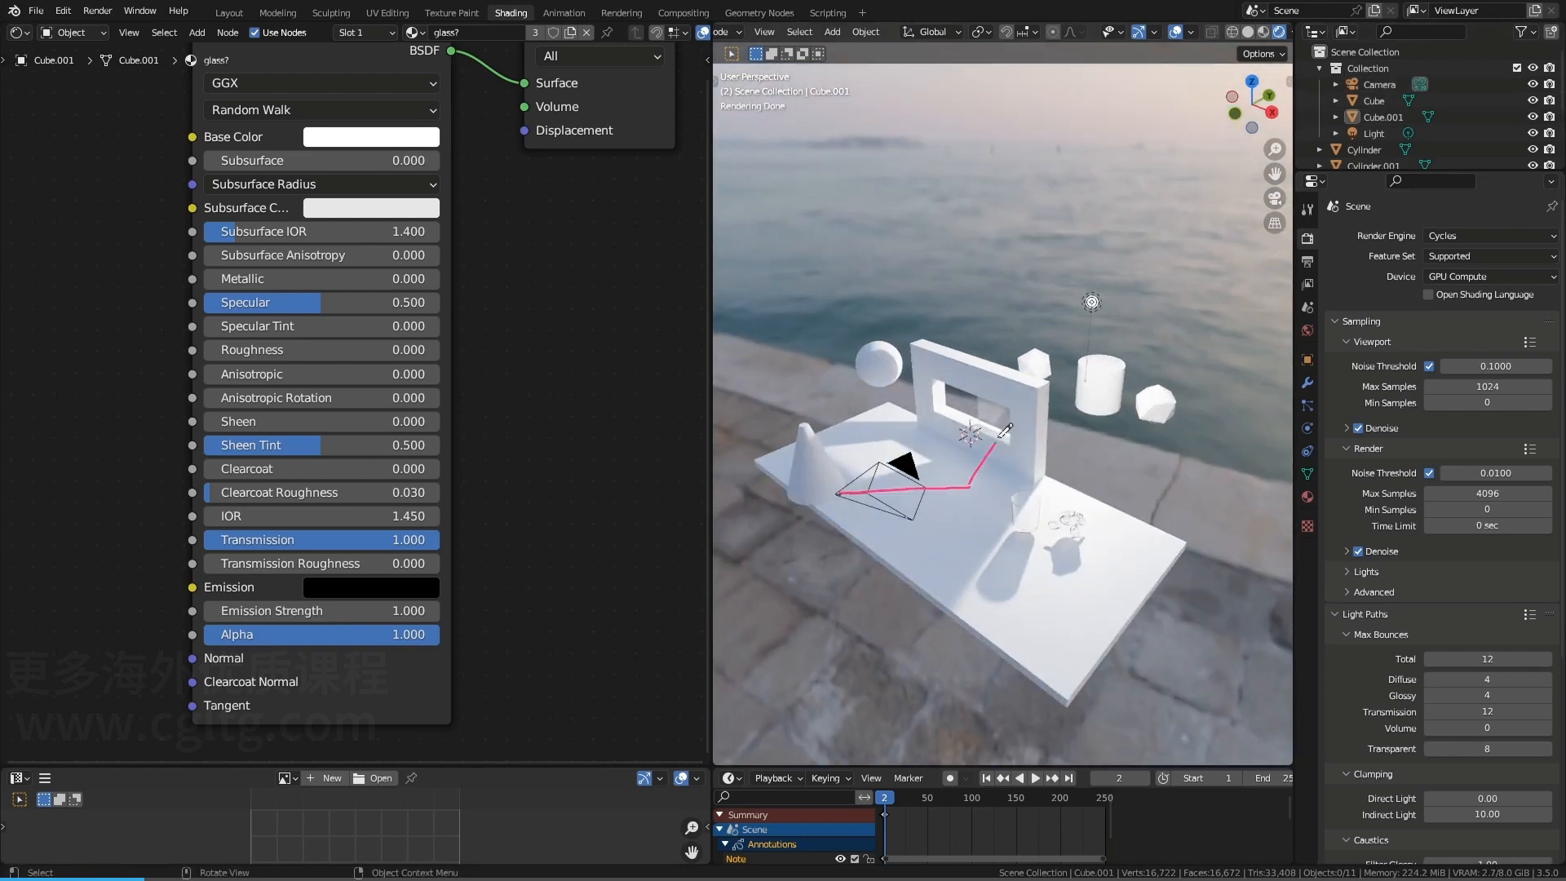
left_click_drag(1039, 381, 1072, 327)
mouse_move(955, 526)
left_mouse_down()
mouse_move(953, 550)
mouse_move(991, 536)
mouse_move(999, 568)
left_mouse_up()
right_click_drag(1034, 562, 946, 542)
key("ctrl+z")
key("ctrl+z")
key("ctrl+z")
key("ctrl+z")
key("ctrl+z")
Annotate a ray from the camera through the glass in the window to the objects behind it, and erase it
scroll(922, 506, "up", 2)
middle_click_drag(921, 497, 1004, 527)
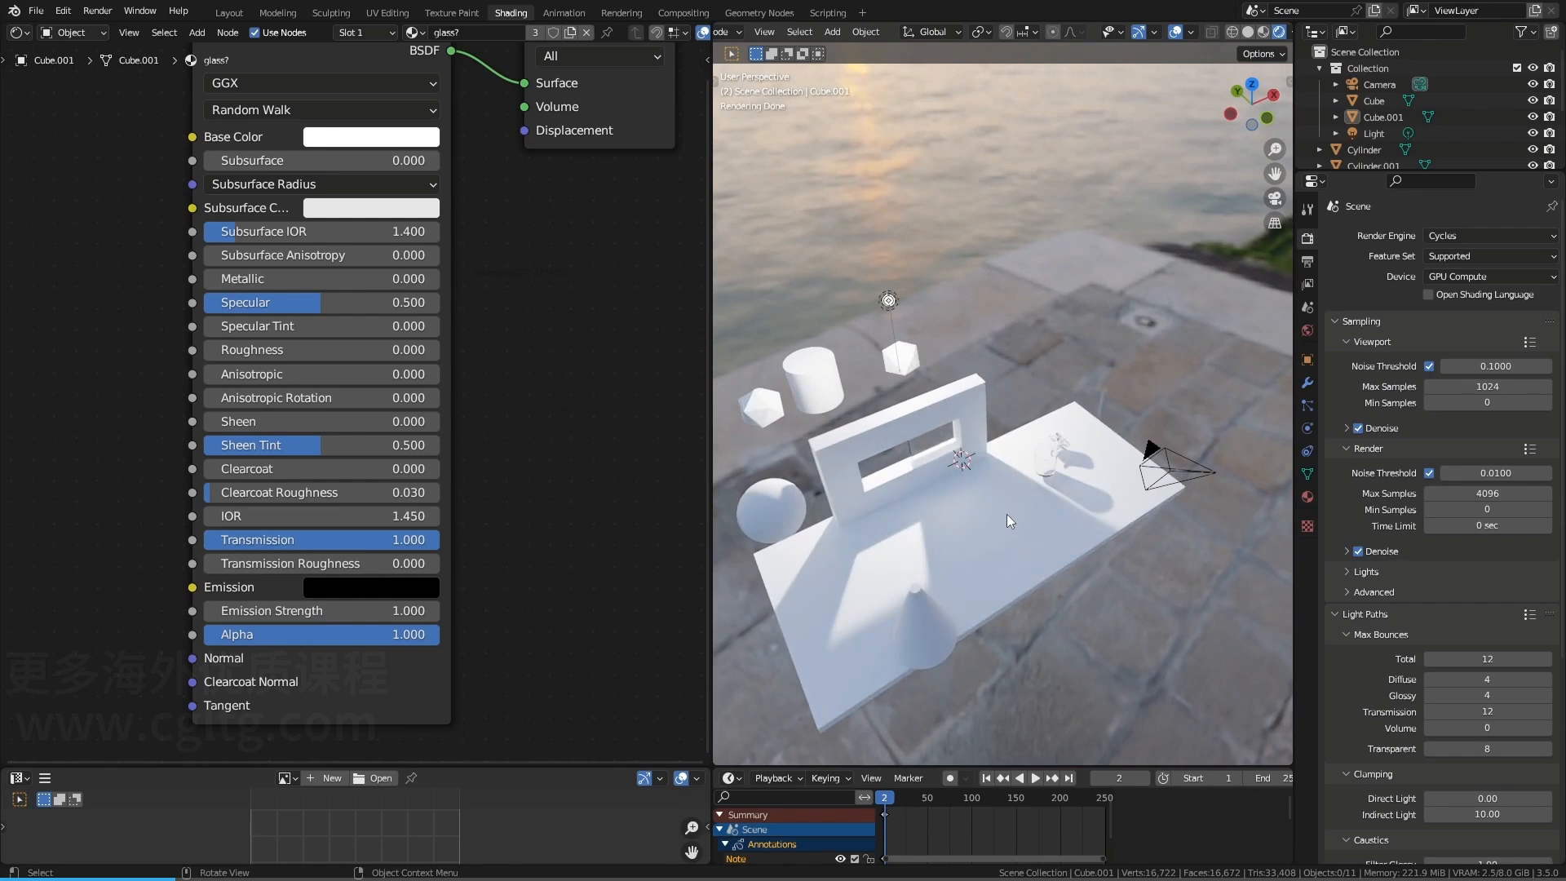
mouse_move(1005, 514)
middle_mouse_down()
mouse_move(1005, 487)
mouse_move(984, 531)
middle_mouse_up()
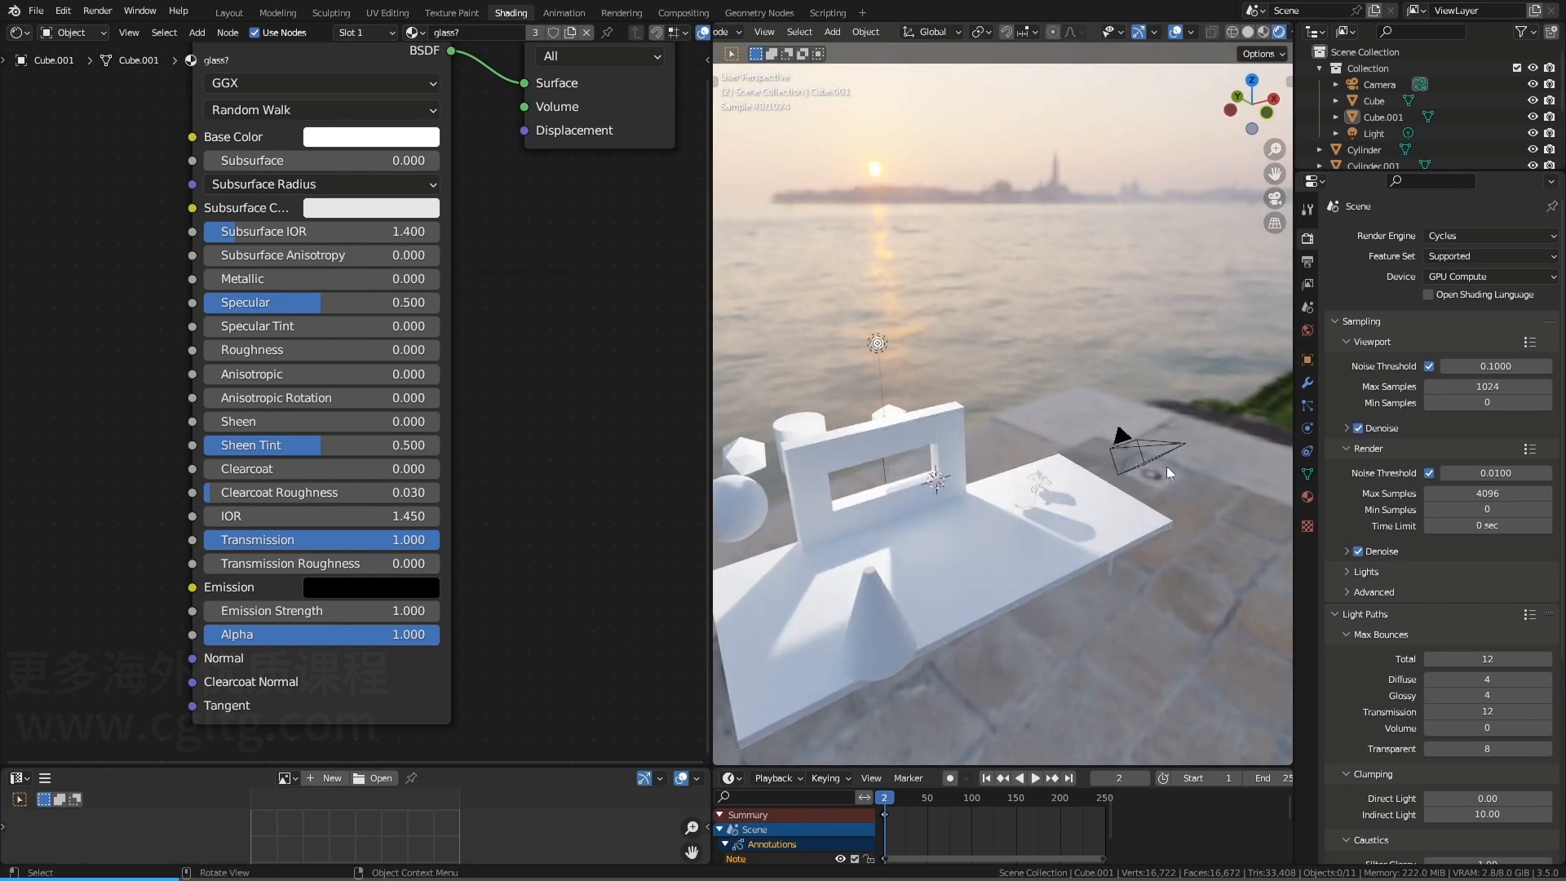
mouse_move(1181, 454)
left_mouse_down()
mouse_move(1166, 431)
mouse_move(1191, 447)
mouse_move(981, 536)
mouse_move(914, 471)
left_mouse_up()
mouse_move(853, 421)
left_mouse_down()
mouse_move(846, 442)
mouse_move(868, 423)
left_mouse_up()
mouse_move(852, 431)
right_mouse_down()
mouse_move(848, 398)
mouse_move(976, 502)
mouse_move(1166, 437)
right_mouse_up()
Select the glass pane in the window and try lowering its material's Alpha, returning it to 1.000
middle_click_drag(971, 499, 1068, 495, "shift")
scroll(1095, 517, "up", 4)
left_click(1013, 541)
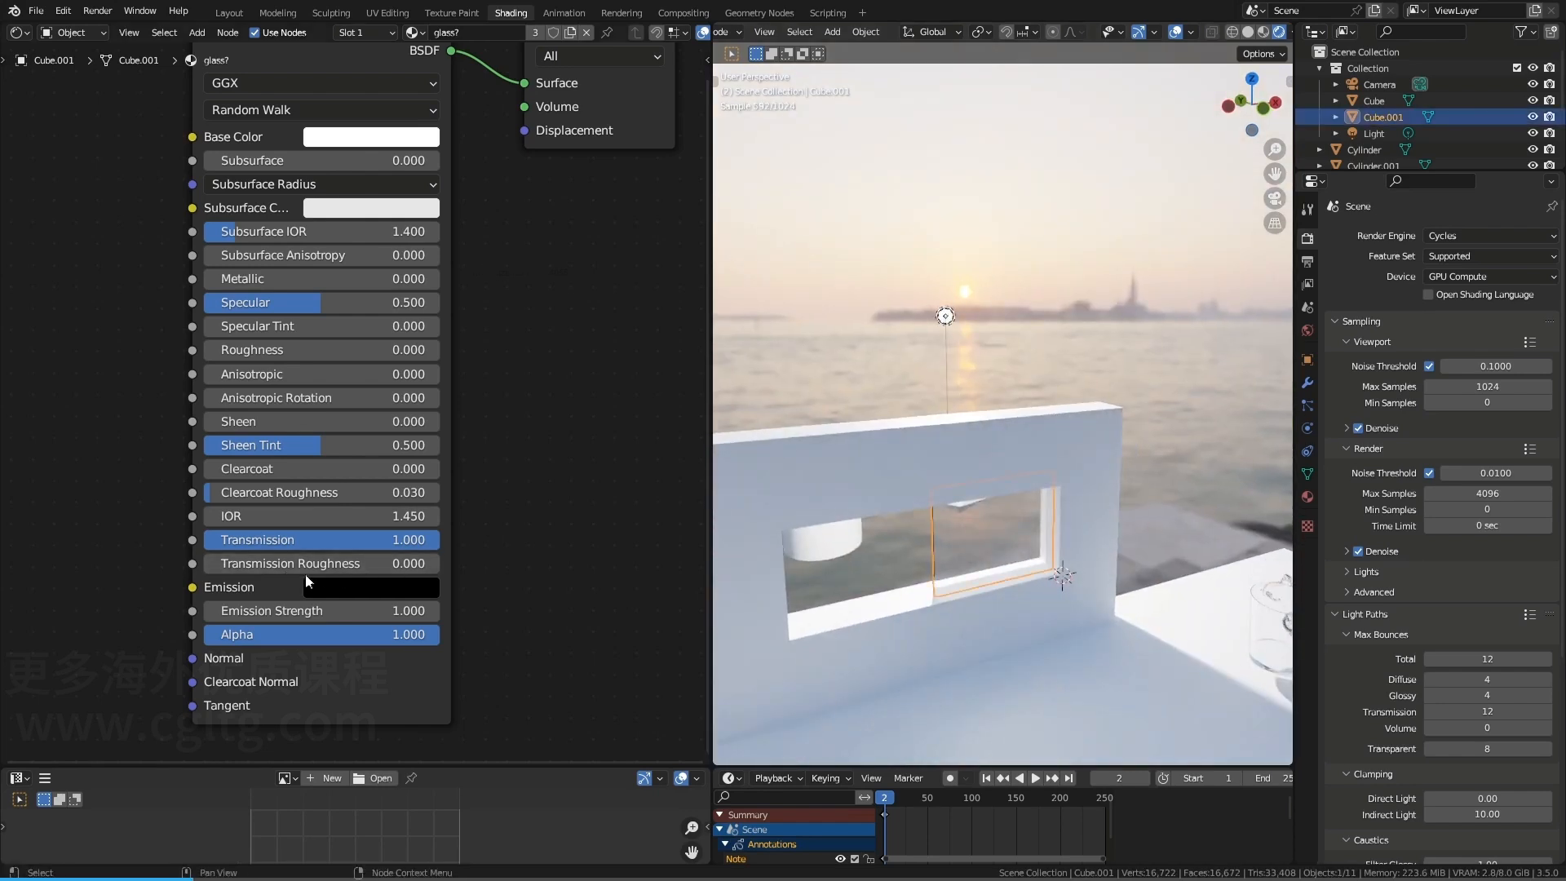
middle_click_drag(432, 621, 480, 527)
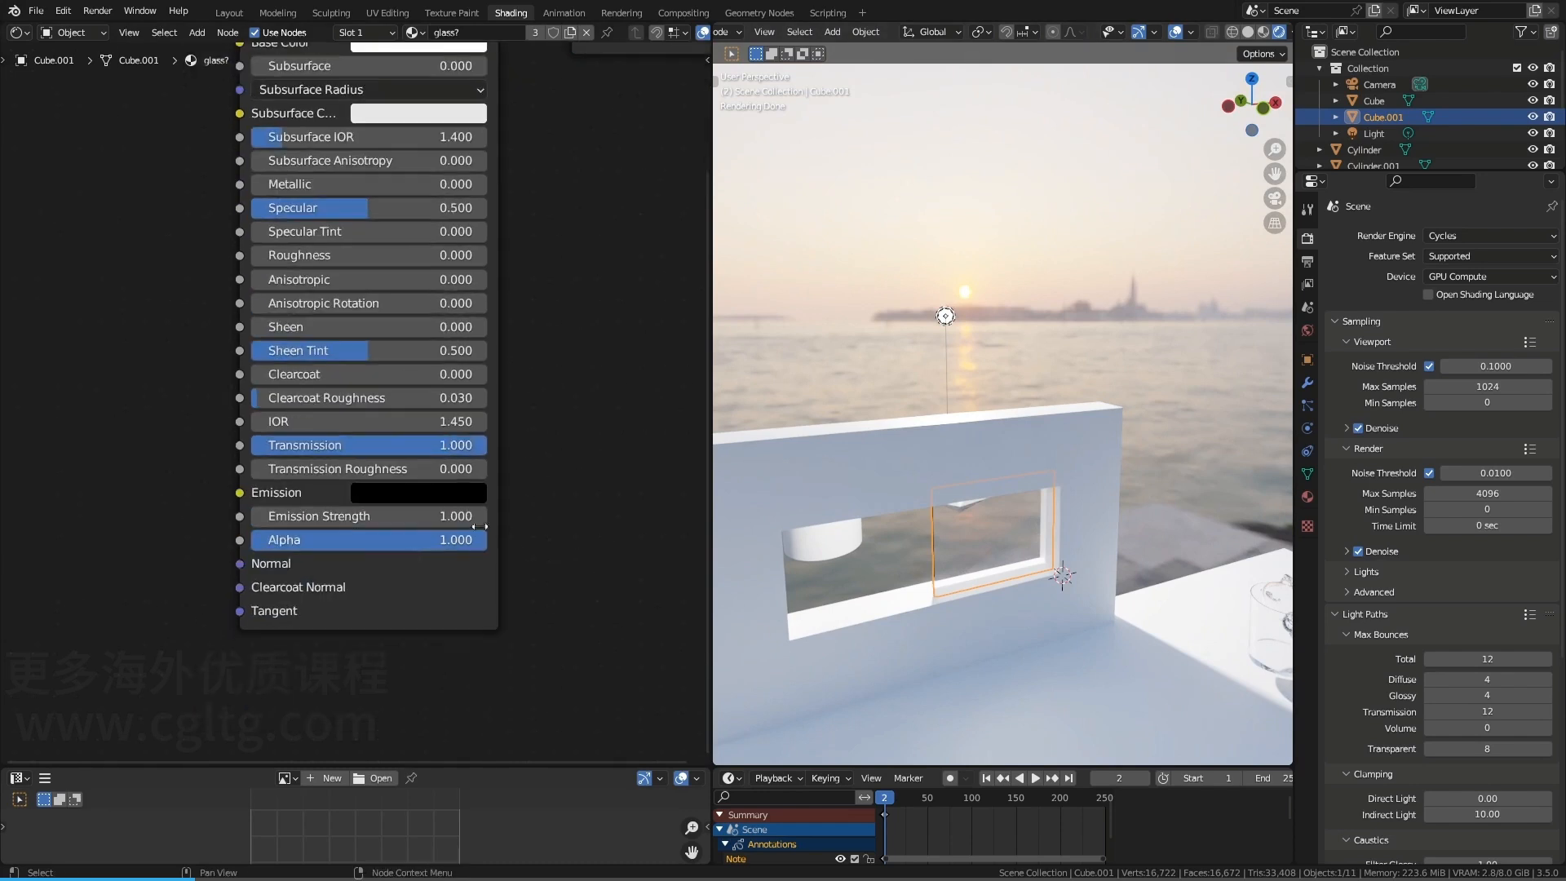
left_click_drag(457, 539, 279, 539)
left_click_drag(279, 540, 488, 543)
middle_click_drag(923, 634, 902, 463, "shift")
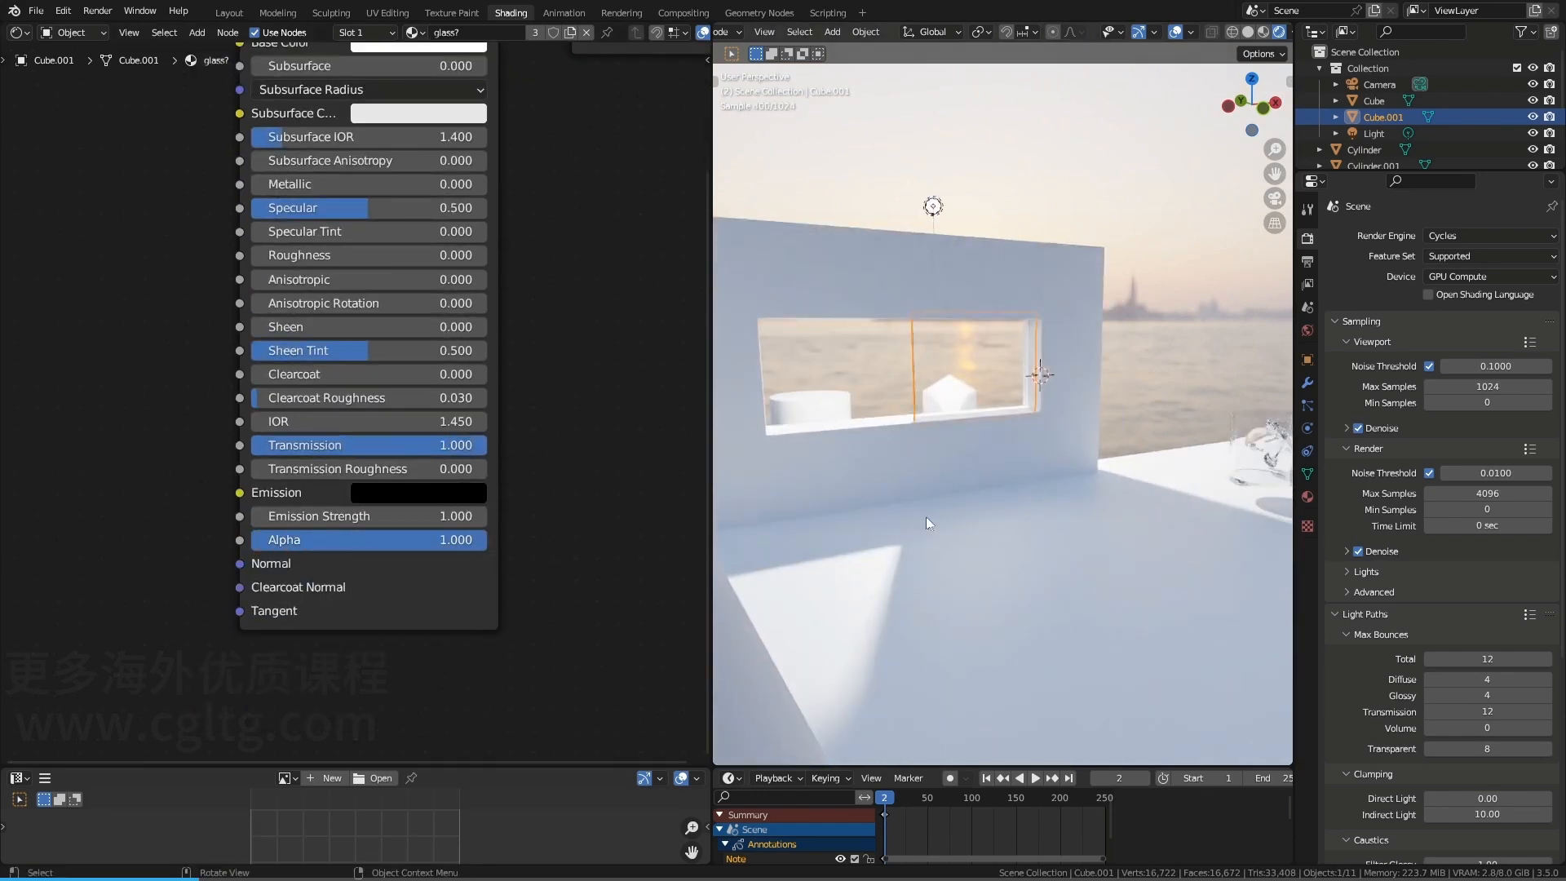
left_click_drag(421, 540, 488, 540)
Add a Transparent BSDF node beside the Principled BSDF in the glass material
middle_click_drag(562, 554, 413, 521)
key("shift+a")
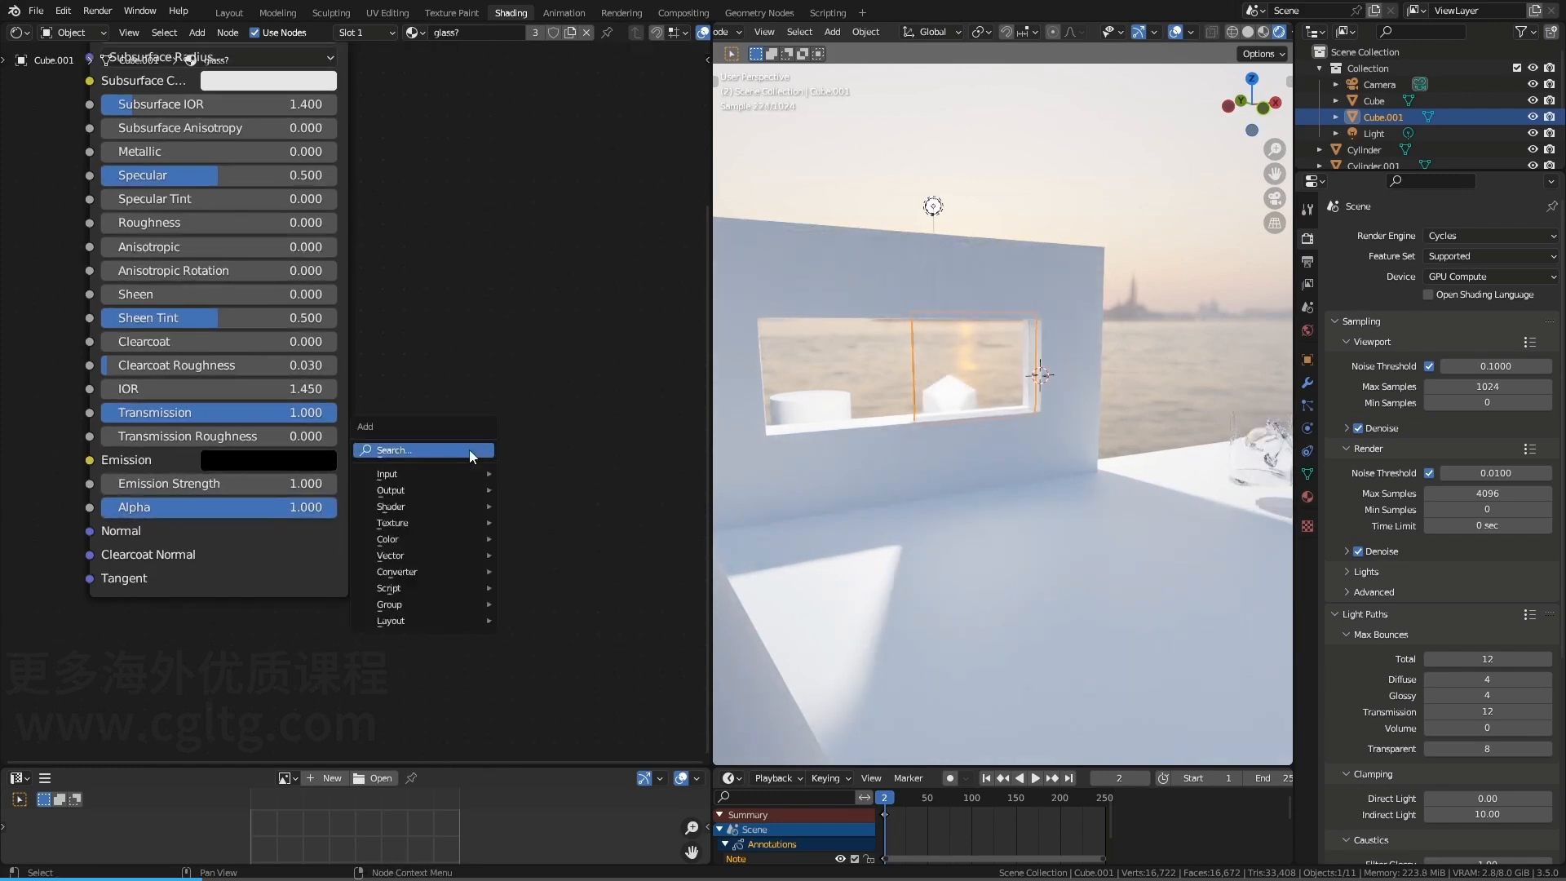
left_click(470, 449)
type("tra")
left_click(519, 498)
left_click(477, 535)
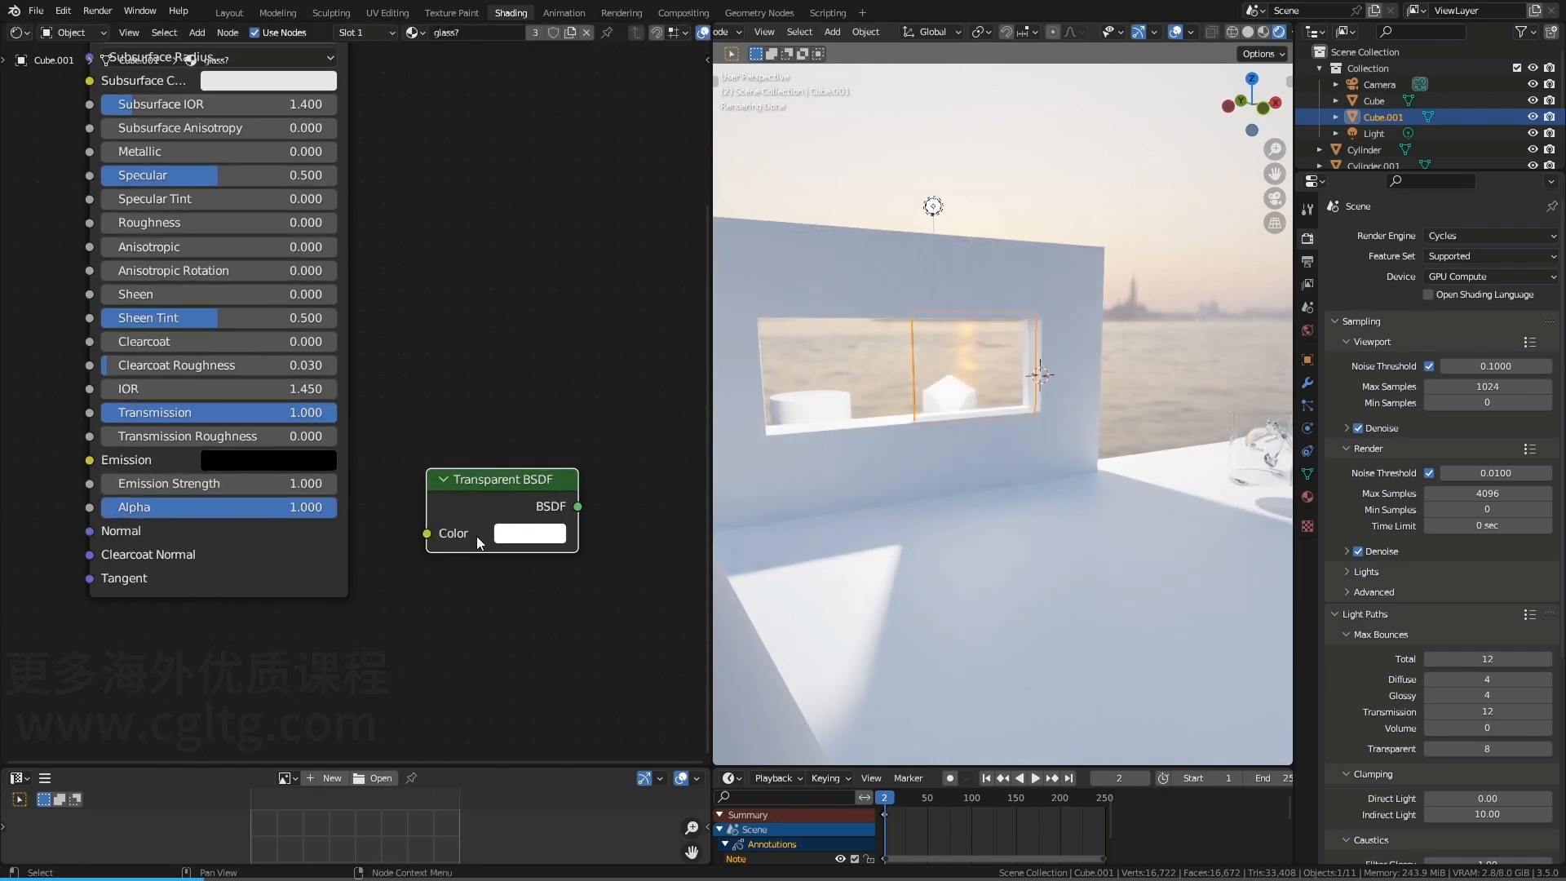
mouse_move(501, 579)
left_mouse_down()
mouse_move(456, 448)
mouse_move(488, 544)
left_mouse_up()
Delete the unconnected Transparent BSDF node from the glass material
mouse_move(269, 634)
left_mouse_down()
mouse_move(283, 484)
mouse_move(271, 525)
left_mouse_up()
mouse_move(285, 639)
right_mouse_down()
mouse_move(238, 509)
mouse_move(443, 474)
mouse_move(494, 514)
right_mouse_up()
left_click(466, 489)
middle_click_drag(438, 400, 483, 453, "shift")
scroll(429, 431, "down", 2)
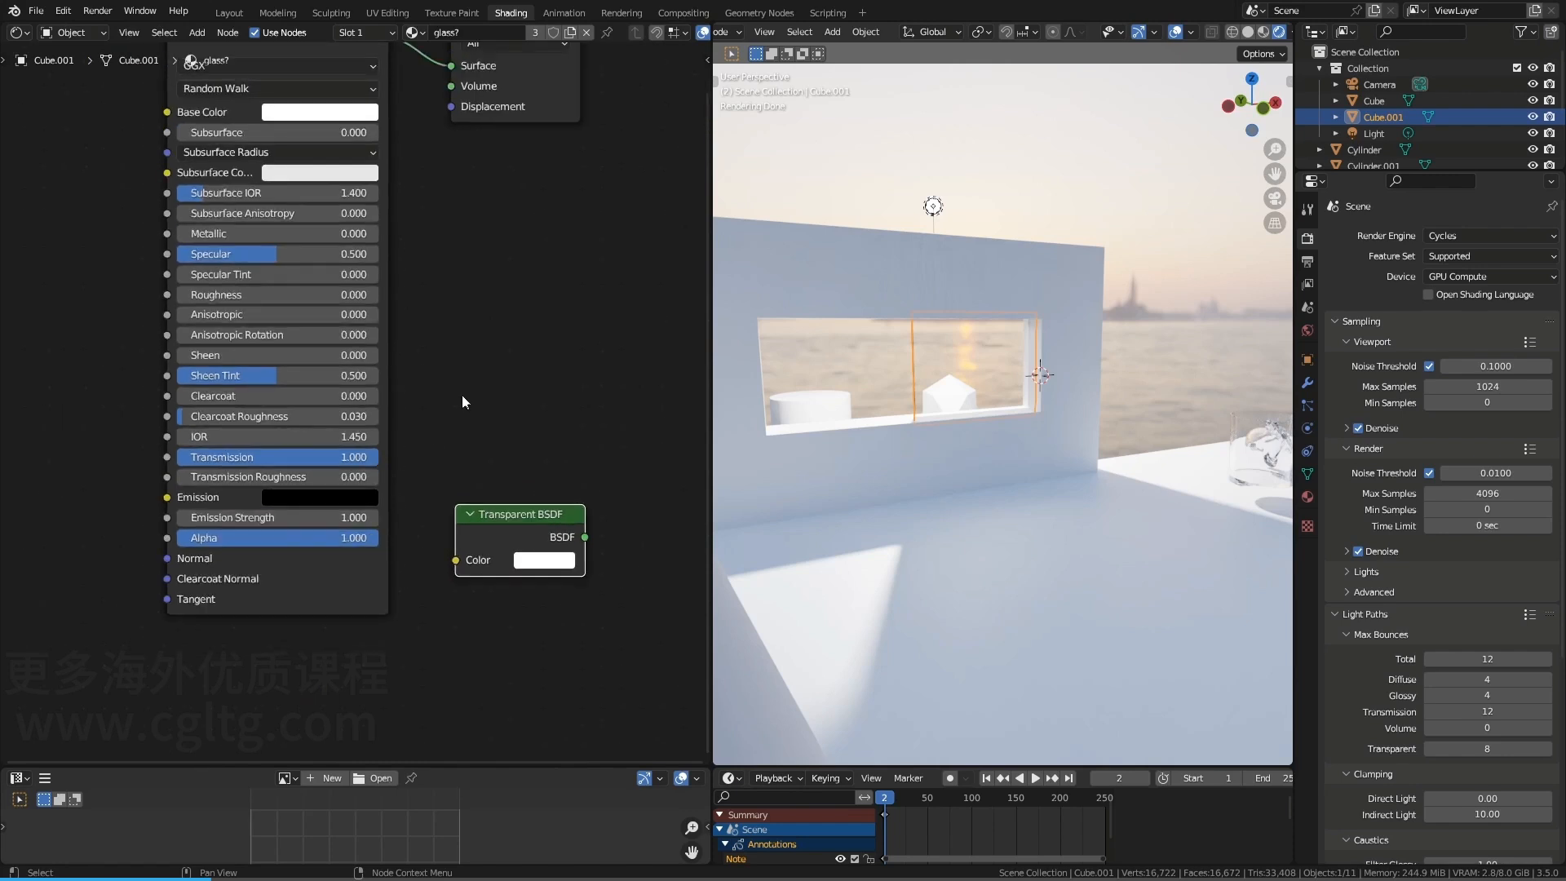
middle_click_drag(405, 270, 443, 348, "shift")
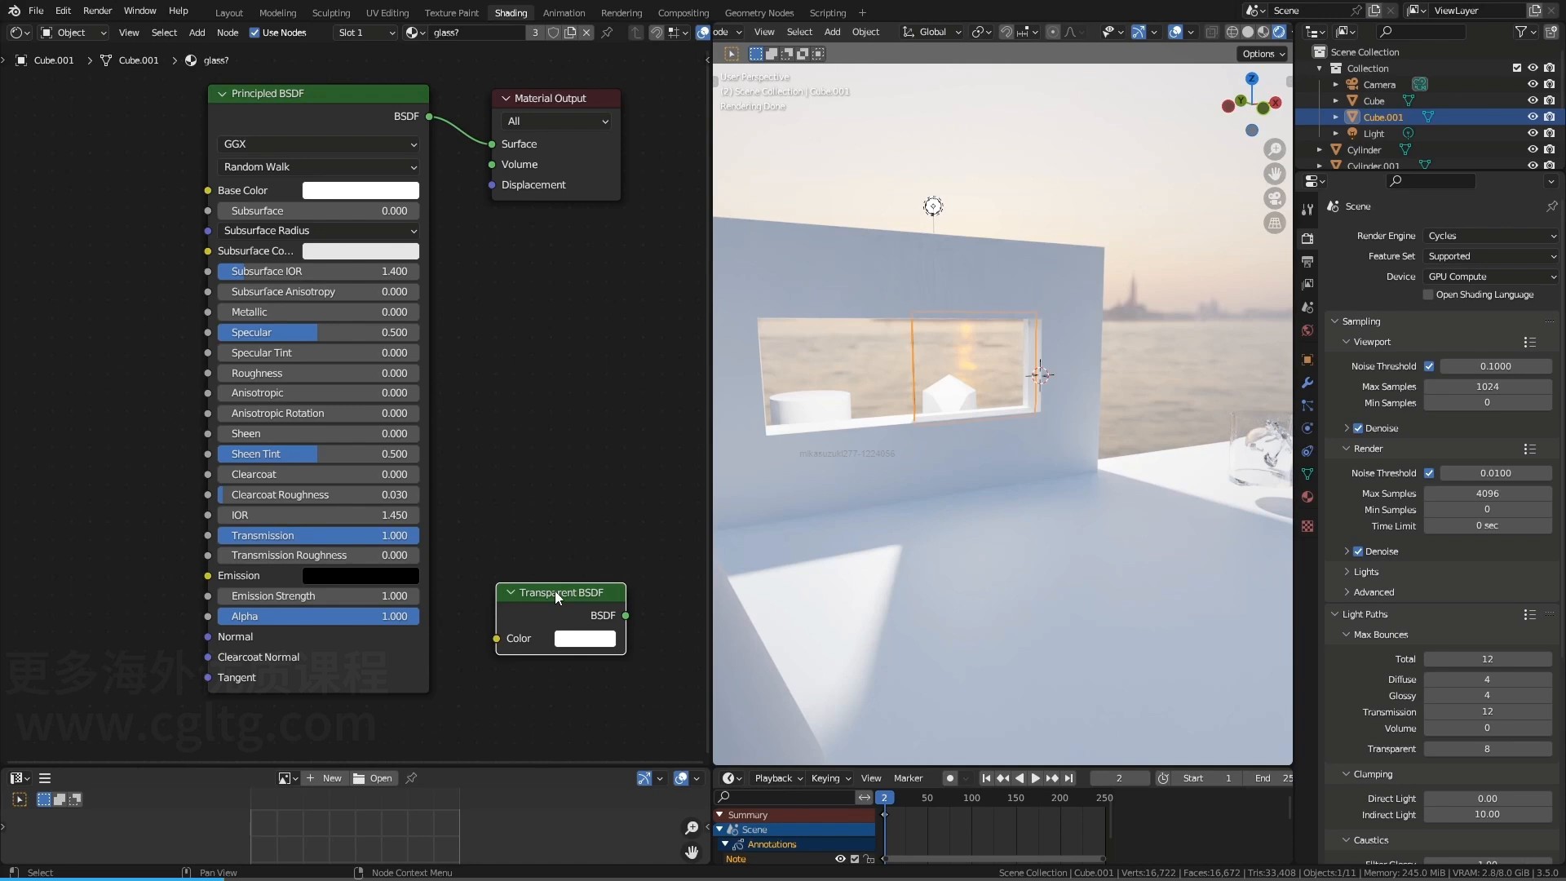
key("x")
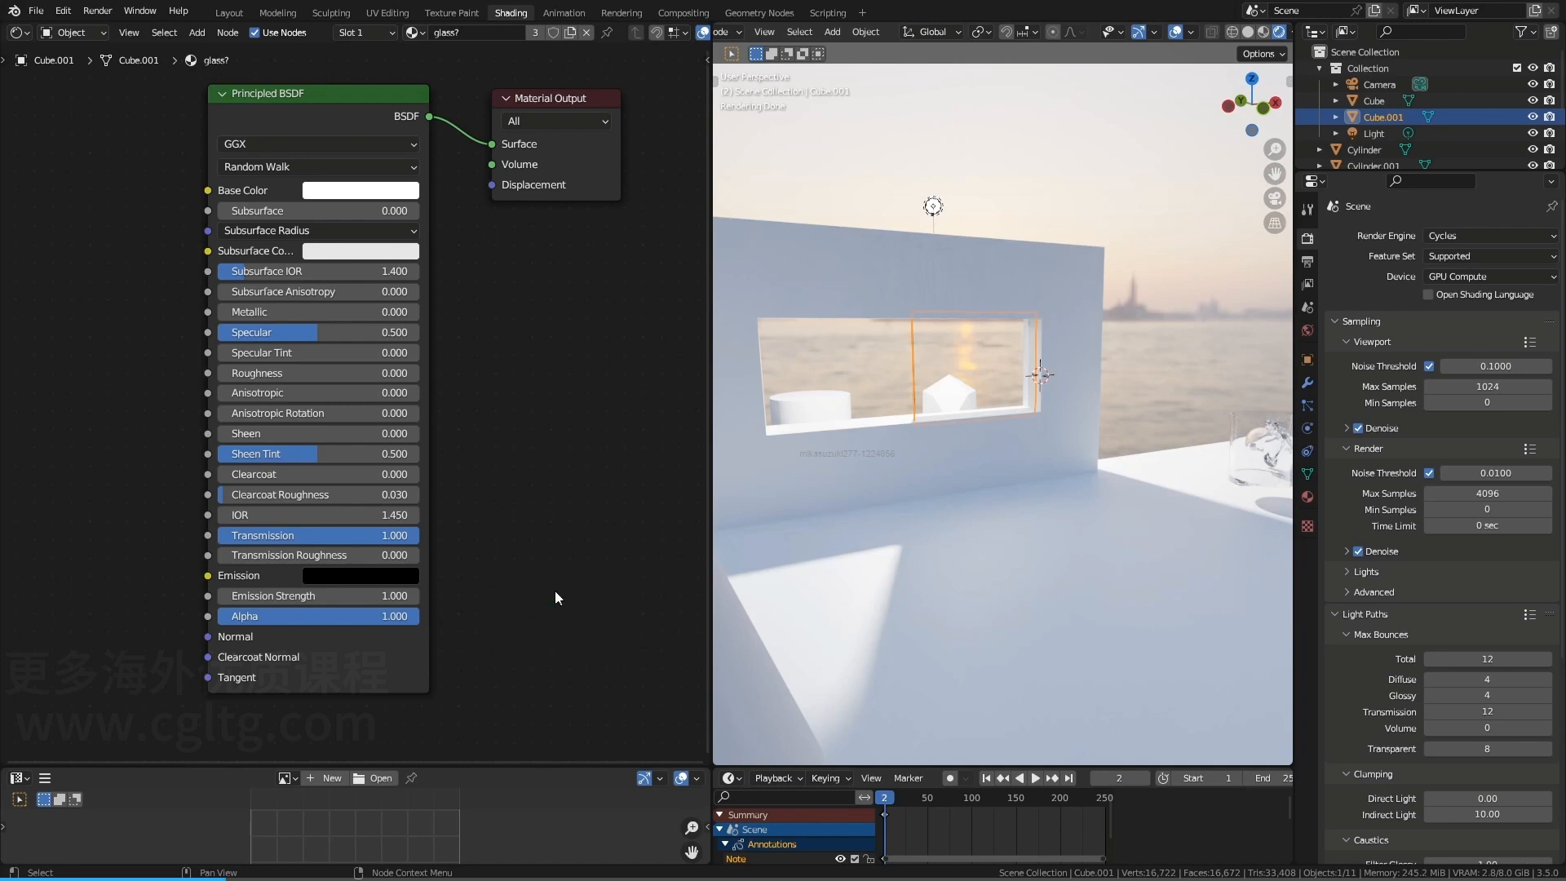
Examine the Cycles sampling and light path settings down to the Caustics options
scroll(1374, 456, "down", 7)
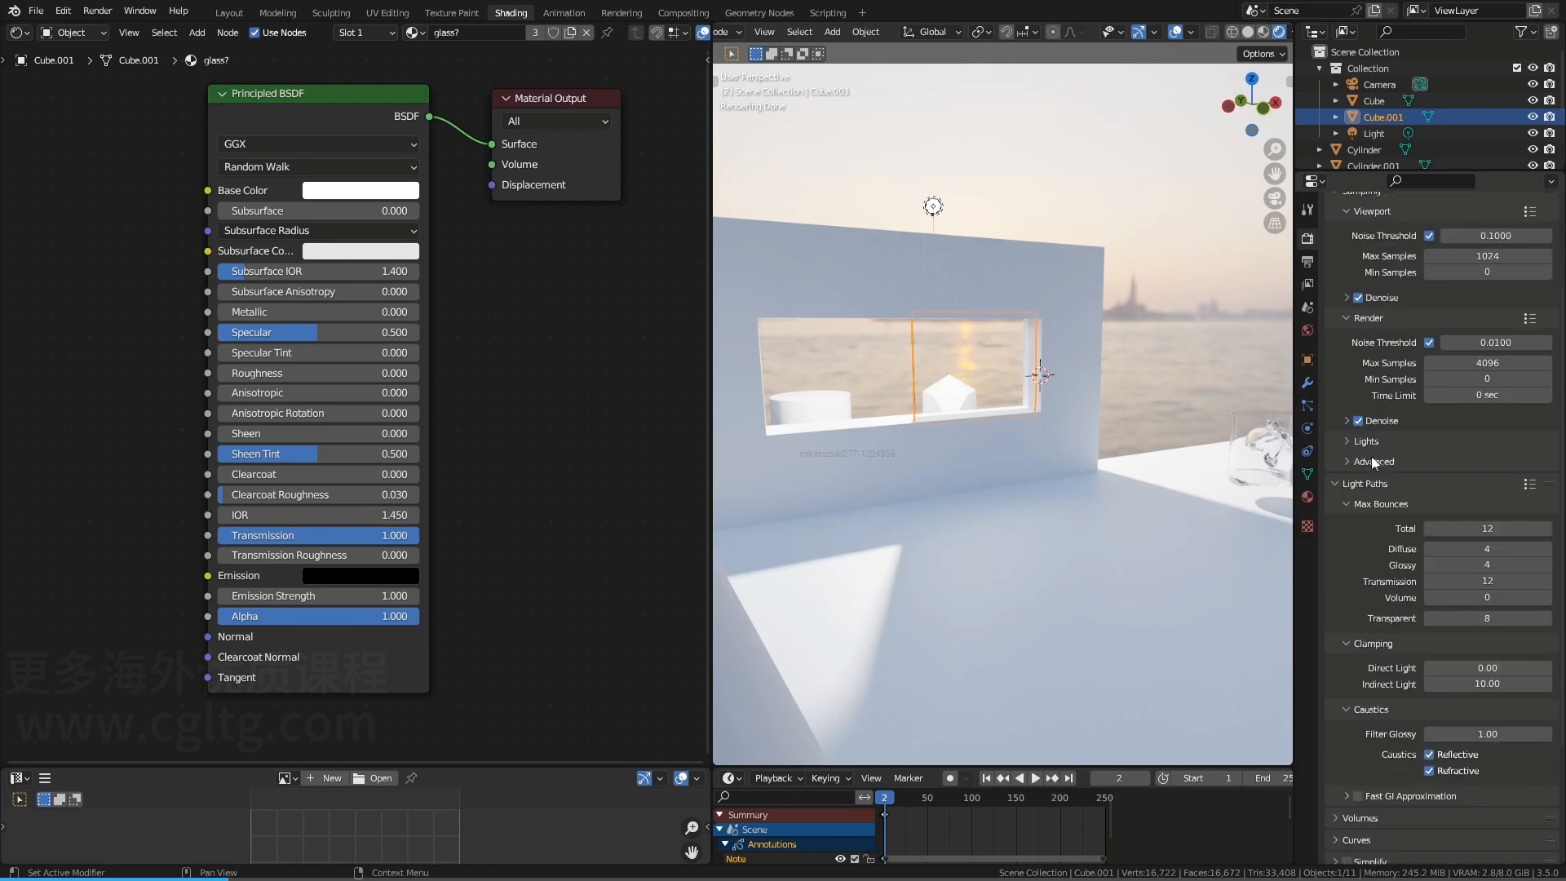
scroll(1370, 419, "up", 6)
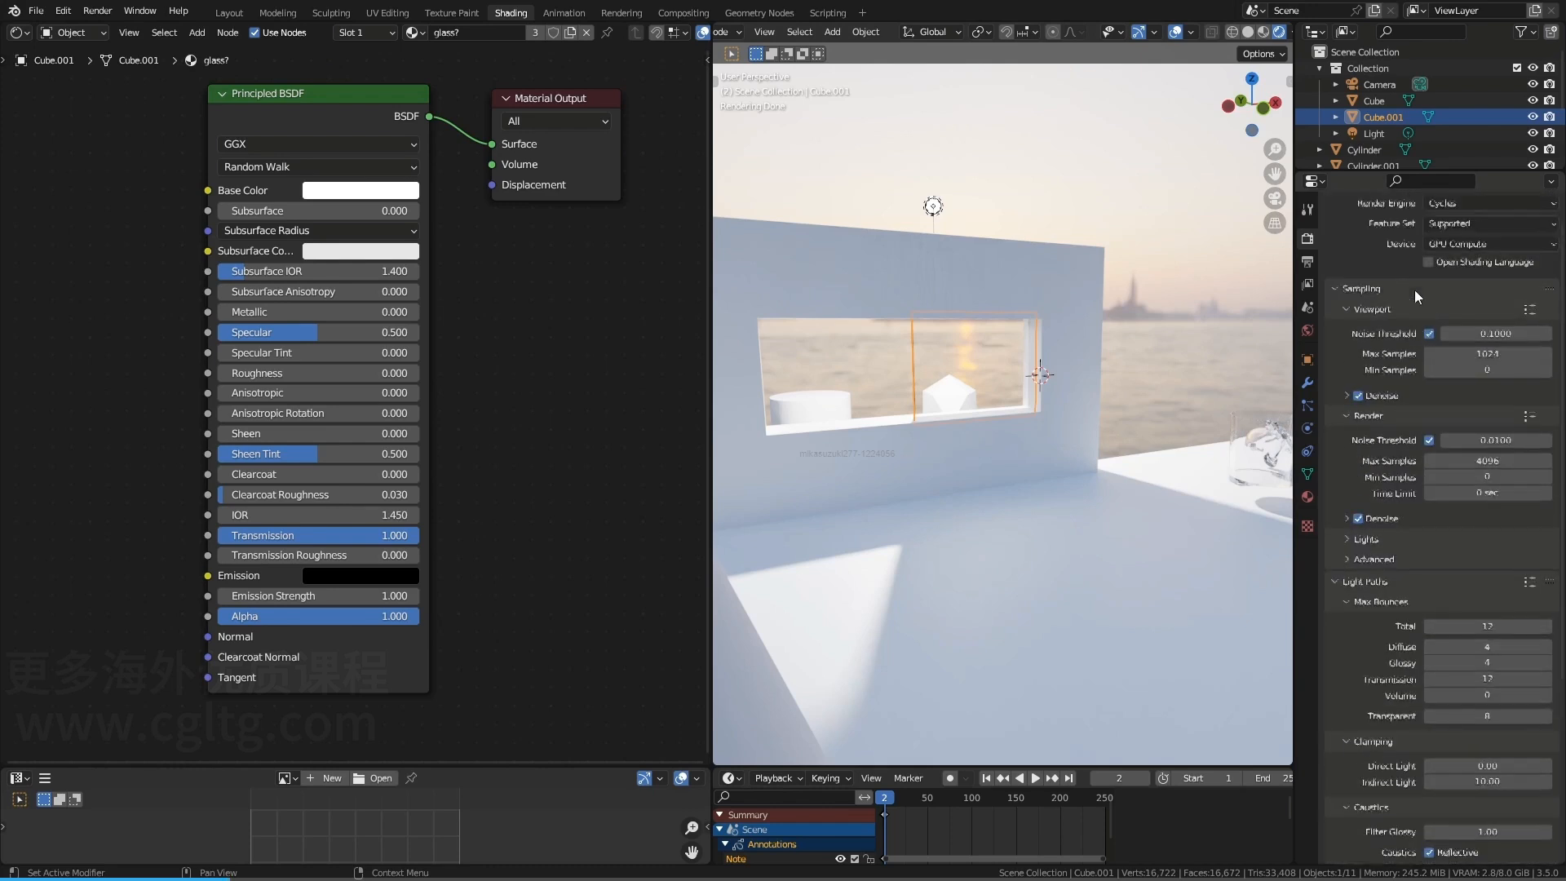
scroll(1404, 244, "down", 4)
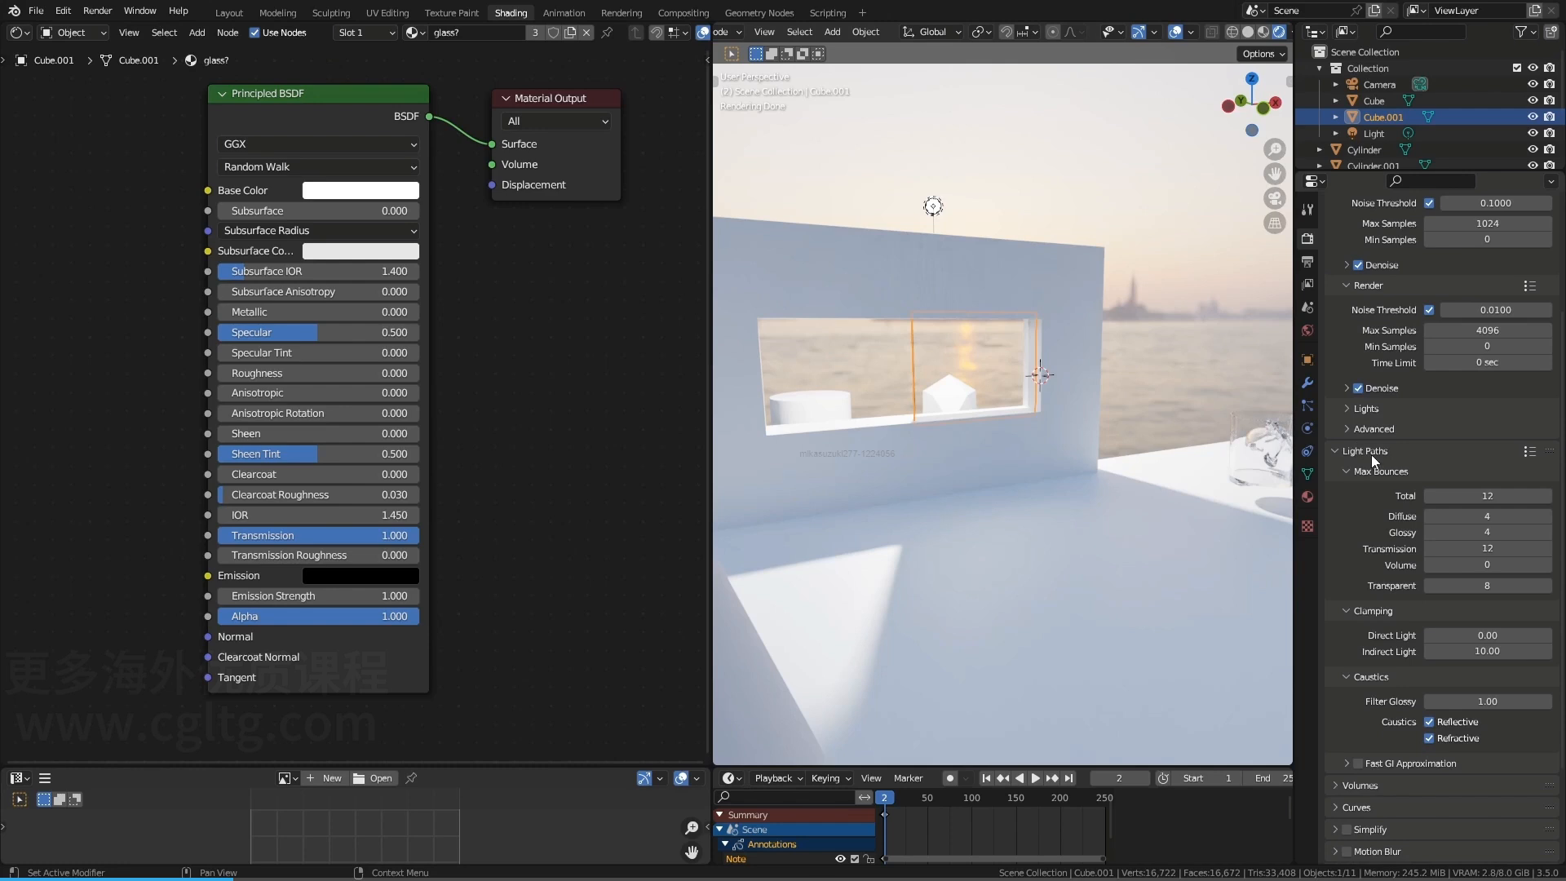
scroll(1372, 454, "down", 3)
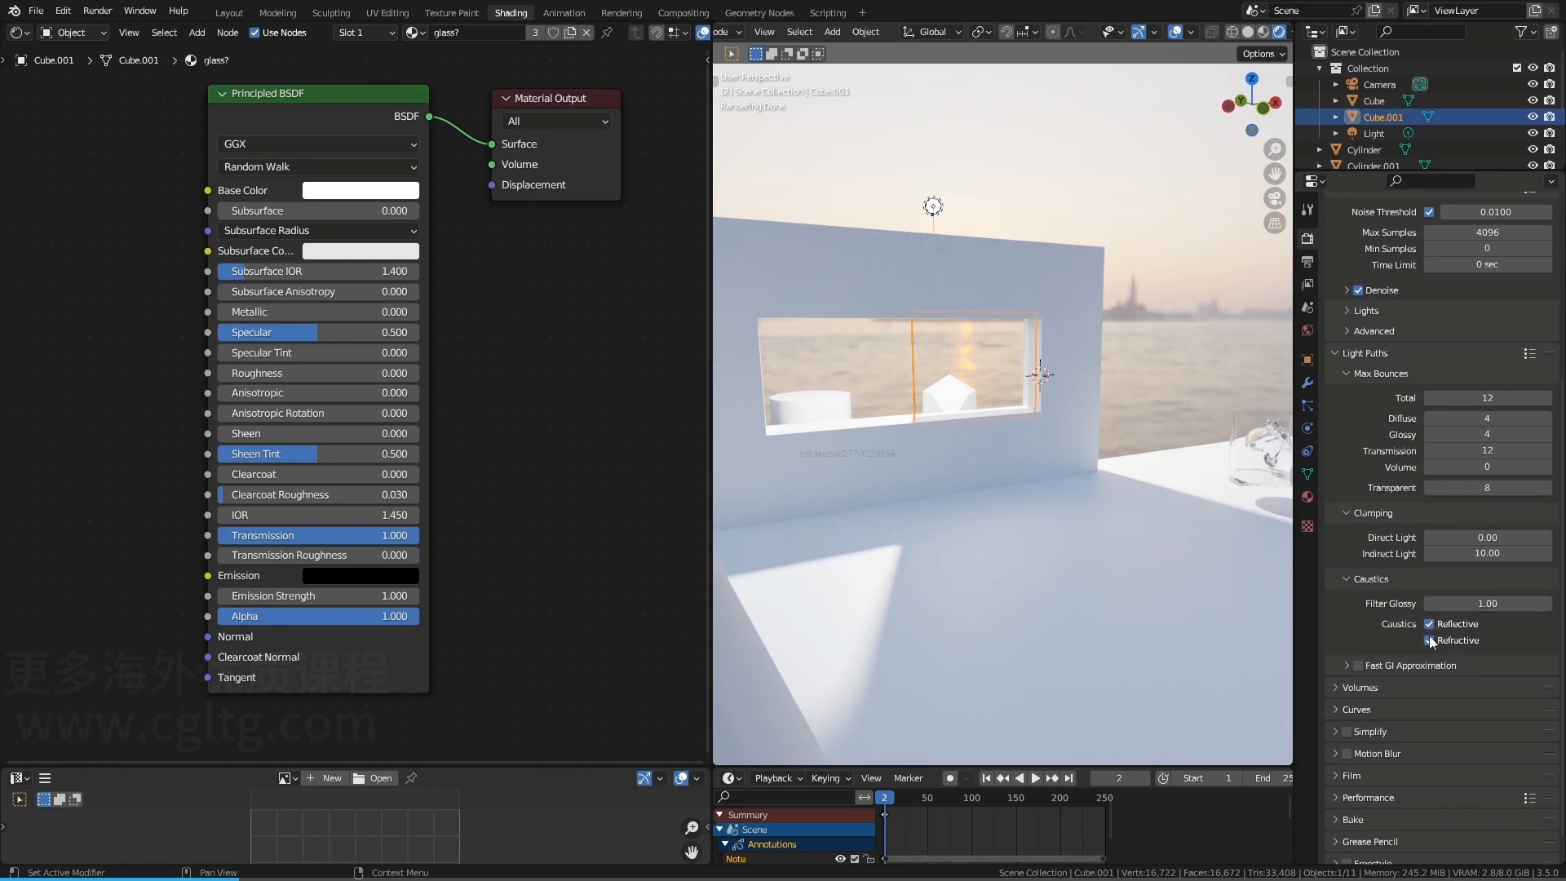
left_click(1111, 237)
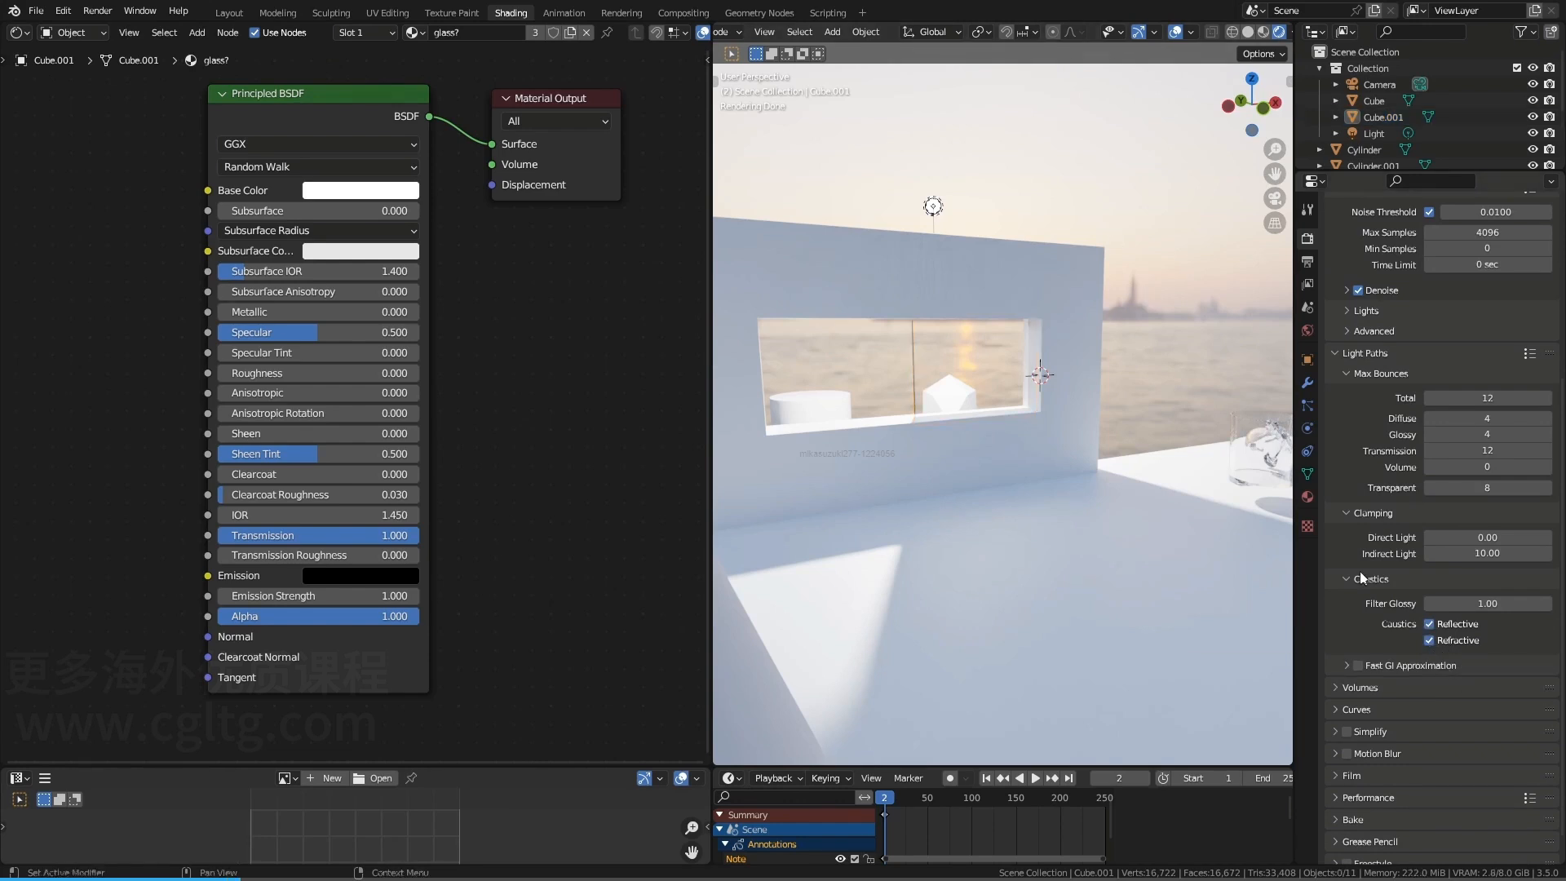
Widen the glass pane along X and move it about -0.51 m along X so it covers the whole window opening
left_click(992, 361)
key("s")
key("x")
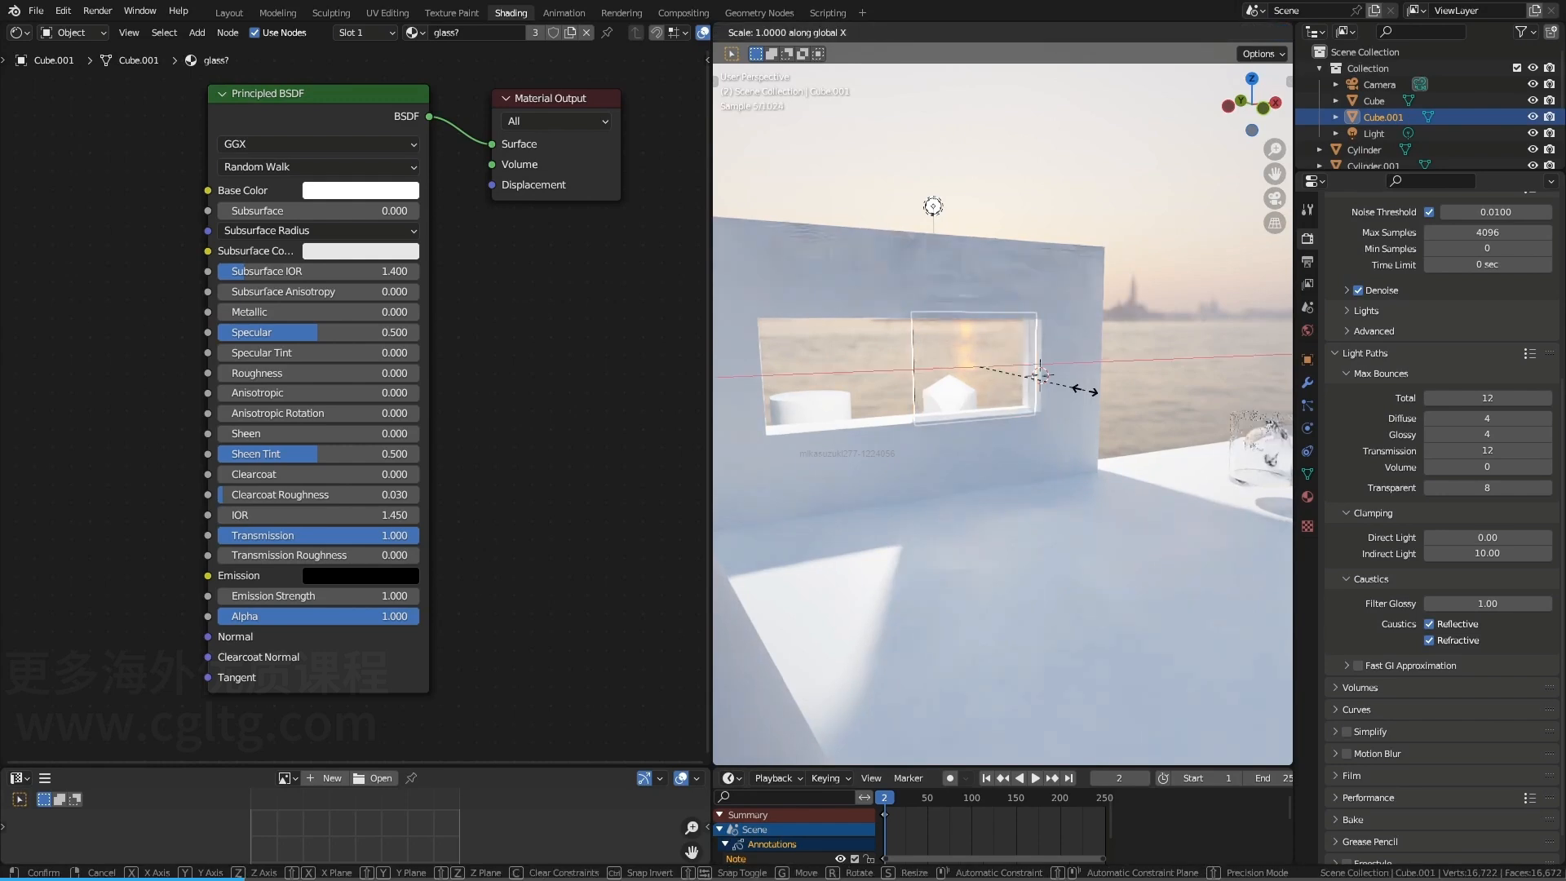
left_click(1237, 381)
key("g")
key("x")
left_click(1153, 388)
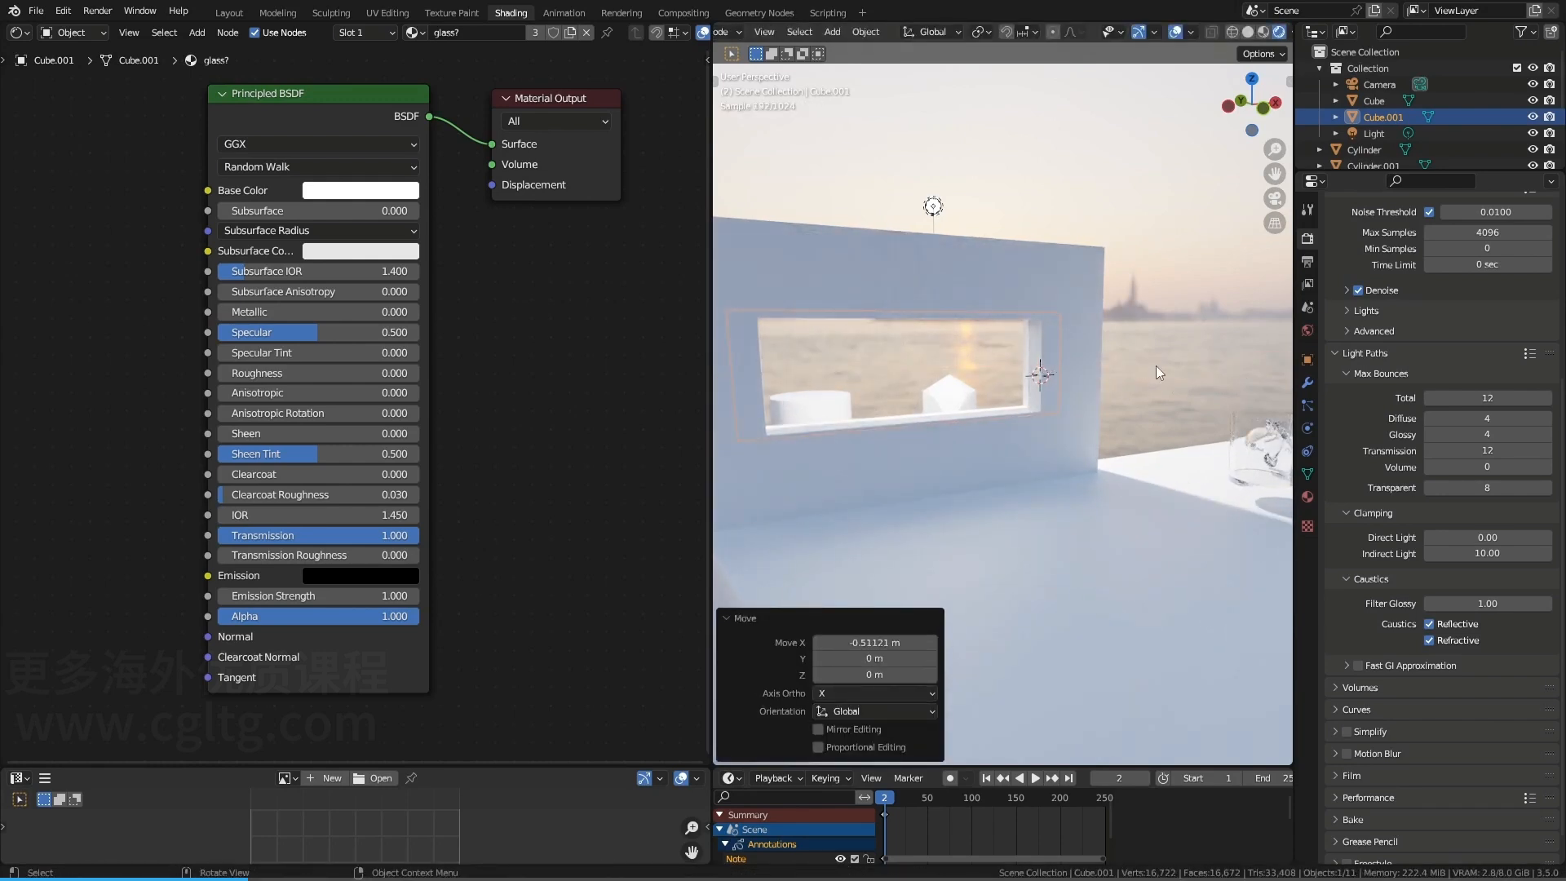
left_click(1157, 366)
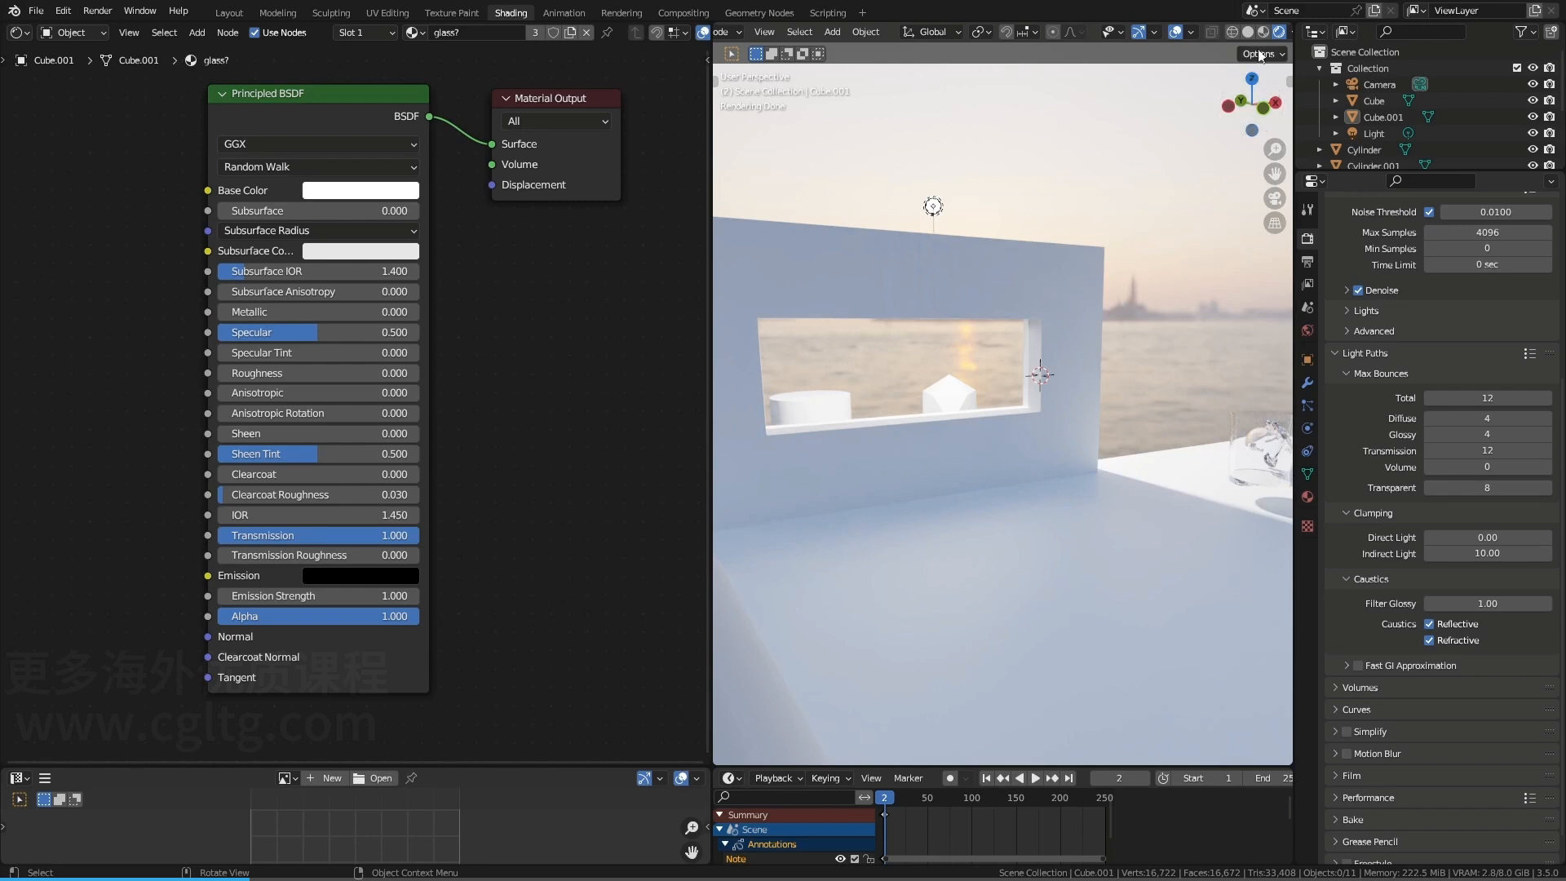
Enable Scene World lighting for the rendered viewport shading
scroll(1266, 32, "down", 2)
left_click(1264, 32)
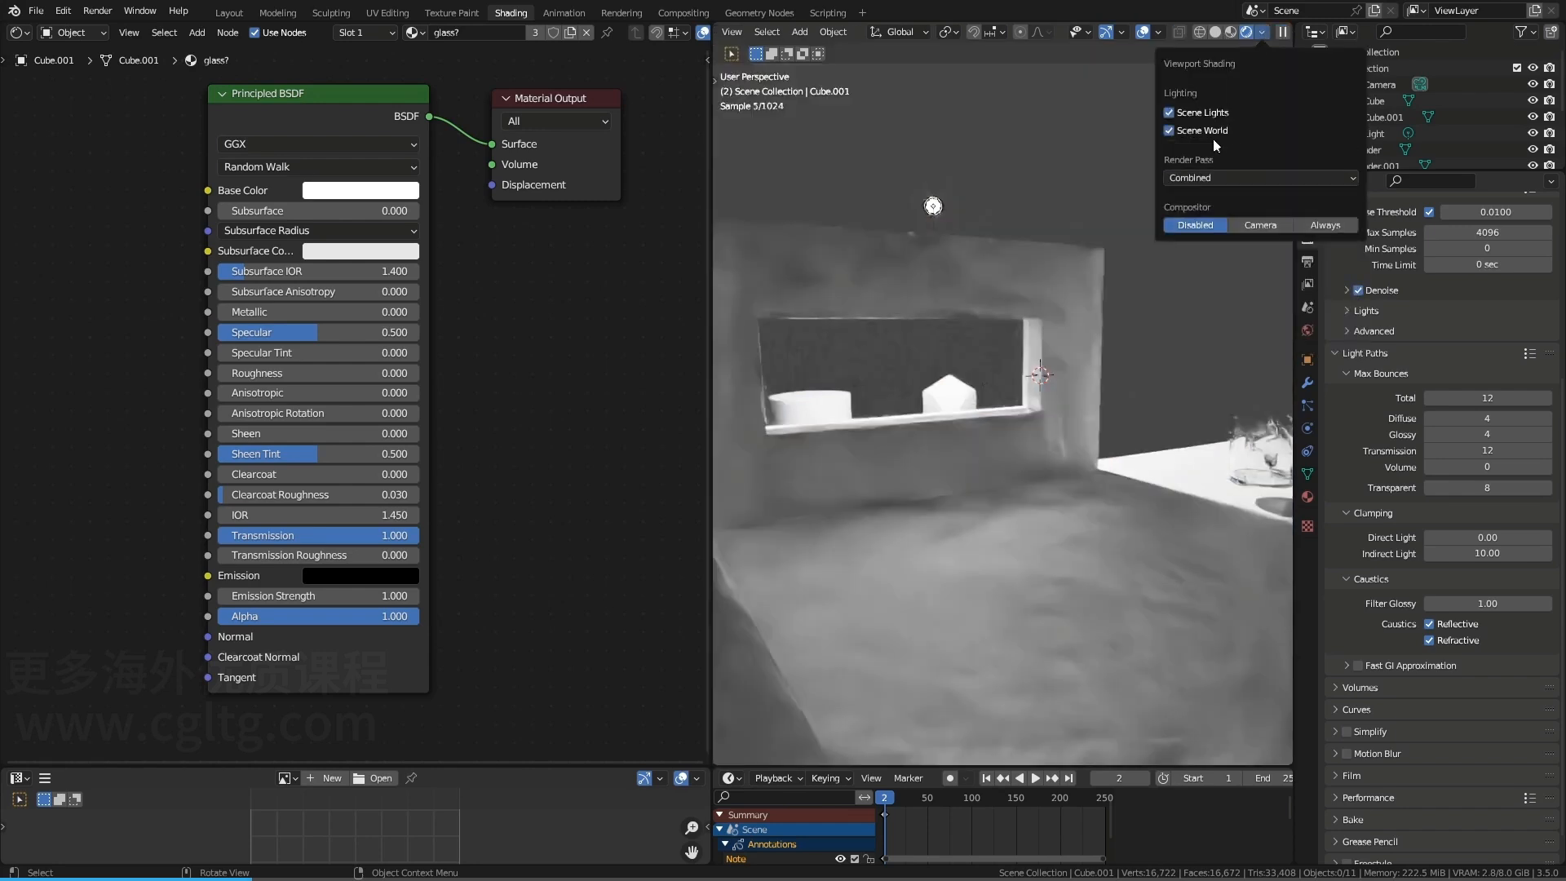
left_click(933, 205)
key("g")
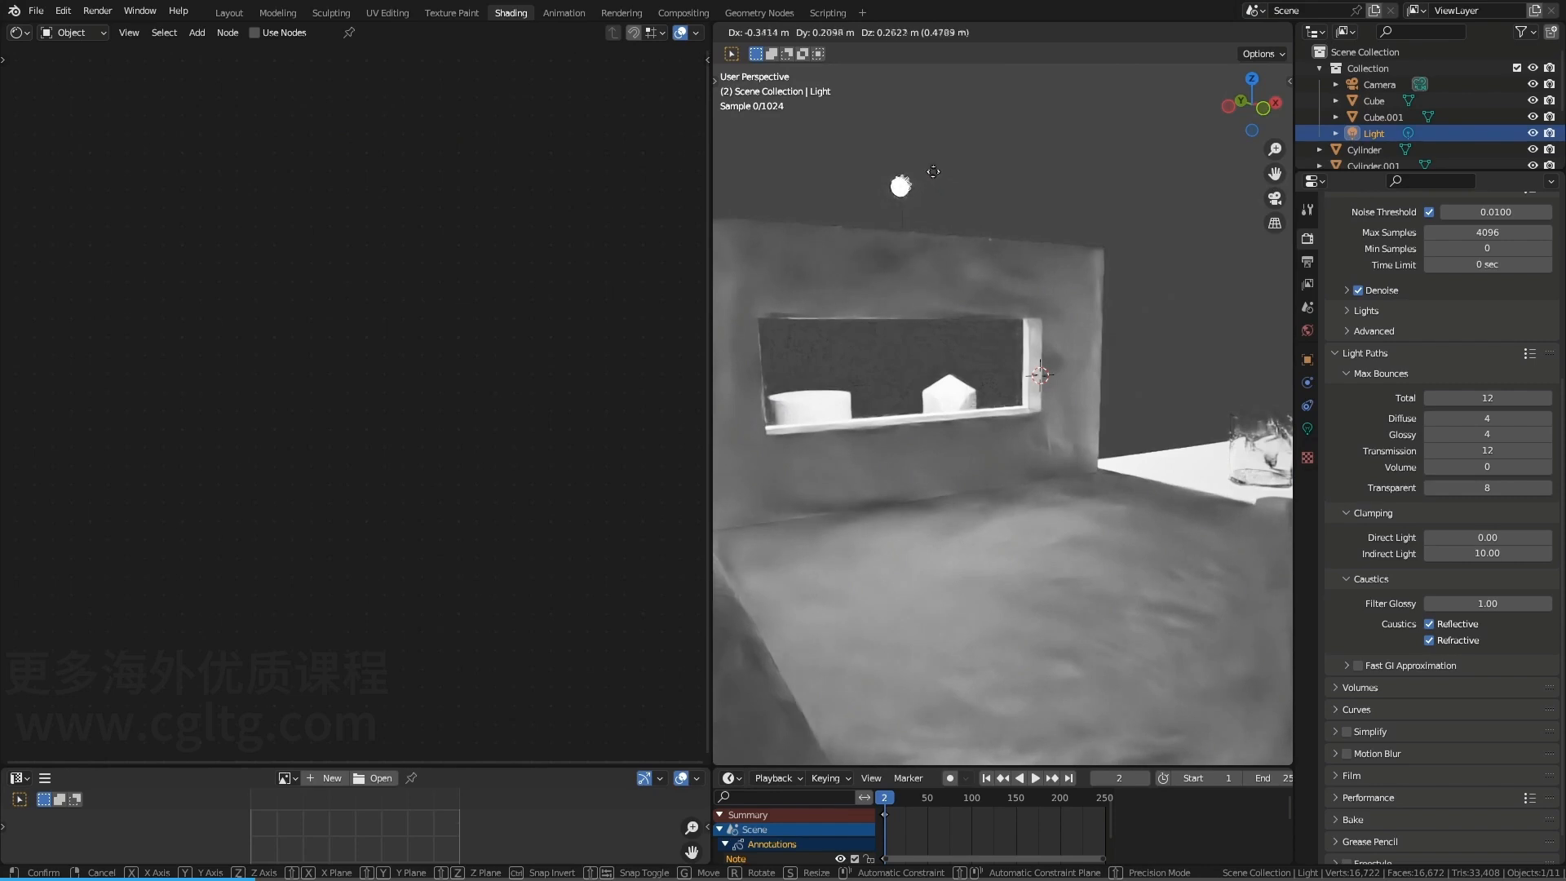
key("Escape")
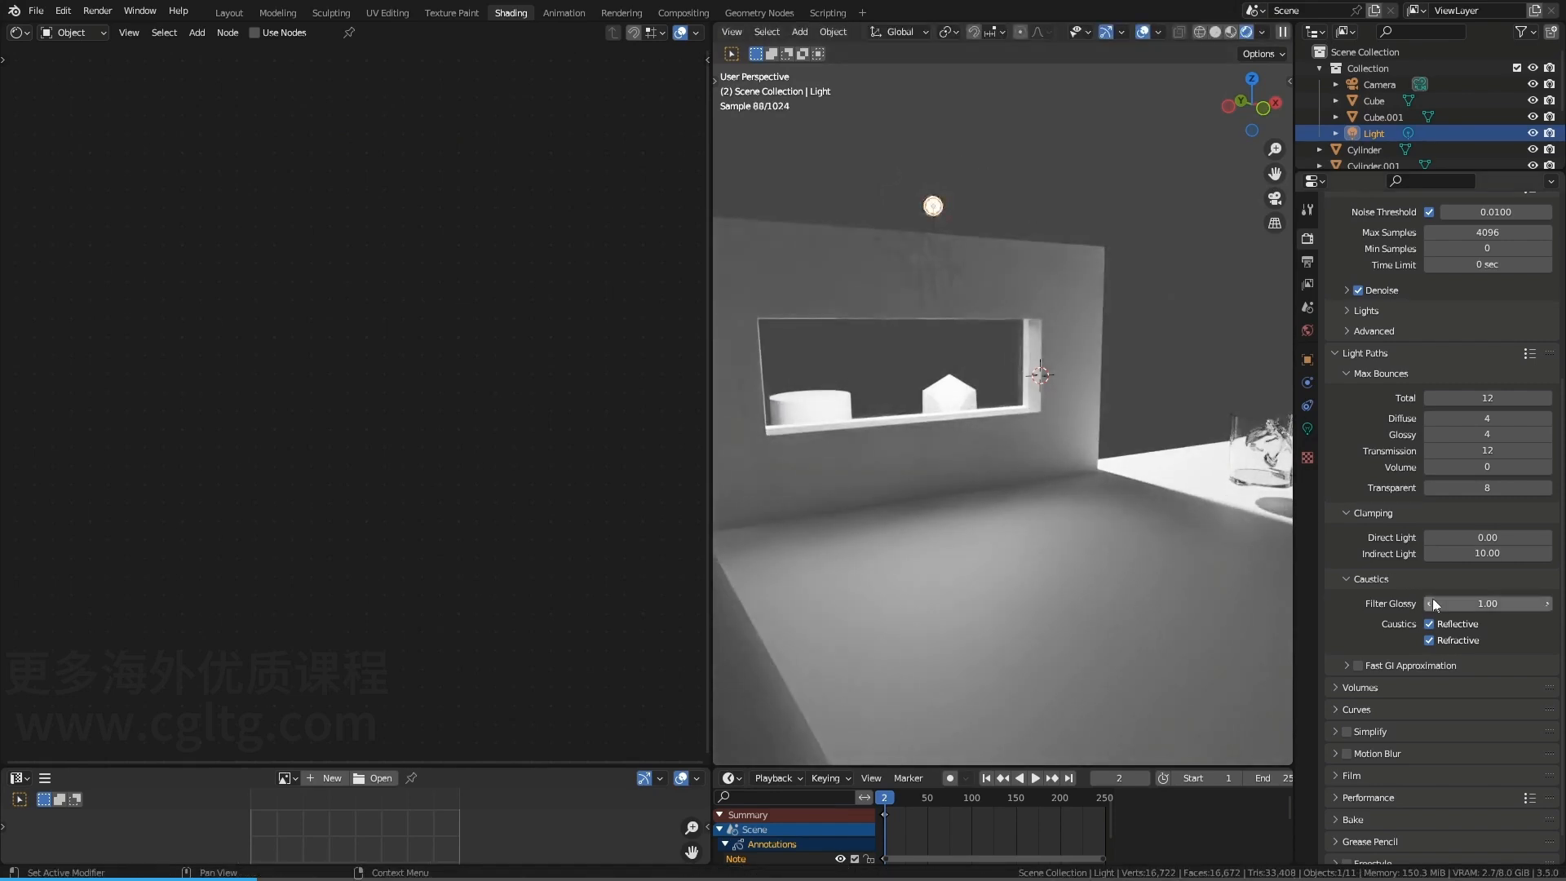
Set the caustics' Filter Glossy to 0.00 and disable both Reflective and Refractive caustics
left_click_drag(1487, 603, 1415, 604)
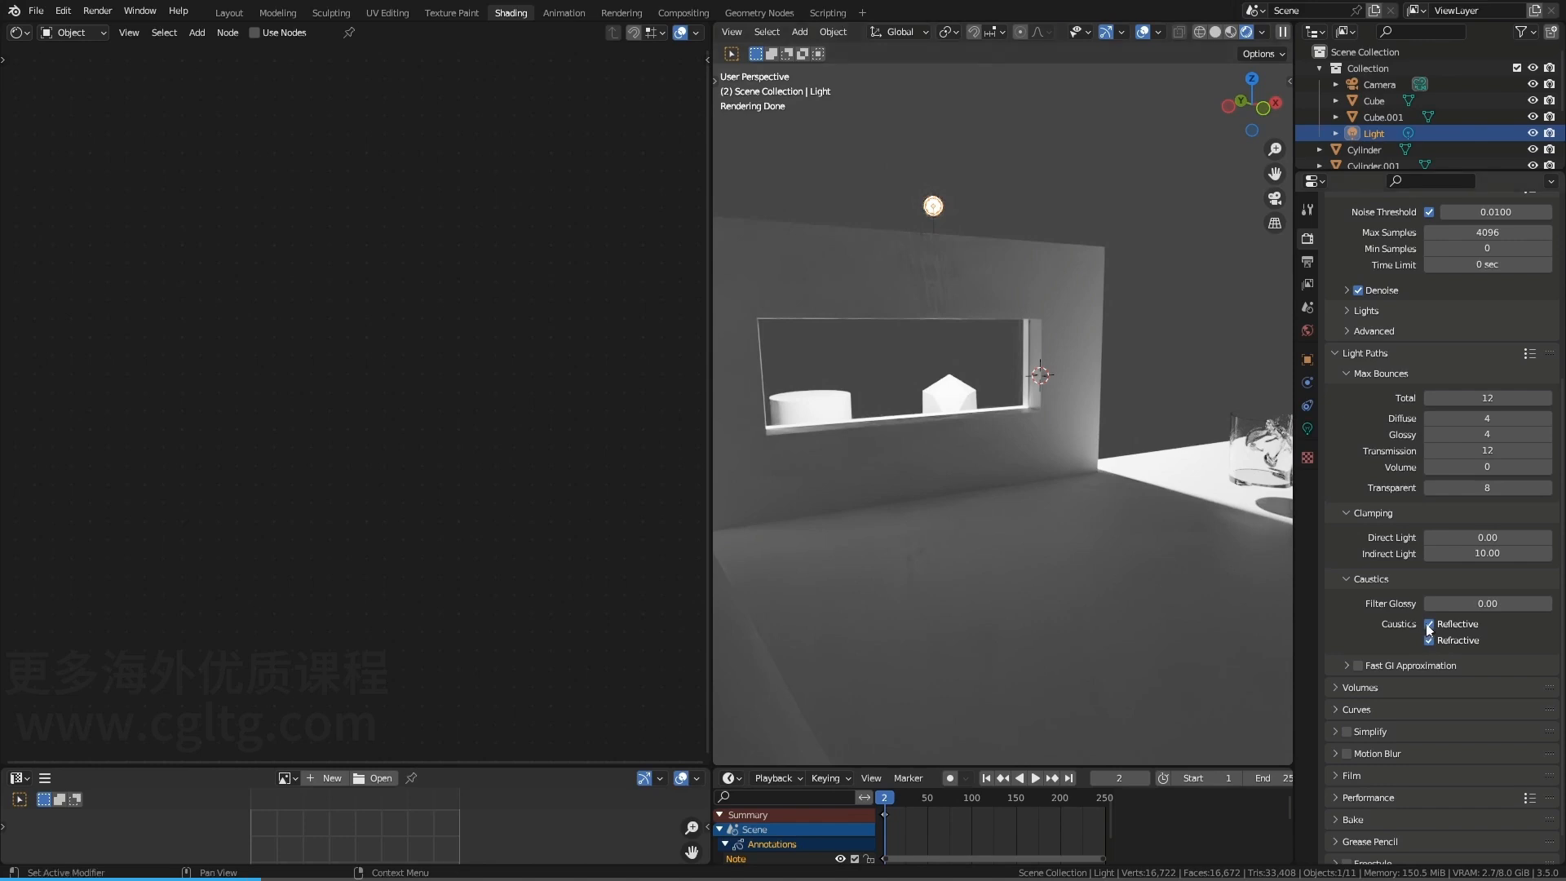
left_click_drag(1431, 624, 1431, 639)
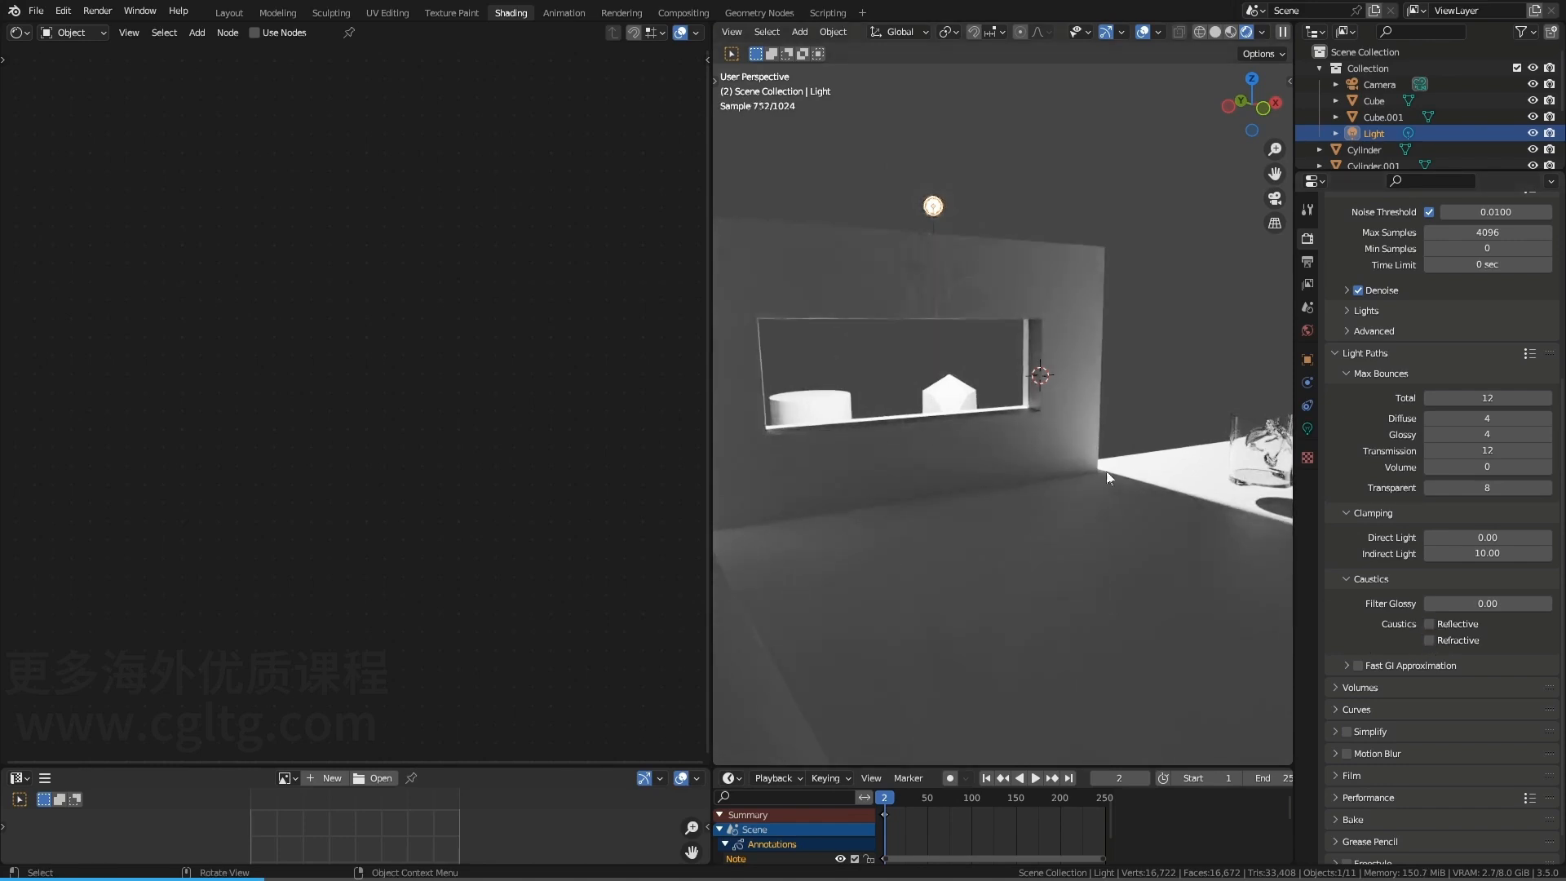
middle_click_drag(960, 346, 948, 398)
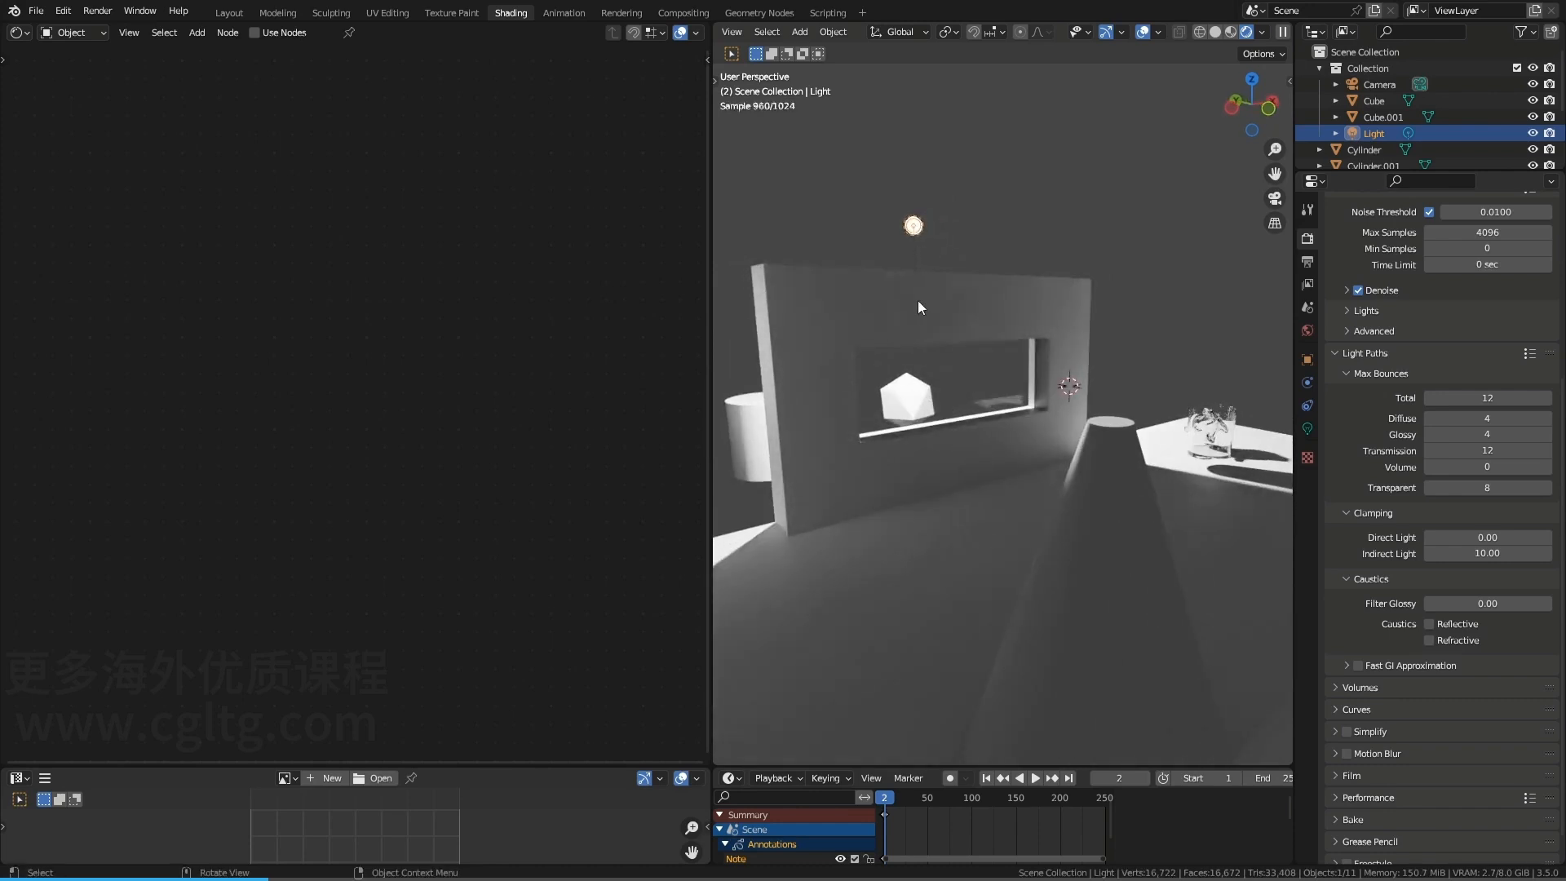
middle_click_drag(921, 334, 863, 247)
left_click(975, 404)
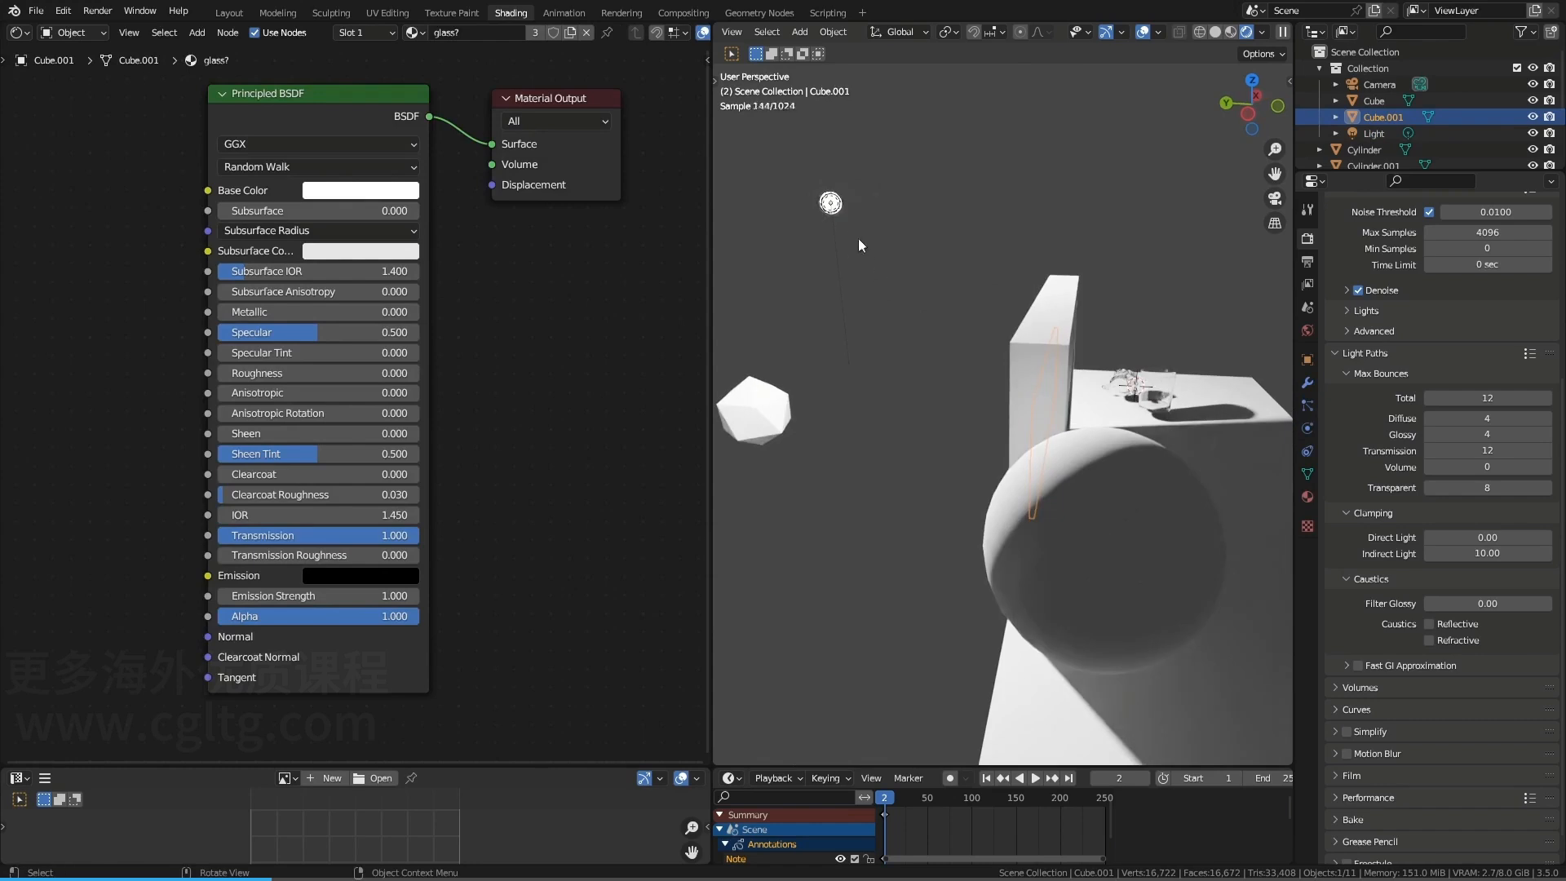
middle_click_drag(1232, 521, 873, 233)
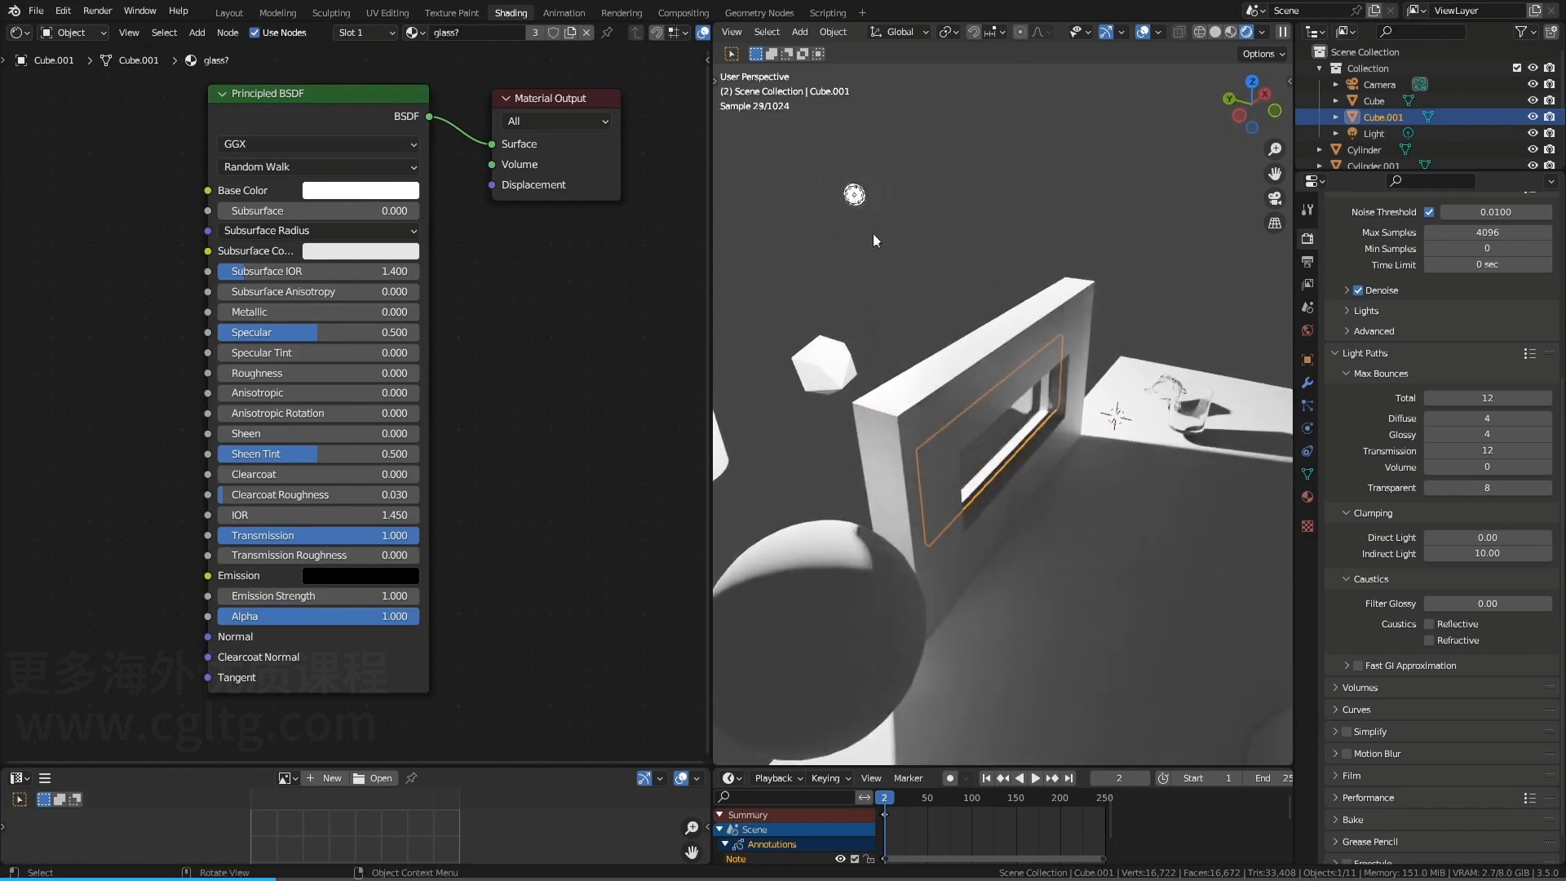
middle_click_drag(1016, 447, 944, 454)
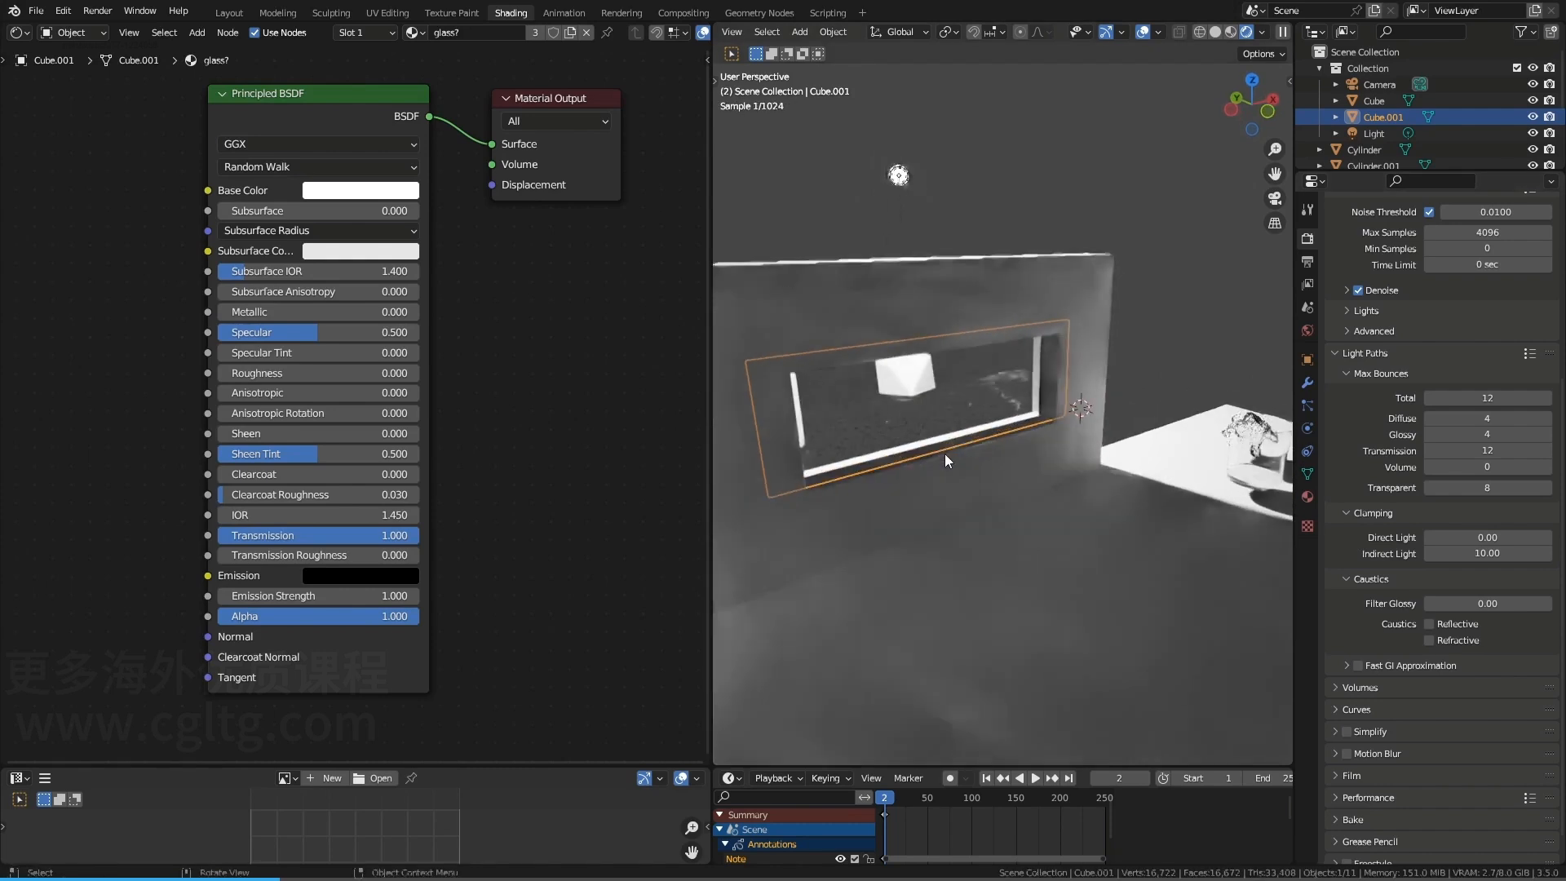
Restore Filter Glossy to 1.00 and re-enable Reflective and Refractive caustics
left_click(1460, 604)
type("1")
key("Return")
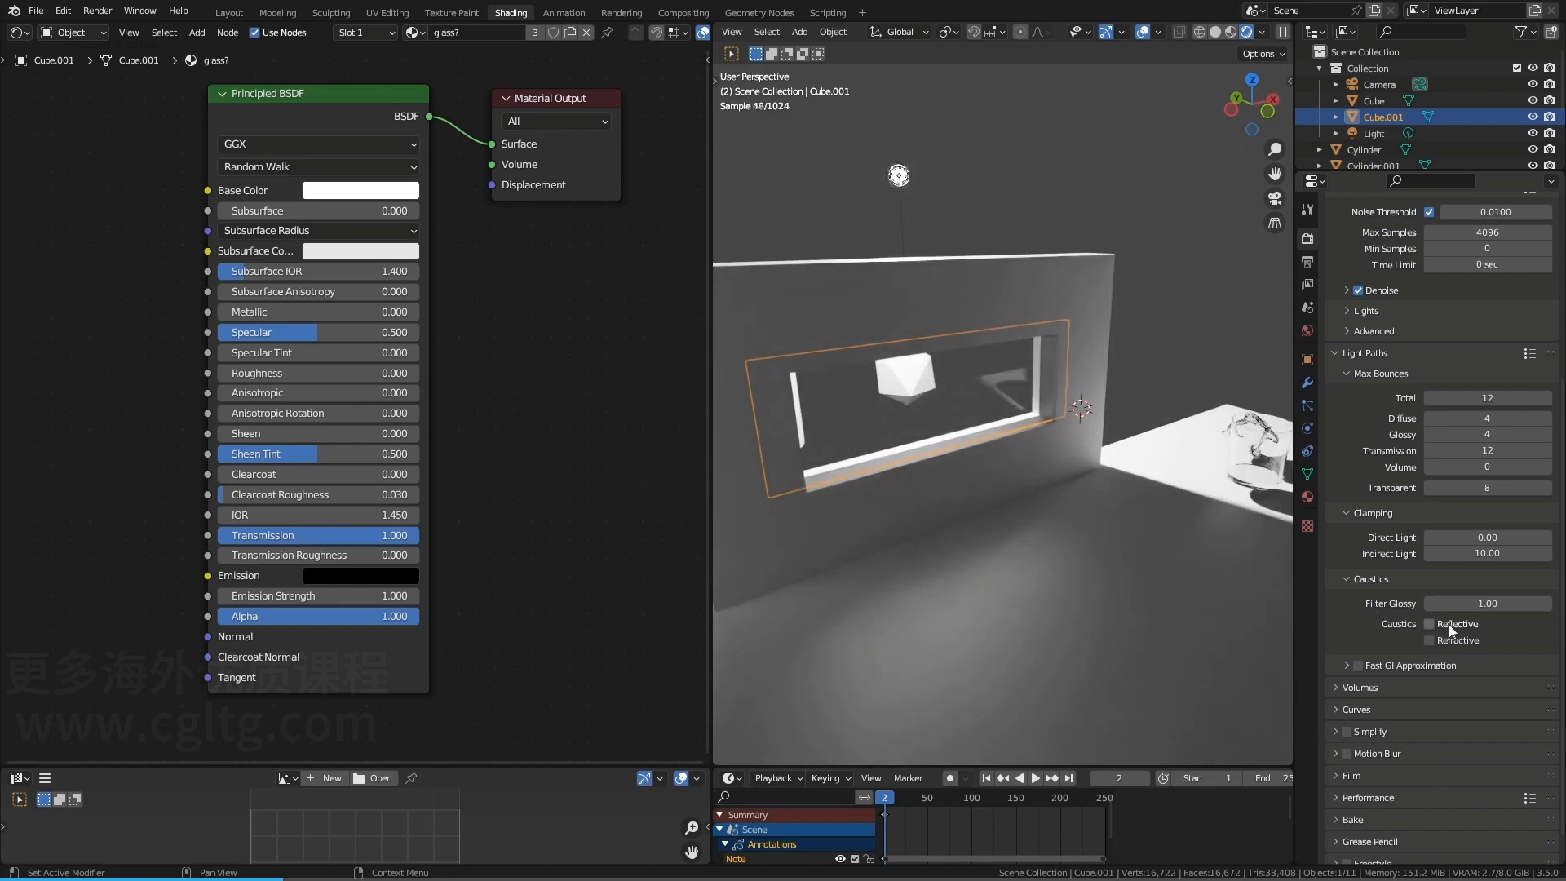
left_click(1431, 624)
left_click(1429, 641)
Lower the glass pane about 0.035 m along Z in the window opening and deselect it
middle_click_drag(1080, 489, 1069, 459)
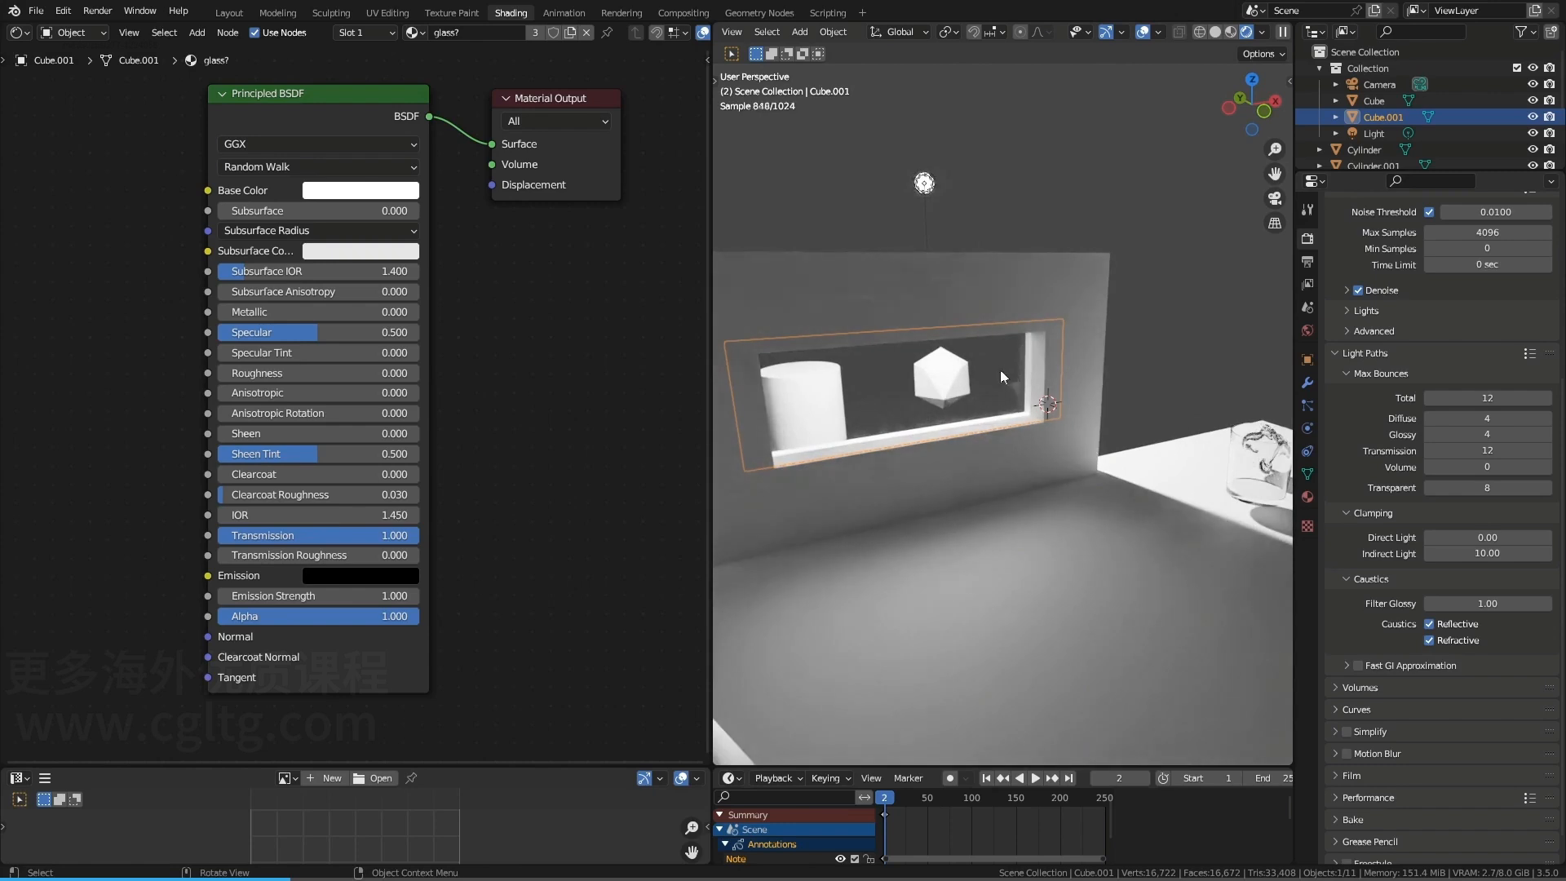
key("g")
key("z")
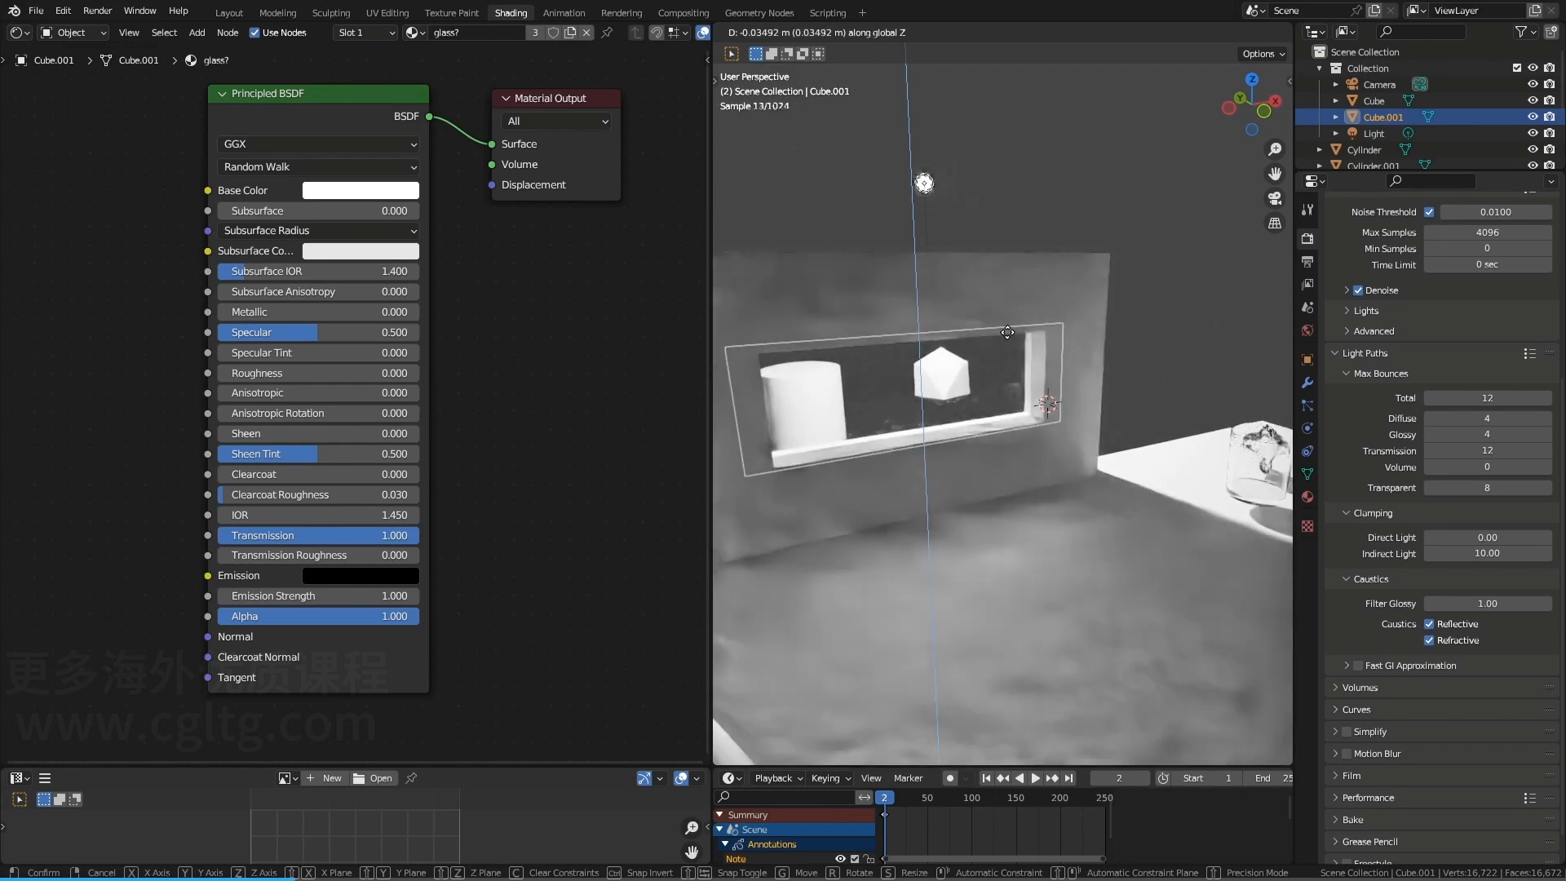
left_click(1007, 332)
left_click(1126, 302)
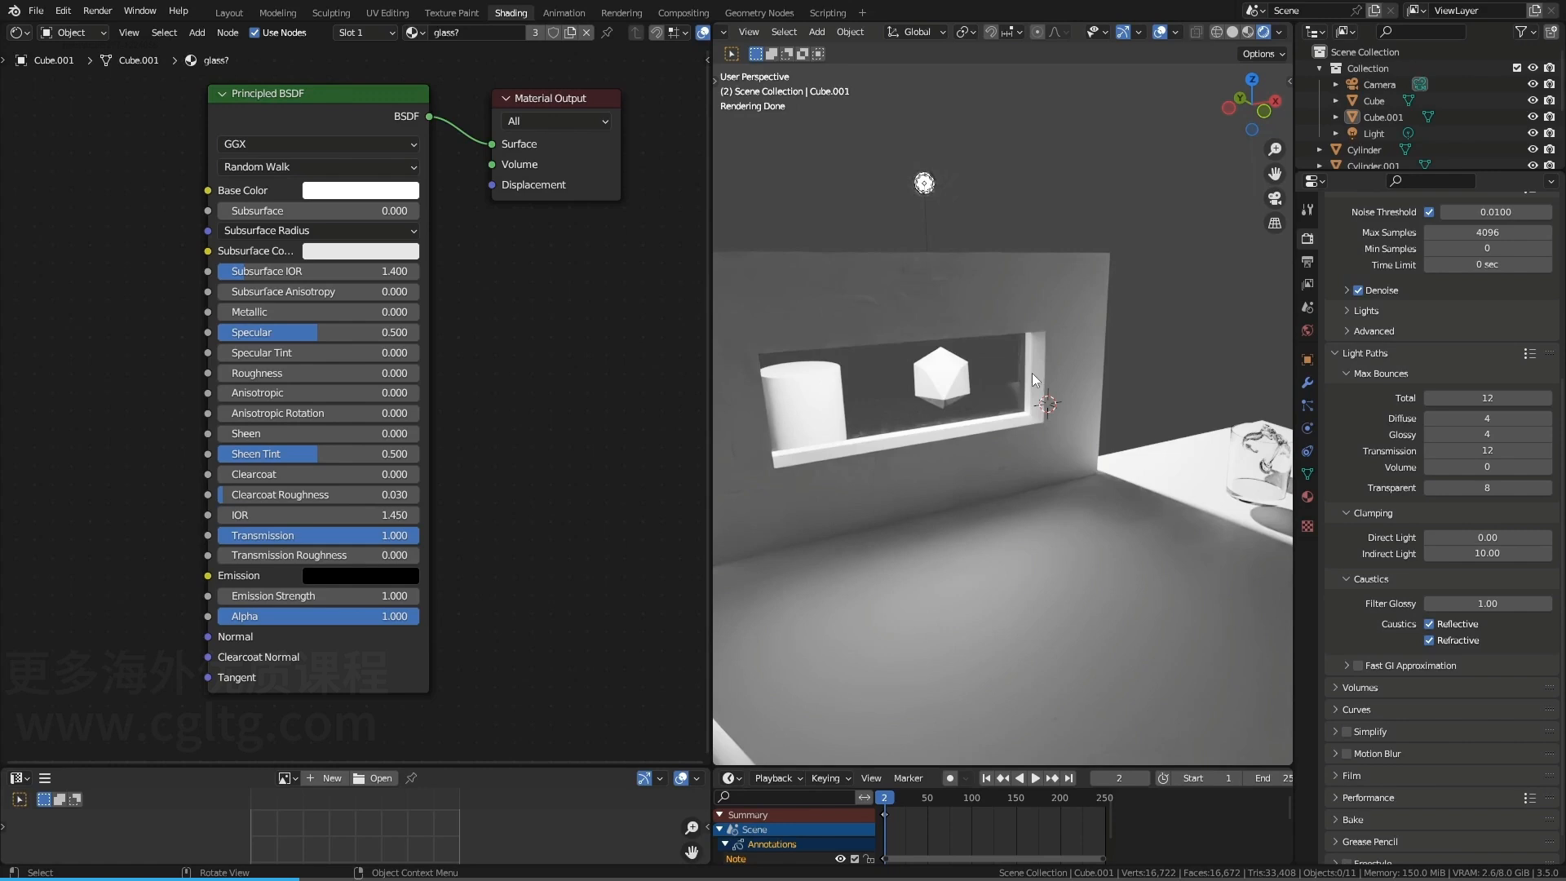
Examine the window, the glass cup and the glass monkey head, including the shadows they cast on the floor
scroll(1090, 369, "up", 5)
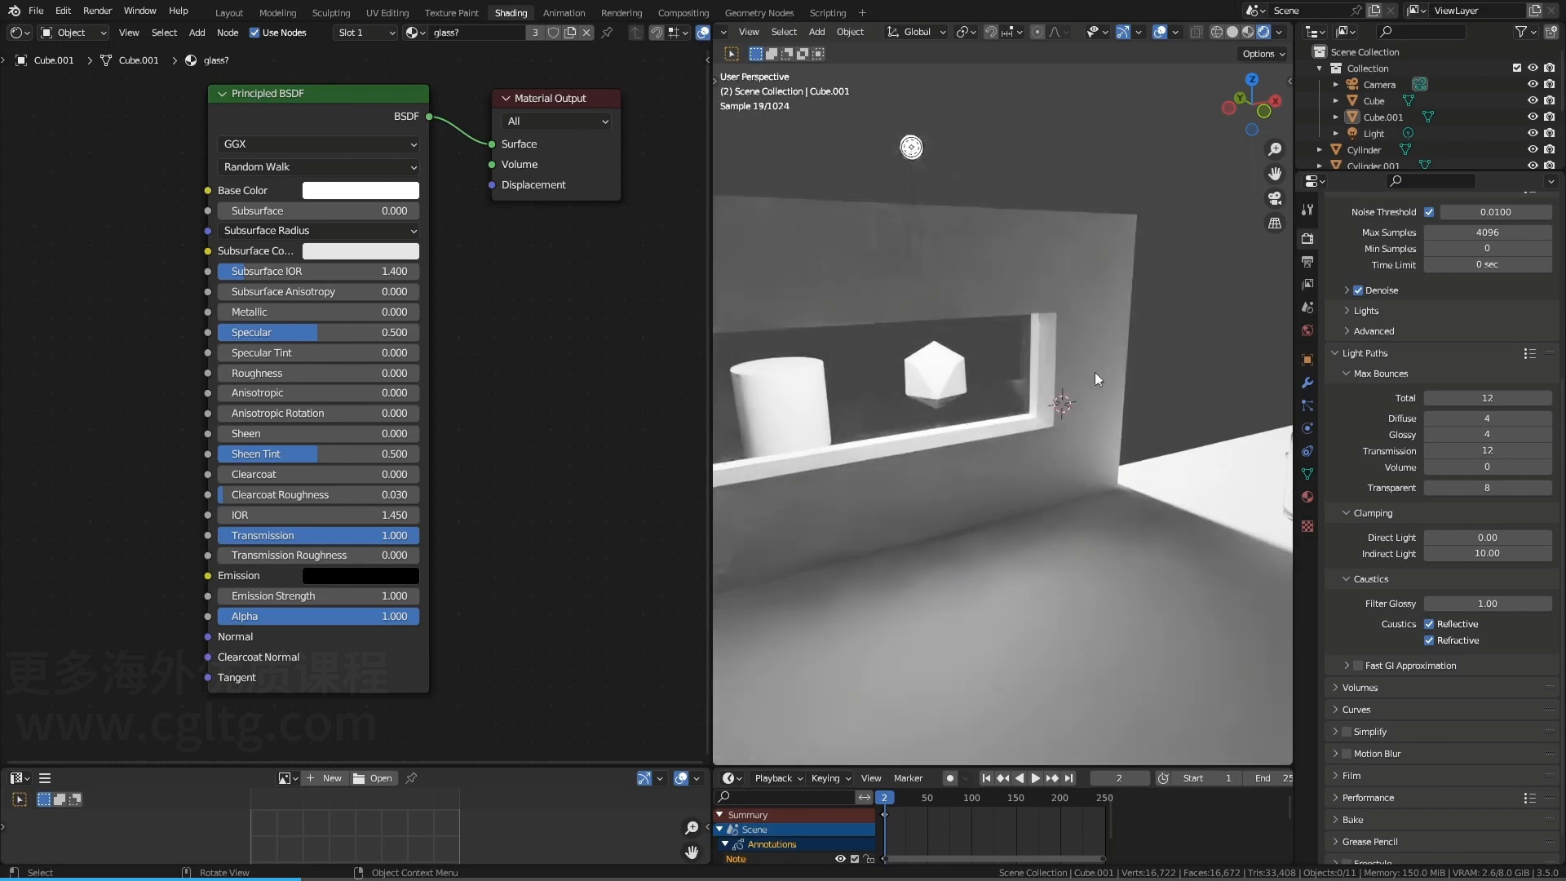
middle_click_drag(1147, 409, 1034, 475)
scroll(1010, 411, "up", 2)
left_click(1025, 447)
scroll(1034, 475, "up", 3)
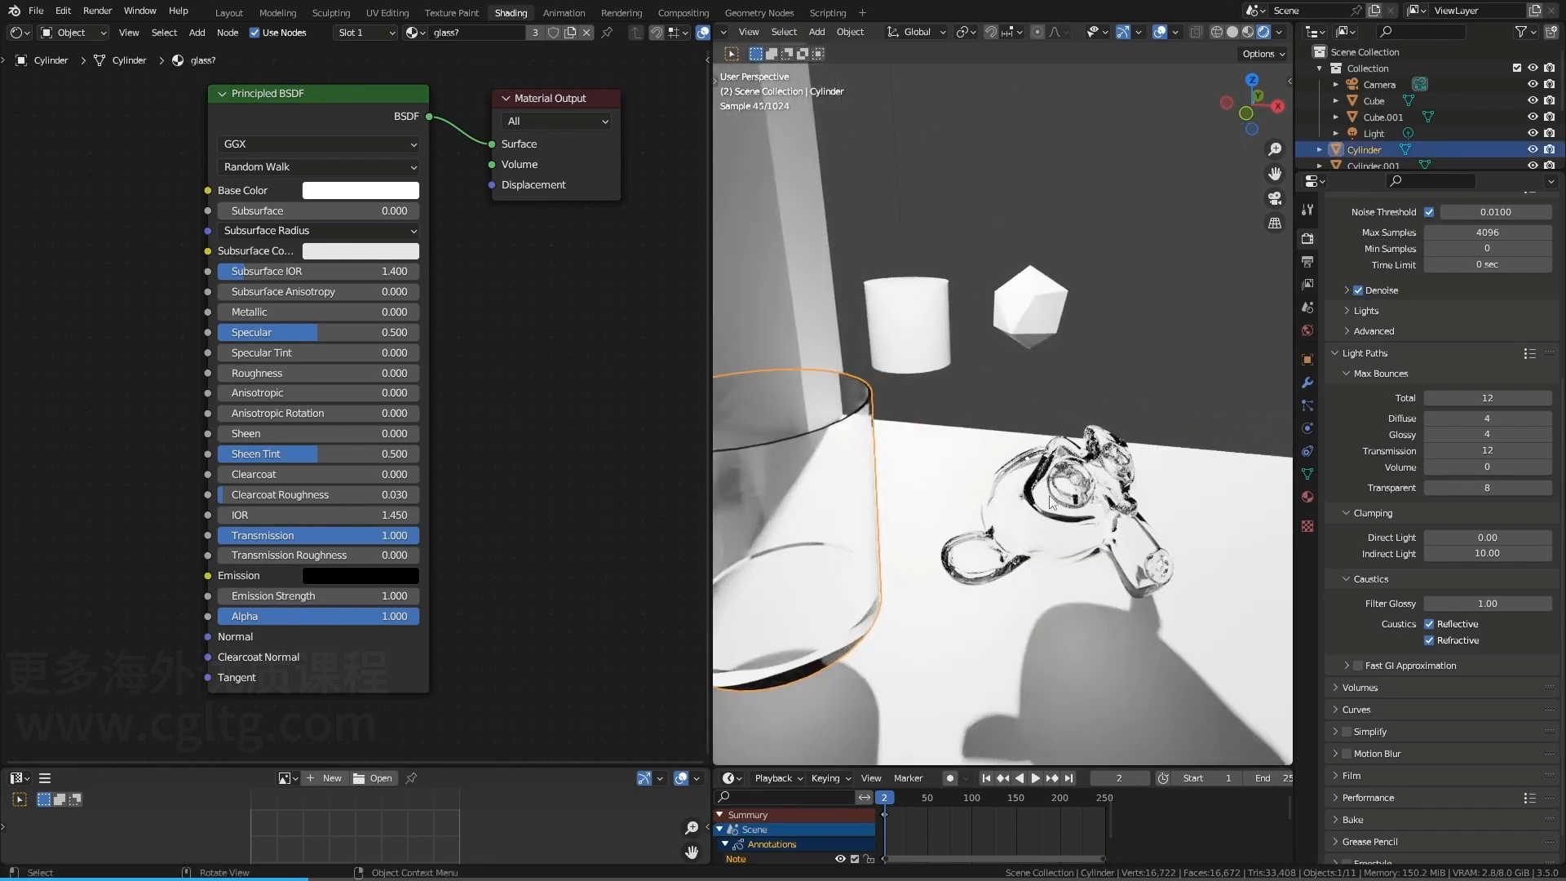
left_click(1054, 501)
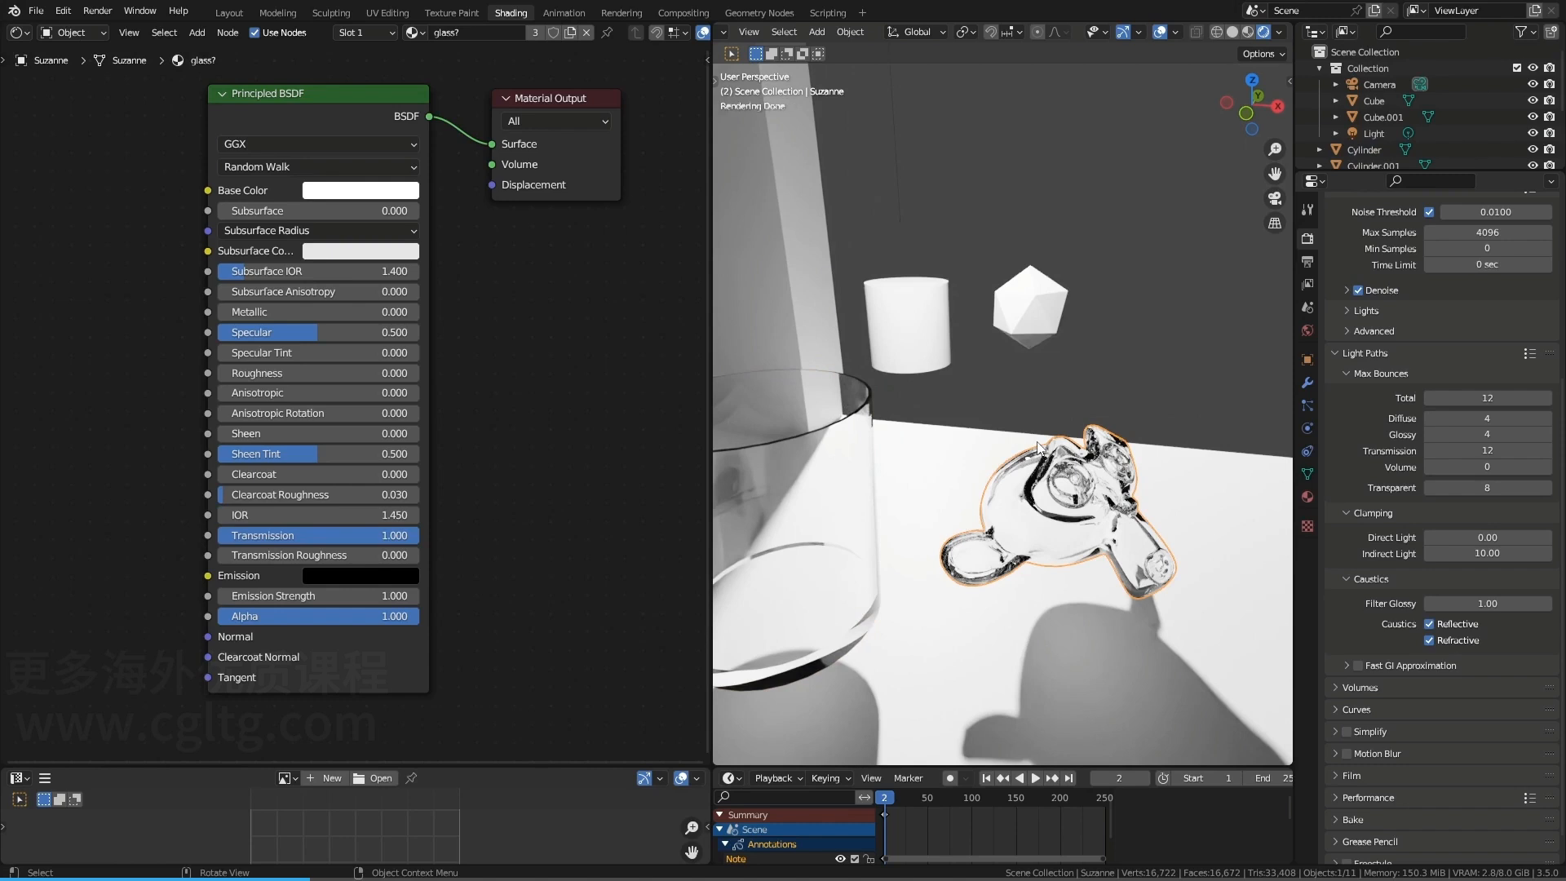
middle_click_drag(1029, 473, 1027, 477)
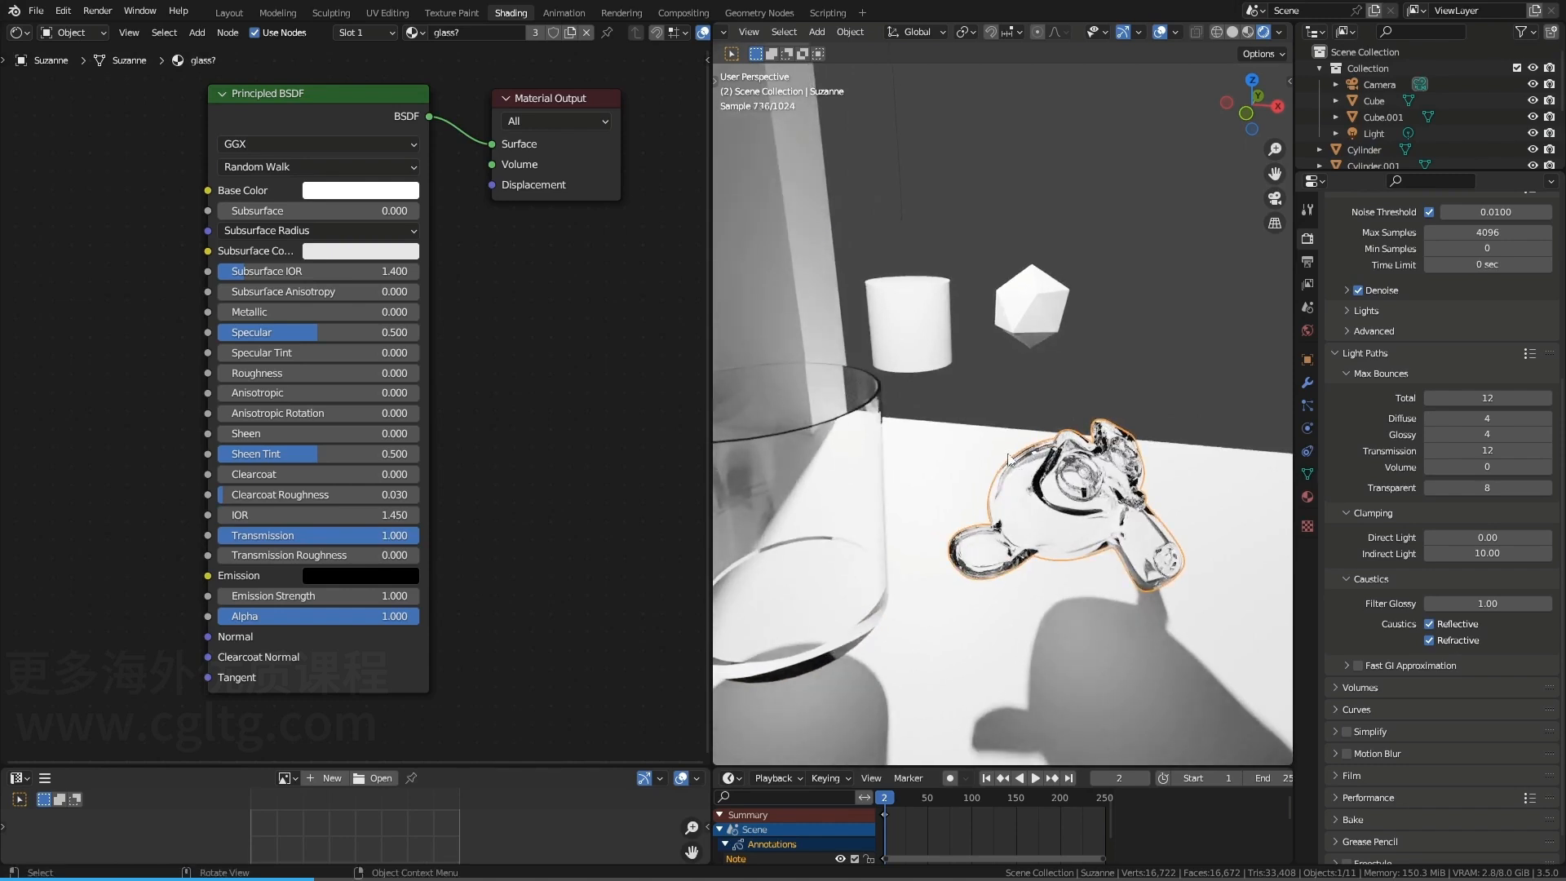
middle_click_drag(1010, 459, 1020, 467)
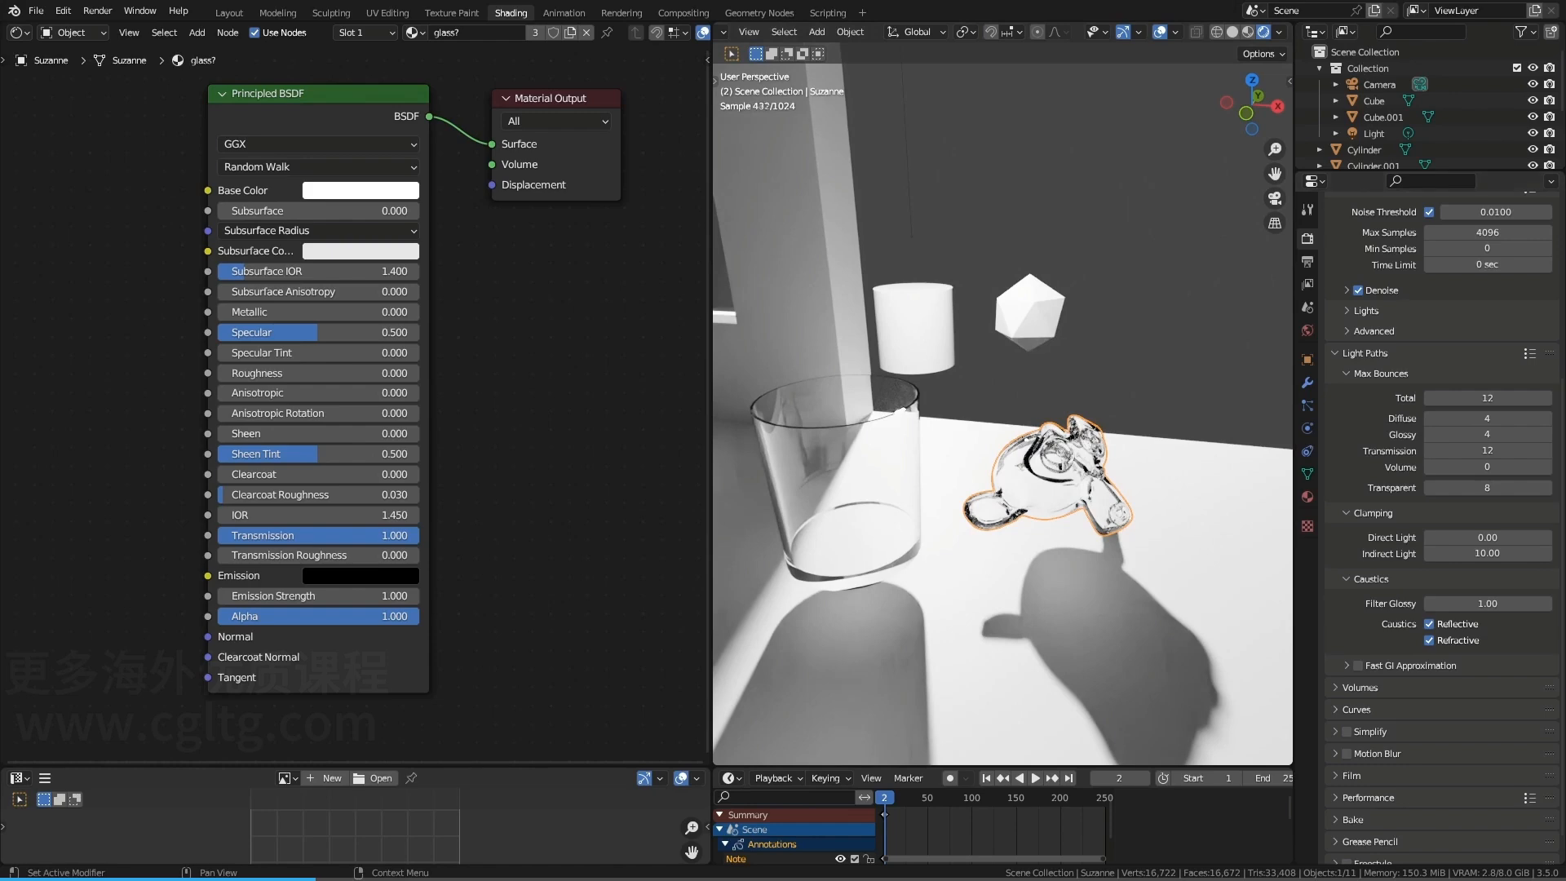
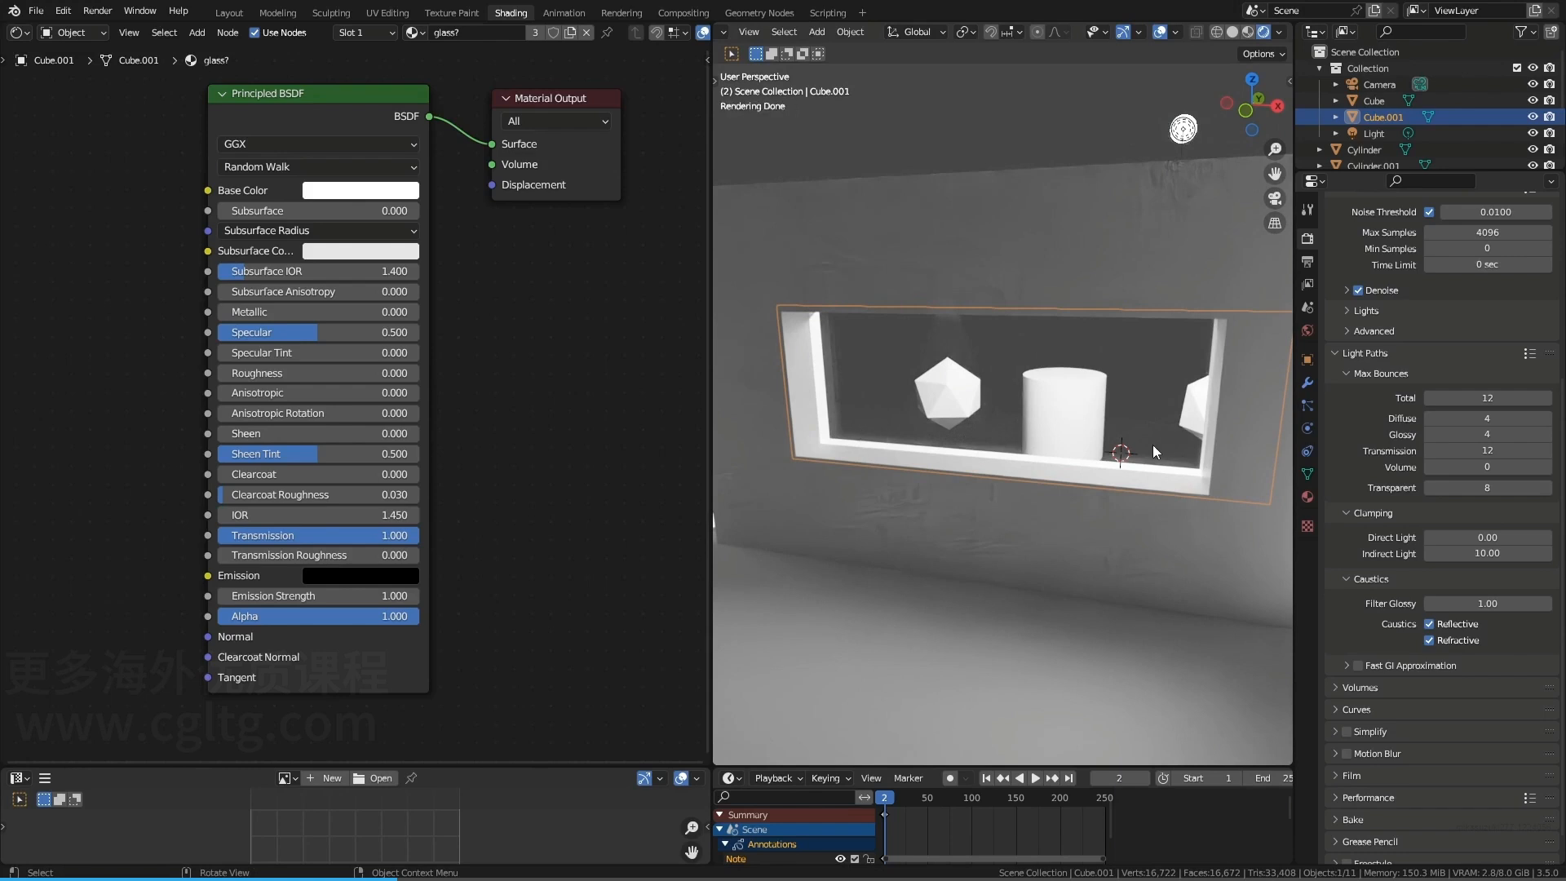
Set the glass material's Alpha to 0.000 in the Principled BSDF and check the window opening up close
scroll(392, 534, "up", 1)
middle_click_drag(508, 536, 544, 501)
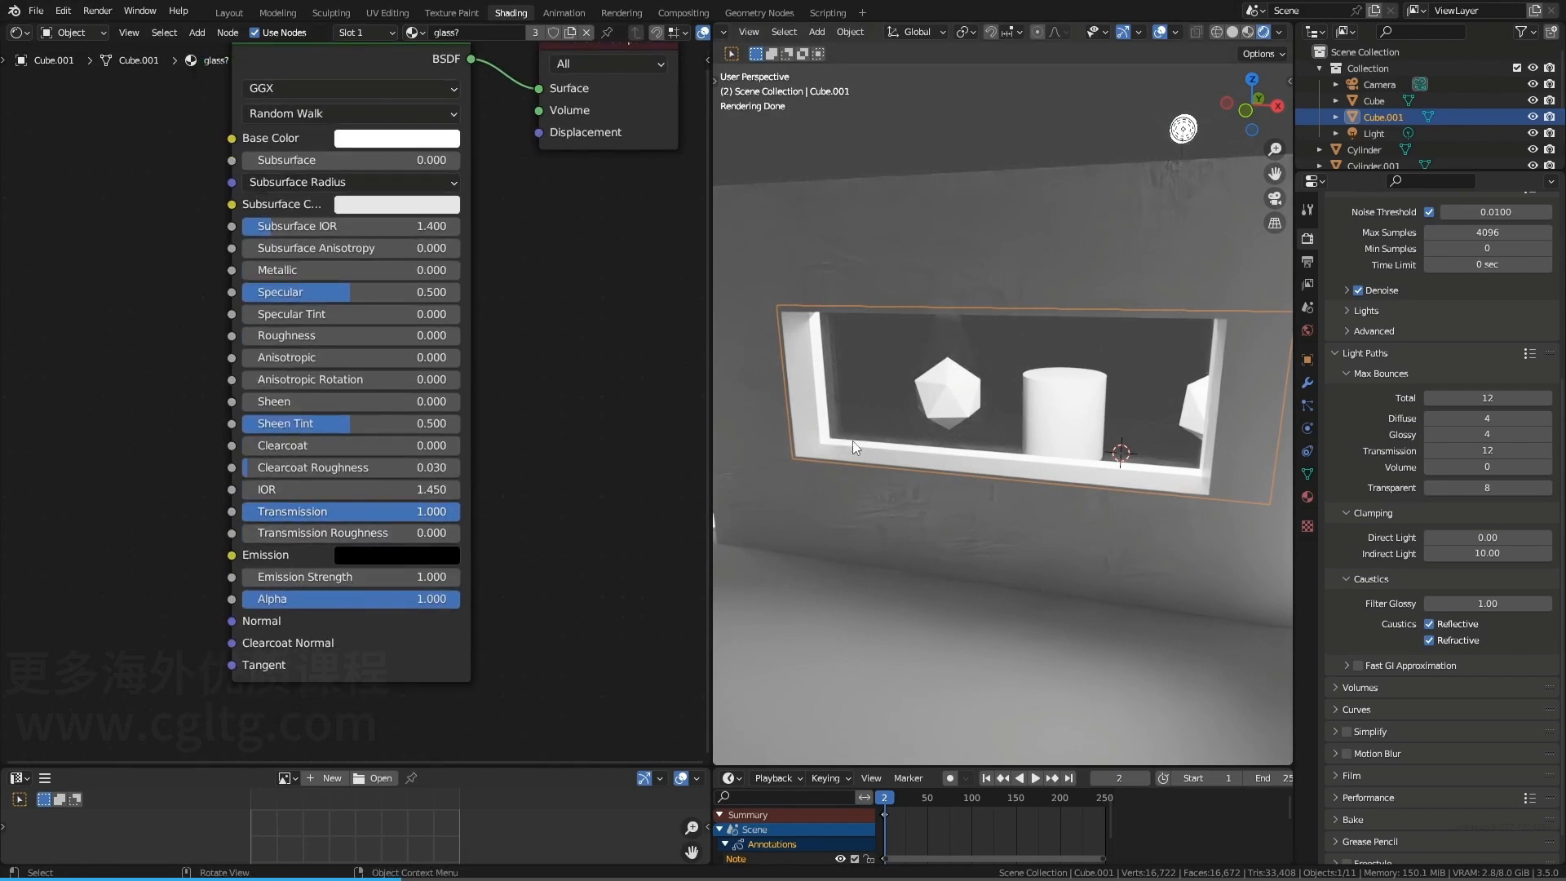
double_click(311, 600)
type("0")
key("Return")
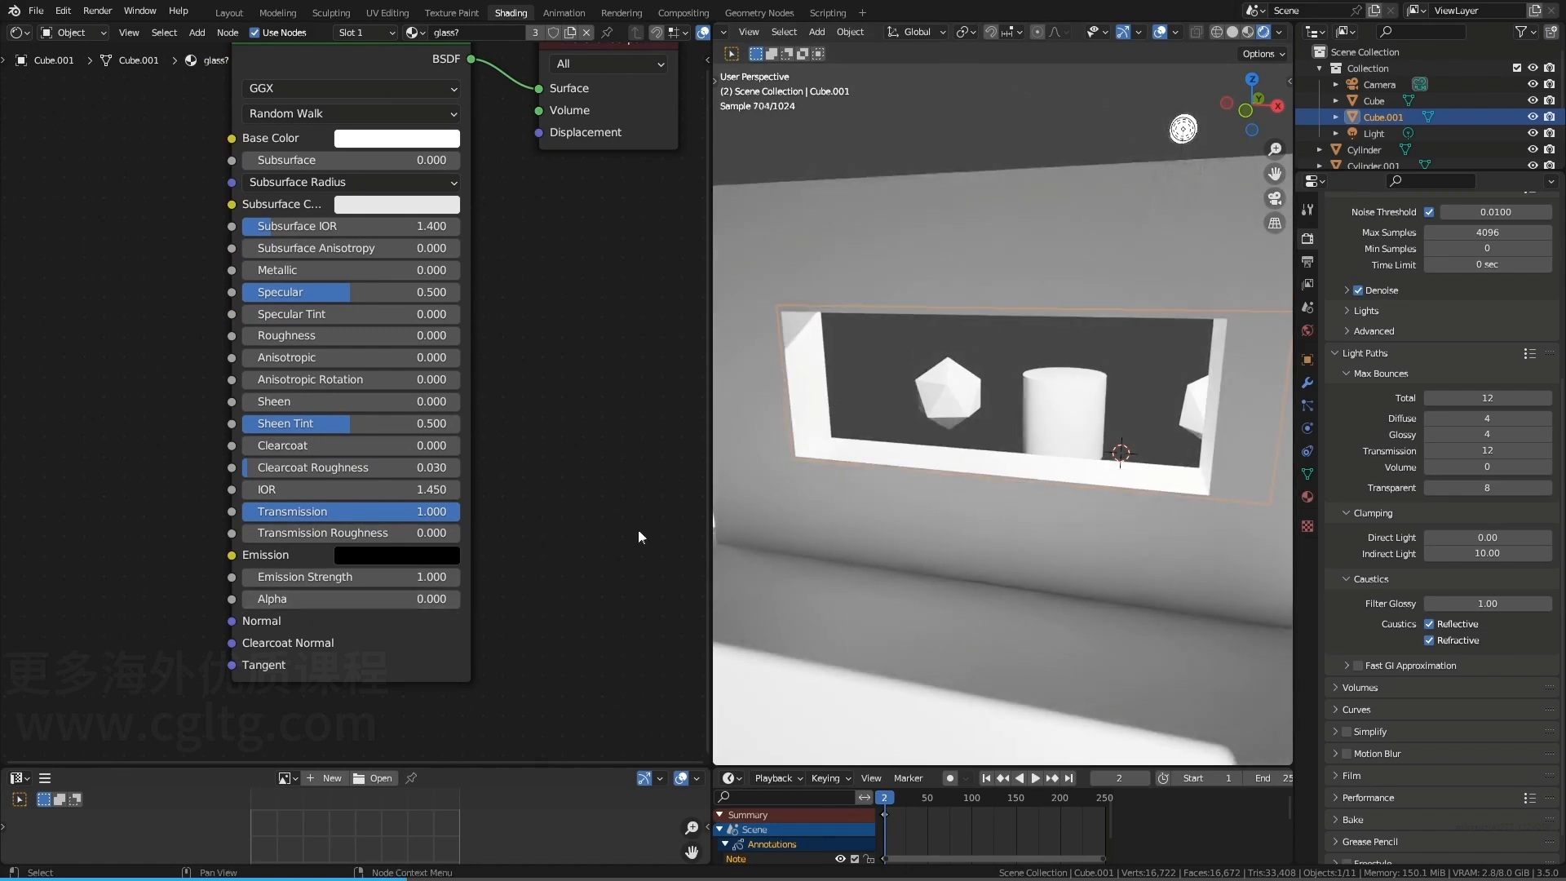
middle_click_drag(946, 470, 902, 439)
scroll(899, 434, "up", 3)
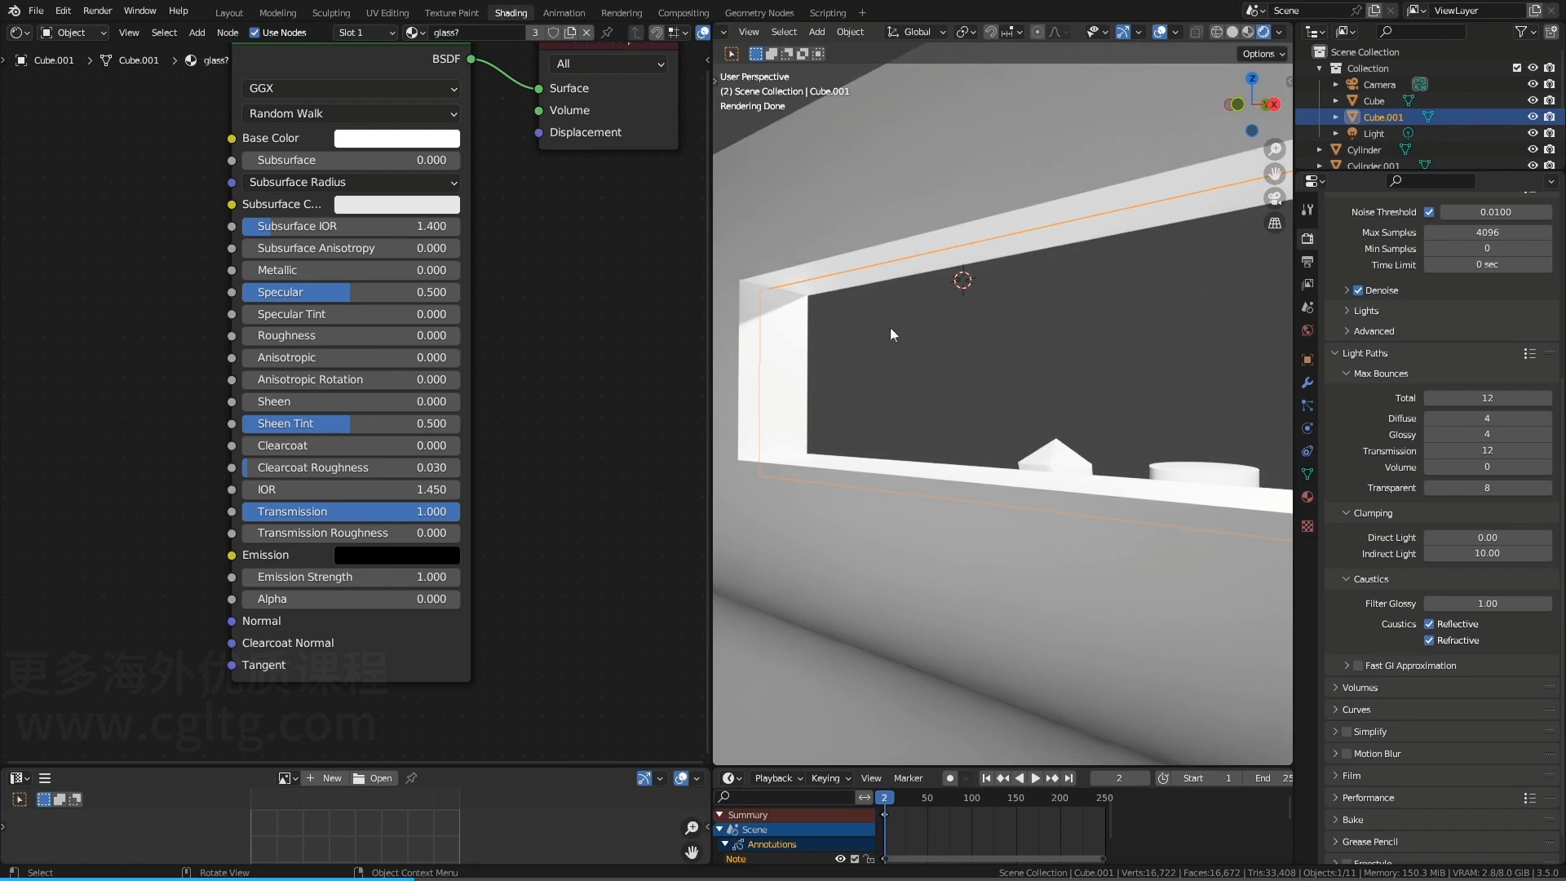
scroll(770, 393, "down", 3)
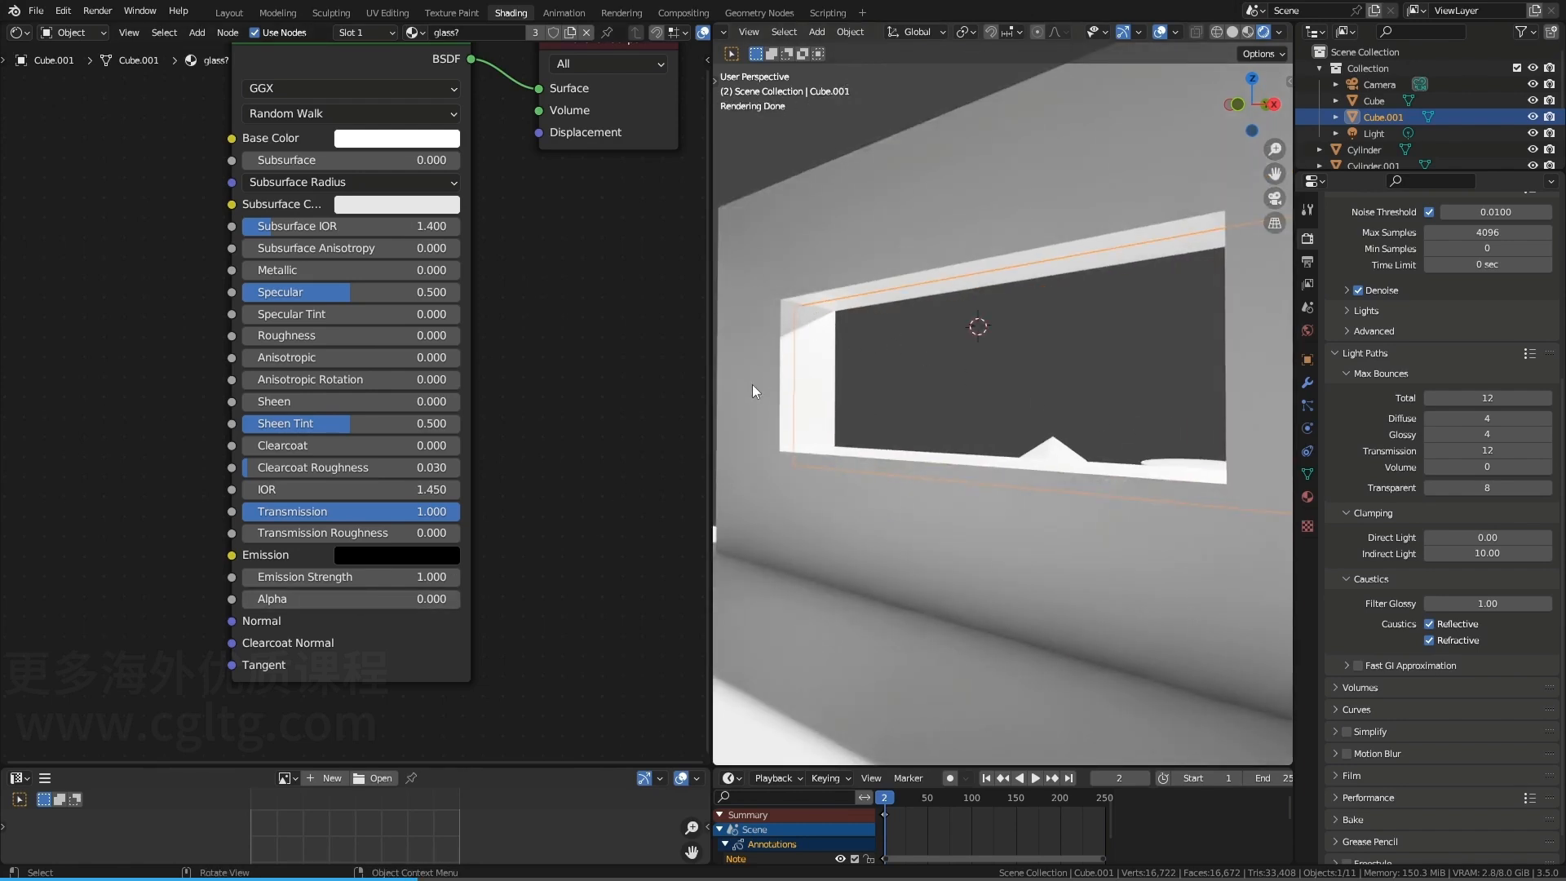
Annotate a light ray bouncing off the glass pane in the window, and hide and unhide the pane
mouse_move(744, 404)
left_mouse_down()
mouse_move(836, 343)
mouse_move(784, 245)
mouse_move(777, 276)
mouse_move(804, 264)
left_mouse_up()
key("h")
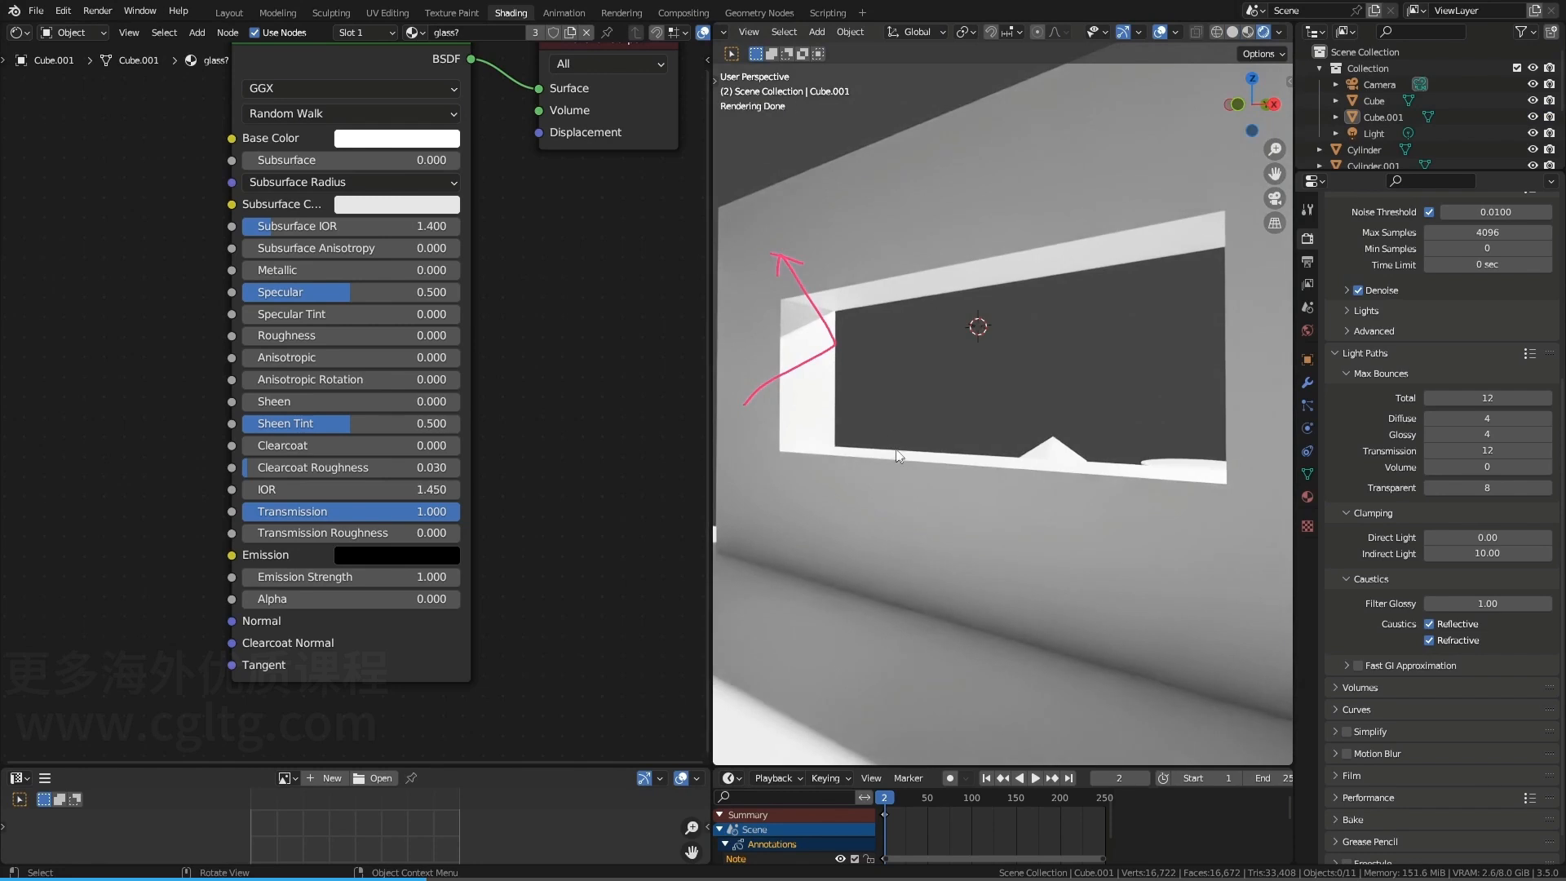
key("alt+h")
mouse_move(871, 398)
middle_mouse_down()
mouse_move(884, 377)
mouse_move(898, 413)
mouse_move(1202, 444)
middle_mouse_up()
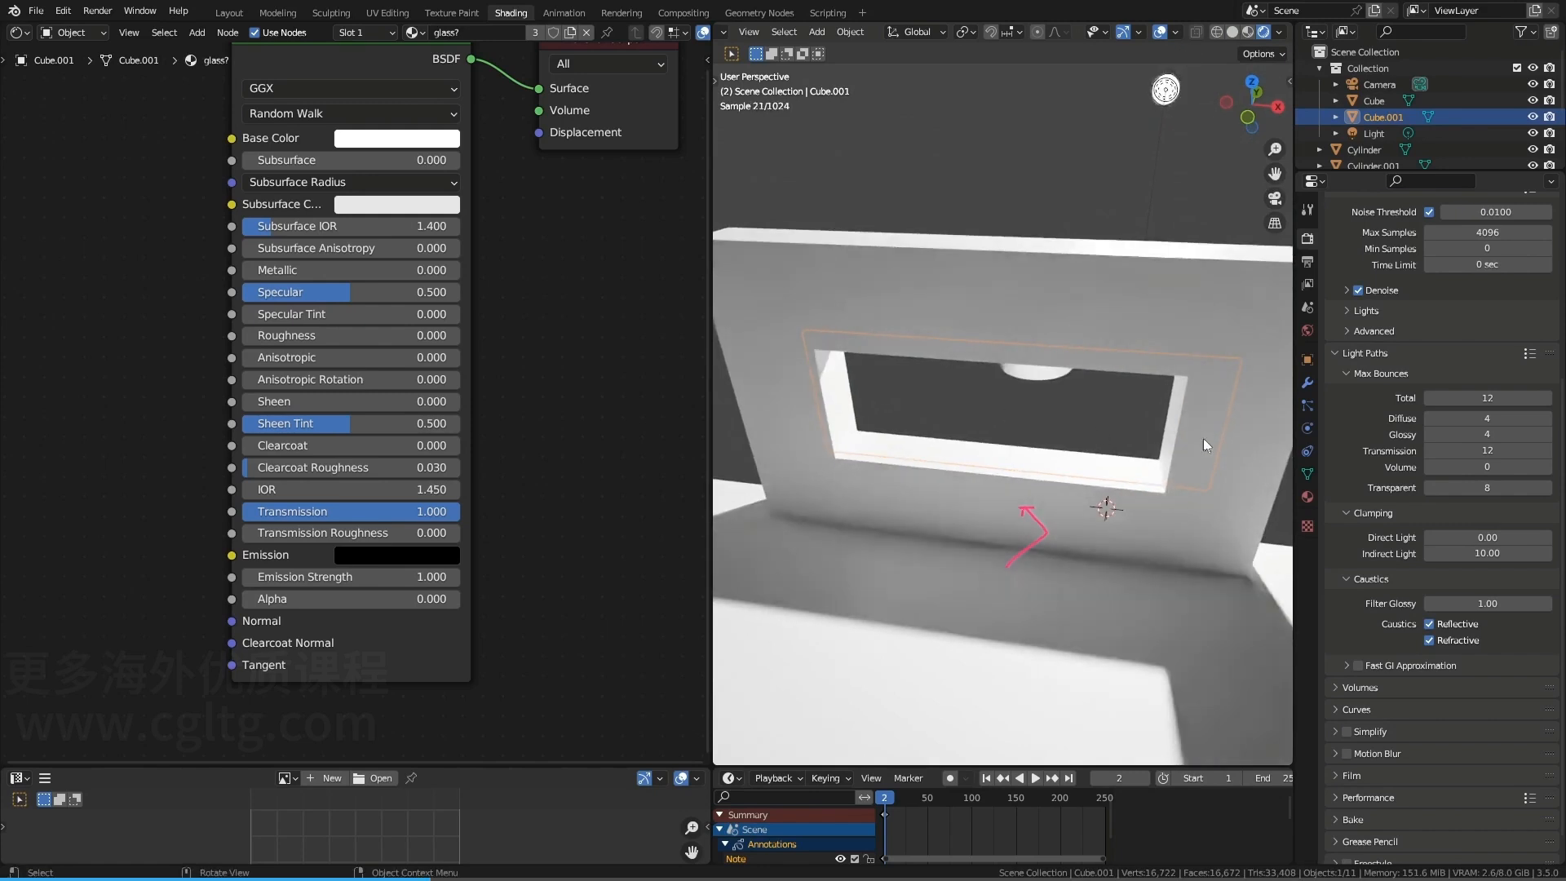
Scale the glass pane to 0.271 along X and shift it along X within the window opening
key("s")
key("x")
left_click(1070, 429)
key("g")
key("x")
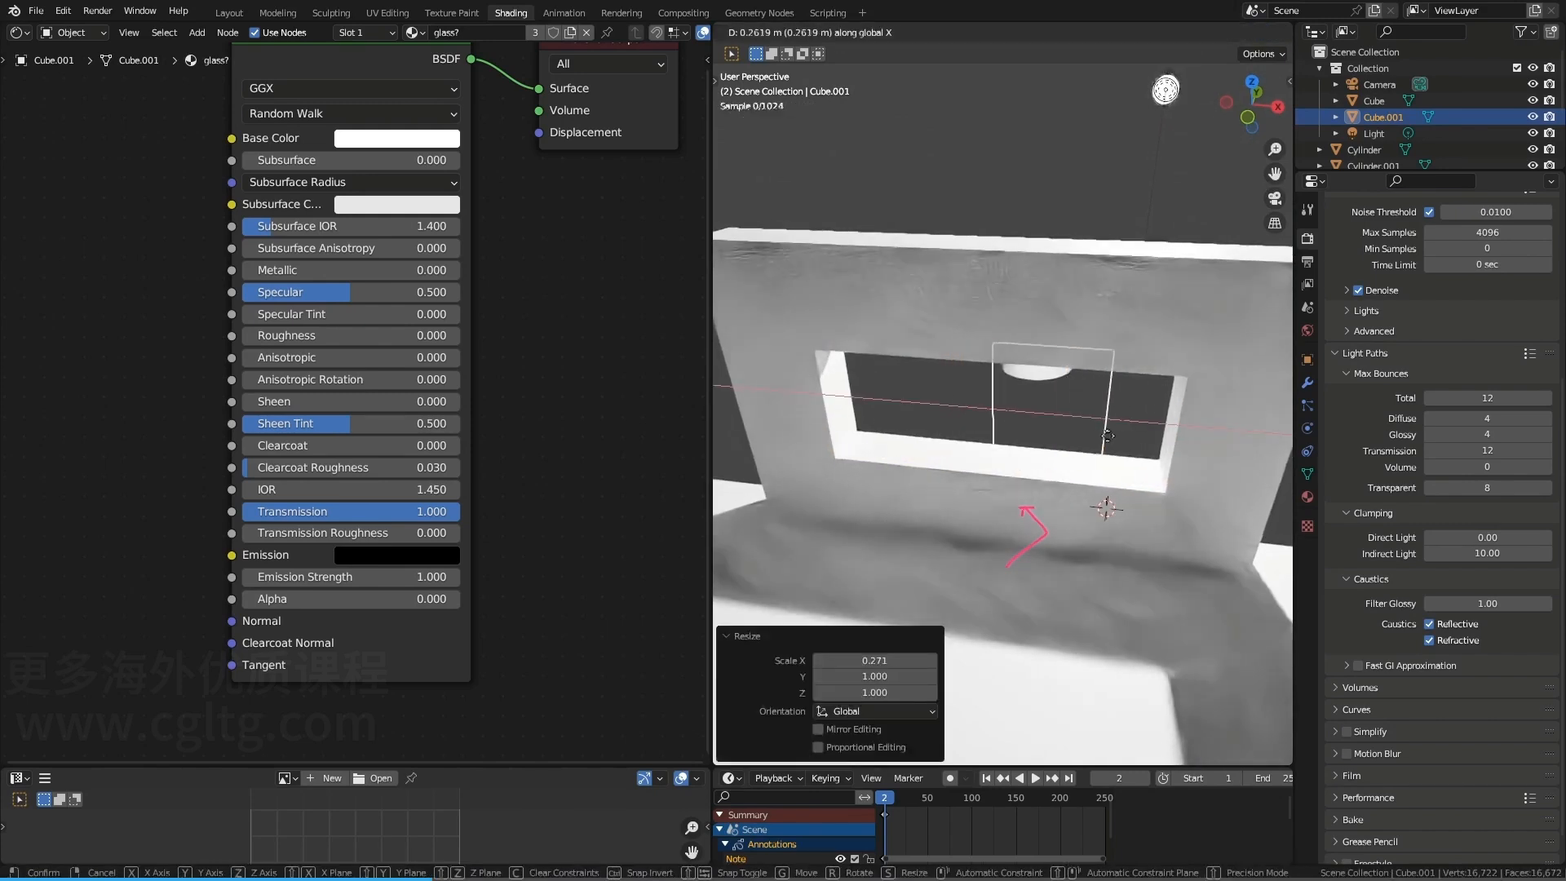
left_click(1100, 434)
Duplicate the narrowed pane about 0.99 m along negative X and reselect the original pane
key("shift+d")
key("x")
left_click(979, 430)
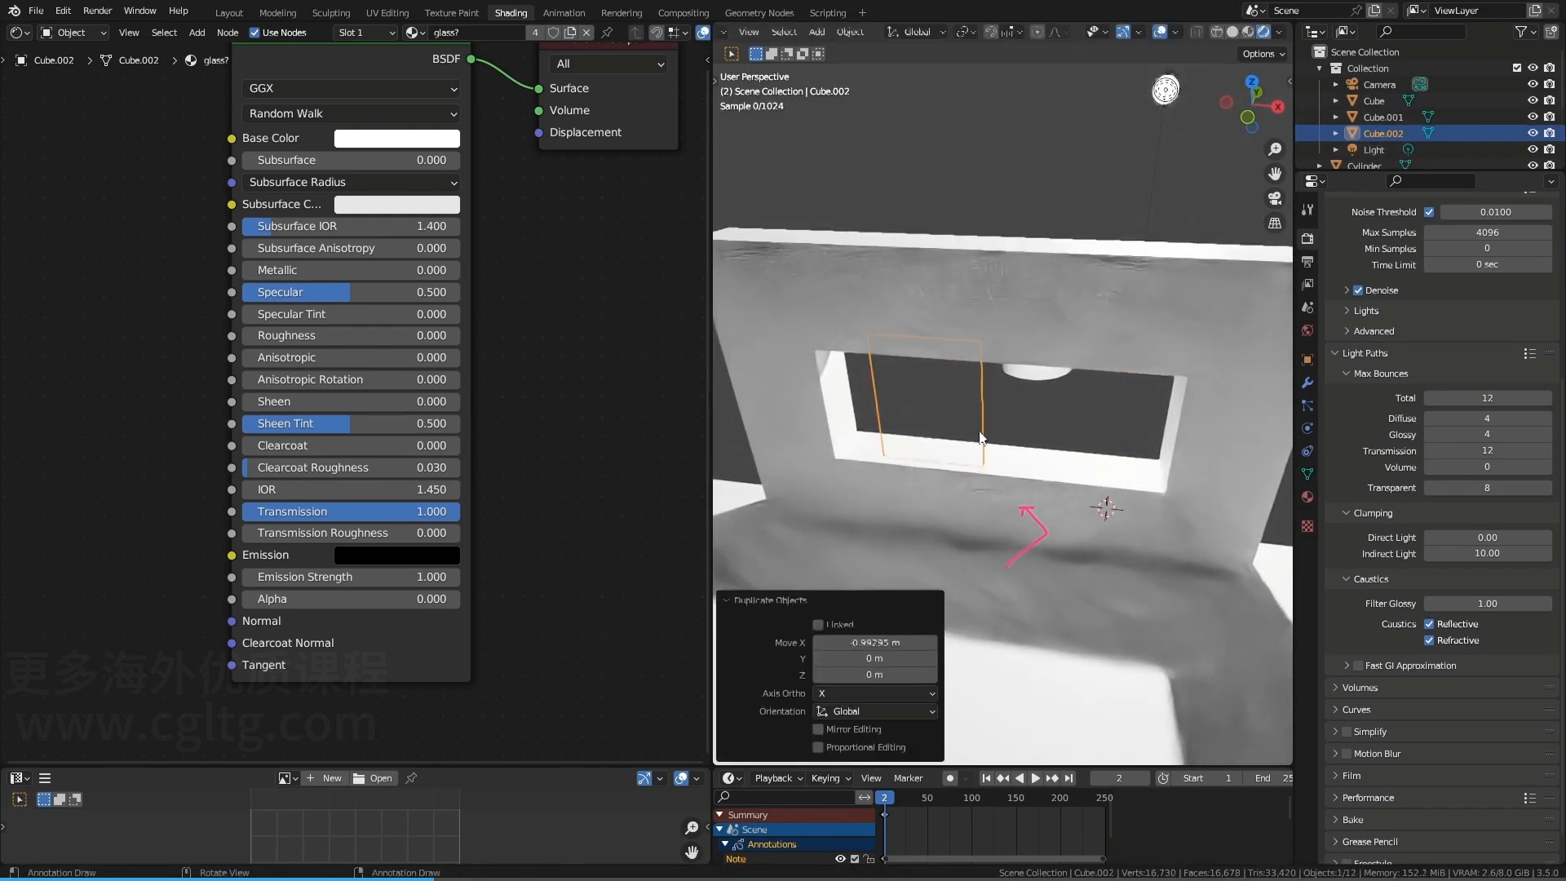
left_click(1081, 408)
left_click(1075, 413)
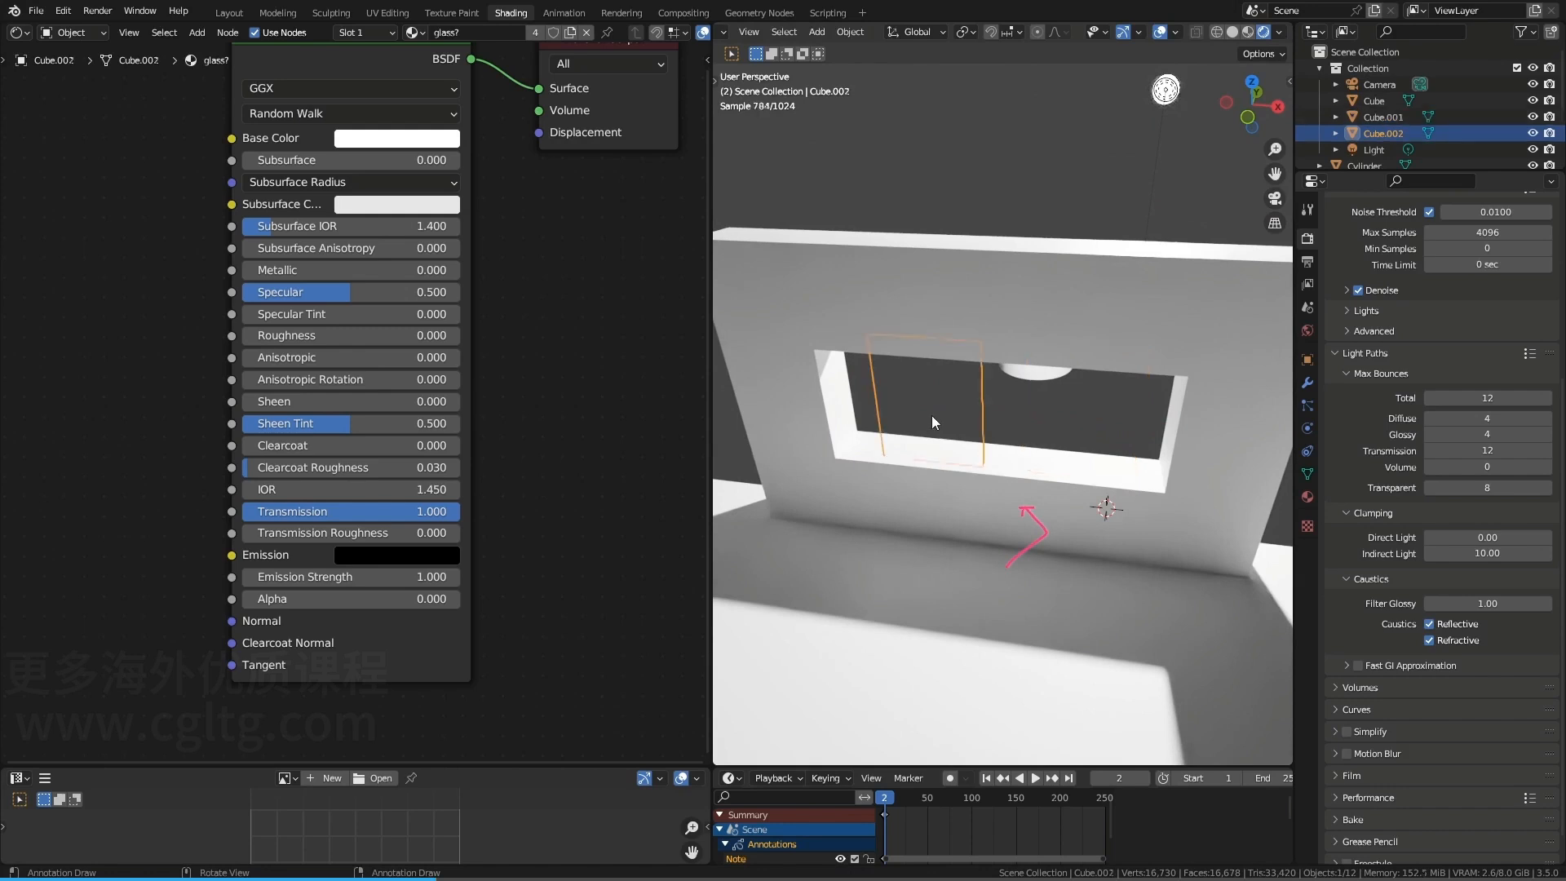
left_click(1079, 407)
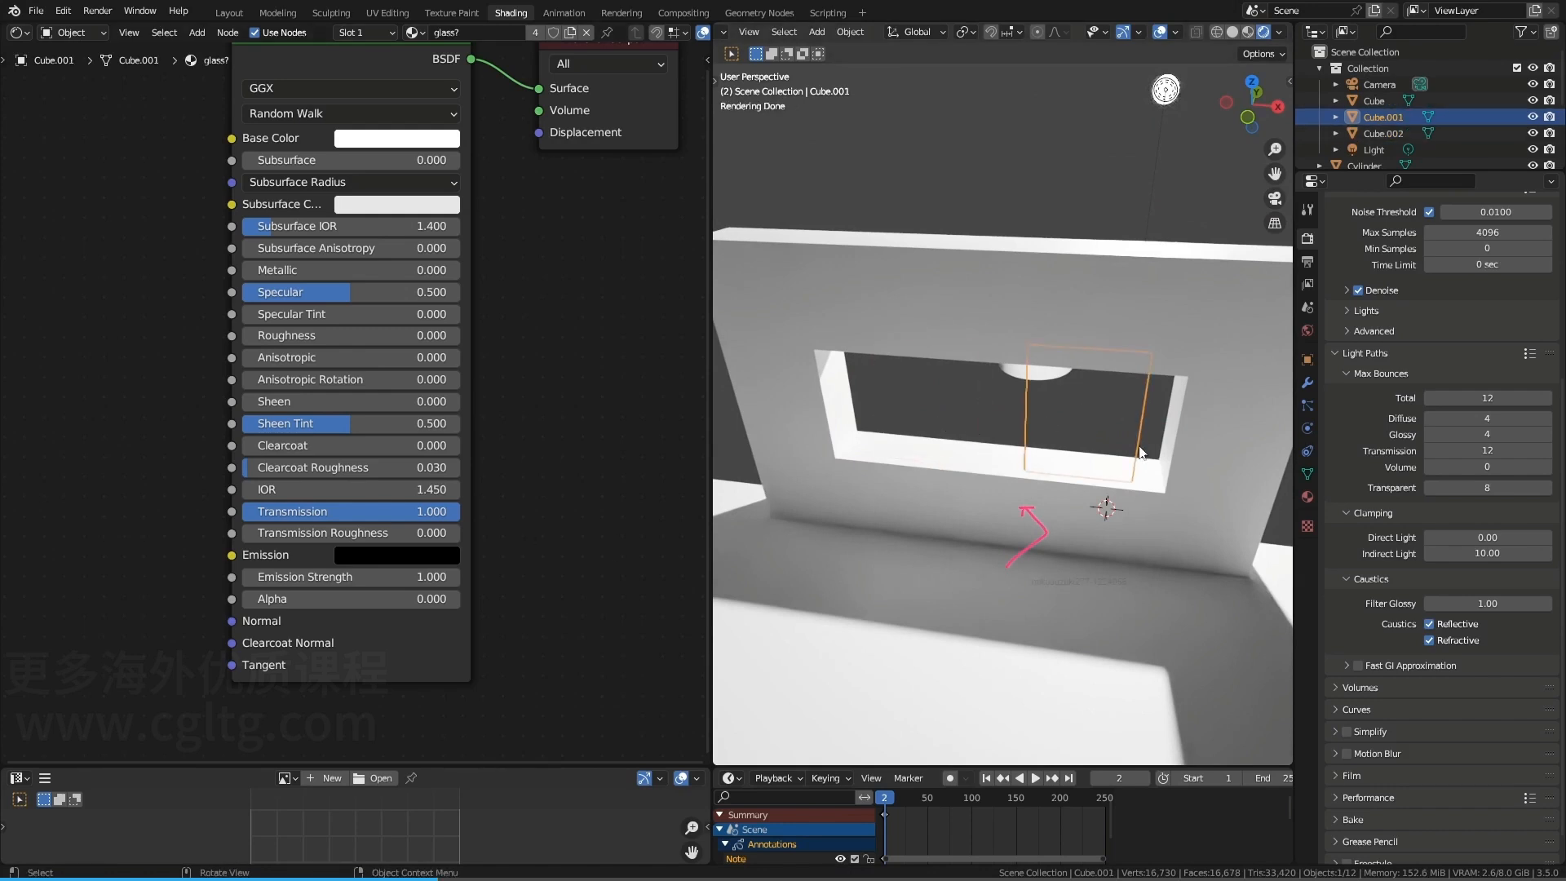
Restore the glass material's Alpha to 1.000
double_click(369, 599)
type("1")
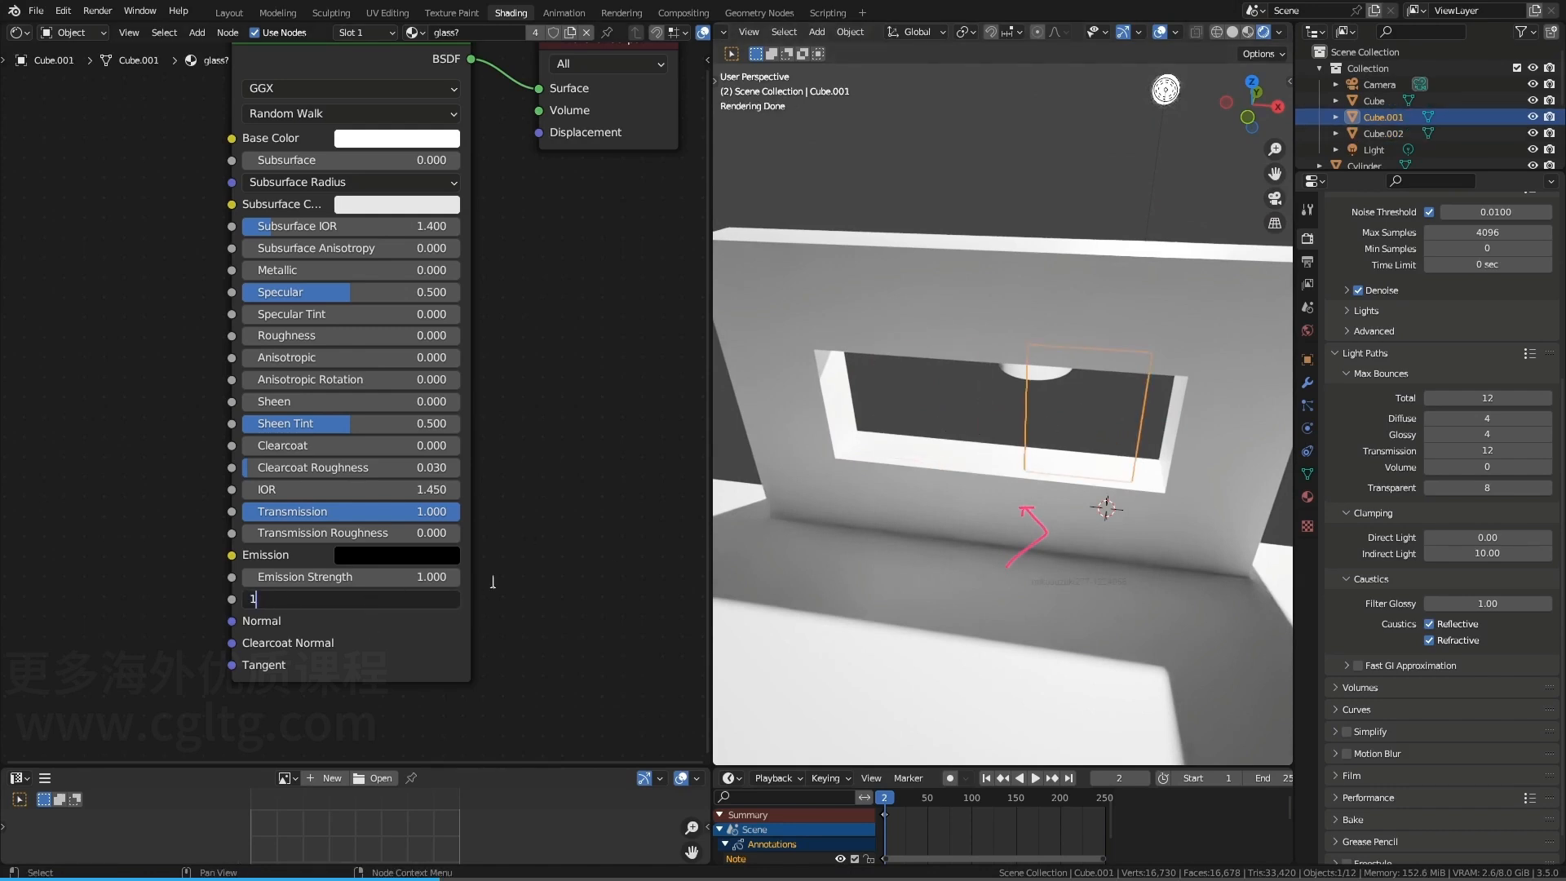
key("Return")
scroll(525, 563, "up", 1)
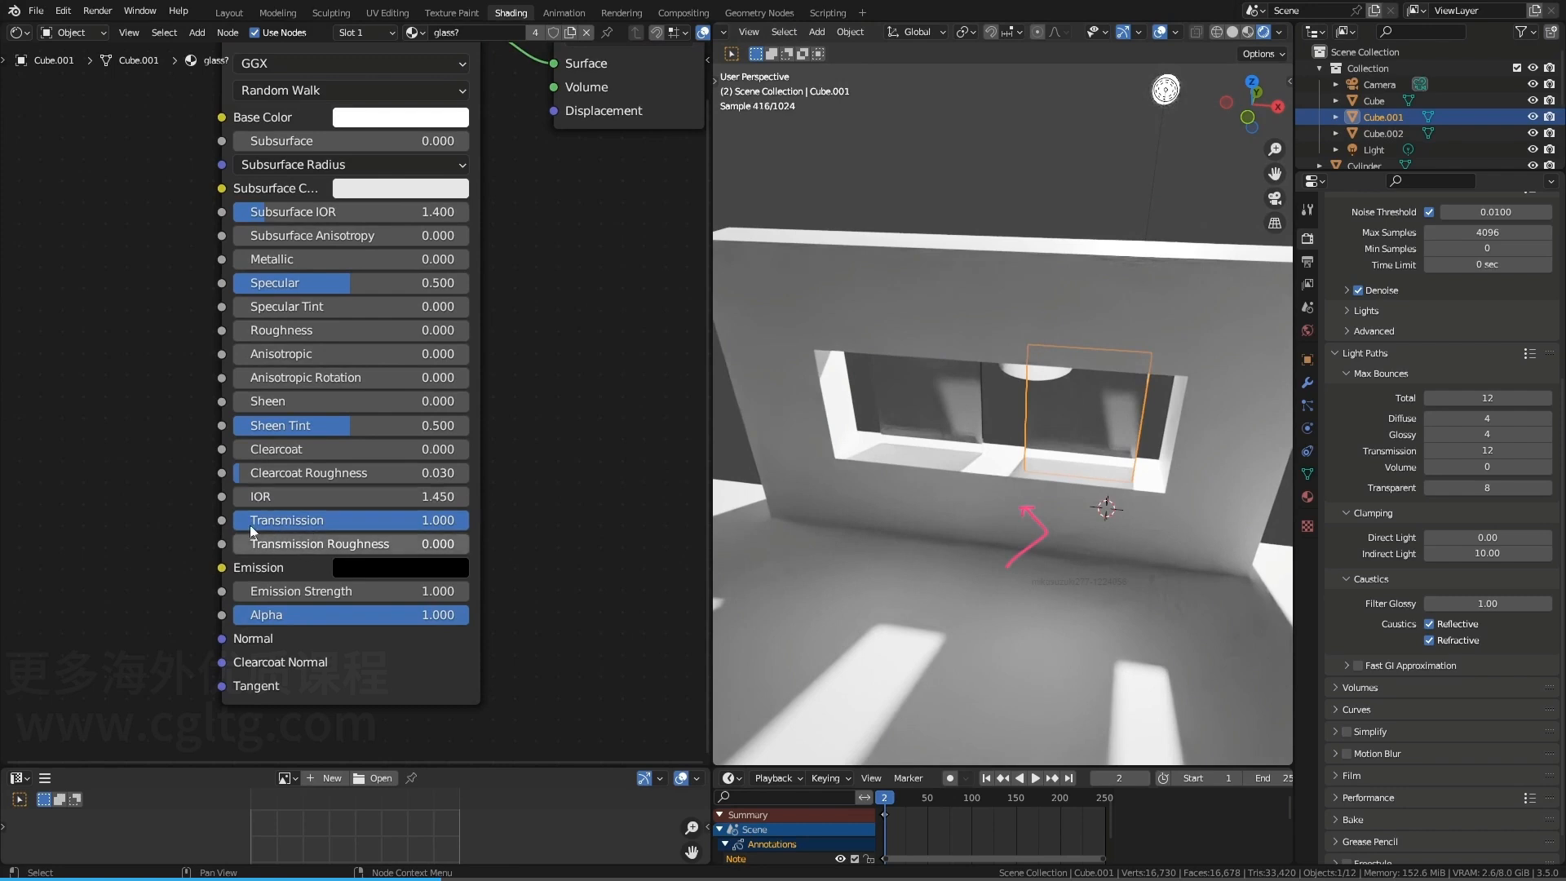
Give the duplicated pane its own single-user copy of the glass material and erase the arrow annotation
middle_click_drag(1064, 422, 942, 468)
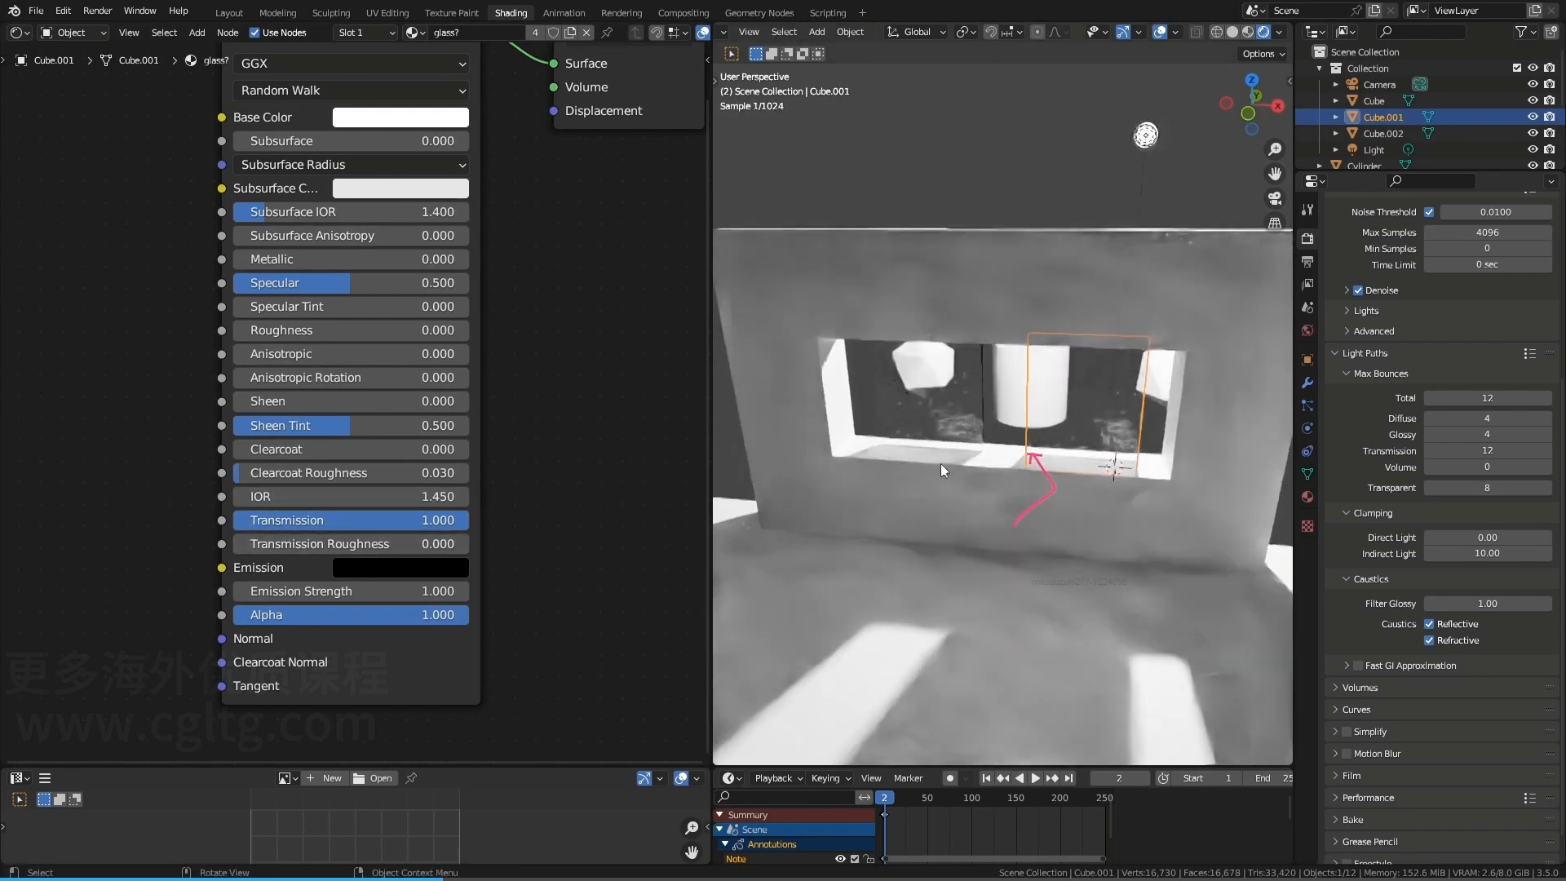
left_click(918, 386)
left_click(535, 32)
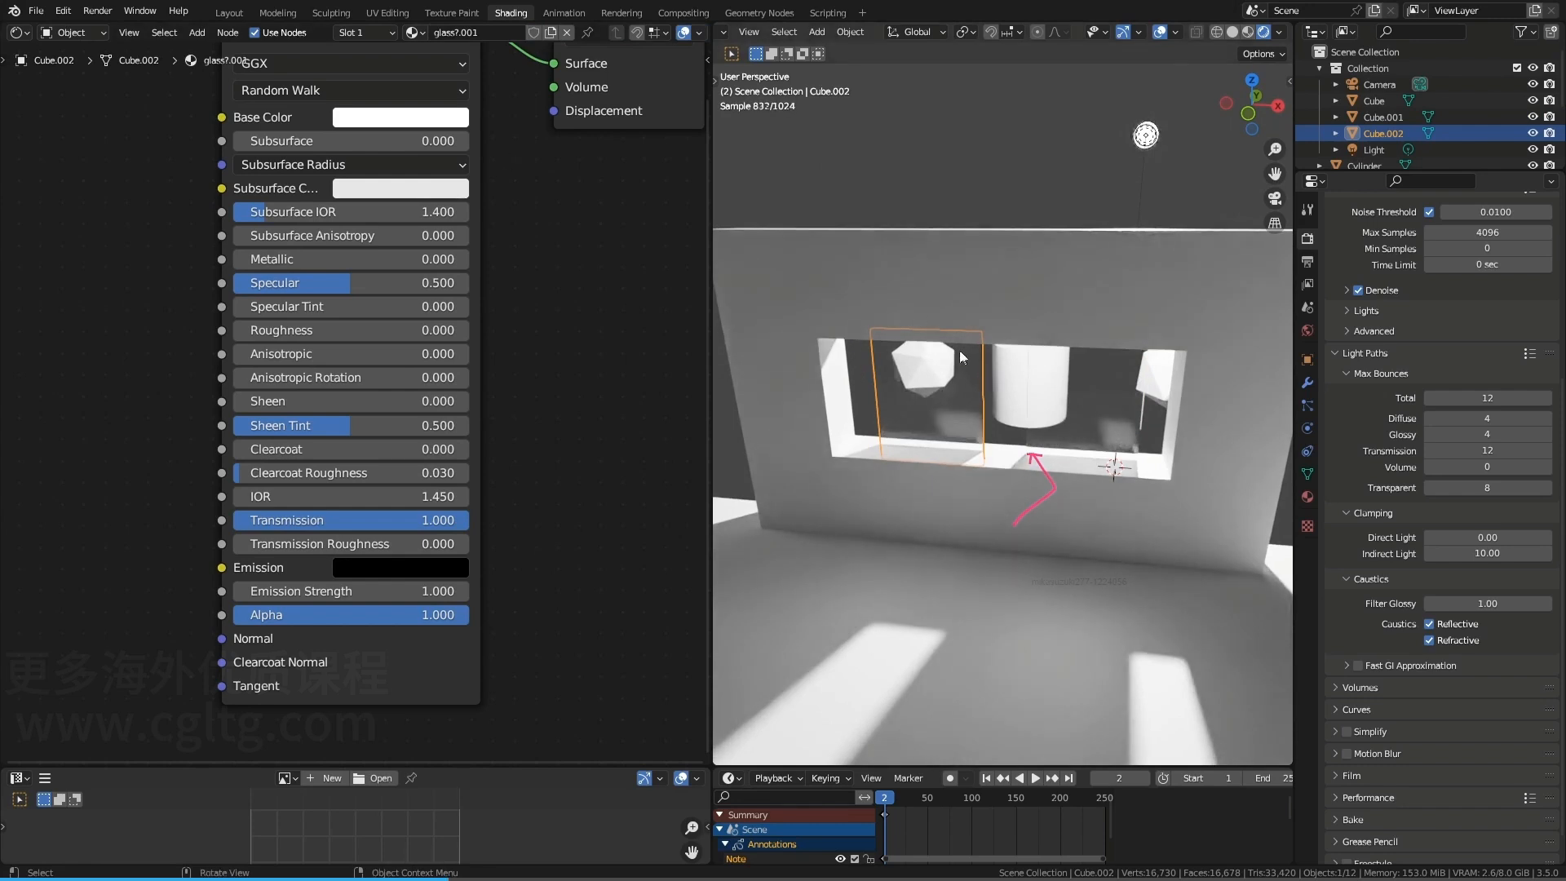
key("d")
right_click_drag(1021, 416, 1039, 527)
scroll(957, 429, "up", 2)
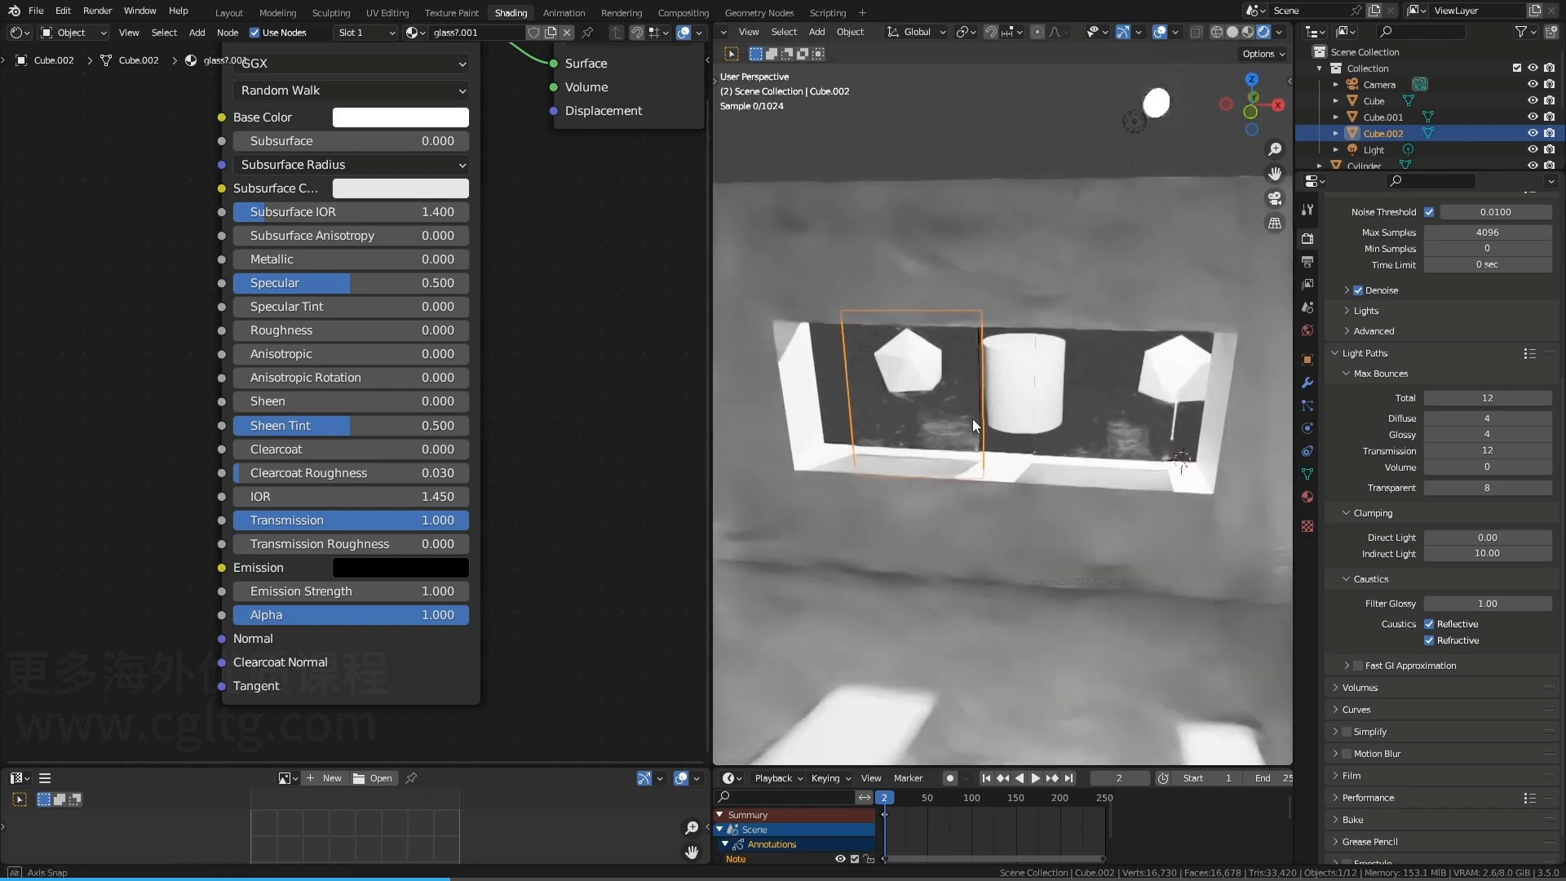
Disable Scene World in the viewport shading so the preview HDRI lights the scene
left_click(1281, 34)
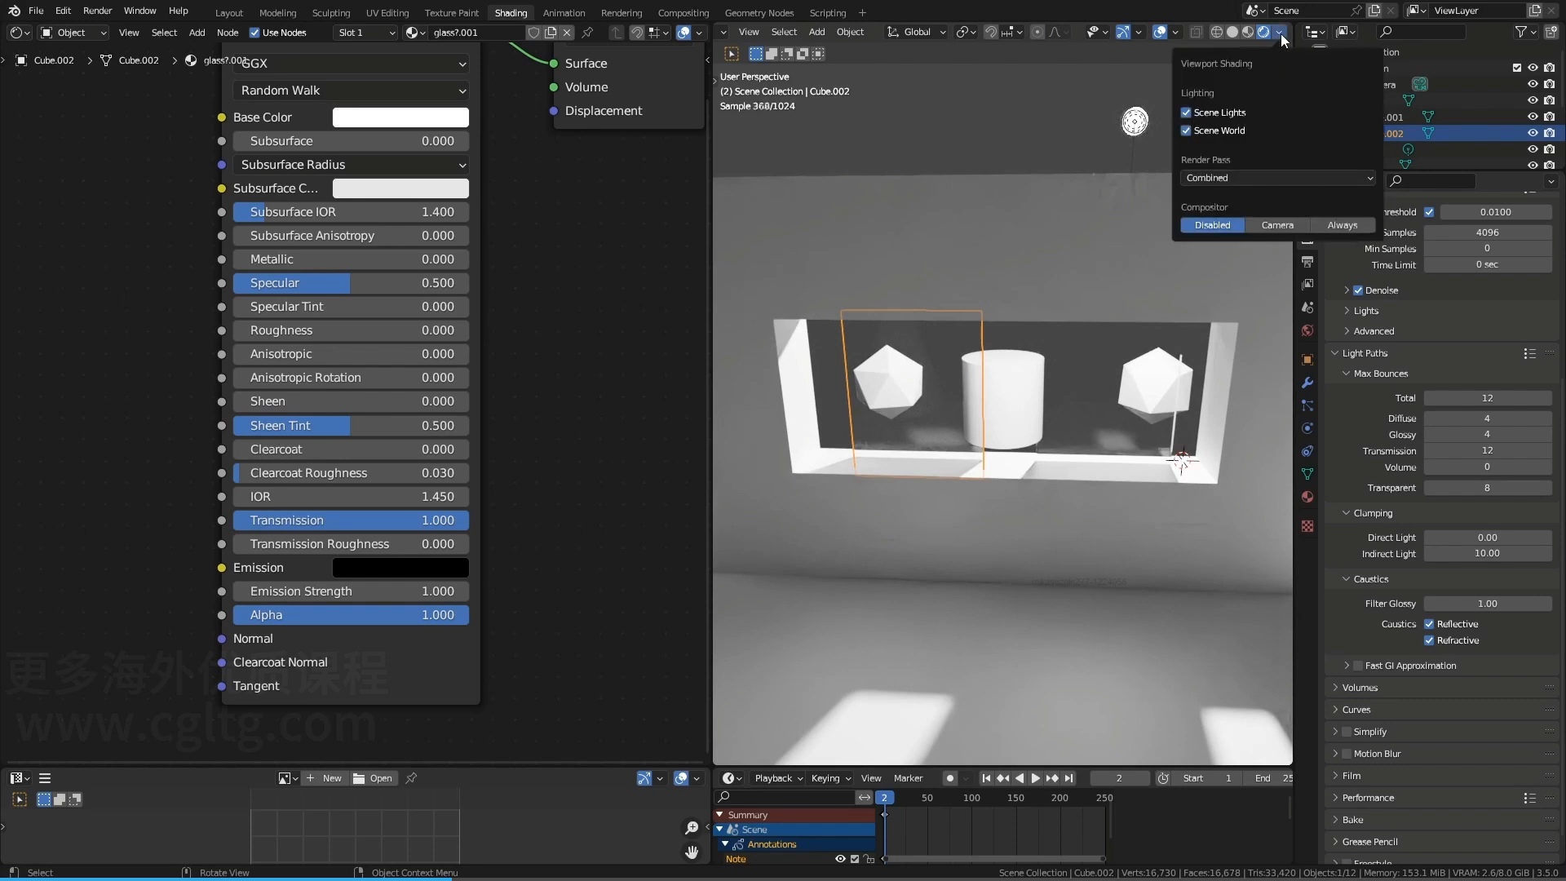
left_click(1217, 130)
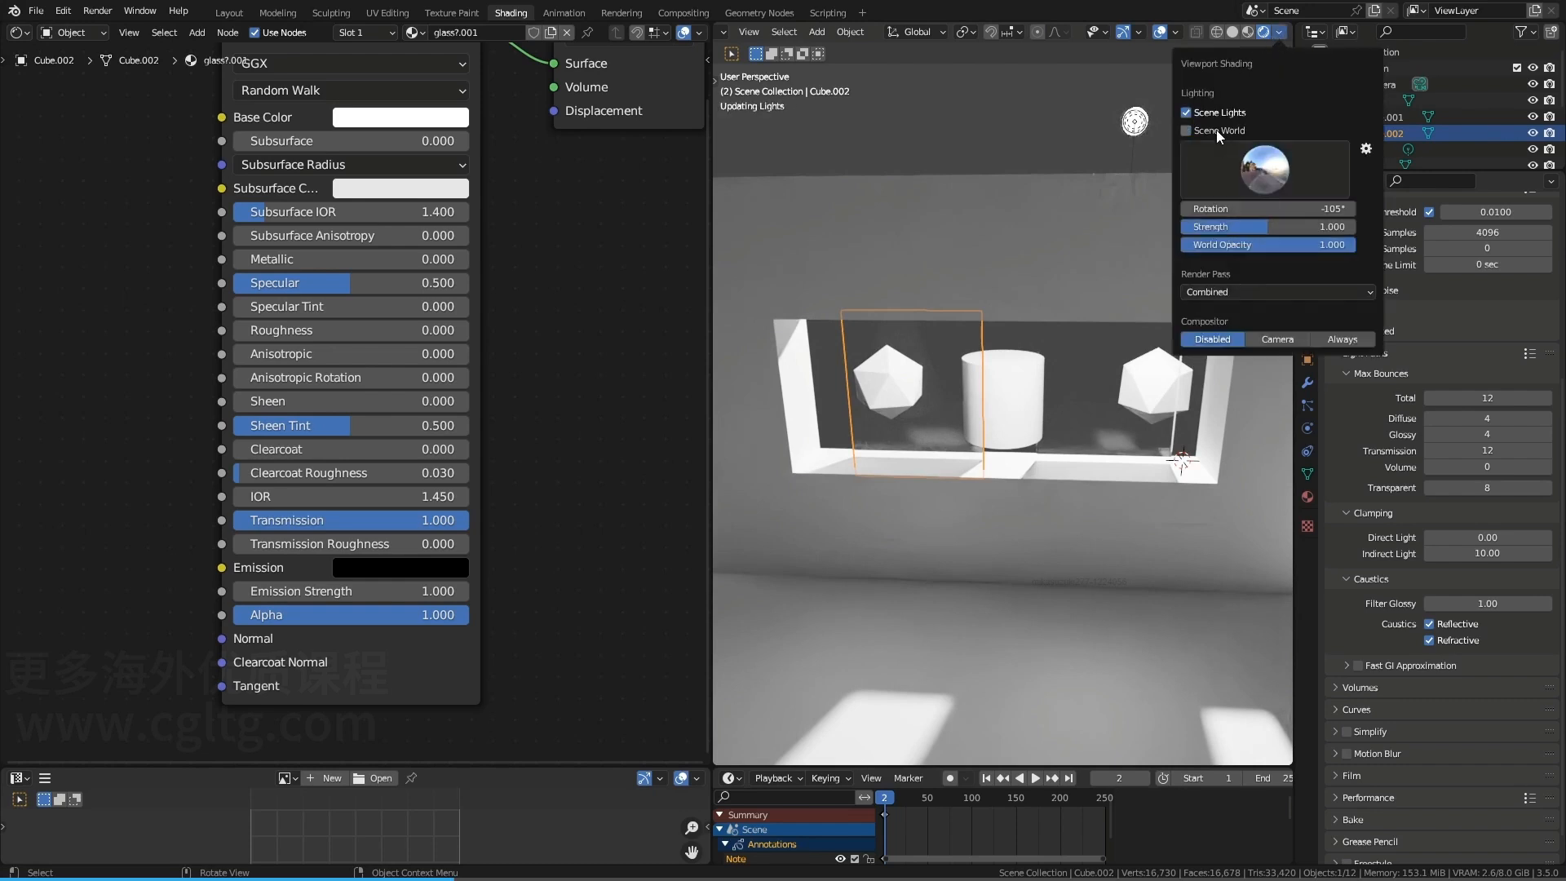
middle_click_drag(987, 189, 979, 197)
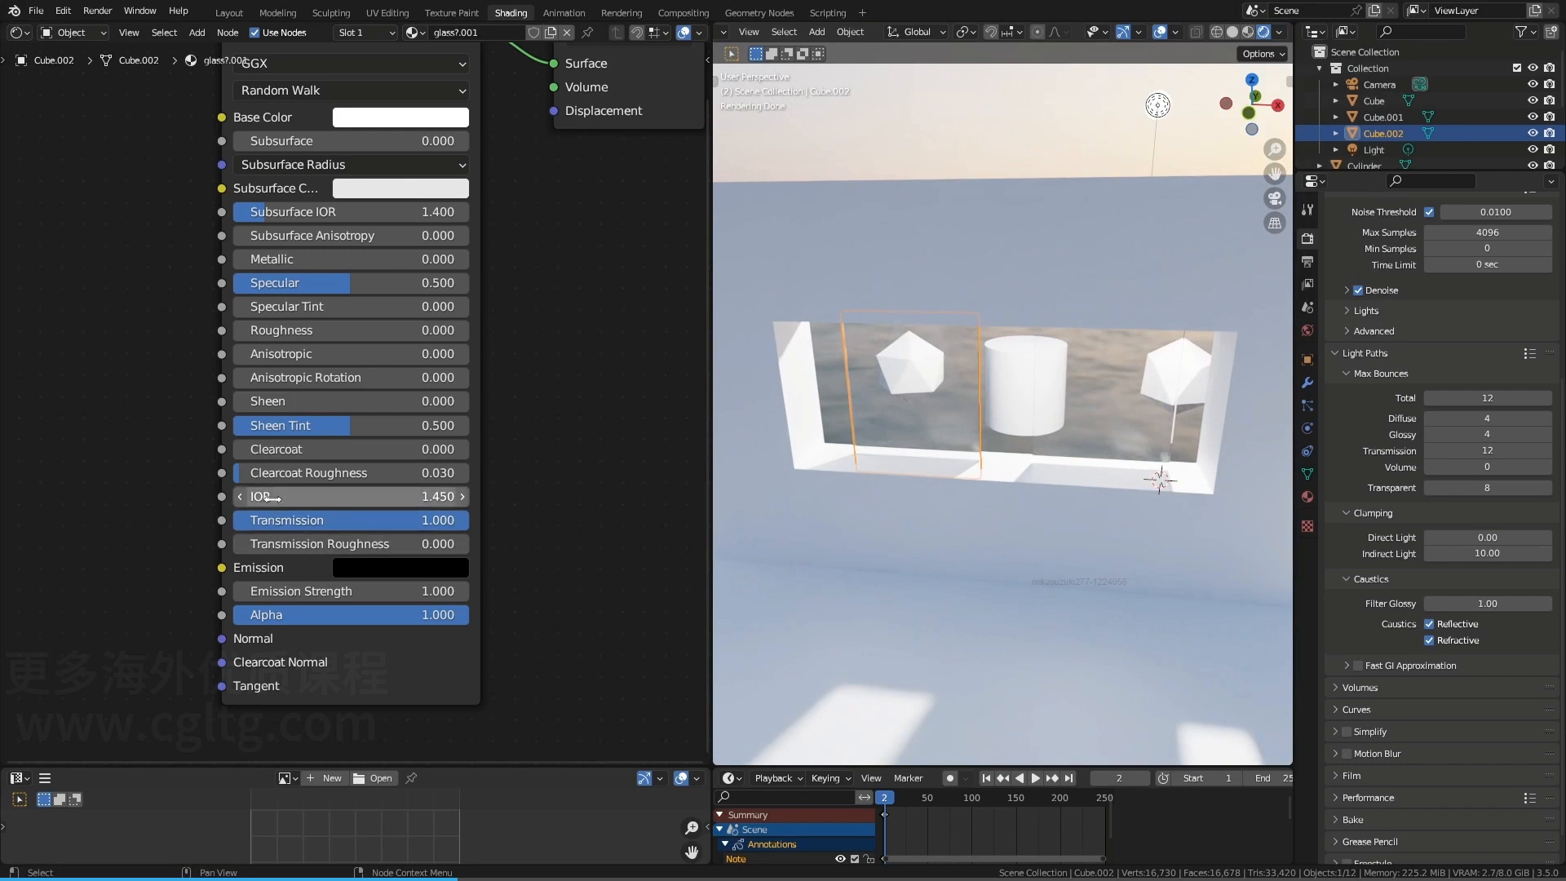
Turn the duplicated pane into a mirror by setting Transmission to 0.000 and Metallic to 1.000
left_click_drag(286, 520, 236, 521)
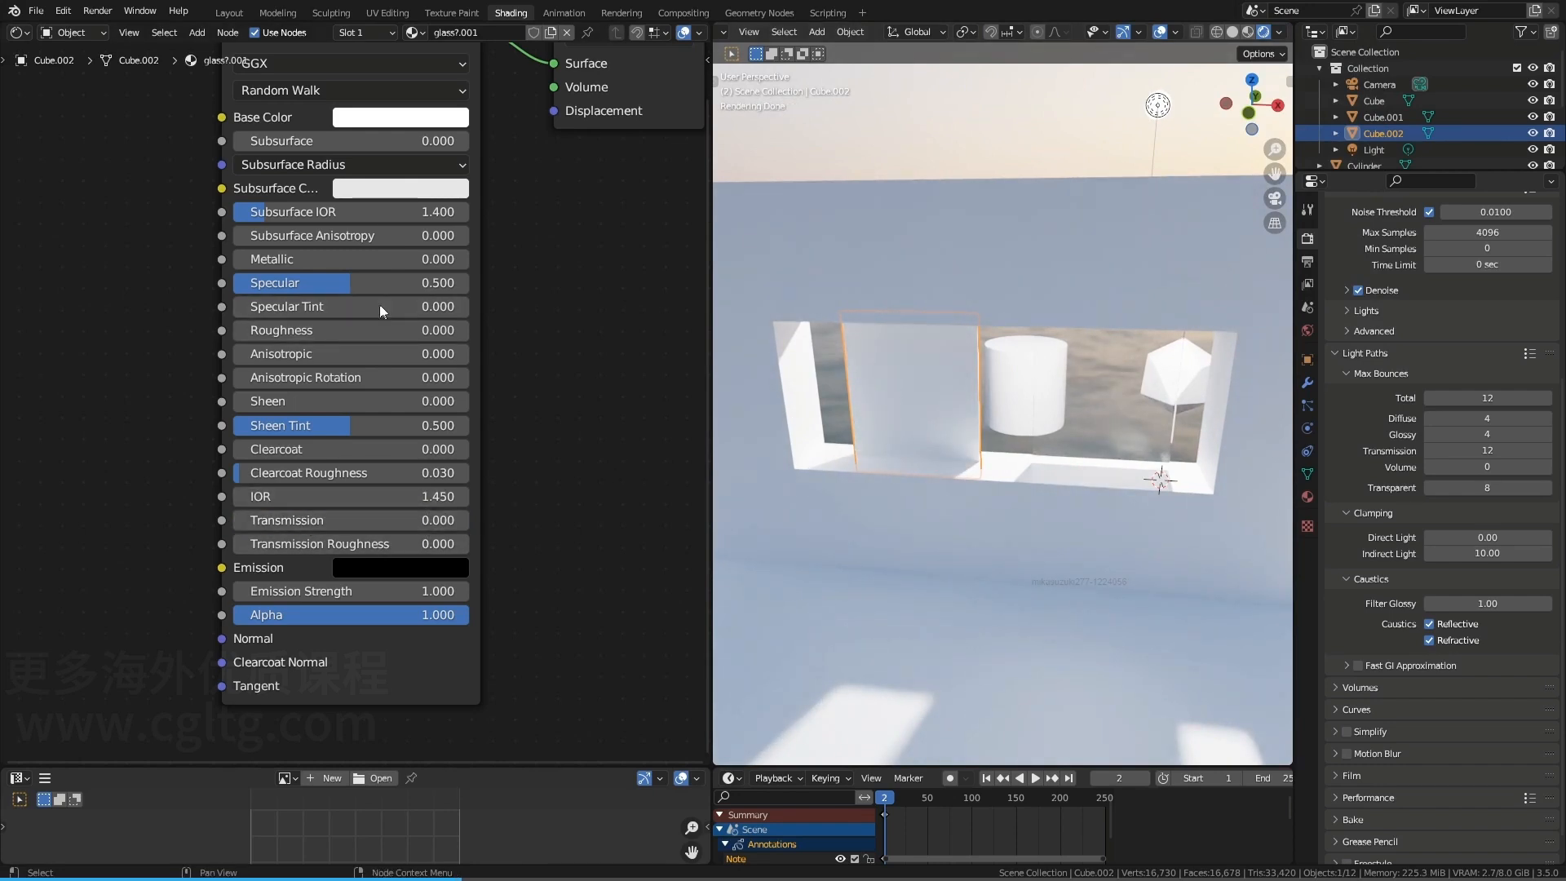
left_click_drag(255, 259, 469, 259)
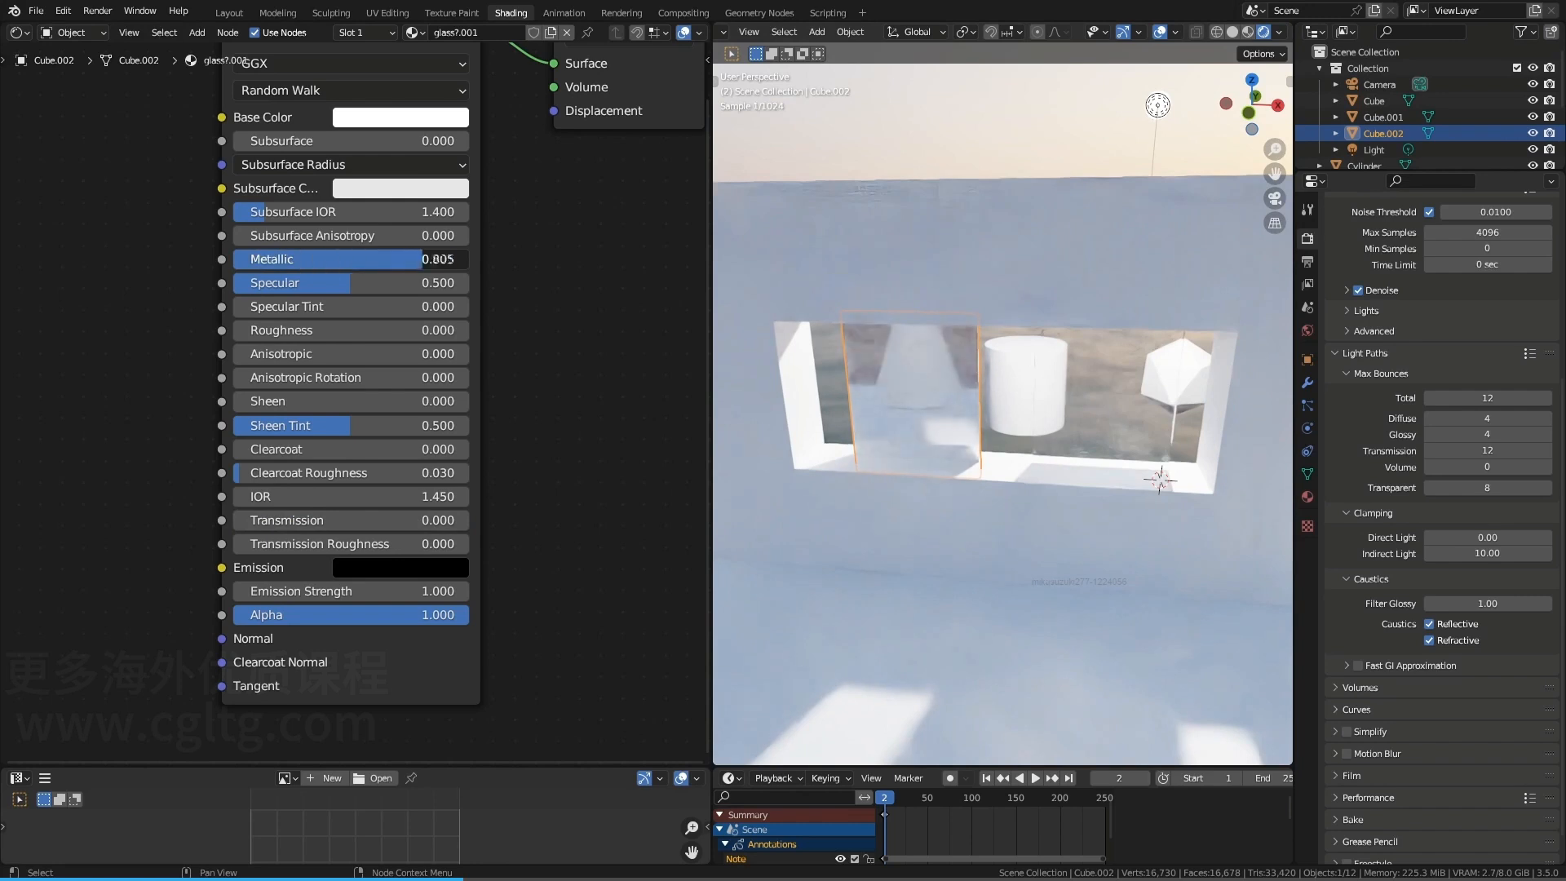
middle_click_drag(991, 384, 1007, 378)
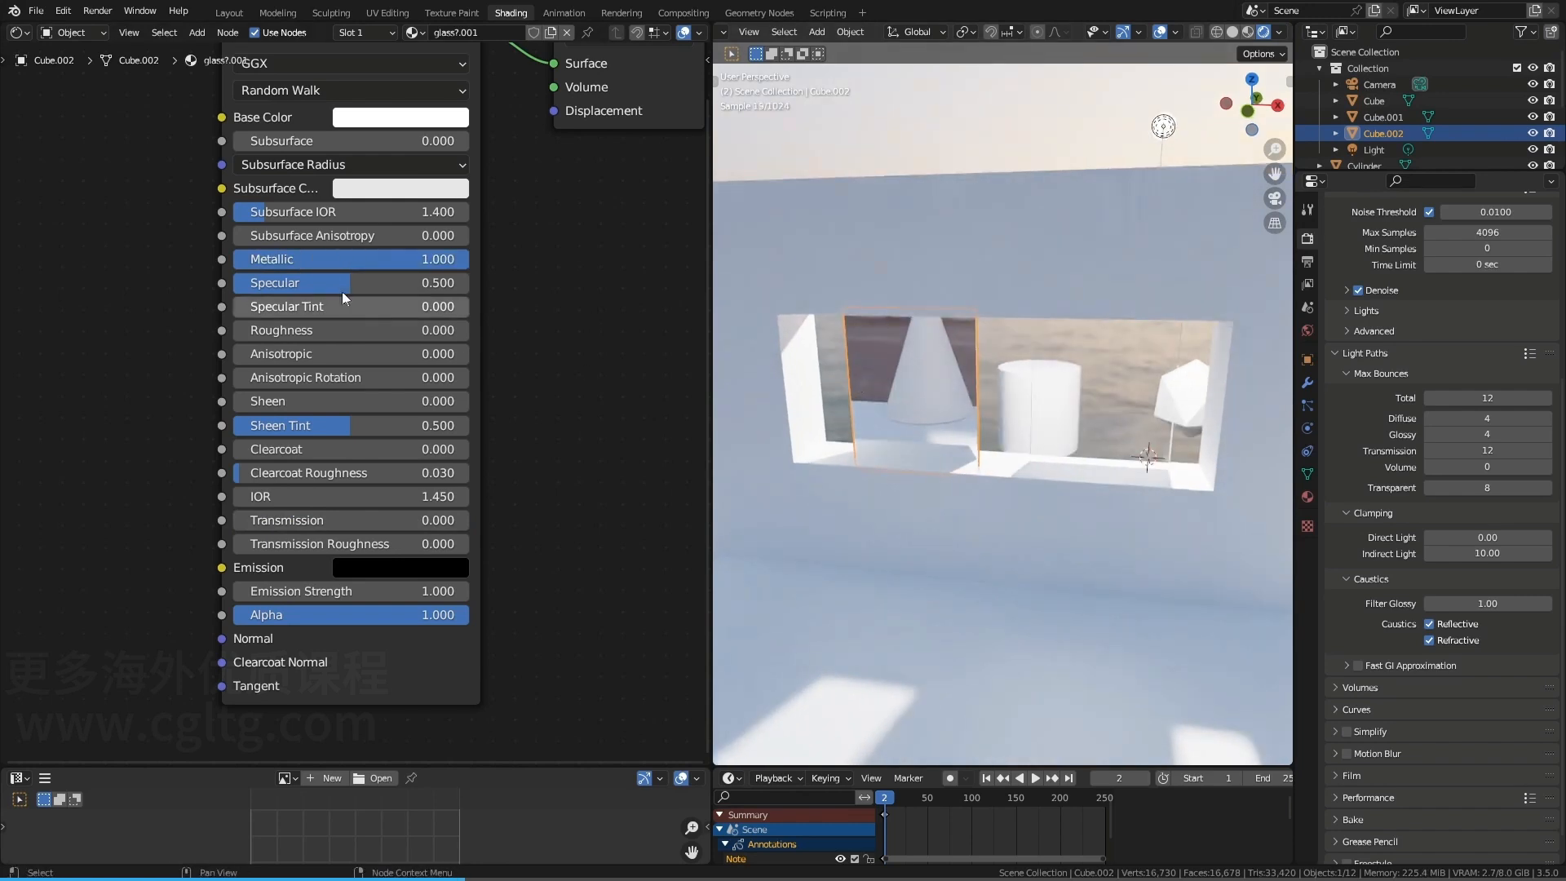
scroll(957, 482, "up", 3)
middle_click_drag(946, 471, 943, 447)
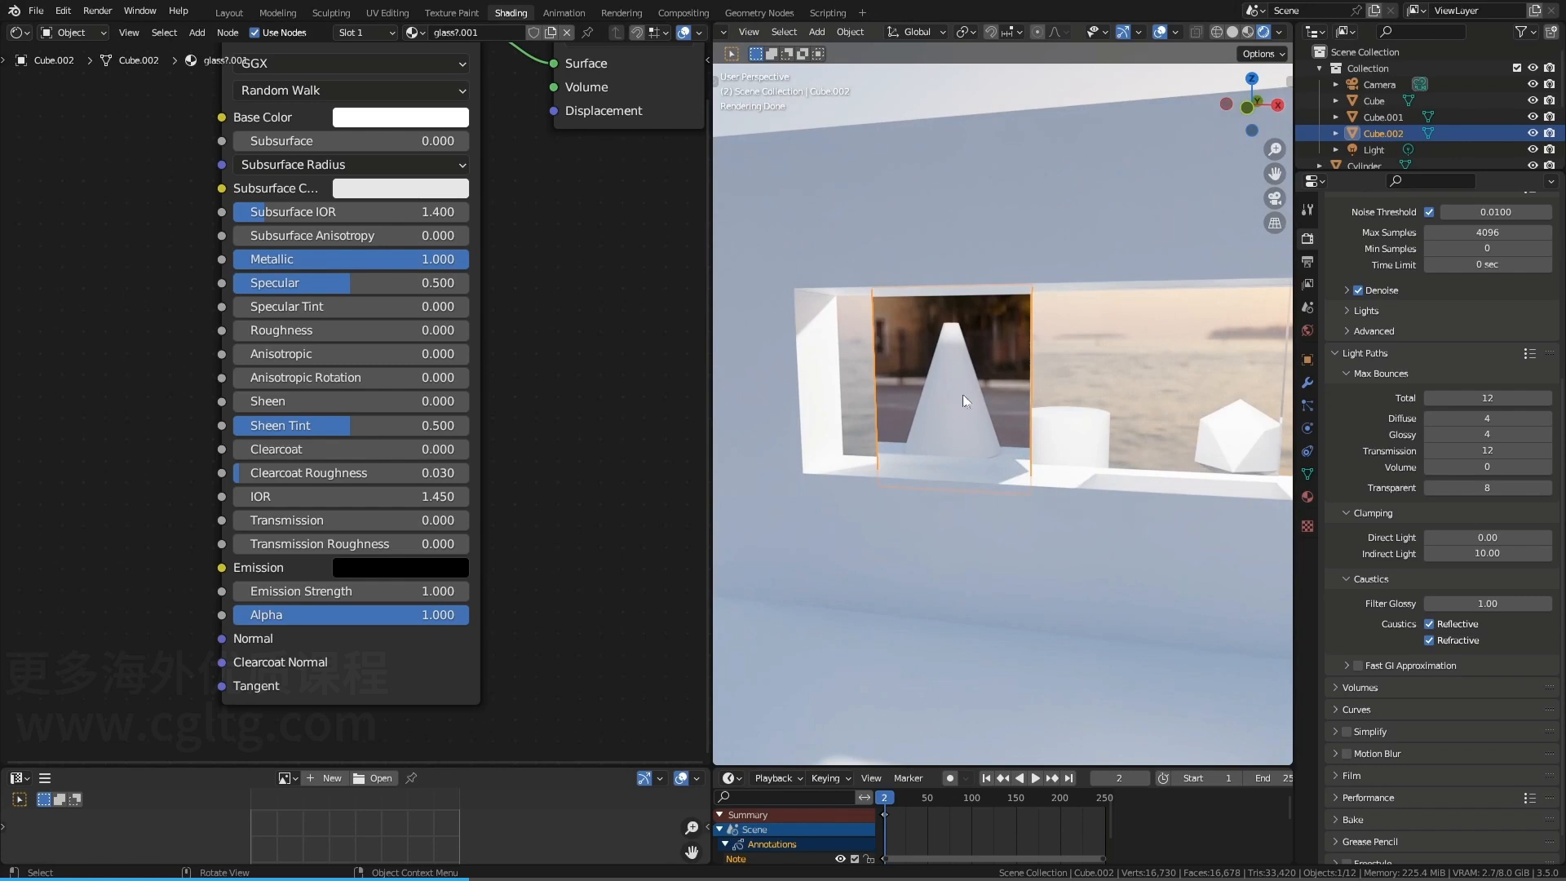
Annotate the cone in front of the wall and its reflection at the mirror pane, and undo the strokes
scroll(946, 395, "down", 5)
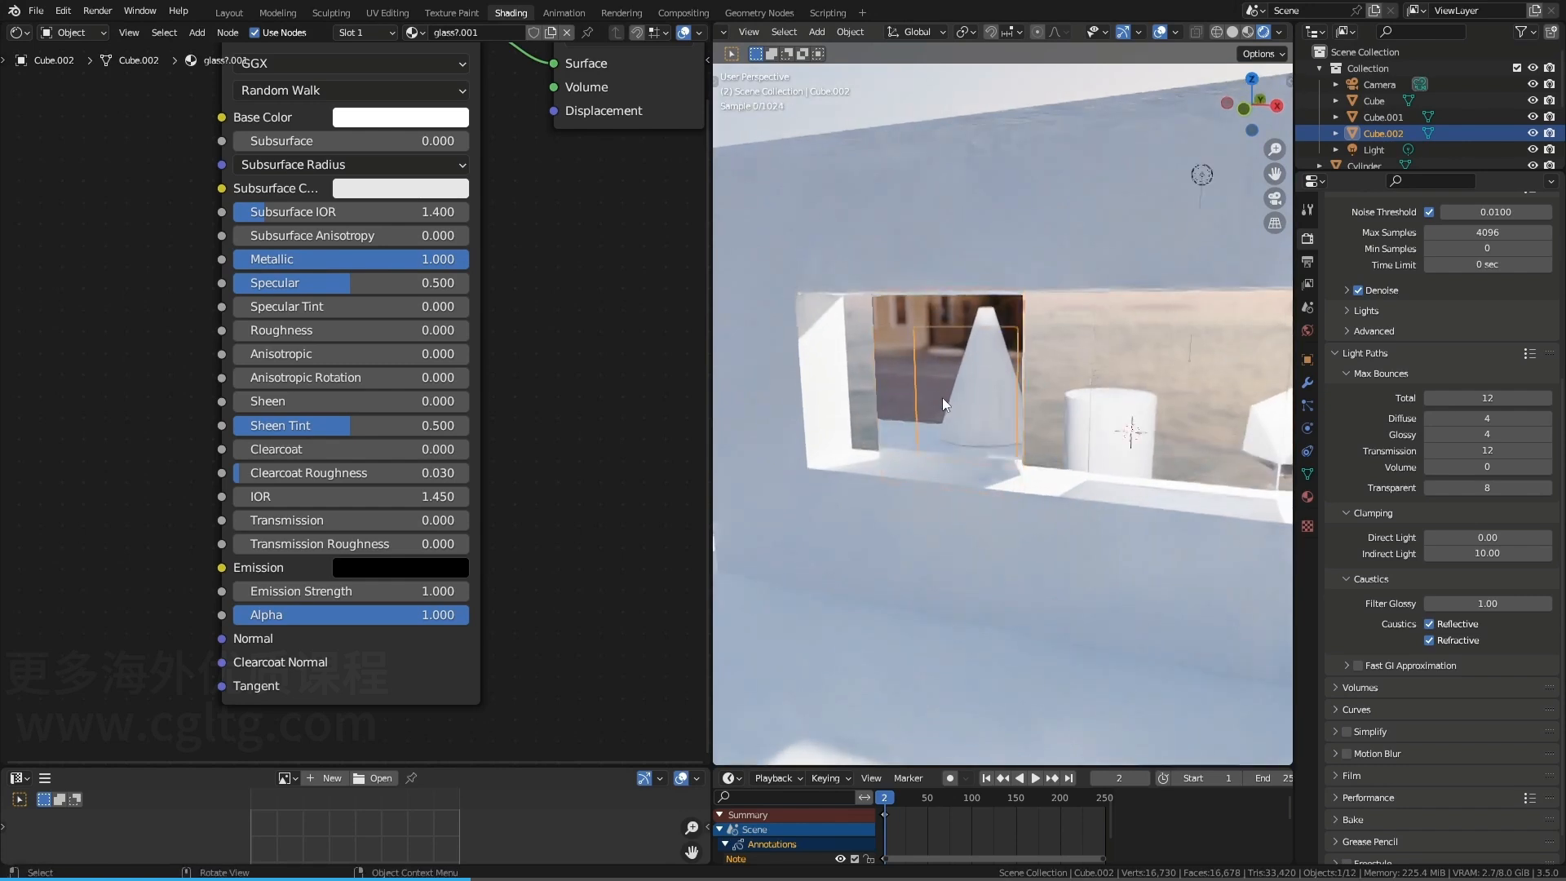
left_click_drag(799, 534, 879, 500)
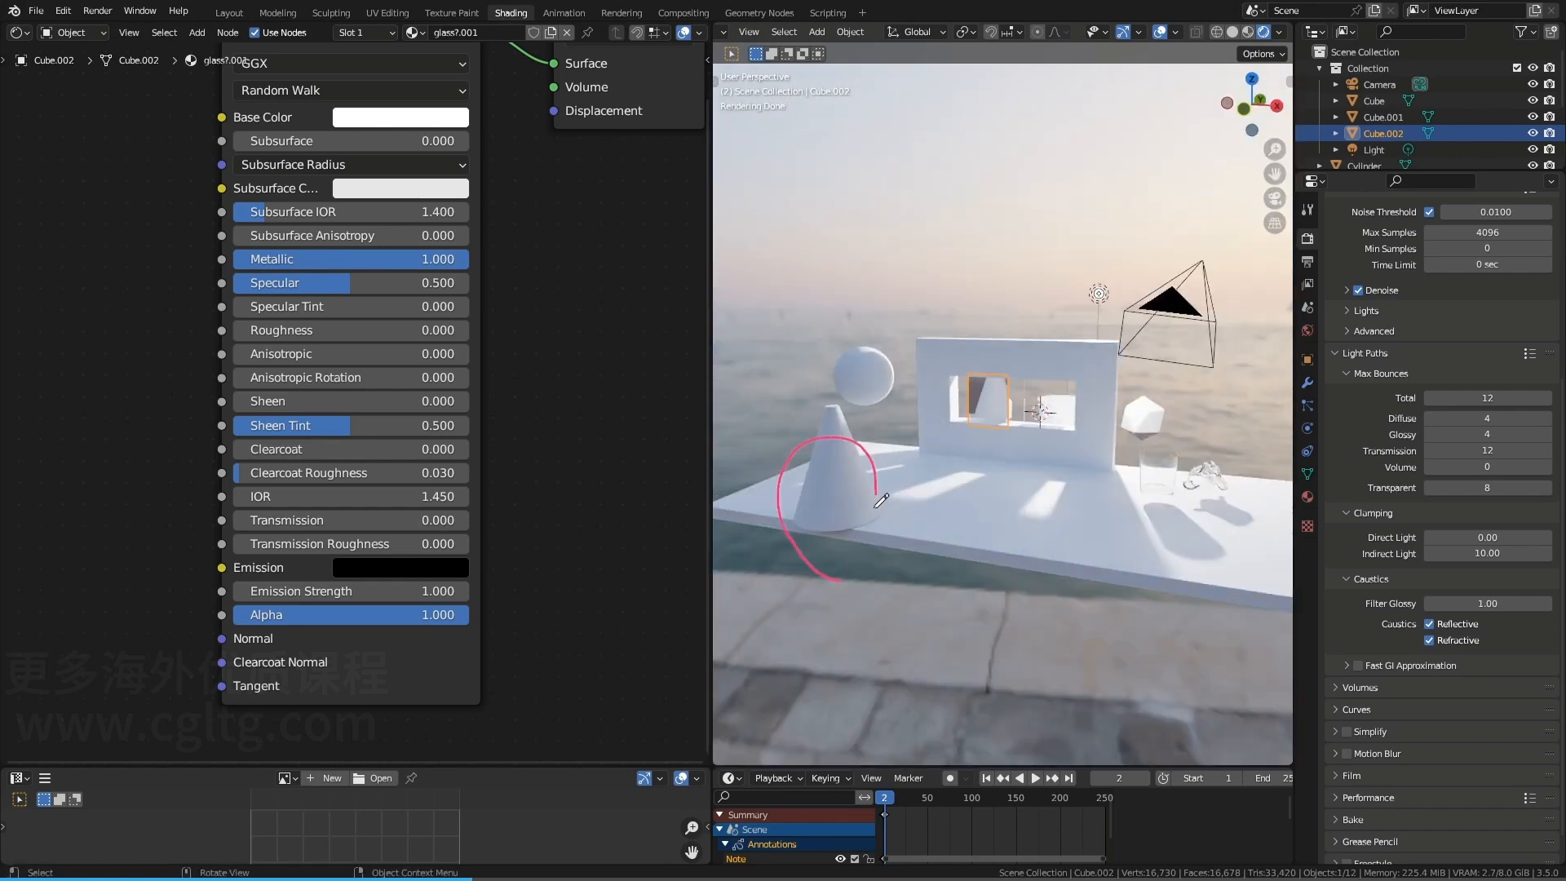
scroll(981, 400, "up", 7)
mouse_move(952, 423)
middle_mouse_down()
mouse_move(962, 399)
mouse_move(981, 404)
mouse_move(975, 387)
middle_mouse_up()
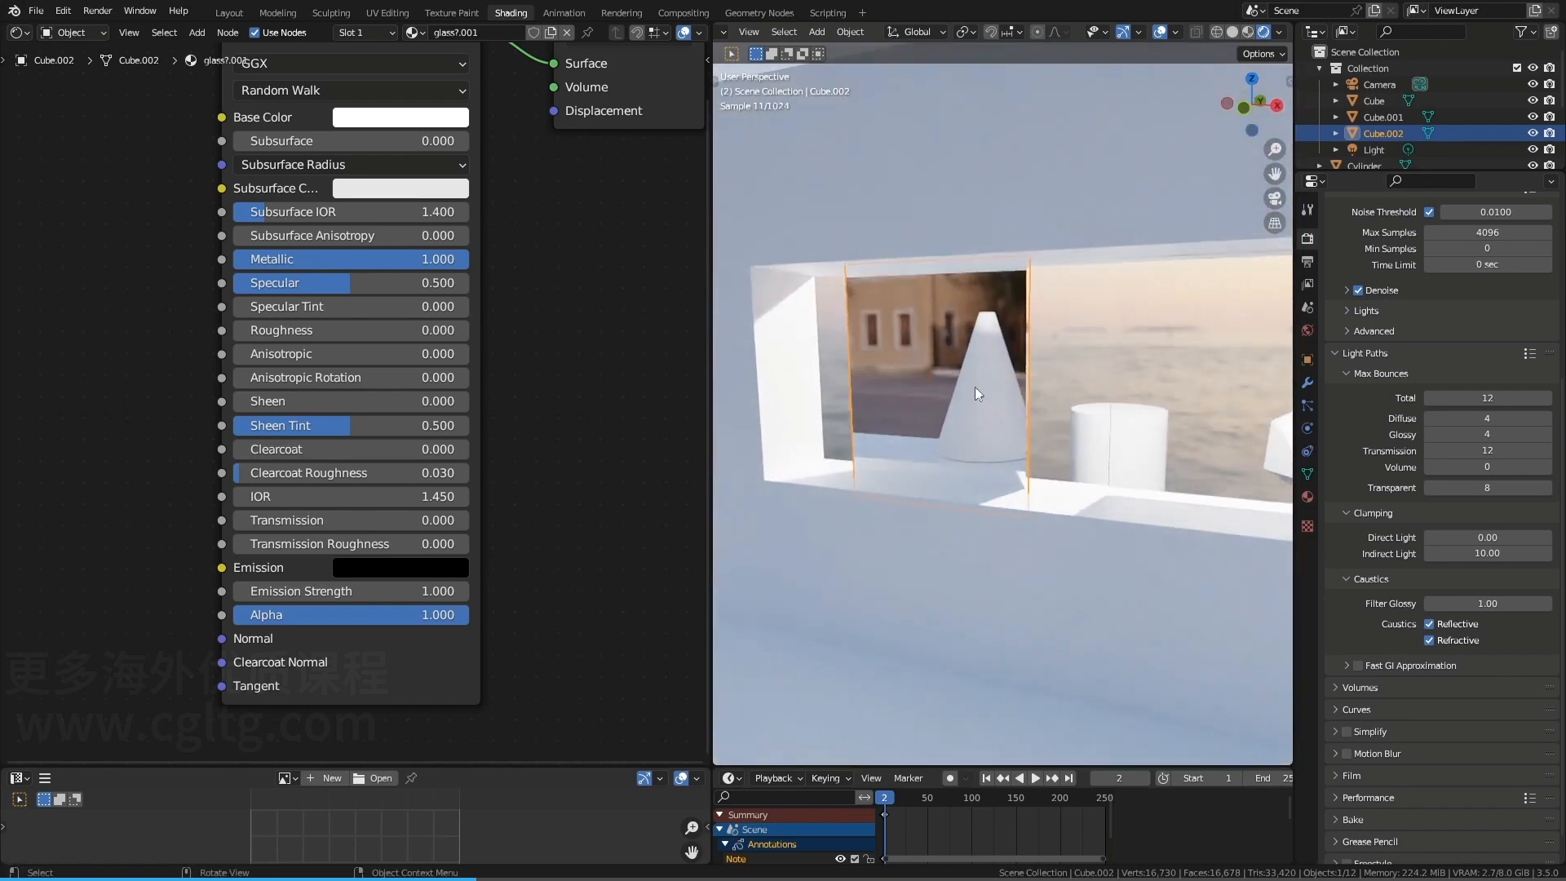
scroll(959, 369, "down", 1)
left_click_drag(764, 399, 985, 382)
mouse_move(1014, 382)
left_mouse_down()
mouse_move(1059, 376)
mouse_move(1043, 399)
left_mouse_up()
key("ctrl+z")
key("ctrl+z")
key("ctrl+z")
key("ctrl+z")
key("ctrl+z")
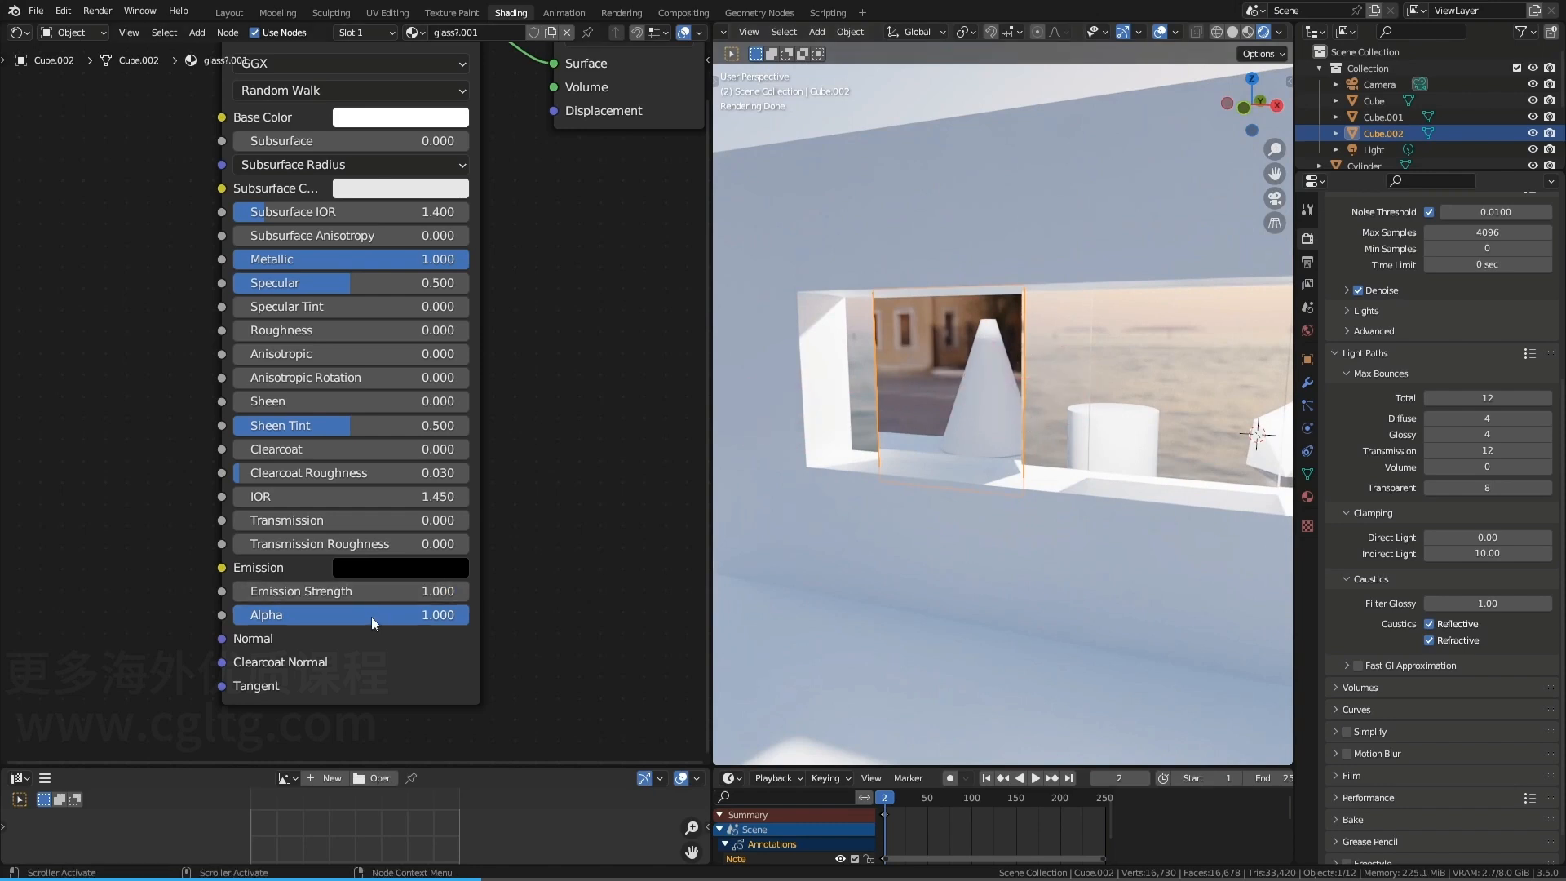
Lower the mirror pane's Alpha to 0.341 and inspect the pane and the light it lets onto the floor
mouse_move(418, 618)
left_mouse_down()
mouse_move(301, 618)
mouse_move(420, 618)
left_mouse_up()
scroll(904, 375, "down", 4)
middle_click_drag(918, 403, 891, 443)
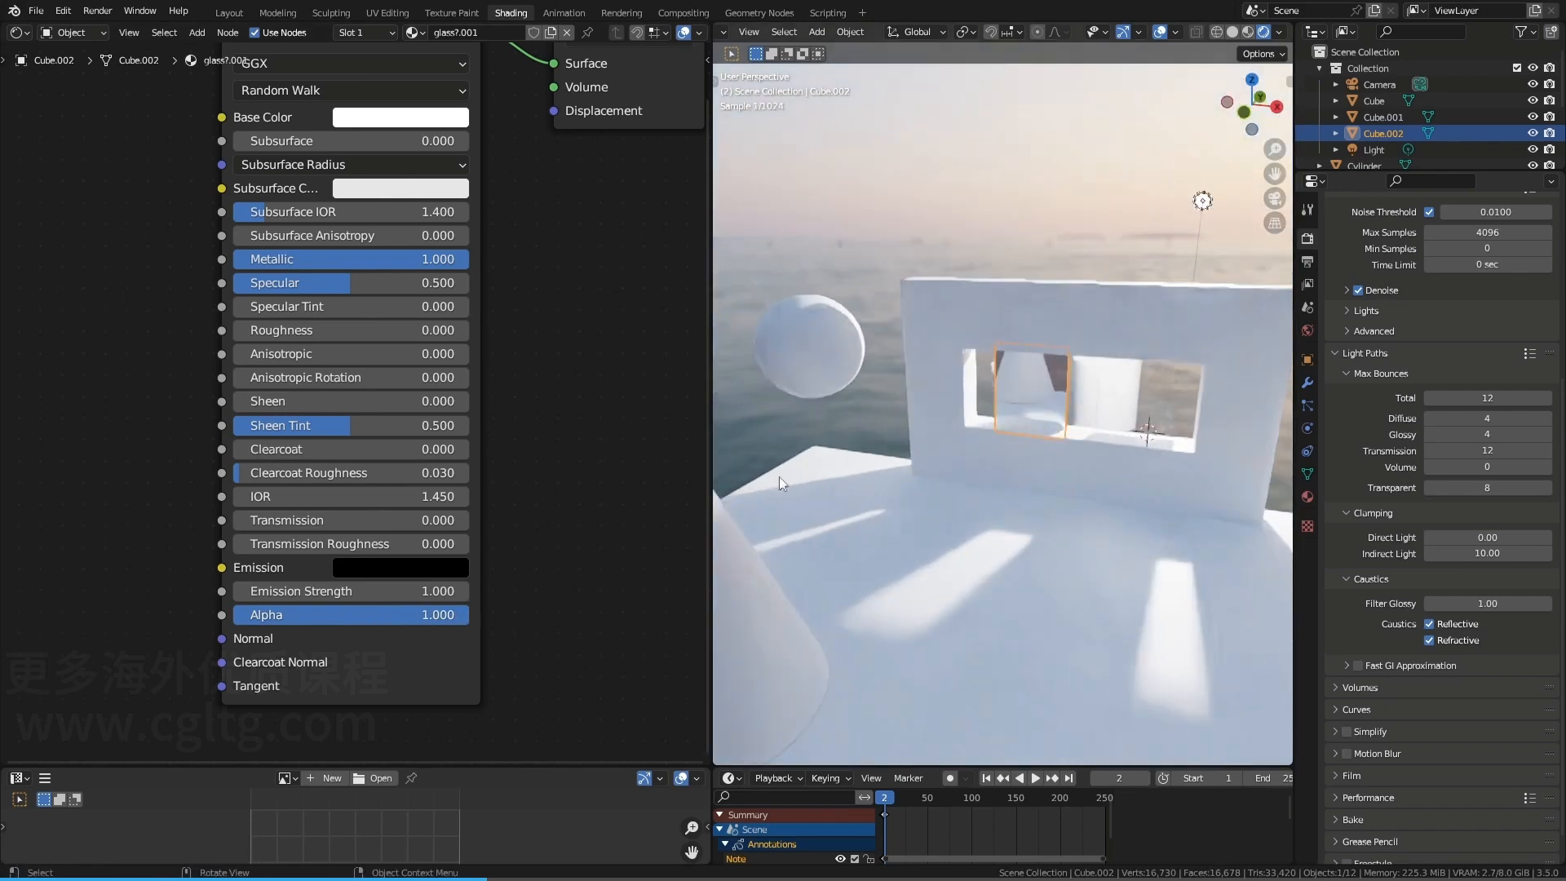
left_click_drag(441, 616, 313, 616)
scroll(1035, 510, "up", 5)
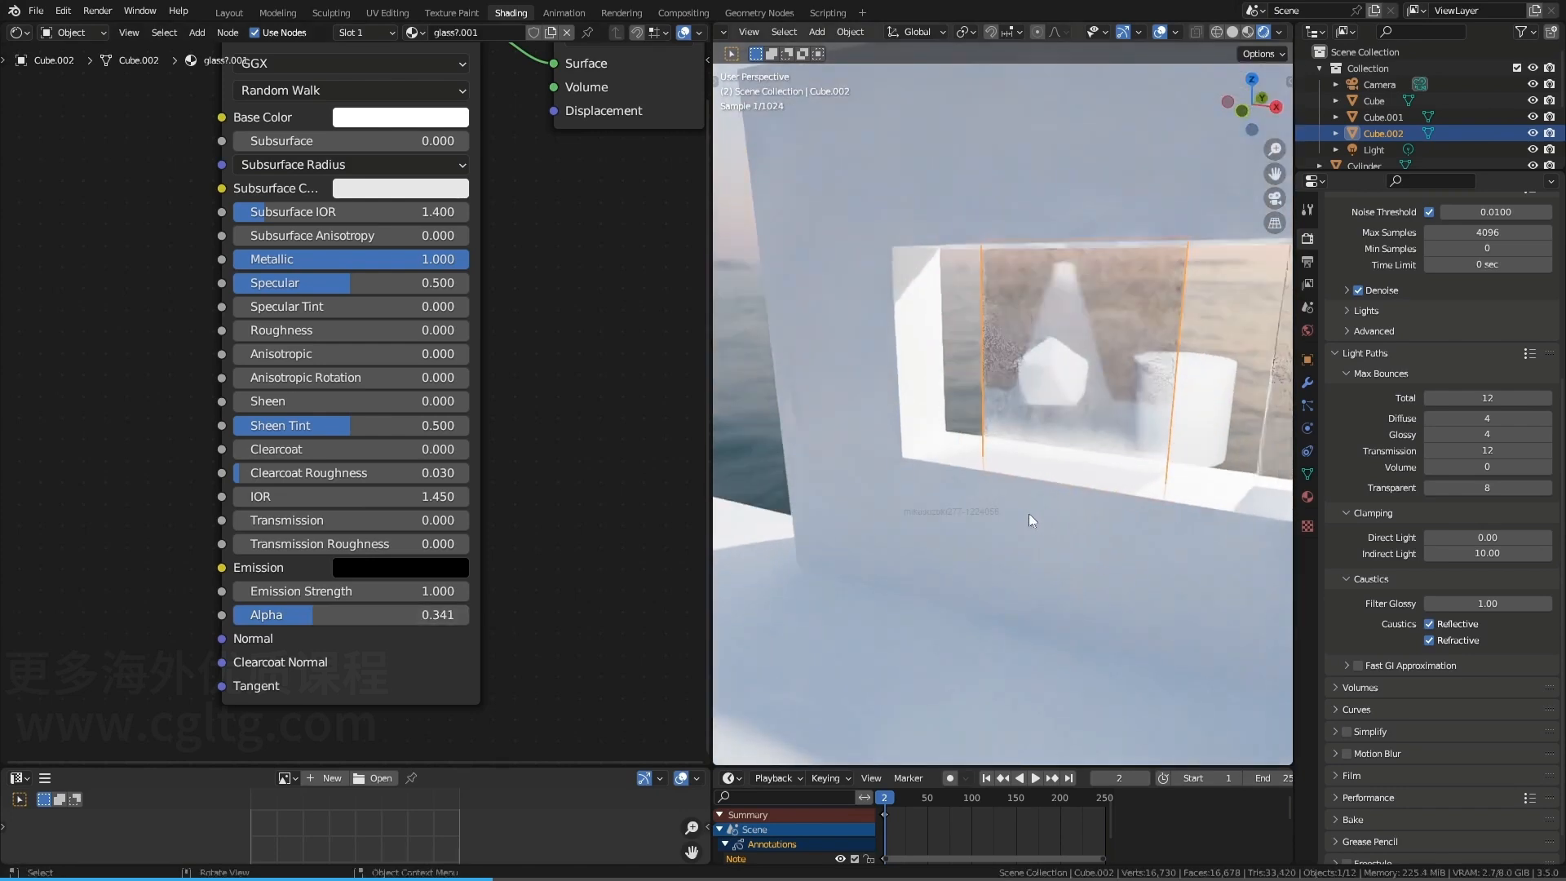
scroll(1059, 394, "down", 6)
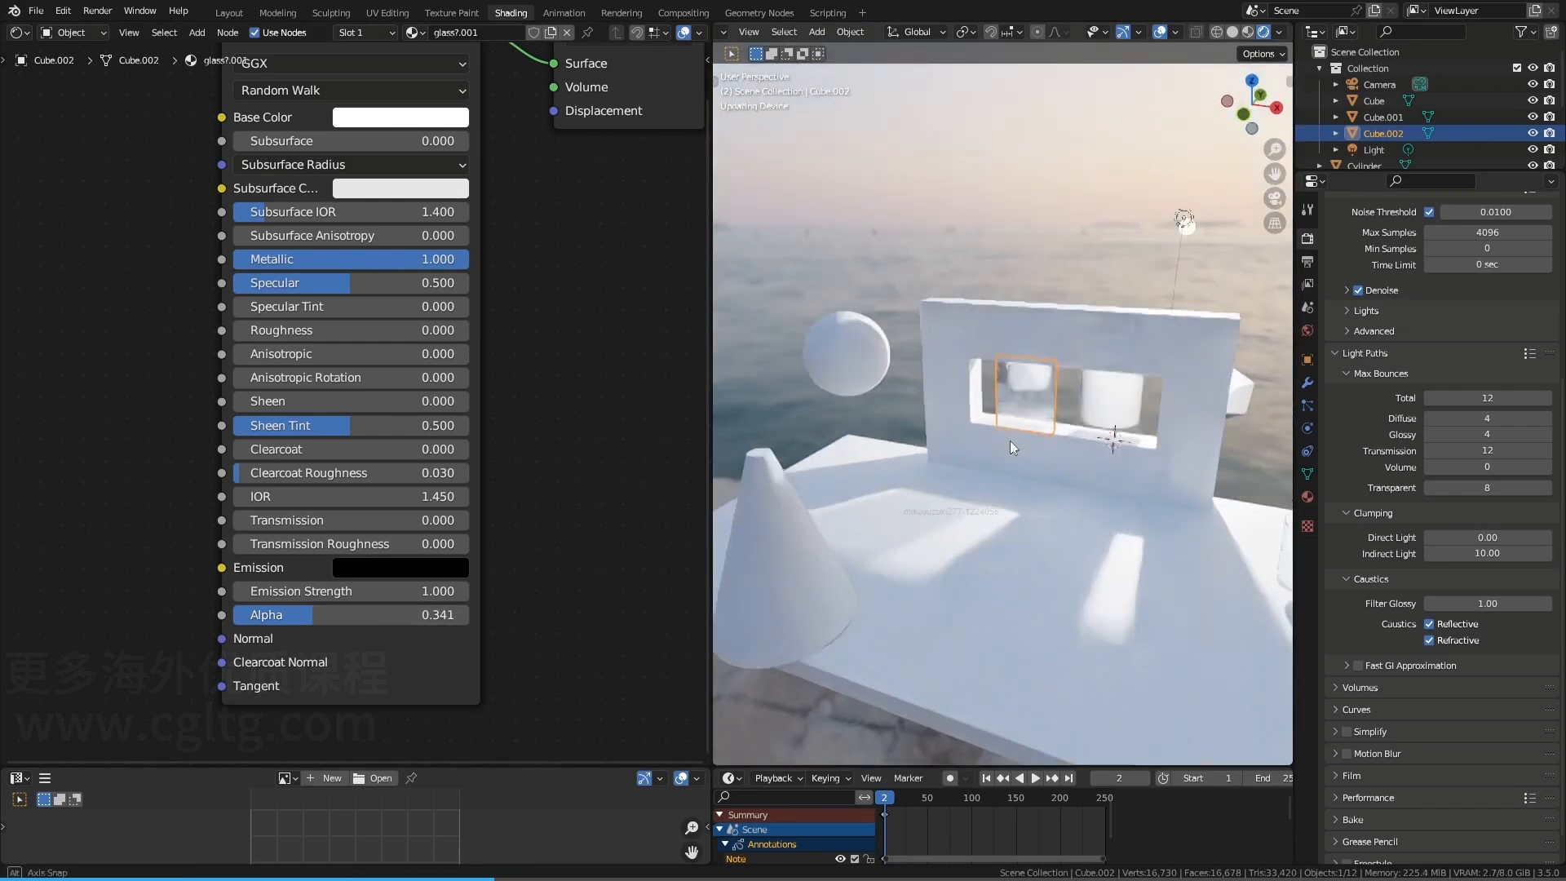
Circle the lit floor area near the cone with an annotation and erase it
left_click_drag(912, 555, 934, 547)
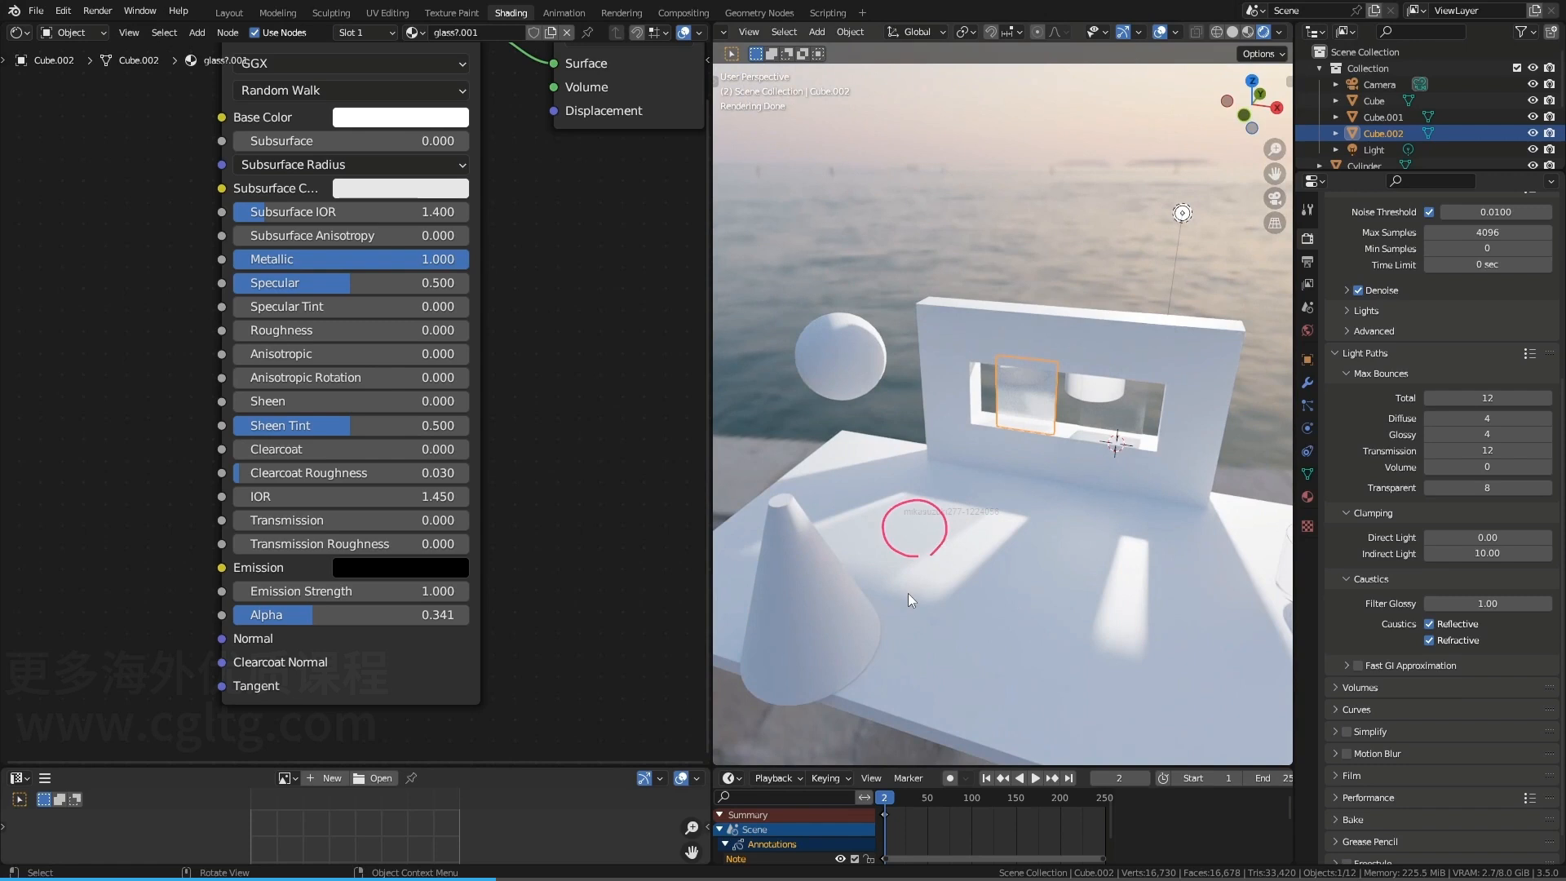
right_click_drag(930, 538, 943, 515)
scroll(938, 456, "up", 5)
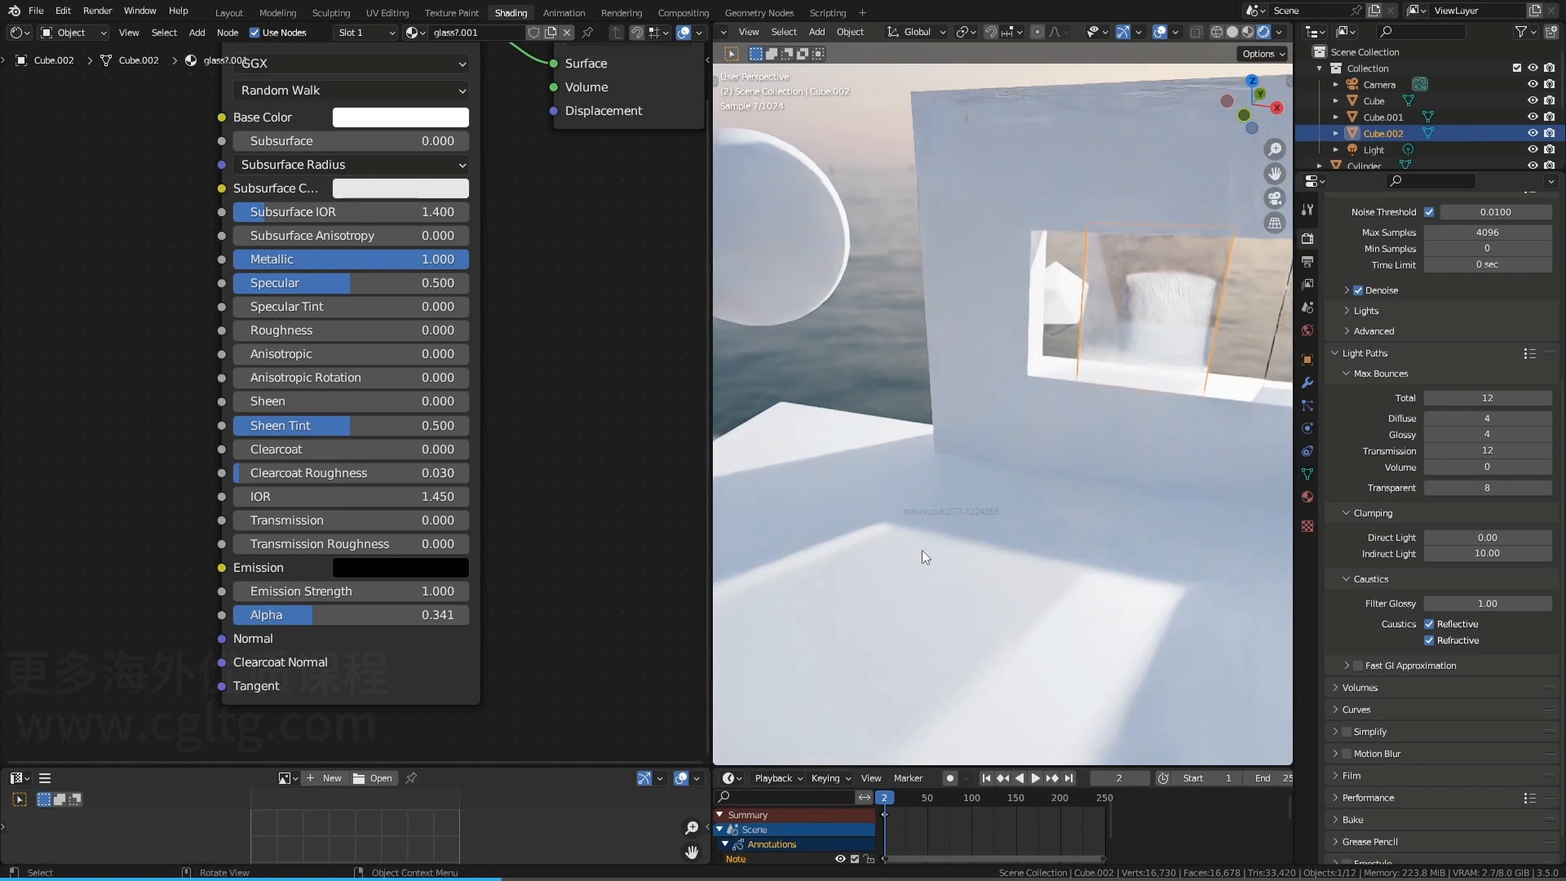
Set the mirror pane's Alpha to 0.091, circling the lit floor area and the pane with annotations
left_click_drag(908, 656, 911, 620)
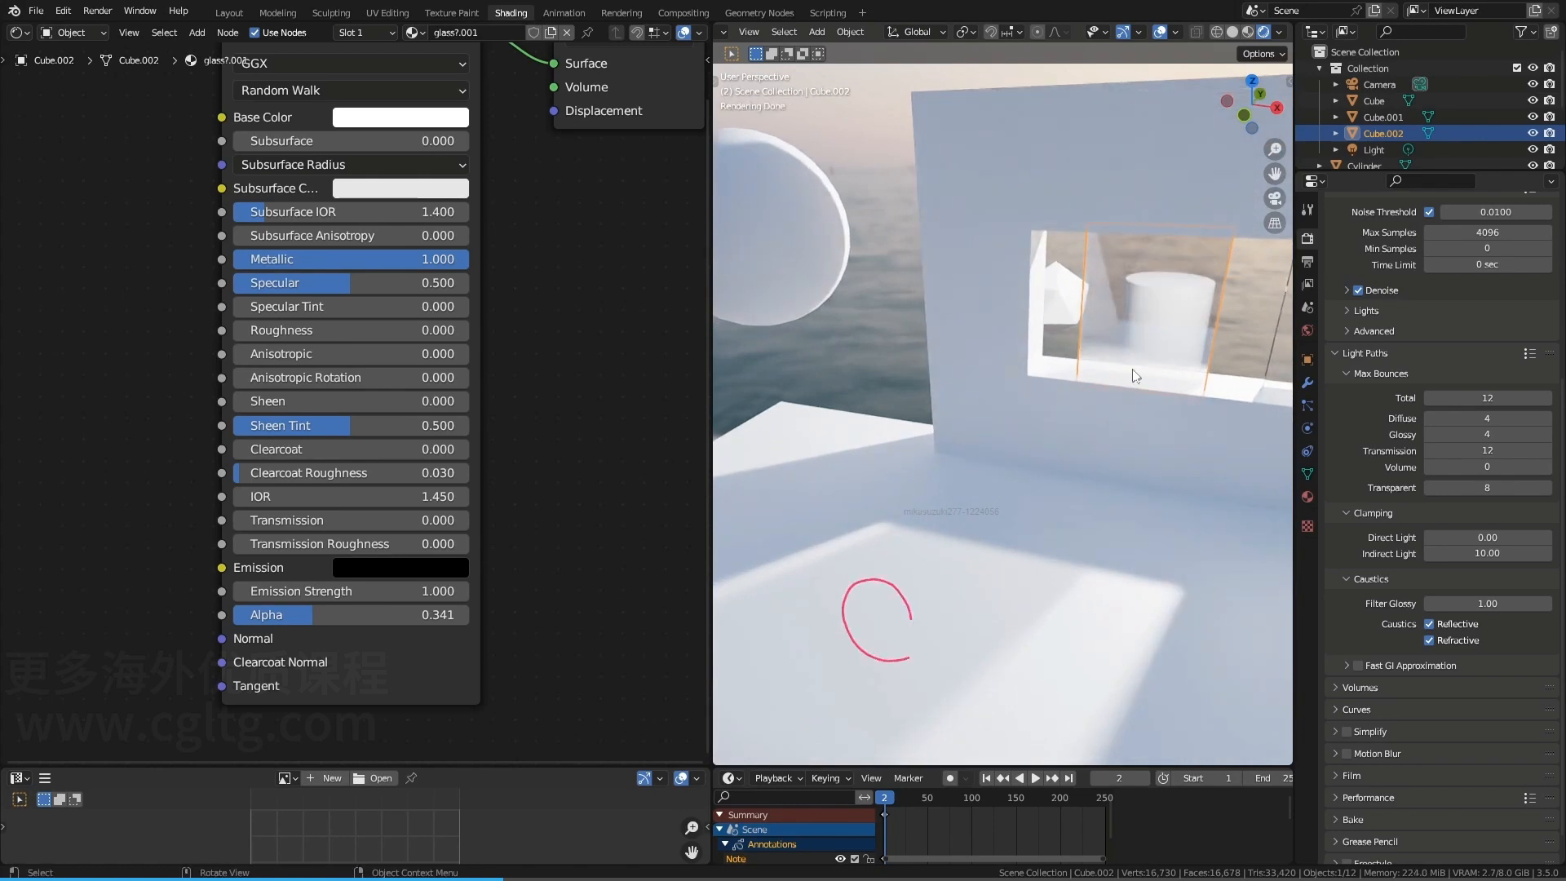
left_click_drag(409, 618, 351, 618)
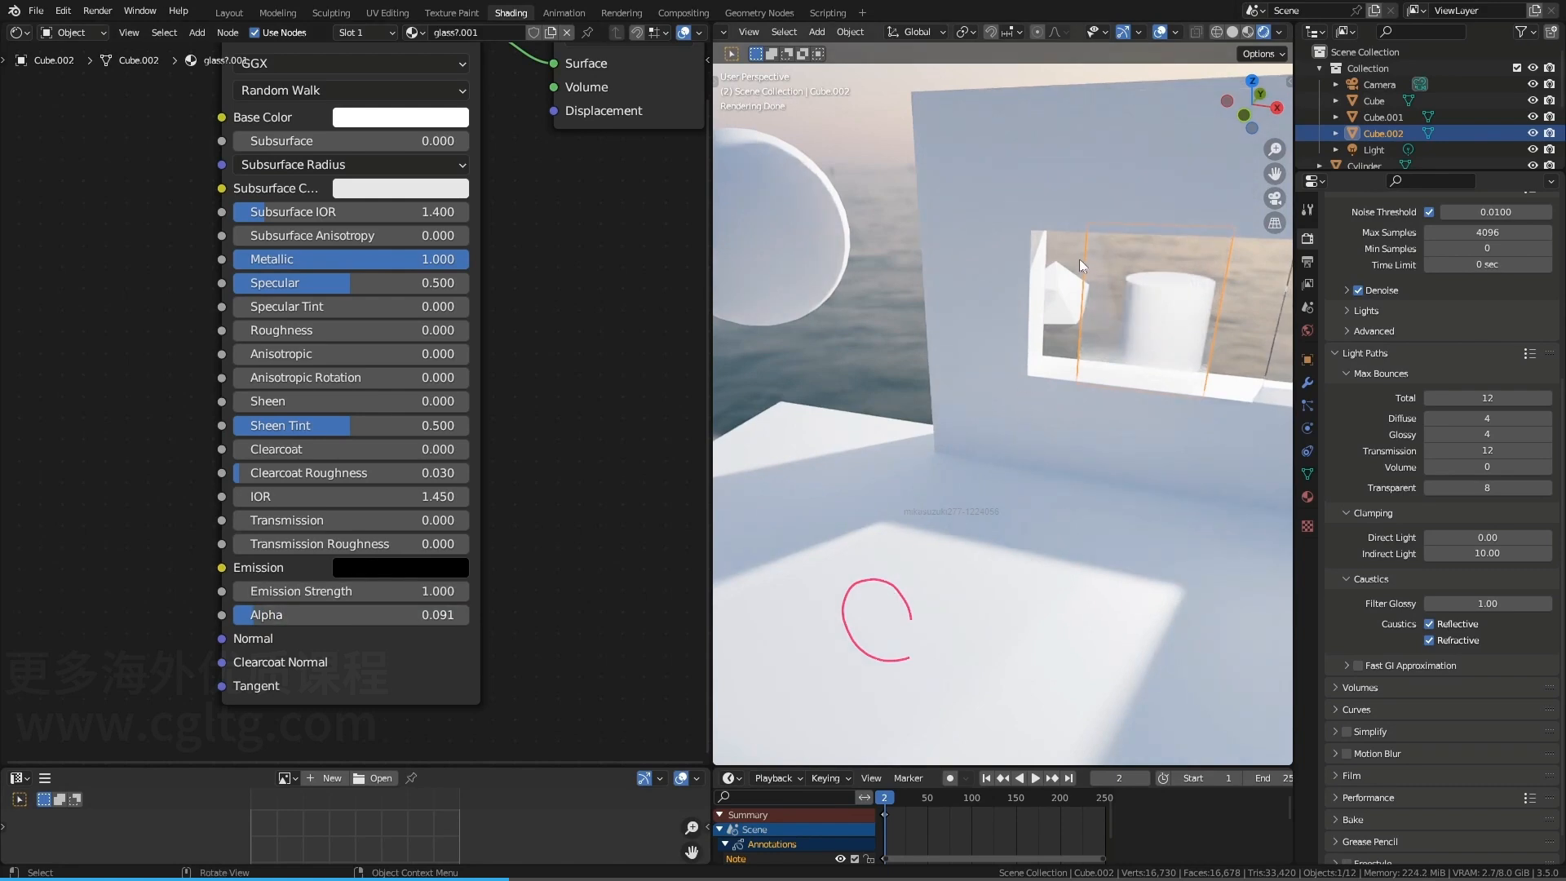
mouse_move(1079, 259)
left_mouse_down()
mouse_move(1153, 247)
mouse_move(1071, 284)
left_mouse_up()
Set the mirror pane's Alpha to 0.495 and erase the circle annotations
left_click_drag(380, 613, 474, 613)
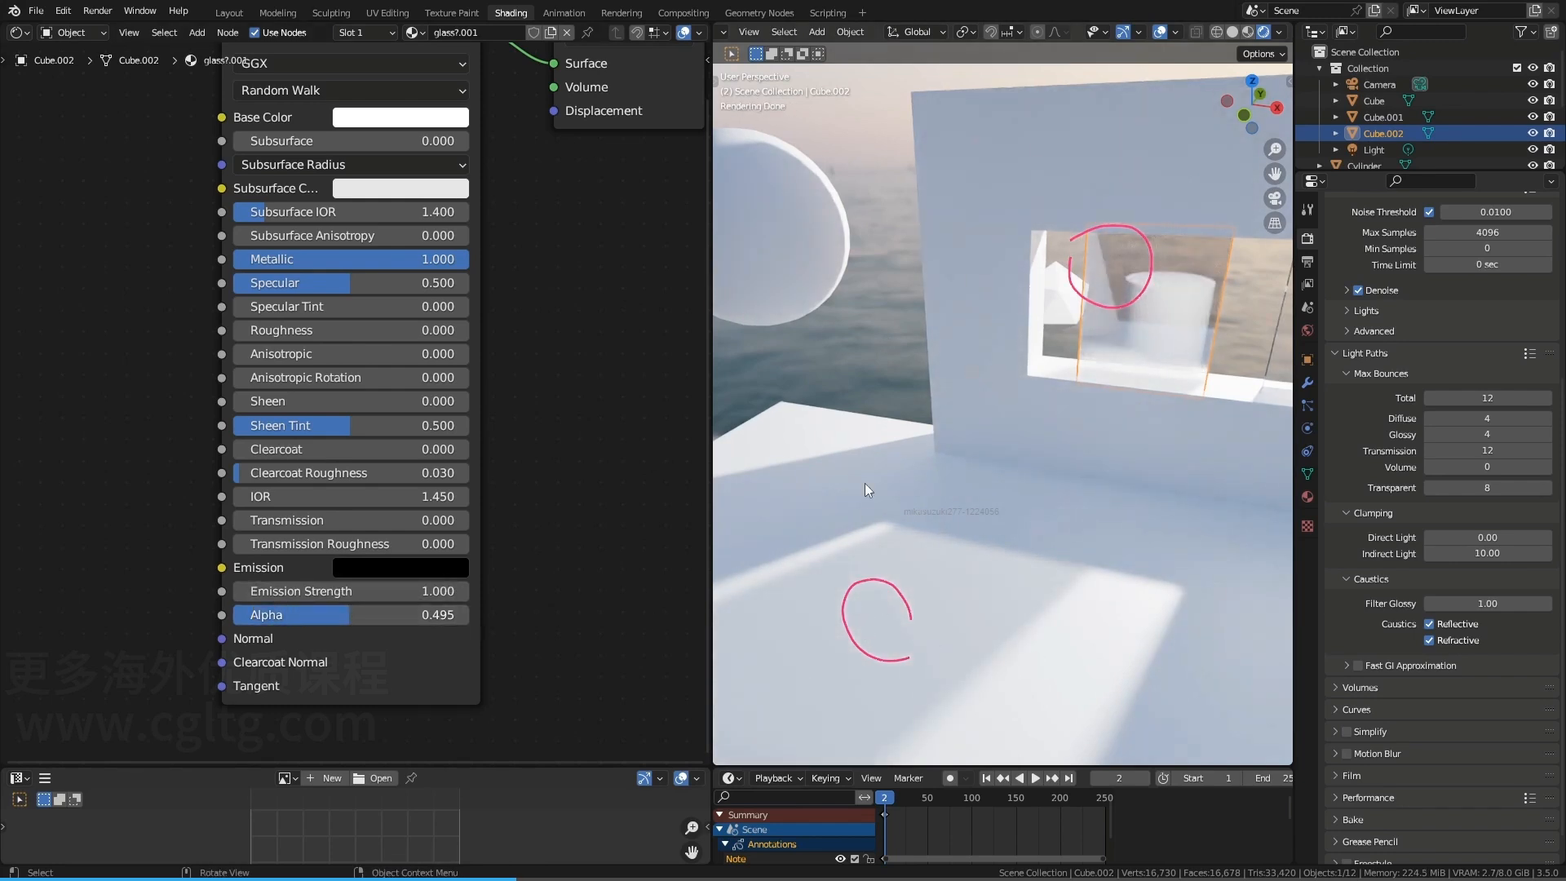
scroll(867, 482, "down", 1)
mouse_move(1001, 342)
right_mouse_down()
mouse_move(882, 577)
mouse_move(934, 572)
right_mouse_up()
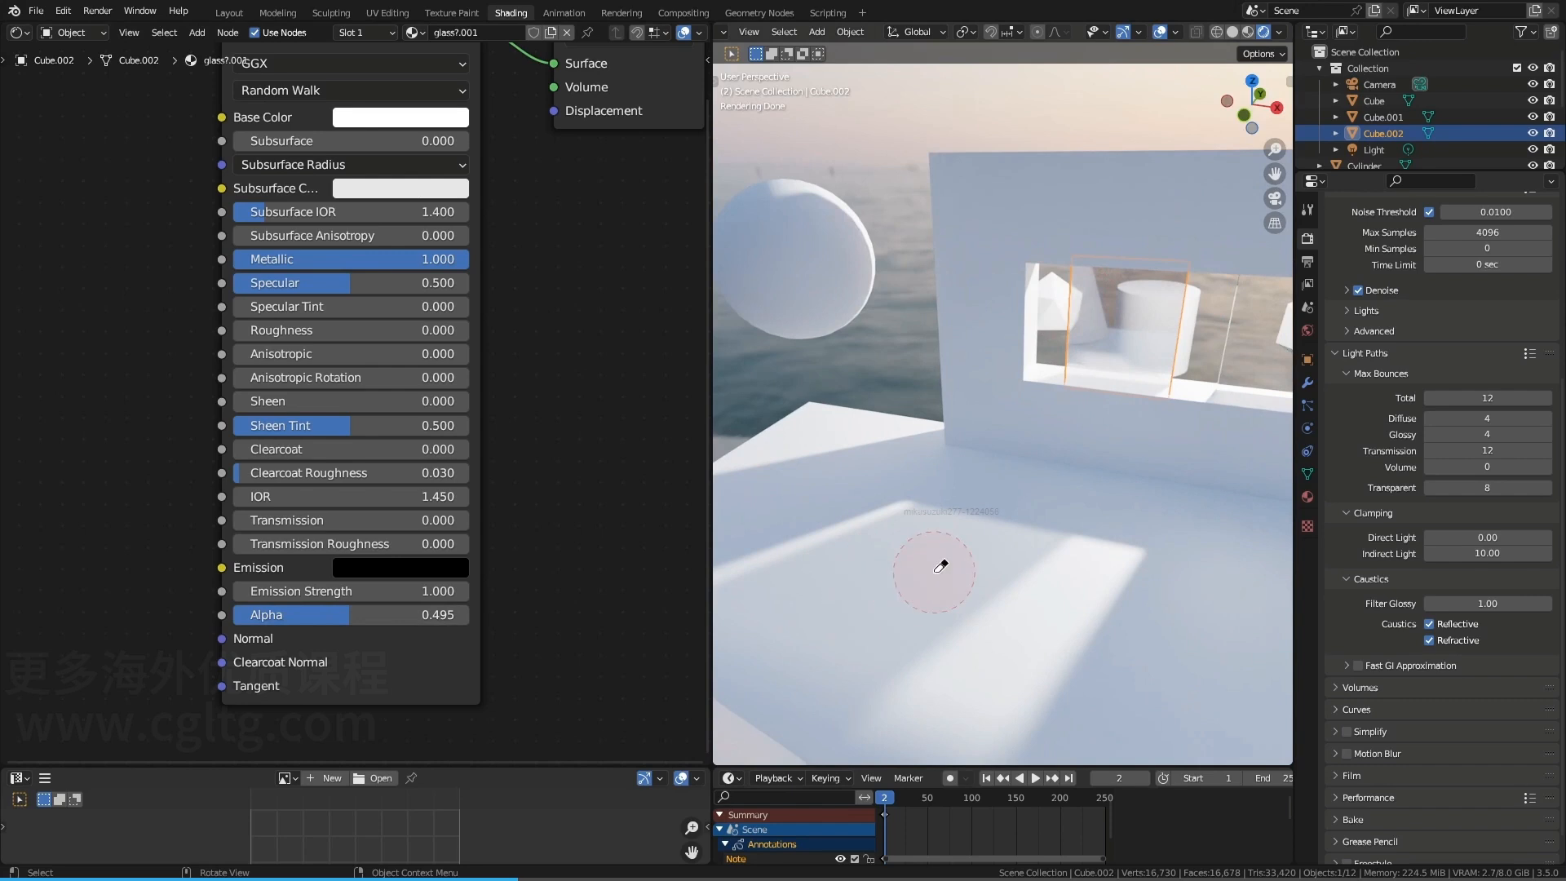
Move the Principled BSDF away from the Material Output and add an Add Shader node in the gap between them
middle_click_drag(485, 390, 473, 458)
scroll(472, 449, "down", 1)
left_click_drag(384, 101, 208, 111)
key("shift+a")
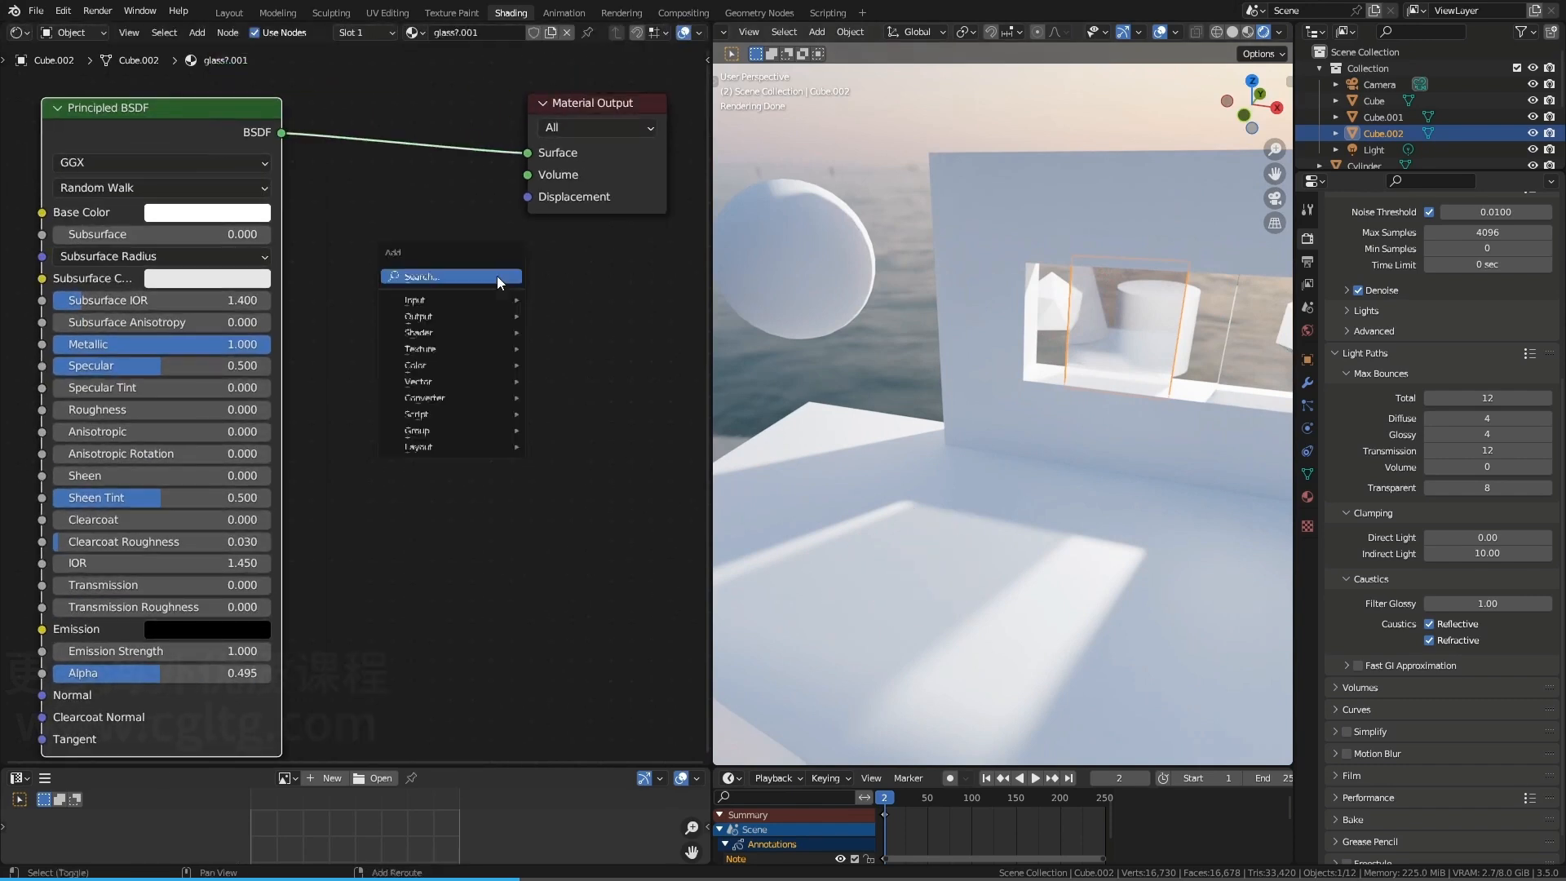
left_click(496, 276)
type("ad")
left_click(556, 302)
left_click(431, 303)
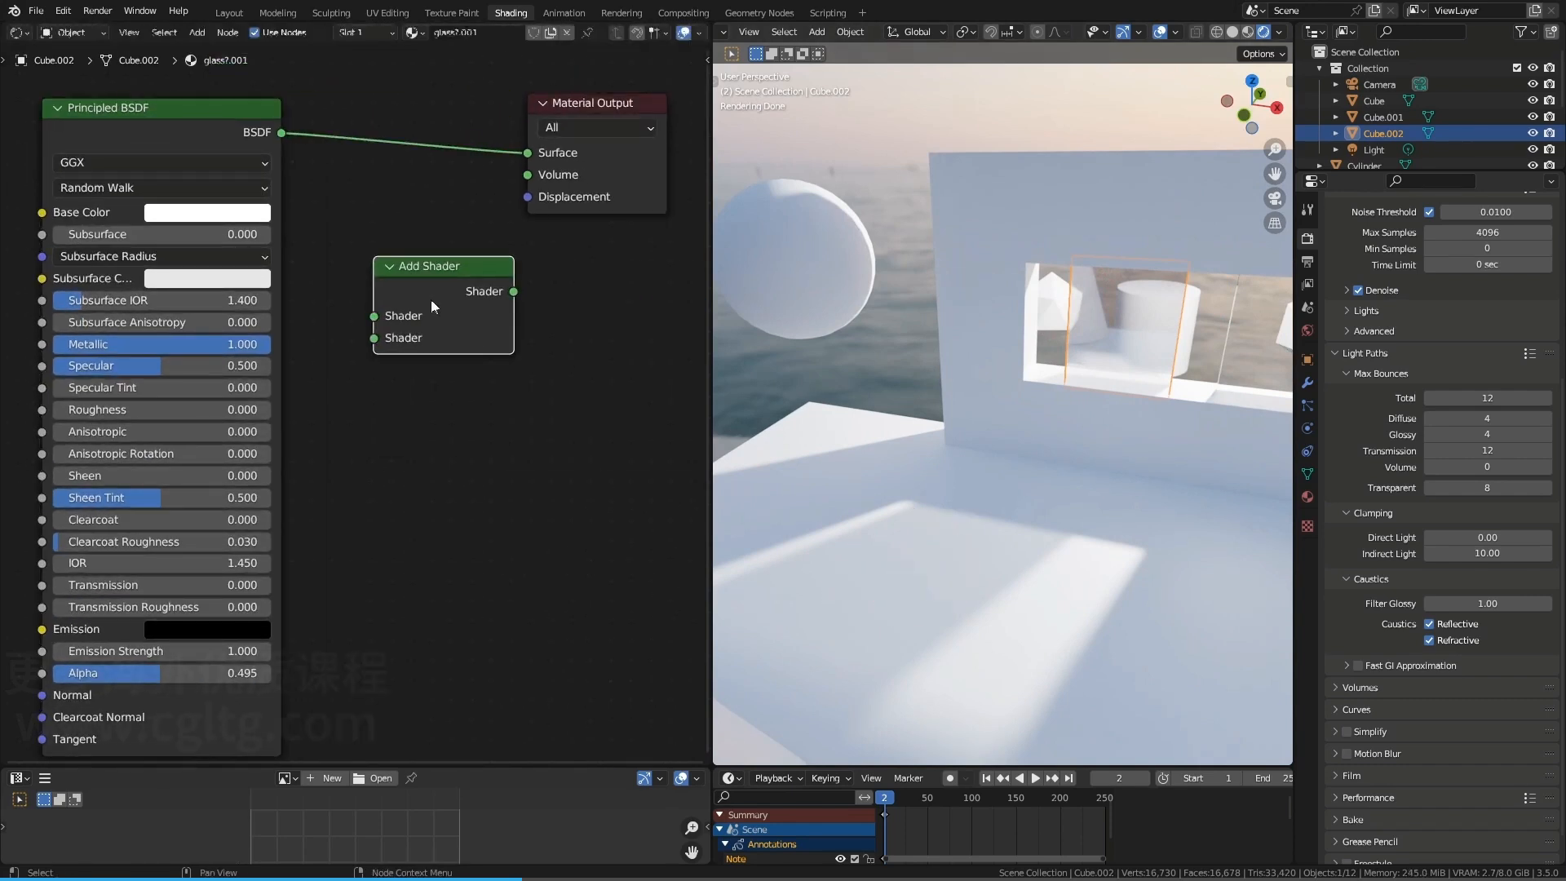
Raise the Principled BSDF's Alpha so the mirror pane is fully opaque
middle_click_drag(419, 486, 568, 407)
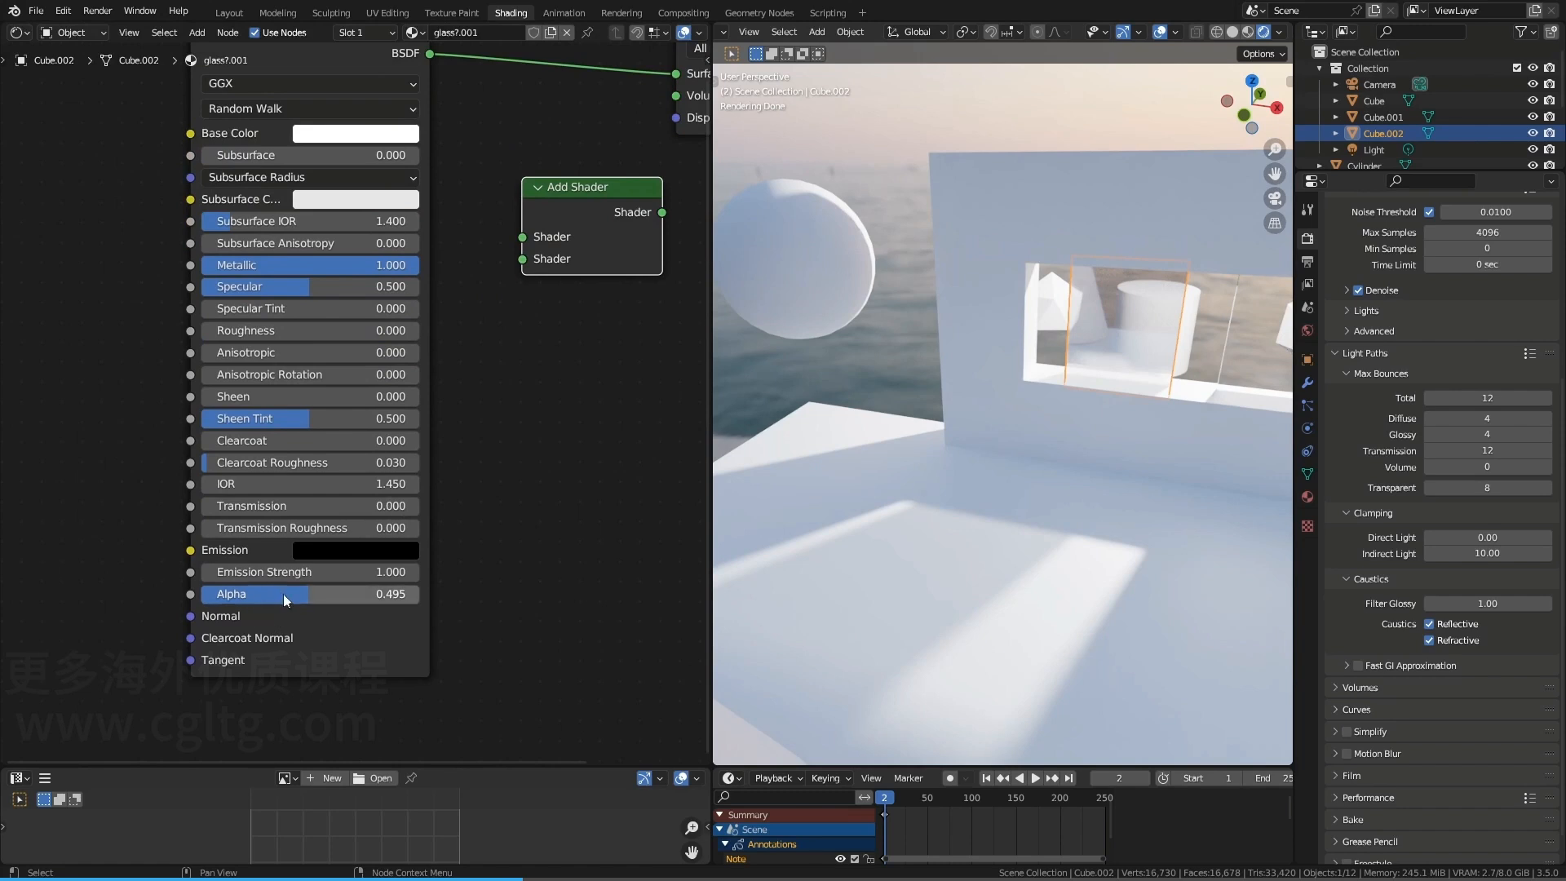
left_click_drag(246, 597, 383, 596)
middle_click_drag(536, 308, 513, 567)
Add a Transparent BSDF node above the Principled BSDF
key("shift+a")
left_click(363, 142)
type("tra")
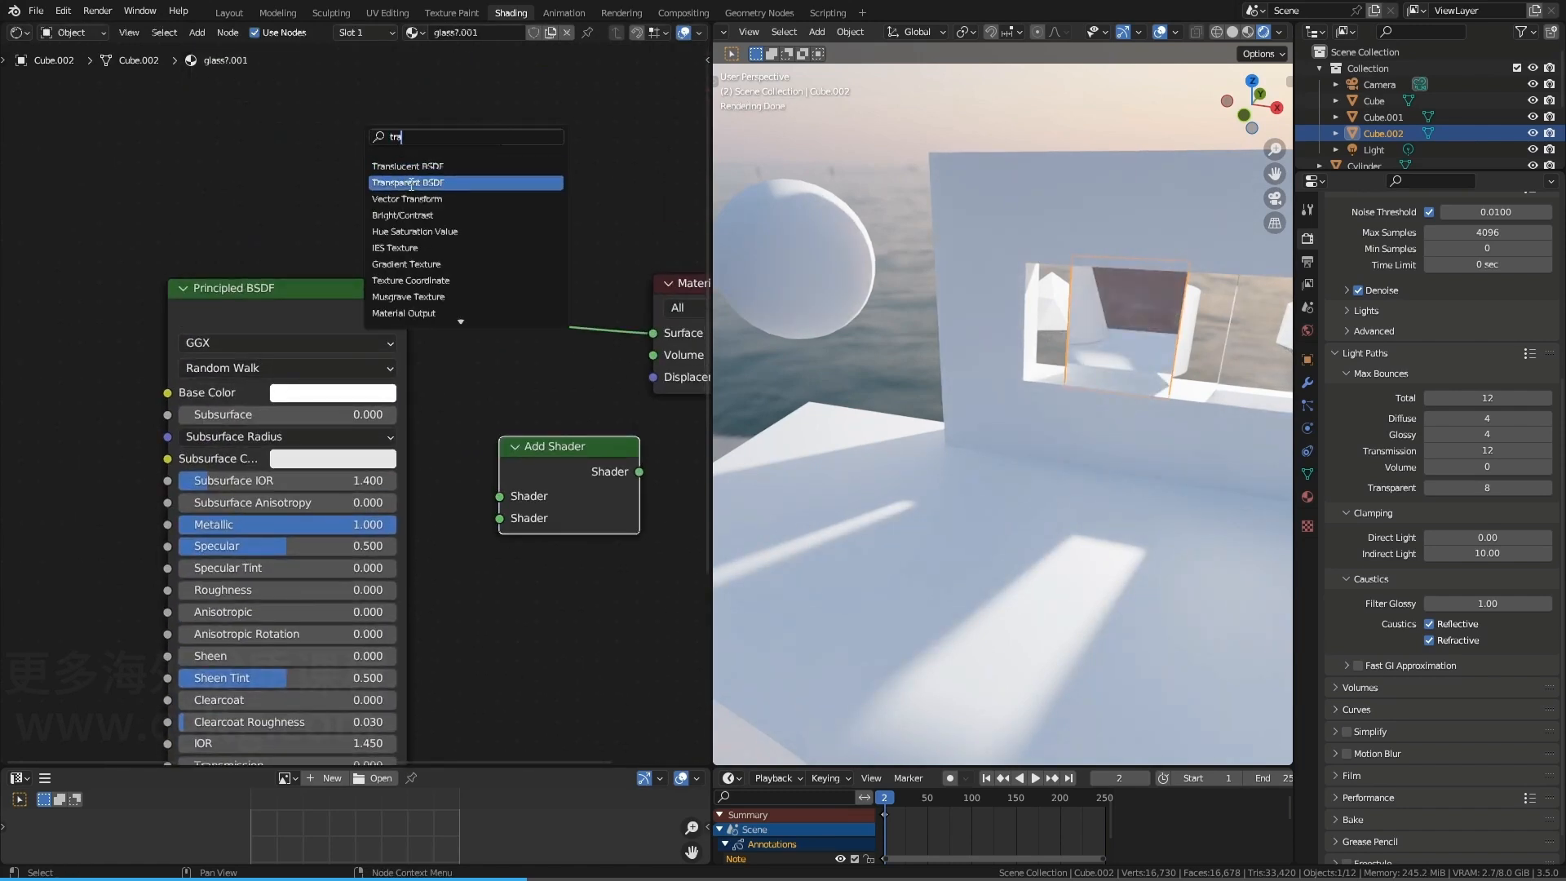
left_click(413, 182)
left_click(258, 207)
Place the Add Shader beside the Transparent BSDF and connect the Transparent BSDF to its first Shader input
left_click(566, 468)
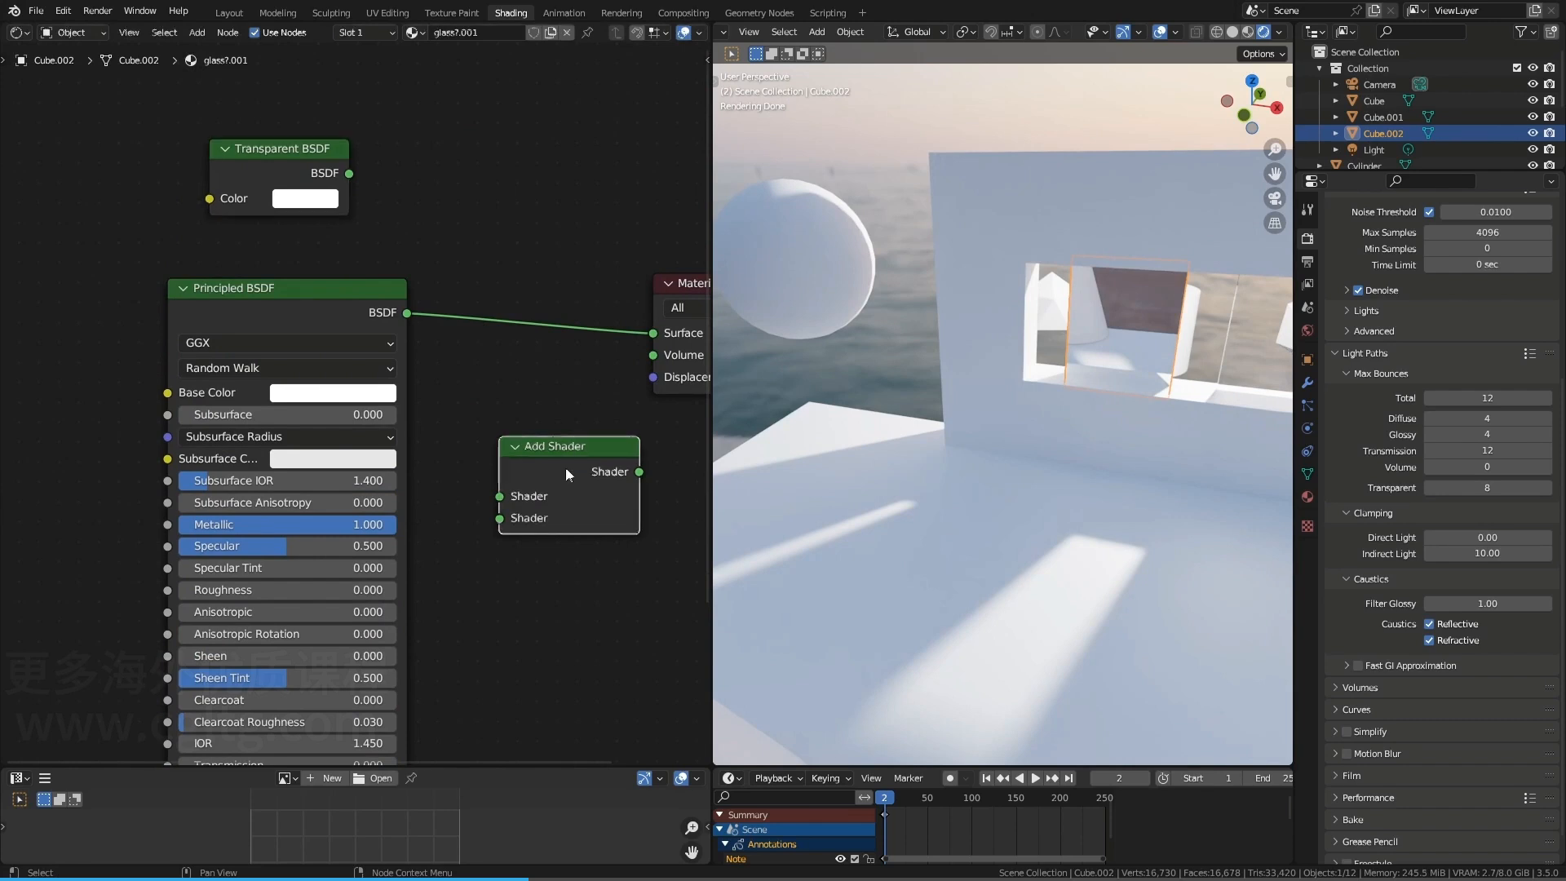
left_click_drag(566, 467, 531, 187)
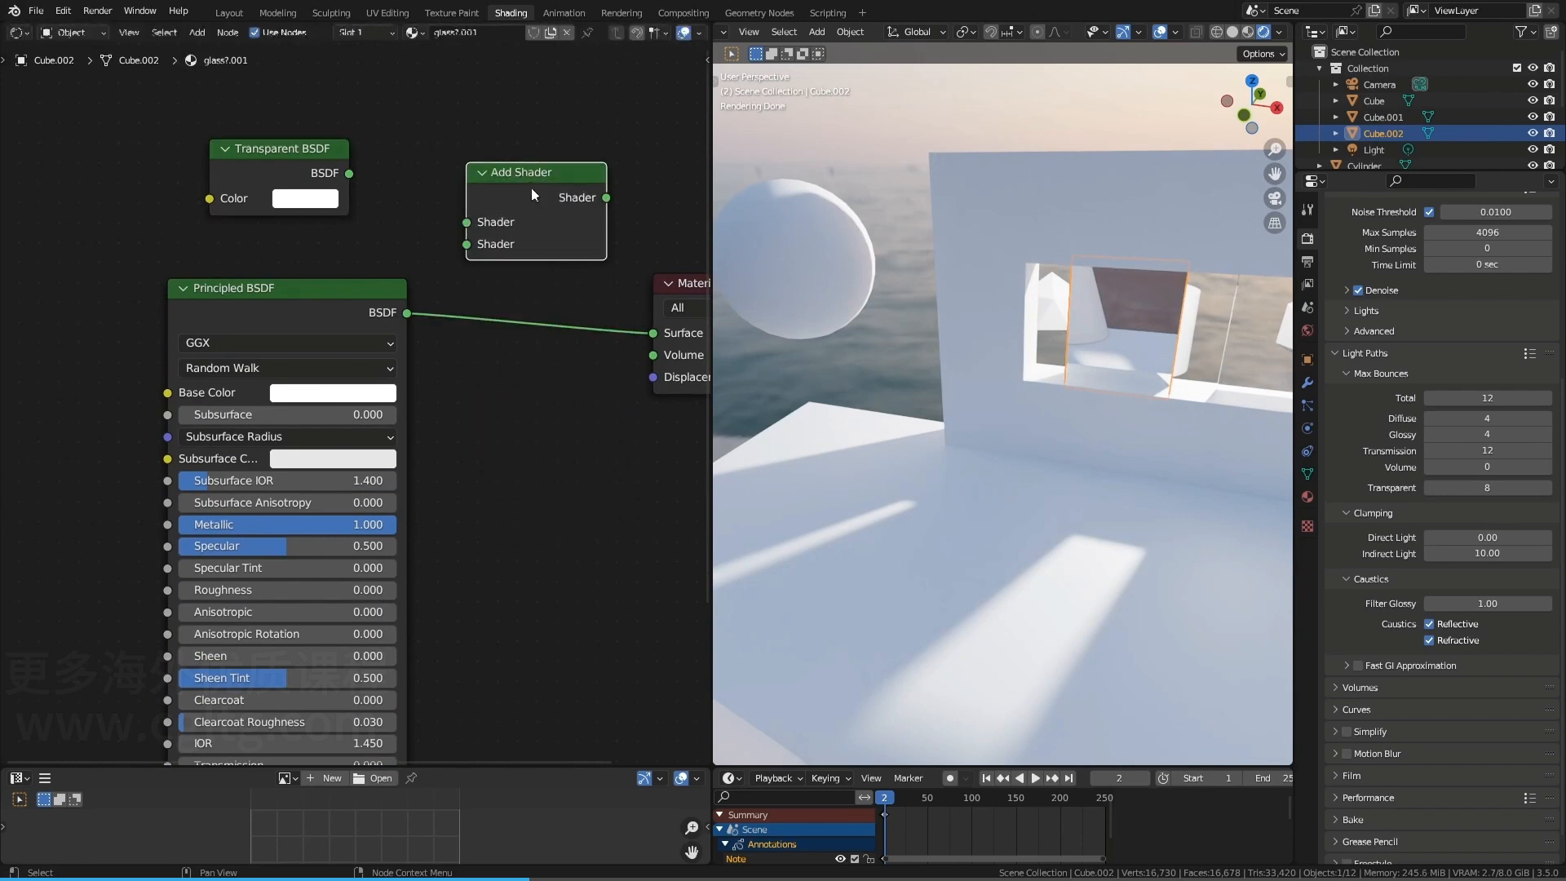
left_click(448, 243)
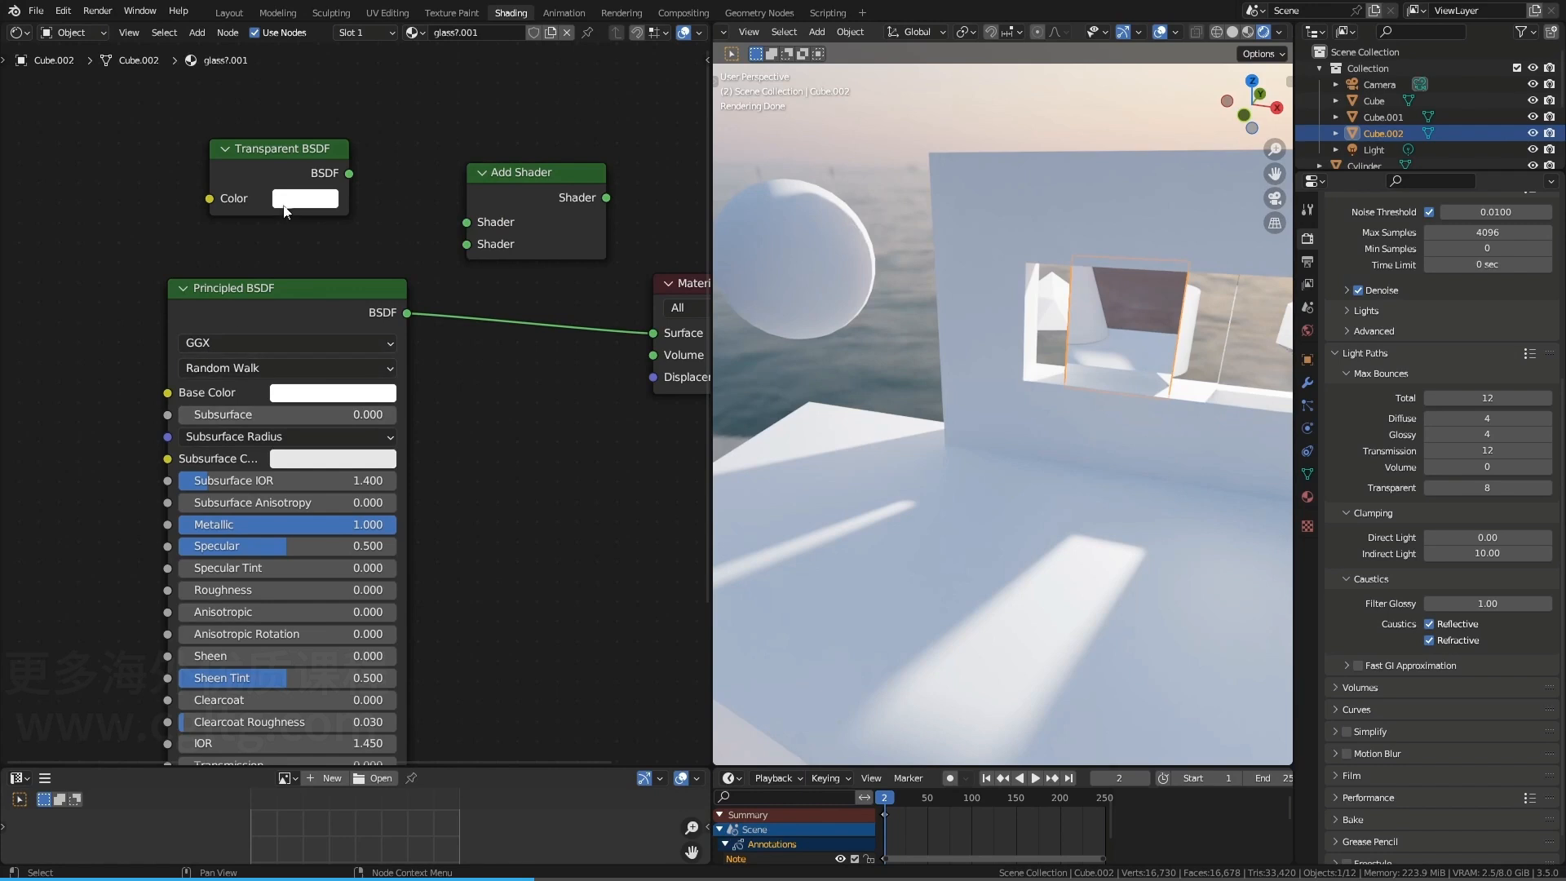
left_click_drag(350, 173, 465, 222)
middle_click_drag(357, 221, 309, 245)
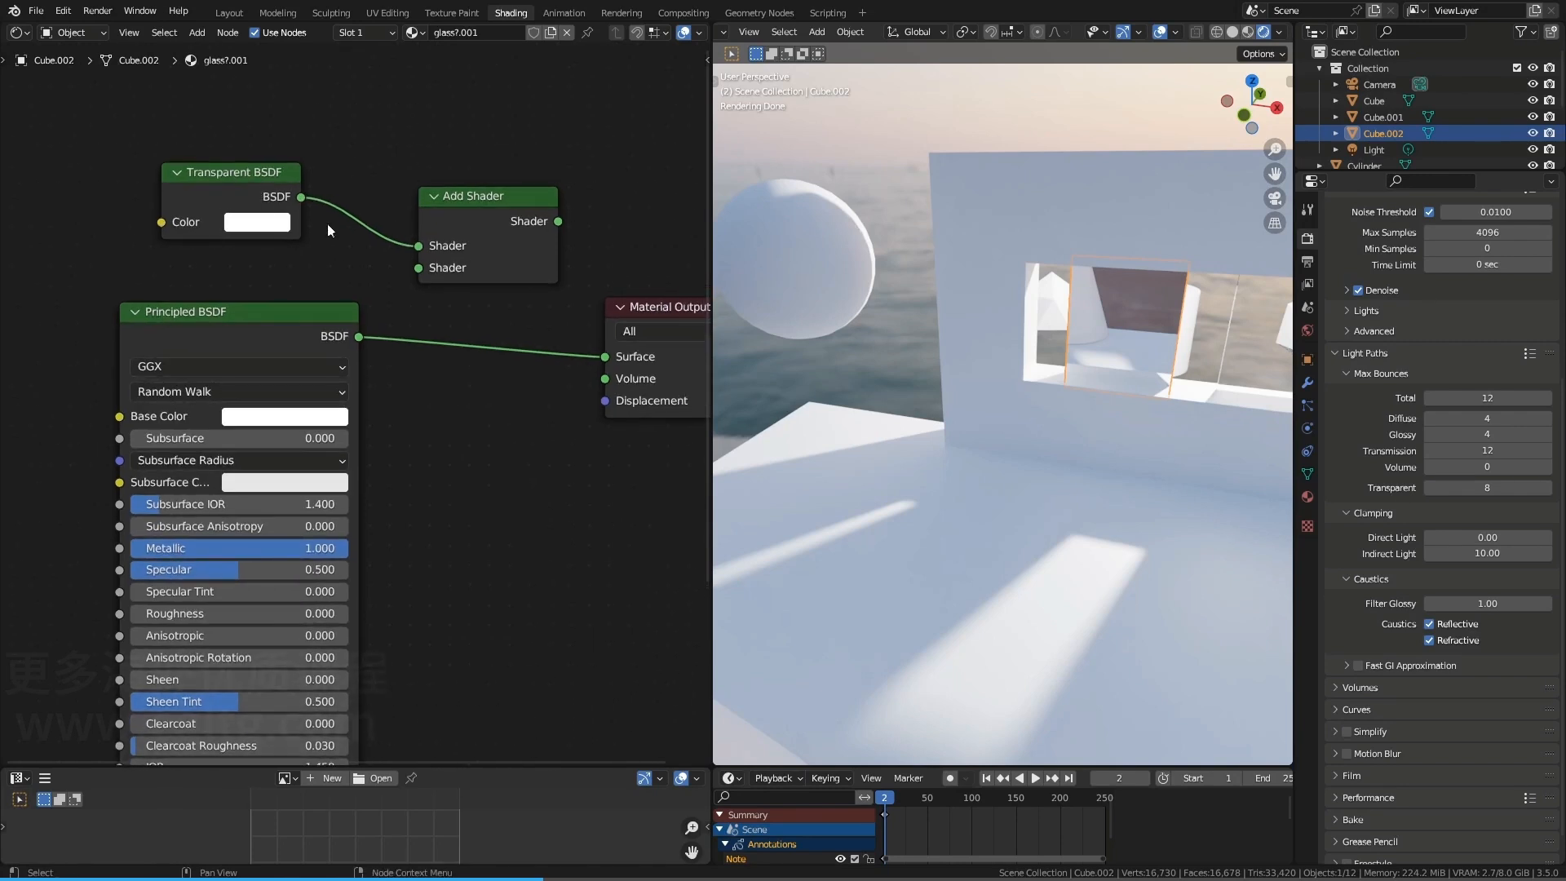
Assign the existing material glass?.001 to the sphere beside the wall
middle_click_drag(840, 336, 903, 371, "shift")
scroll(902, 370, "up", 1)
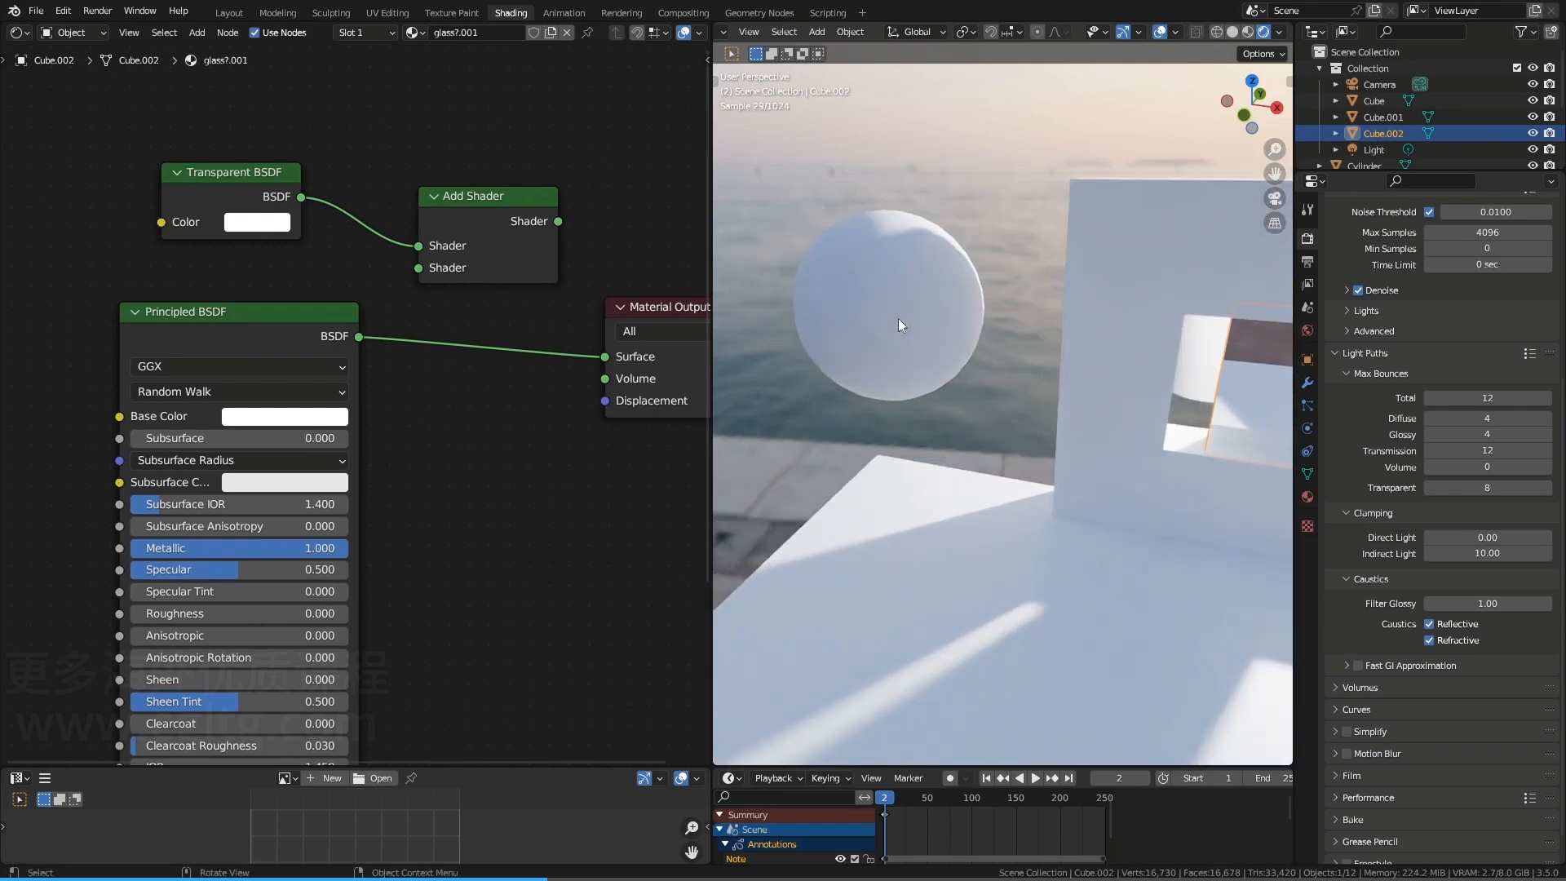
left_click(899, 319)
left_click(337, 33)
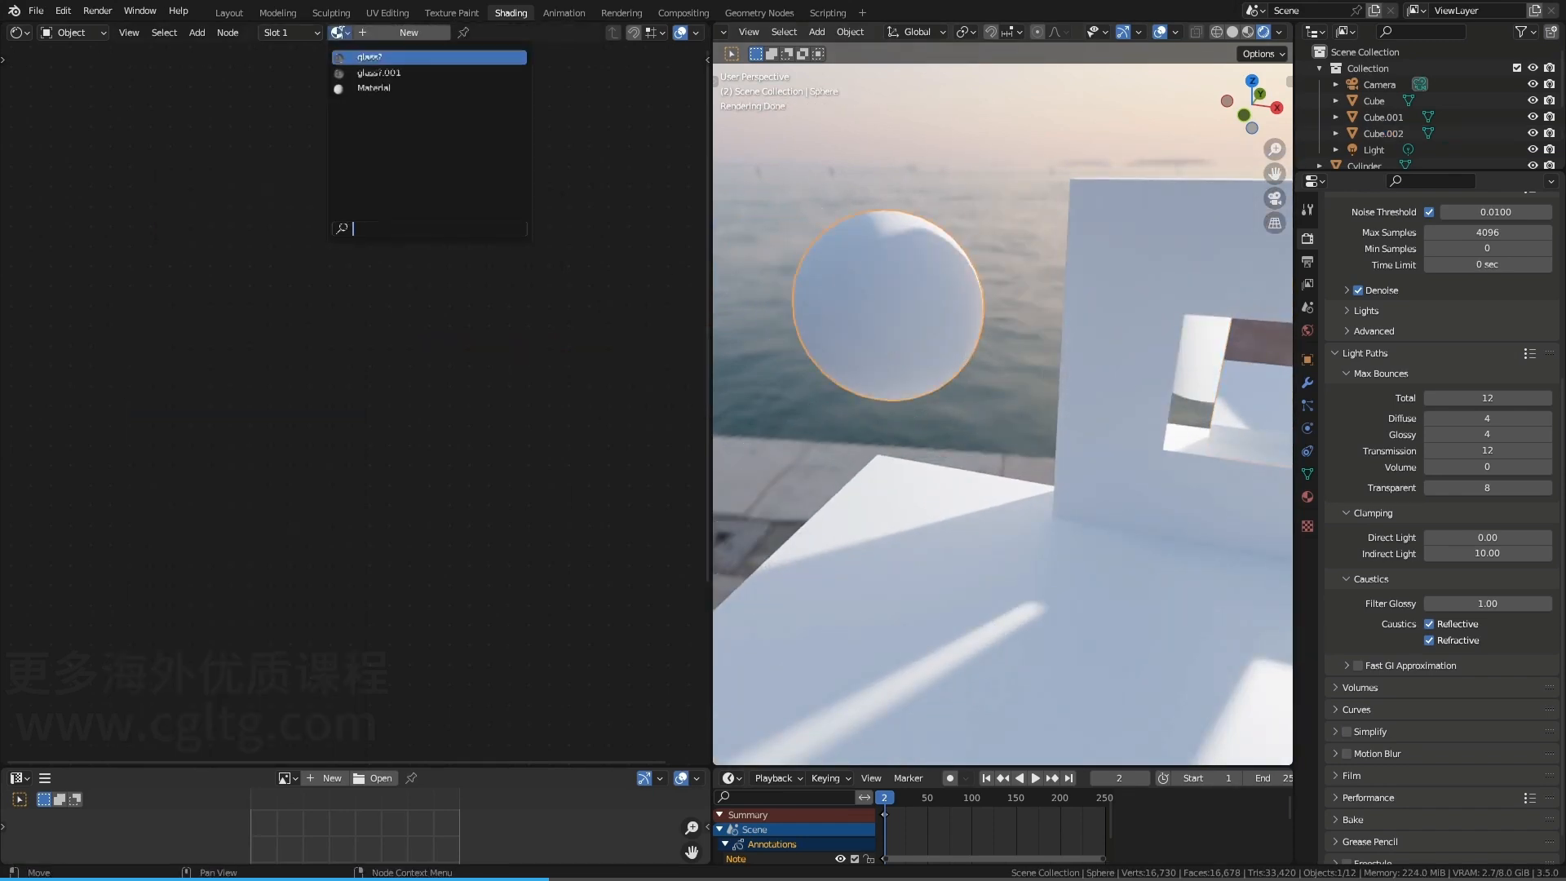
left_click(367, 70)
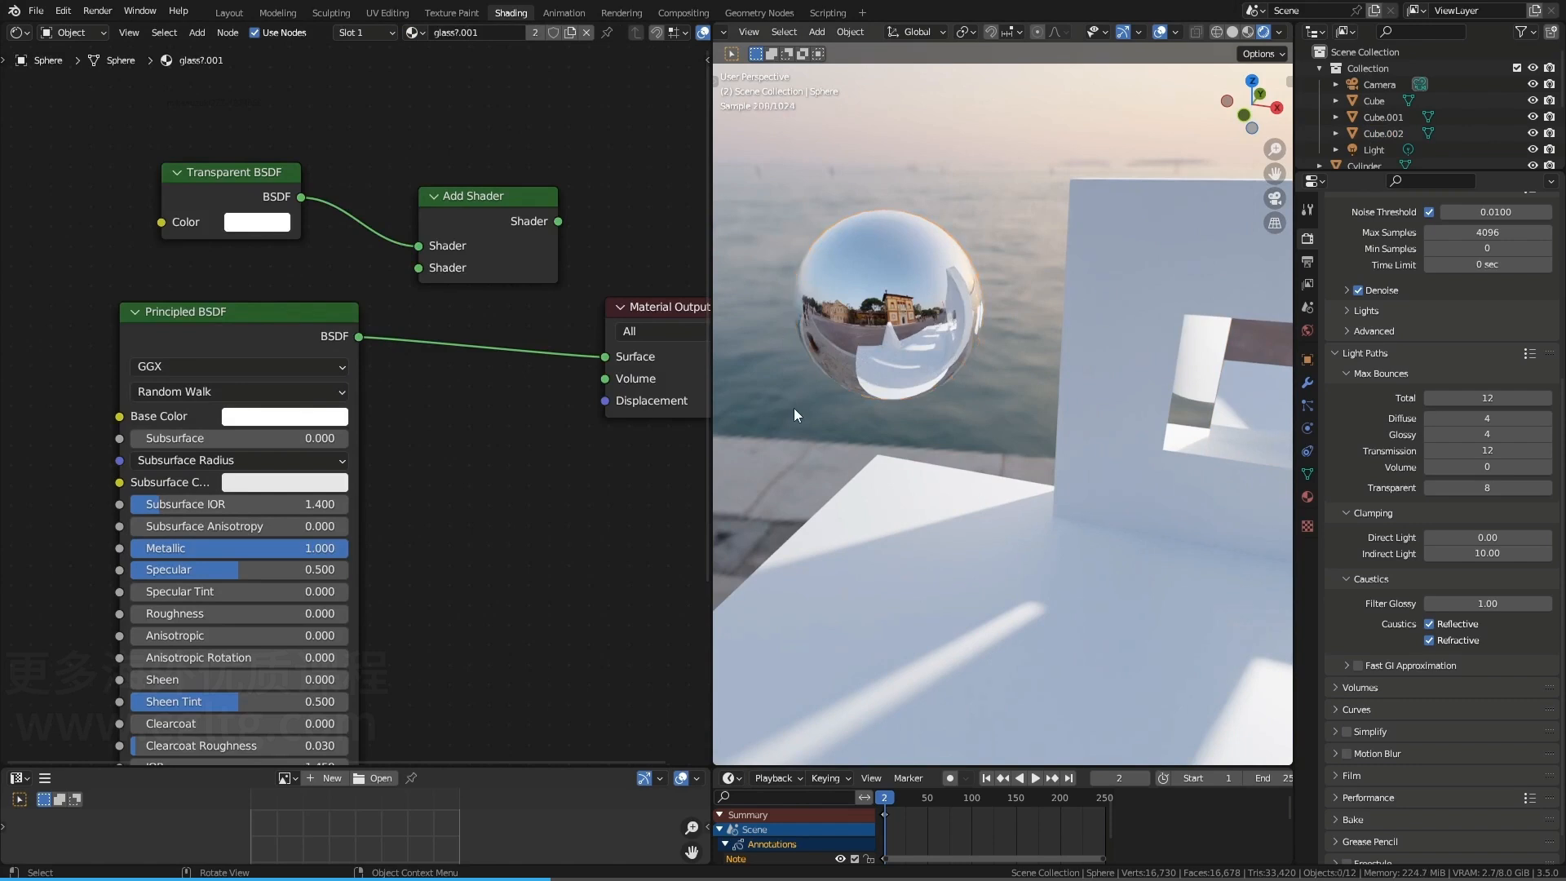
Preview the Transparent and Principled shaders individually on the sphere and darken the Principled BSDF's Base Color to dark grey
left_click(288, 211, "ctrl+shift")
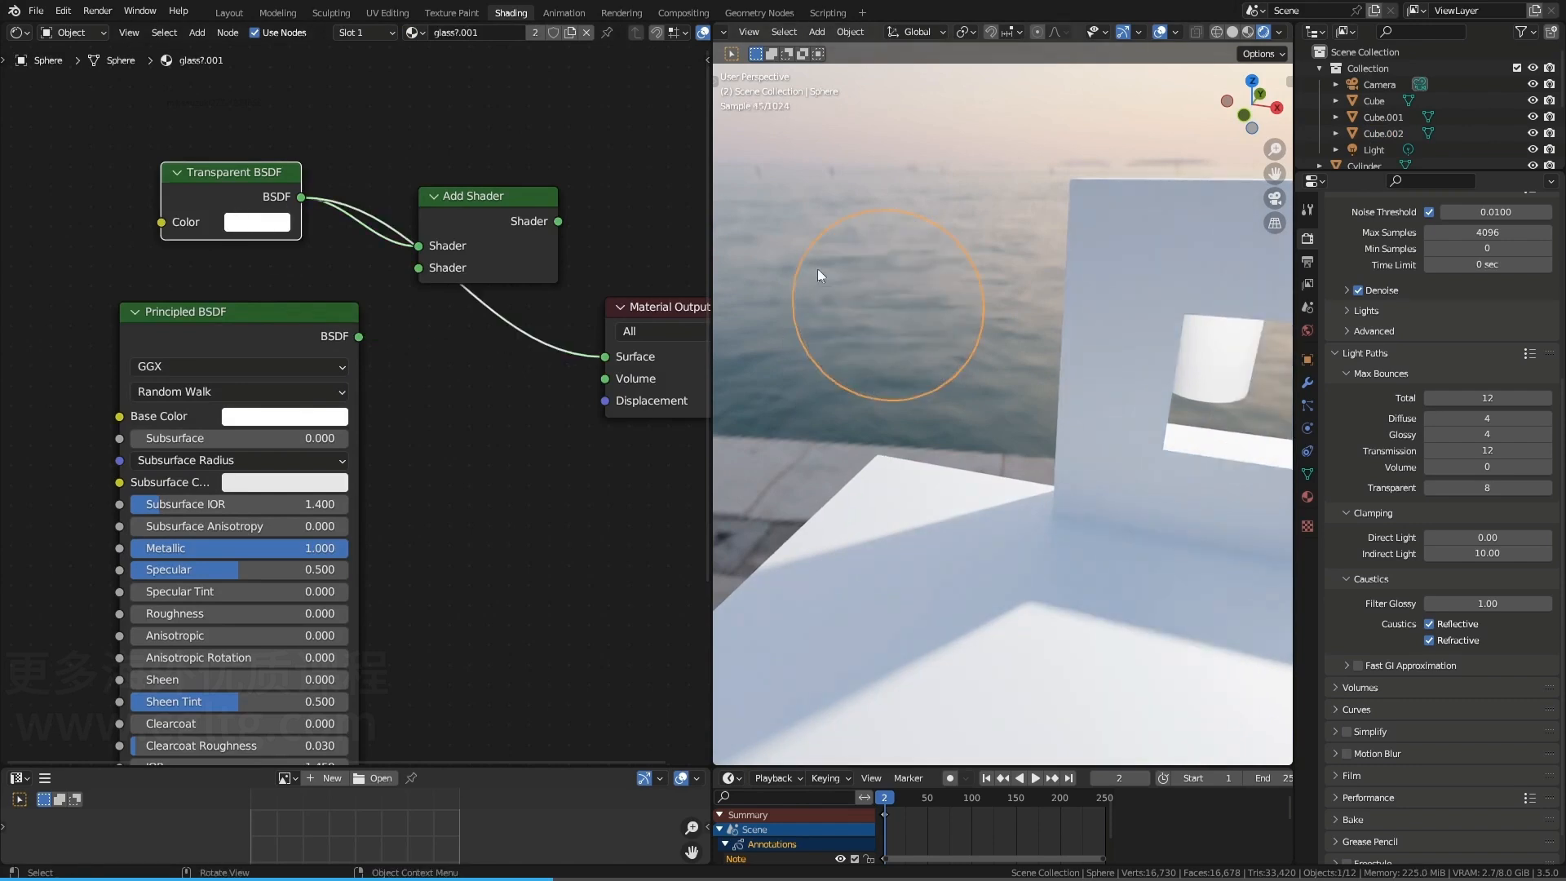
left_click(301, 328, "ctrl+shift")
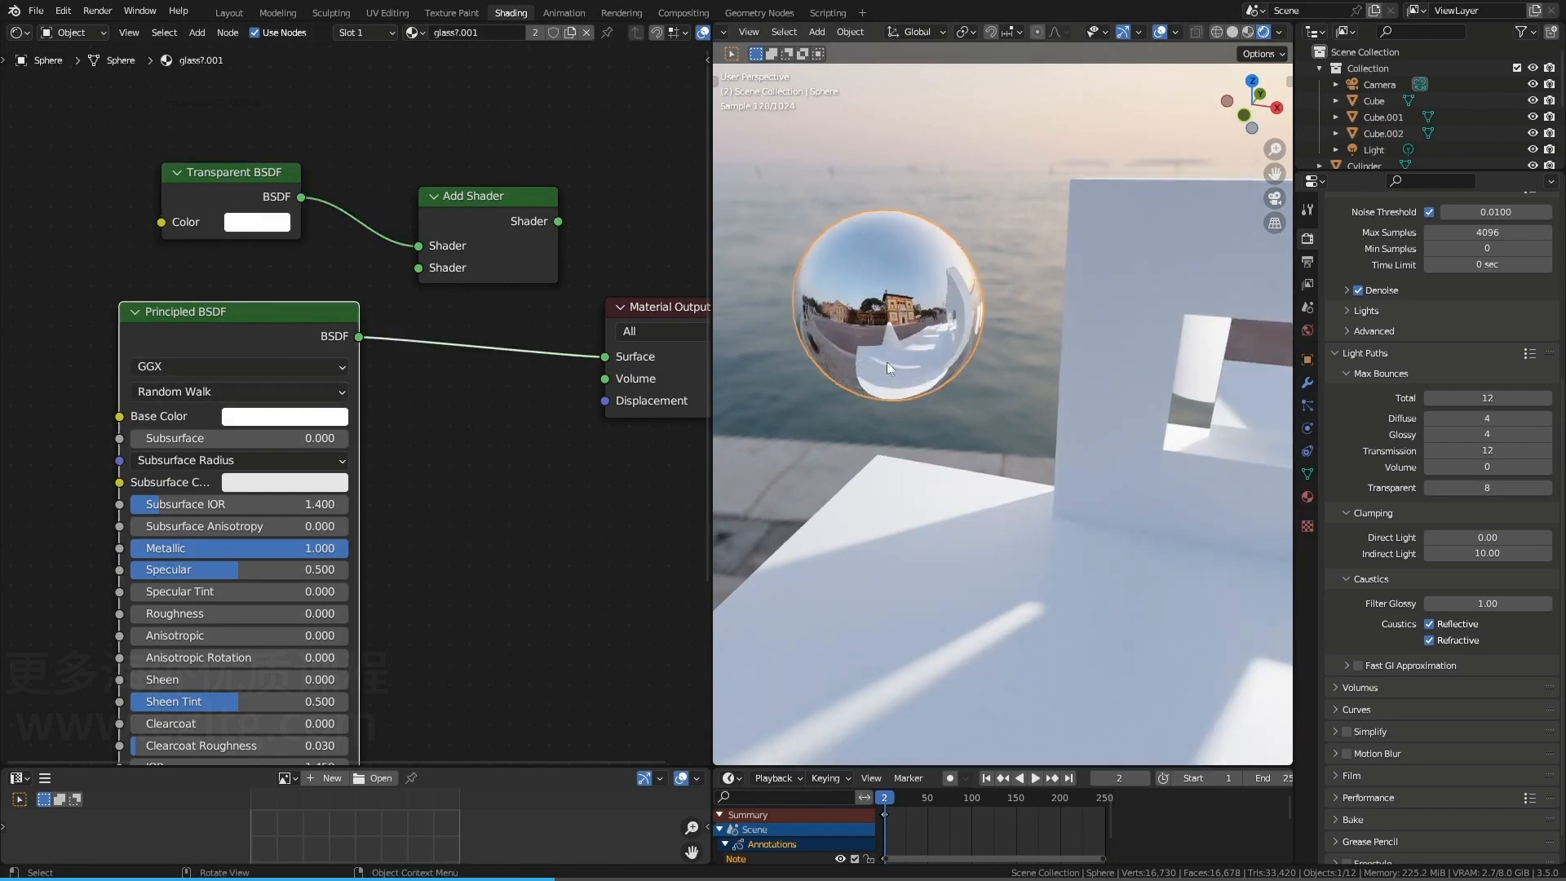
left_click(302, 415)
left_click_drag(392, 169, 394, 239)
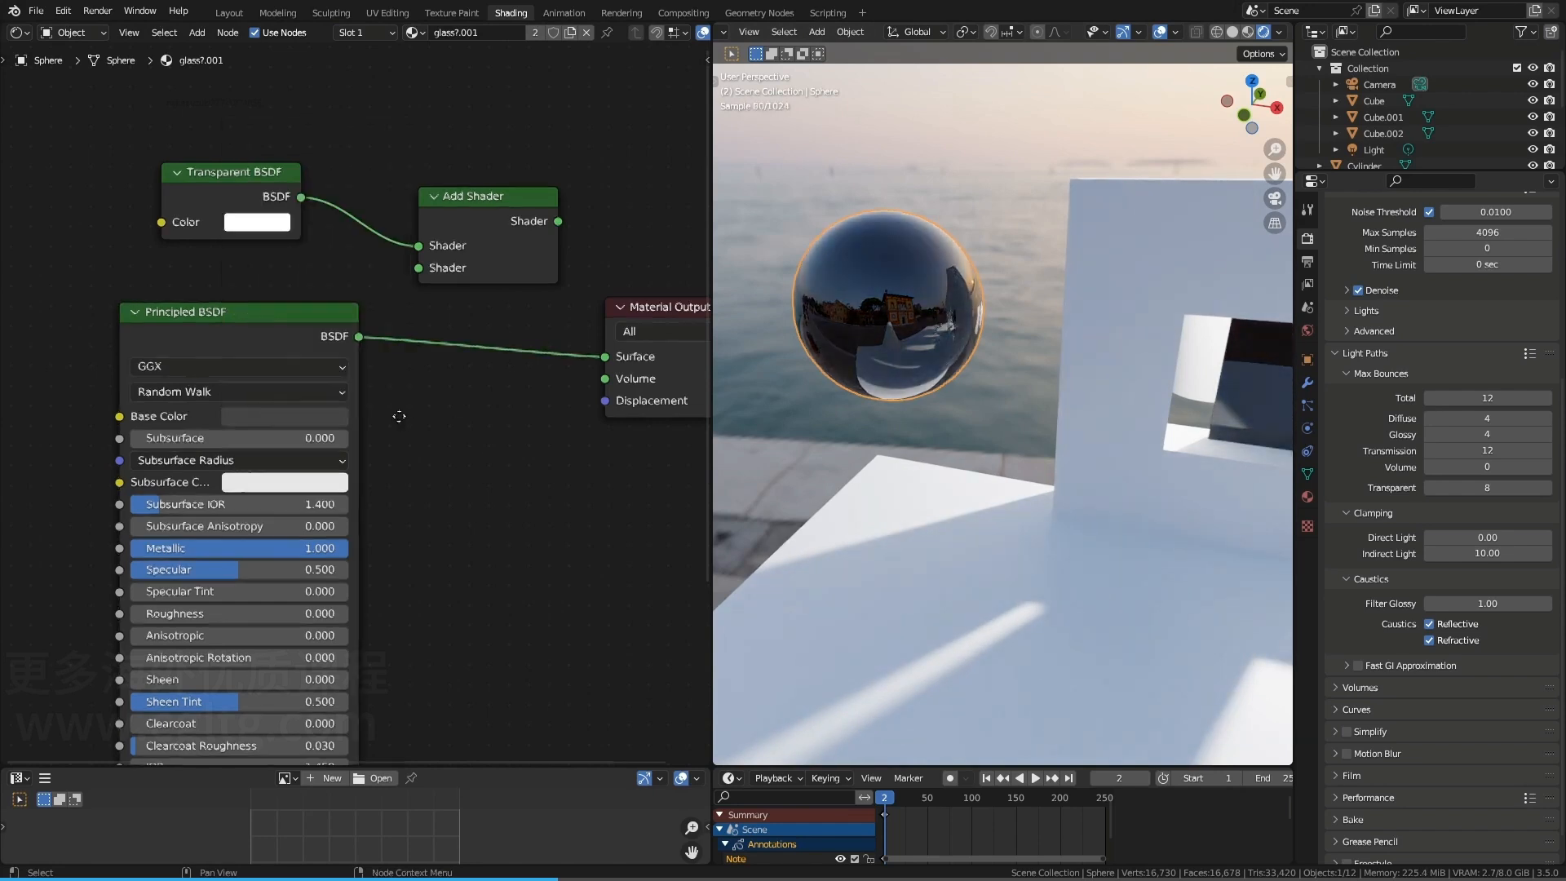
Rearrange the Principled BSDF and Add Shader nodes so they sit clear of each other around the Transparent BSDF
middle_click_drag(295, 328, 384, 352)
left_click_drag(383, 352, 332, 372)
left_click_drag(560, 228, 526, 243)
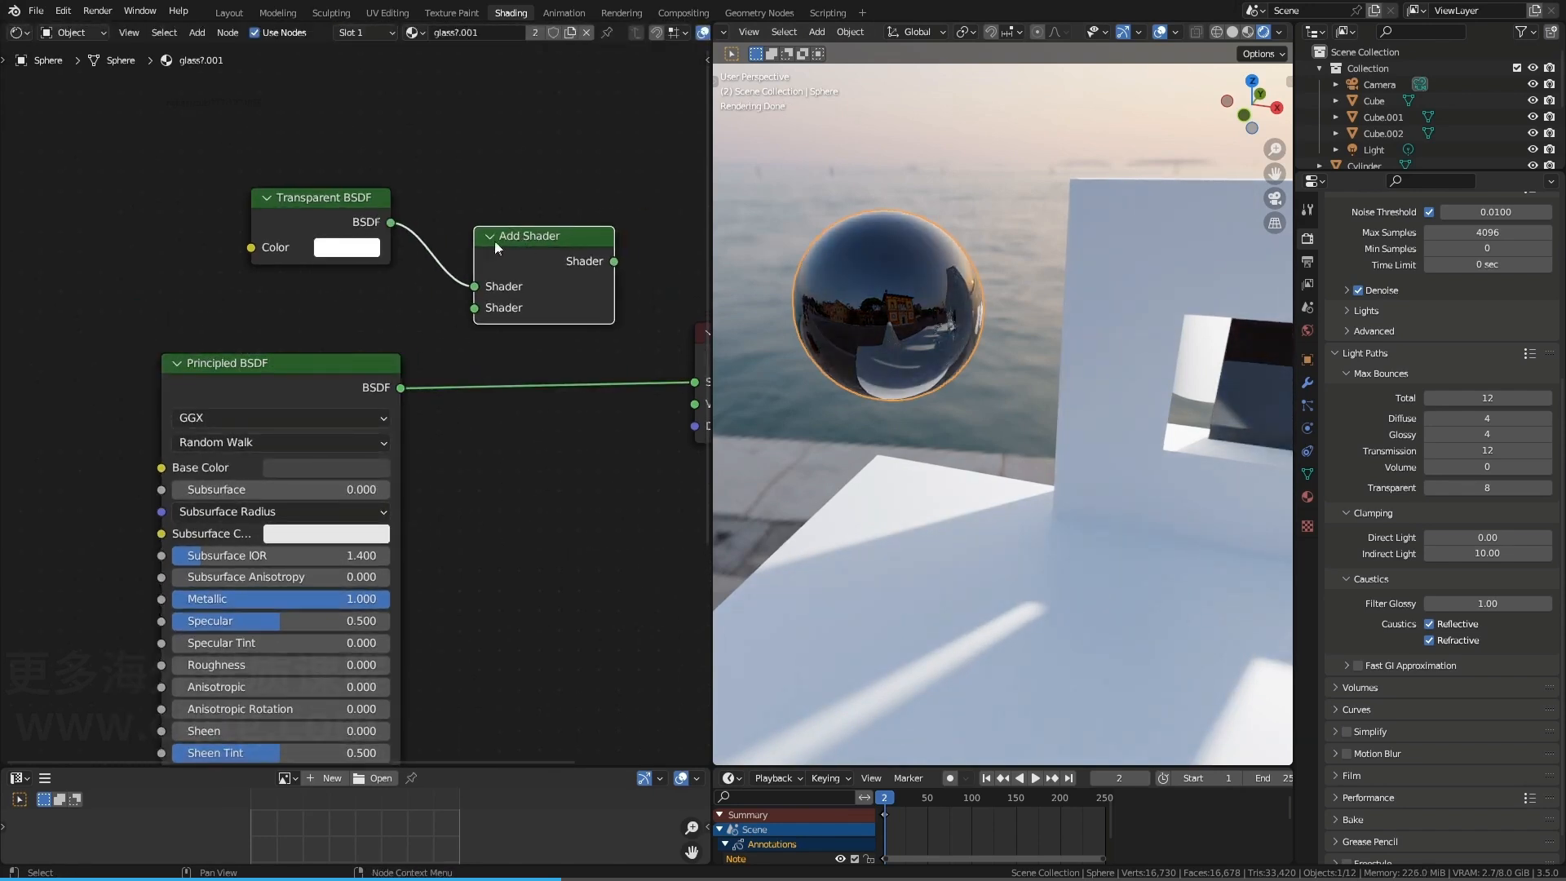
Compare the sphere with only the Principled BSDF and with only the Transparent BSDF as its surface
left_click(341, 207, "ctrl+shift")
left_click(346, 366, "ctrl+shift")
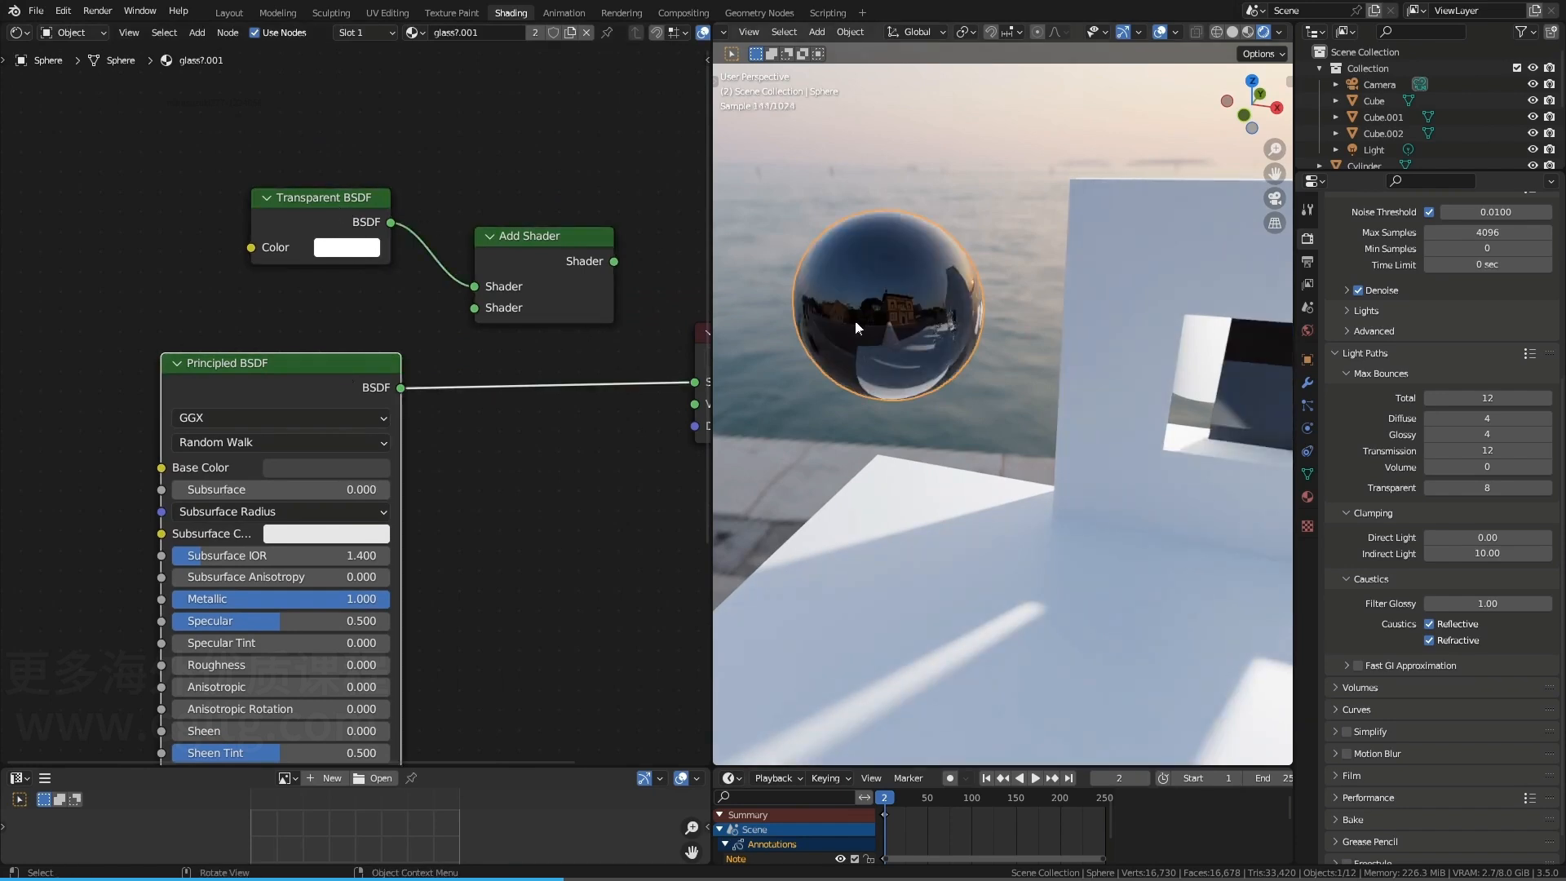
left_click(321, 208, "ctrl+shift")
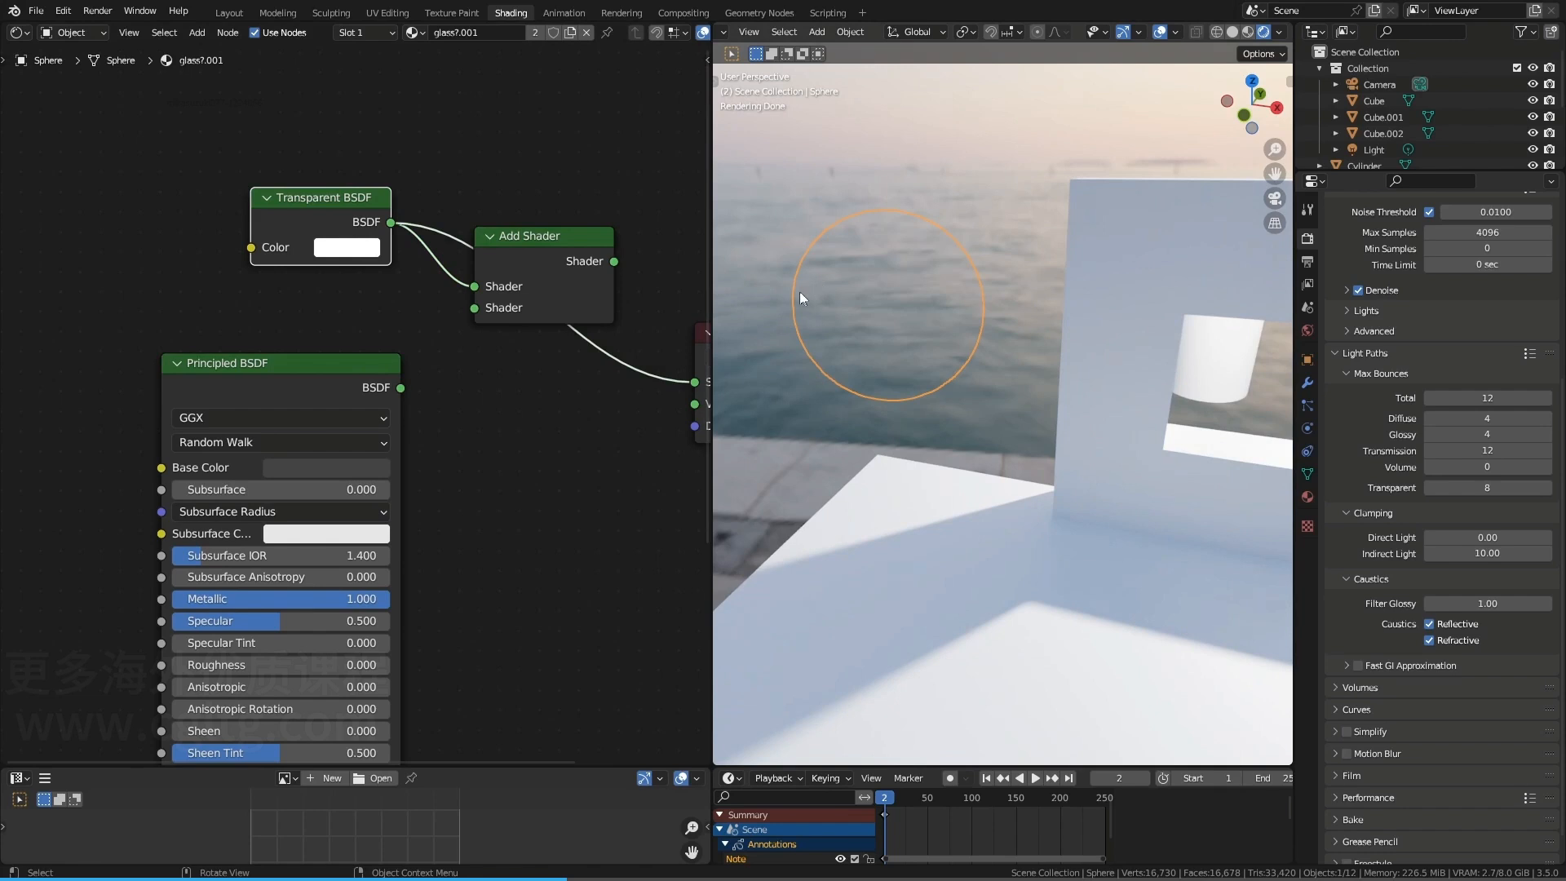
middle_click_drag(775, 270, 877, 276)
mouse_move(851, 216)
left_mouse_down()
mouse_move(791, 276)
mouse_move(827, 387)
mouse_move(999, 384)
mouse_move(935, 219)
mouse_move(966, 388)
mouse_move(813, 234)
left_mouse_up()
Connect the Principled BSDF to the Add Shader's second input and the Add Shader to the Material Output's Surface
left_click_drag(537, 251, 539, 257)
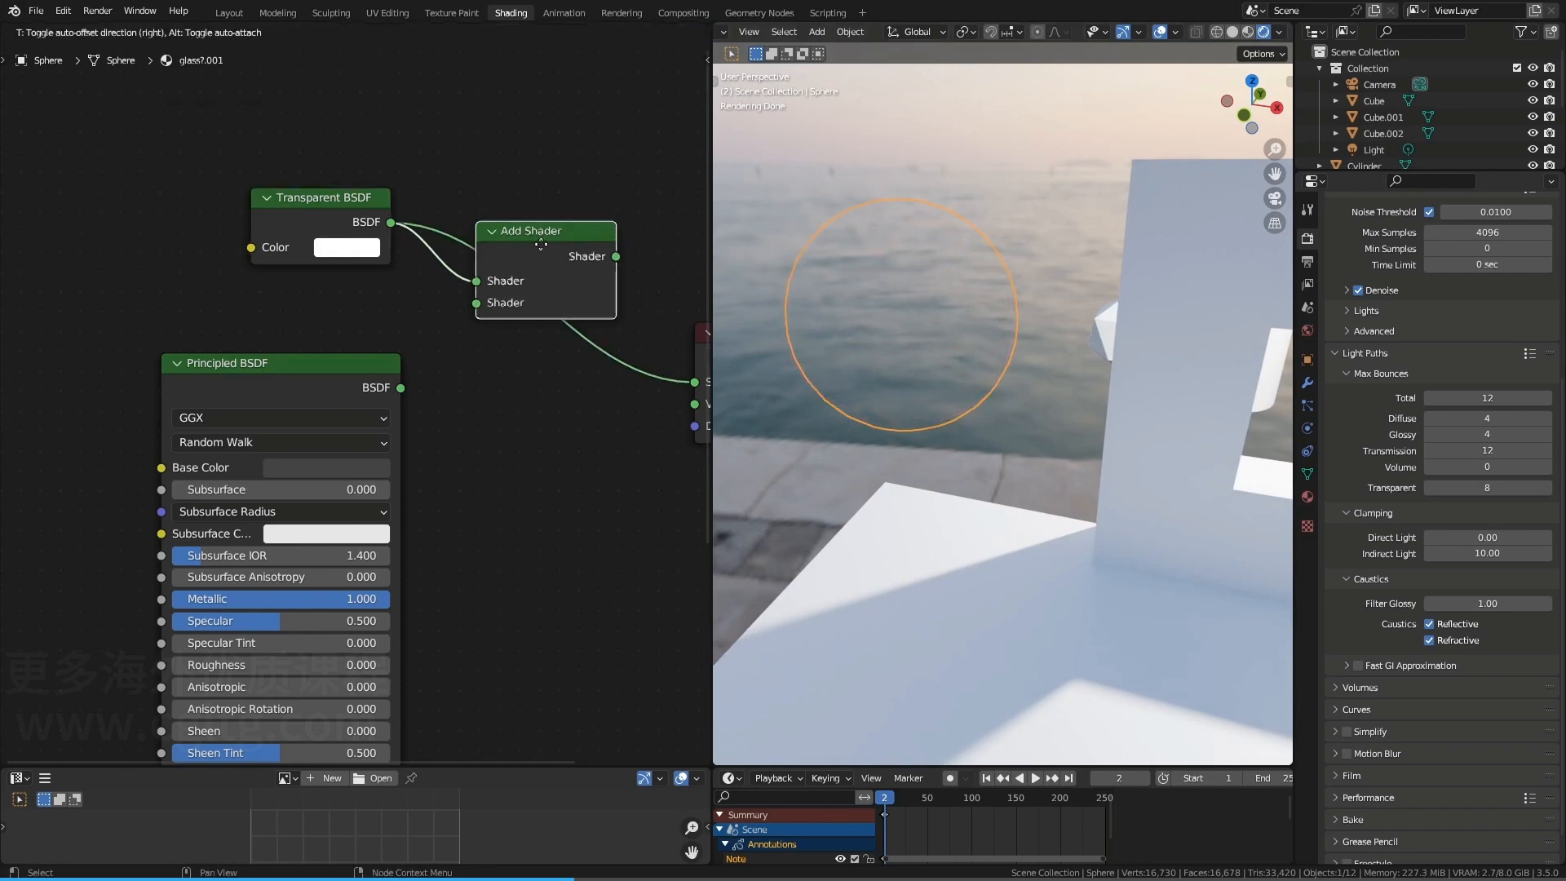
left_click_drag(400, 387, 476, 313)
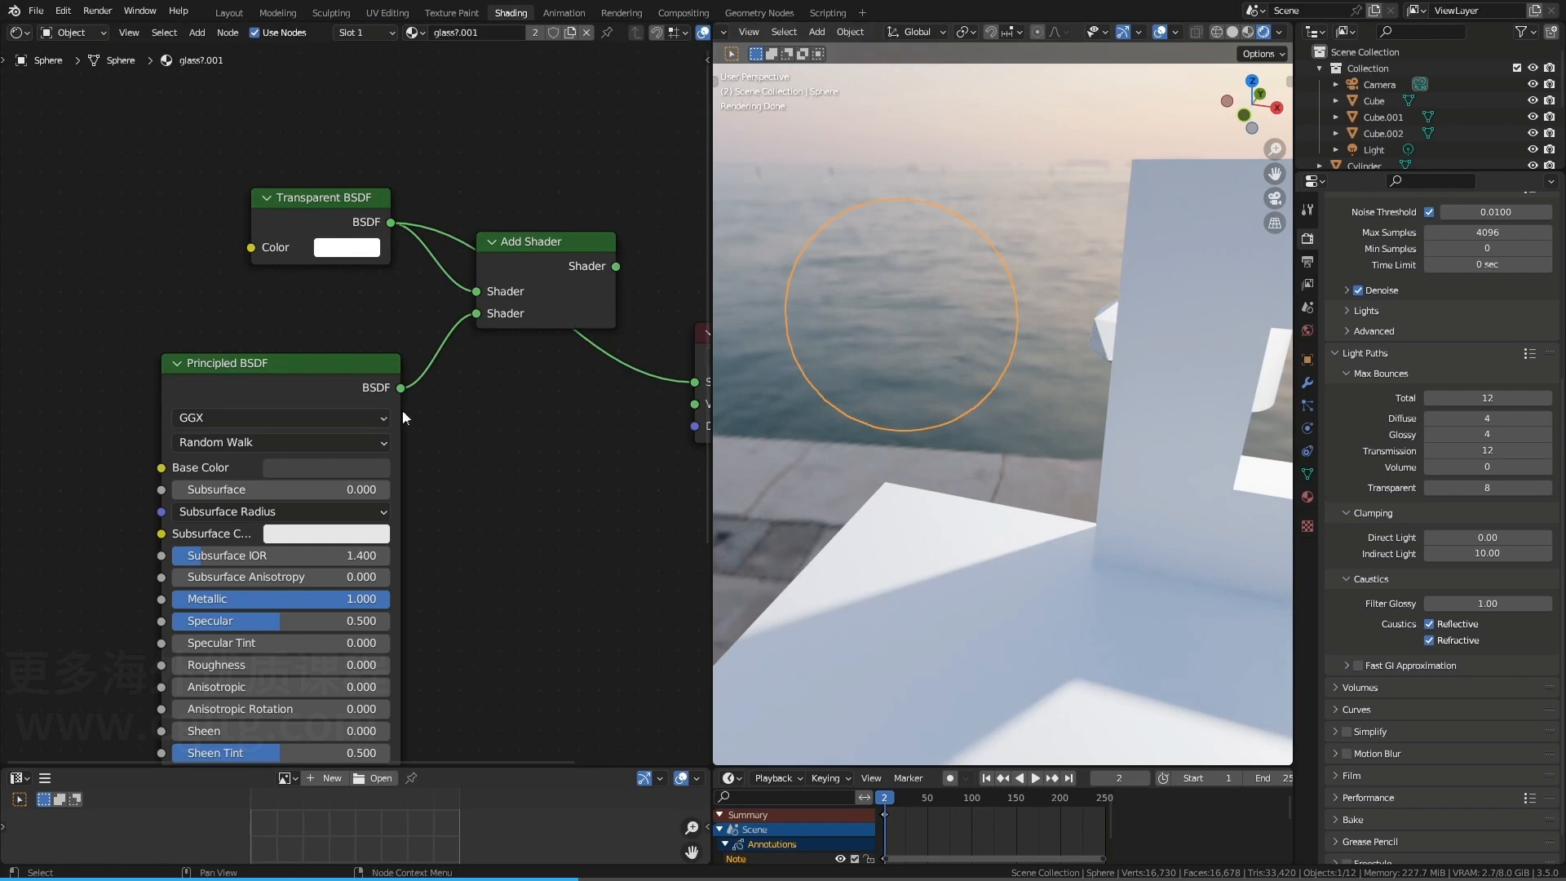
left_click(547, 256, "ctrl+shift")
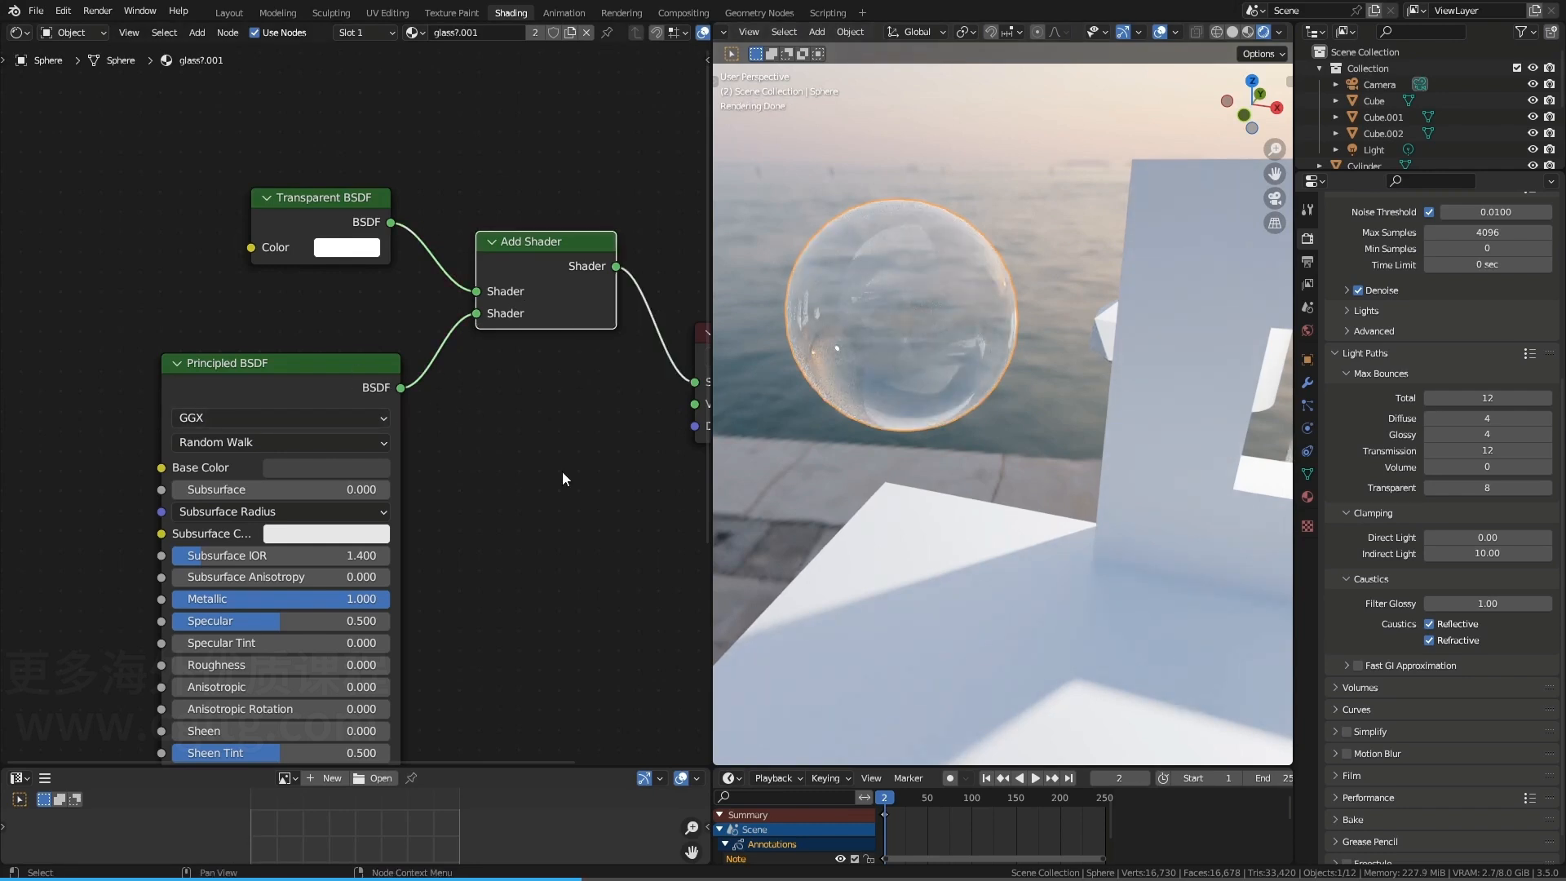
scroll(854, 410, "down", 3)
middle_click_drag(894, 442, 818, 410, "shift")
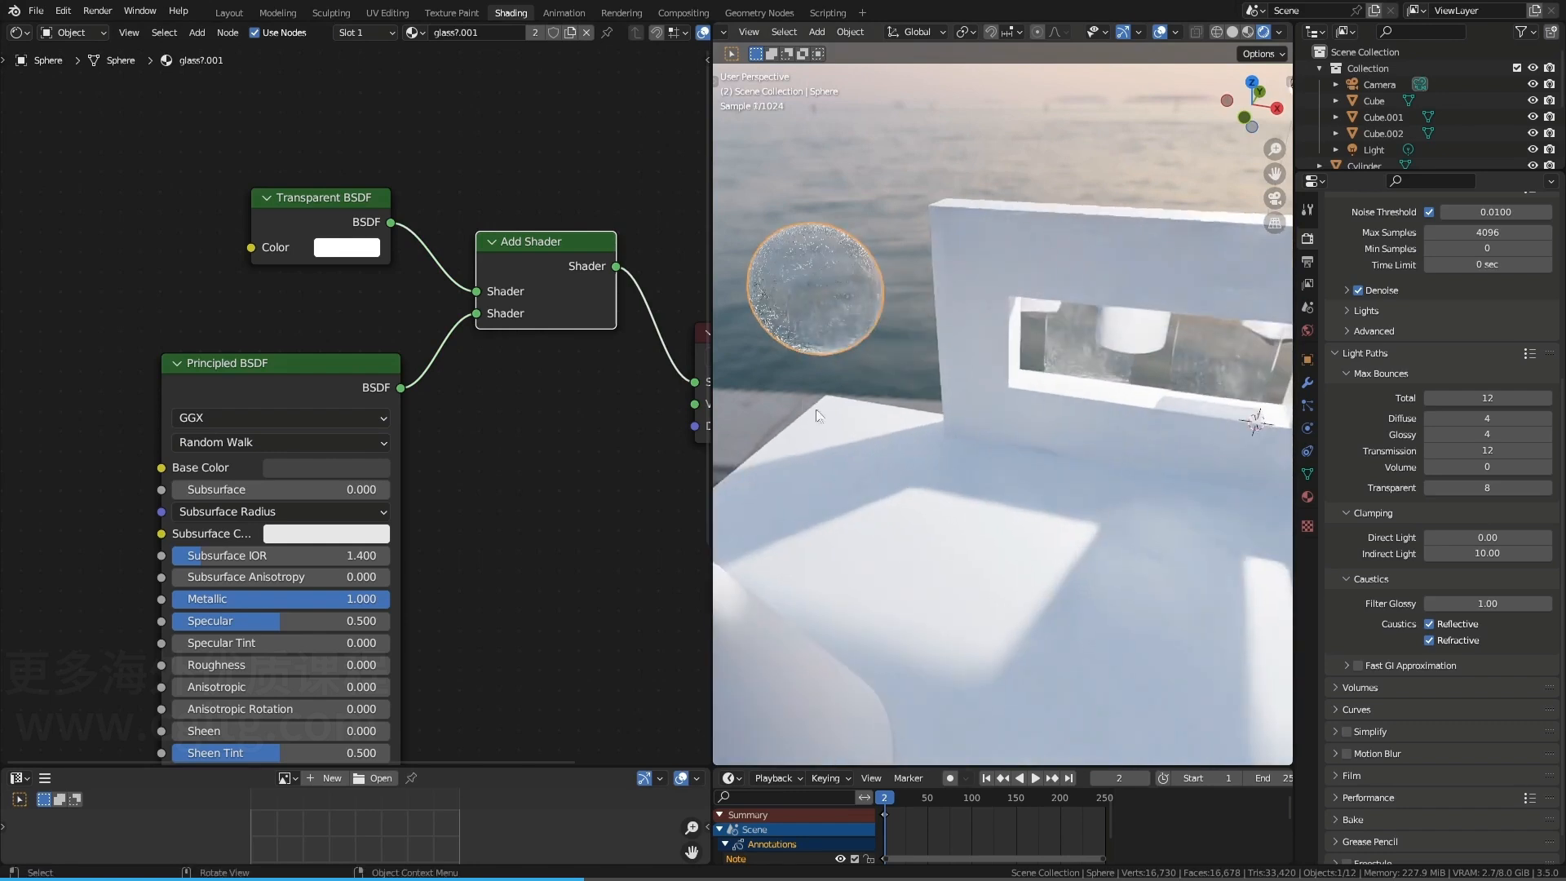
left_click(570, 372)
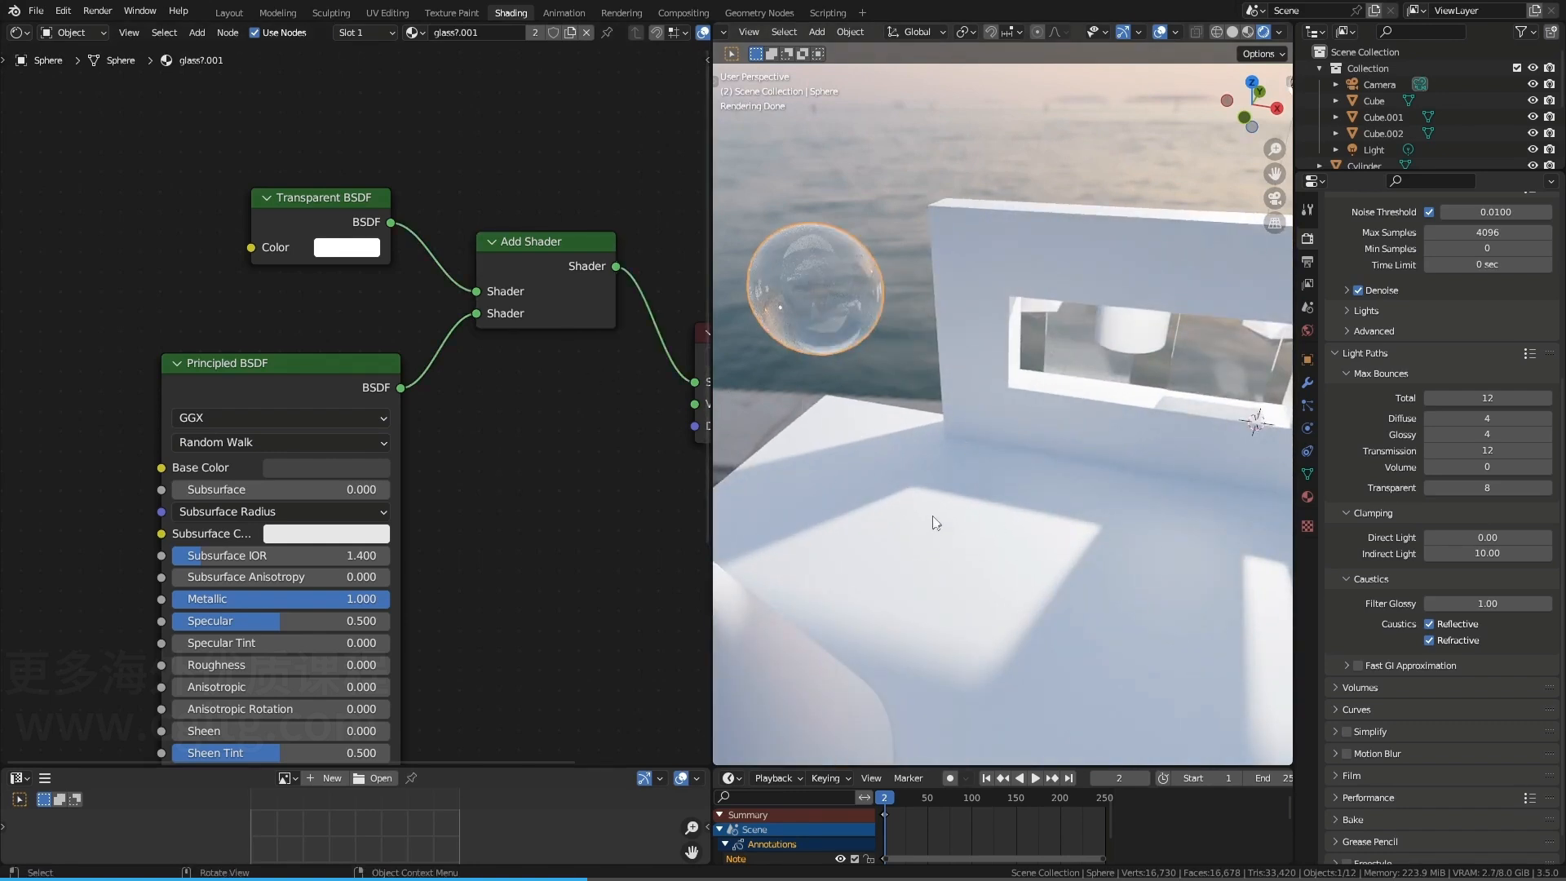
Circle the lit floor area with an annotation and compare its light with the Principled BSDF and the Transparent BSDF alone
mouse_move(899, 507)
left_mouse_down()
mouse_move(946, 575)
mouse_move(912, 511)
left_mouse_up()
left_click_drag(403, 388, 694, 382)
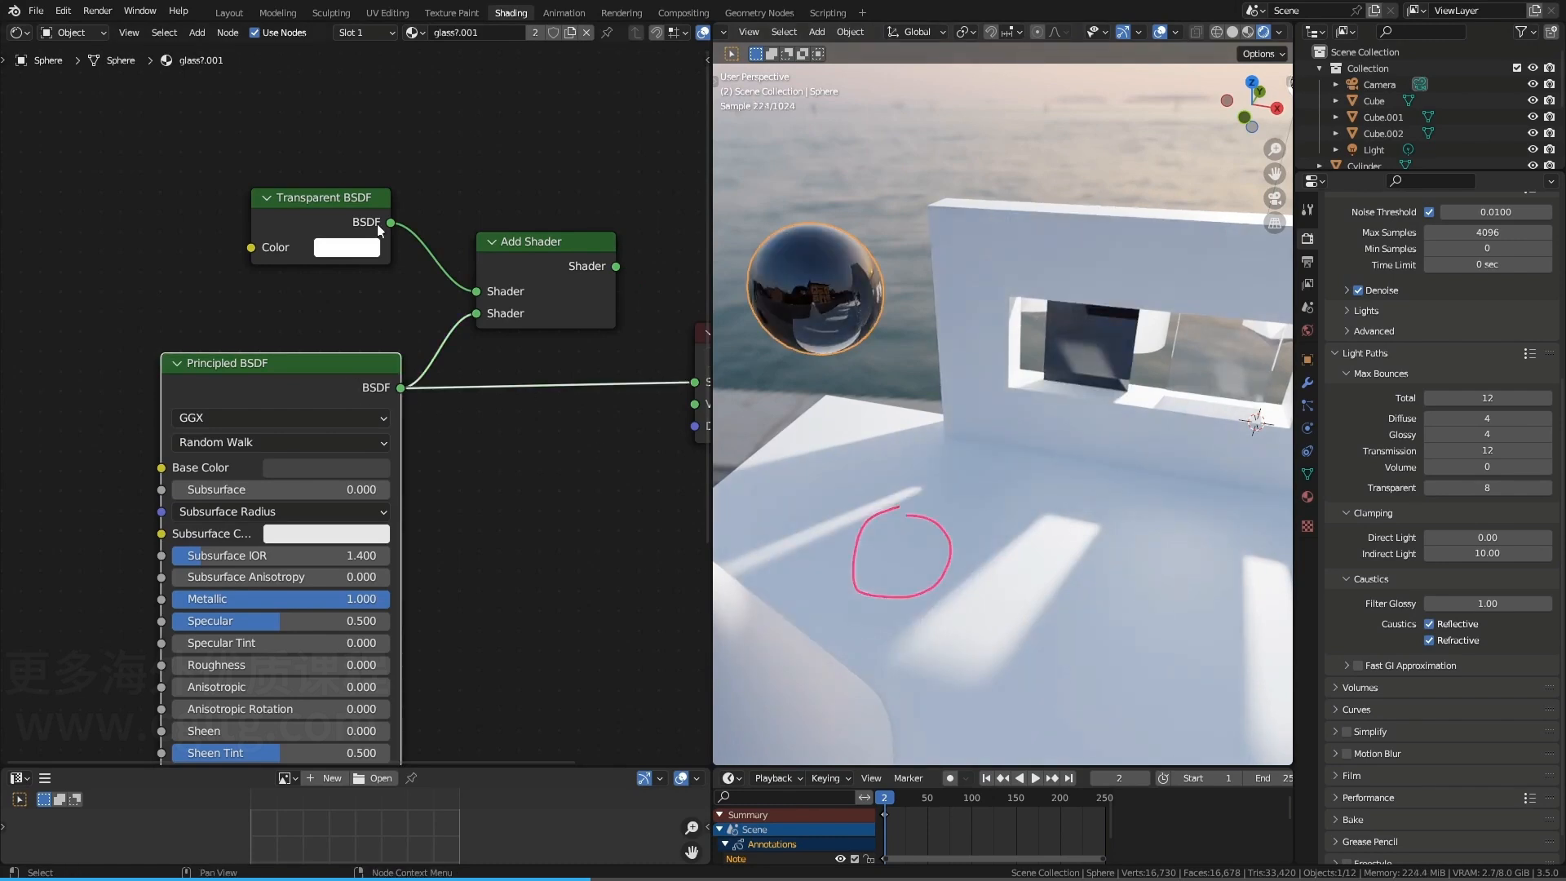
left_click(340, 209, "ctrl+shift")
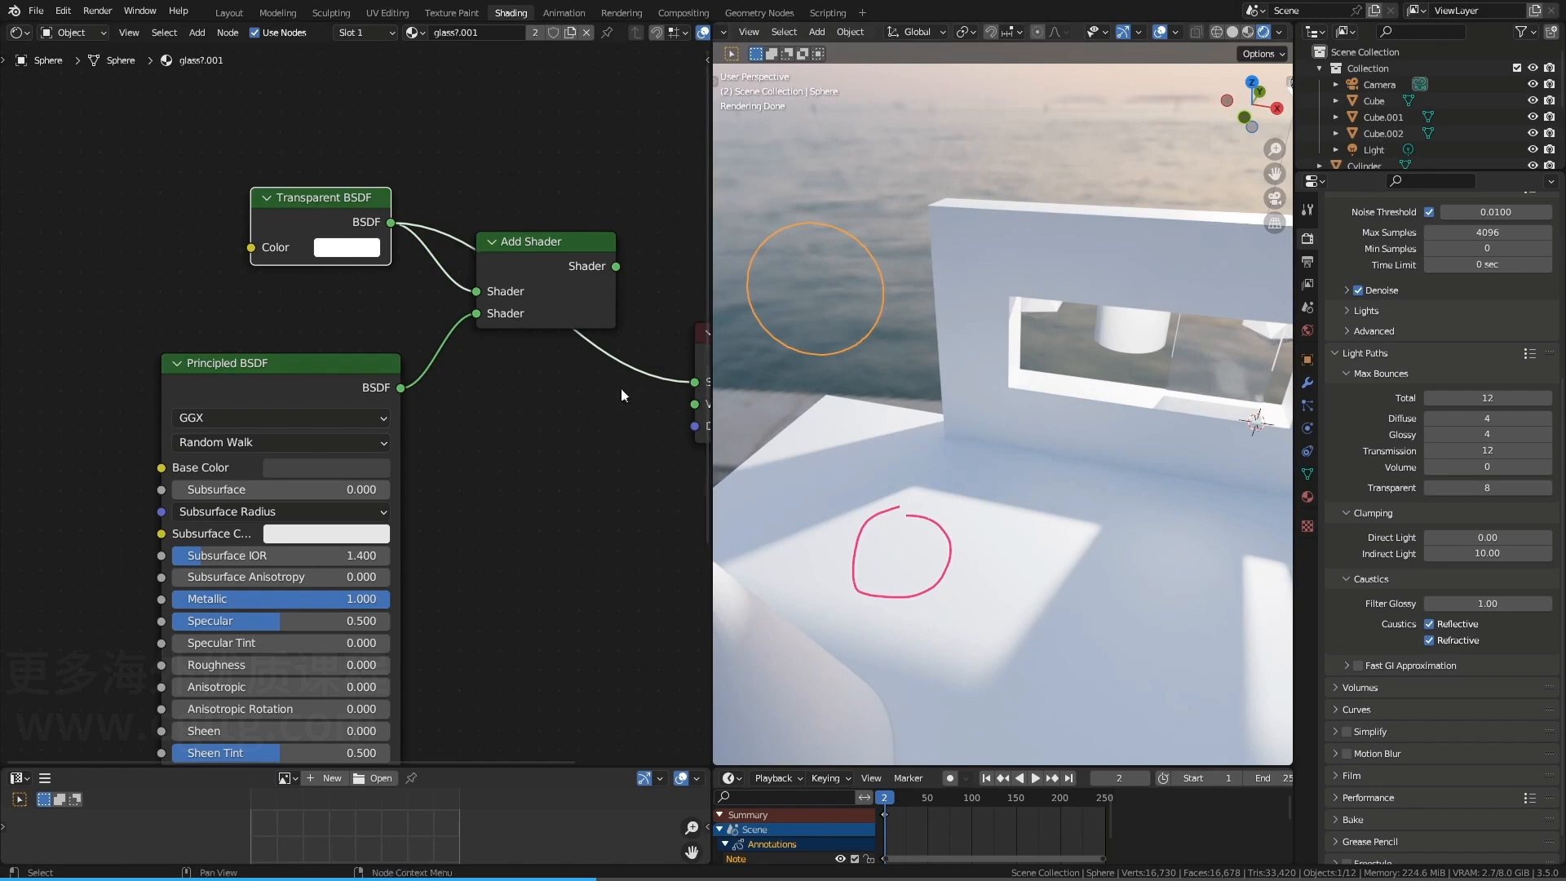
left_click(353, 380, "ctrl+shift")
left_click(329, 214, "ctrl+shift")
Erase the circle annotation on the floor and reconnect the Add Shader to the Material Output's Surface
key("ctrl+z")
left_click_drag(873, 553, 878, 576)
mouse_move(890, 568)
left_mouse_down()
mouse_move(922, 568)
mouse_move(944, 591)
left_mouse_up()
mouse_move(957, 558)
left_mouse_down()
mouse_move(1022, 591)
mouse_move(966, 579)
mouse_move(962, 486)
left_mouse_up()
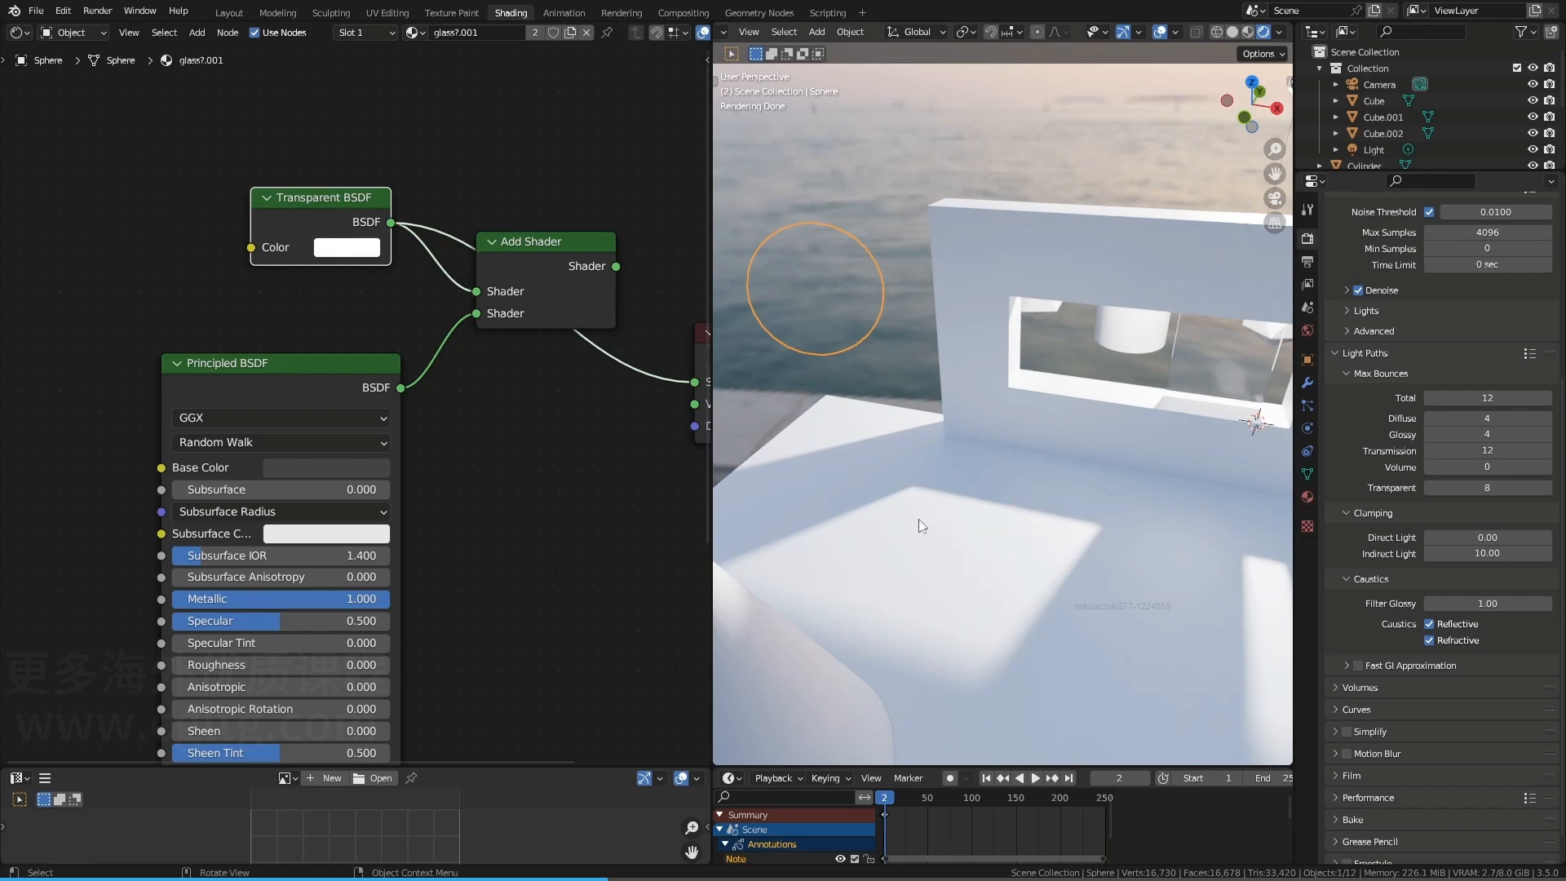
left_click(571, 275, "ctrl+shift")
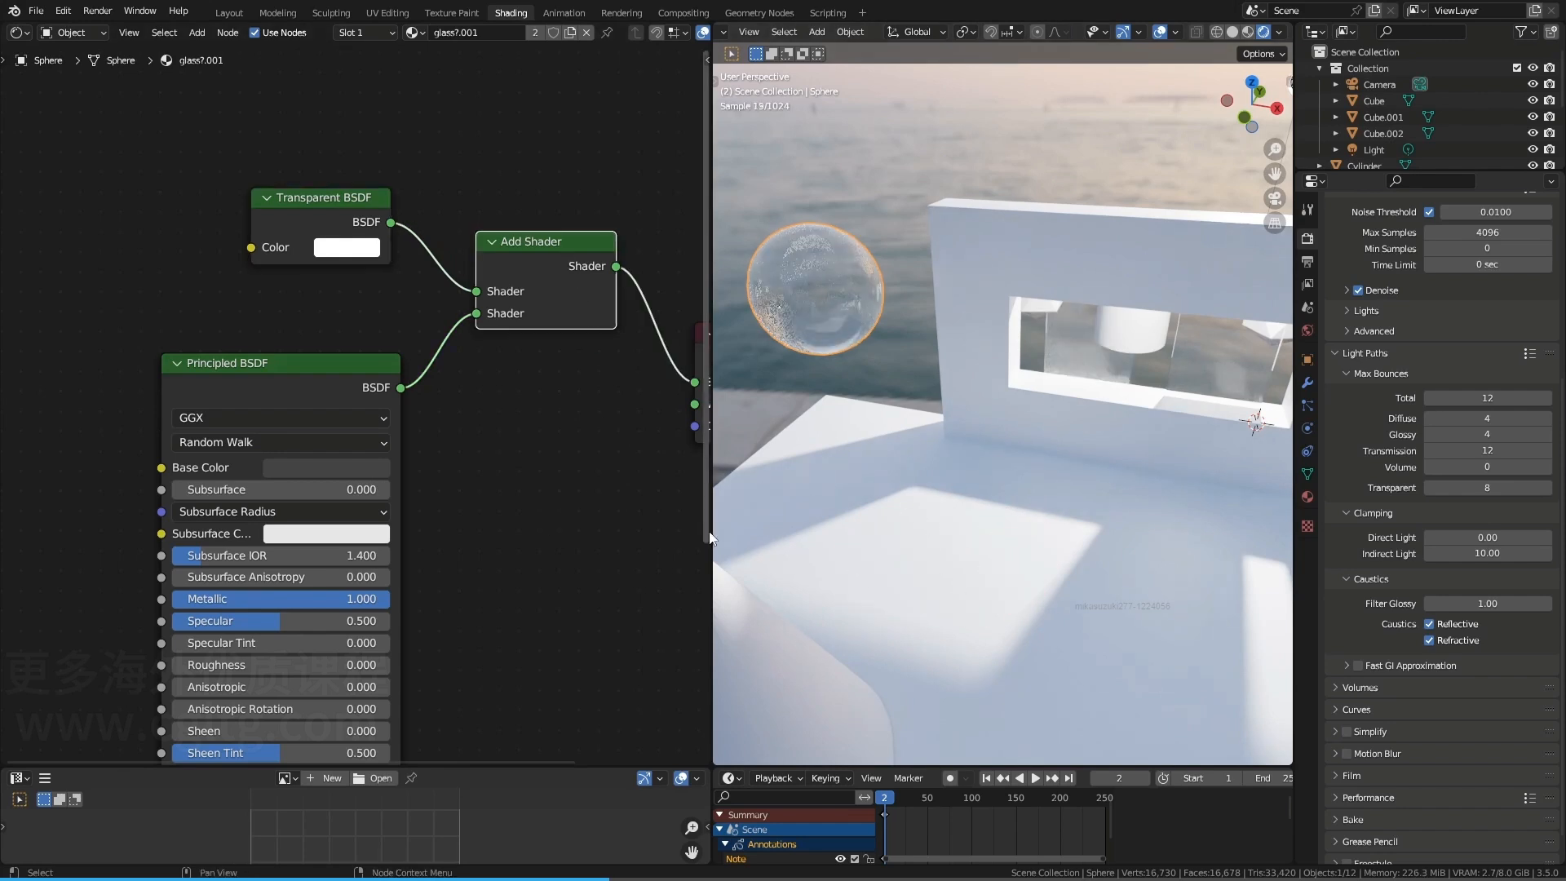
Brighten the Principled BSDF's Base Color to mid grey and inspect the reflections on the window pane up close
scroll(990, 450, "up", 2)
scroll(990, 450, "down", 3)
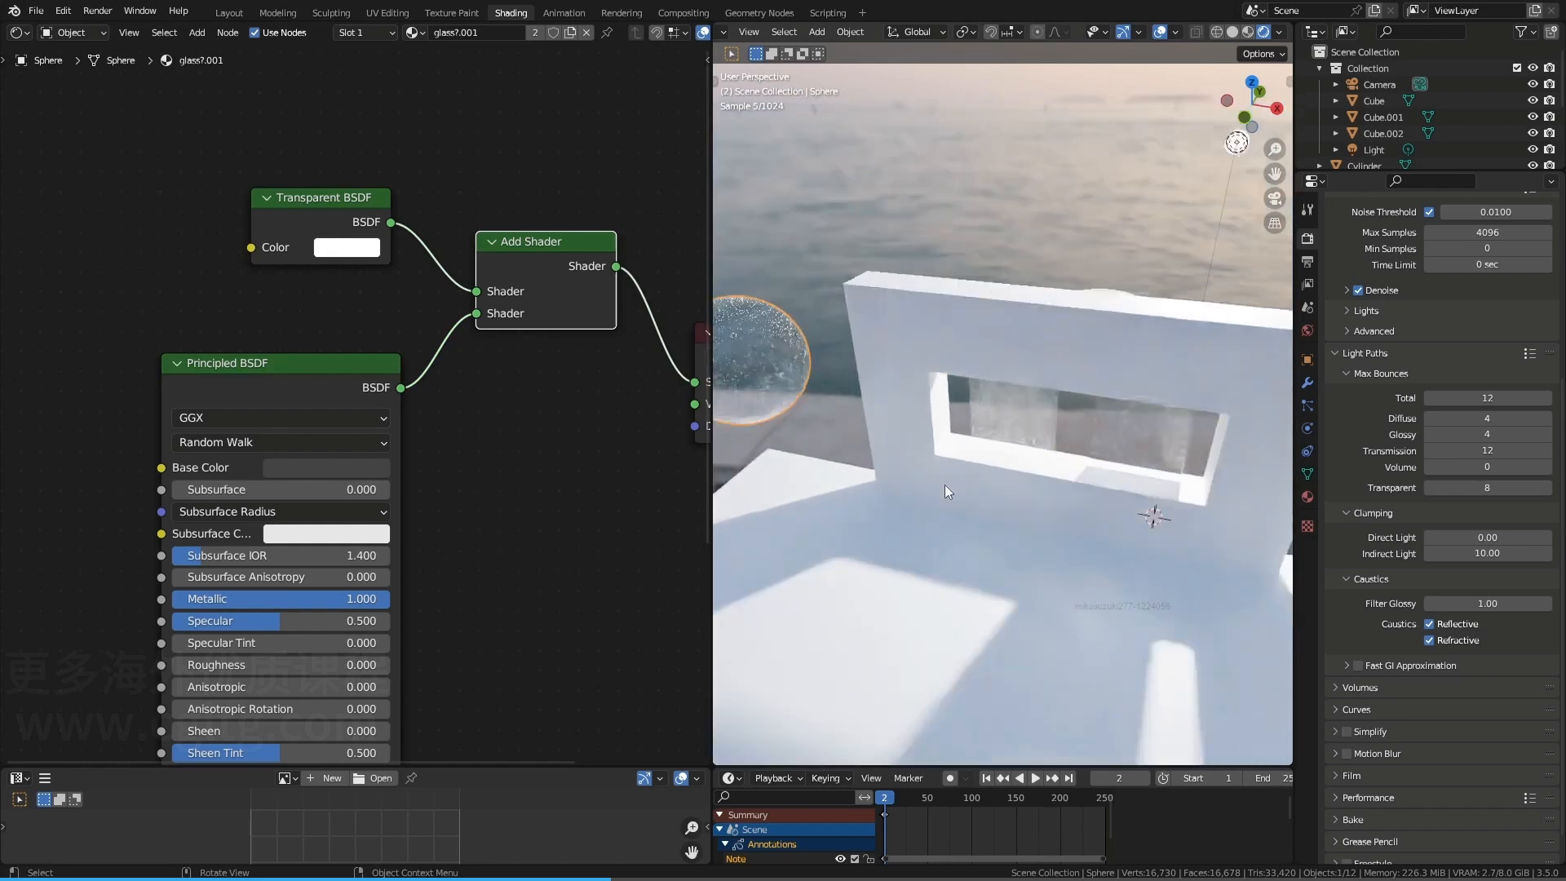
middle_click_drag(1023, 462, 926, 364)
scroll(1012, 408, "up", 2)
scroll(1012, 356, "up", 2)
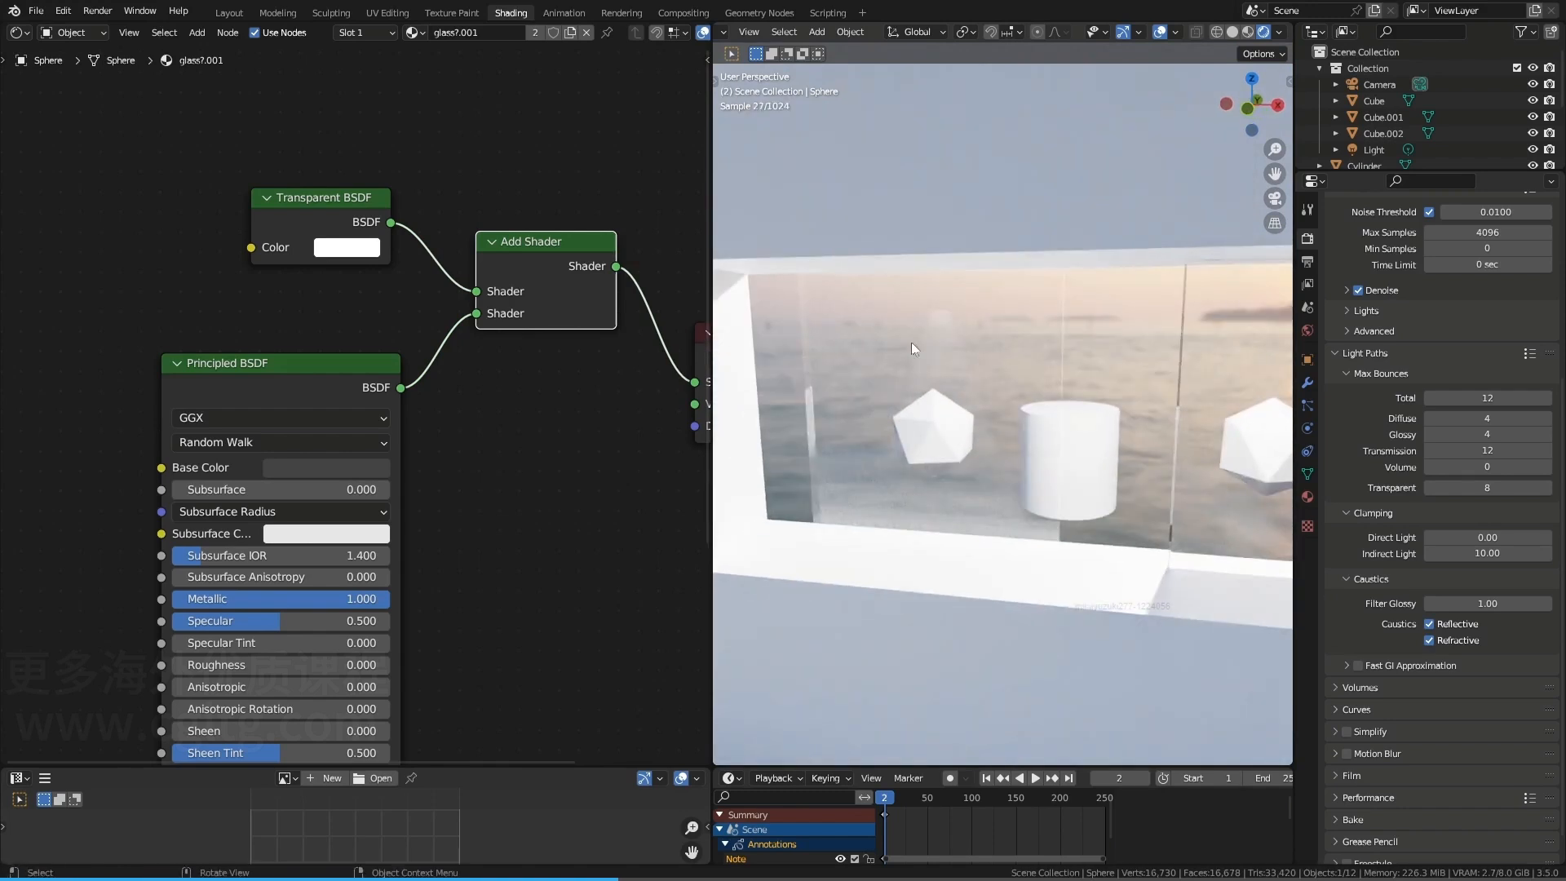
left_click(325, 470)
left_click_drag(435, 290, 436, 261)
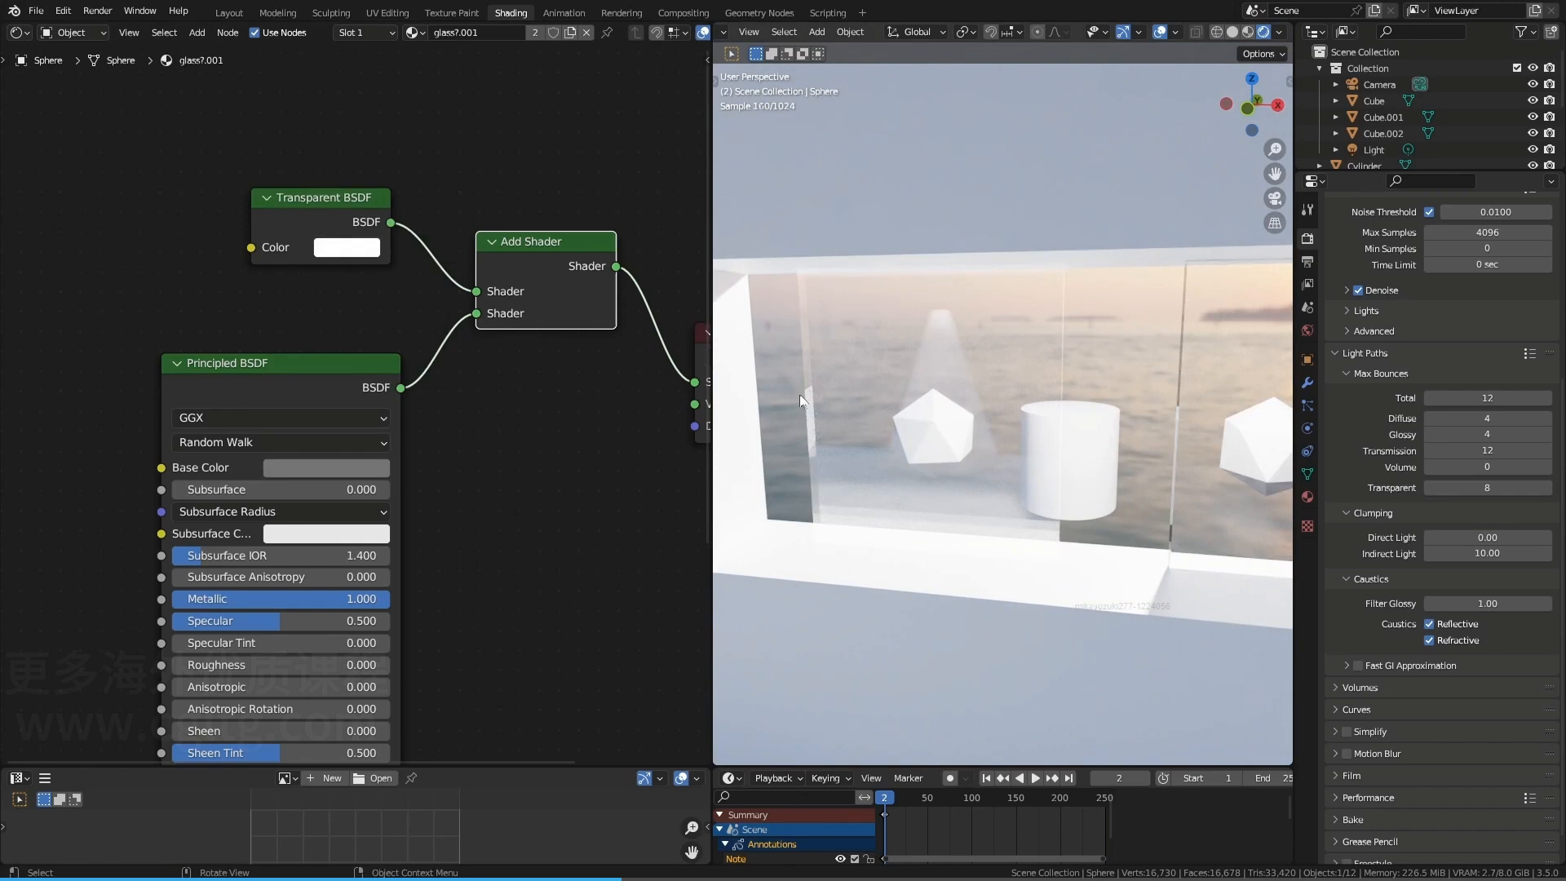
Darken the Principled BSDF's Base Color to a very dark grey for weaker reflections on the pane
left_click(307, 467)
left_click_drag(434, 266, 436, 301)
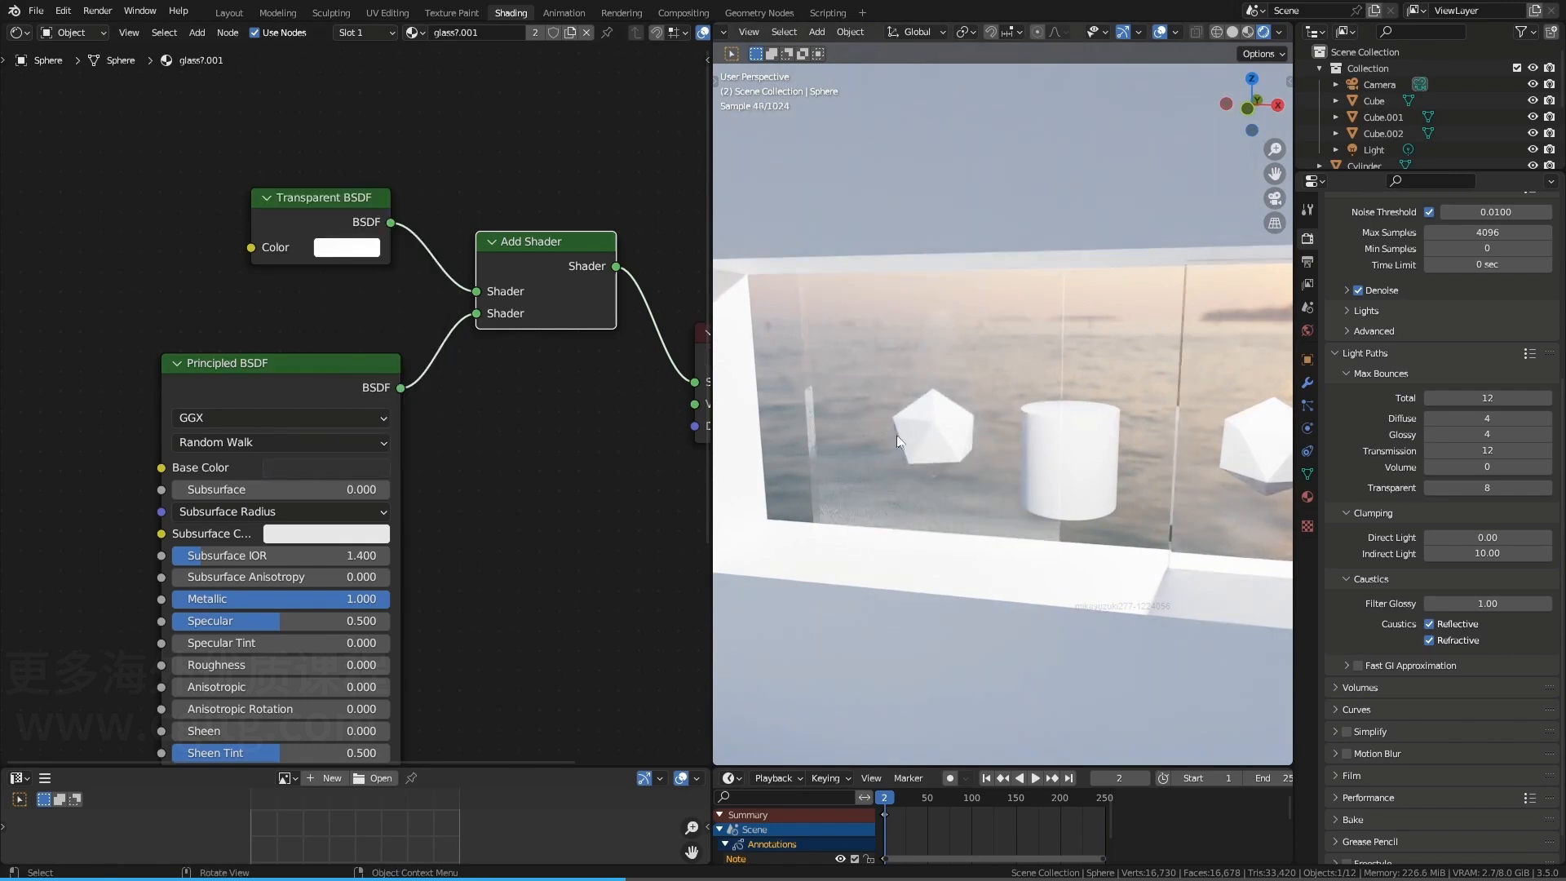
middle_click_drag(830, 424, 1029, 512)
Mark the window area and the lit floor in front of it with annotation strokes and erase them
mouse_move(1163, 449)
left_mouse_down()
mouse_move(1125, 384)
mouse_move(1159, 405)
left_mouse_up()
mouse_move(916, 604)
left_mouse_down()
mouse_move(890, 598)
mouse_move(912, 568)
mouse_move(902, 524)
mouse_move(1153, 395)
left_mouse_up()
mouse_move(1153, 395)
middle_mouse_down()
mouse_move(1041, 477)
mouse_move(994, 457)
mouse_move(949, 465)
middle_mouse_up()
mouse_move(807, 458)
left_mouse_down()
mouse_move(862, 397)
mouse_move(872, 450)
left_mouse_up()
mouse_move(1121, 441)
left_mouse_down()
mouse_move(1137, 399)
mouse_move(1165, 433)
left_mouse_up()
mouse_move(1165, 432)
right_mouse_down()
mouse_move(799, 441)
mouse_move(927, 413)
right_mouse_up()
middle_click_drag(927, 412, 914, 483)
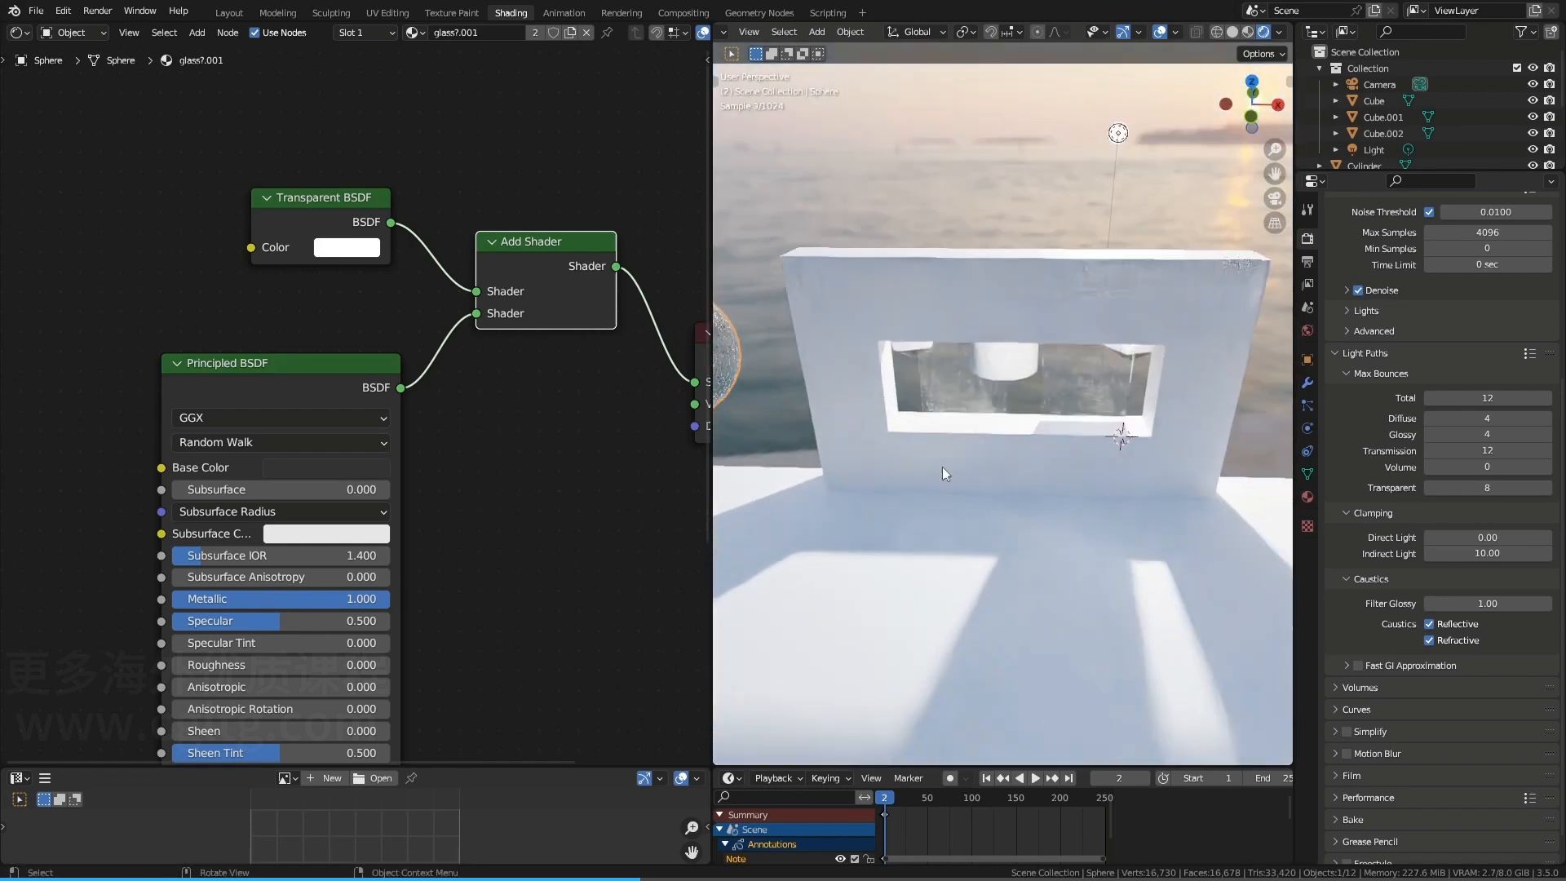
mouse_move(816, 657)
left_mouse_down()
mouse_move(848, 534)
mouse_move(913, 604)
left_mouse_up()
mouse_move(913, 626)
right_mouse_down()
mouse_move(811, 542)
mouse_move(808, 645)
right_mouse_up()
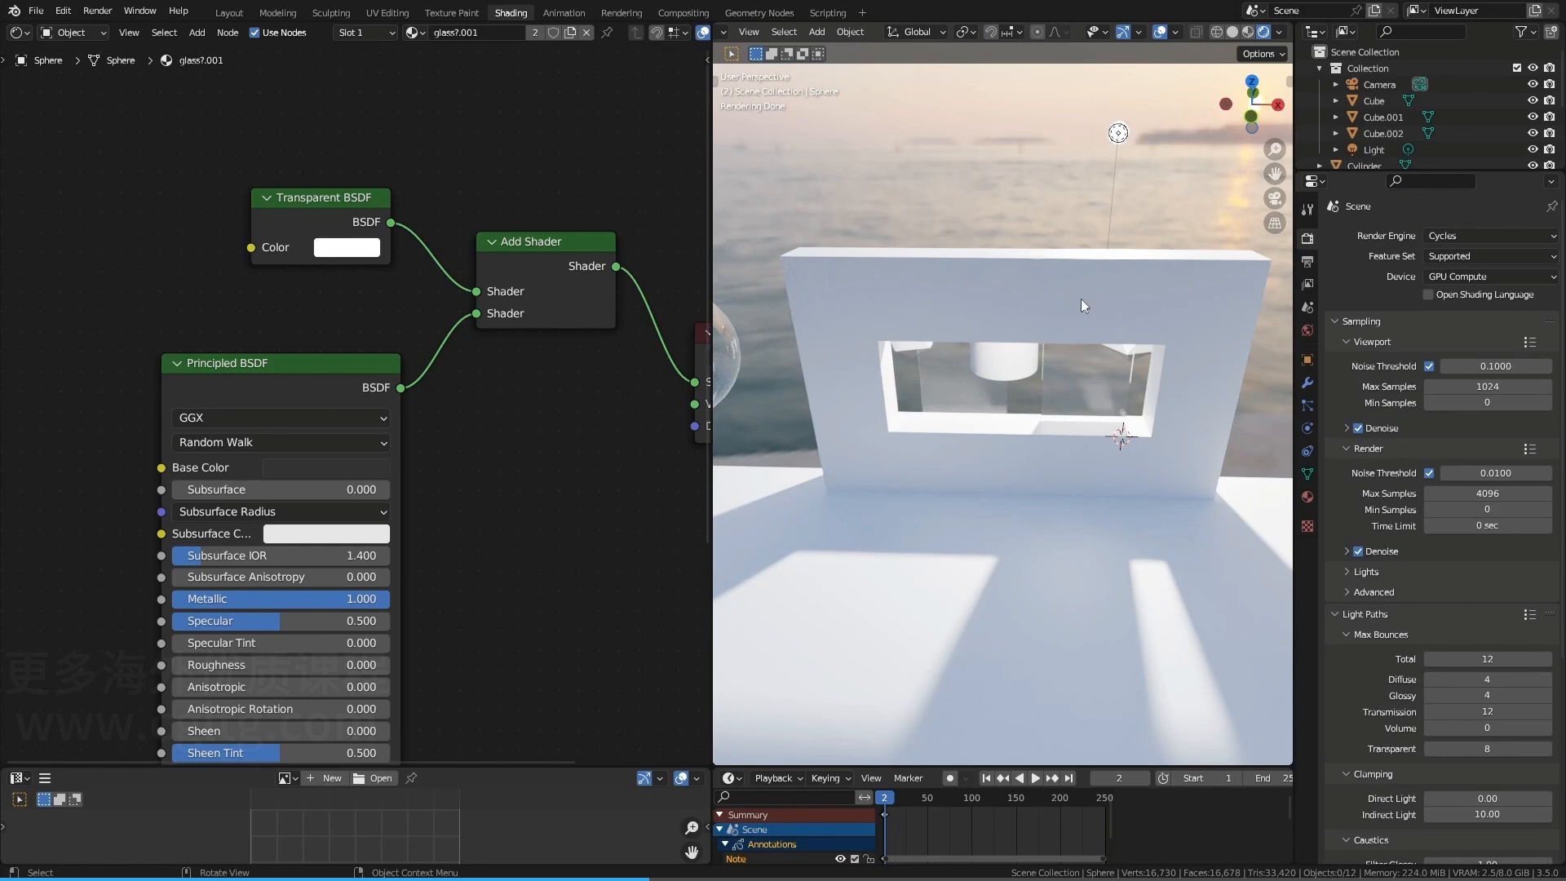
Switch the render engine to Eevee and inspect how the pane and sphere look
left_click(1455, 237)
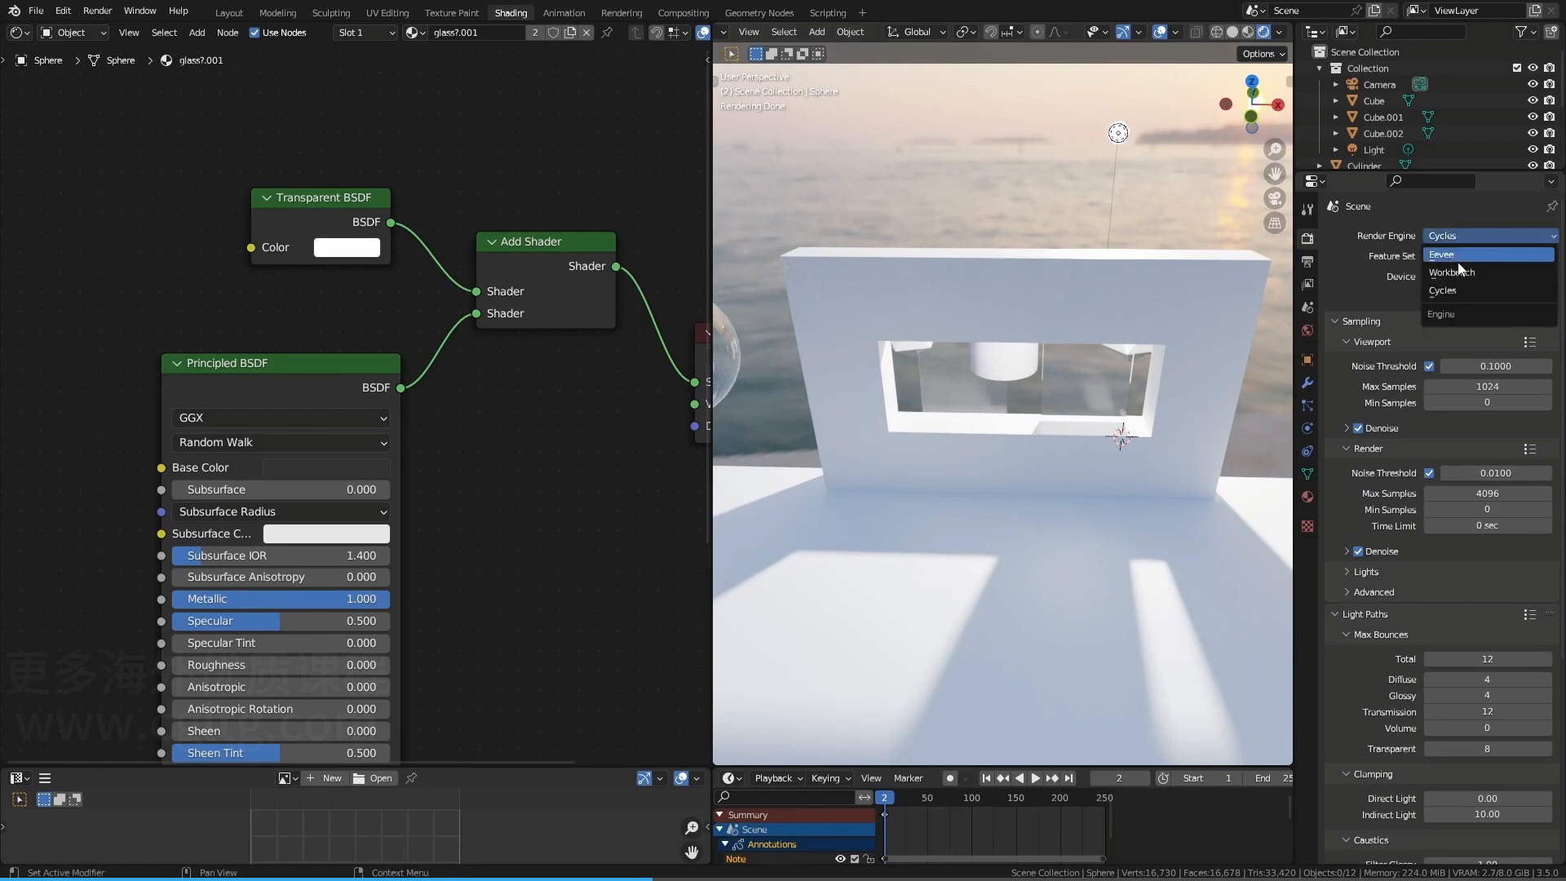
left_click(1457, 256)
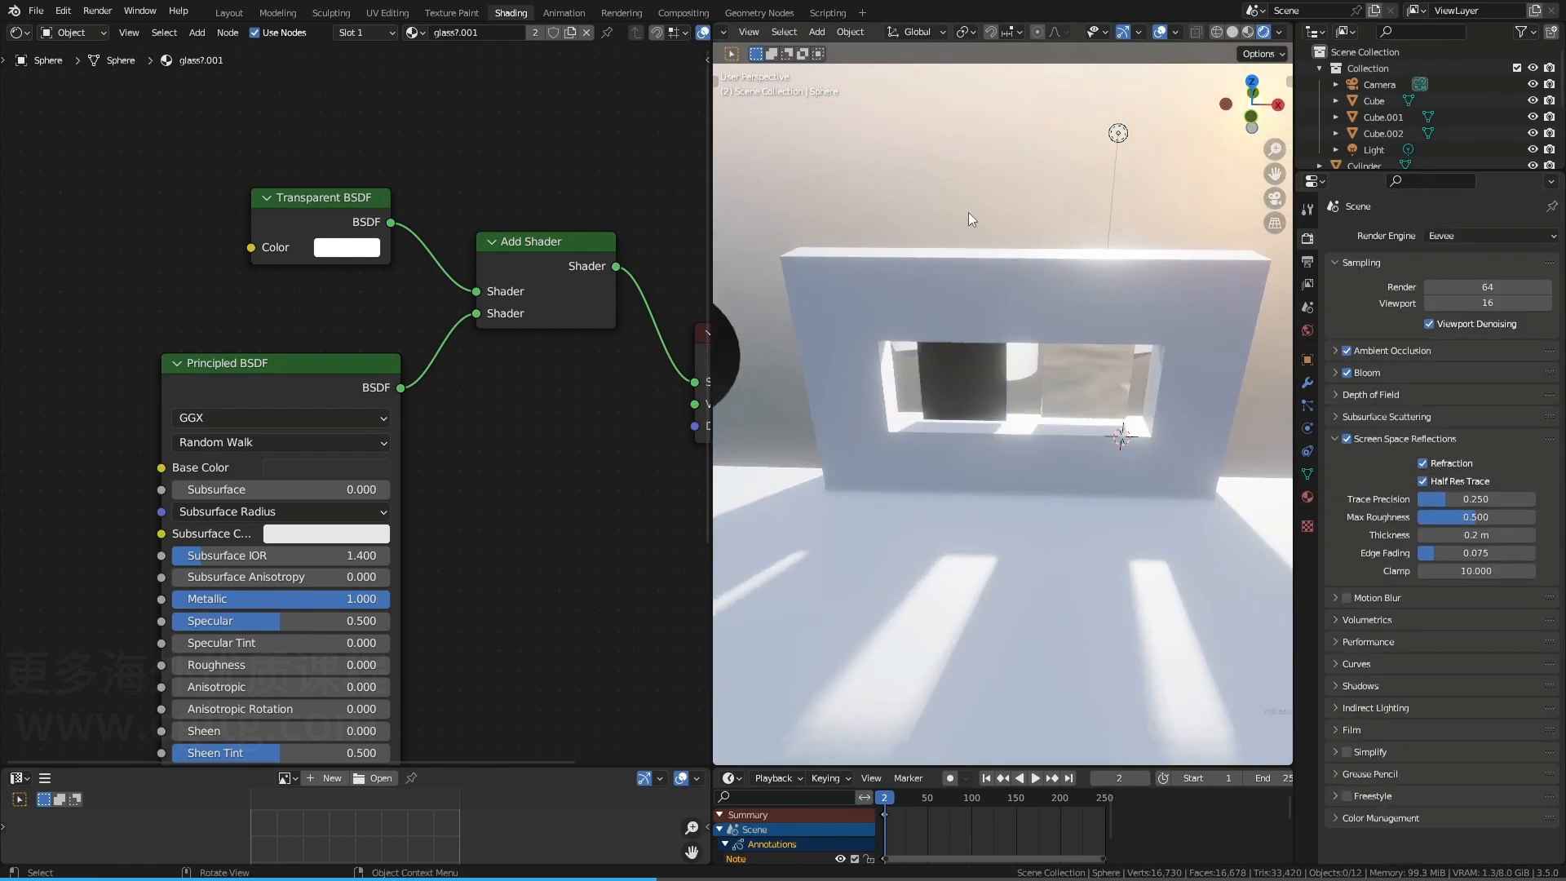
middle_click_drag(950, 209, 986, 248)
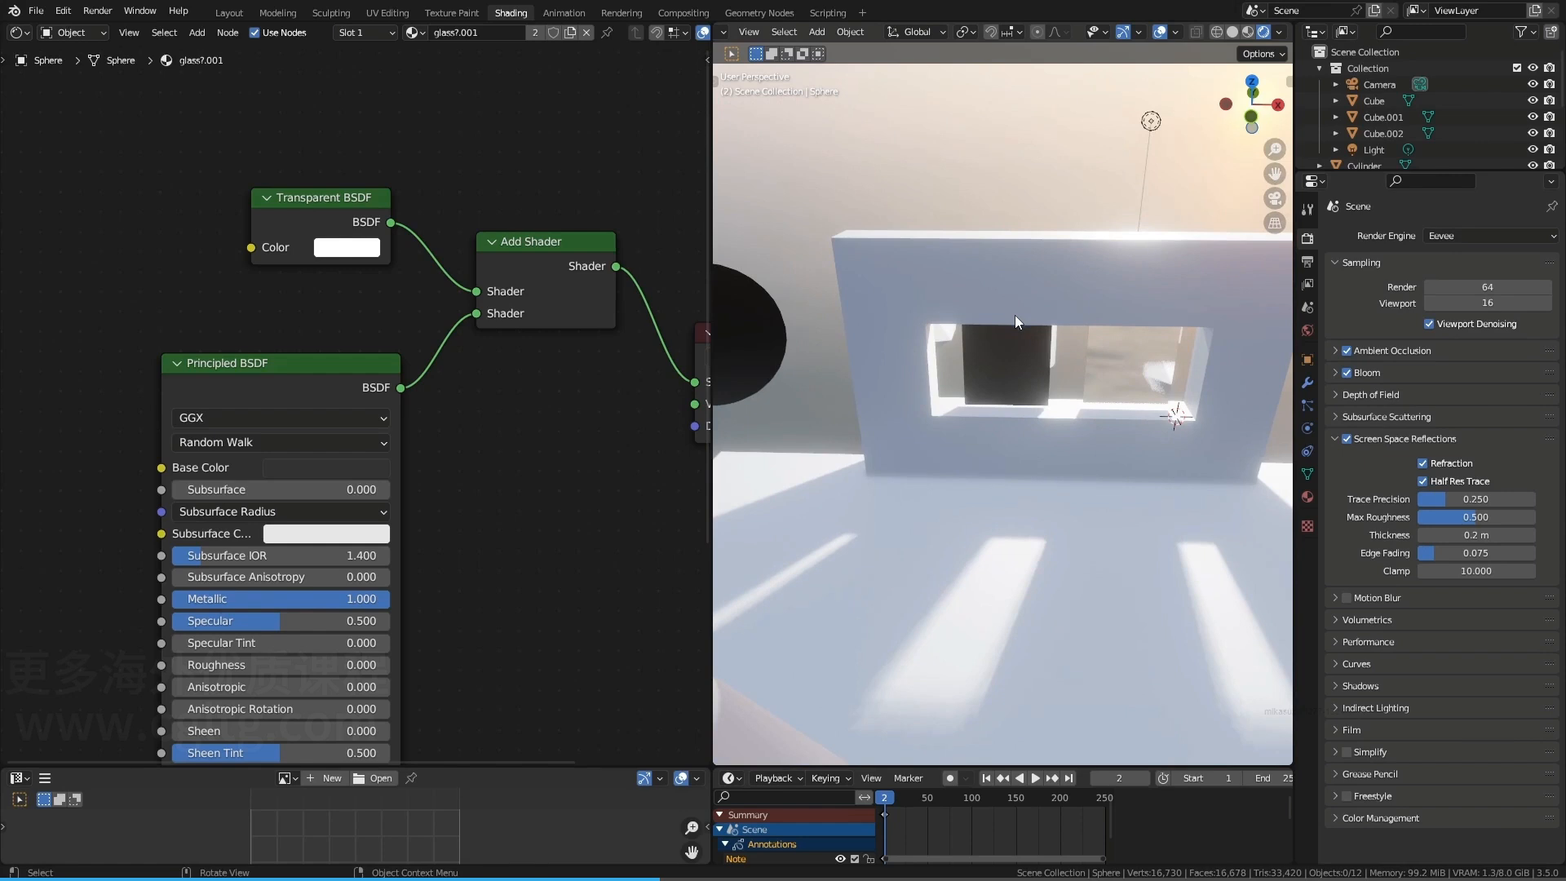
Show the material settings of the dark window pane and disable Screen Space Refraction
left_click(1012, 346)
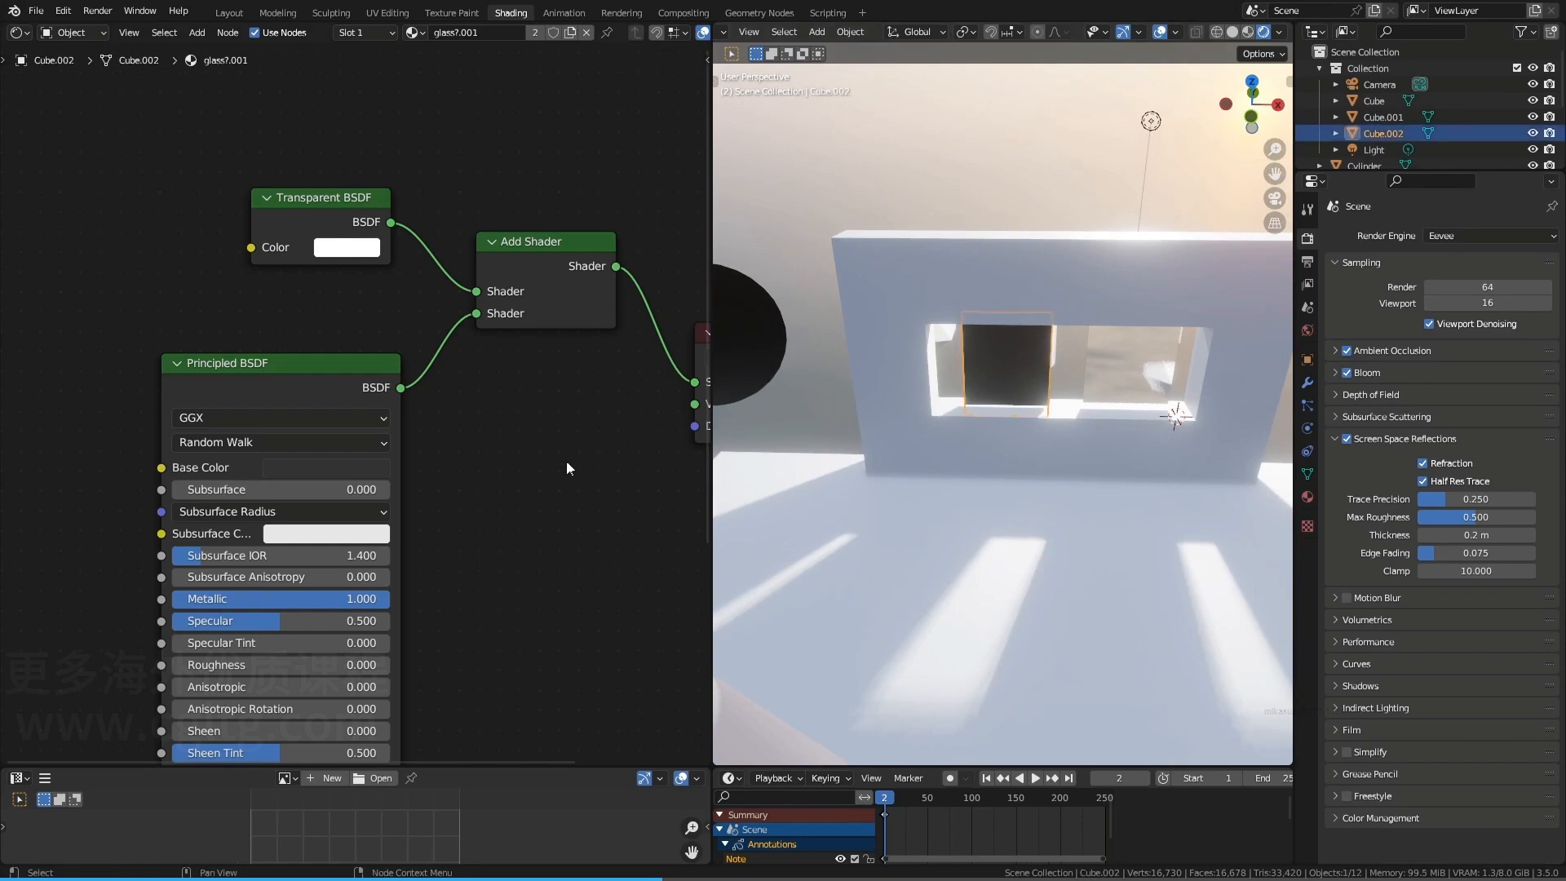
key("n")
scroll(330, 427, "down", 1)
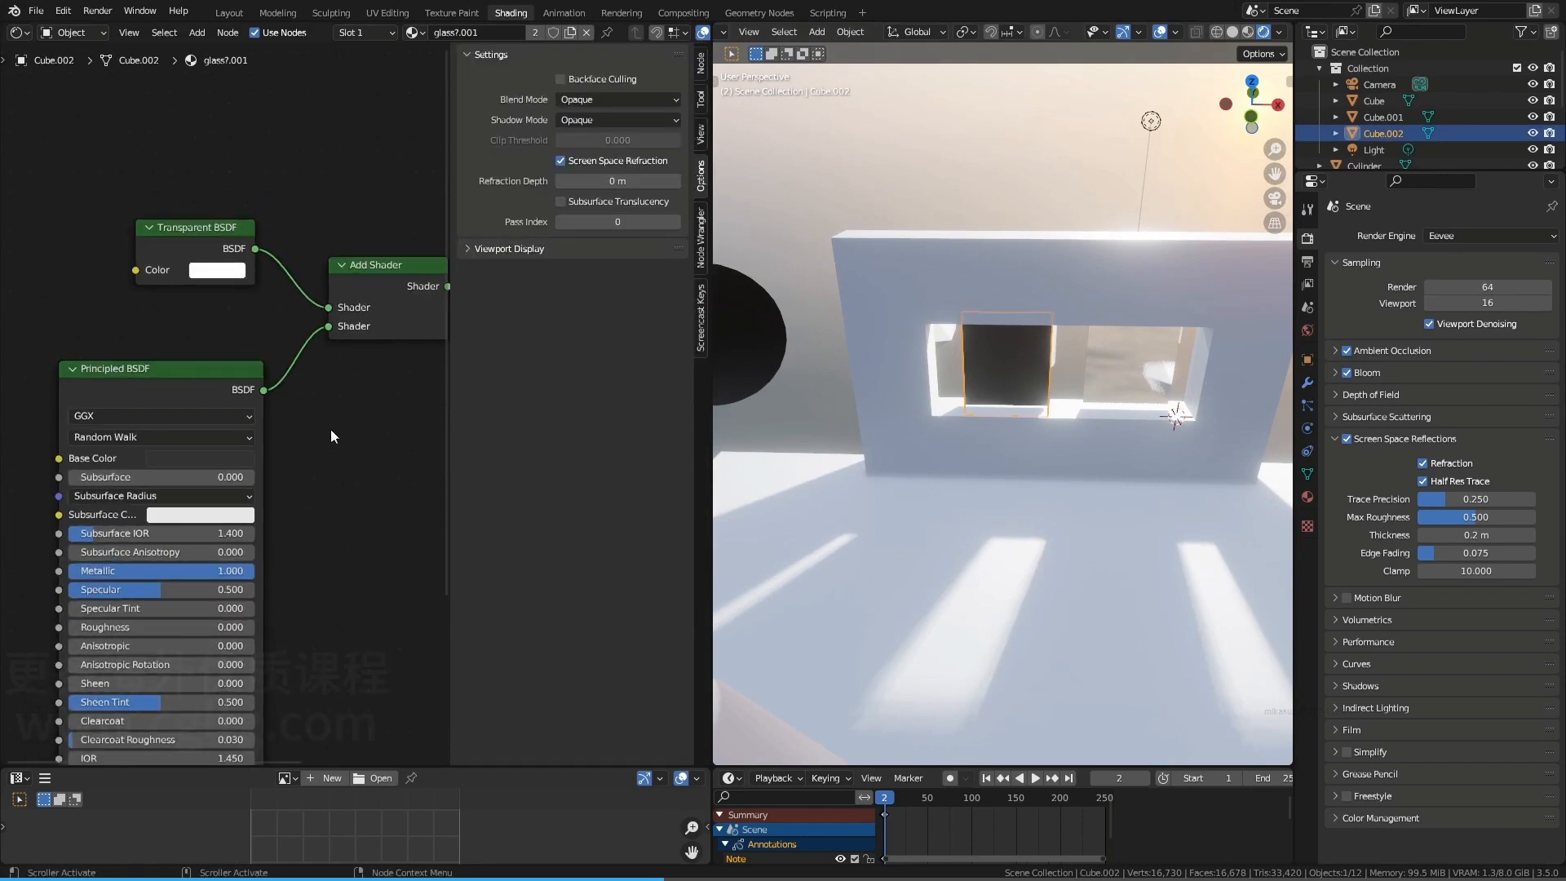
middle_click_drag(290, 575, 390, 266)
scroll(296, 379, "up", 3)
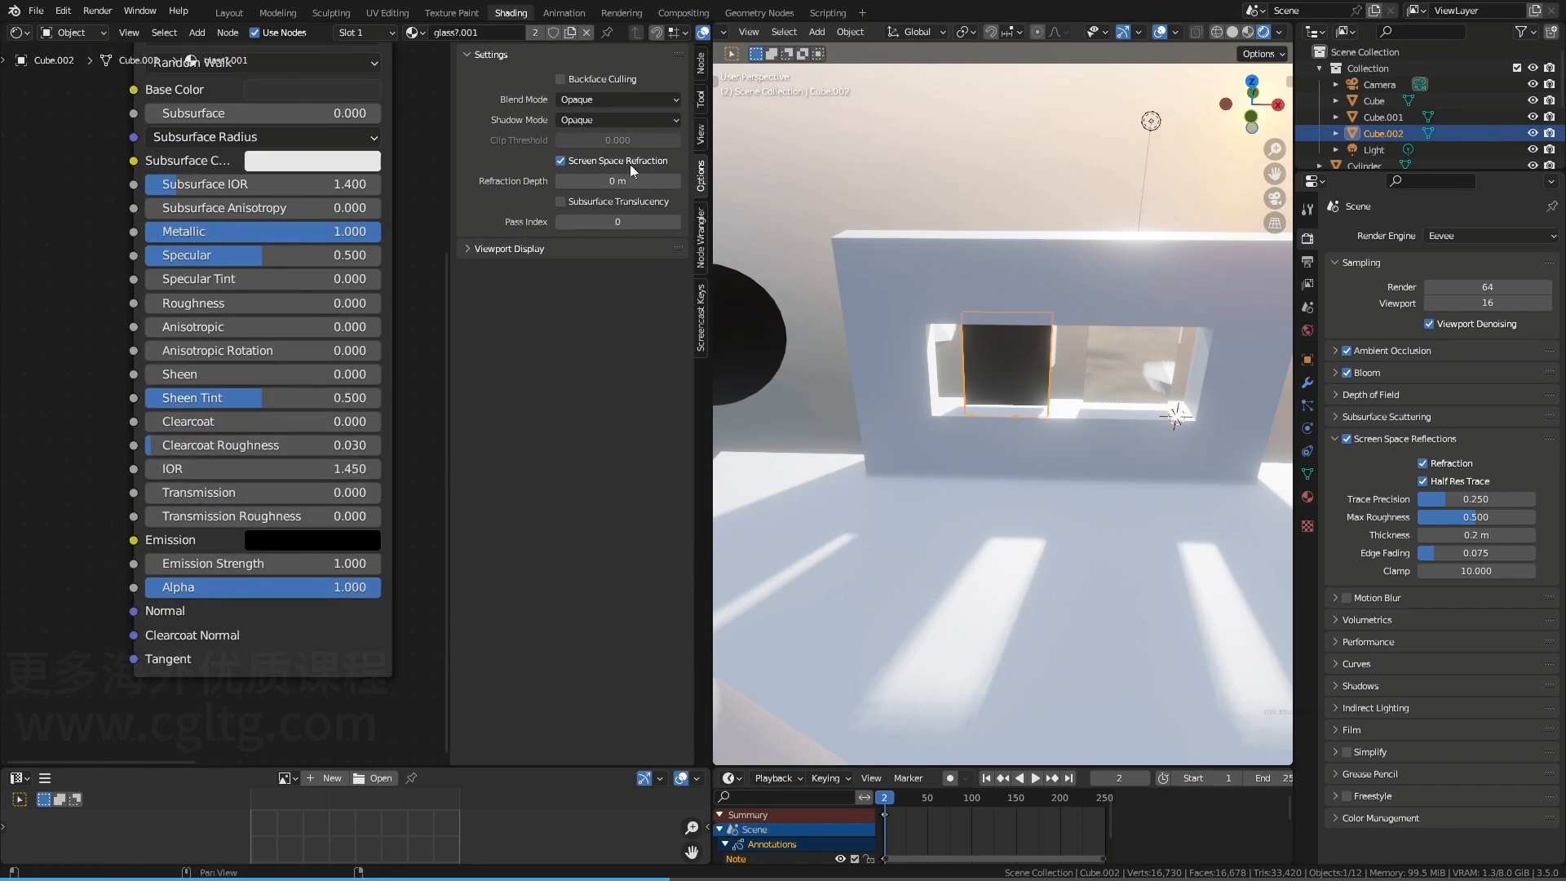
left_click(560, 162)
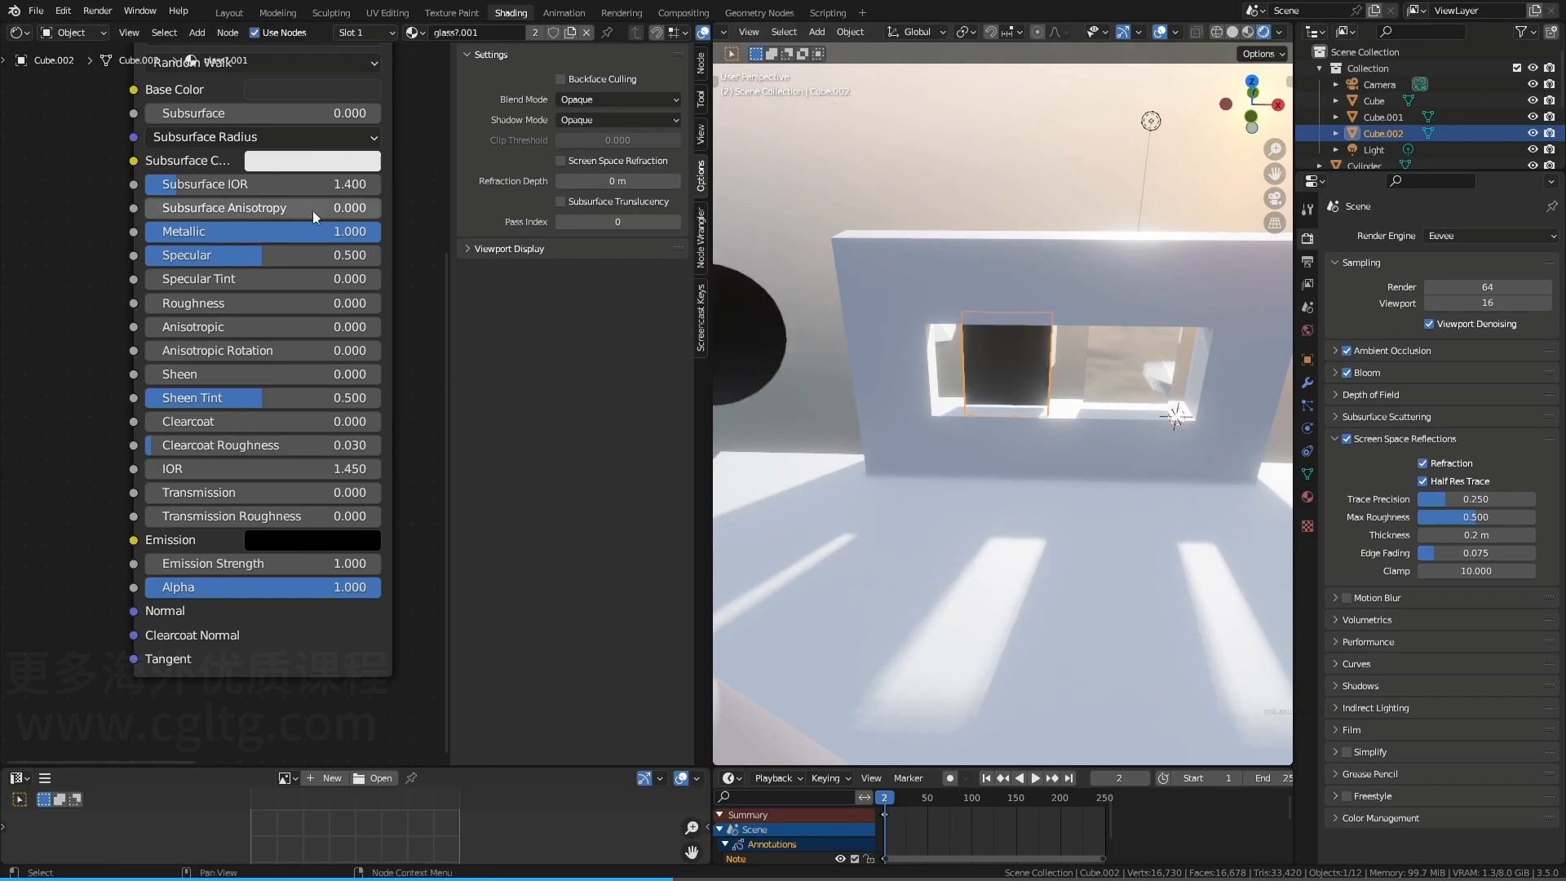
Set the glass material's Blend Mode to Alpha Blend
middle_click_drag(313, 172, 287, 353)
middle_click_drag(286, 218, 278, 306)
left_click_drag(257, 312, 341, 210)
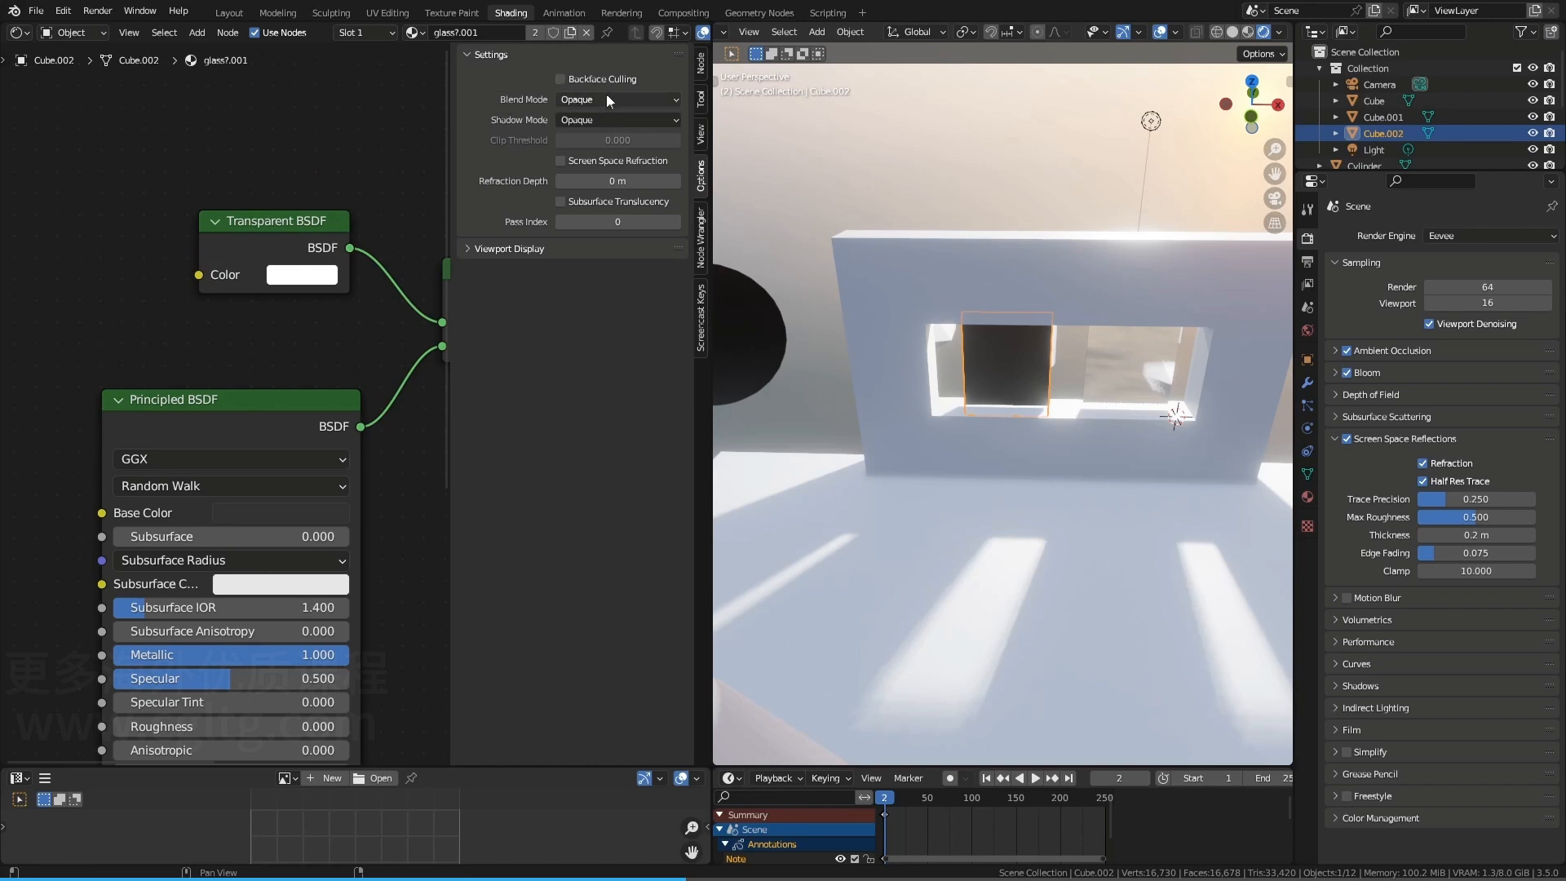
middle_click_drag(910, 266, 819, 258)
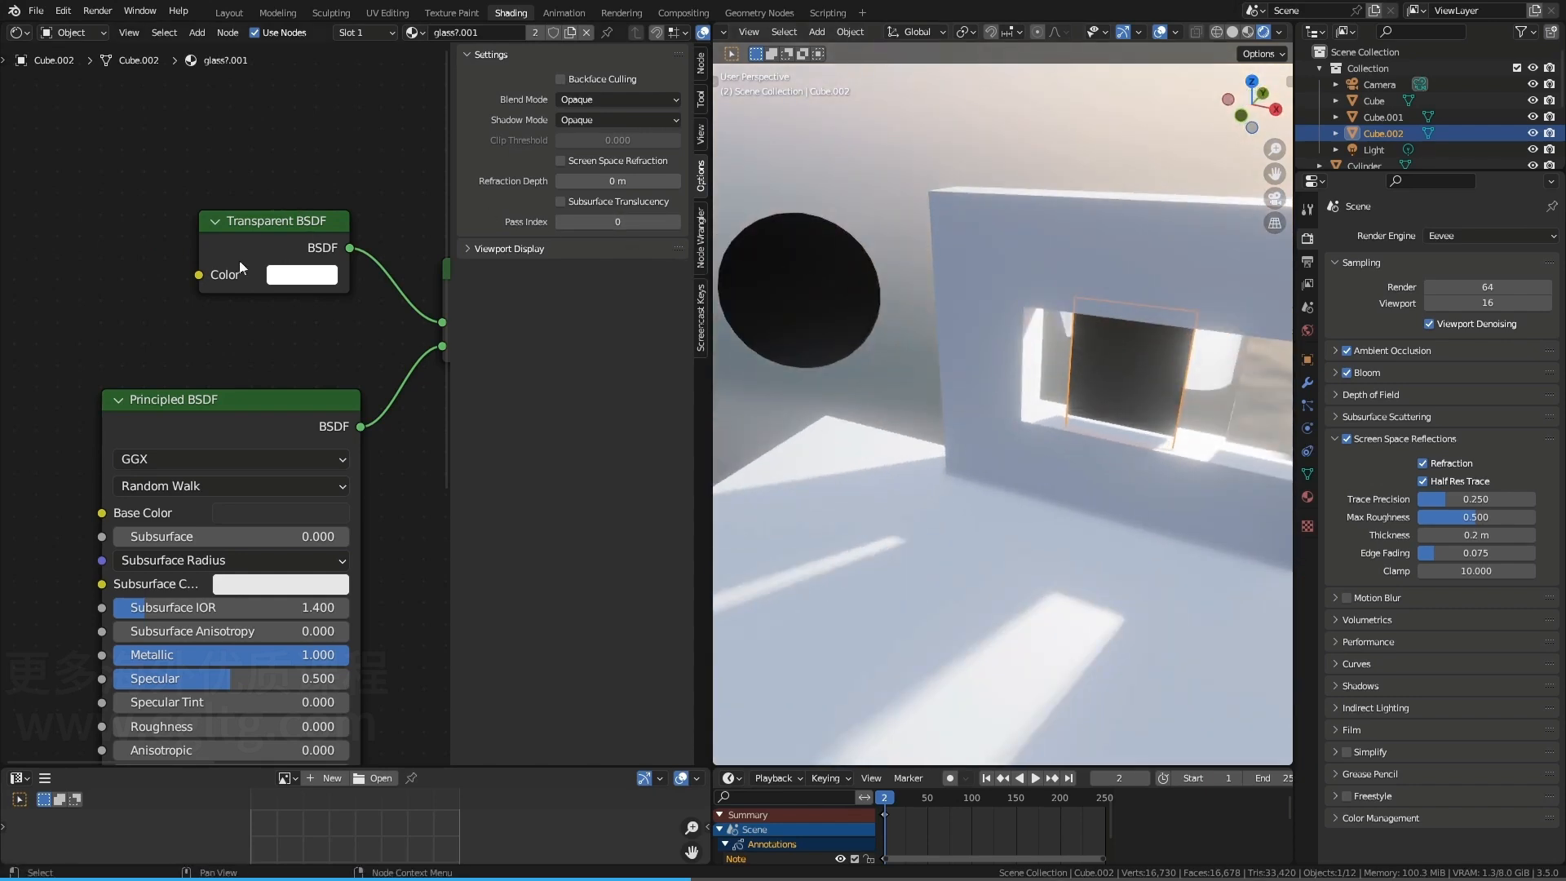
left_click(590, 99)
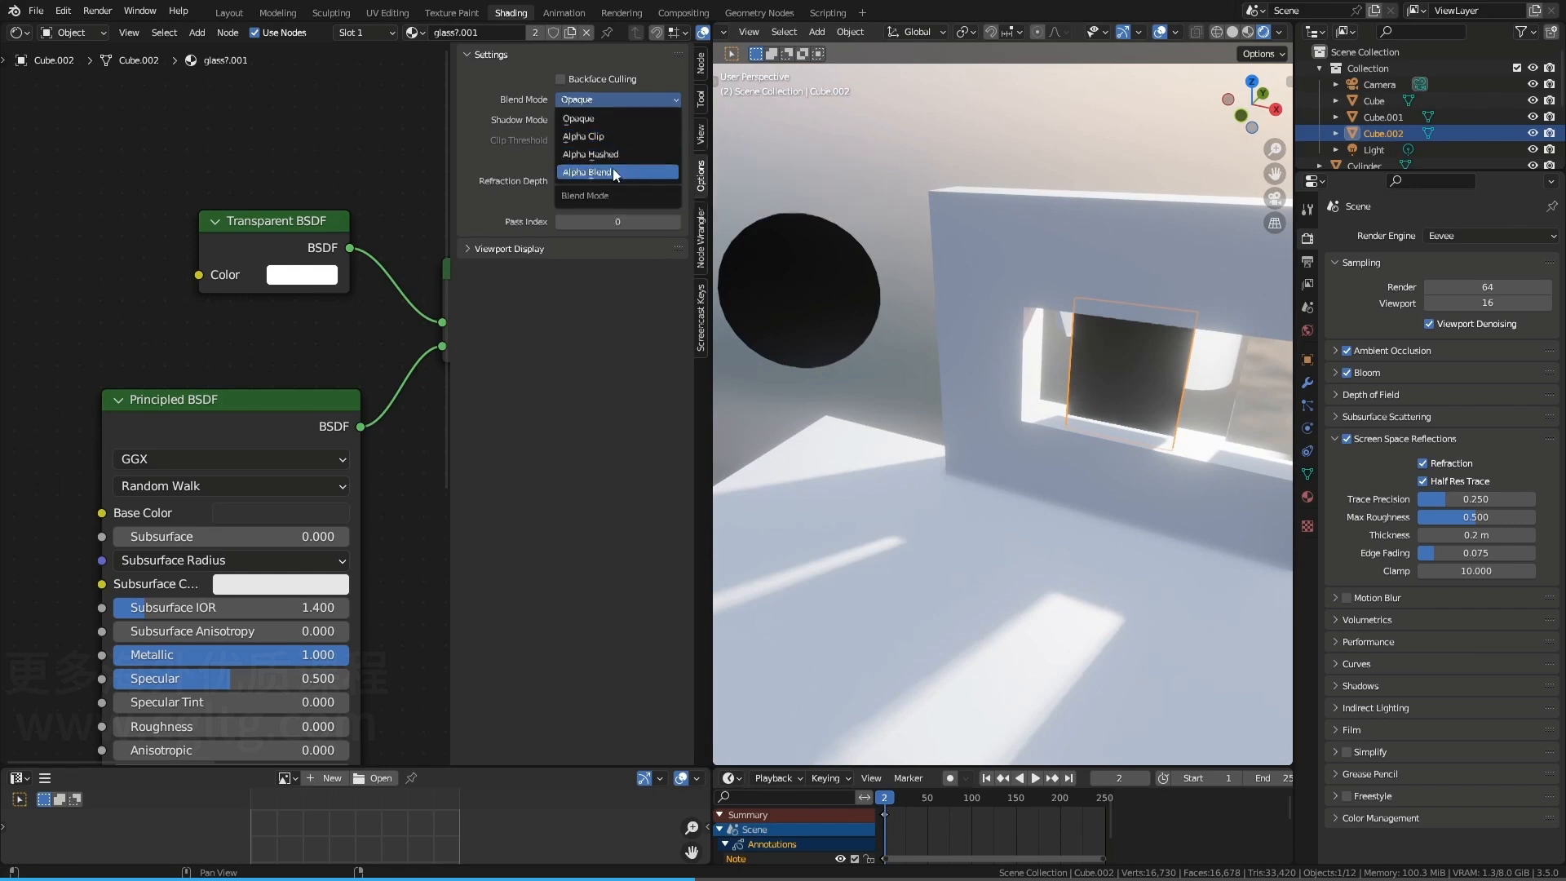
left_click(613, 171)
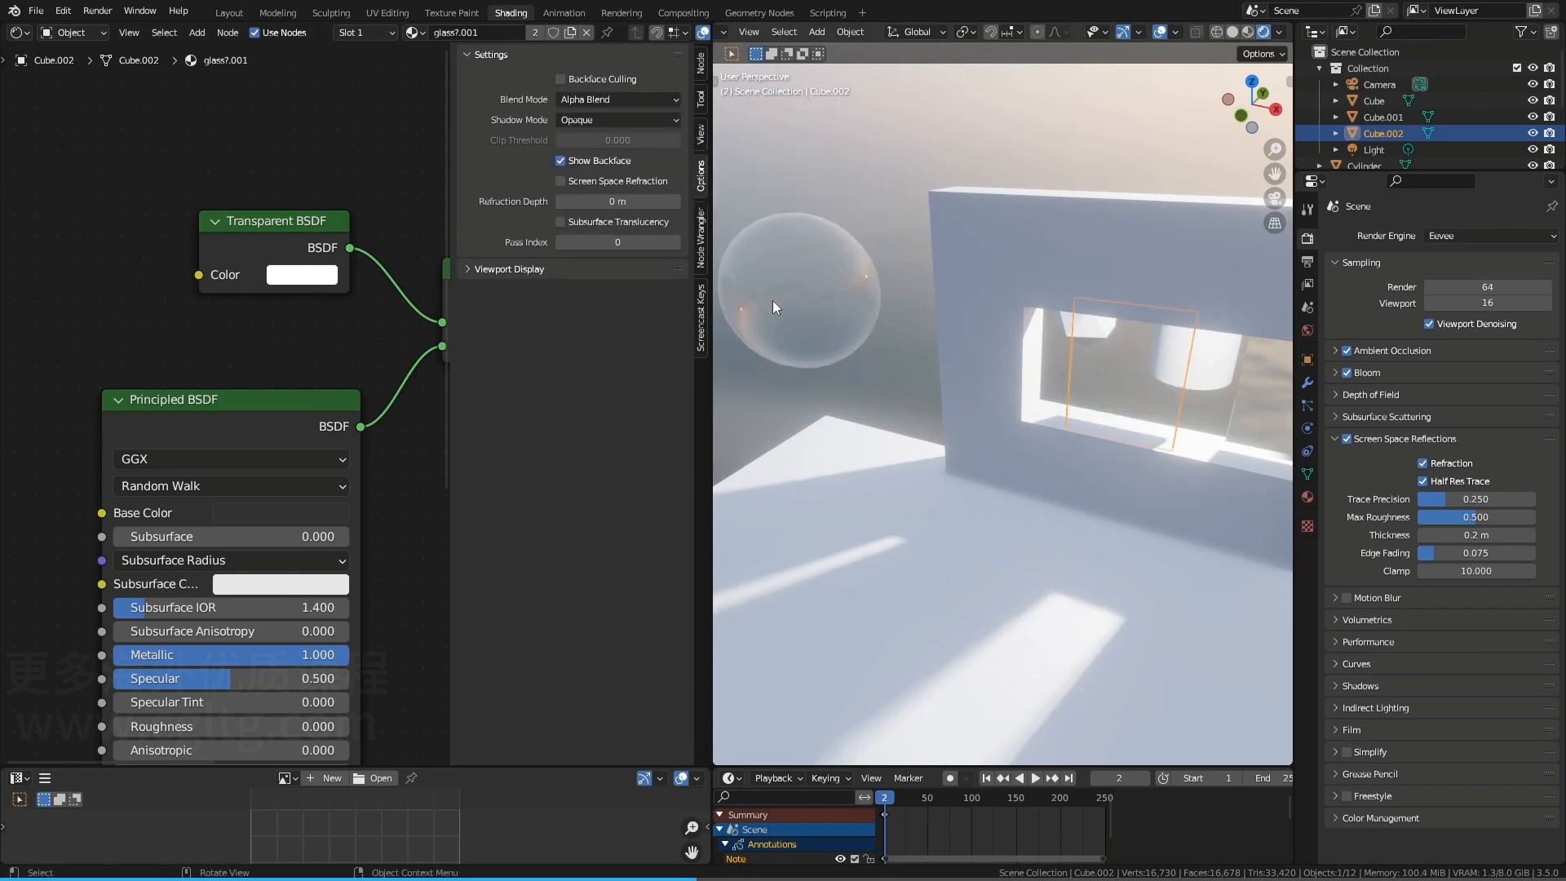
Change the glass material's Blend Mode to Alpha Clip and inspect the window pane up close
left_click(869, 205)
scroll(870, 206, "up", 1)
left_click(592, 99)
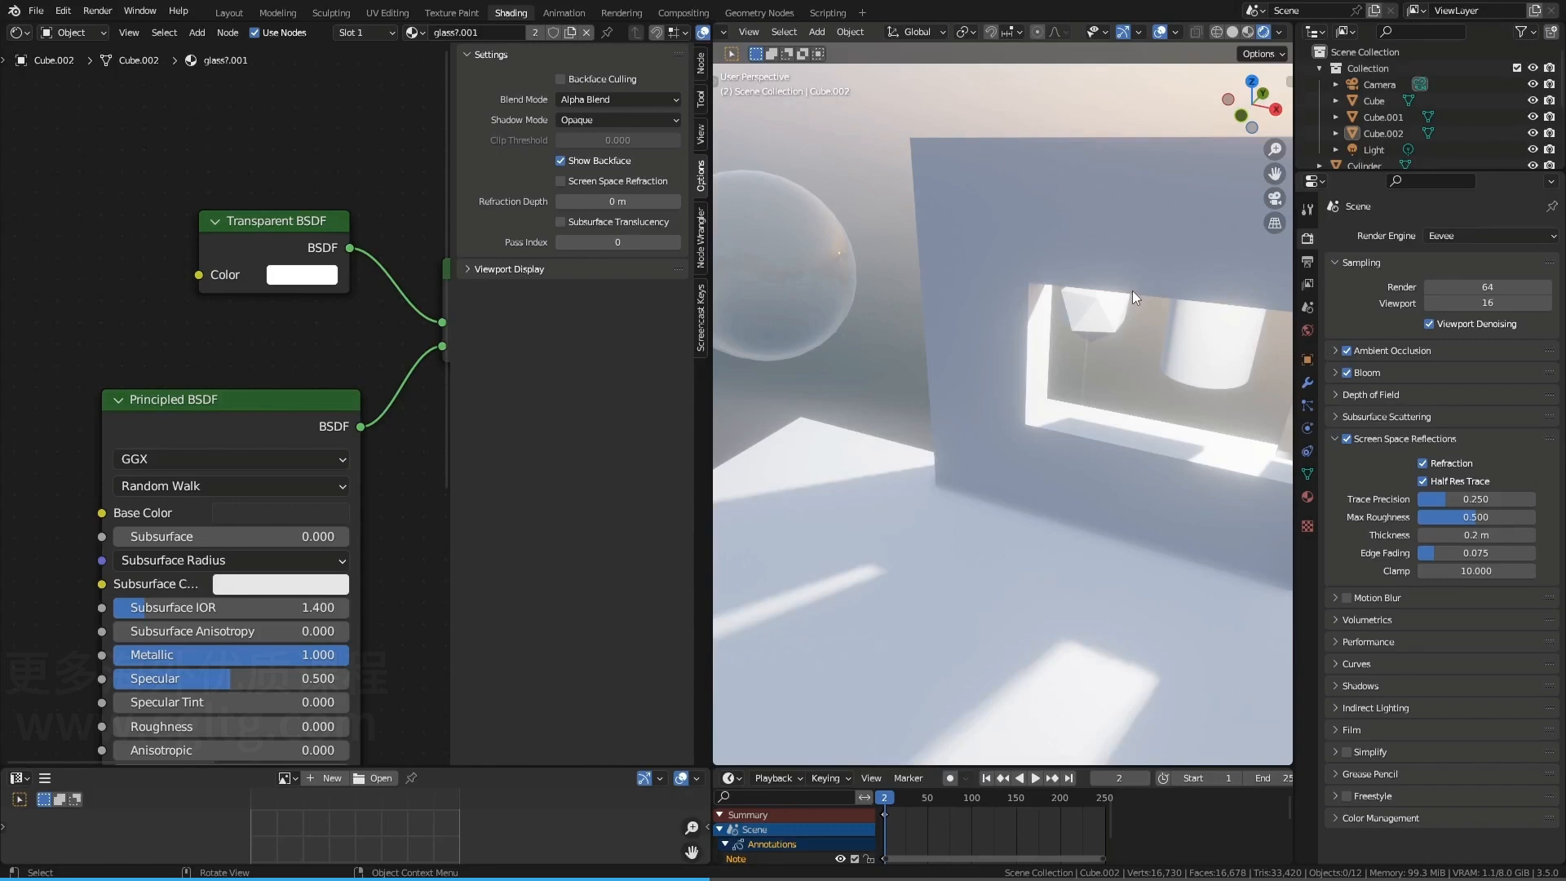
left_click(594, 101)
left_click(614, 99)
left_click(623, 134)
middle_click_drag(978, 356, 956, 402)
scroll(907, 338, "up", 4)
left_click(942, 339)
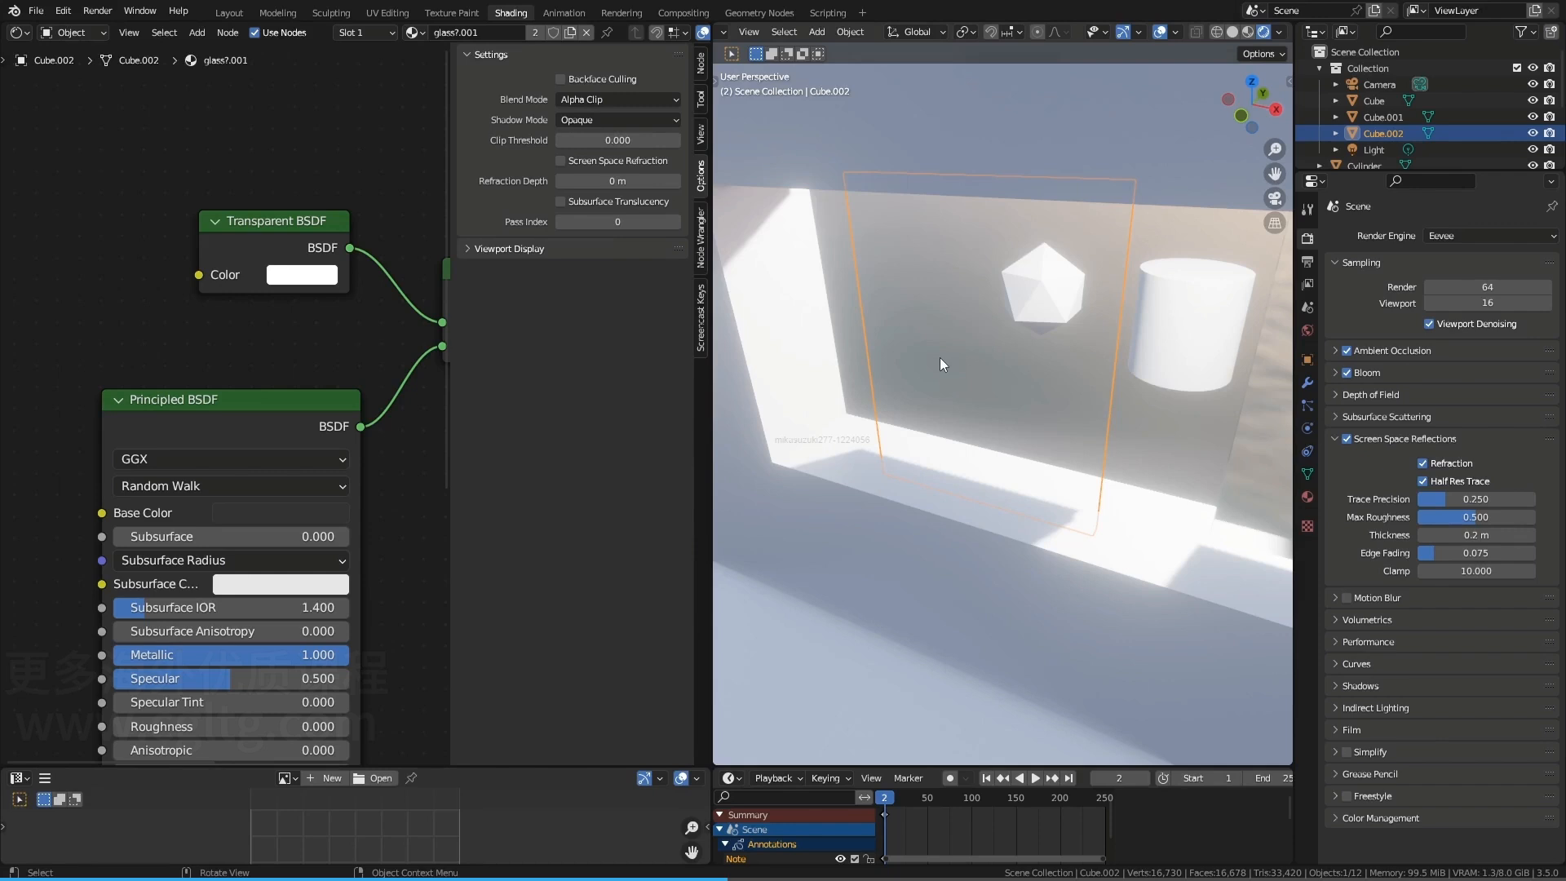
Darken the Transparent BSDF's Color to mid grey and set the Blend Mode to Alpha Blend
left_click(298, 278)
left_click_drag(450, 325, 451, 391)
left_click(602, 98)
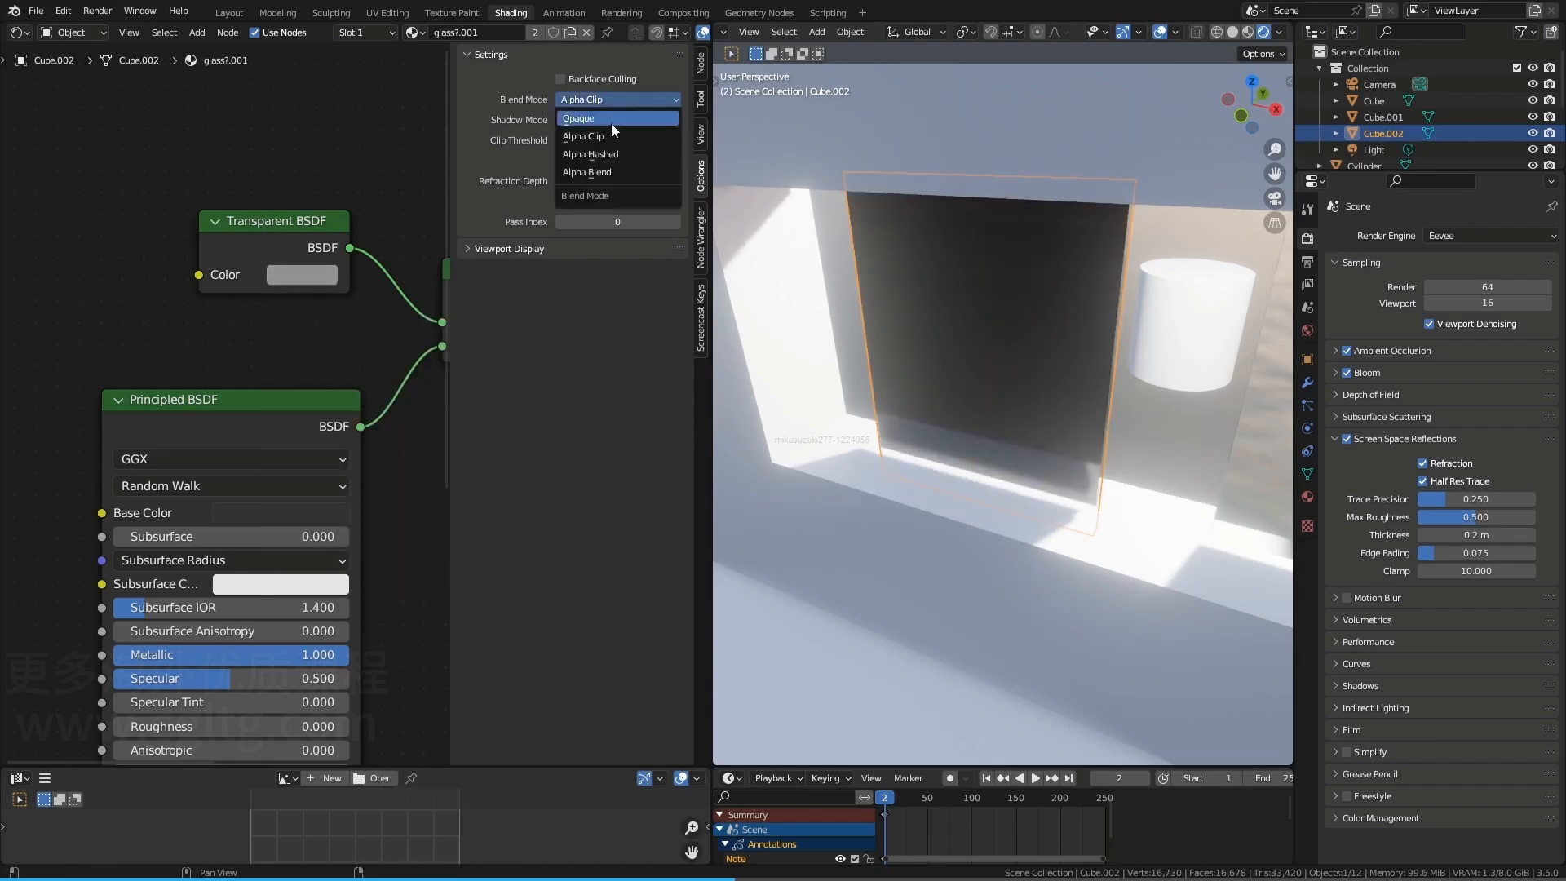
left_click(622, 173)
middle_click_drag(951, 291, 927, 280)
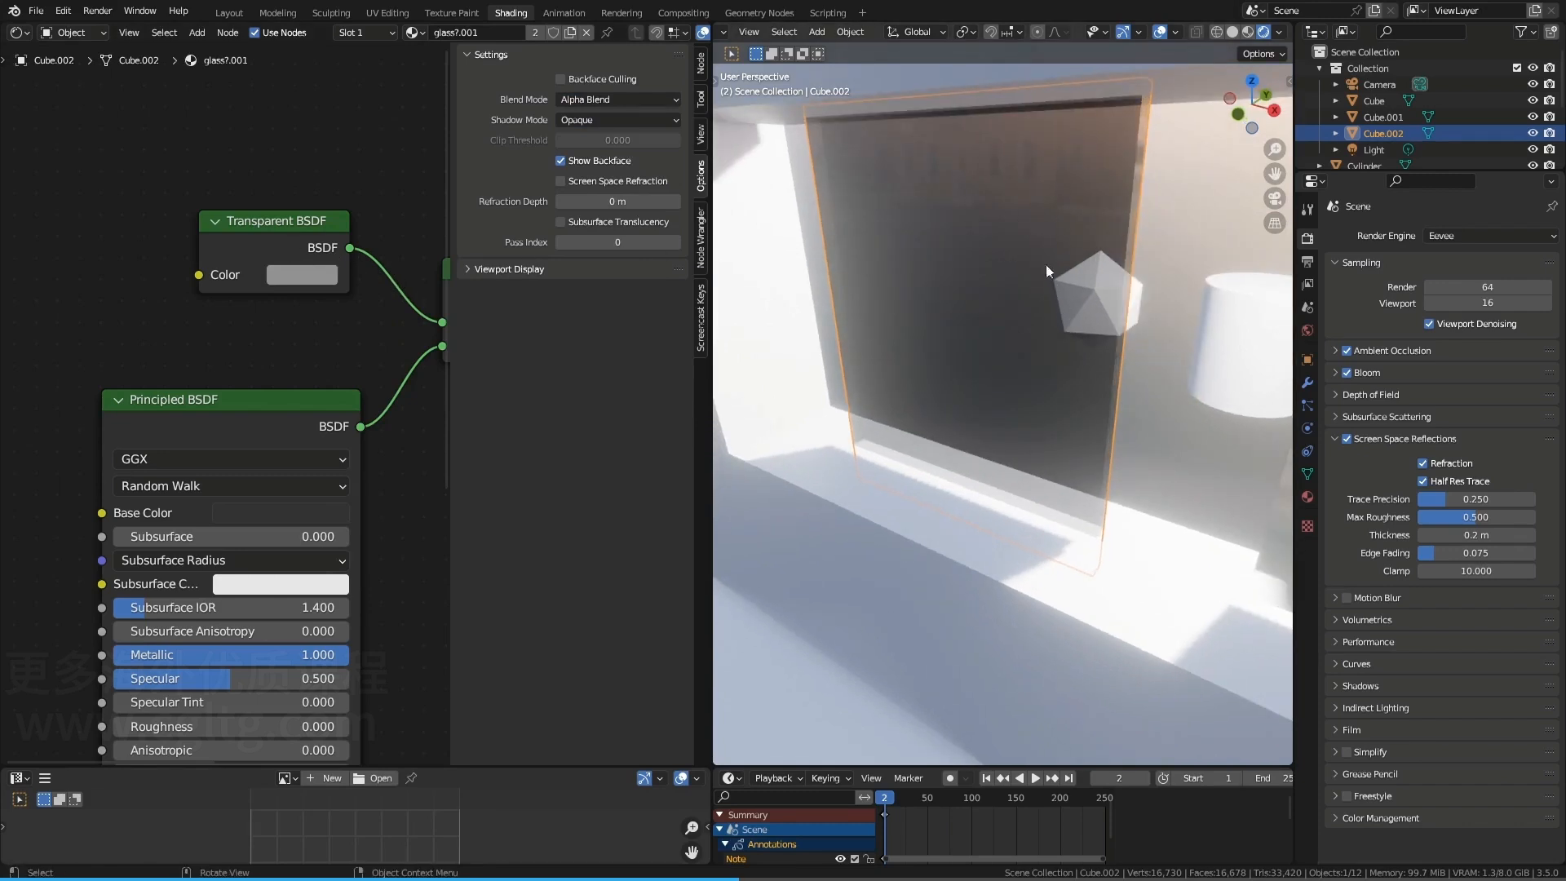
Switch the Blend Mode to Alpha Clip and raise the Clip Threshold to 0.750
left_click(589, 100)
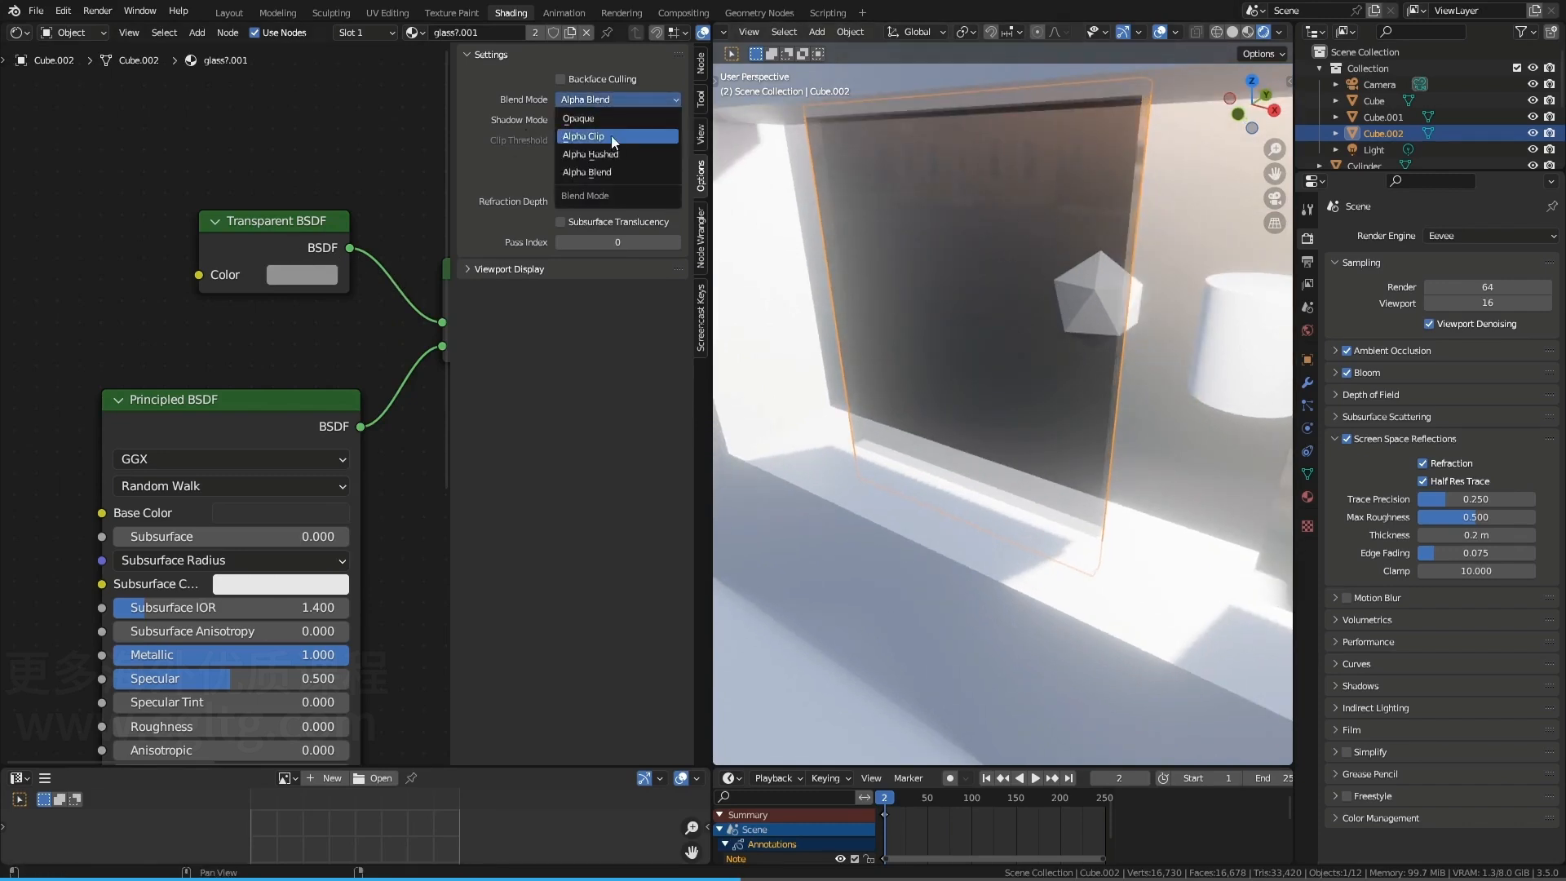
left_click(610, 136)
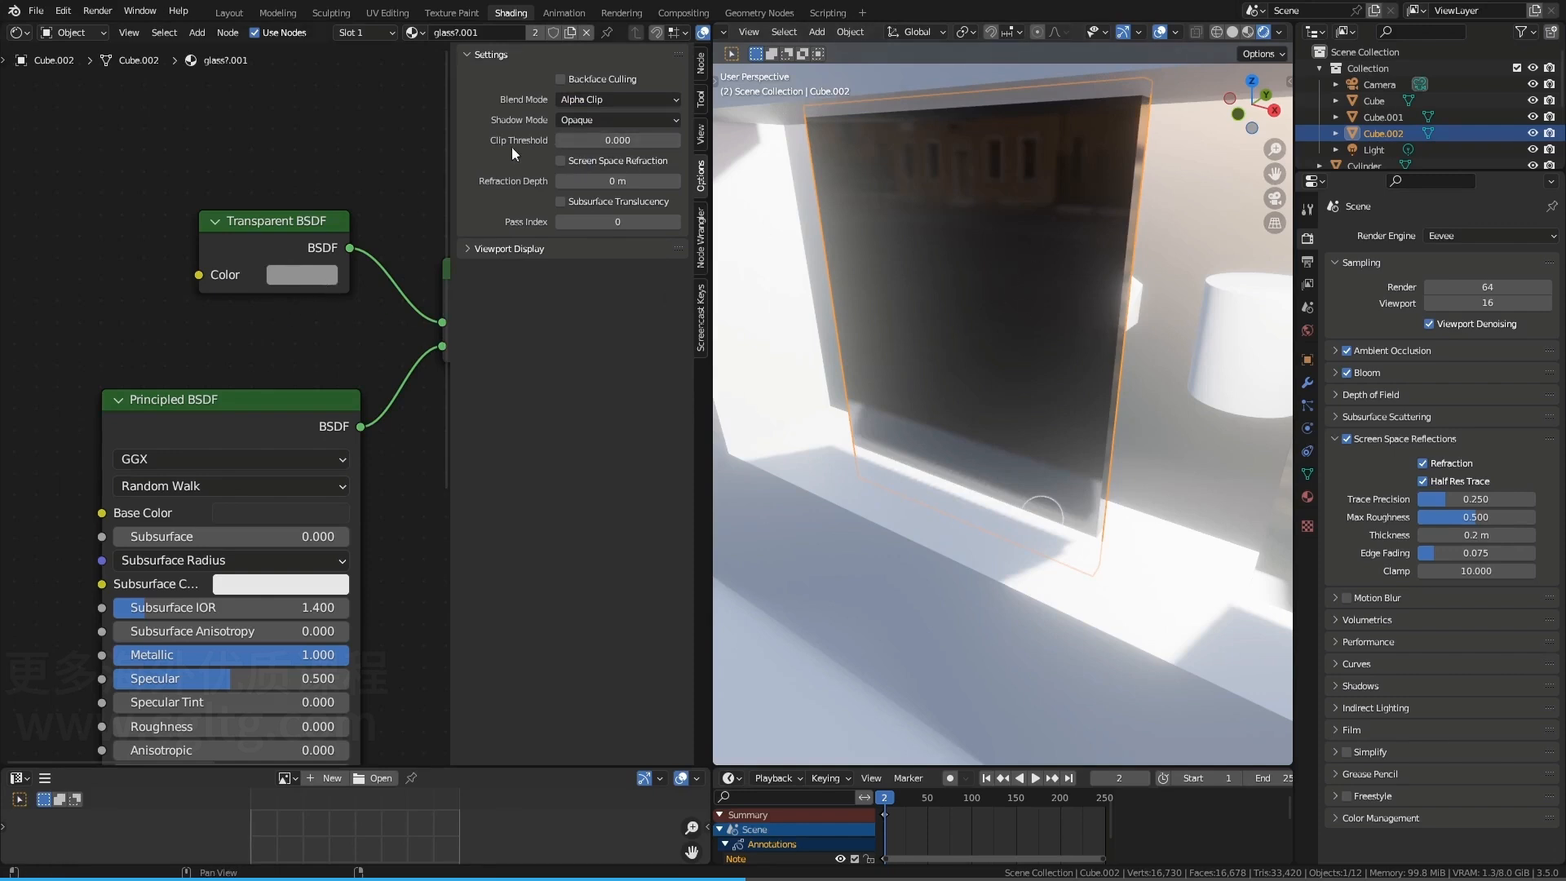
left_click_drag(563, 141, 651, 140)
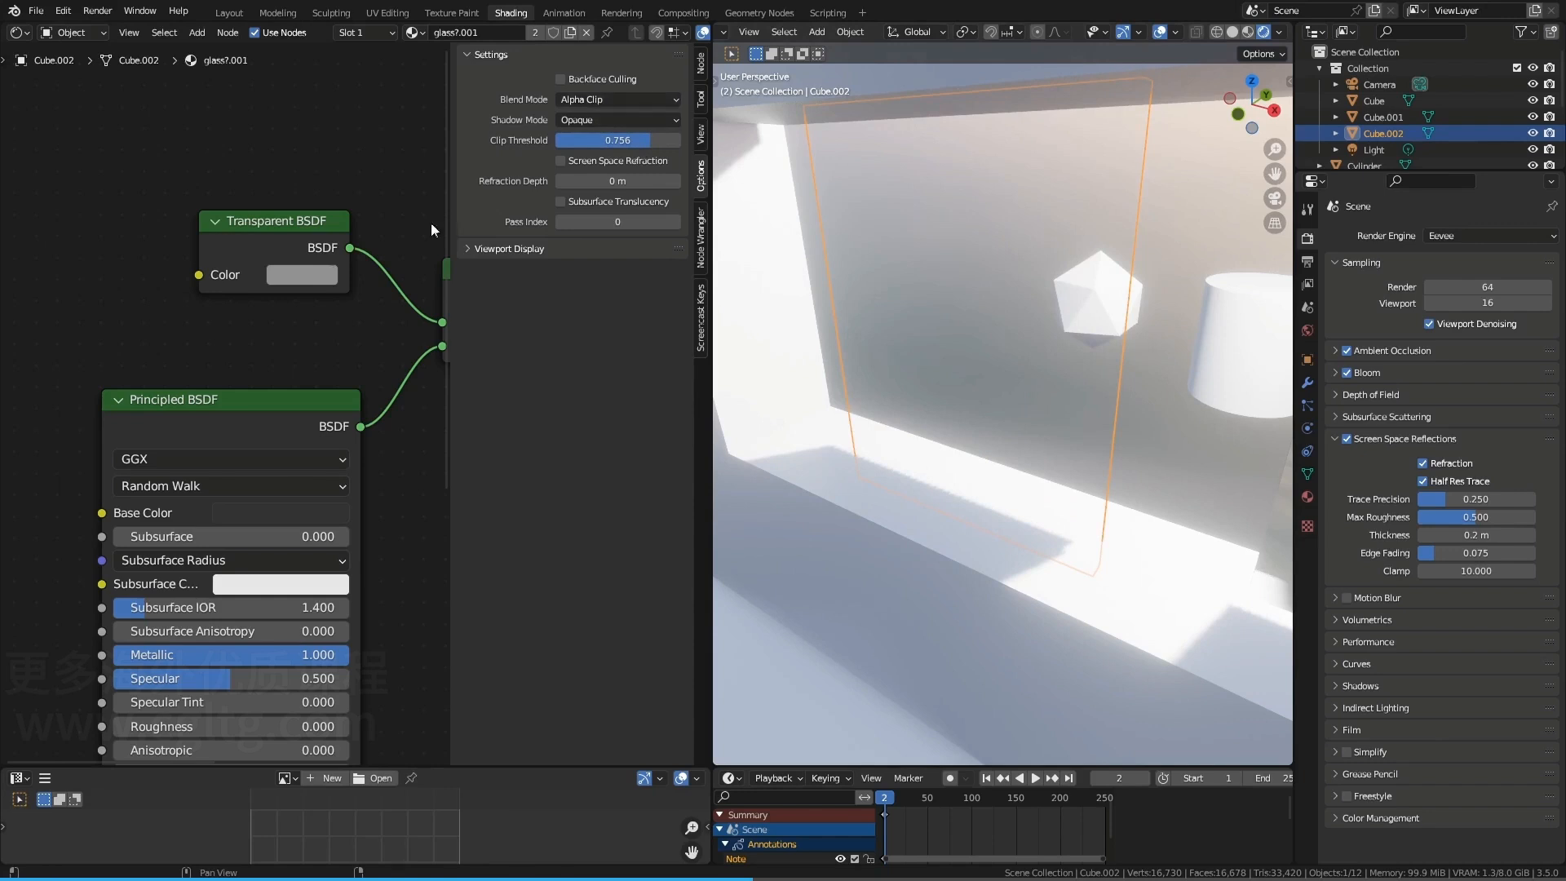
mouse_move(295, 313)
left_mouse_down()
mouse_move(317, 233)
mouse_move(352, 249)
mouse_move(344, 292)
left_mouse_up()
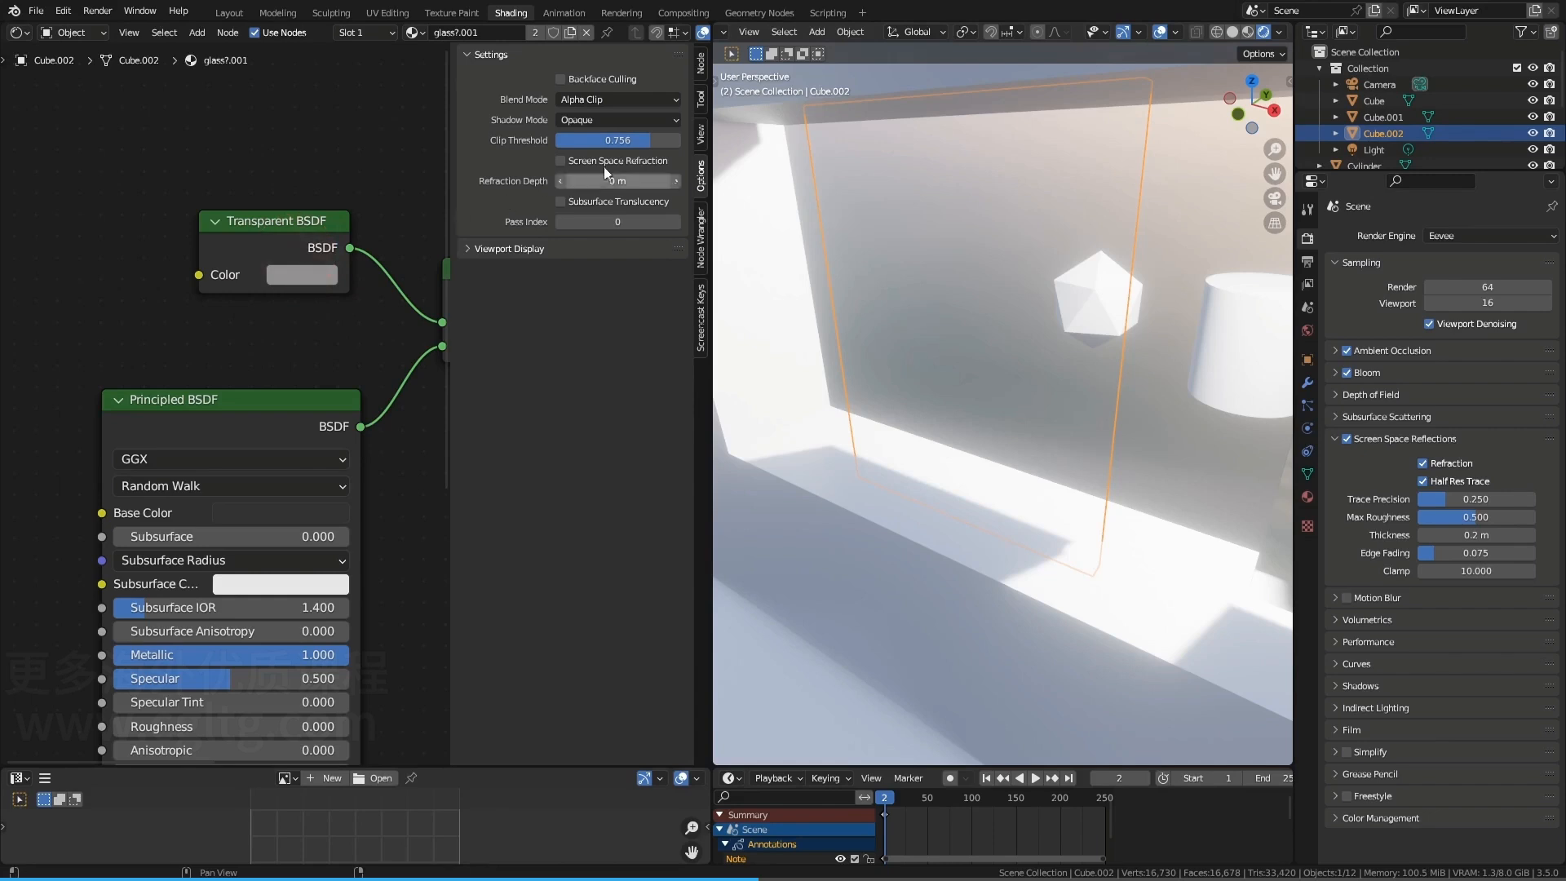
left_click_drag(662, 140, 653, 145)
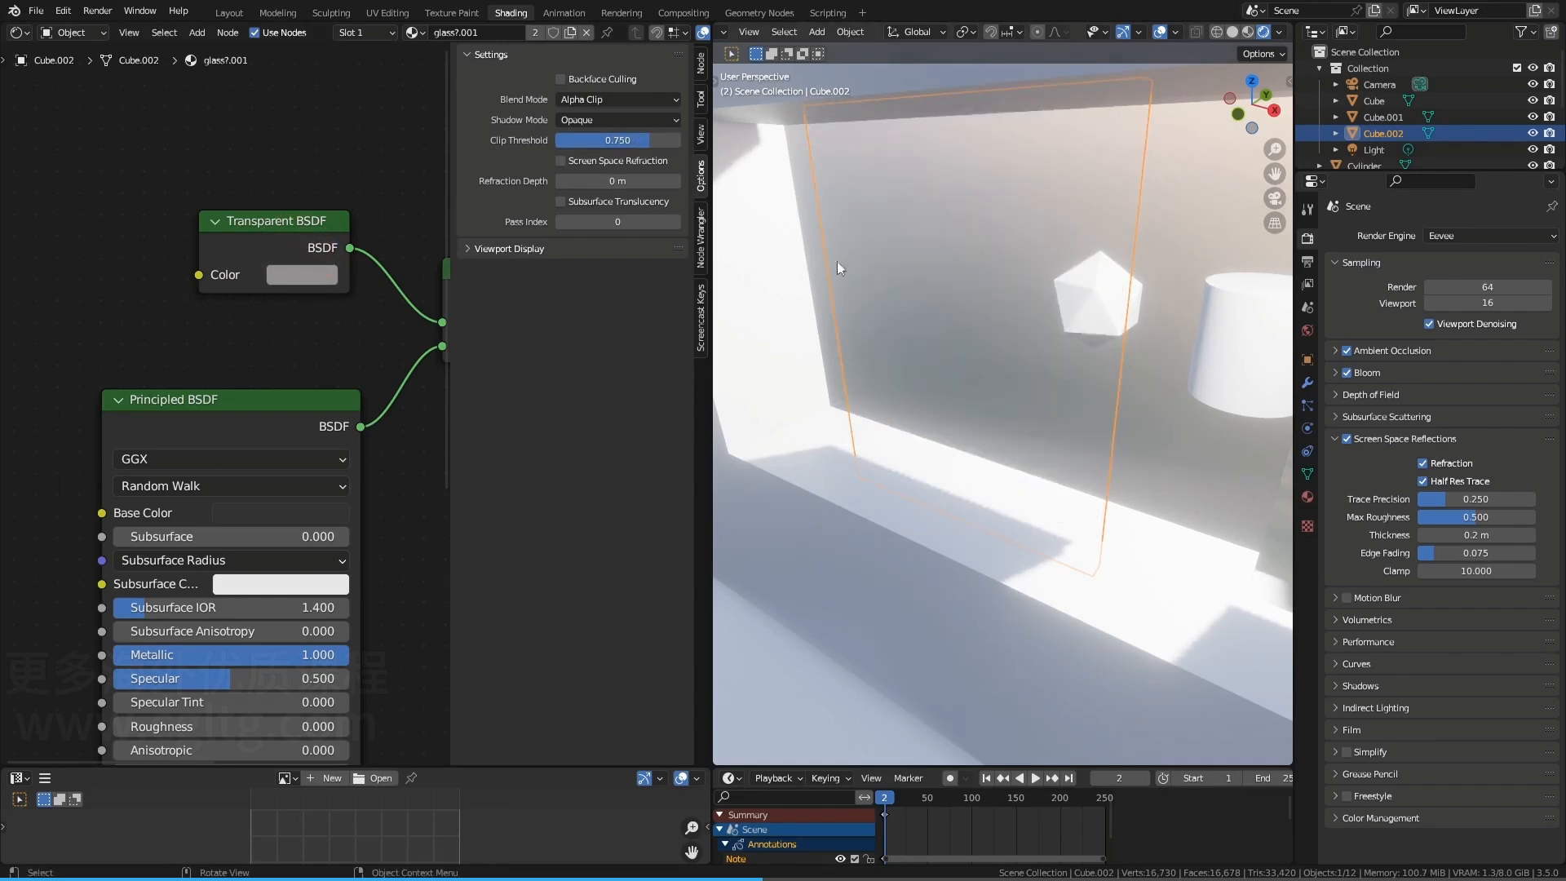
Add a Checker Texture node and connect its Color output to the Transparent BSDF's Color
middle_click_drag(105, 290, 217, 318)
key("shift+a")
left_click(203, 302)
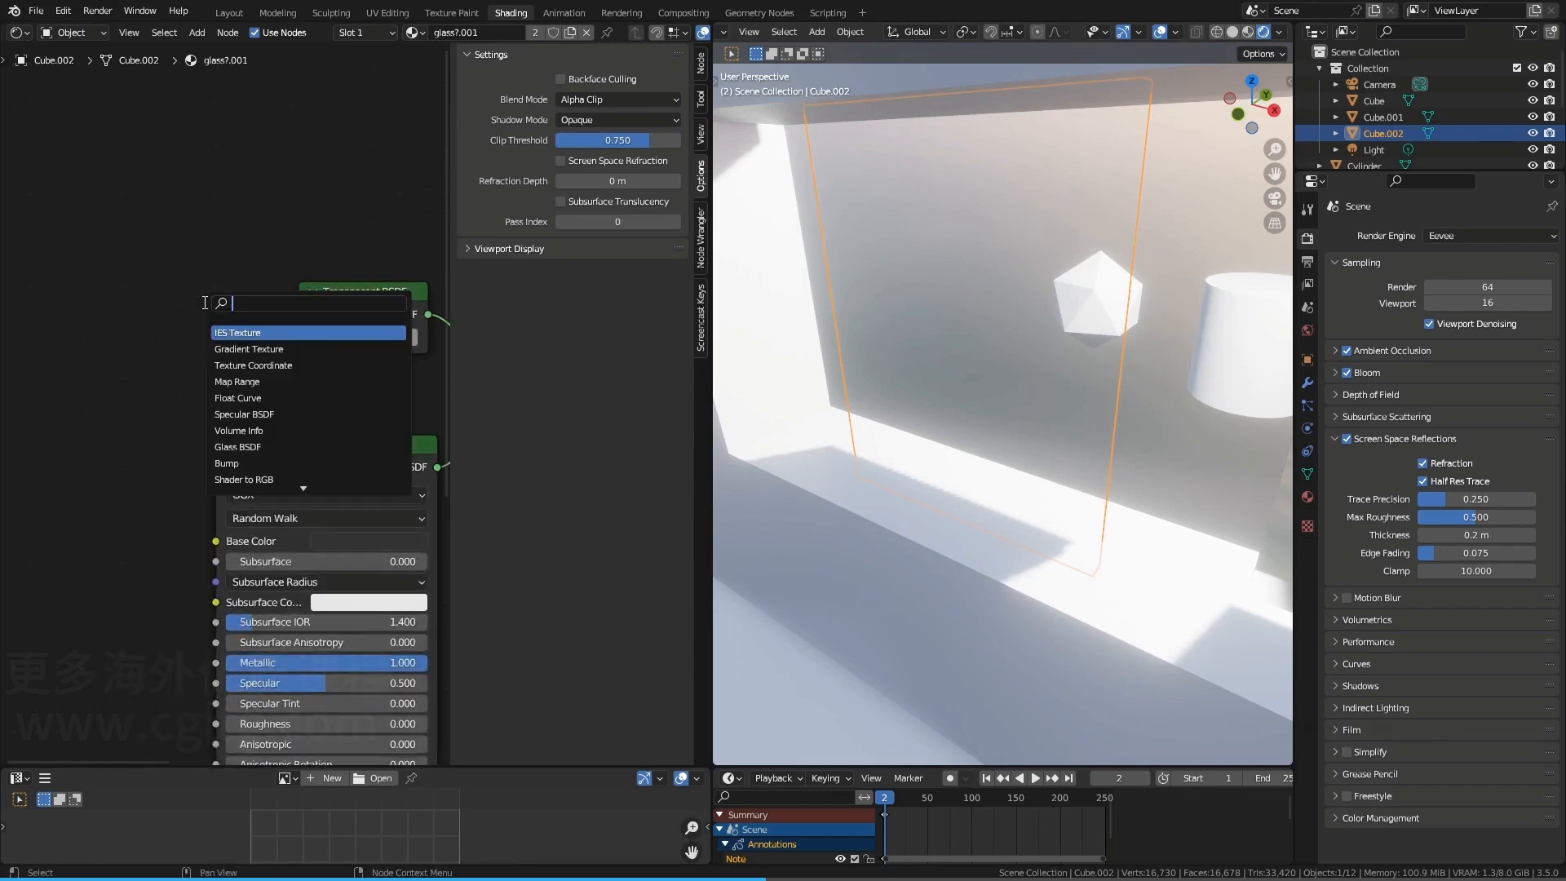
type("ch")
key("Return")
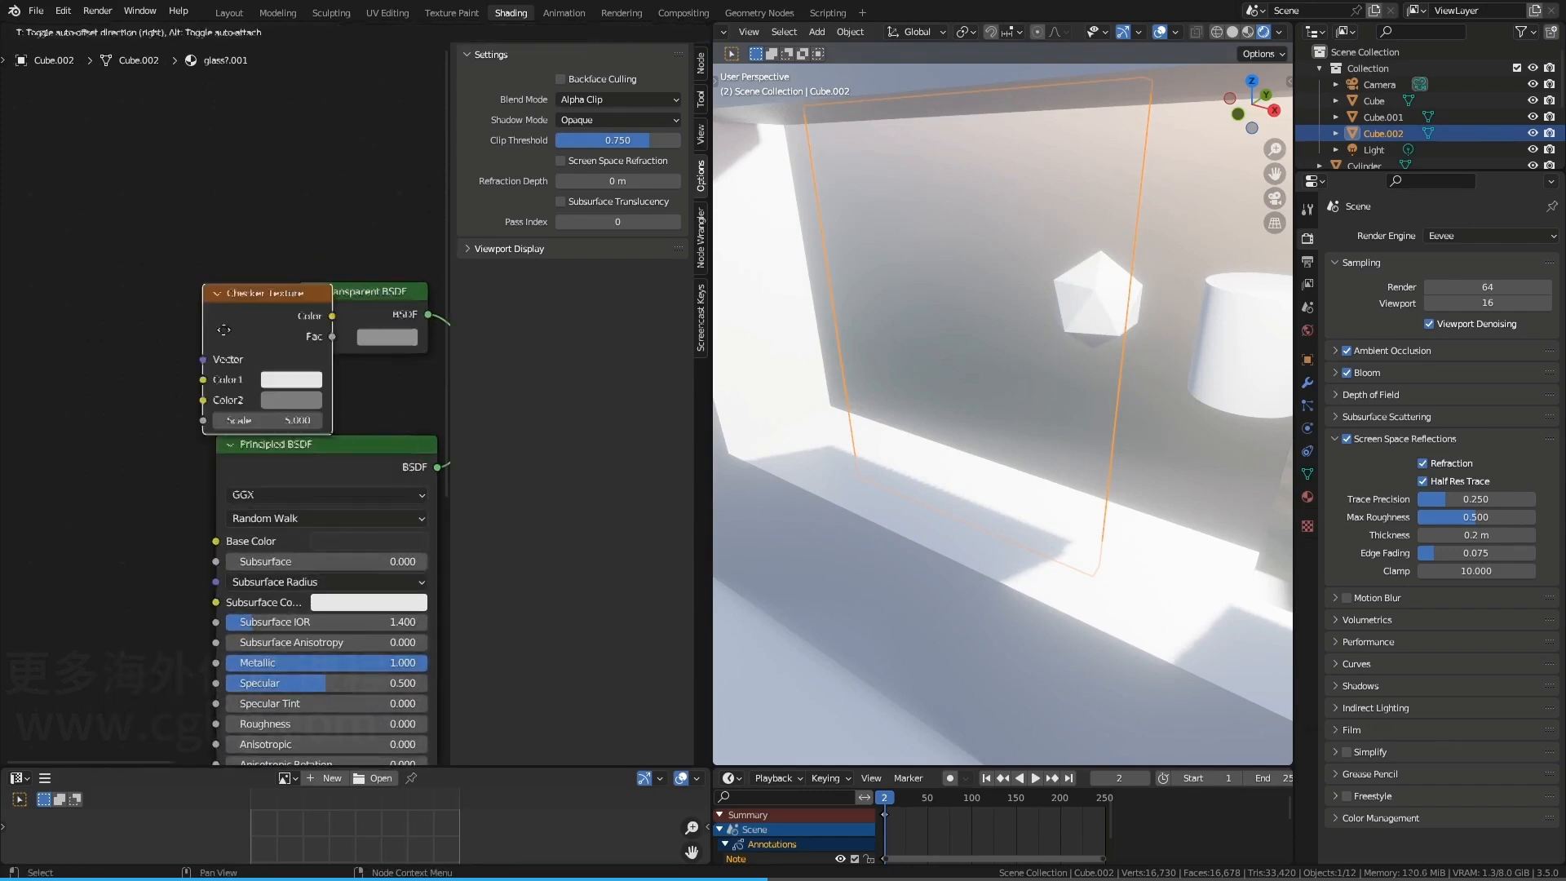
left_click(214, 311)
left_click_drag(218, 309, 299, 338)
mouse_move(993, 380)
middle_mouse_down()
mouse_move(958, 379)
mouse_move(978, 394)
middle_mouse_up()
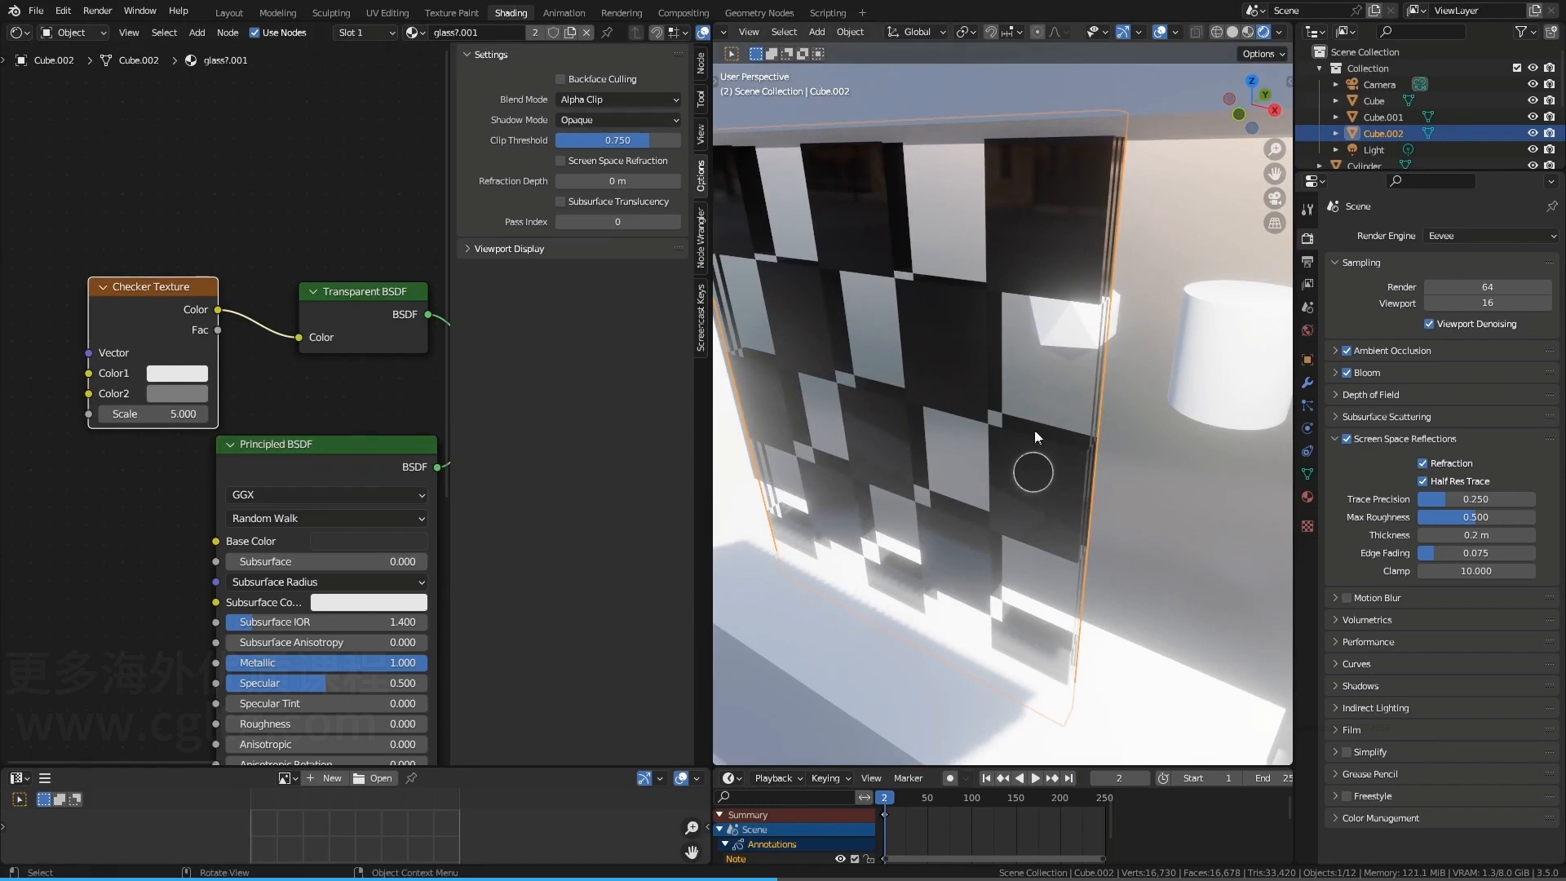
Set the Blend Mode to Alpha Hashed and inspect the checkered pane up close
scroll(1035, 429, "down", 7)
mouse_move(1034, 434)
middle_mouse_down()
mouse_move(972, 468)
mouse_move(1025, 509)
mouse_move(1063, 443)
mouse_move(1020, 448)
middle_mouse_up()
left_click(602, 99)
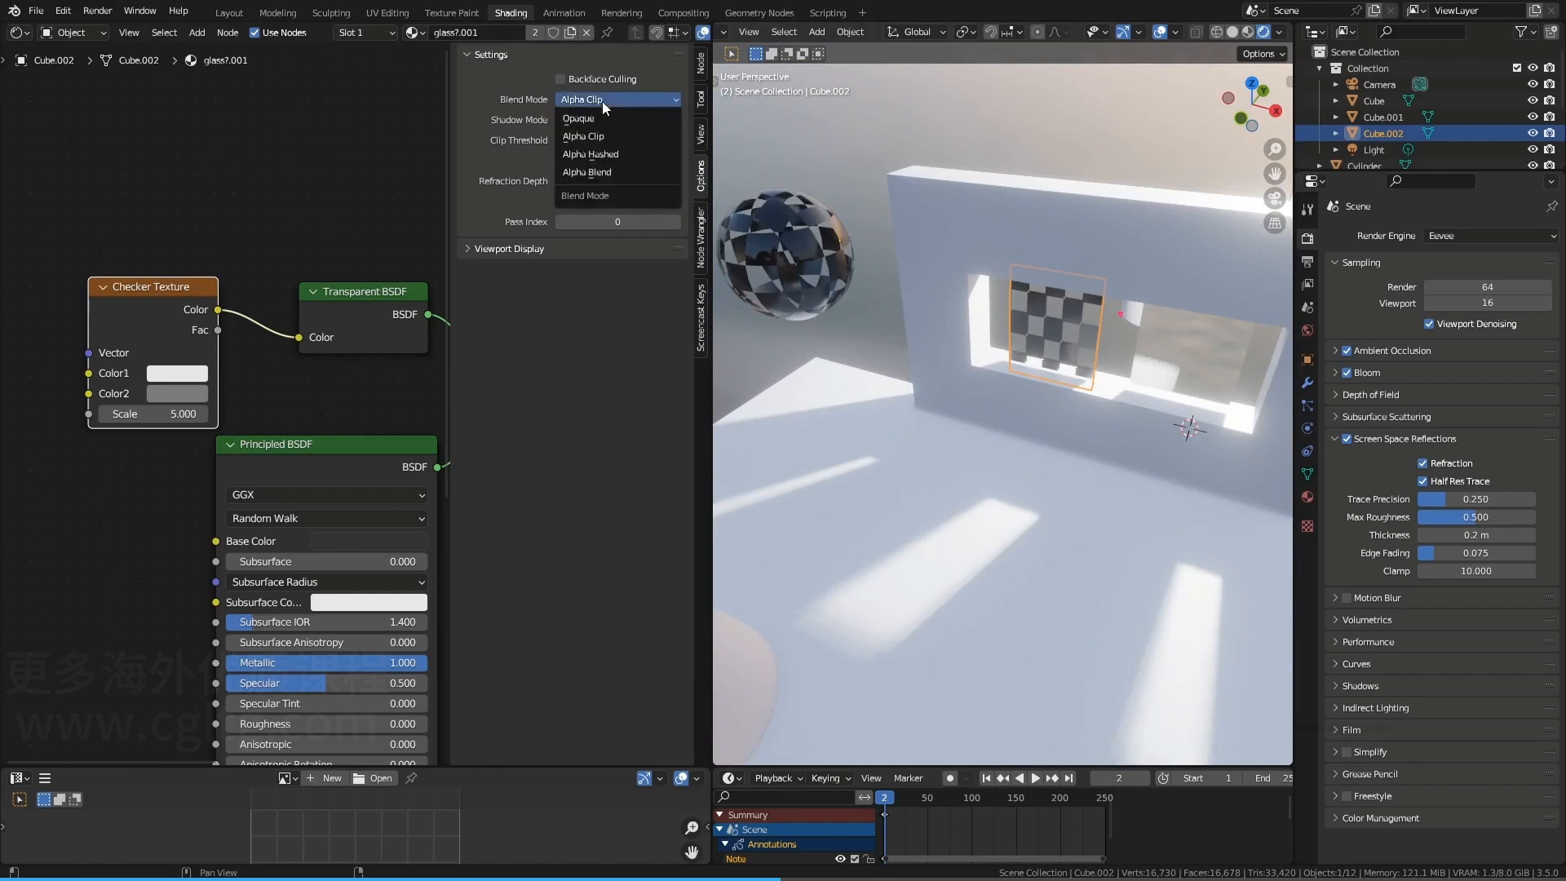
left_click(604, 149)
scroll(1085, 409, "up", 5)
middle_click_drag(1085, 399, 1048, 378)
scroll(1000, 460, "up", 3)
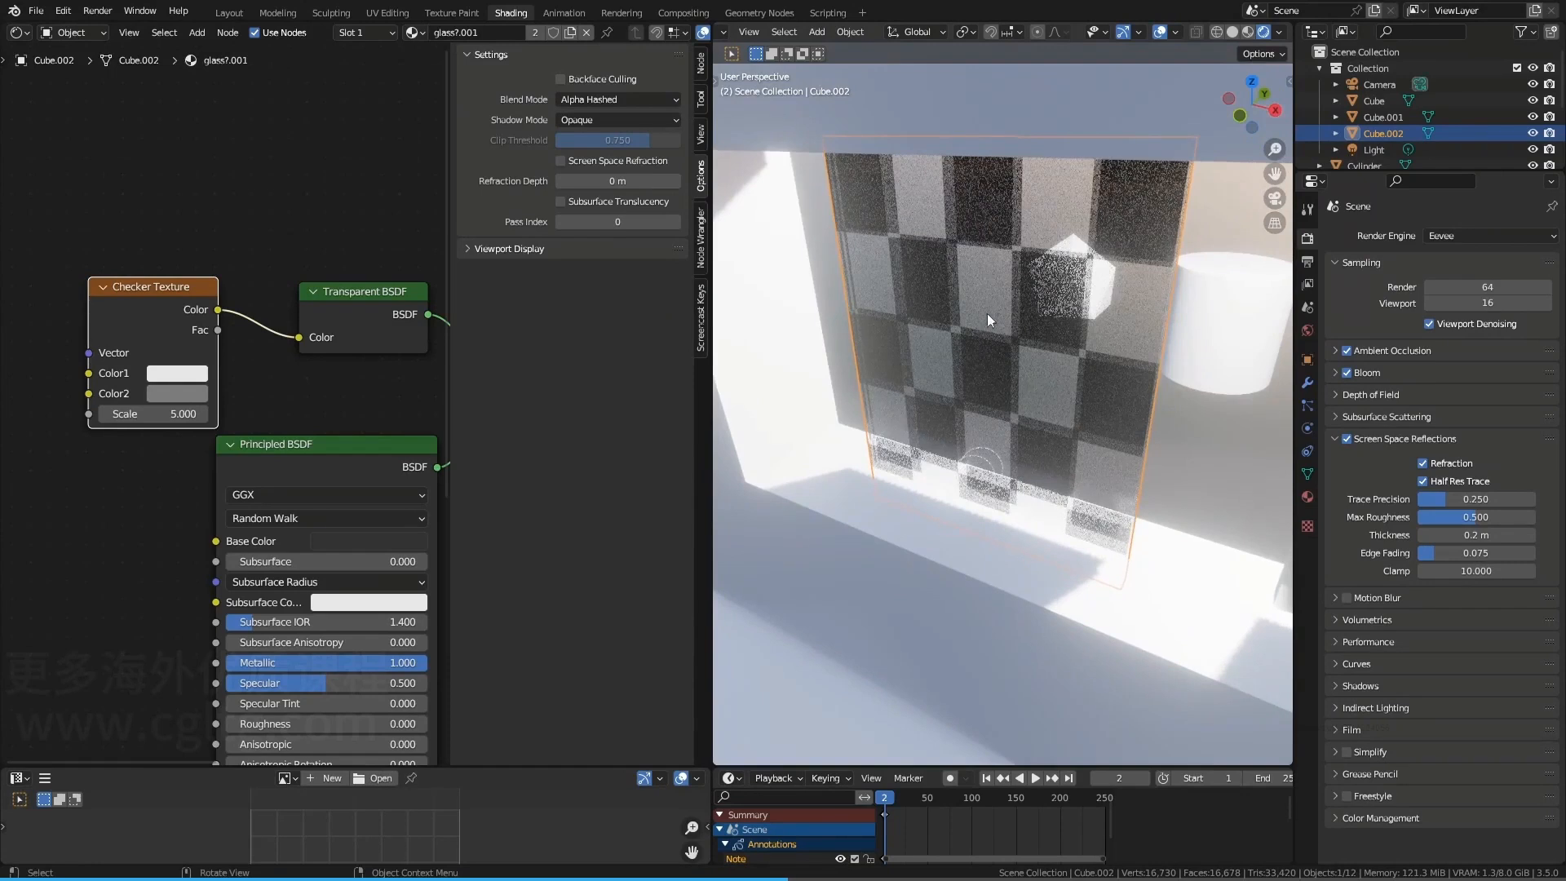
scroll(1050, 325, "up", 3)
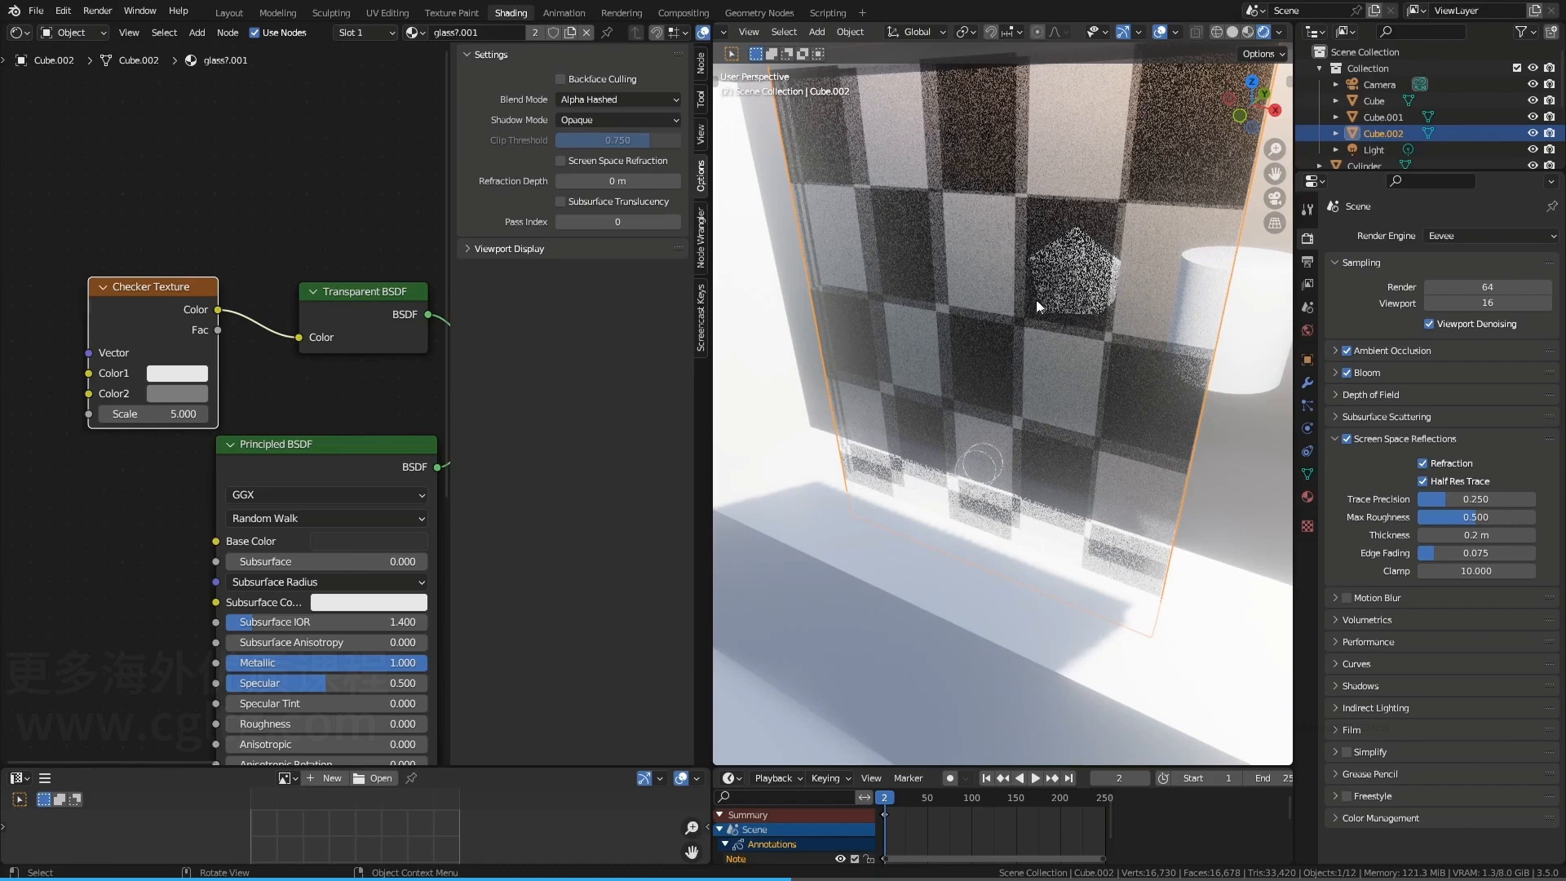
middle_click_drag(1044, 309, 1019, 261)
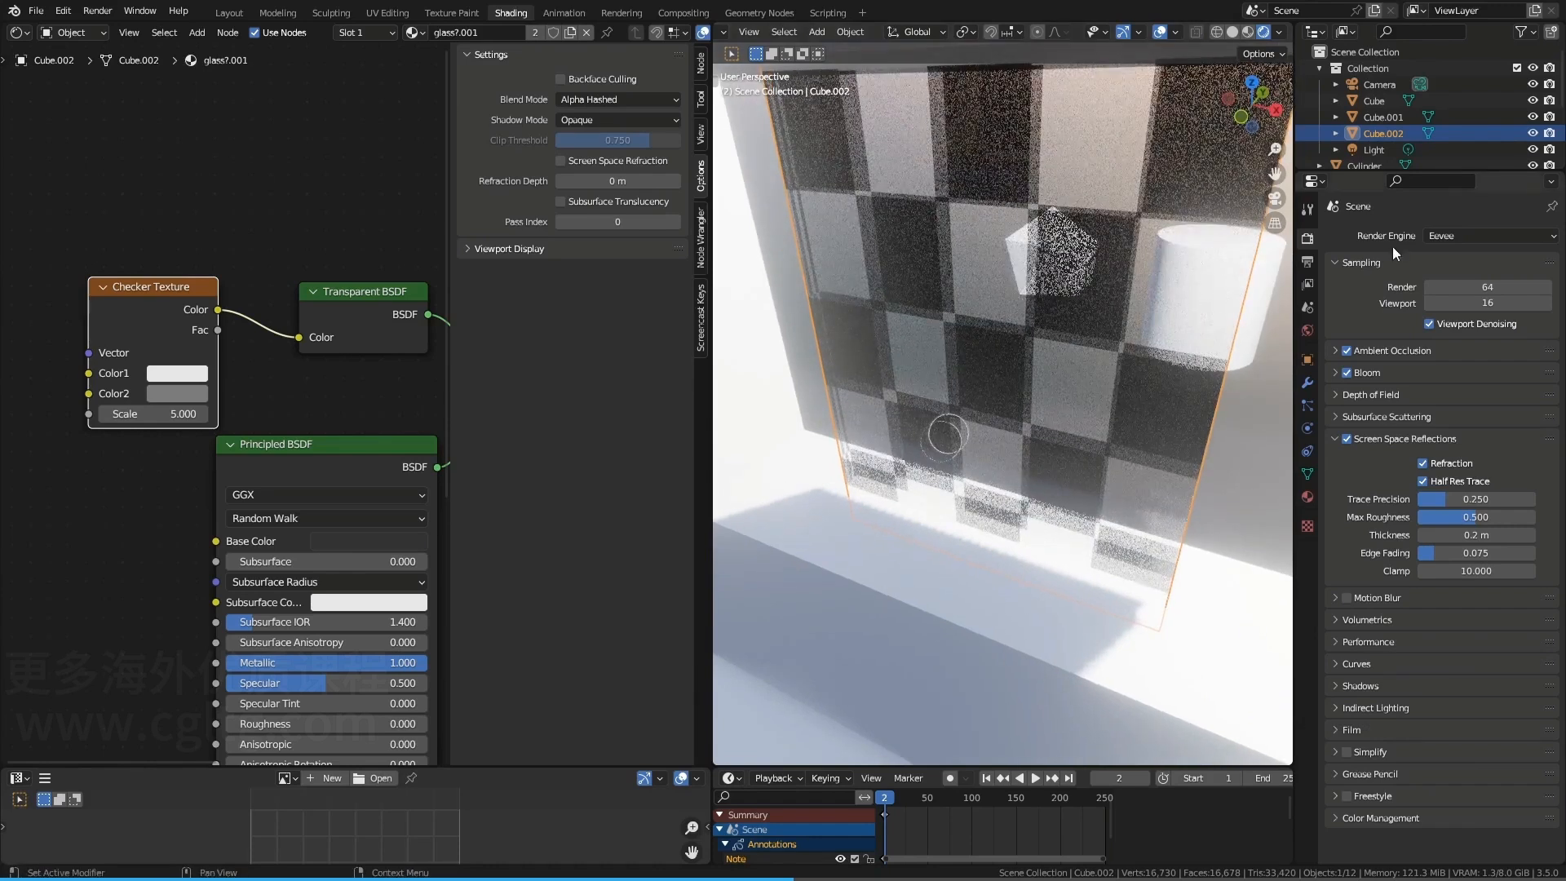
Set the viewport samples to 1000 and compare Alpha Blend with Alpha Hashed on the checkered pane
left_click(1484, 304)
type("1000")
key("Return")
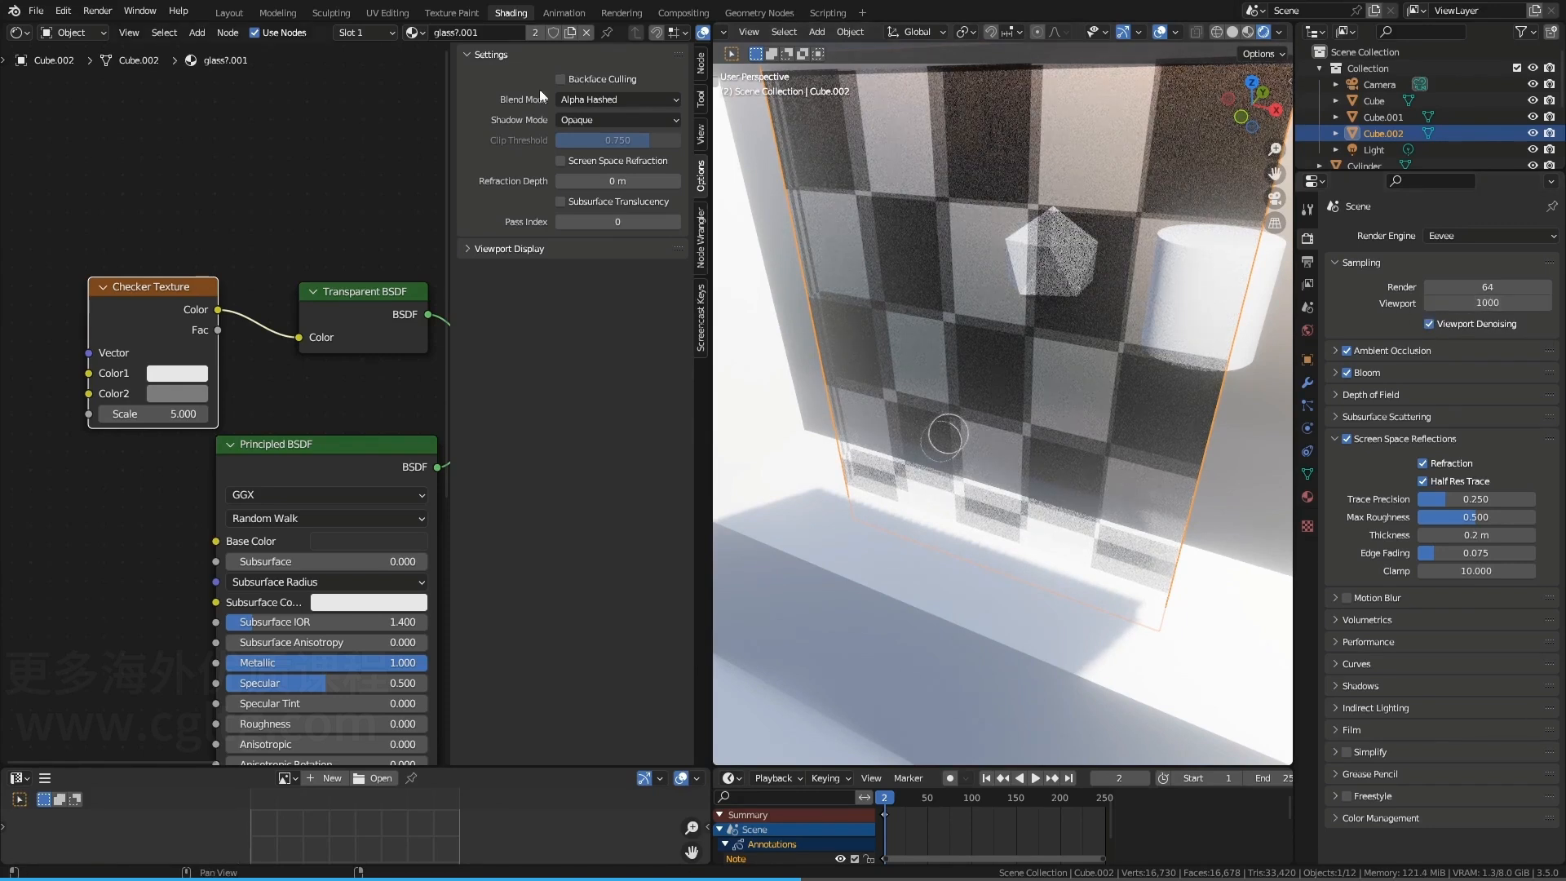
left_click(621, 100)
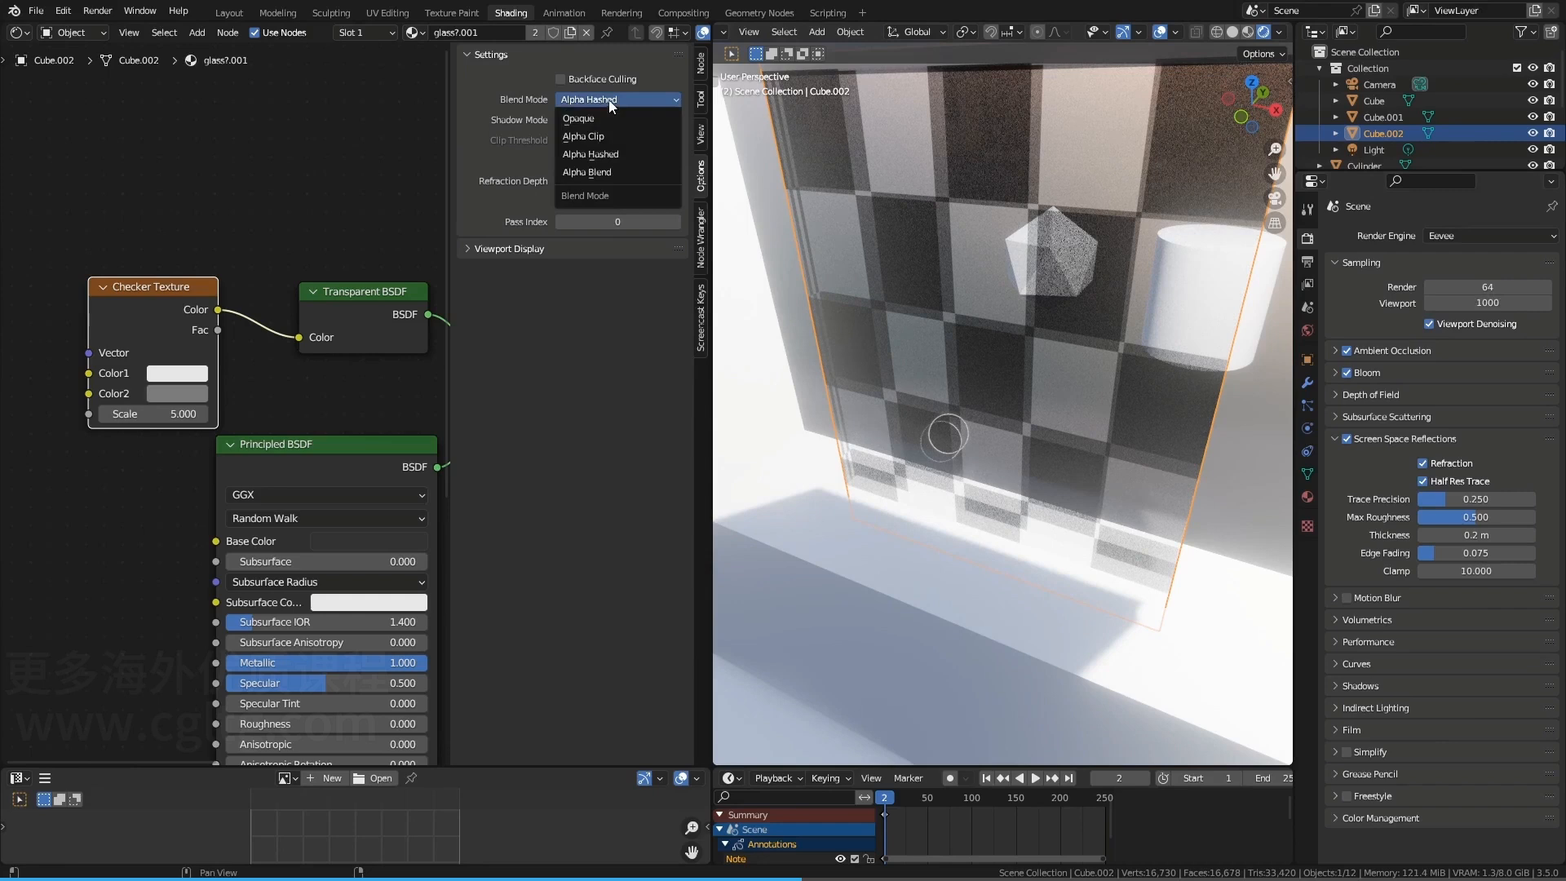
left_click(611, 172)
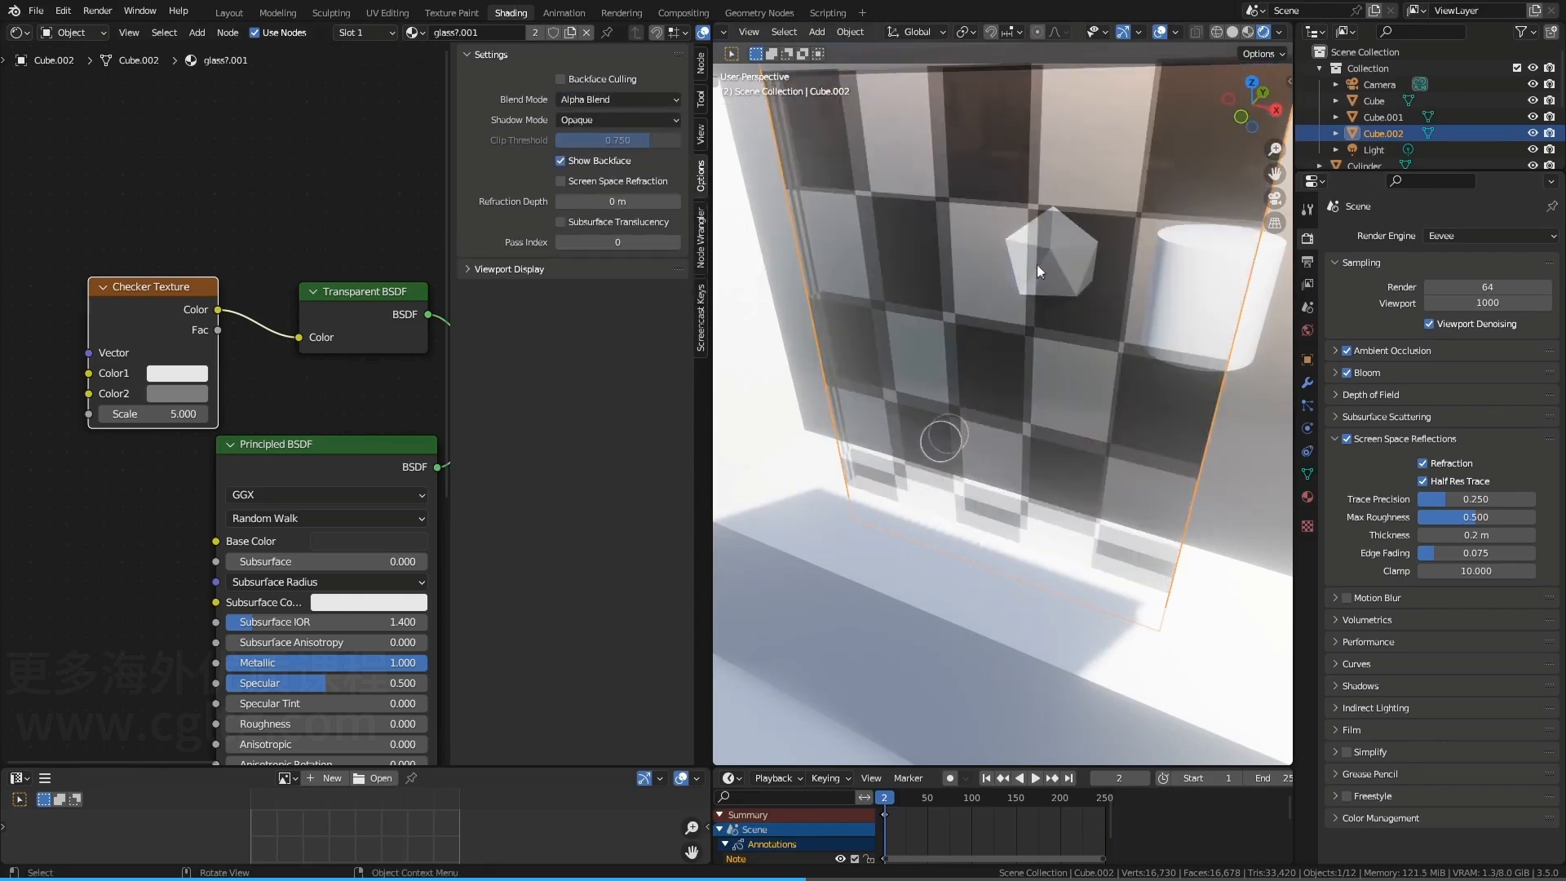
left_click(616, 99)
left_click(610, 149)
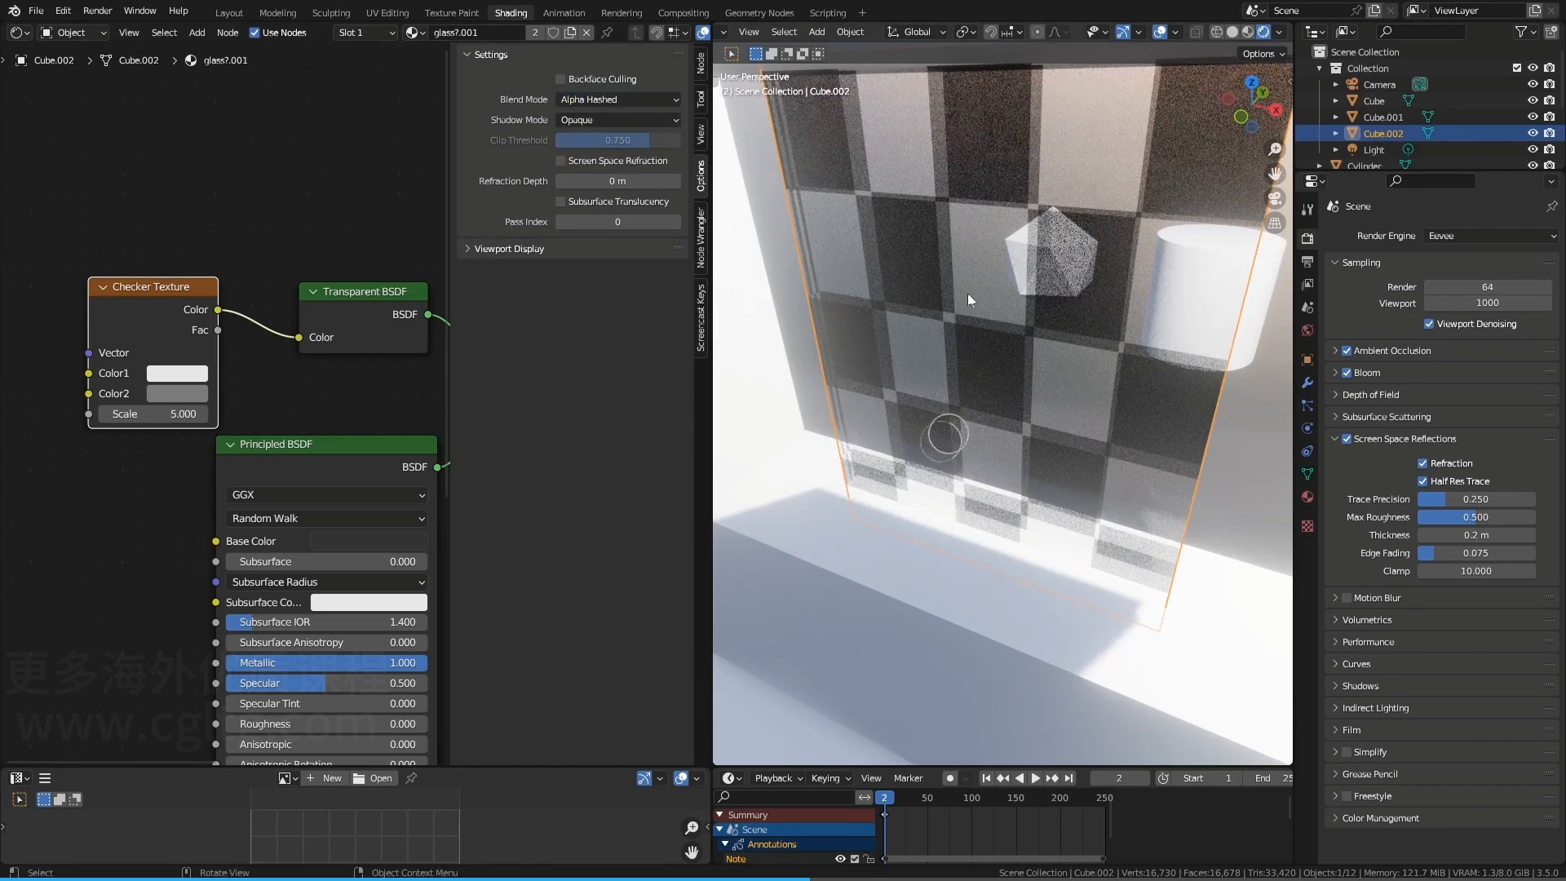
Set the viewport samples to 16 and the glass material's Blend Mode to Alpha Blend
left_click(1470, 301)
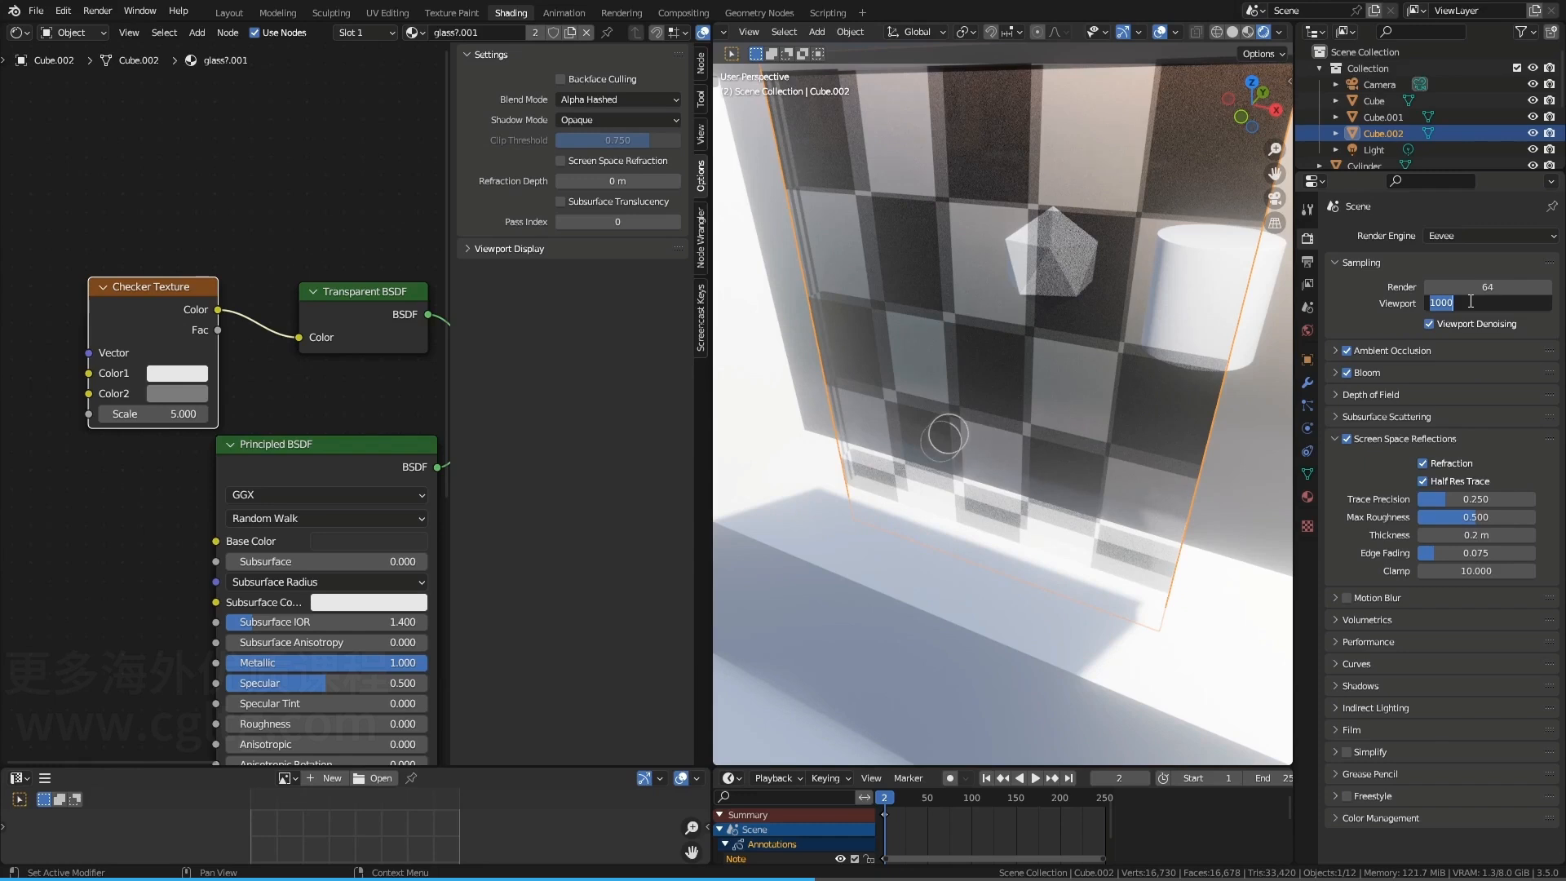
type("16")
key("Return")
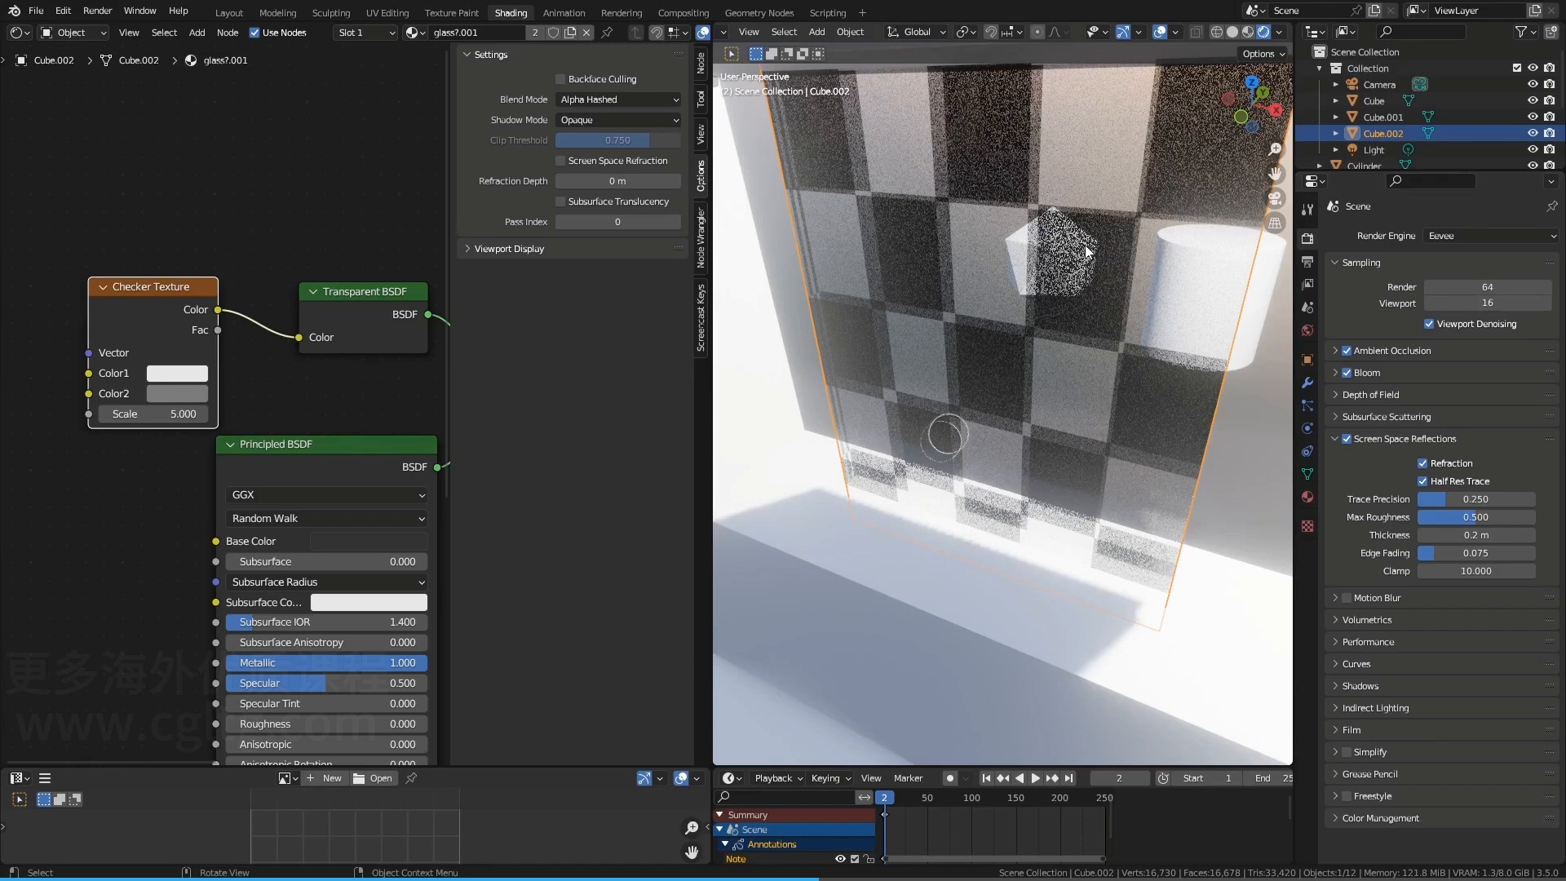
left_click(597, 100)
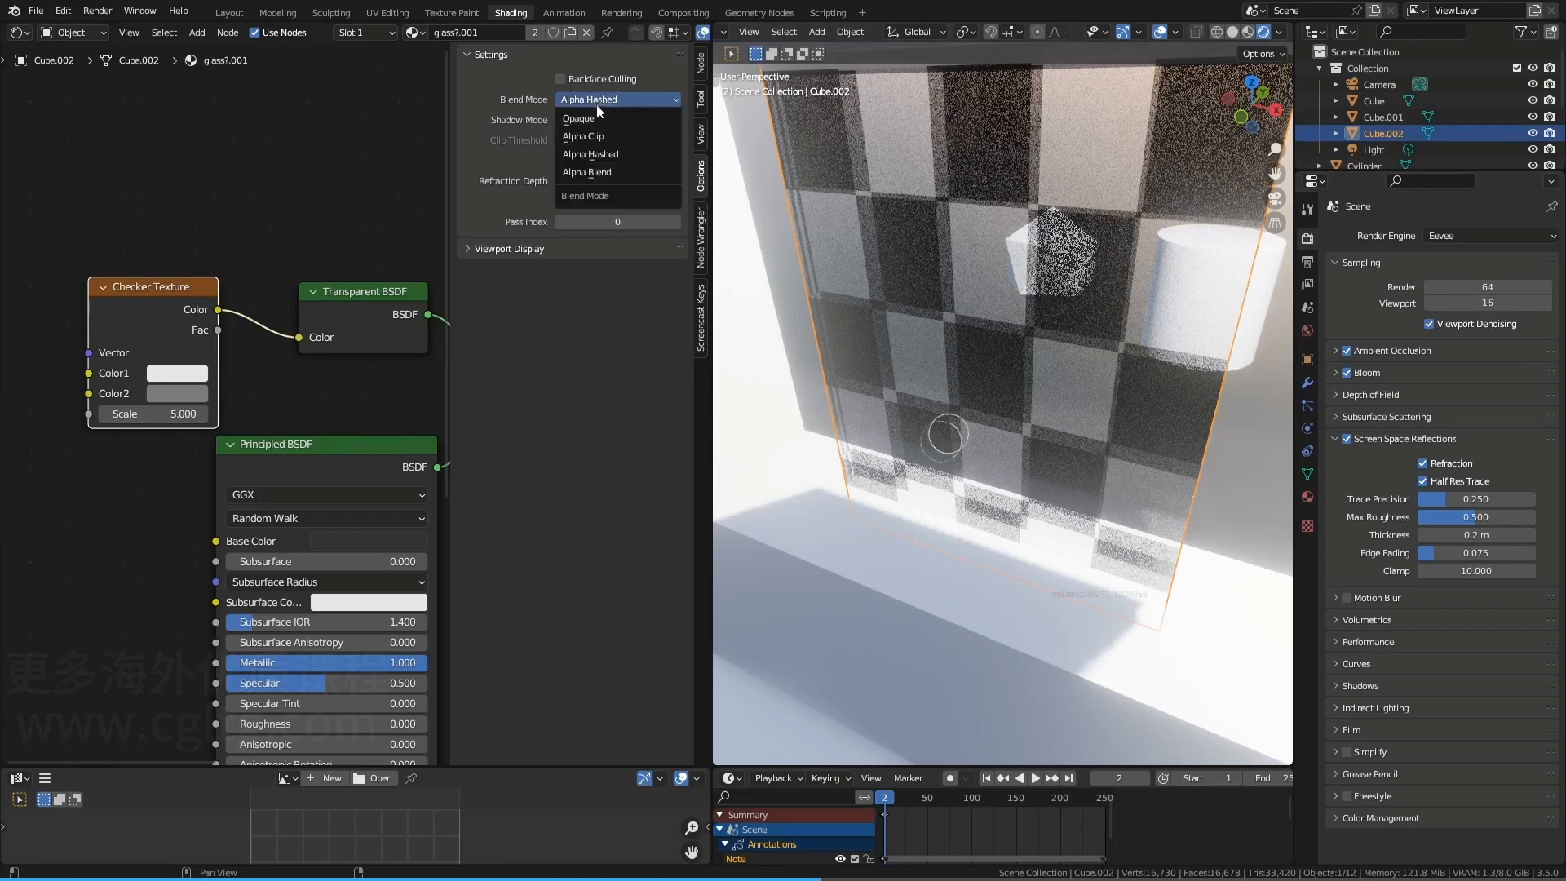
left_click(607, 173)
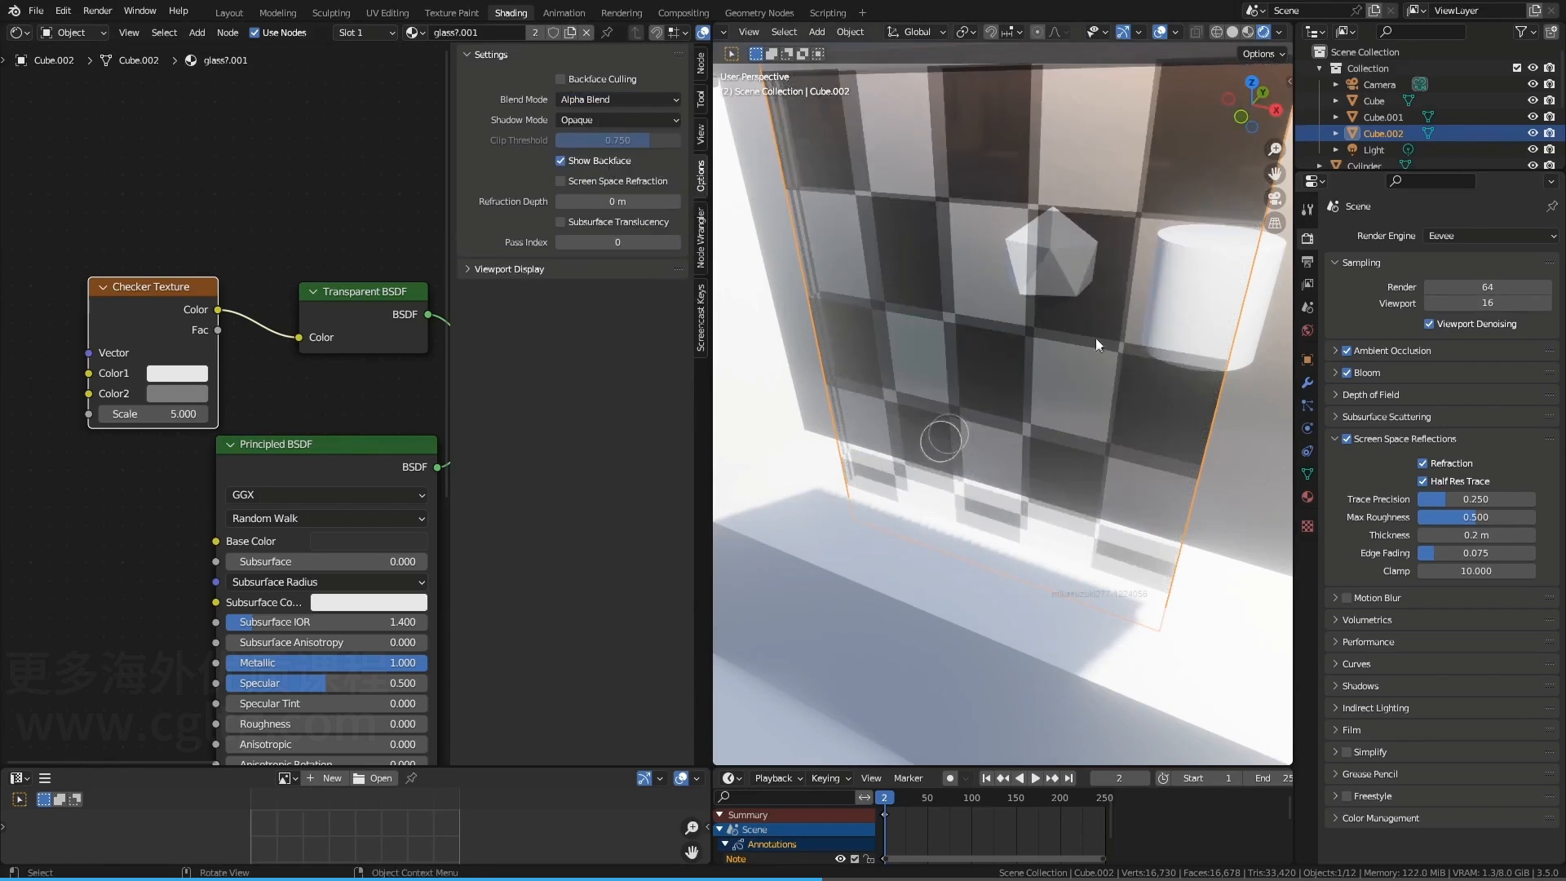
Delete the Checker Texture node and inspect the glass sphere beside the wall
scroll(935, 336, "down", 6)
middle_click_drag(942, 353, 1172, 306)
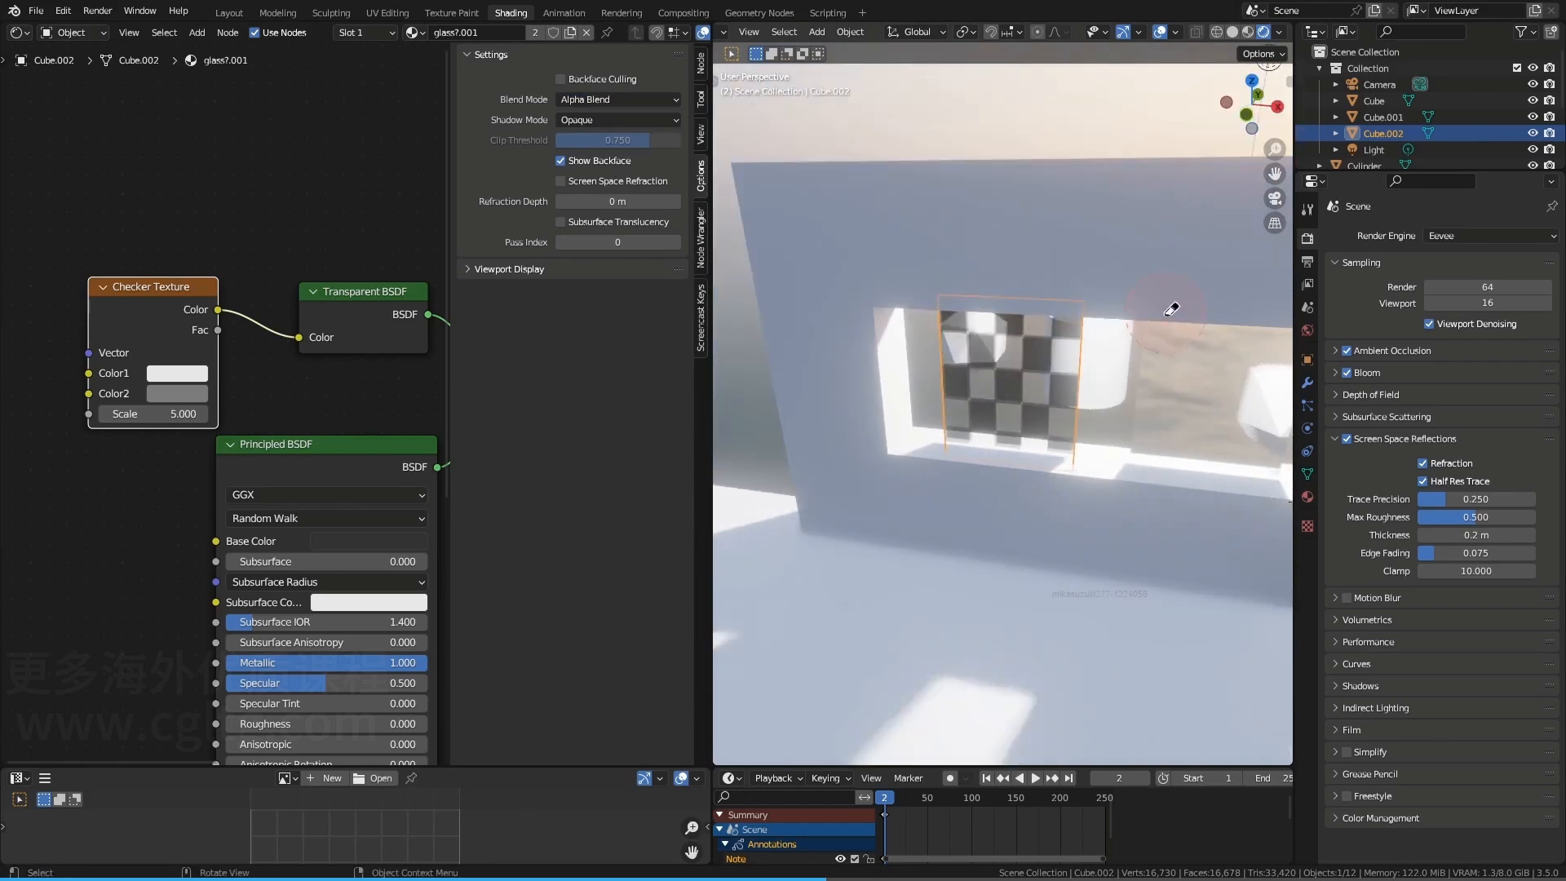
key("x")
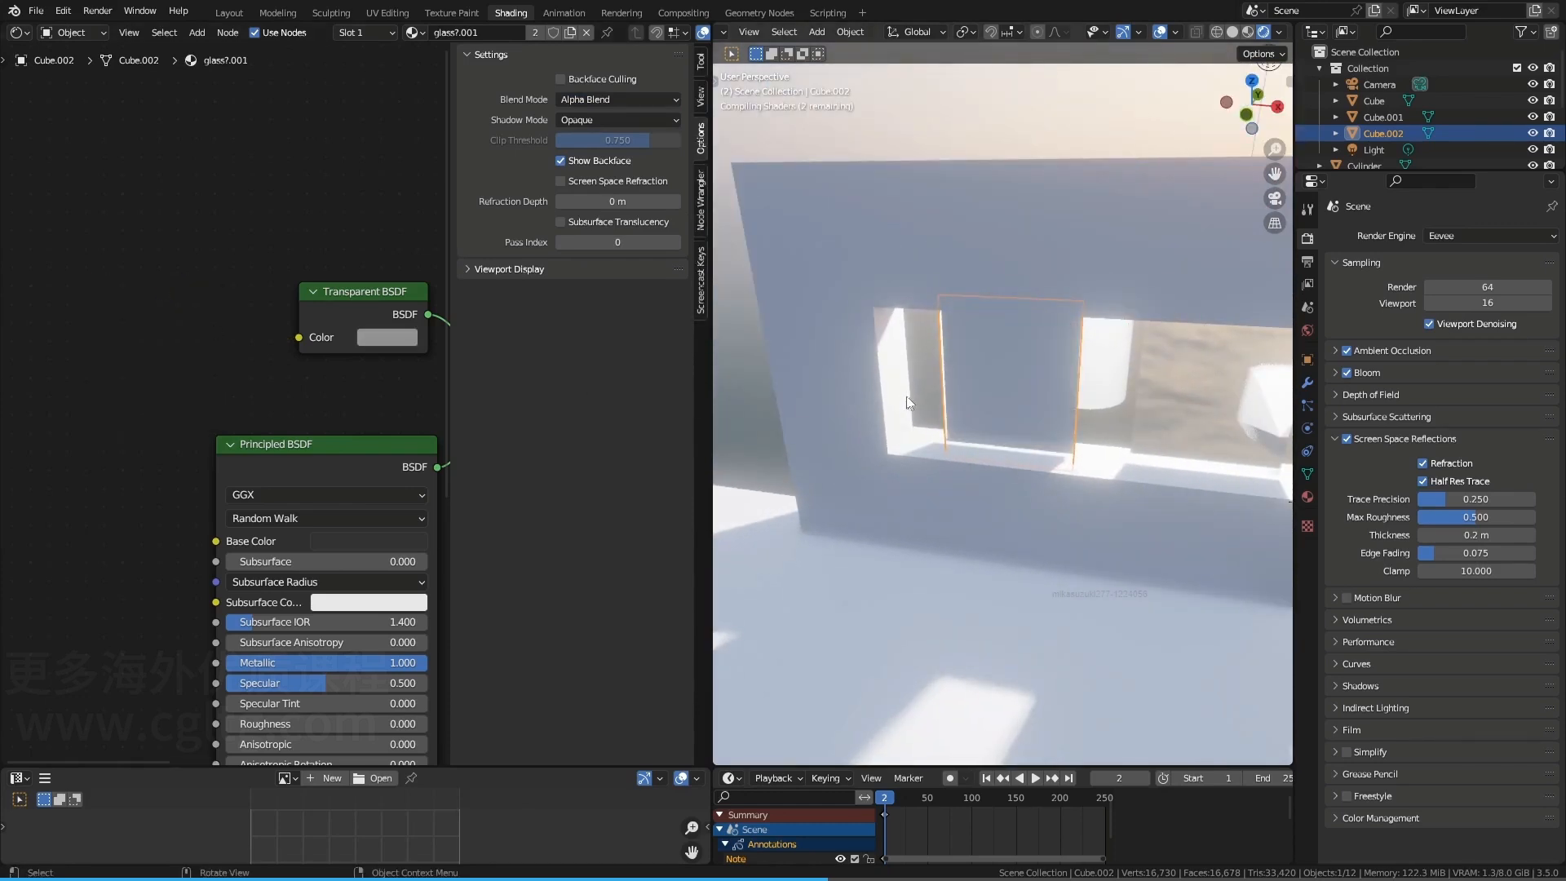
scroll(912, 403, "down", 1)
middle_click_drag(857, 426, 1116, 457, "shift")
scroll(1056, 452, "up", 2)
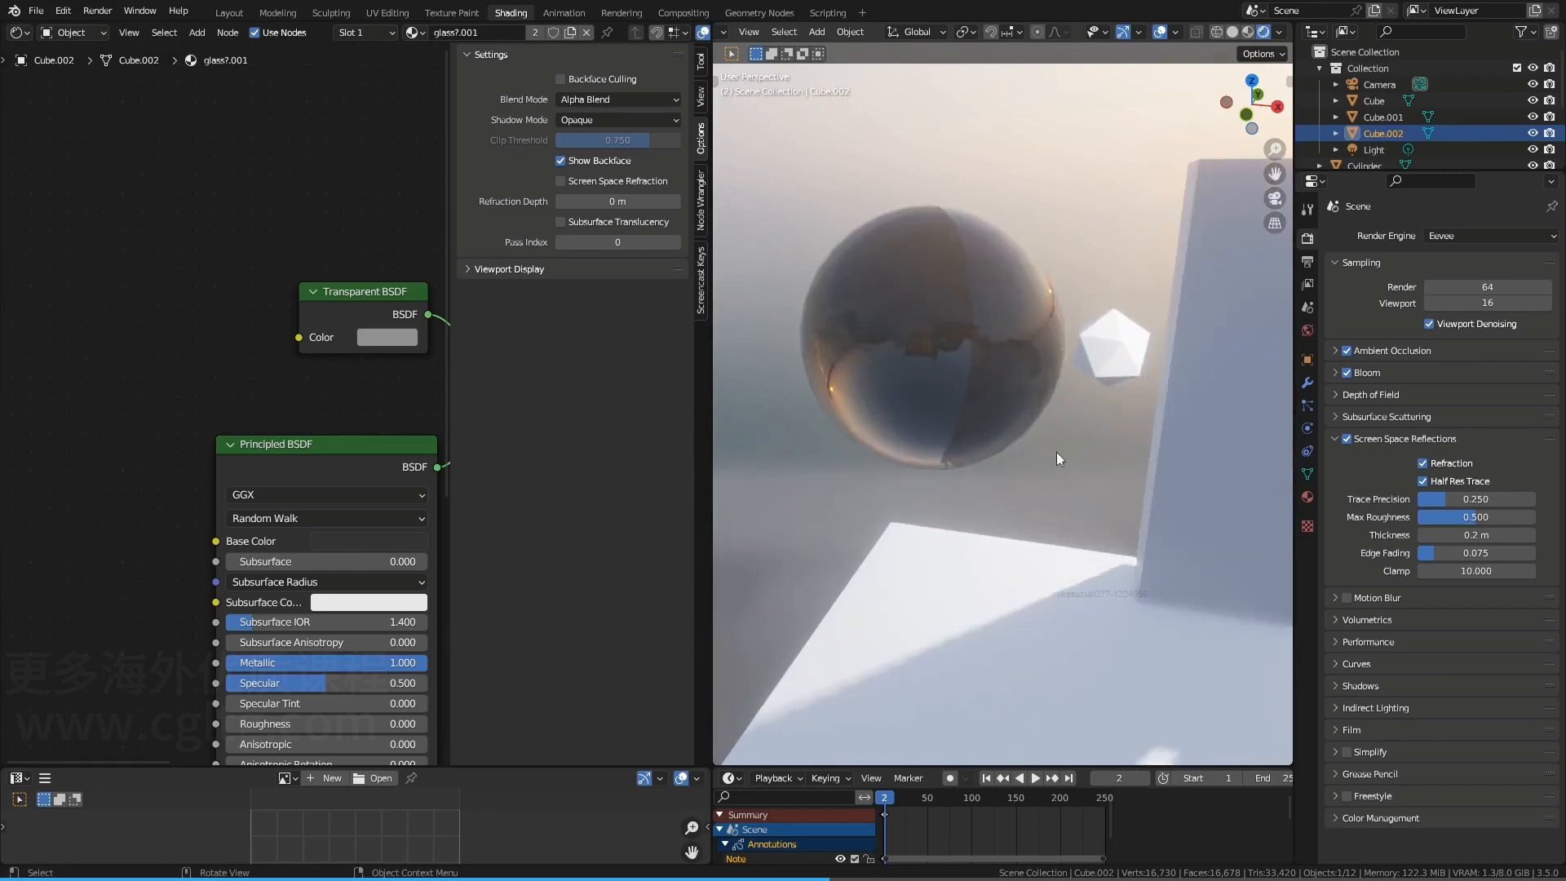
Select the glass sphere and trace the dark transparency seam across it with an annotation stroke, clearing the stroke after showing it
middle_click_drag(971, 428, 1041, 463, "shift")
scroll(1040, 464, "up", 1)
left_click(1018, 433)
middle_click_drag(276, 440, 177, 292)
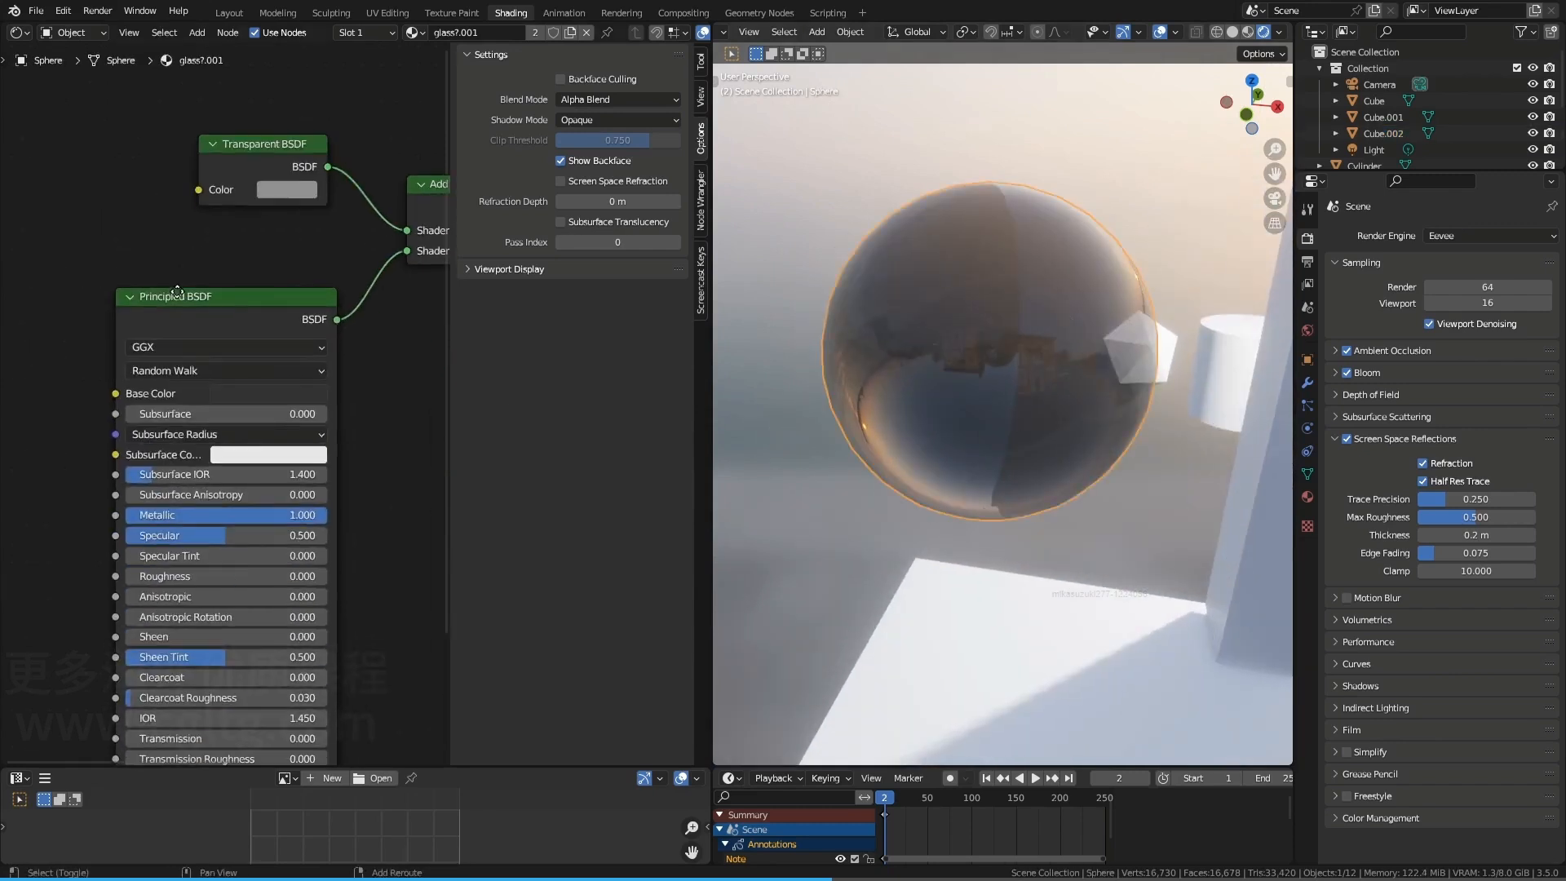
scroll(938, 458, "up", 2)
mouse_move(919, 450)
middle_mouse_down()
mouse_move(951, 453)
mouse_move(904, 457)
mouse_move(928, 453)
middle_mouse_up()
scroll(951, 453, "up", 1)
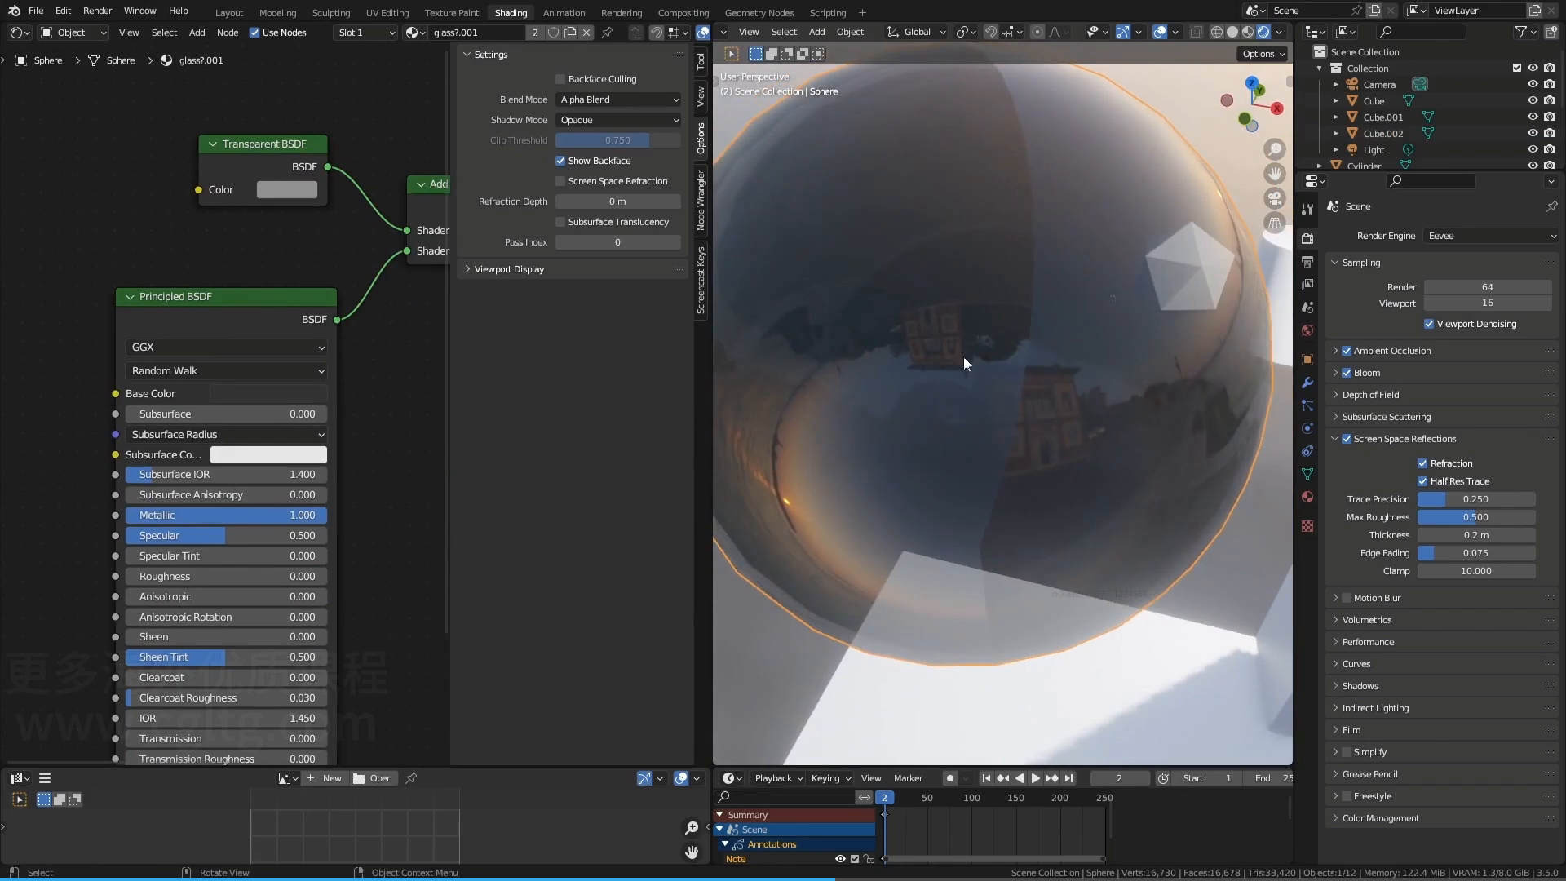
mouse_move(997, 84)
left_mouse_down()
mouse_move(1041, 232)
mouse_move(1020, 416)
mouse_move(952, 560)
left_mouse_up()
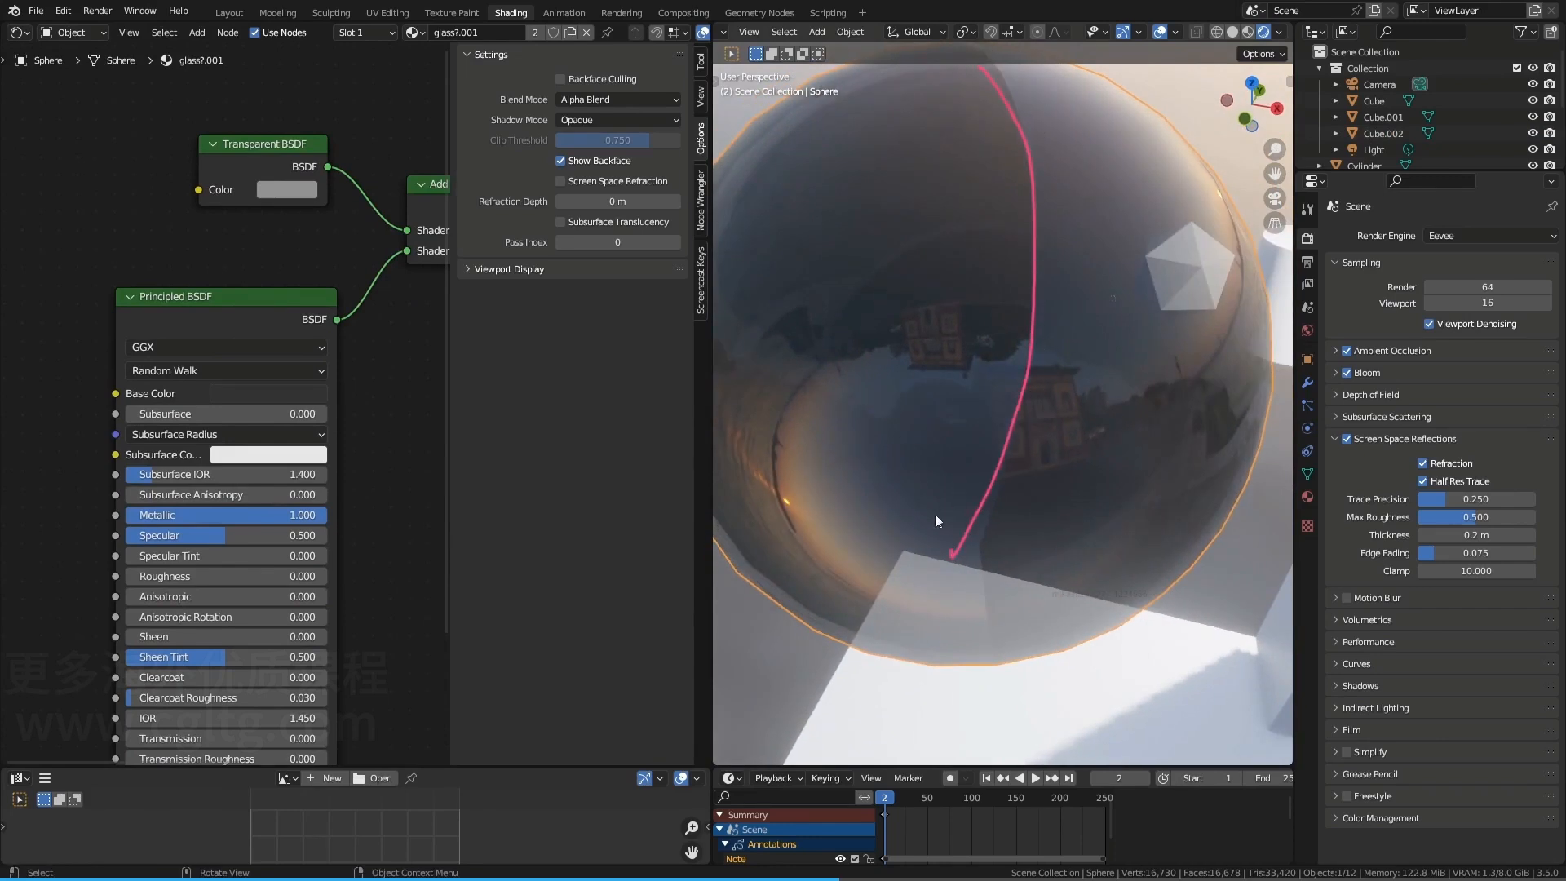
mouse_move(938, 490)
right_mouse_down()
mouse_move(1013, 182)
mouse_move(979, 498)
mouse_move(953, 548)
right_mouse_up()
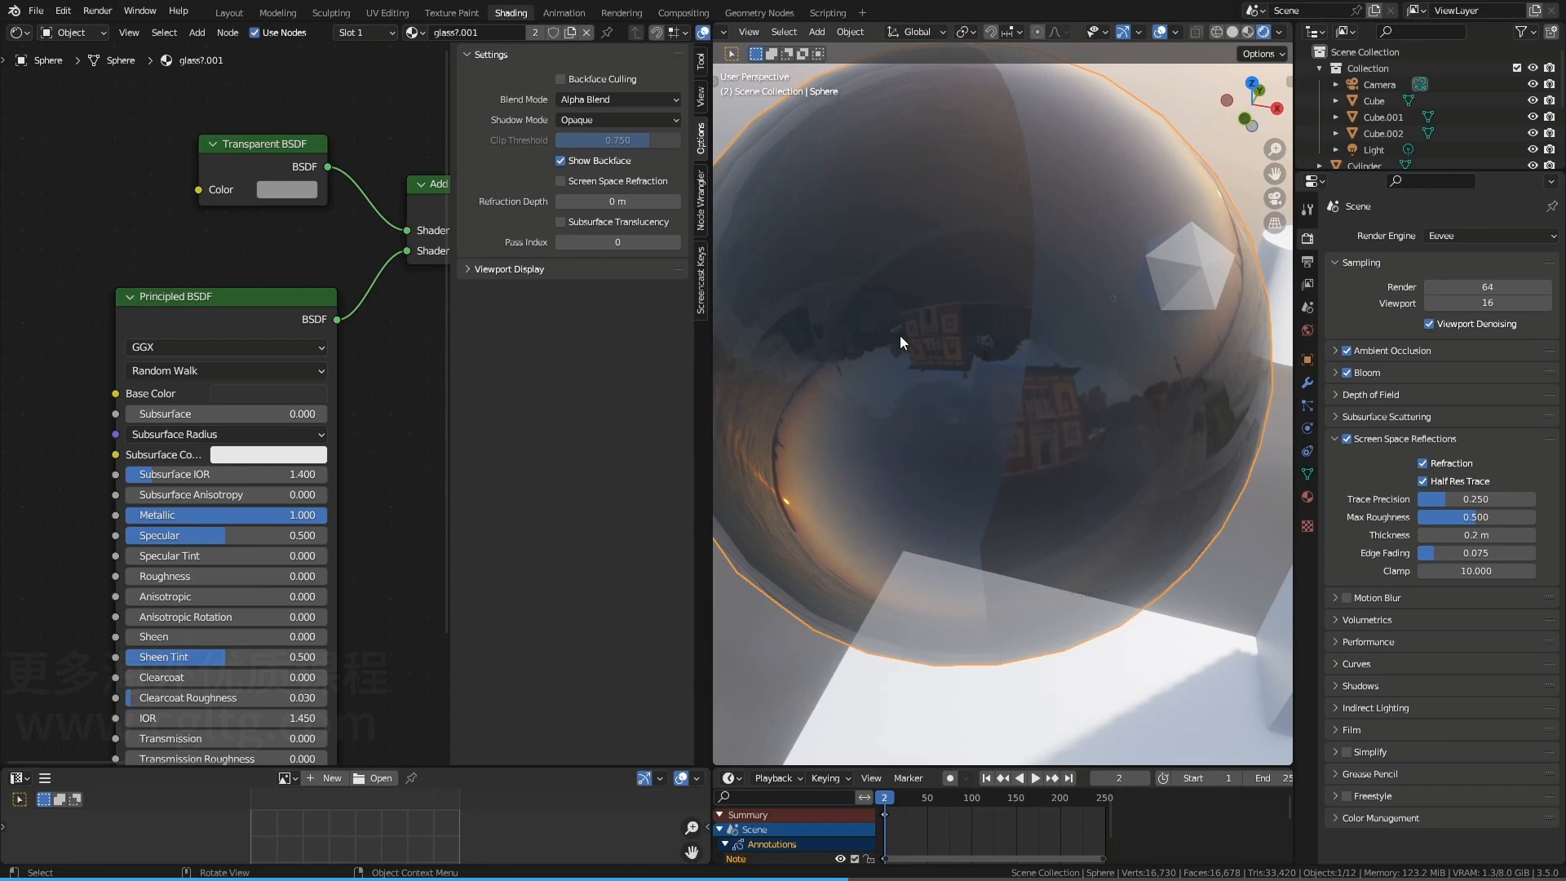
Examine the transparency sorting seam on the glass sphere from several angles and distances
scroll(919, 349, "down", 2)
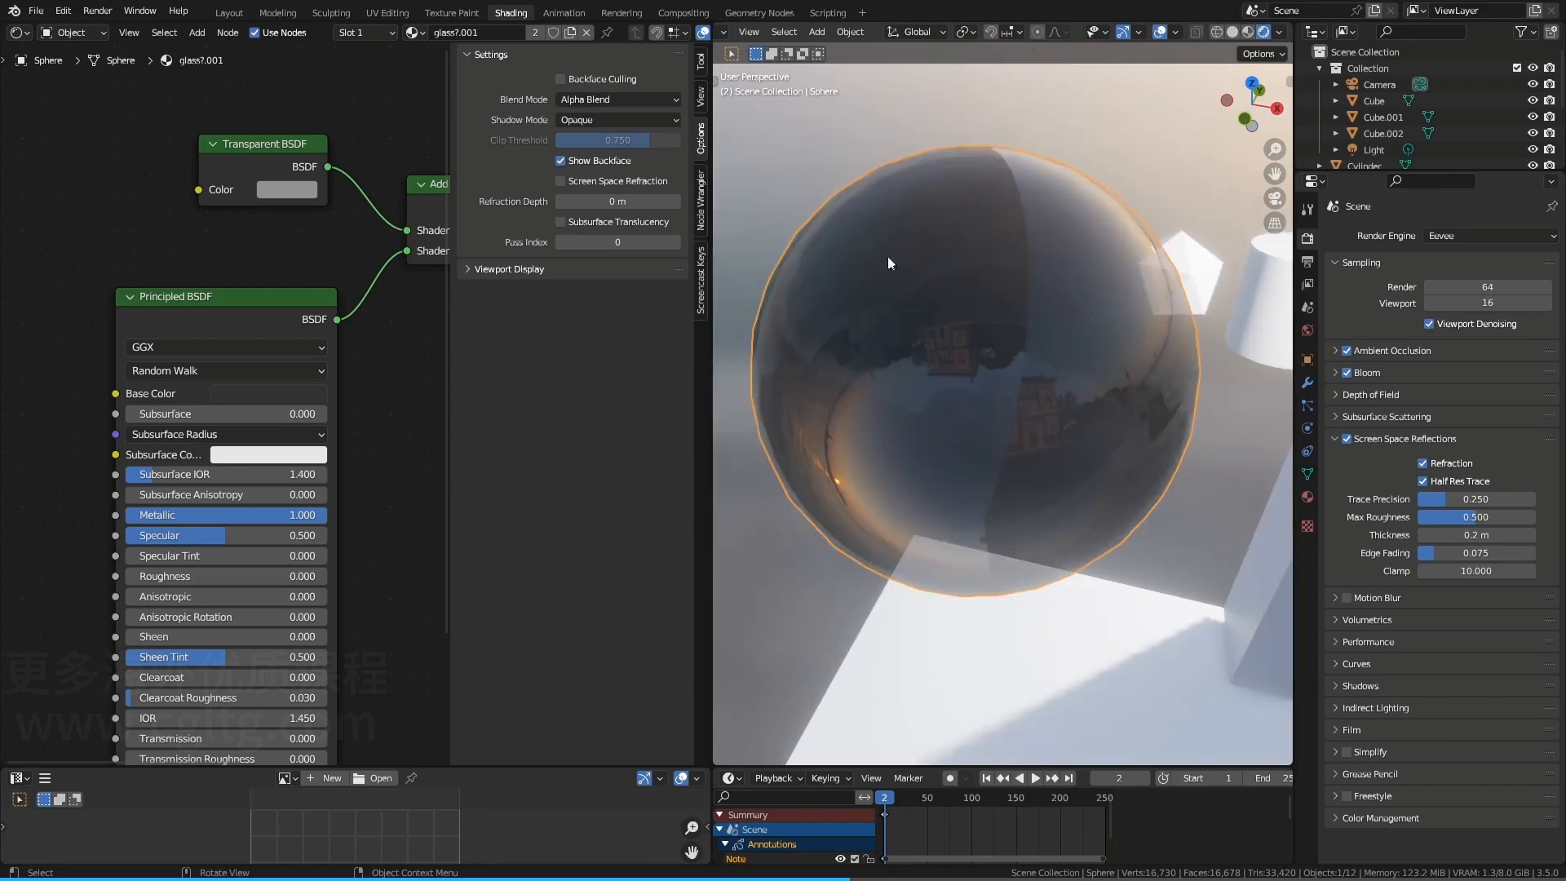
scroll(935, 370, "down", 2)
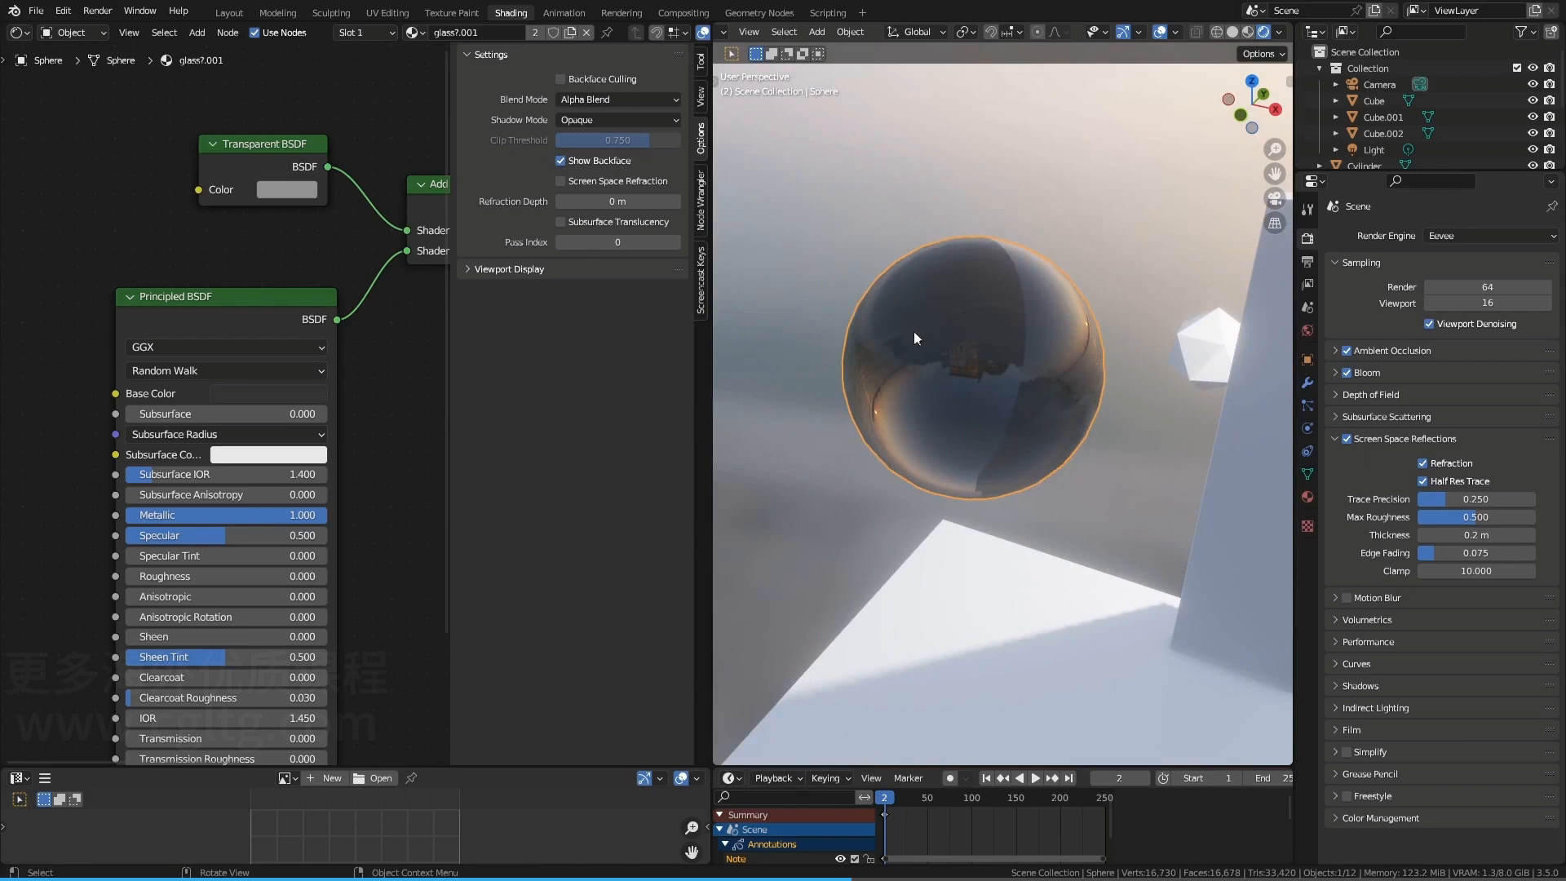
middle_click_drag(1000, 369, 918, 307)
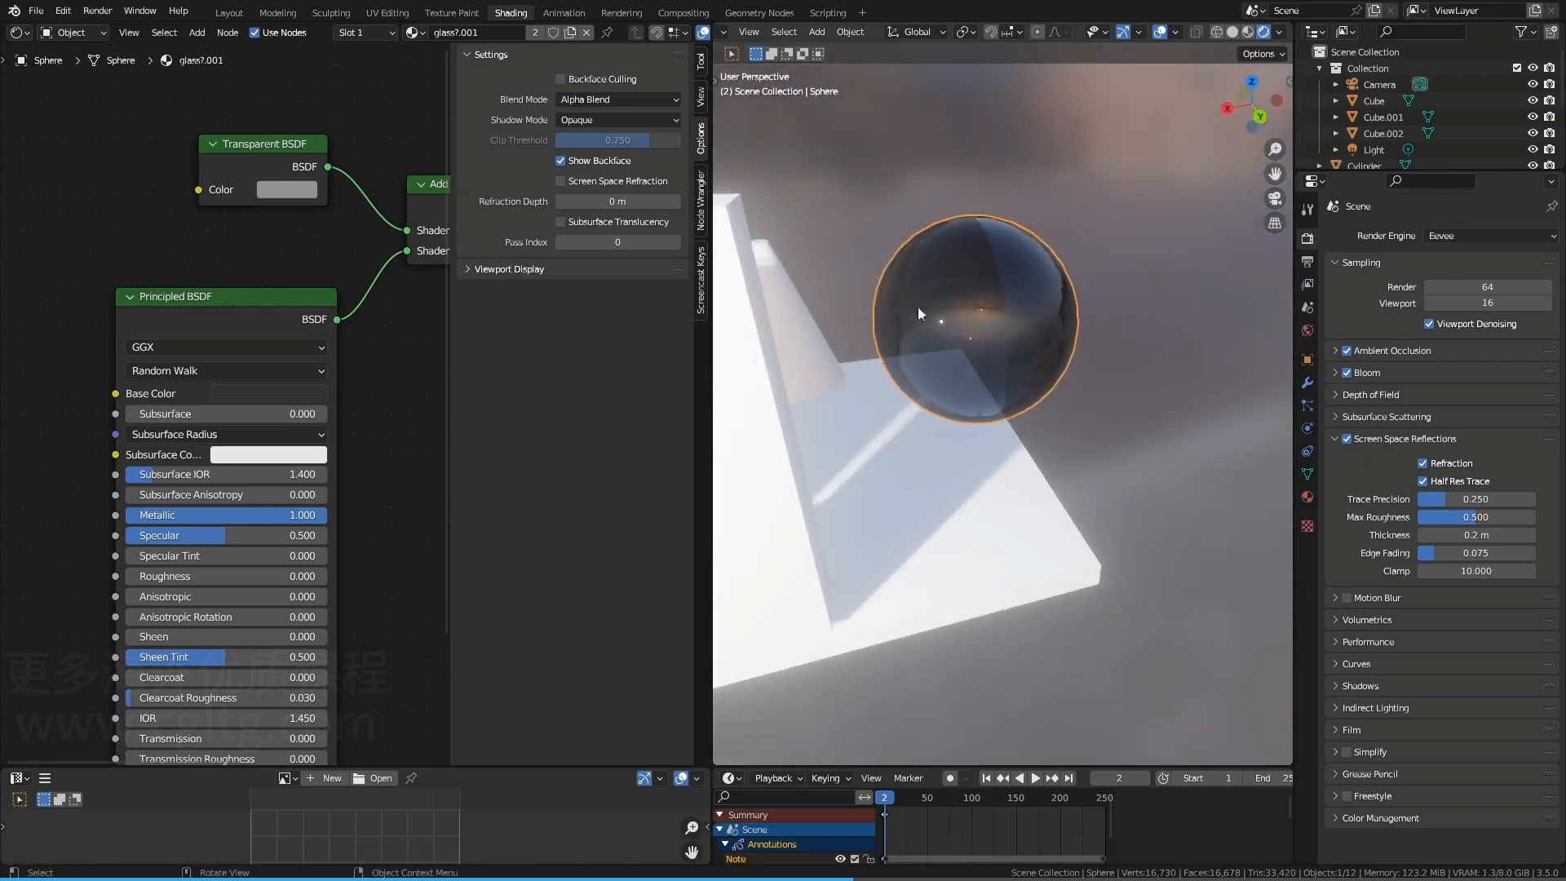
middle_click_drag(987, 357, 1064, 363)
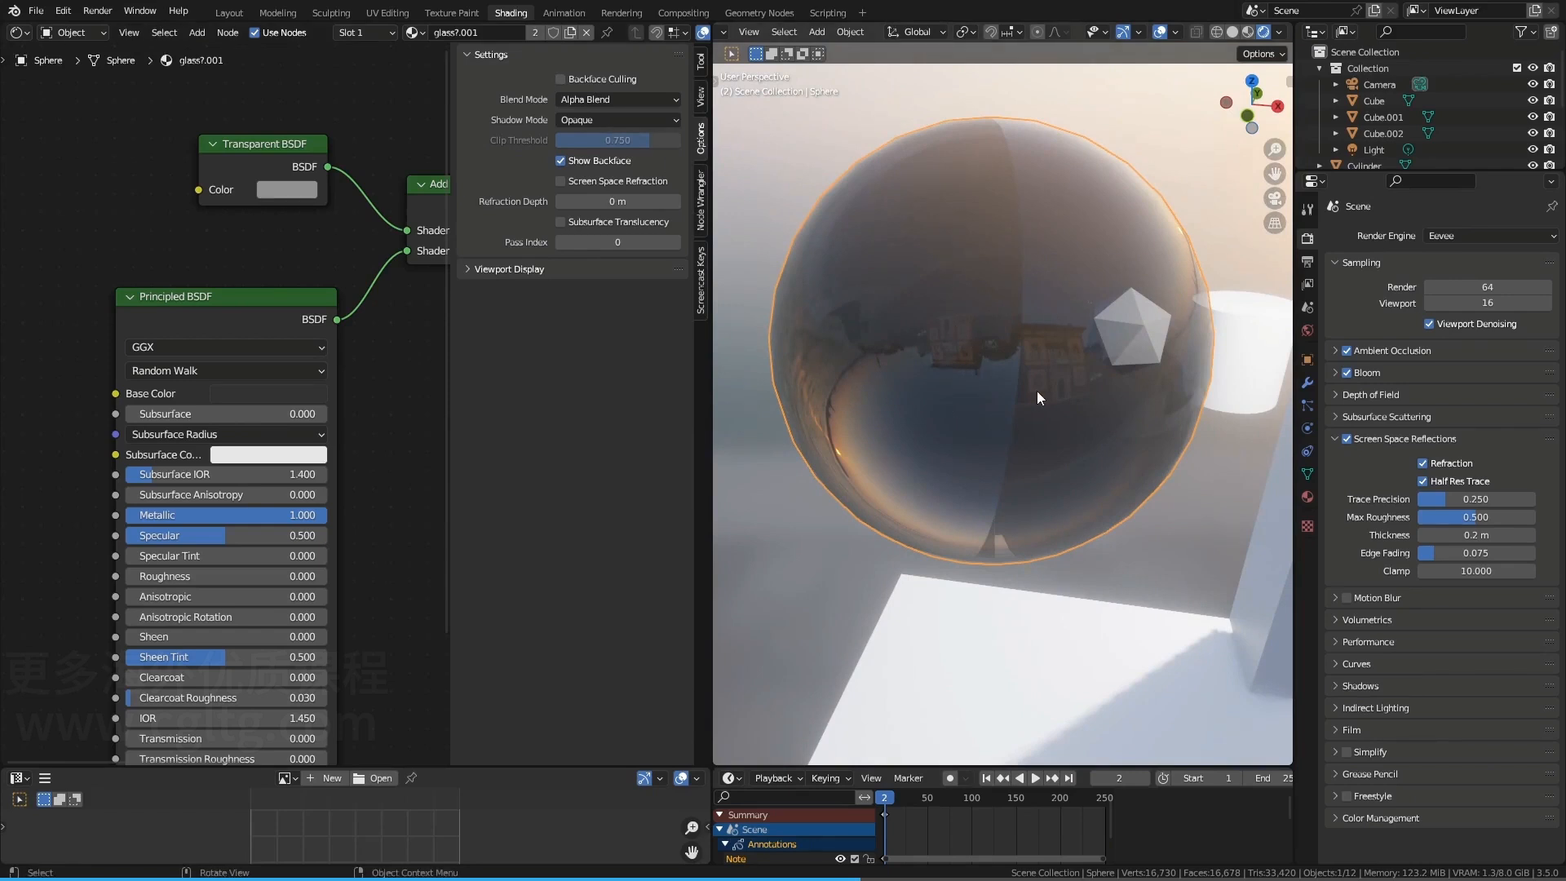
middle_click_drag(1021, 371, 968, 204)
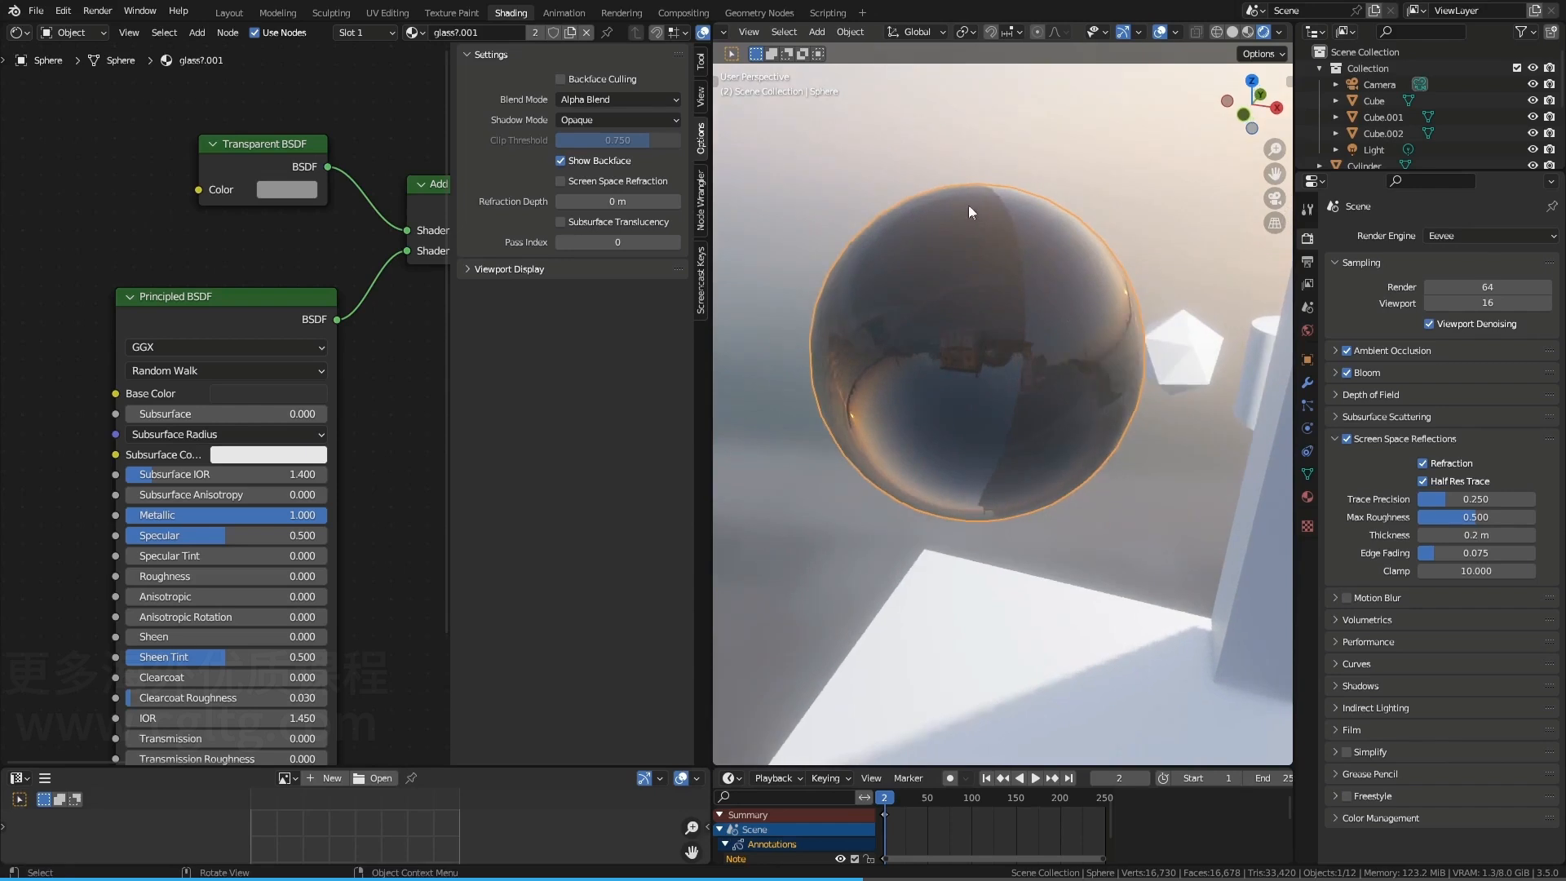
middle_click_drag(1034, 335, 1051, 382, "shift")
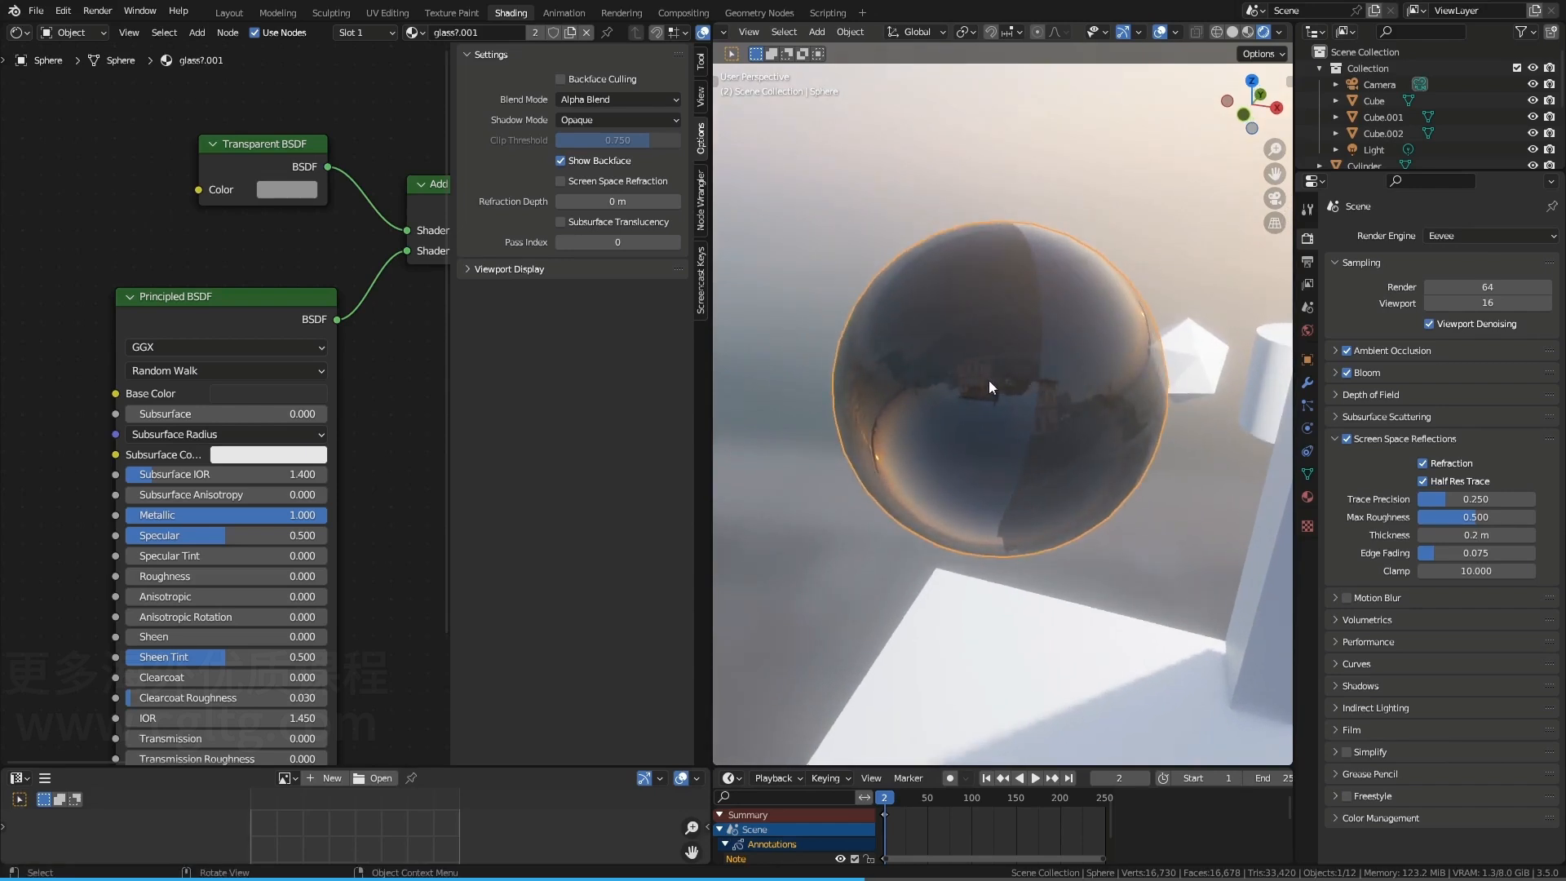
scroll(992, 351, "up", 3)
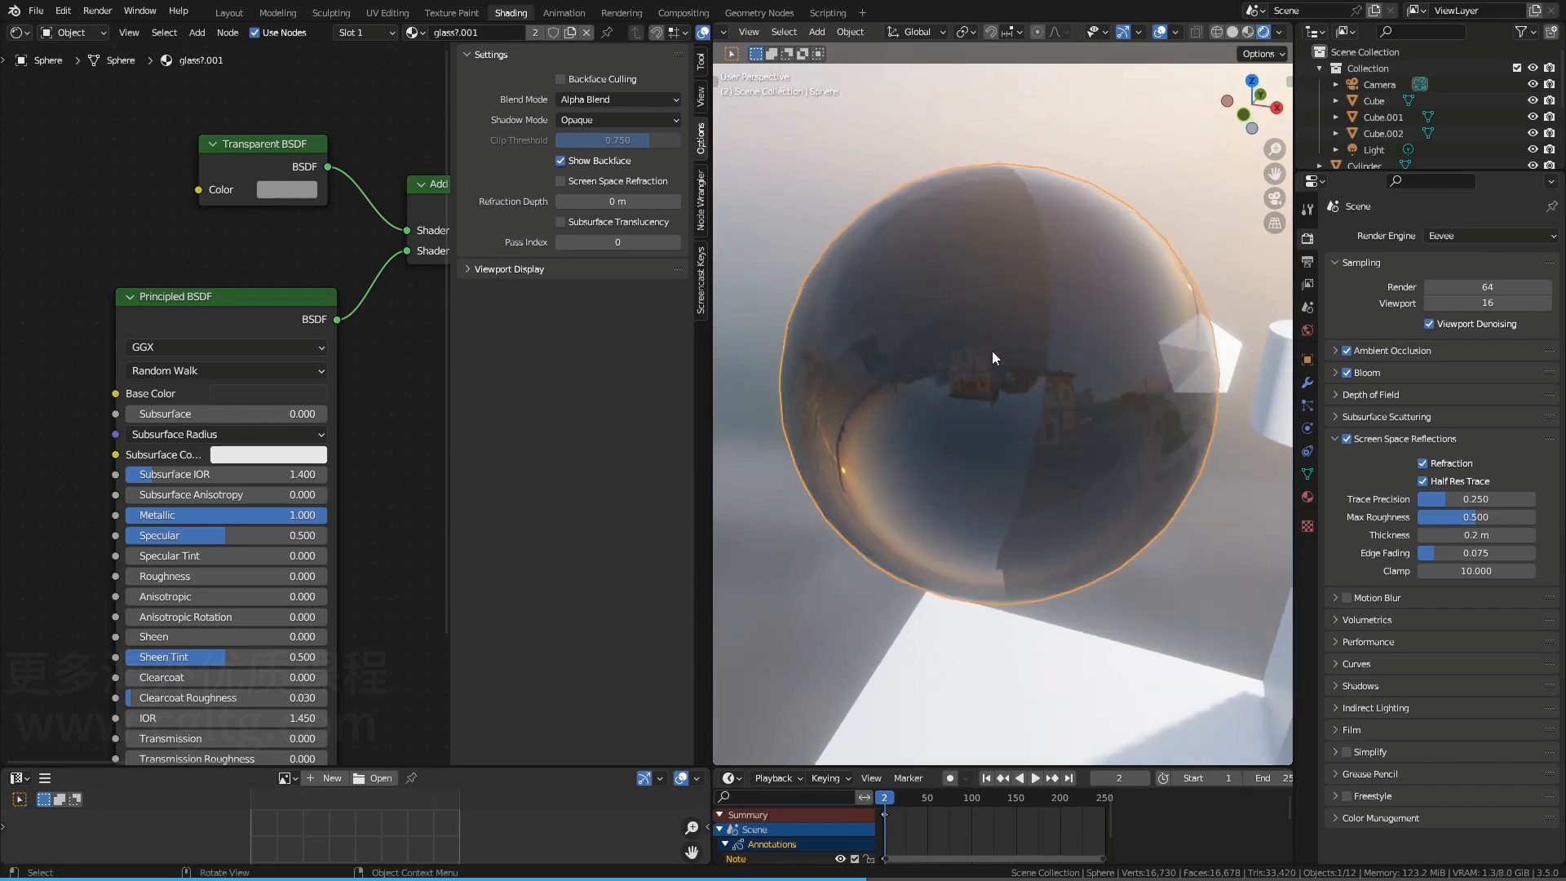
middle_click_drag(937, 403, 943, 370)
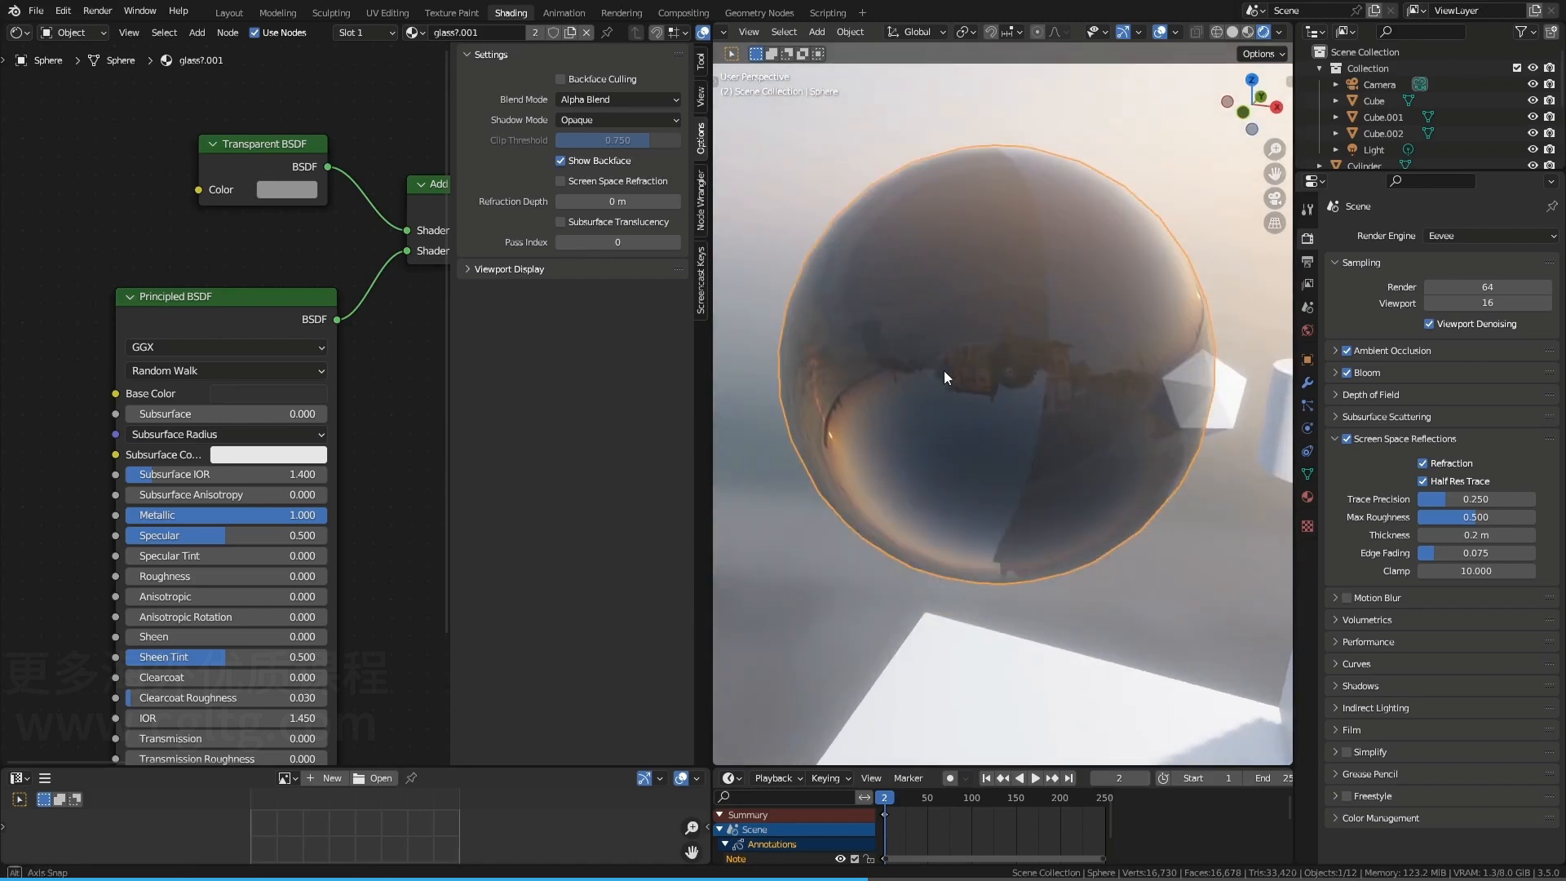
scroll(999, 380, "down", 3)
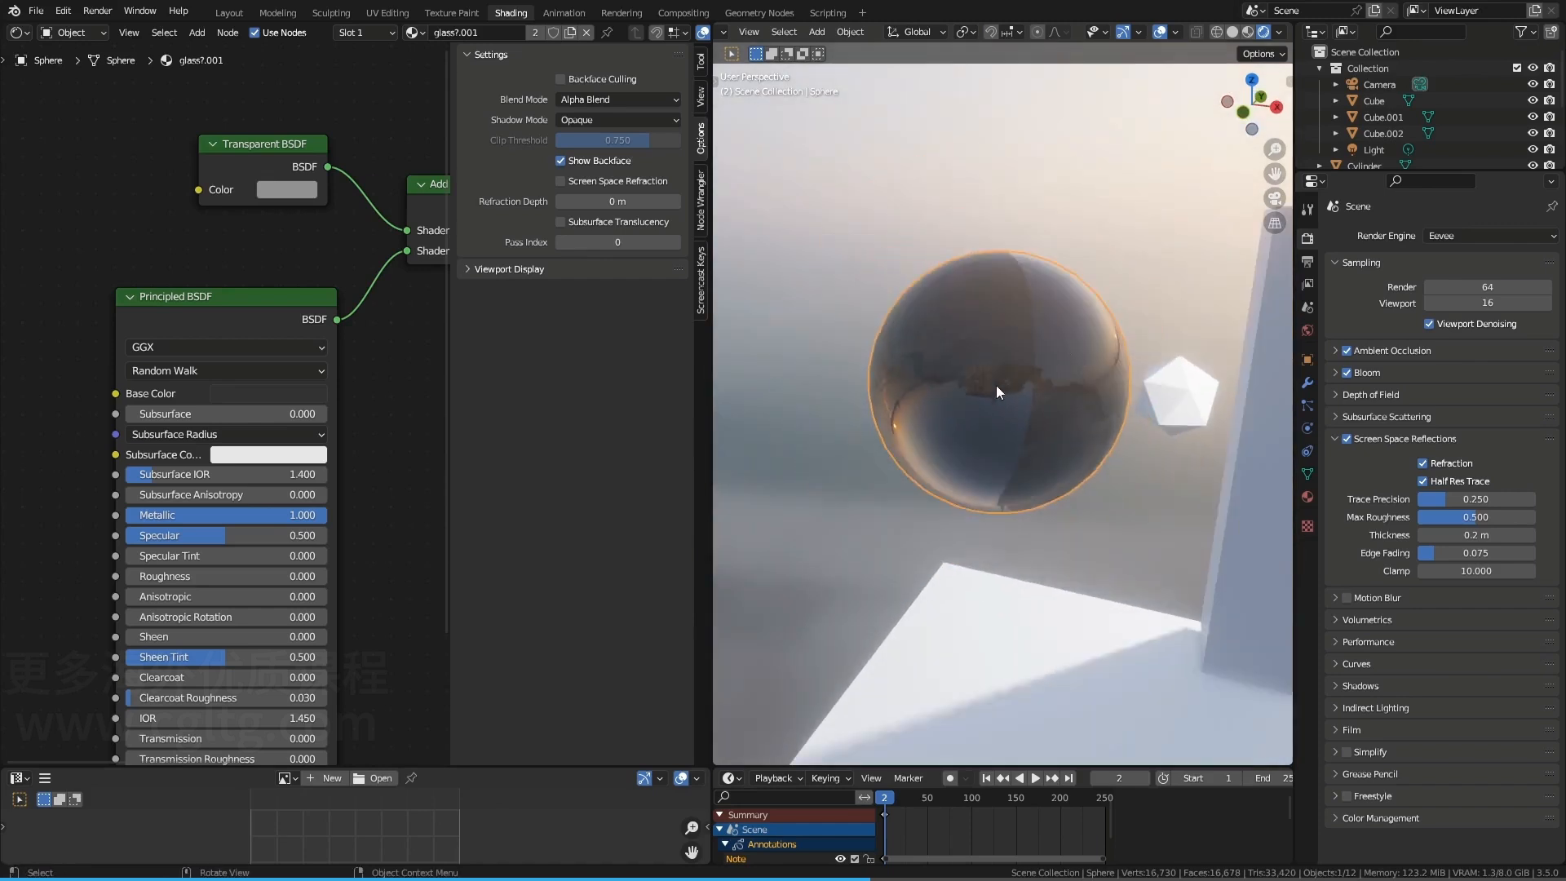
Subdivide the glass sphere's whole mesh with one cut and inspect its surface in object mode
scroll(996, 384, "up", 2)
key("Tab")
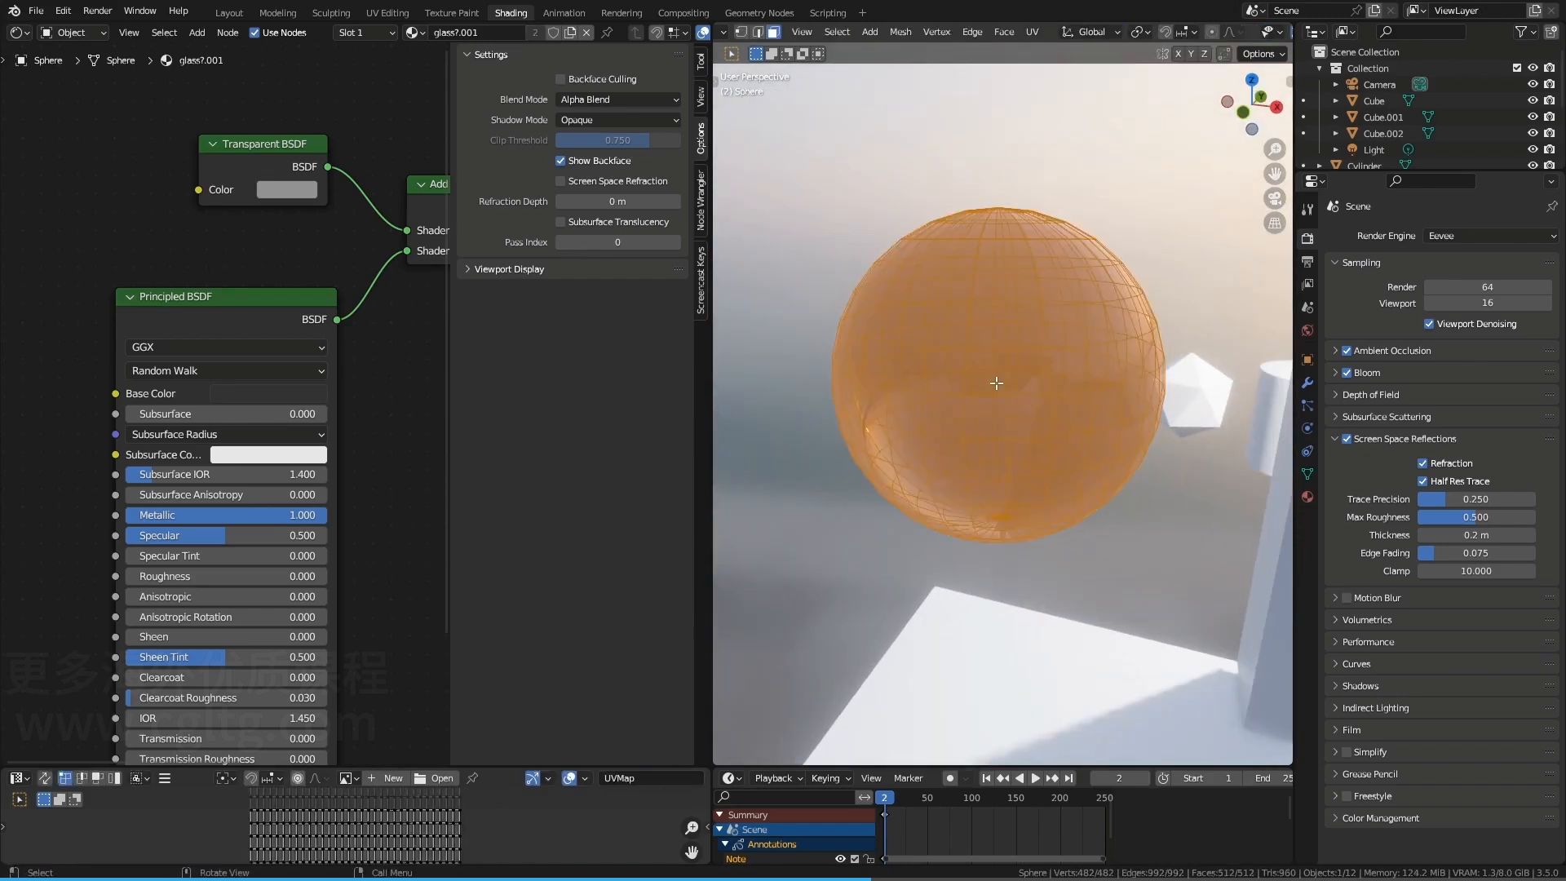
right_click(985, 336)
left_click(986, 337)
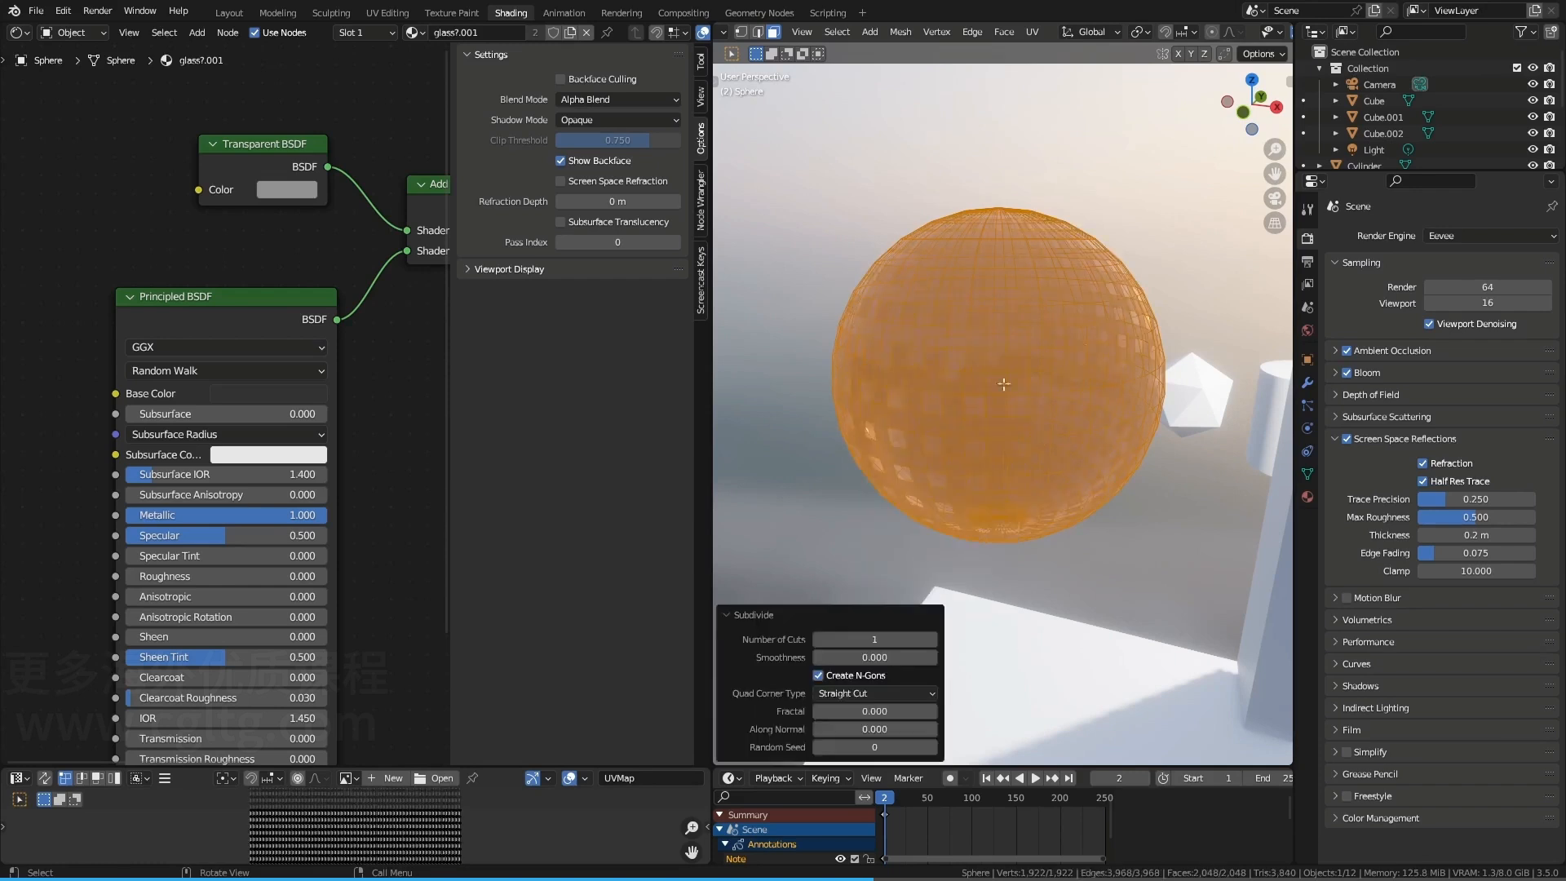
key("Tab")
scroll(1021, 472, "up", 3)
middle_click_drag(1021, 471, 1065, 402)
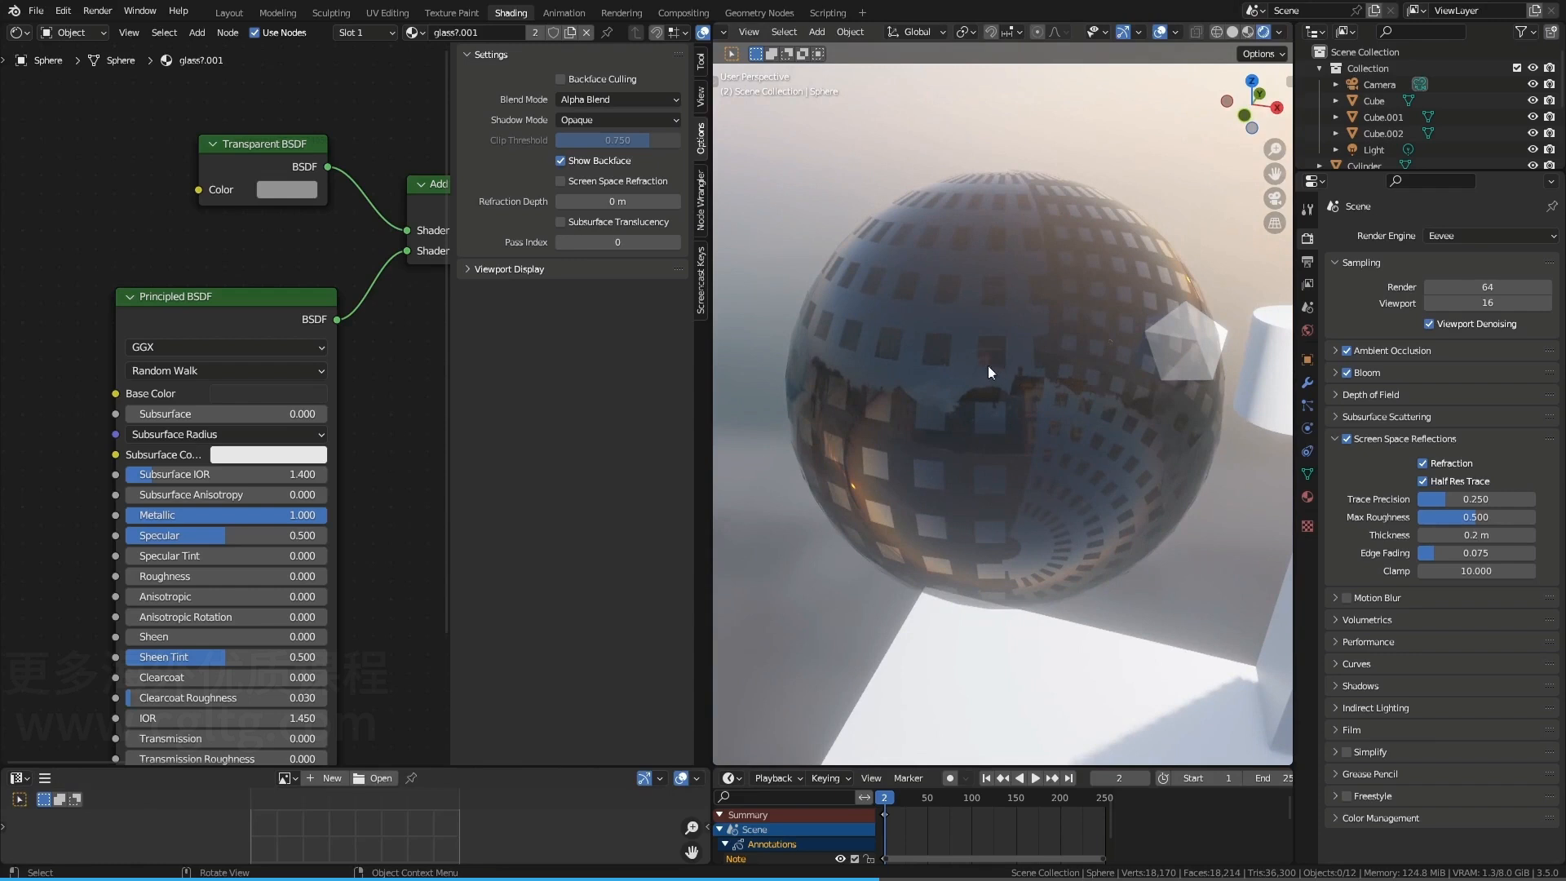
middle_click_drag(1004, 377, 1054, 384)
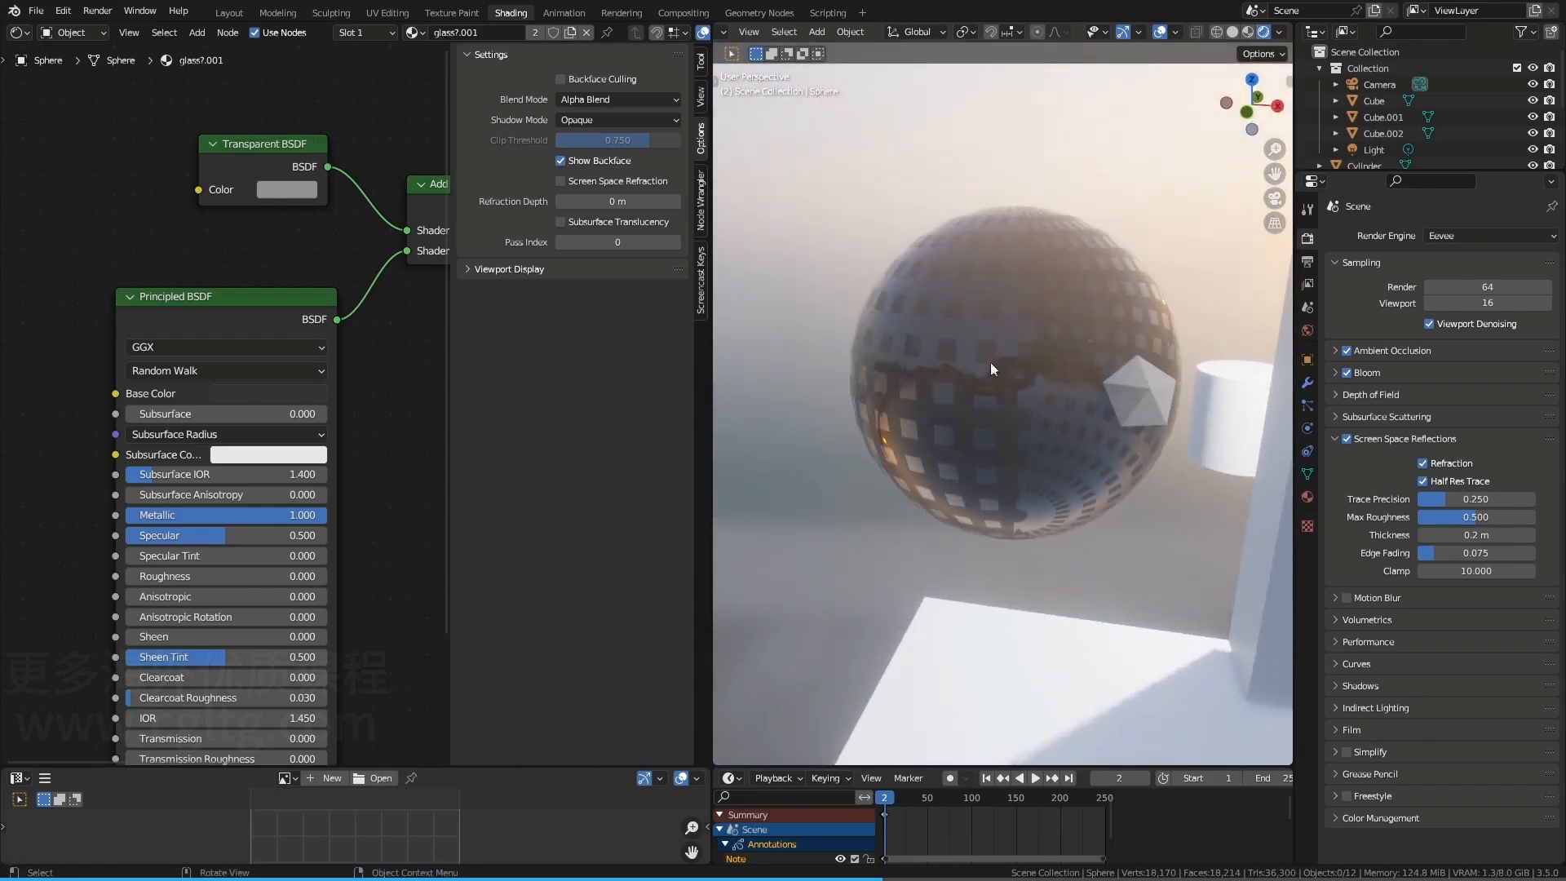
scroll(1021, 341, "up", 4)
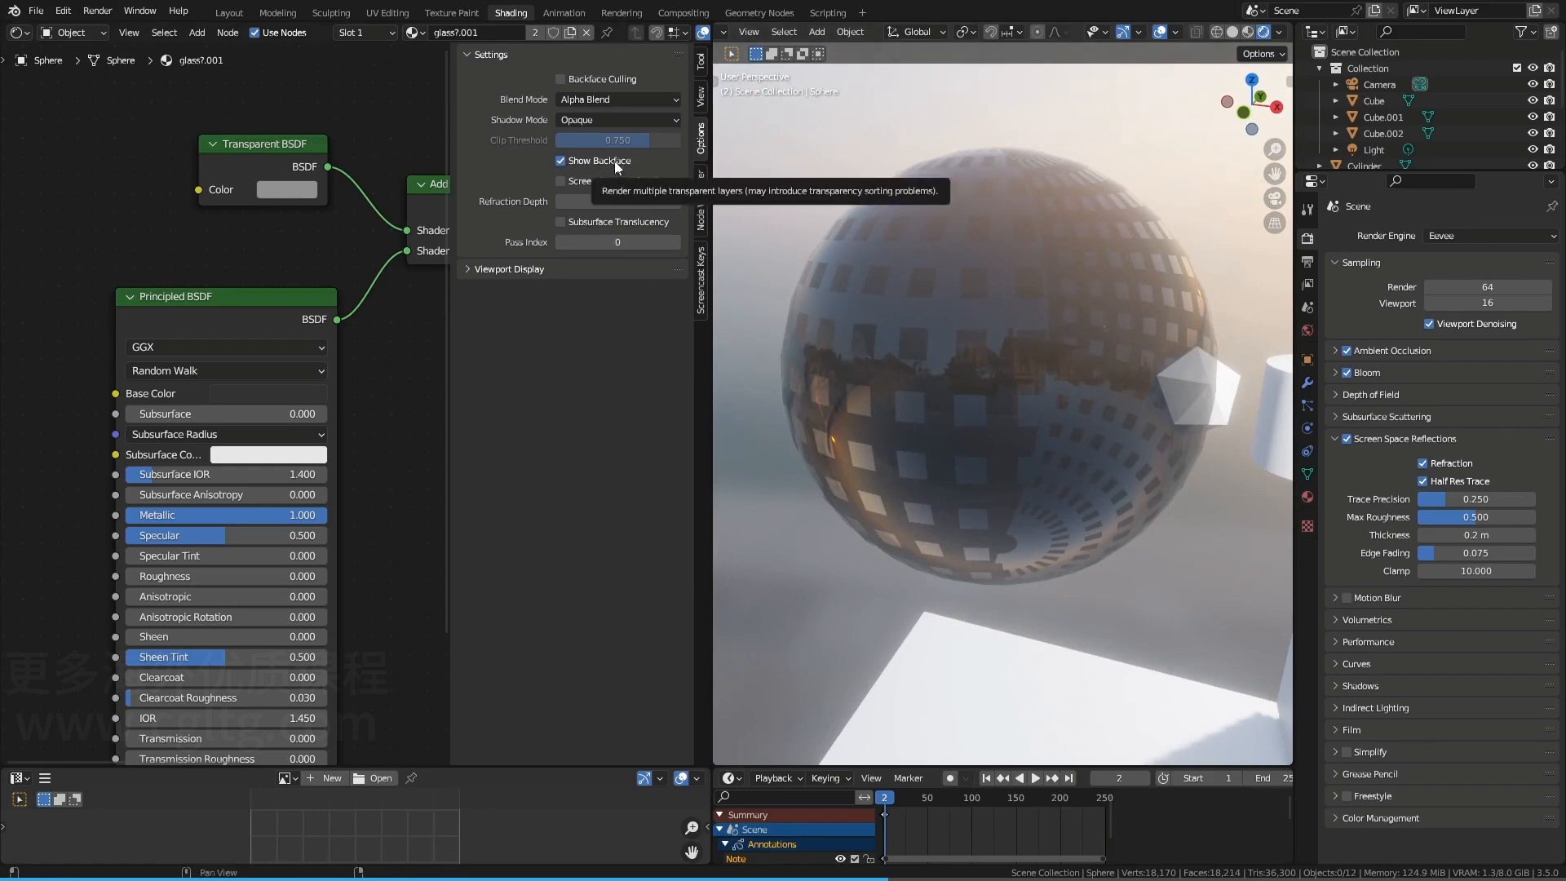
Turn off Show Backface for the glass material, comparing the sphere with the option on and off
left_click(559, 160)
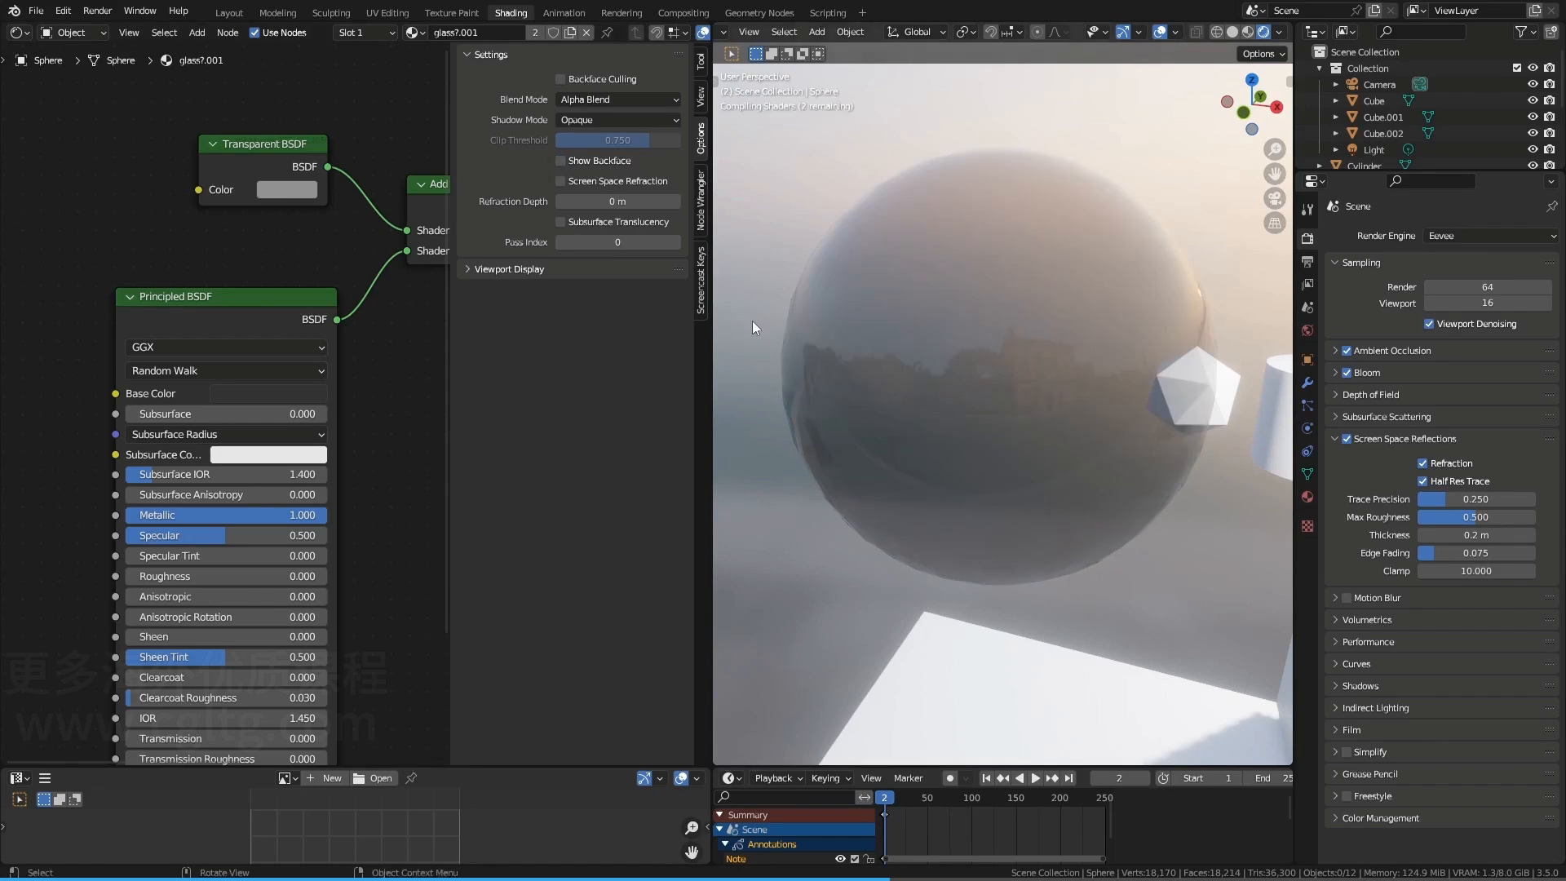
middle_click_drag(801, 287, 986, 236)
middle_click_drag(1101, 300, 970, 399)
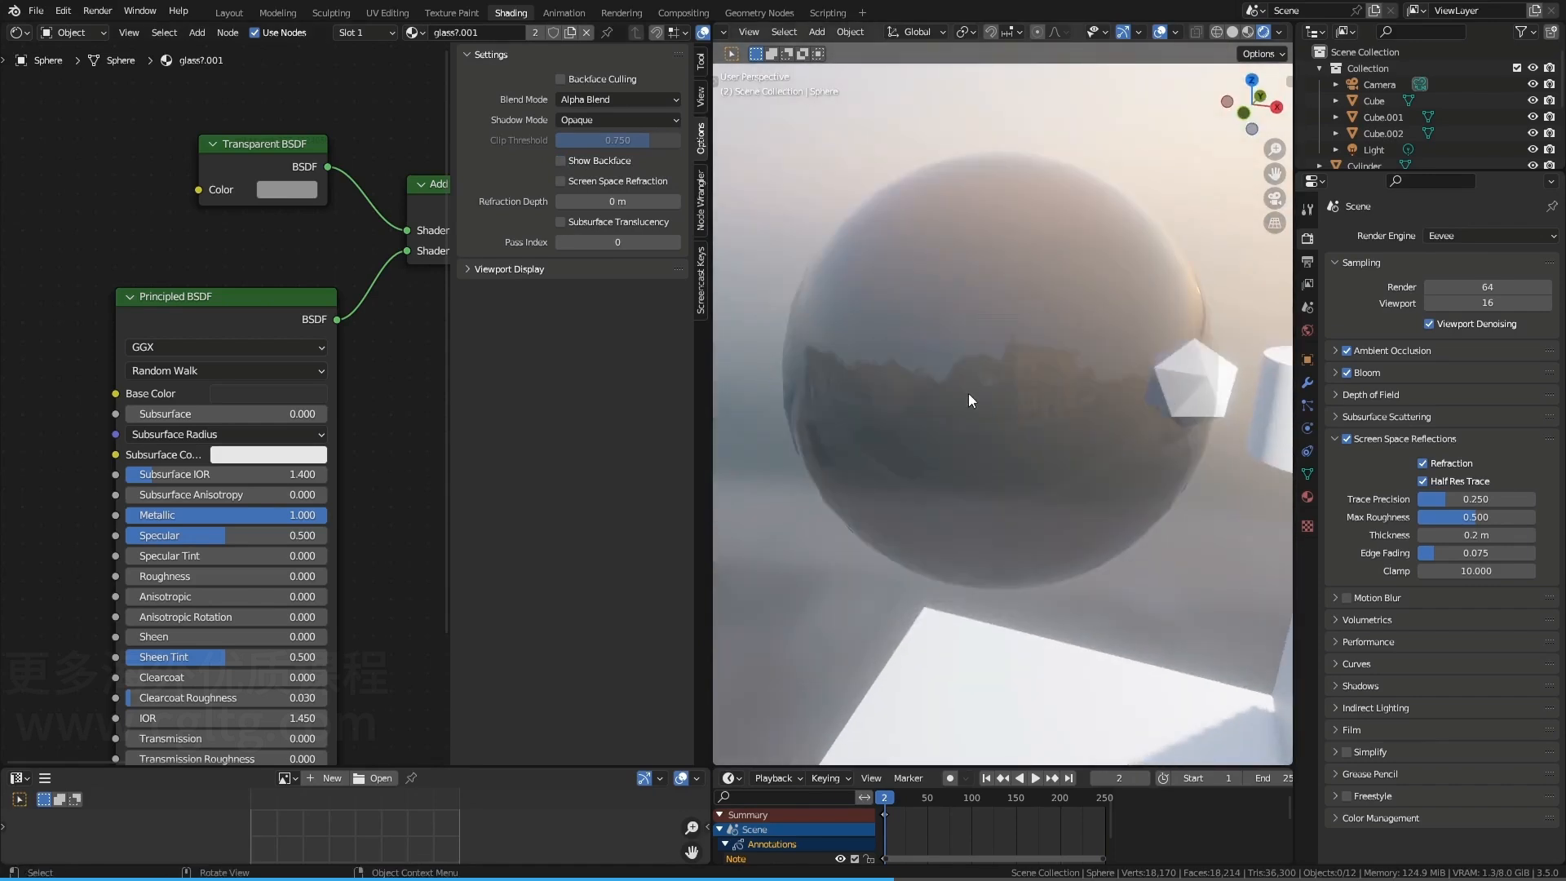
scroll(1013, 351, "down", 1)
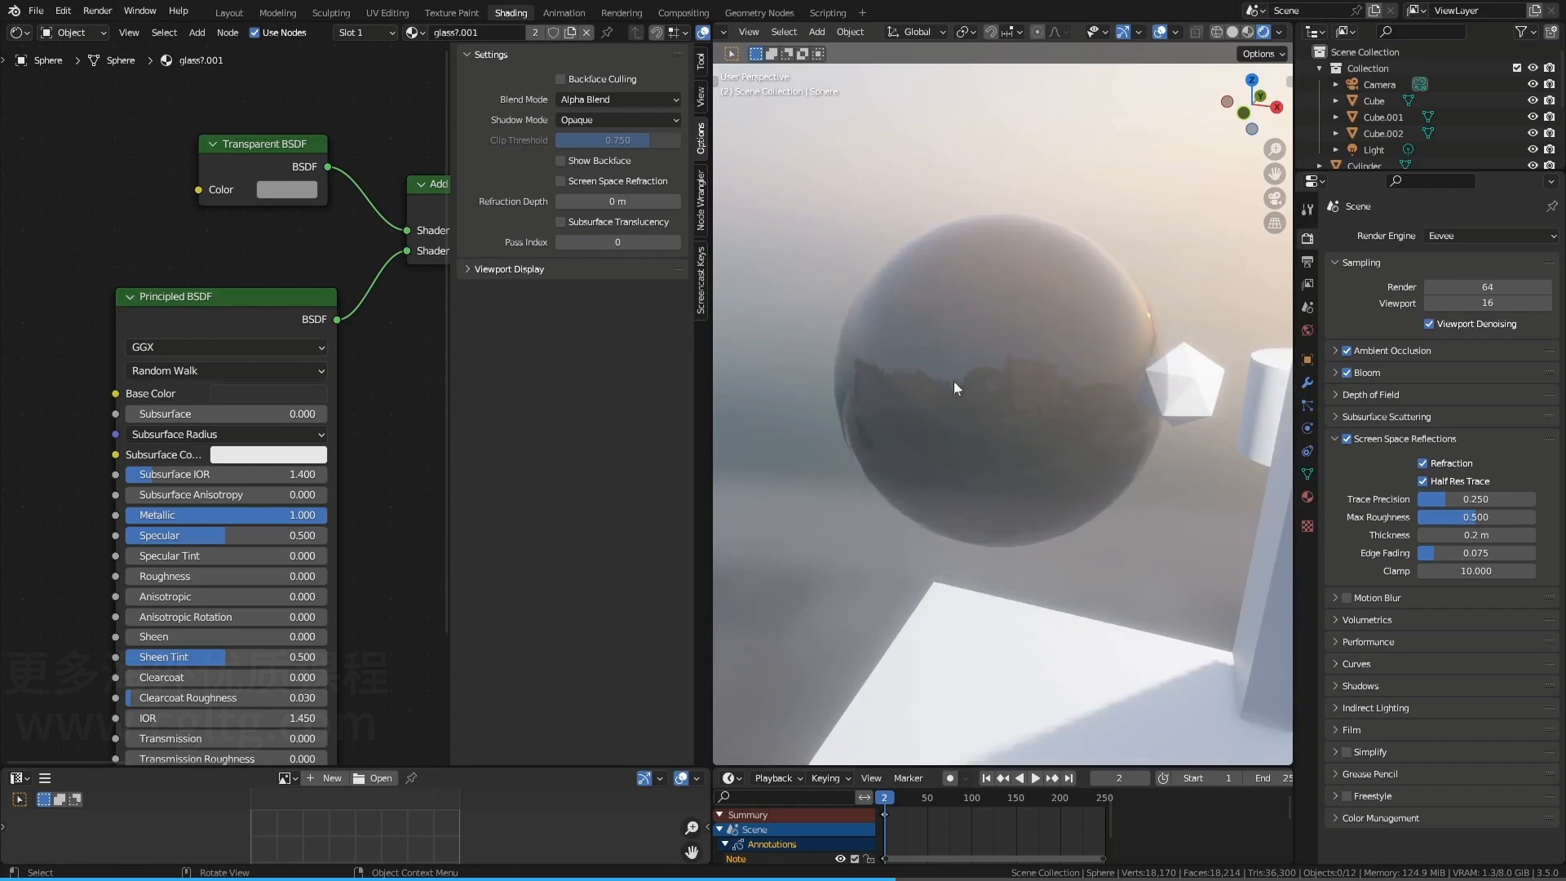
mouse_move(926, 400)
middle_mouse_down()
mouse_move(952, 402)
mouse_move(912, 401)
middle_mouse_up()
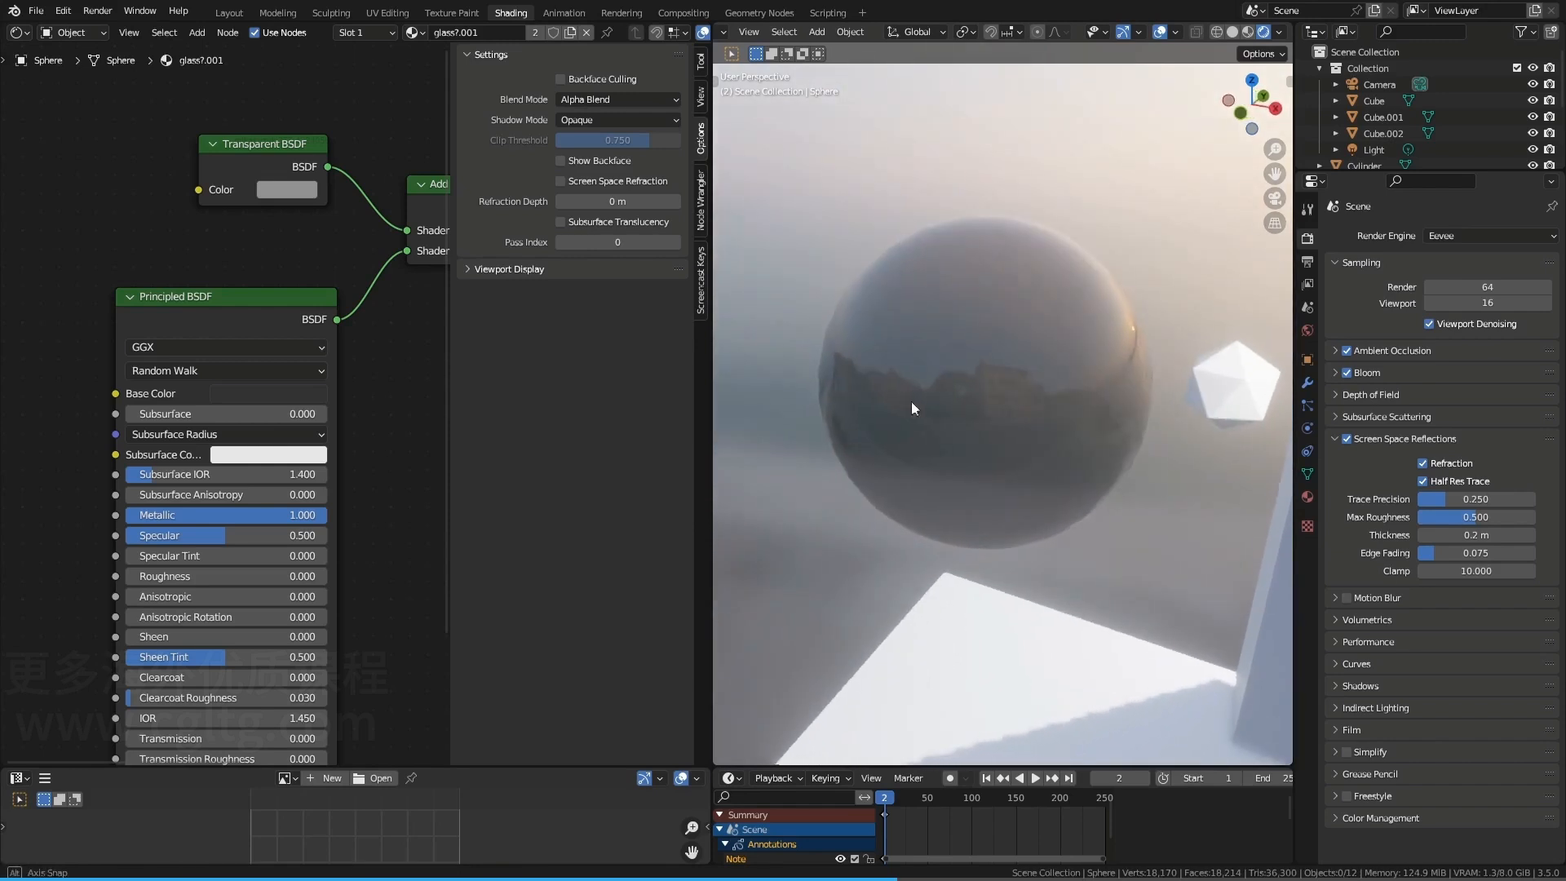
left_click(571, 166)
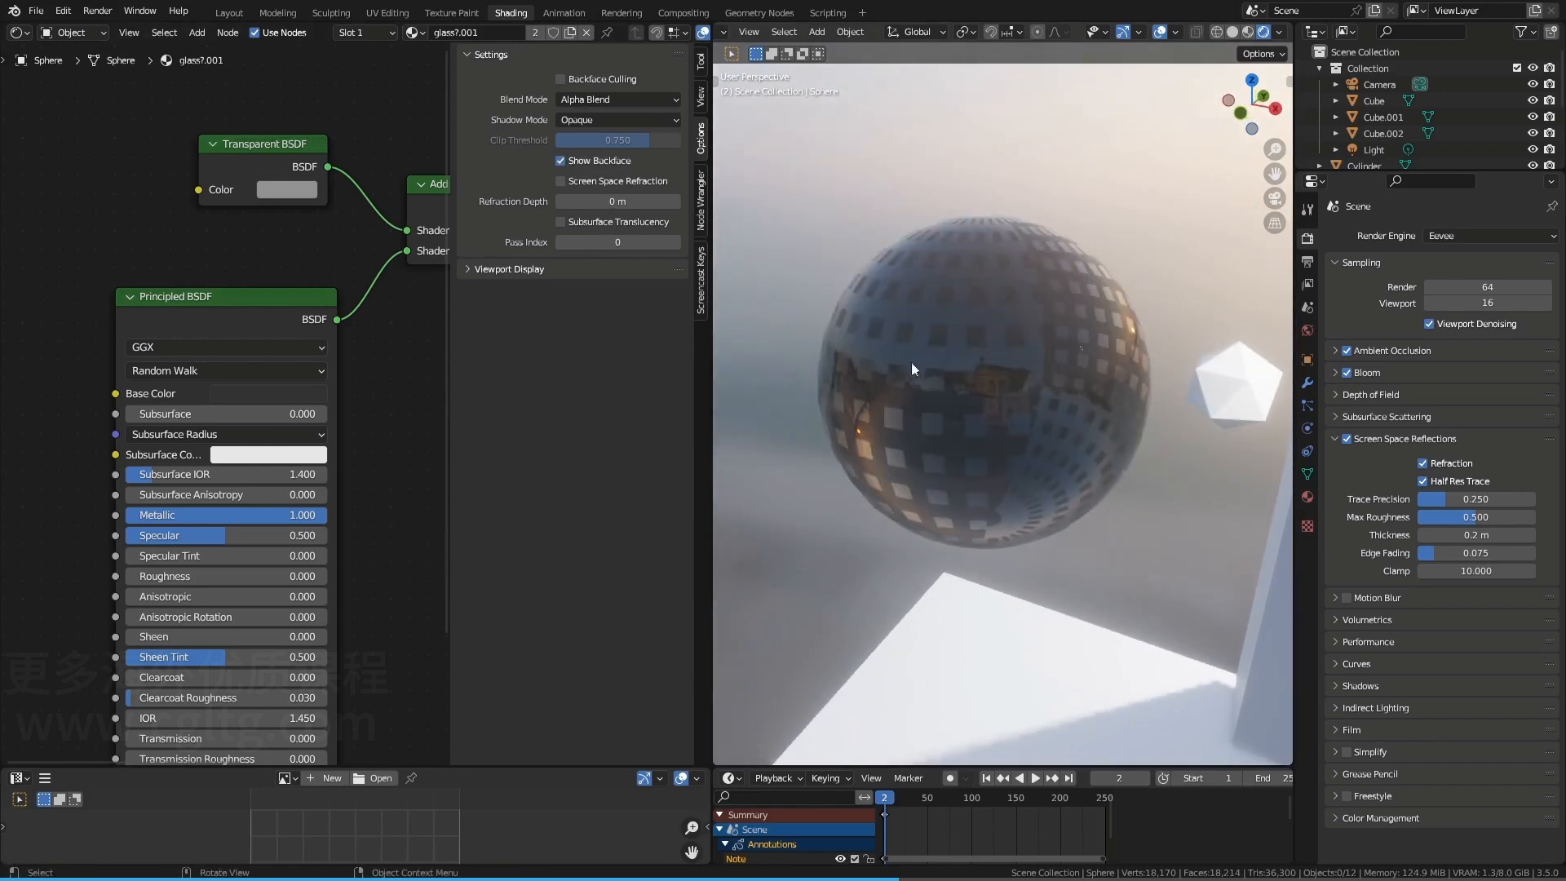
left_click(562, 162)
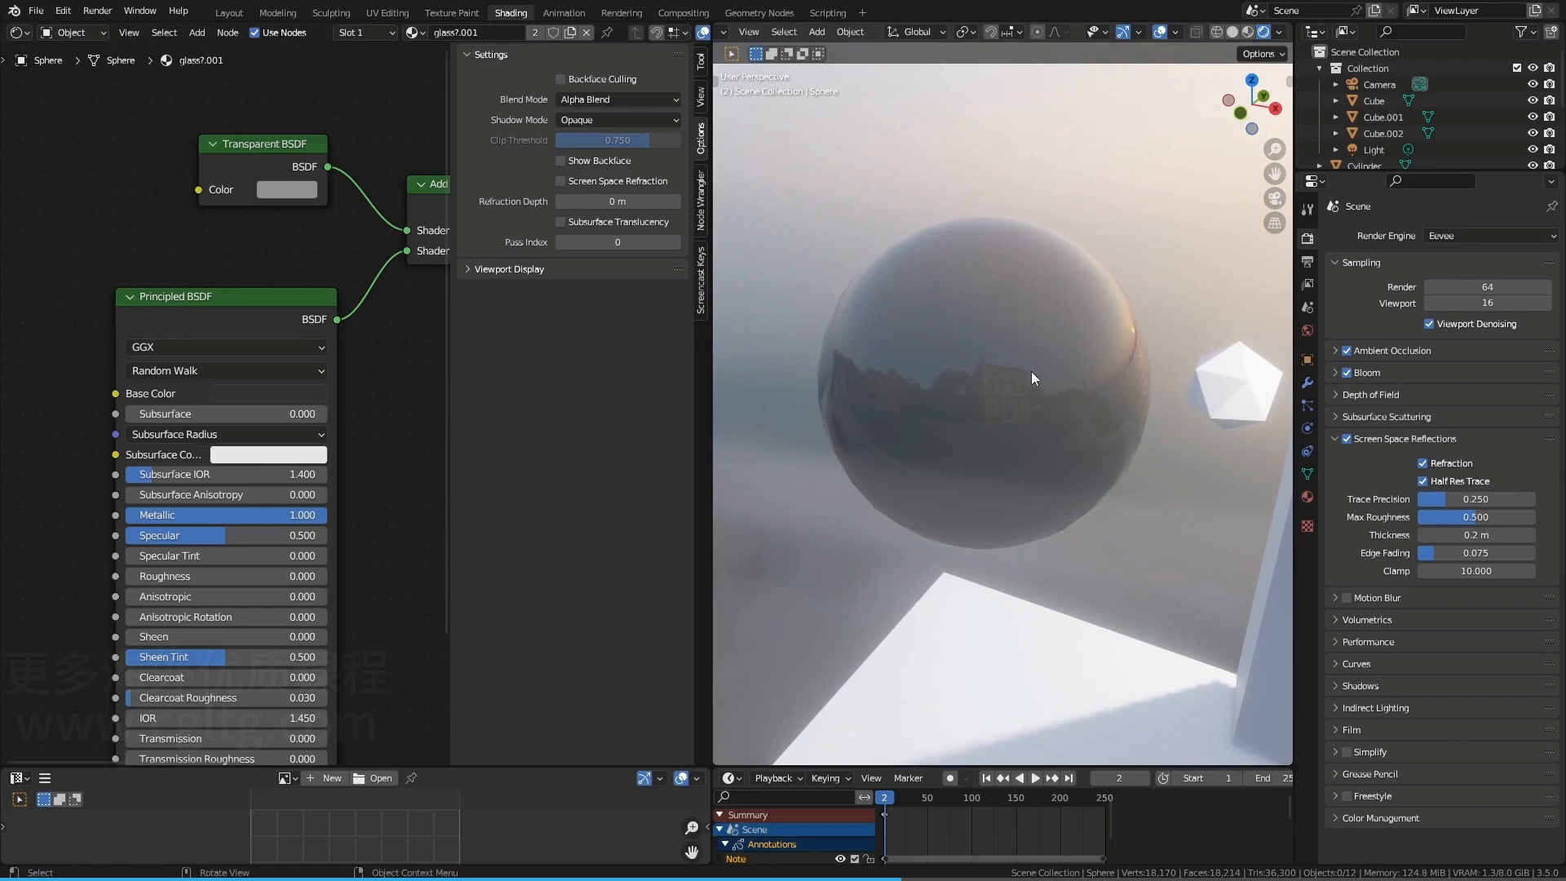
scroll(1031, 371, "down", 3)
scroll(1030, 375, "up", 3)
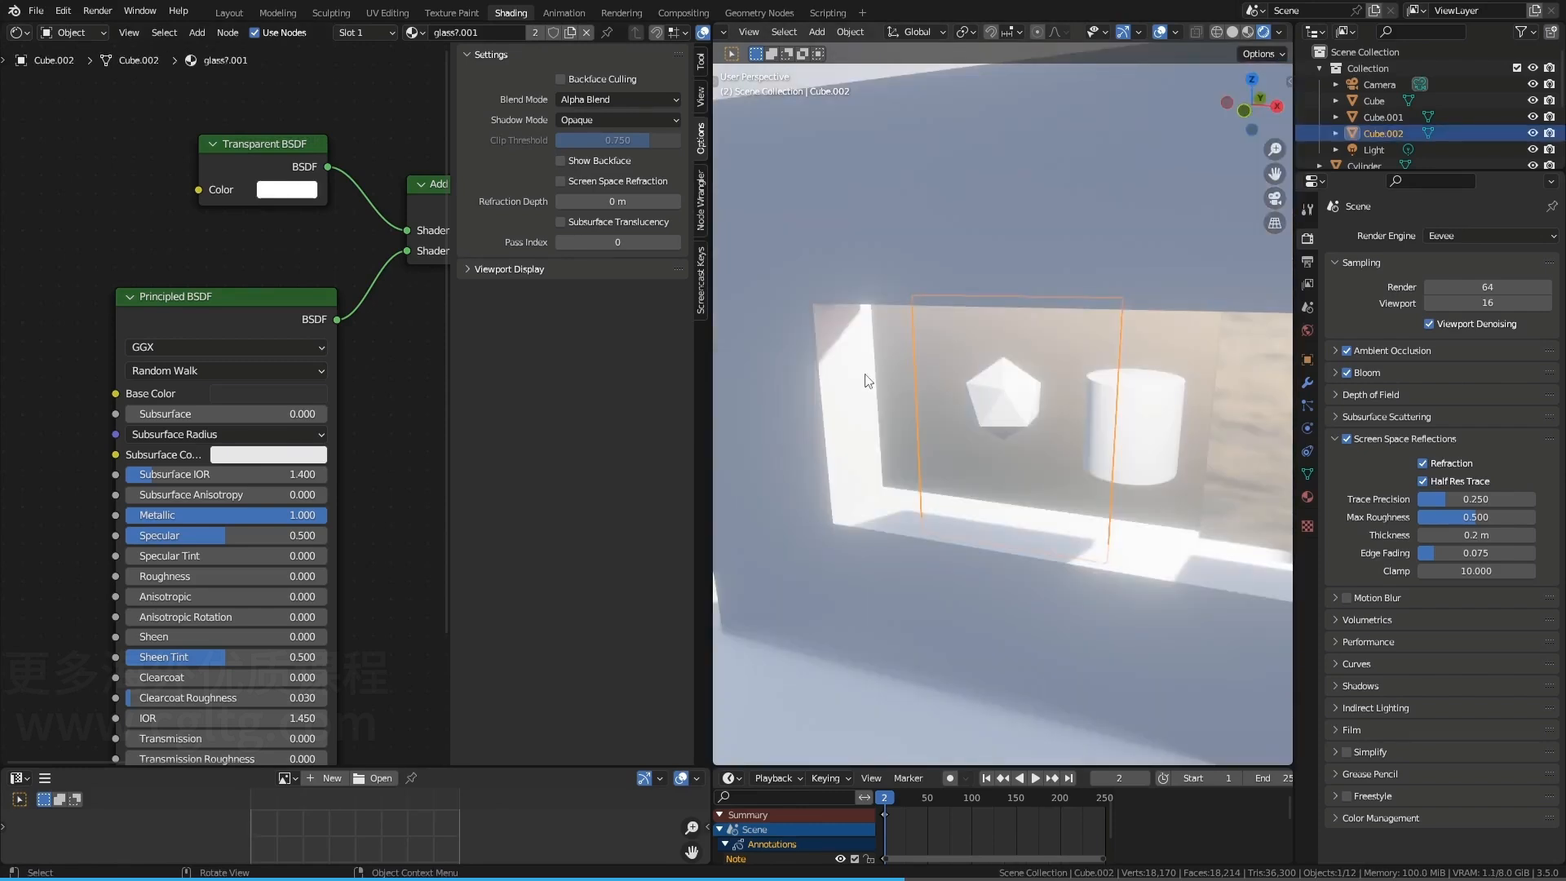
Set the window glass material's Shadow Mode to None and inspect the pane from both sides of the wall
mouse_move(980, 369)
middle_mouse_down()
mouse_move(971, 389)
mouse_move(994, 395)
middle_mouse_up()
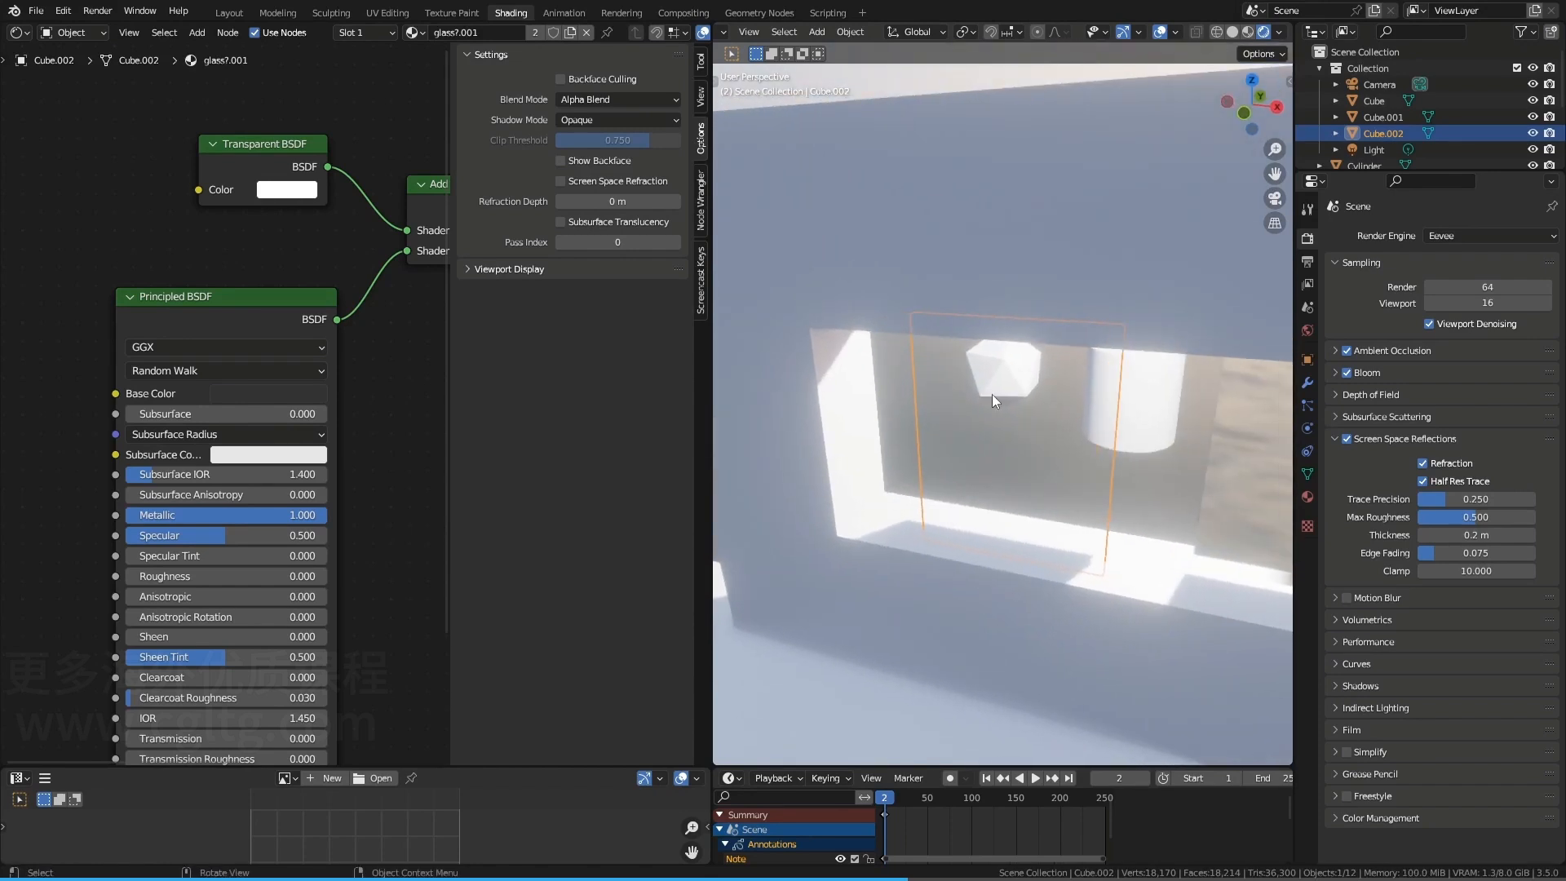
scroll(992, 394, "down", 5)
middle_click_drag(971, 449, 1035, 428, "shift")
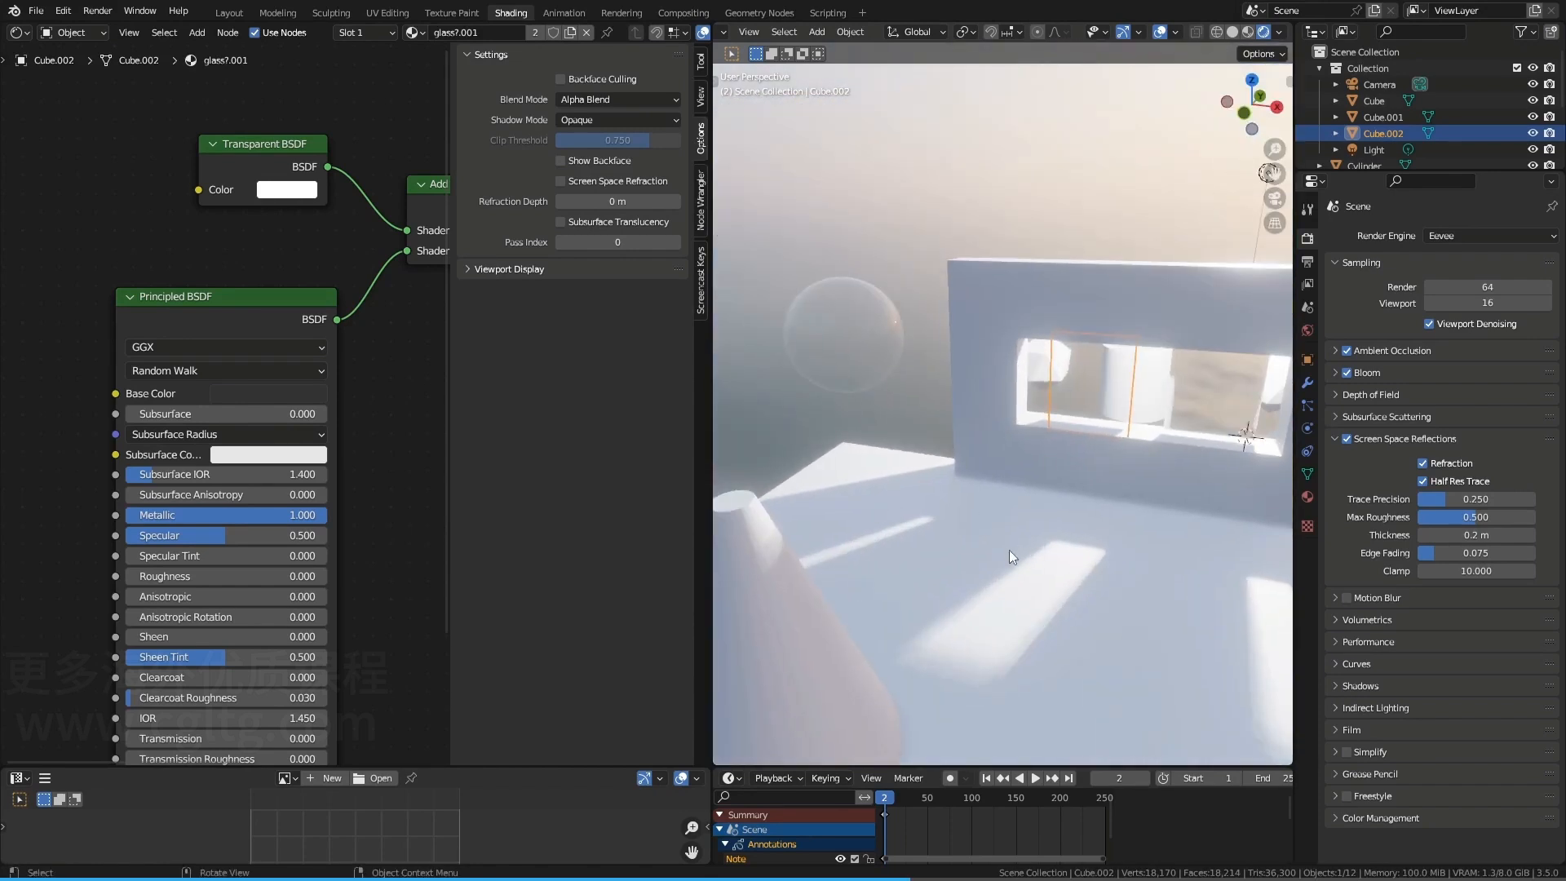
scroll(1010, 549, "up", 2)
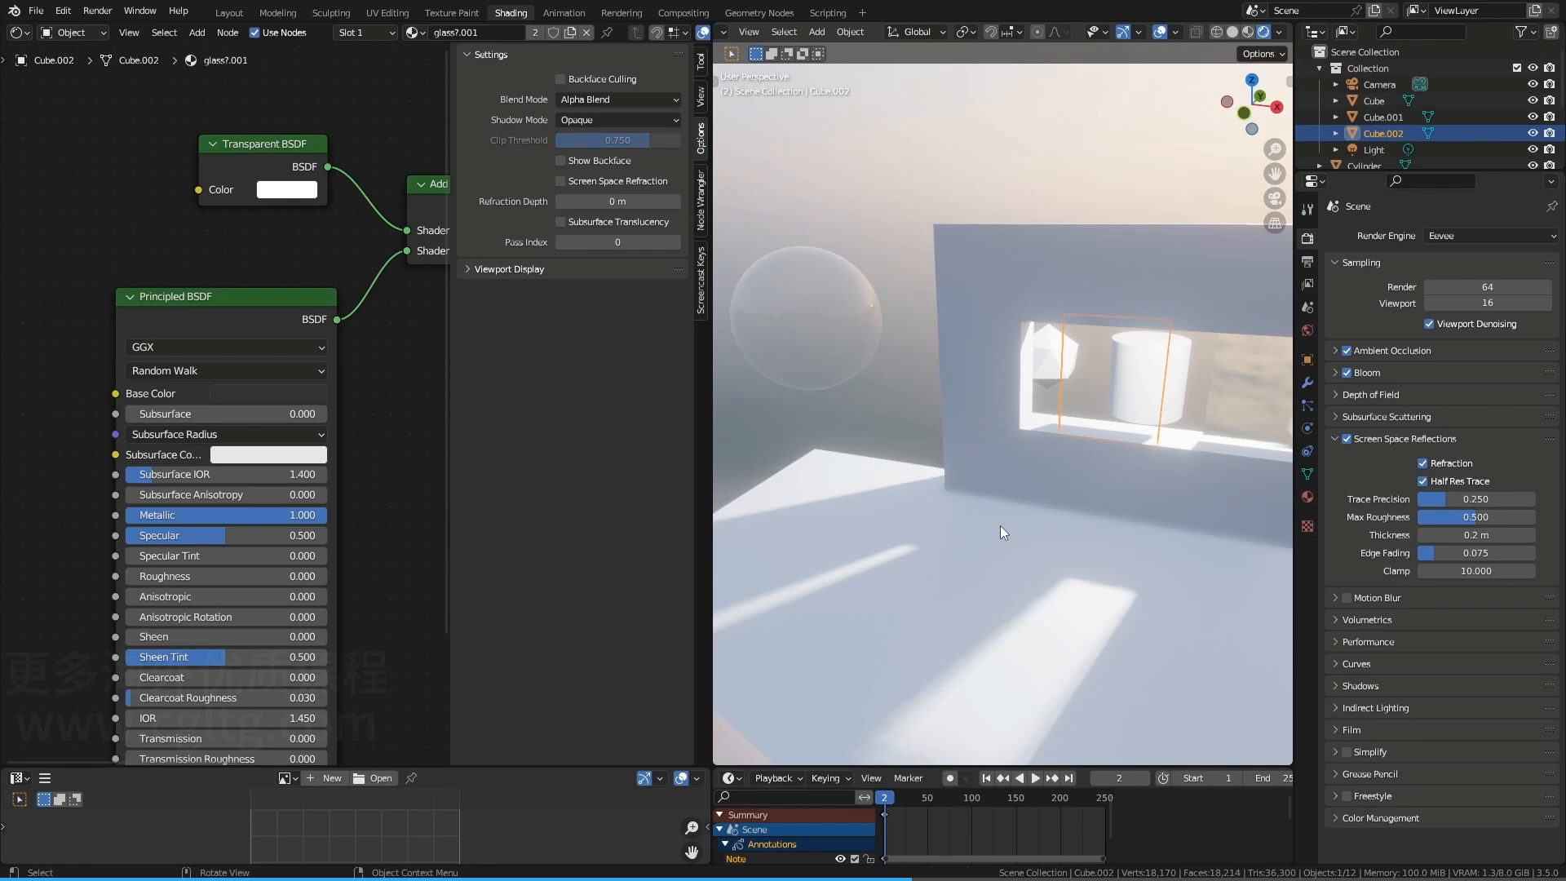
scroll(1002, 531, "up", 1)
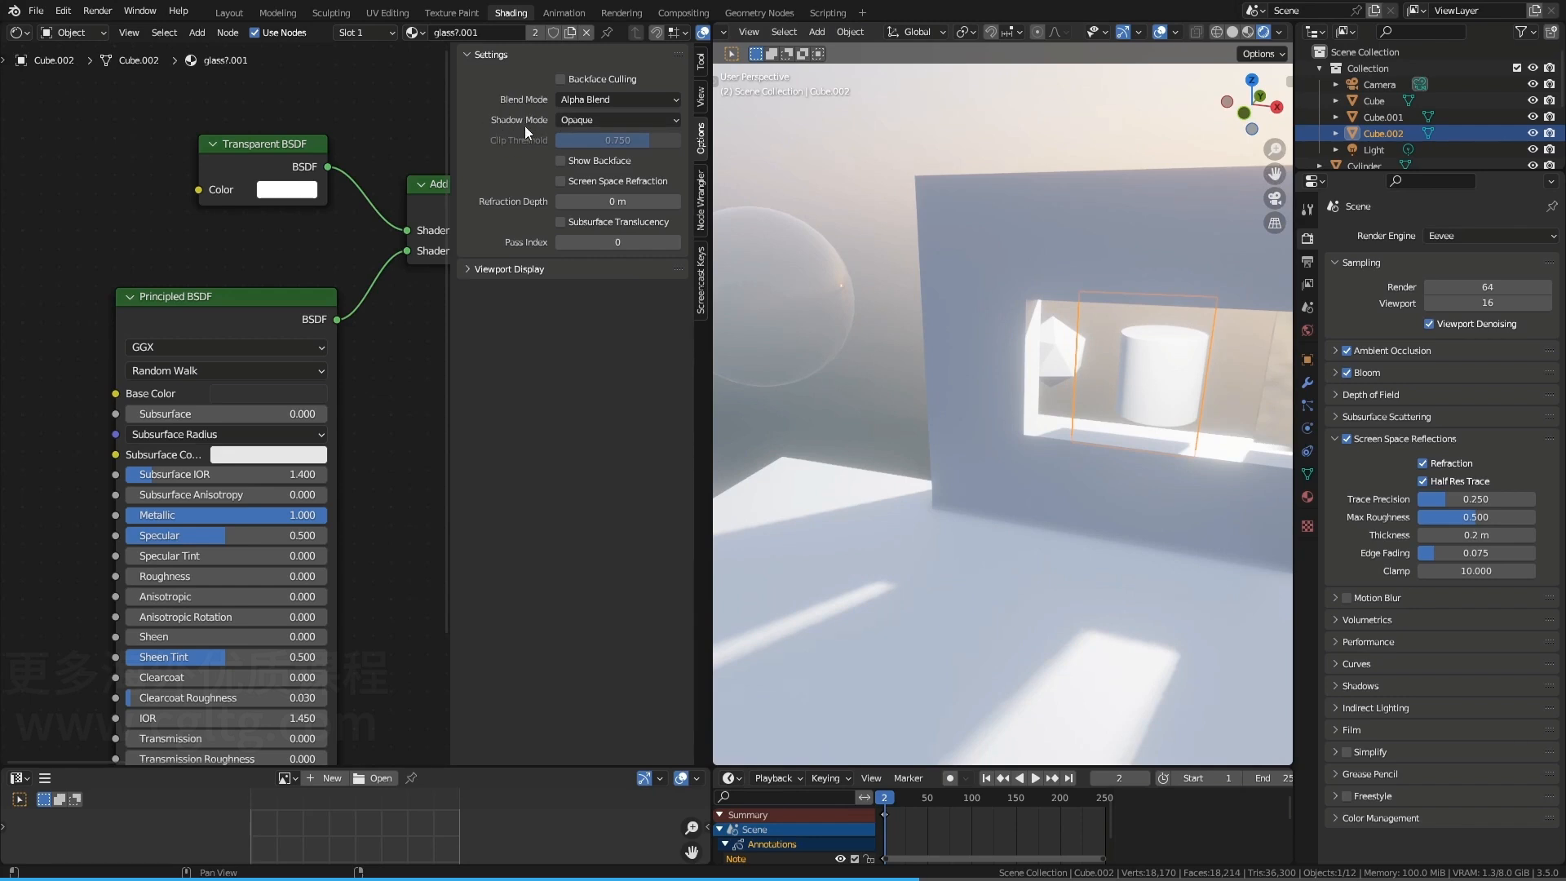
left_click(594, 119)
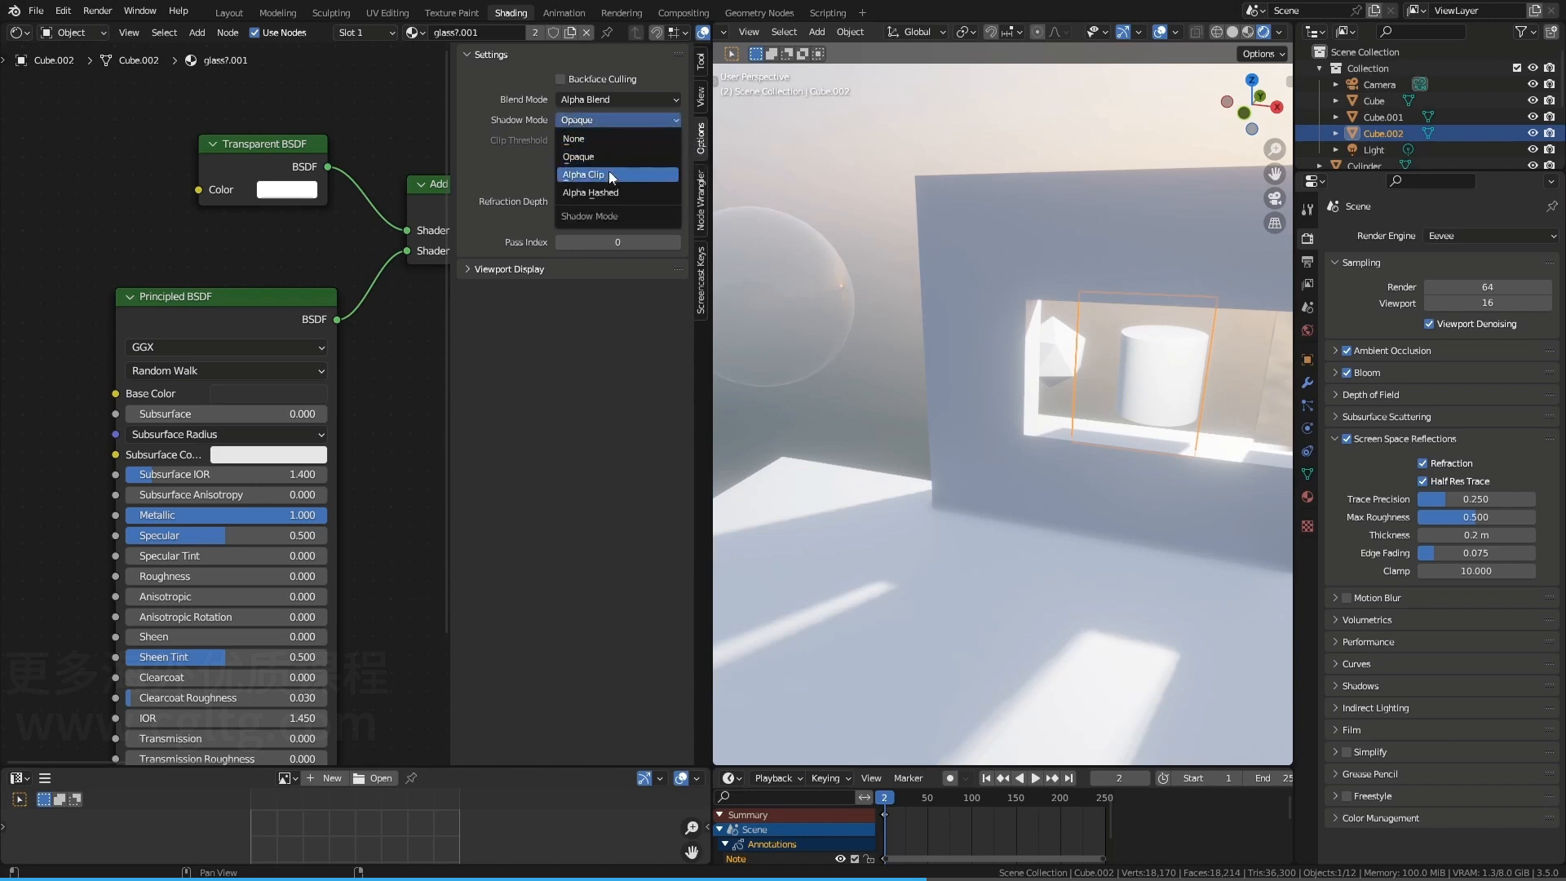
left_click(581, 140)
scroll(937, 469, "down", 1)
mouse_move(937, 468)
middle_mouse_down()
mouse_move(960, 470)
mouse_move(913, 477)
mouse_move(898, 436)
mouse_move(930, 441)
middle_mouse_up()
scroll(913, 477, "up", 2)
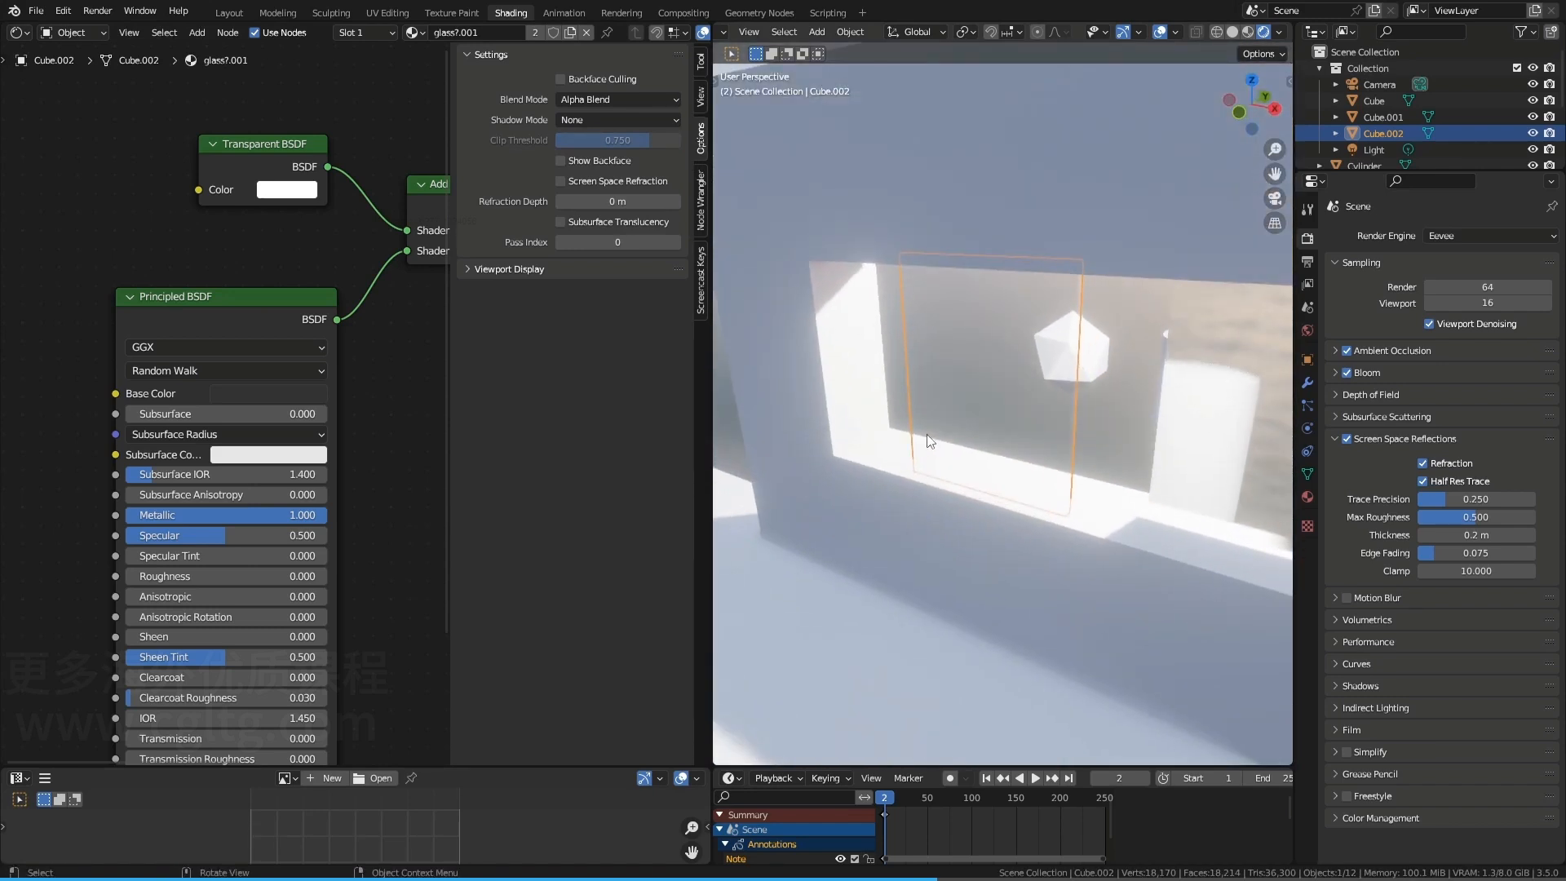
middle_click_drag(1024, 401, 933, 409)
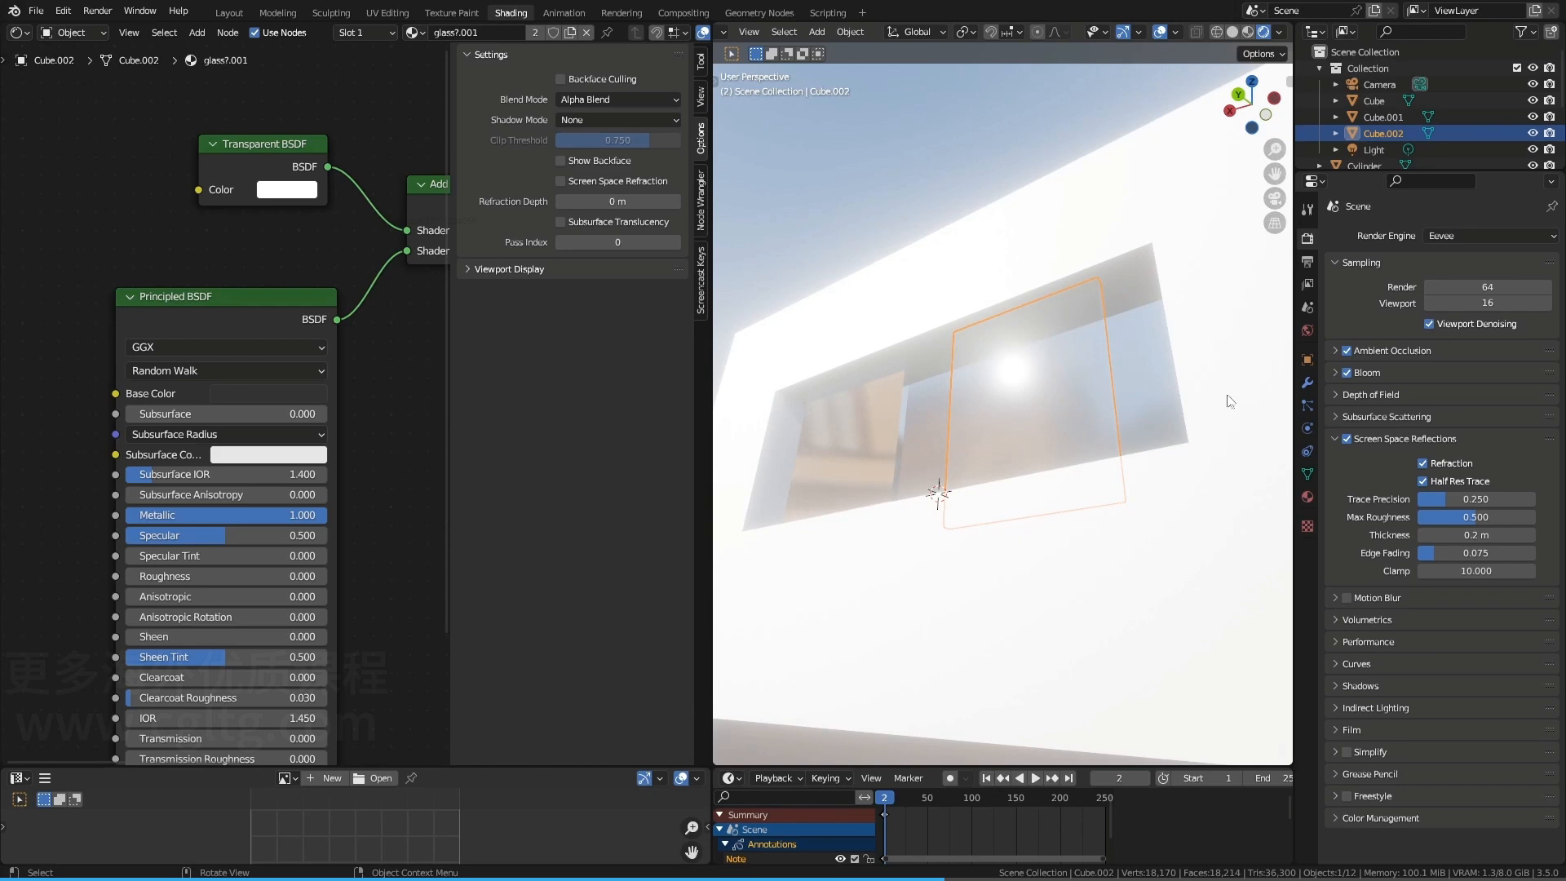
middle_click_drag(1067, 355, 971, 399)
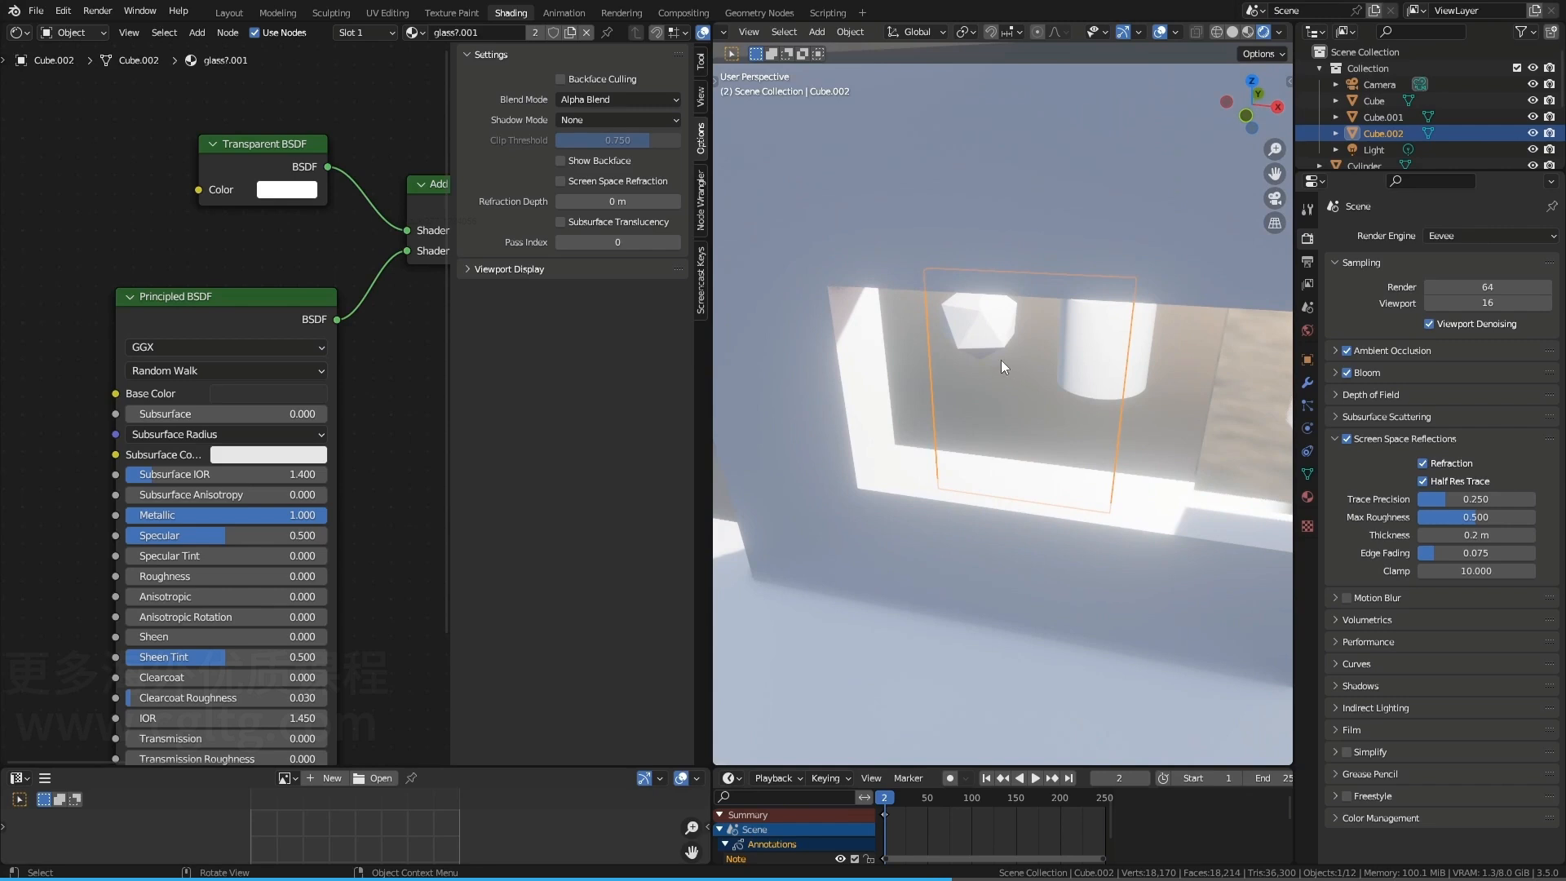
scroll(997, 362, "down", 2)
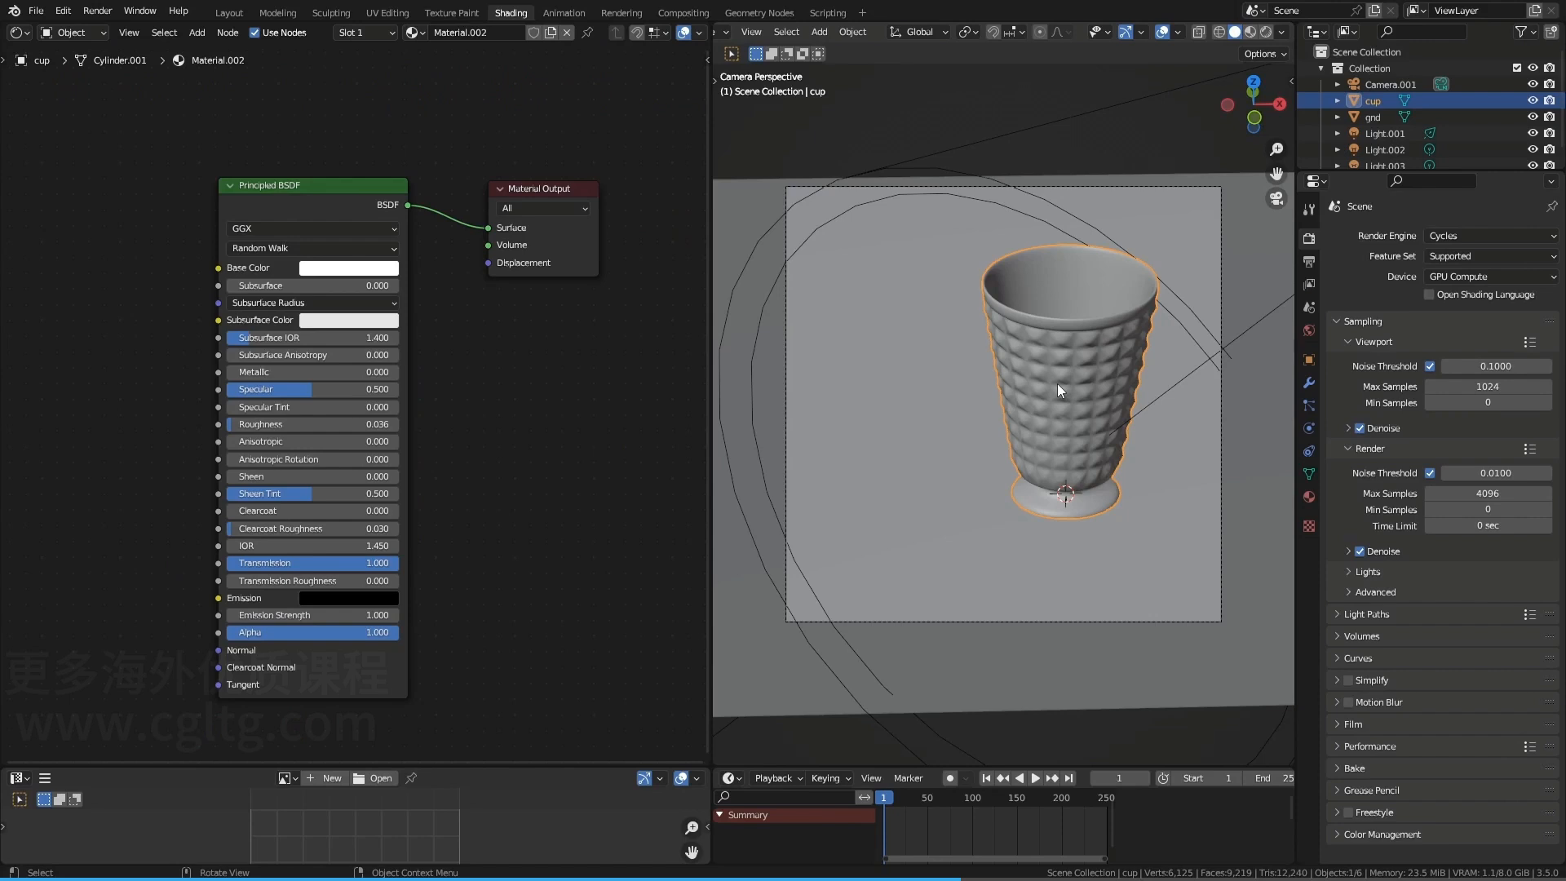
Switch the viewport to rendered shading to preview the glass cup in Cycles
left_click(1268, 32)
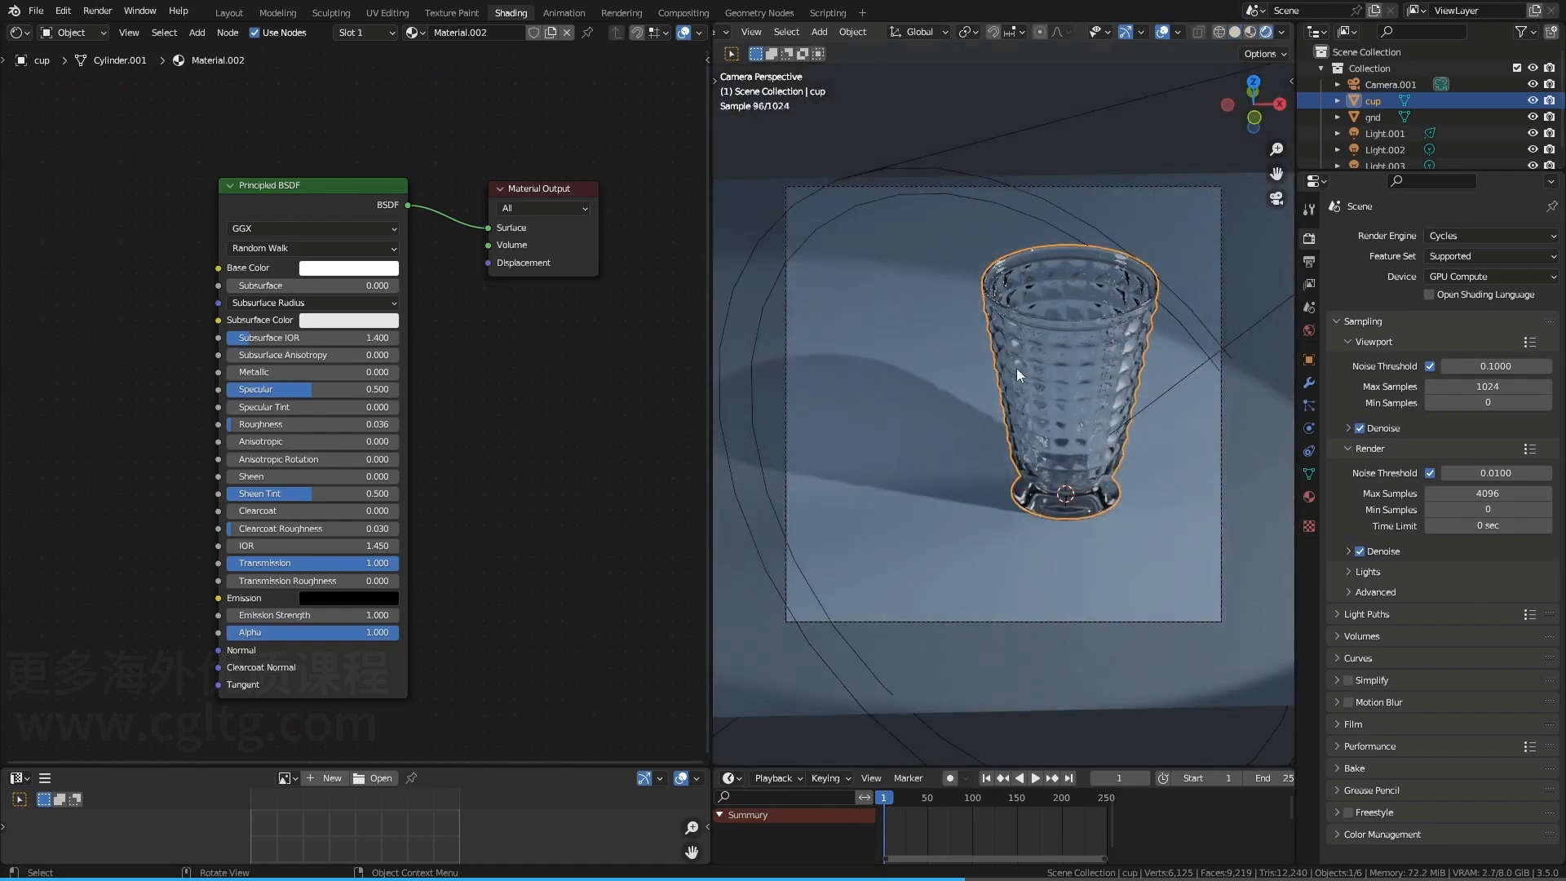
Inspect the glass cup together with its spot light and mark the Transmission value on the cup's Principled BSDF node
scroll(1060, 346, "down", 3)
mouse_move(981, 387)
middle_mouse_down()
mouse_move(971, 406)
mouse_move(945, 395)
mouse_move(984, 412)
middle_mouse_up()
left_click(987, 382)
left_click(1207, 320)
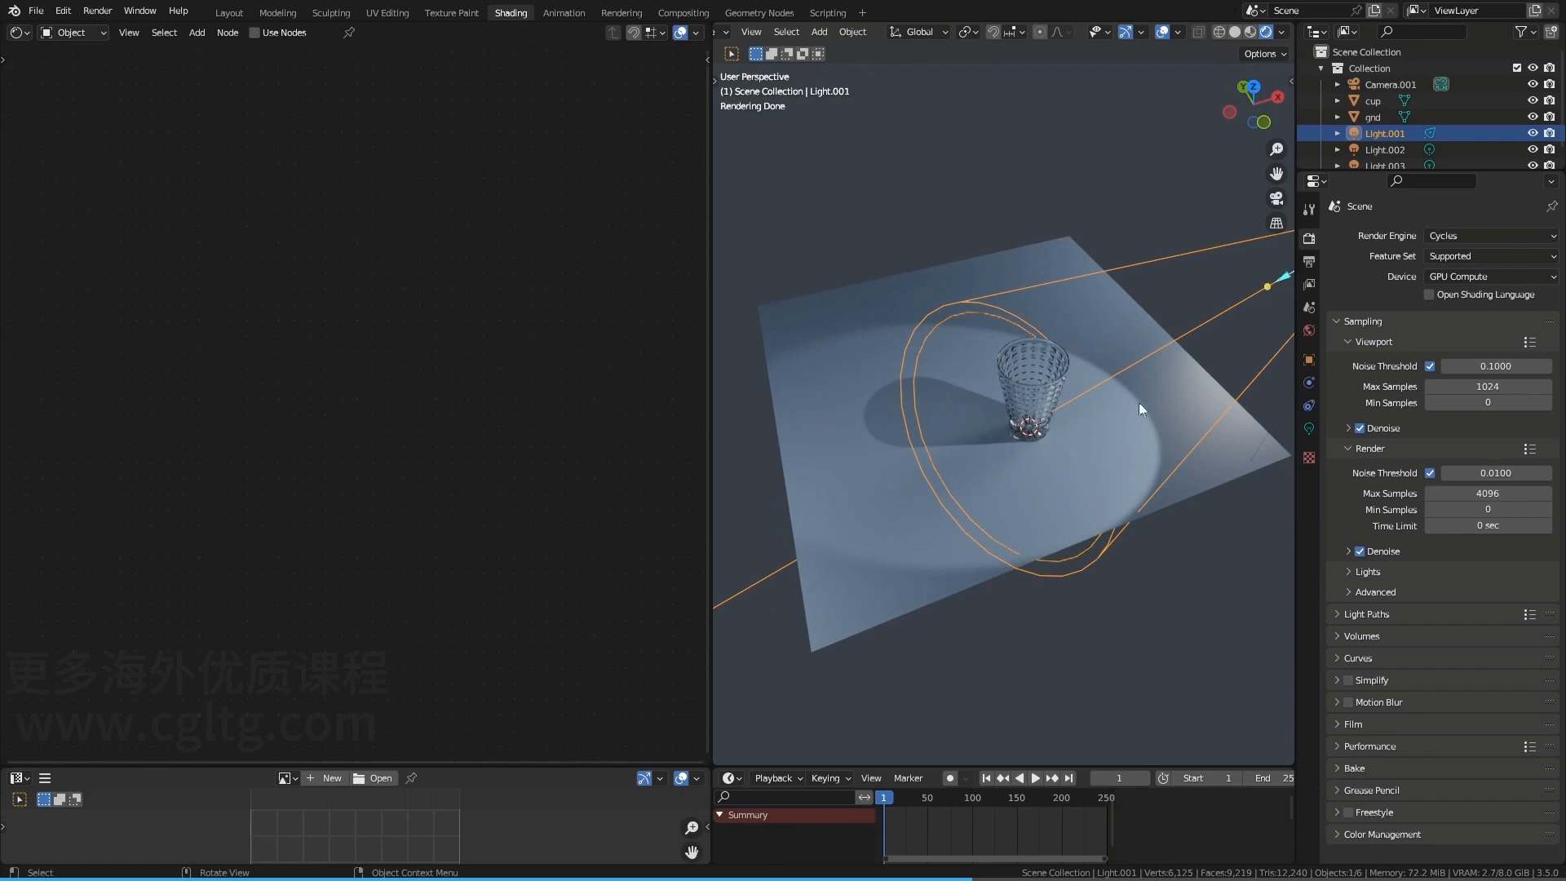
scroll(1047, 382, "up", 3)
left_click(1040, 399)
scroll(1088, 404, "up", 2)
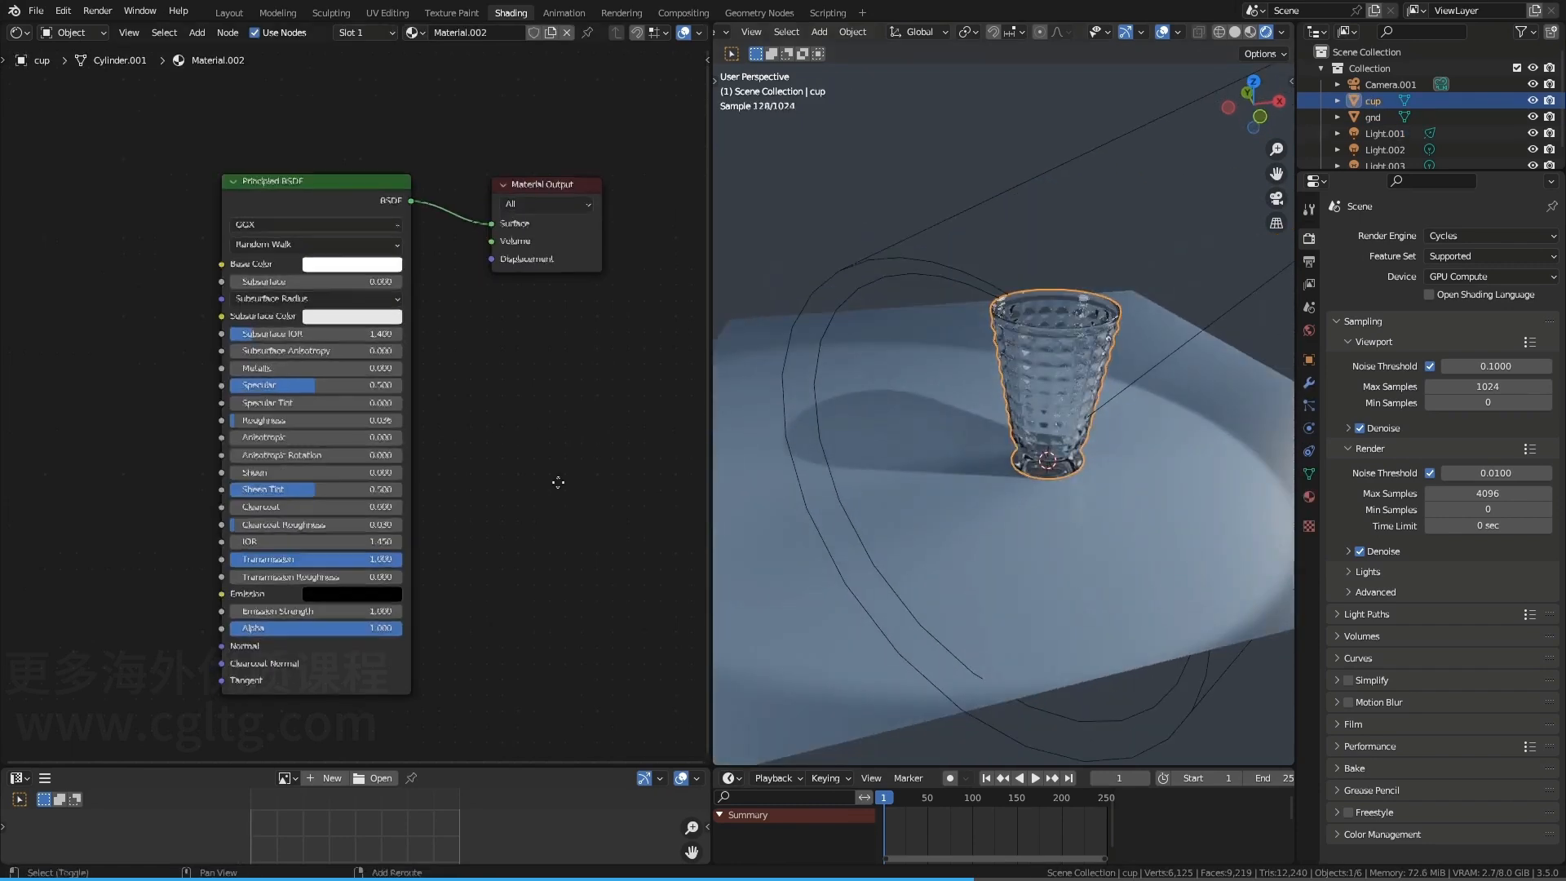
scroll(608, 378, "up", 2)
mouse_move(245, 459)
left_mouse_down()
mouse_move(367, 441)
mouse_move(359, 485)
mouse_move(249, 479)
left_mouse_up()
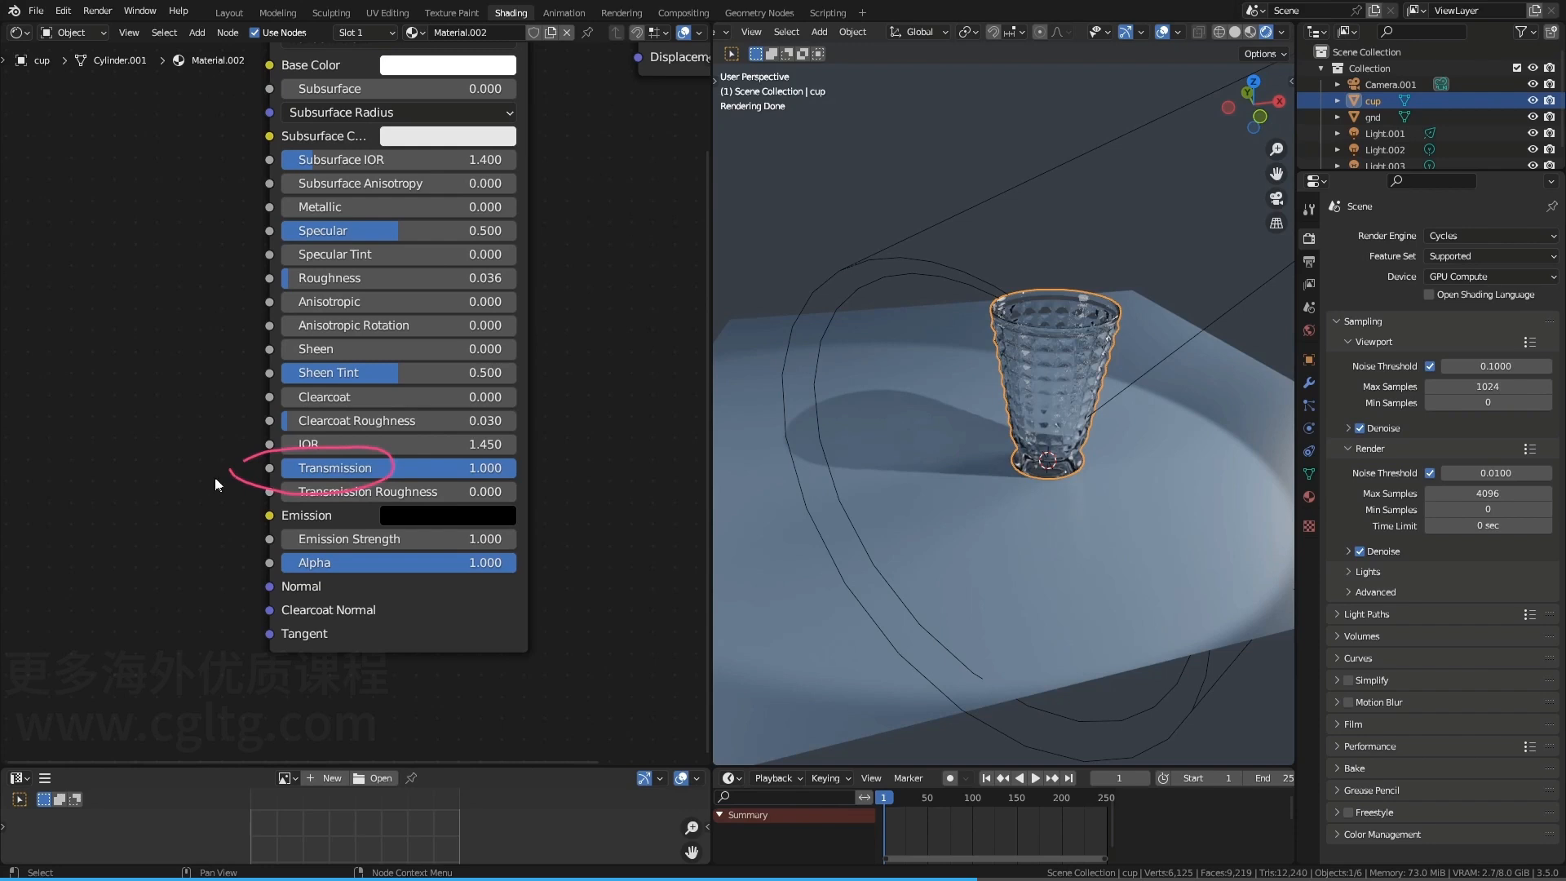
Sketch temporary annotations of a light ray passing through the cup towards its shadow, and erase each one
mouse_move(996, 415)
middle_mouse_down()
mouse_move(987, 448)
mouse_move(781, 429)
mouse_move(943, 482)
mouse_move(1016, 392)
mouse_move(982, 422)
middle_mouse_up()
scroll(972, 421, "up", 2)
scroll(981, 382, "down", 1)
scroll(1034, 336, "down", 1)
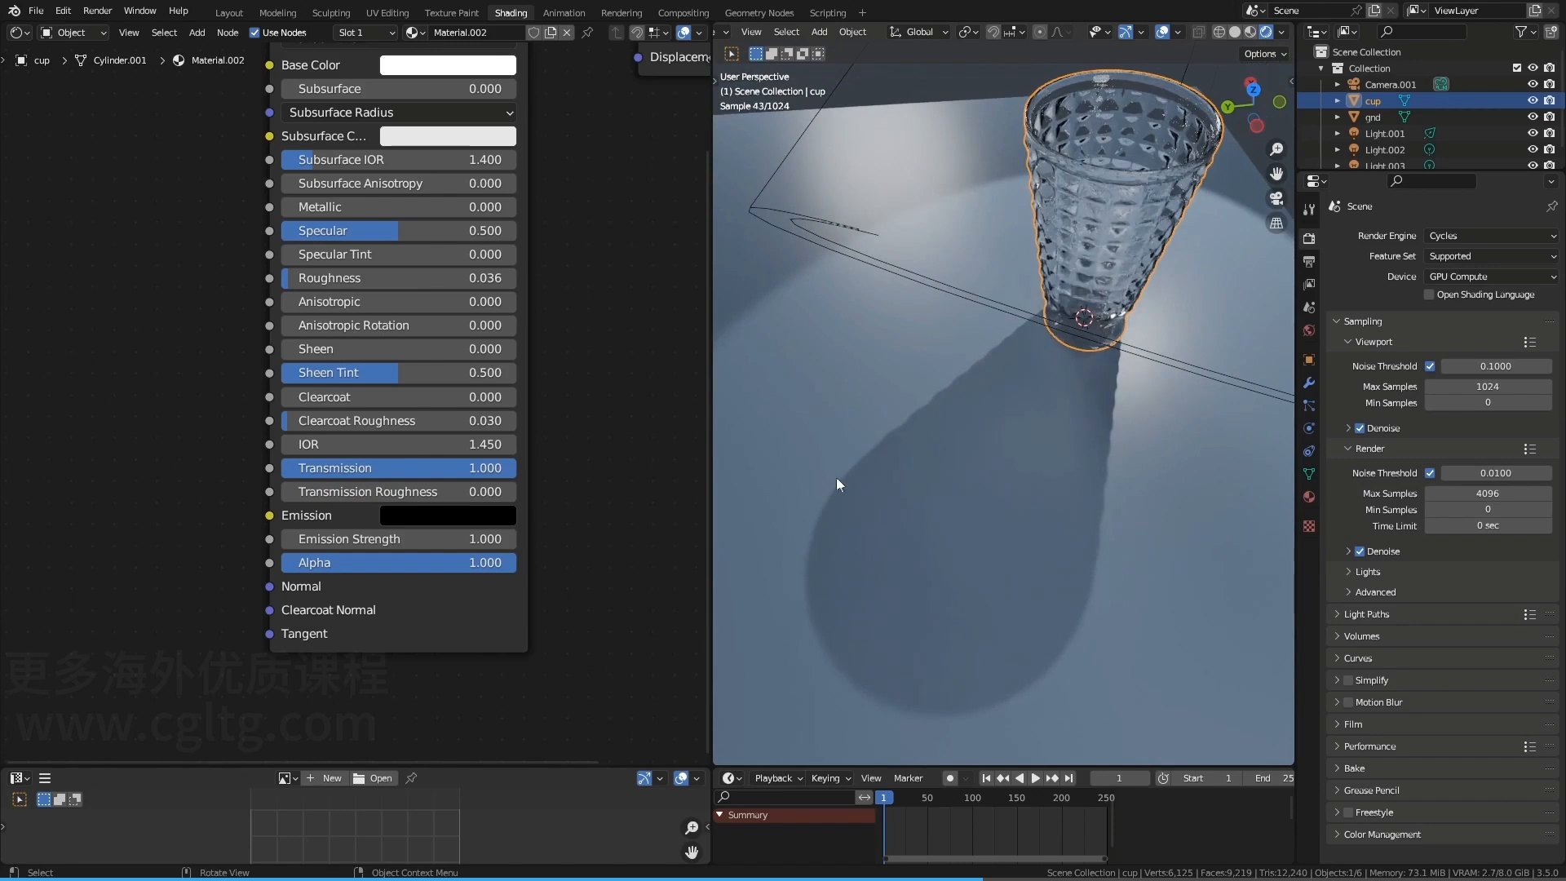
middle_click_drag(1041, 355, 1000, 488, "shift")
scroll(996, 488, "down", 5)
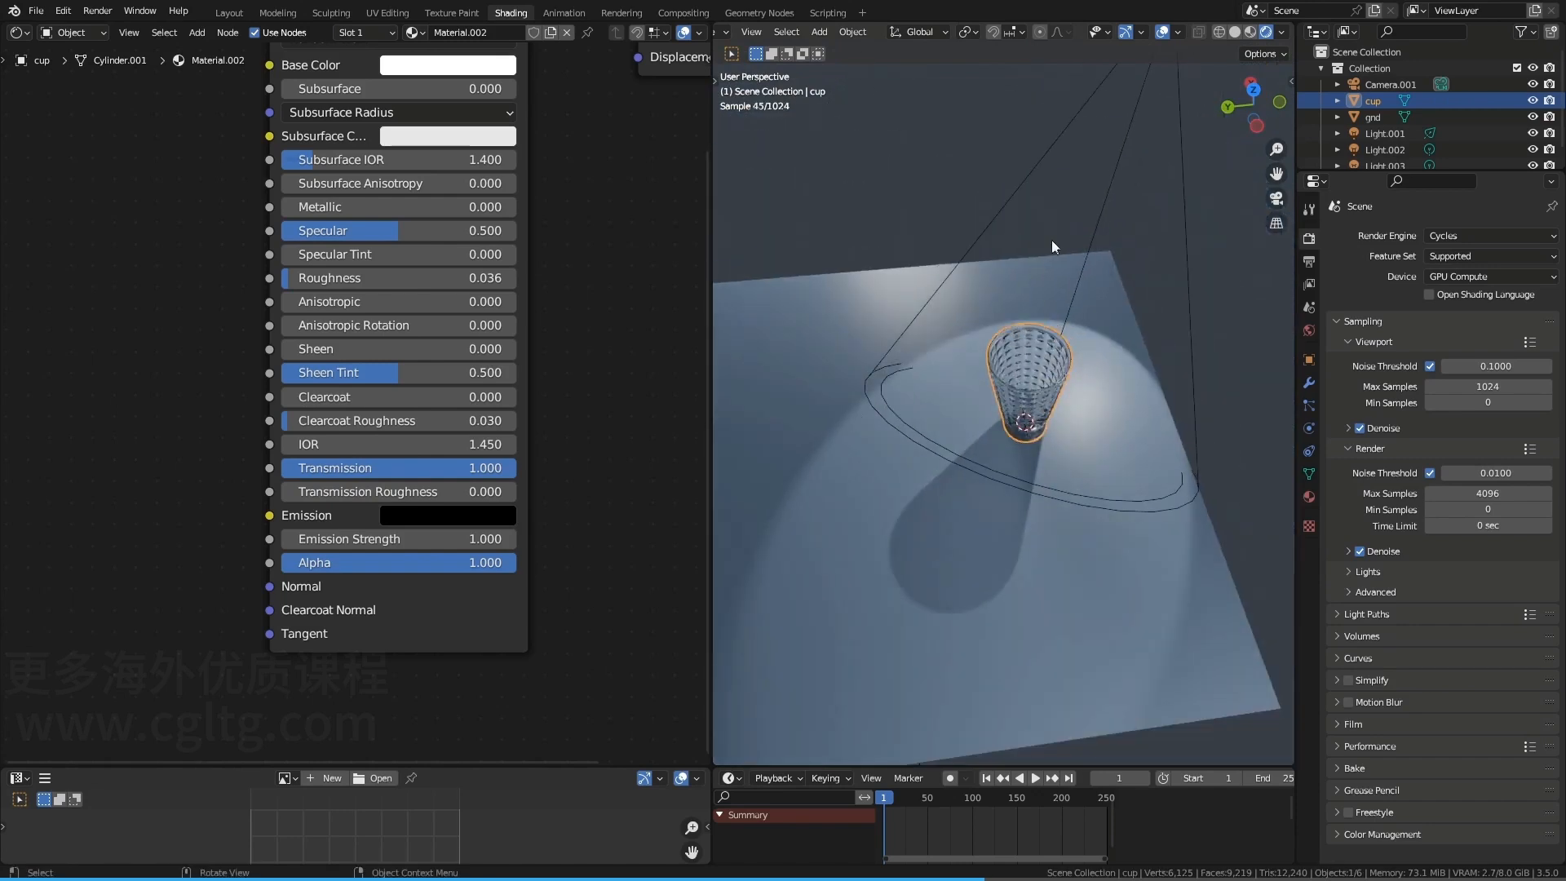
mouse_move(1090, 154)
left_mouse_down()
mouse_move(1030, 310)
mouse_move(998, 332)
mouse_move(1005, 349)
mouse_move(965, 407)
mouse_move(961, 375)
mouse_move(987, 400)
left_mouse_up()
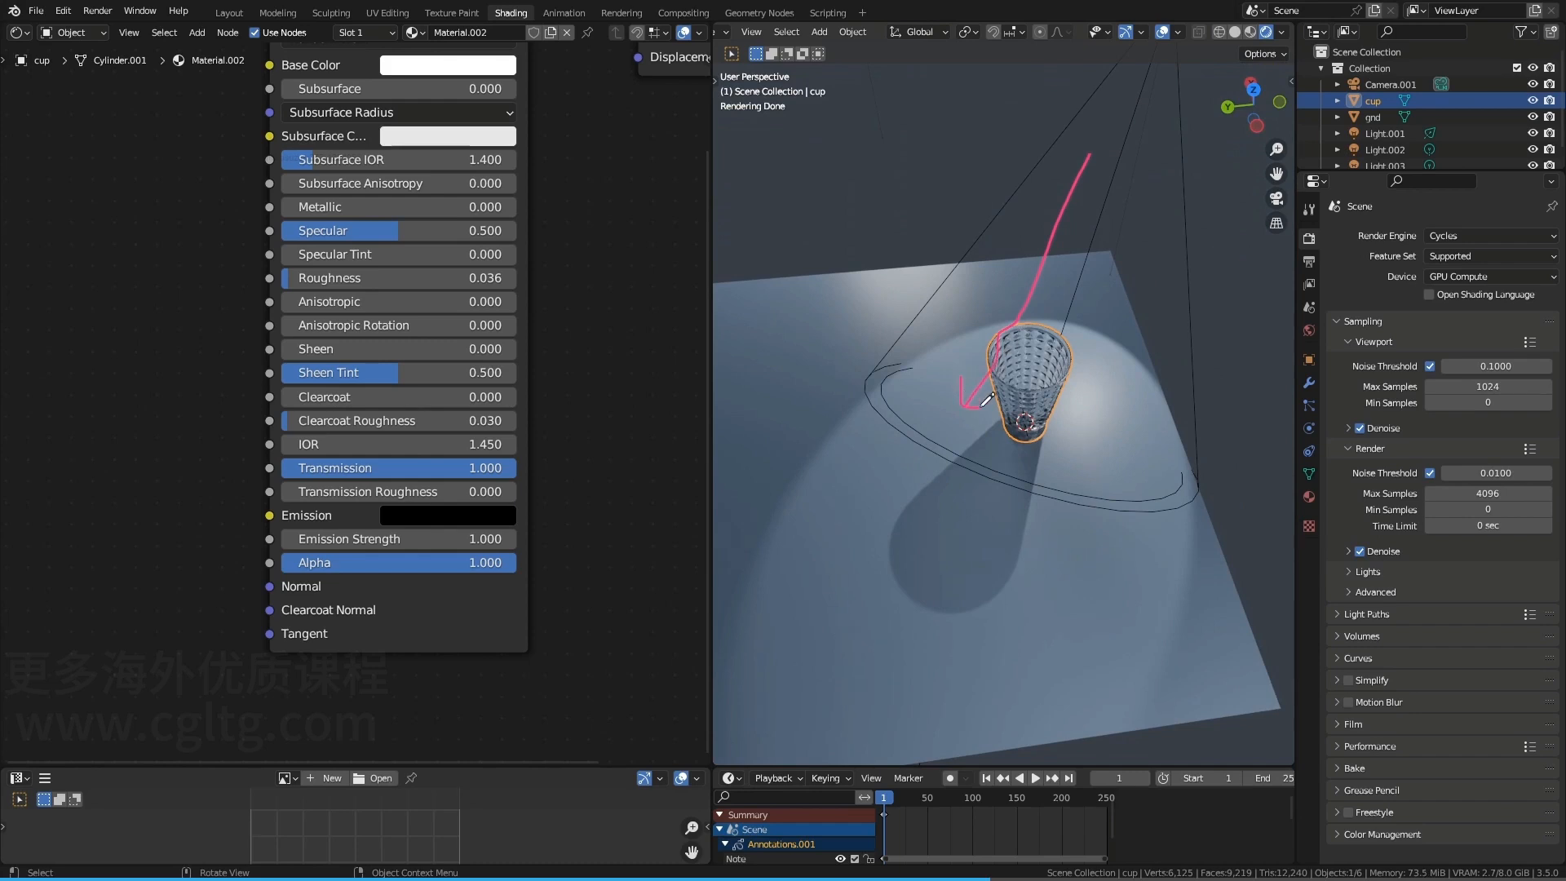
right_click_drag(964, 421, 1093, 157)
mouse_move(1195, 536)
middle_mouse_down()
mouse_move(1144, 496)
mouse_move(1124, 531)
mouse_move(1093, 501)
middle_mouse_up()
mouse_move(1106, 215)
left_mouse_down()
mouse_move(1084, 308)
mouse_move(1014, 326)
mouse_move(1010, 377)
mouse_move(933, 410)
left_mouse_up()
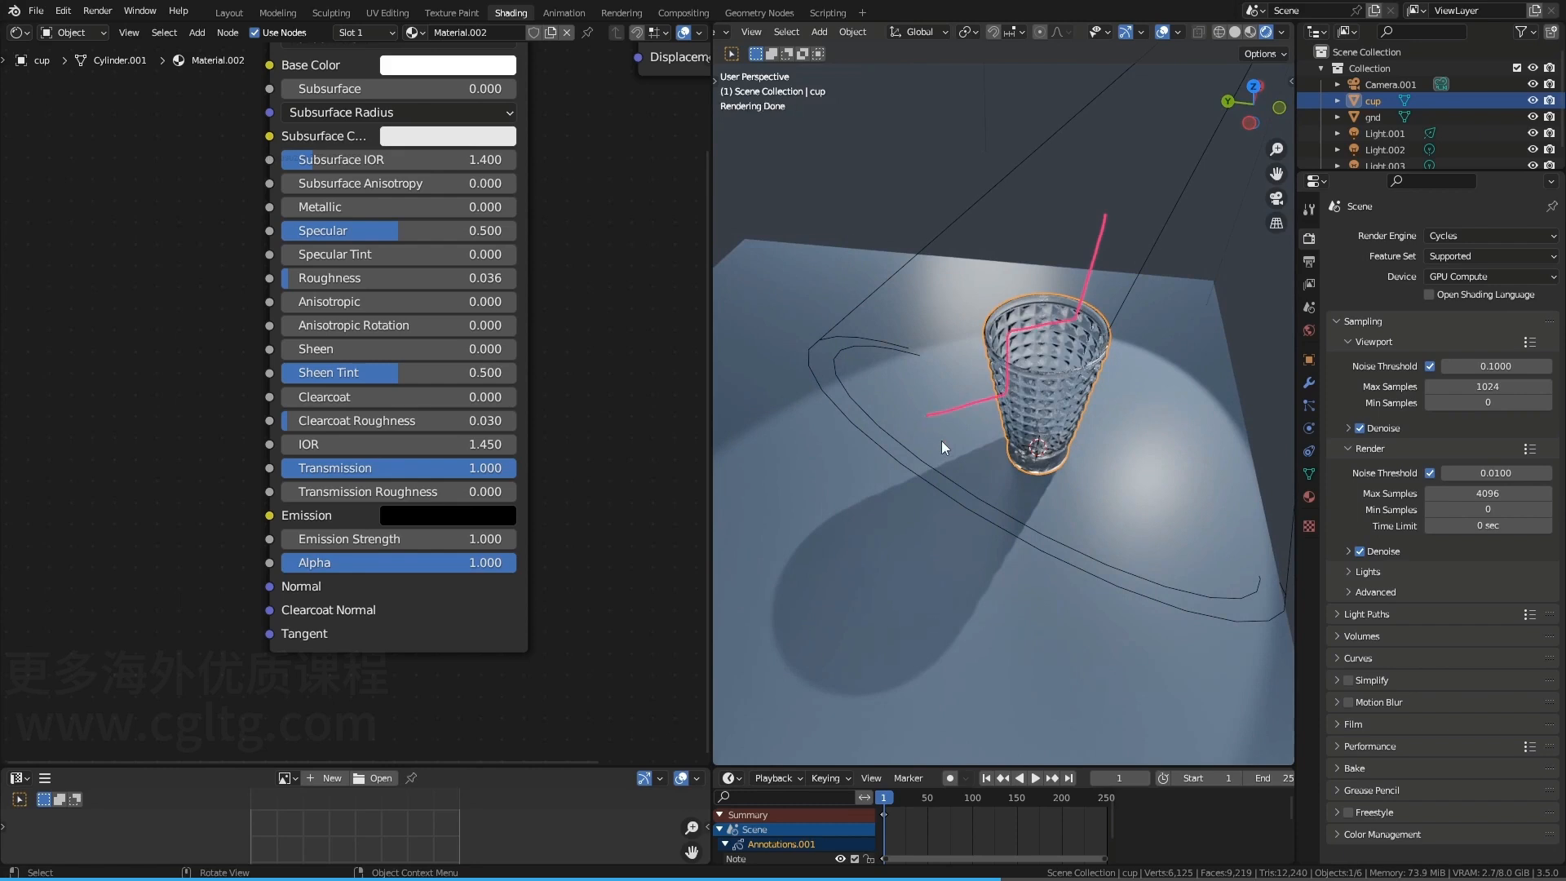
right_click_drag(929, 409, 1109, 194)
scroll(1017, 407, "up", 1)
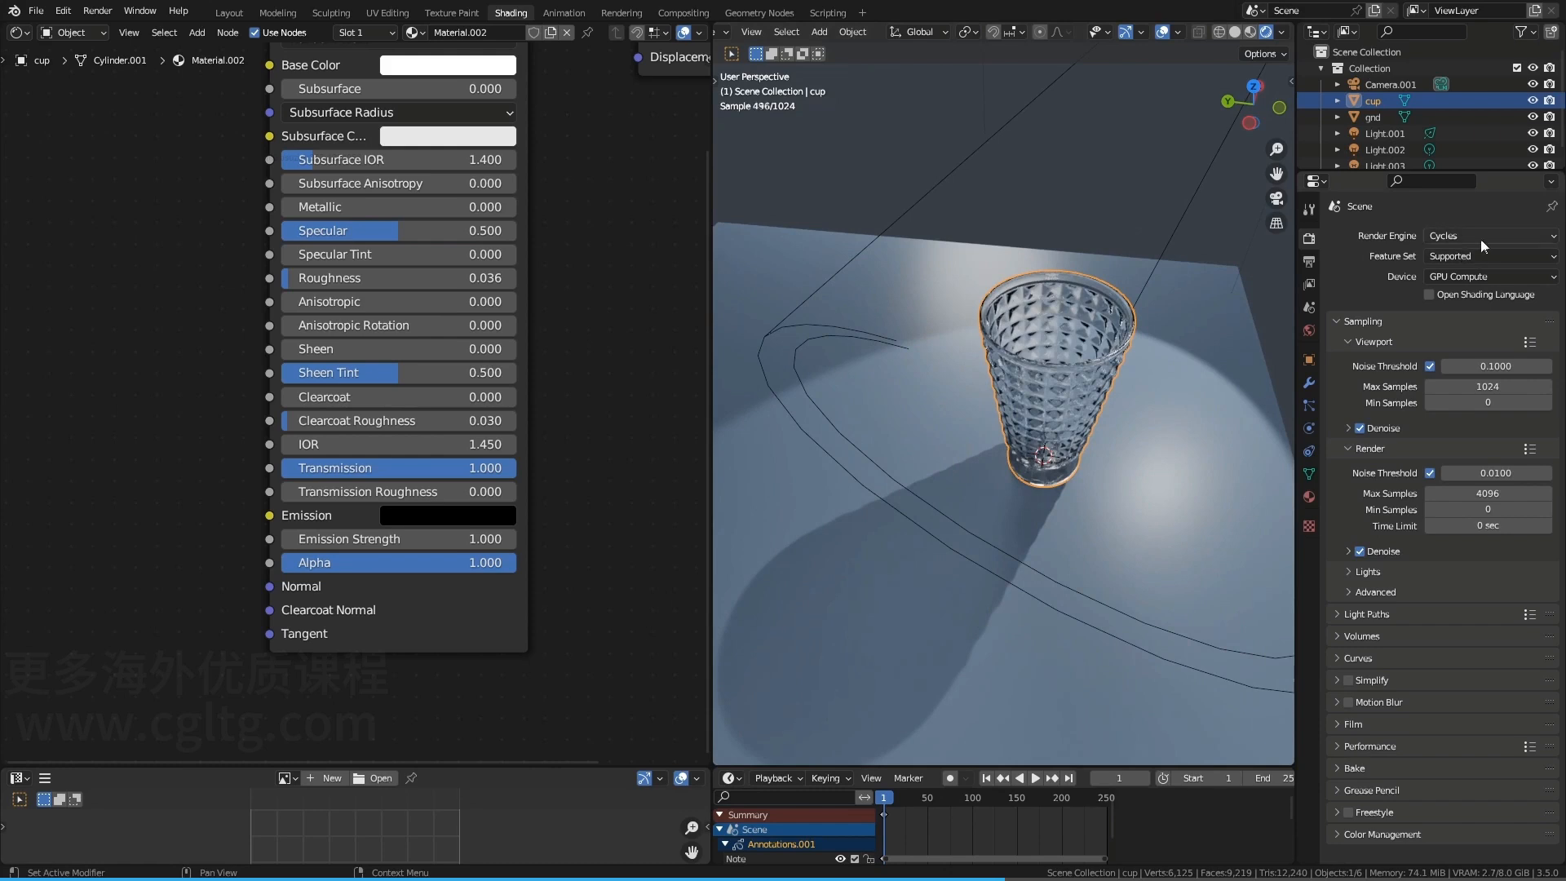
Inspect the ground plane, the spot light and the cup in turn, looking at the shadow cast on the ground
middle_click_drag(1075, 448, 1000, 427)
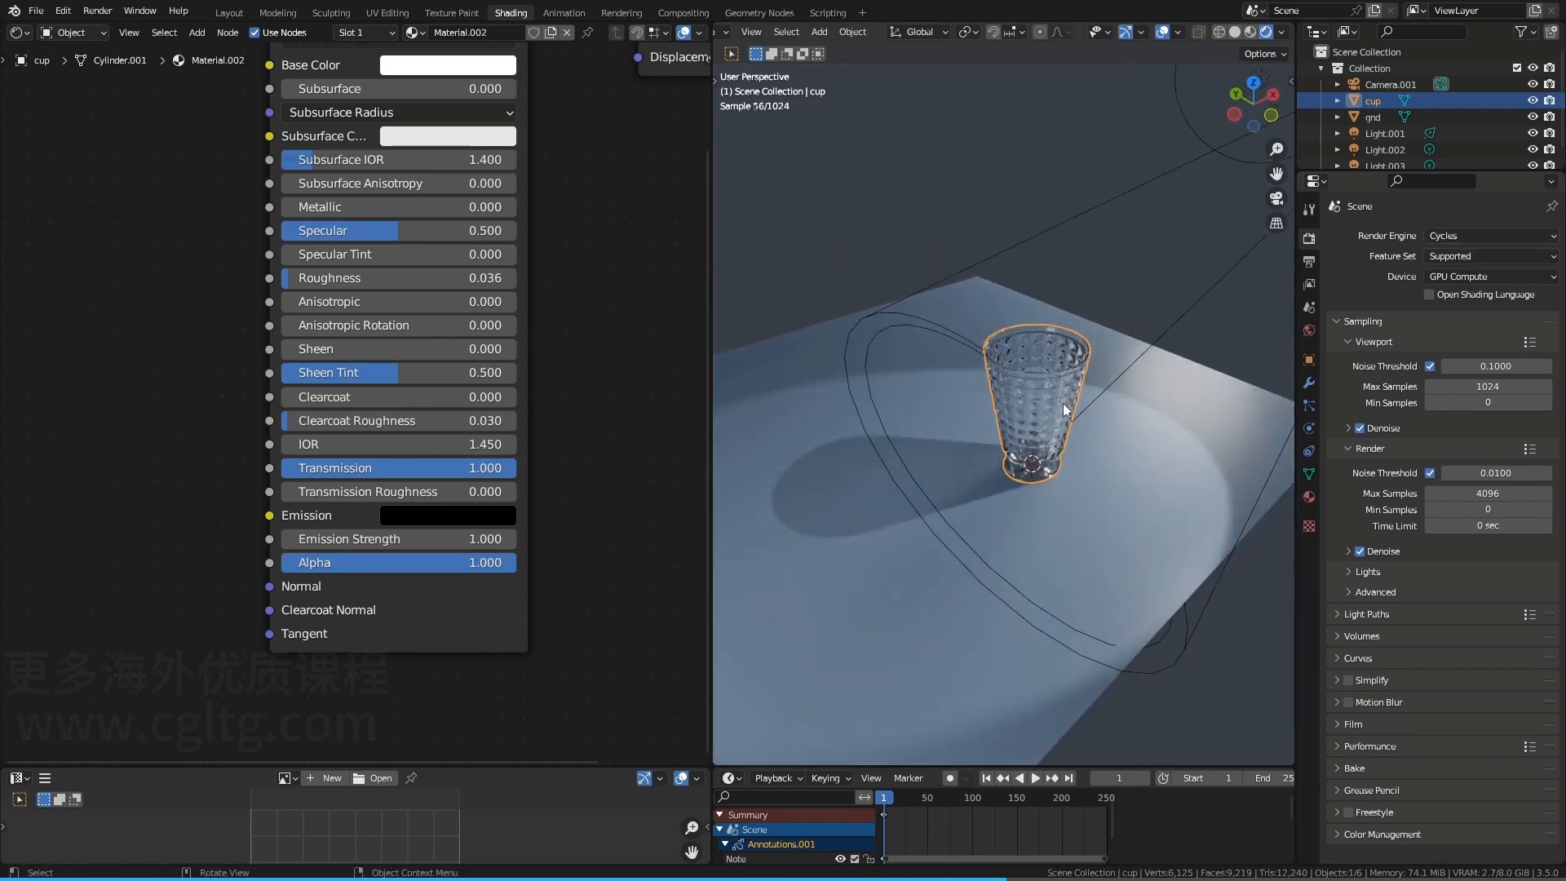
left_click(1090, 501)
scroll(1085, 506, "down", 3)
middle_click_drag(966, 506, 1093, 376)
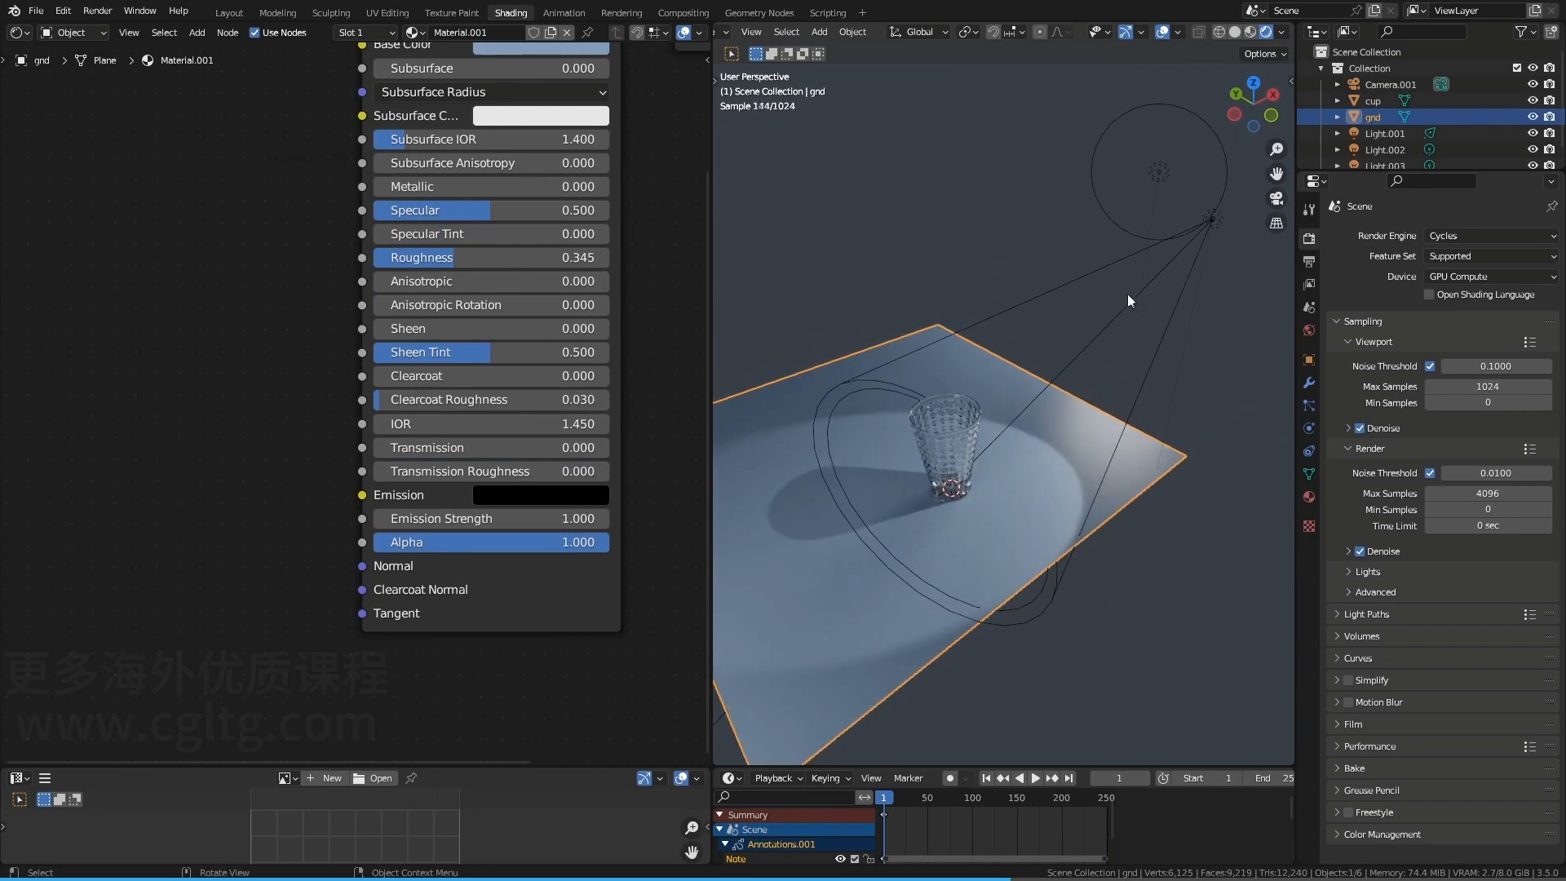
left_click(1138, 296)
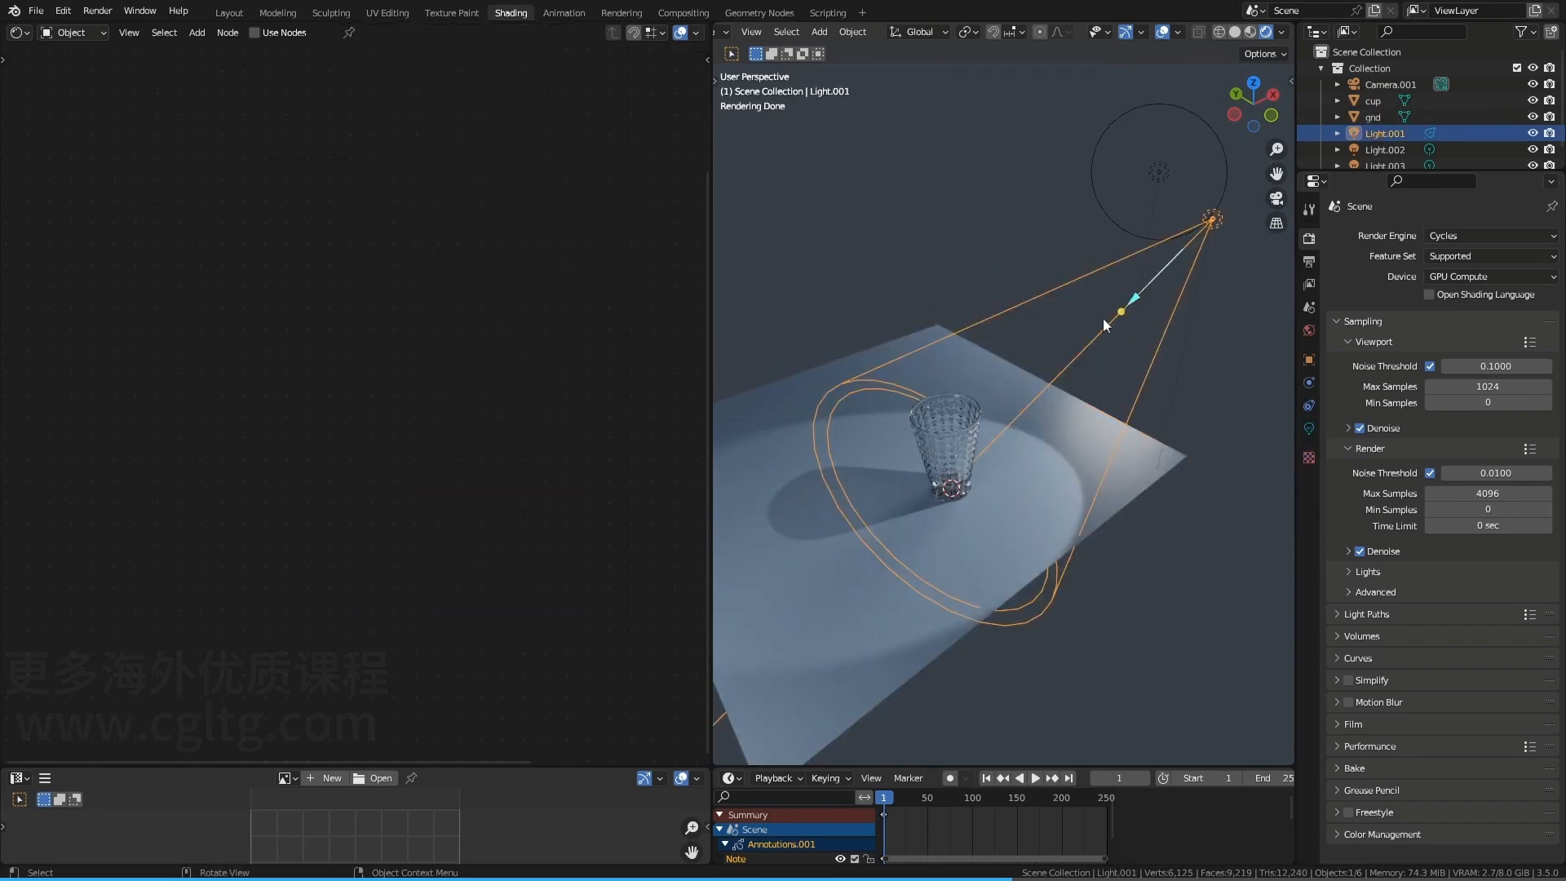
left_click(966, 419)
scroll(979, 412, "up", 3)
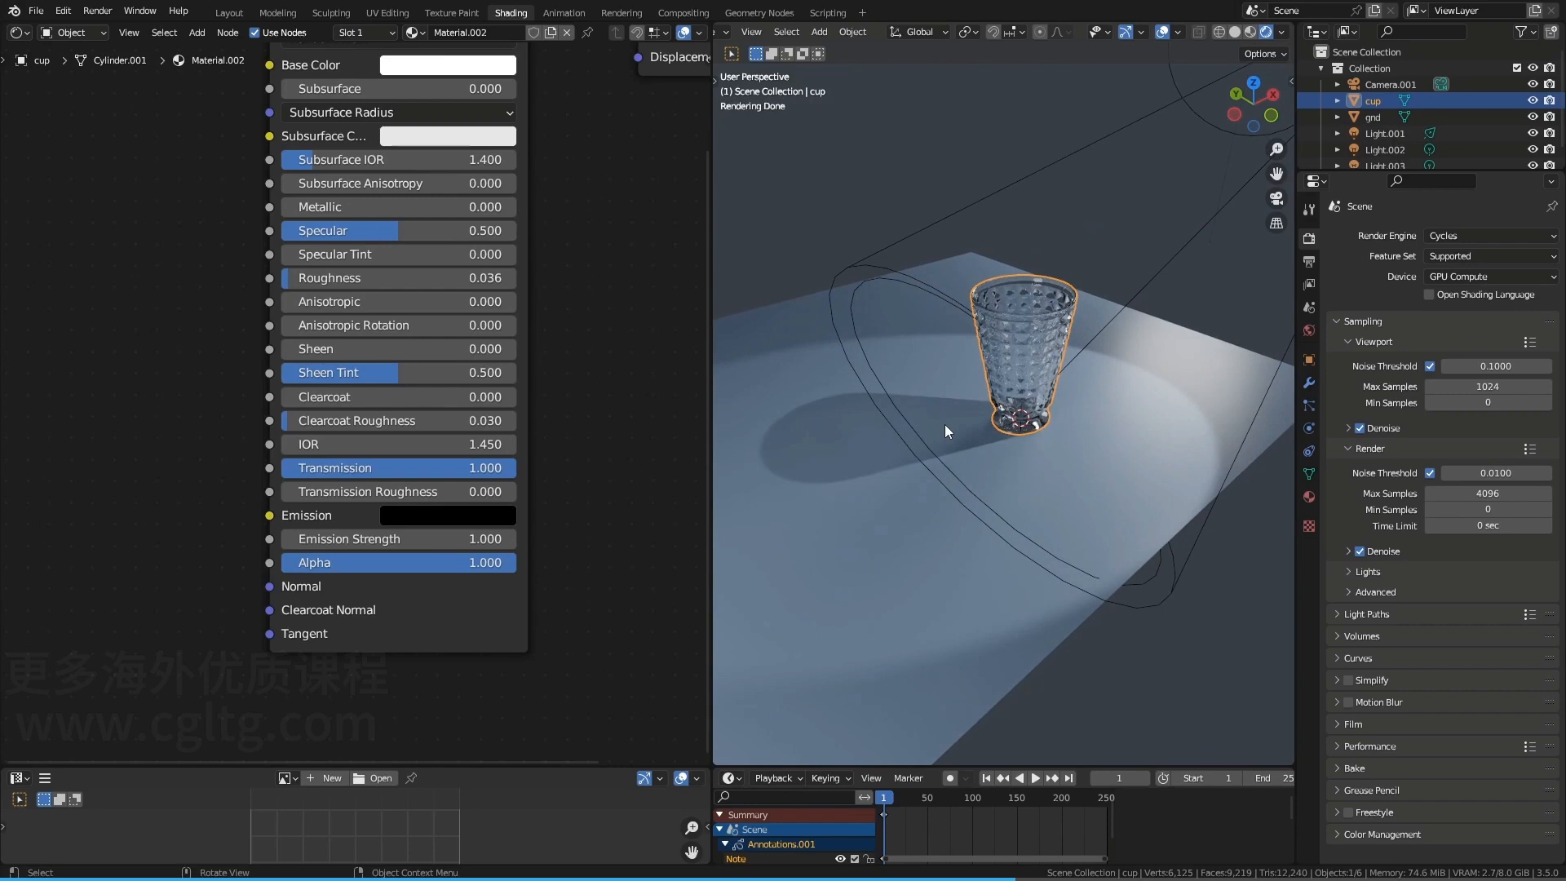
scroll(957, 432, "up", 3)
key("g")
right_click(1180, 394)
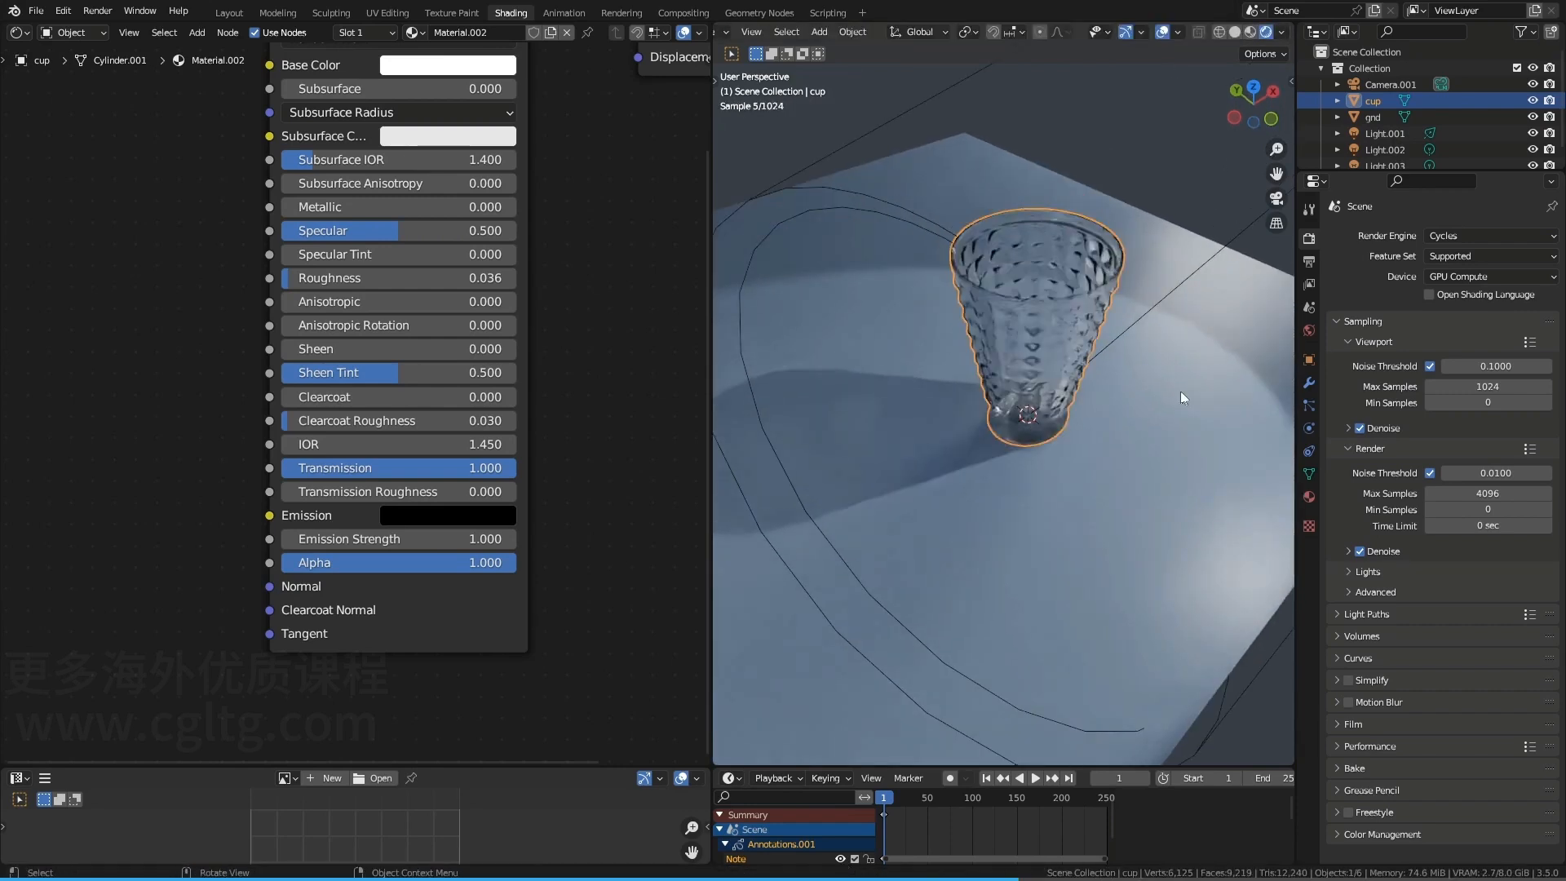
Enable Cast Shadow Caustics for the cup and Receive Shadow Caustics for the ground plane
left_click(1311, 359)
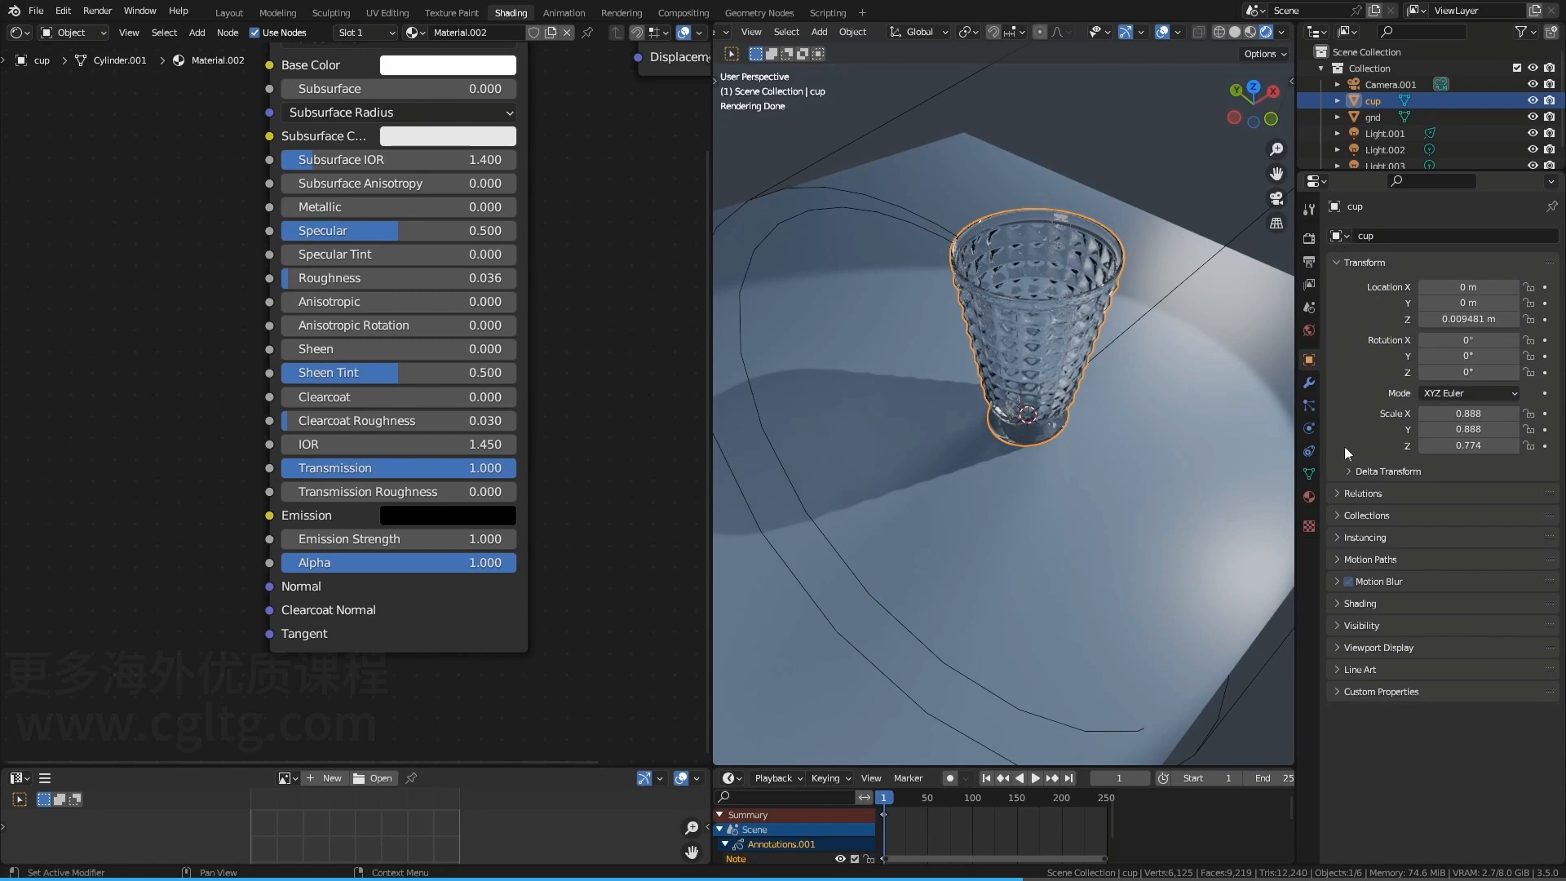
left_click(1349, 604)
scroll(1466, 692, "down", 2)
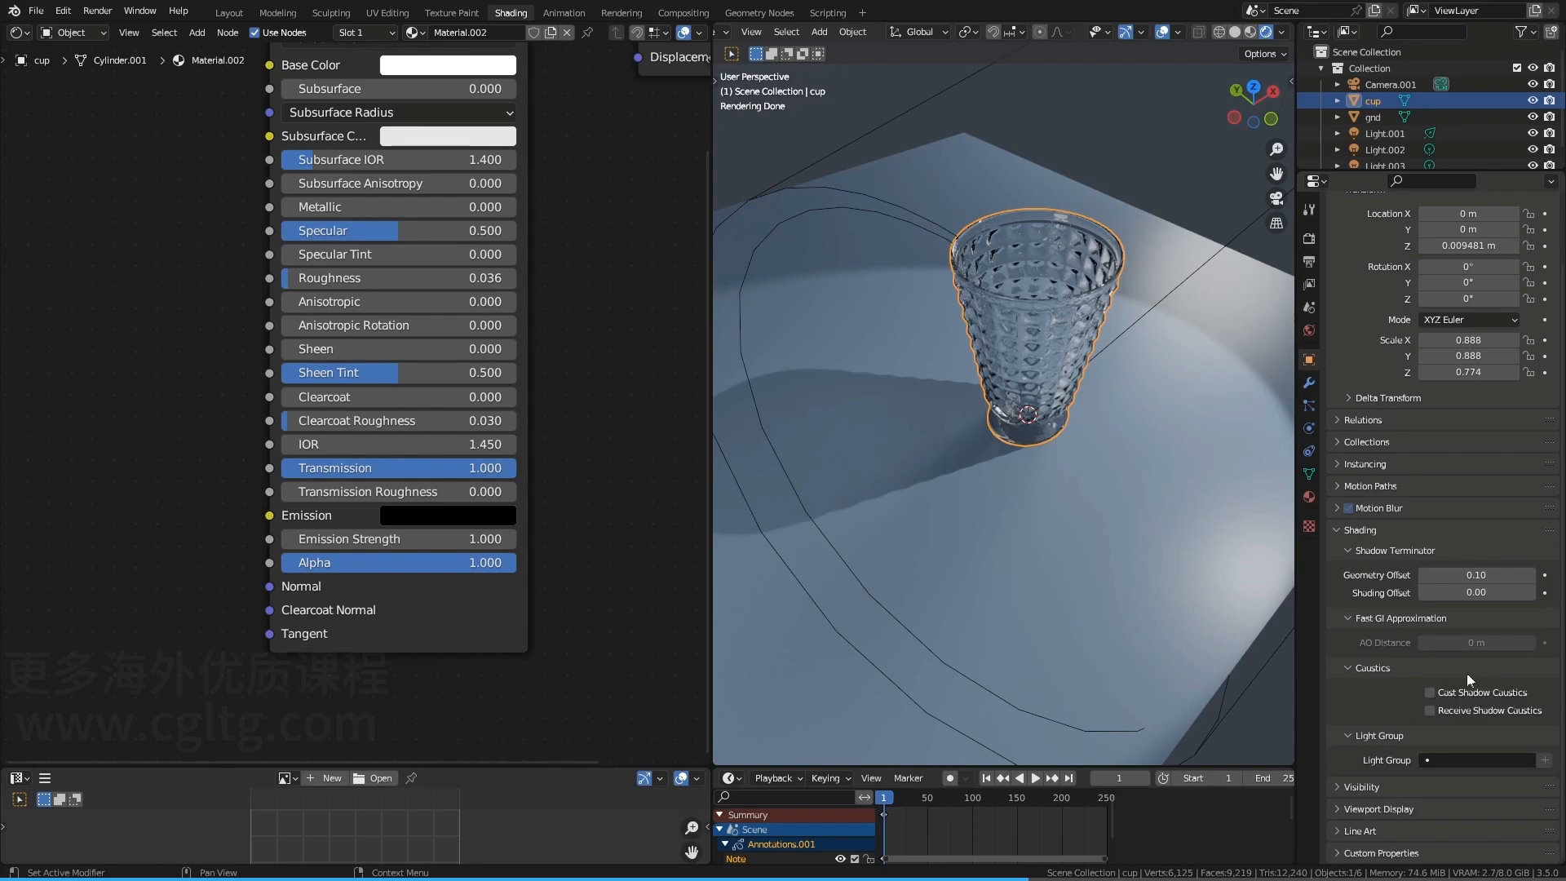
left_click(1432, 692)
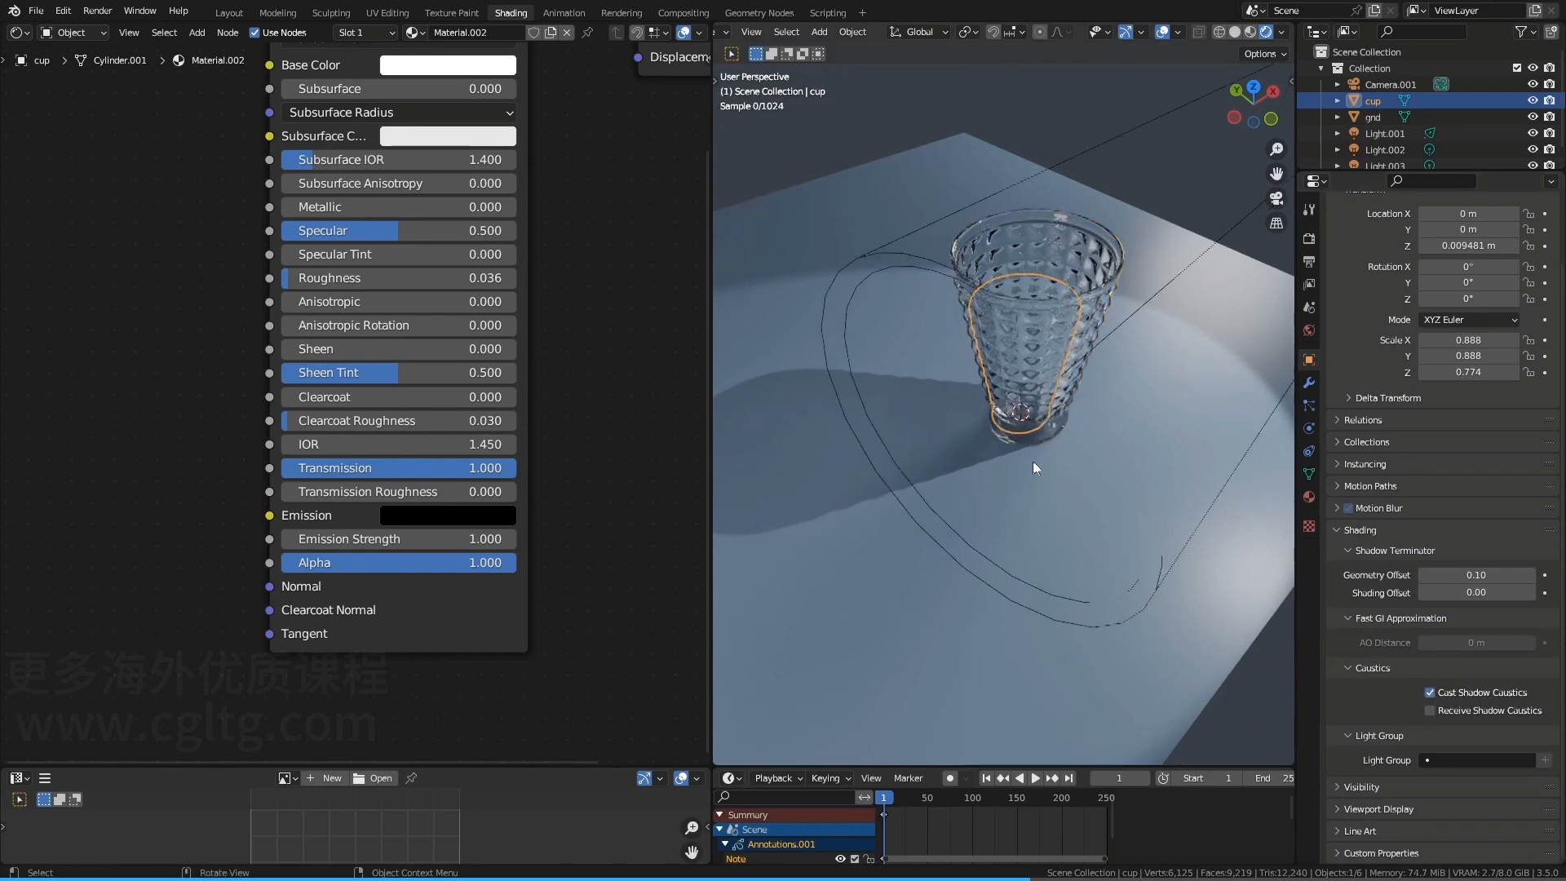
left_click(1014, 496)
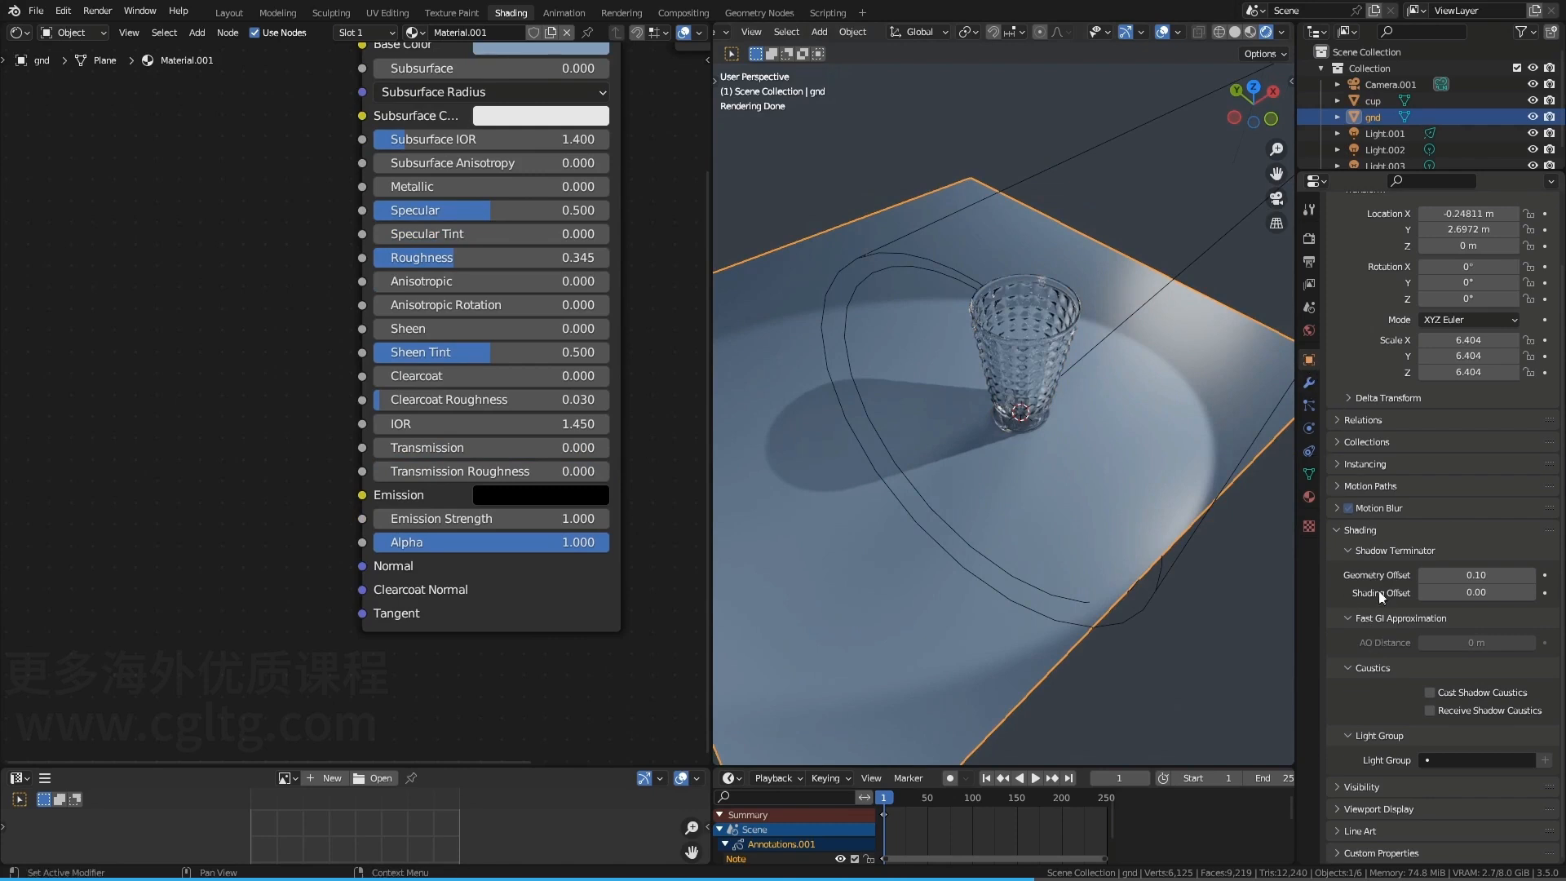
left_click(1430, 711)
Enable Shadow Caustics for the spot light that shines on the cup
middle_click_drag(946, 517, 1113, 317)
left_click(1130, 306)
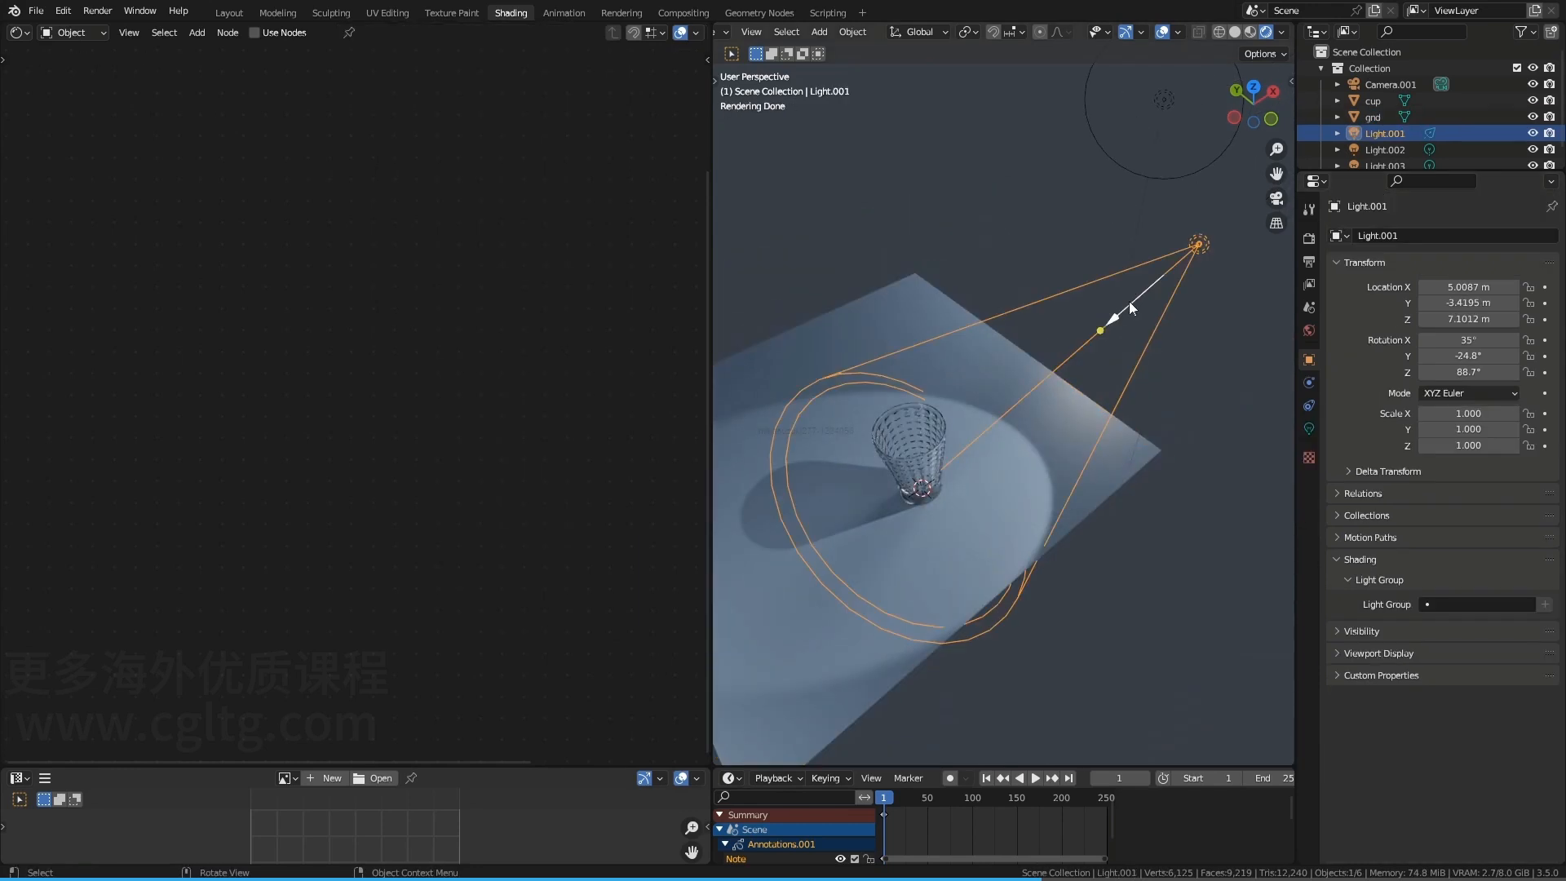
left_click(1308, 428)
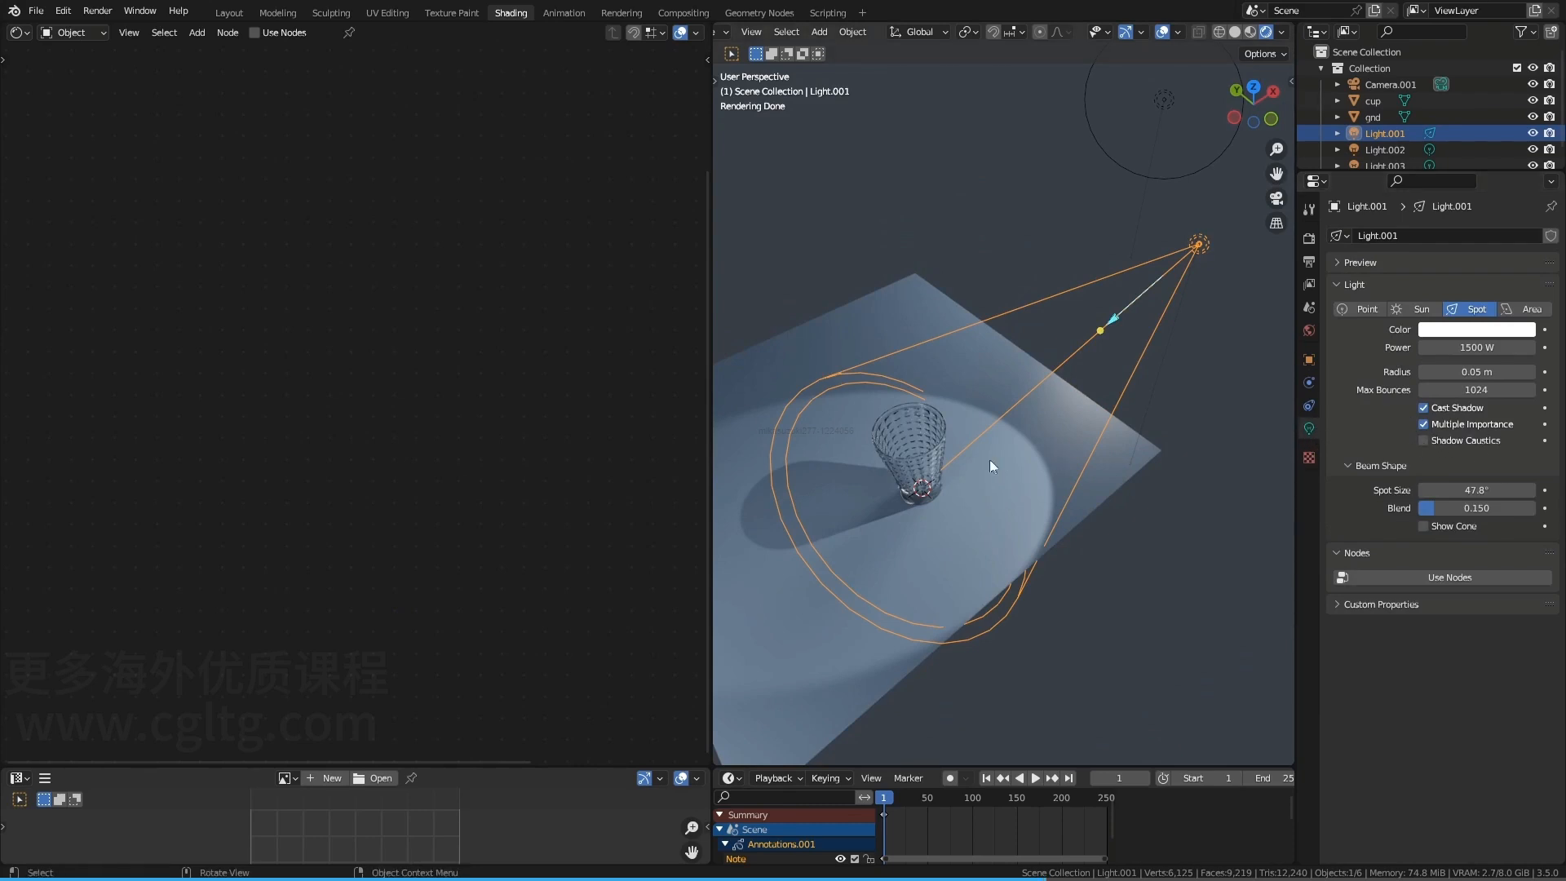
left_click(912, 443)
left_click(942, 501)
left_click(1116, 320)
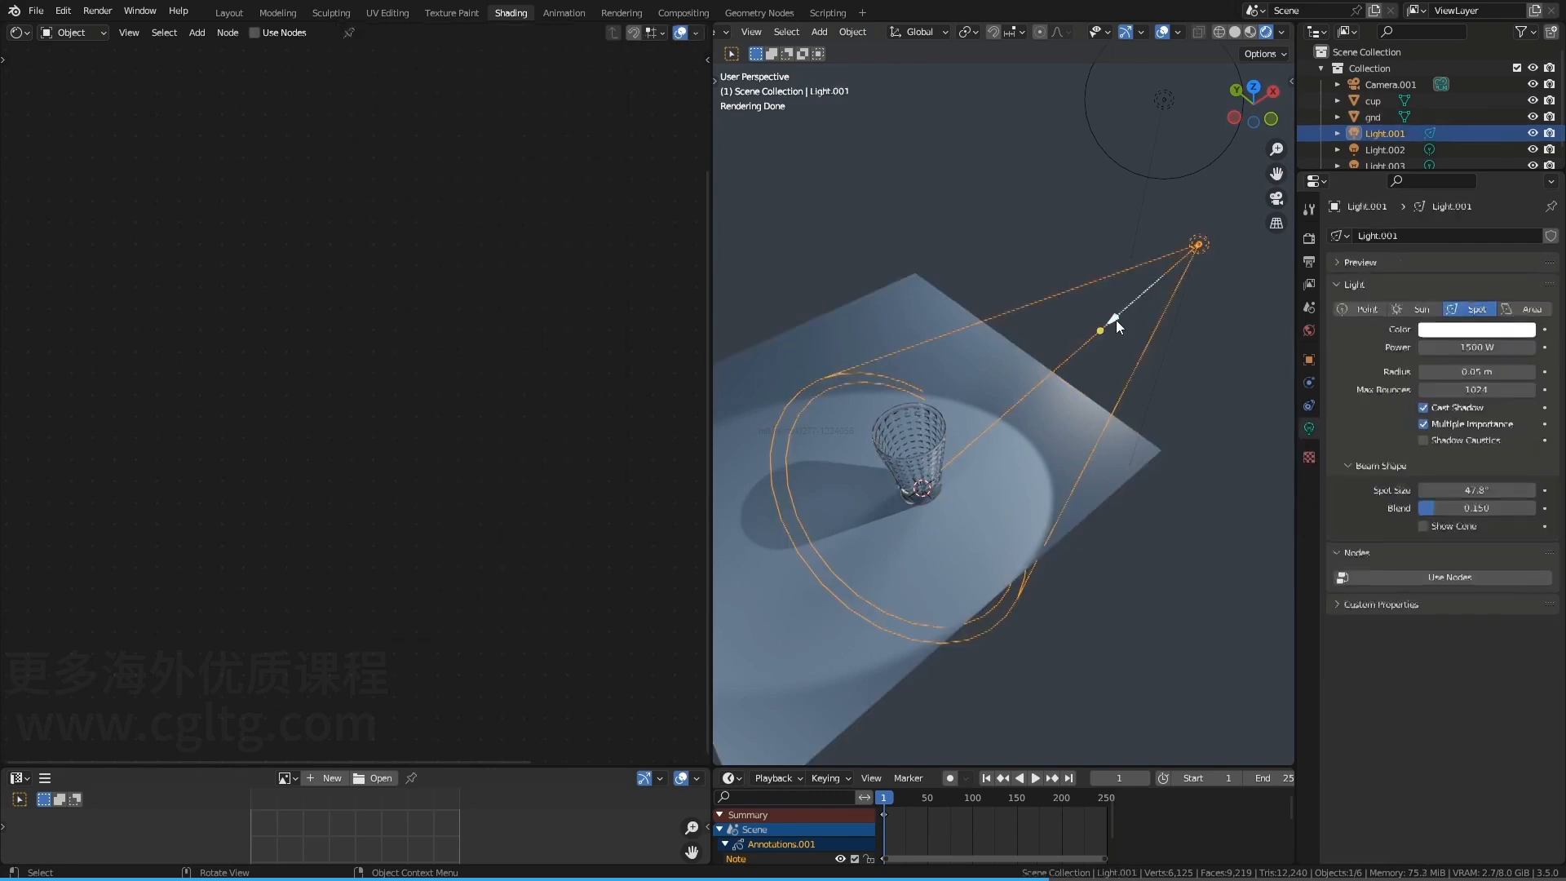
left_click(1441, 441)
Examine the caustics inside the cup's shadow up close, circling them with a temporary annotation
middle_click_drag(889, 561, 1009, 582)
scroll(957, 544, "up", 3)
scroll(1018, 587, "up", 6)
left_click_drag(1025, 511, 1031, 606)
right_click_drag(1028, 606, 1025, 530)
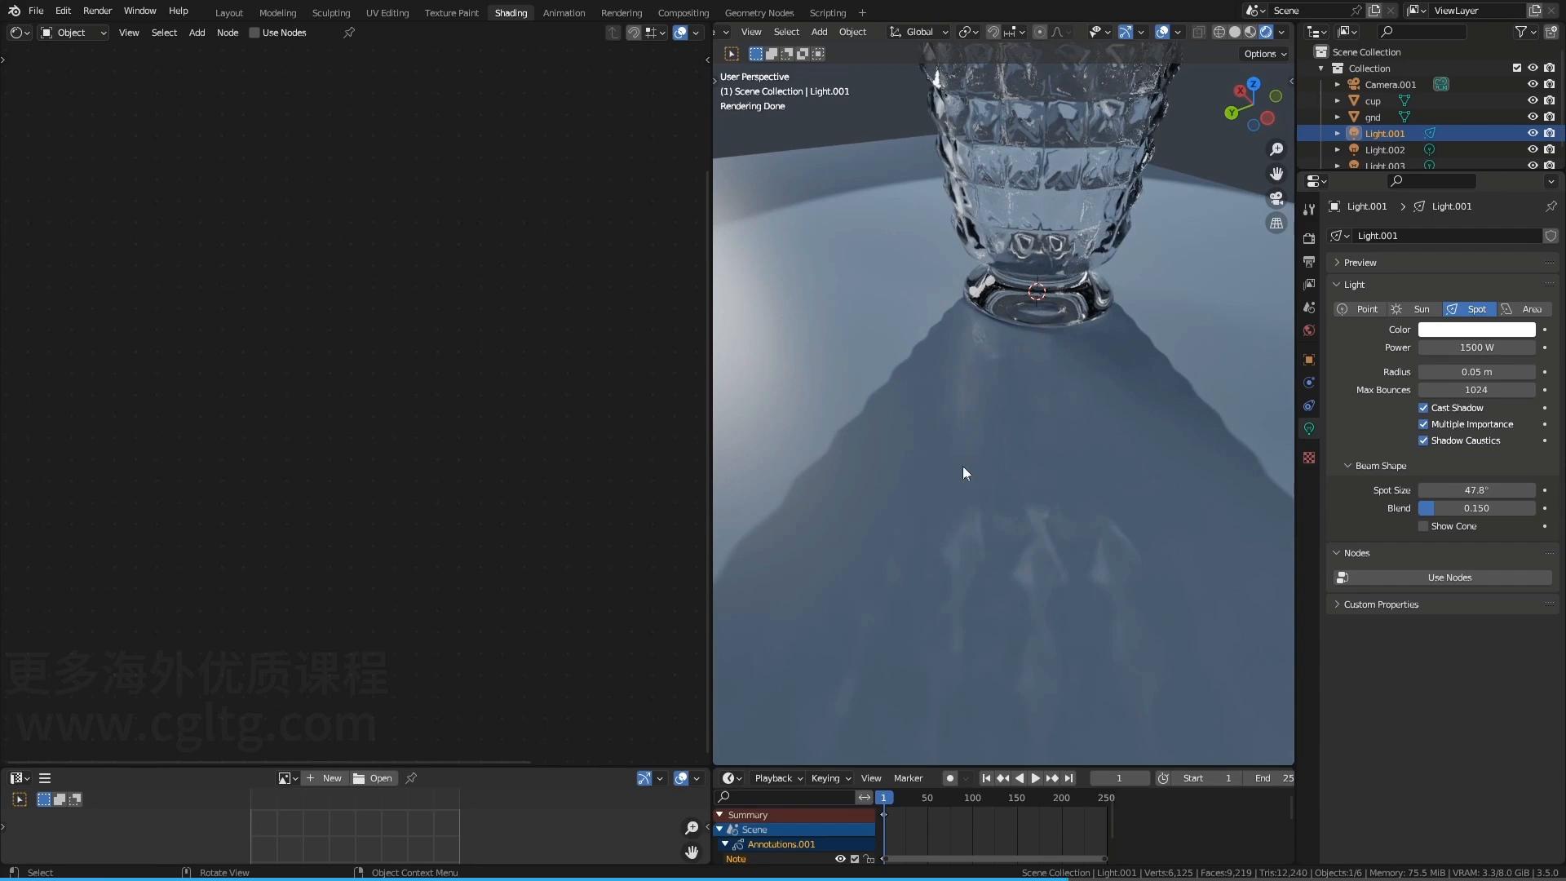
middle_click_drag(995, 411, 1027, 472)
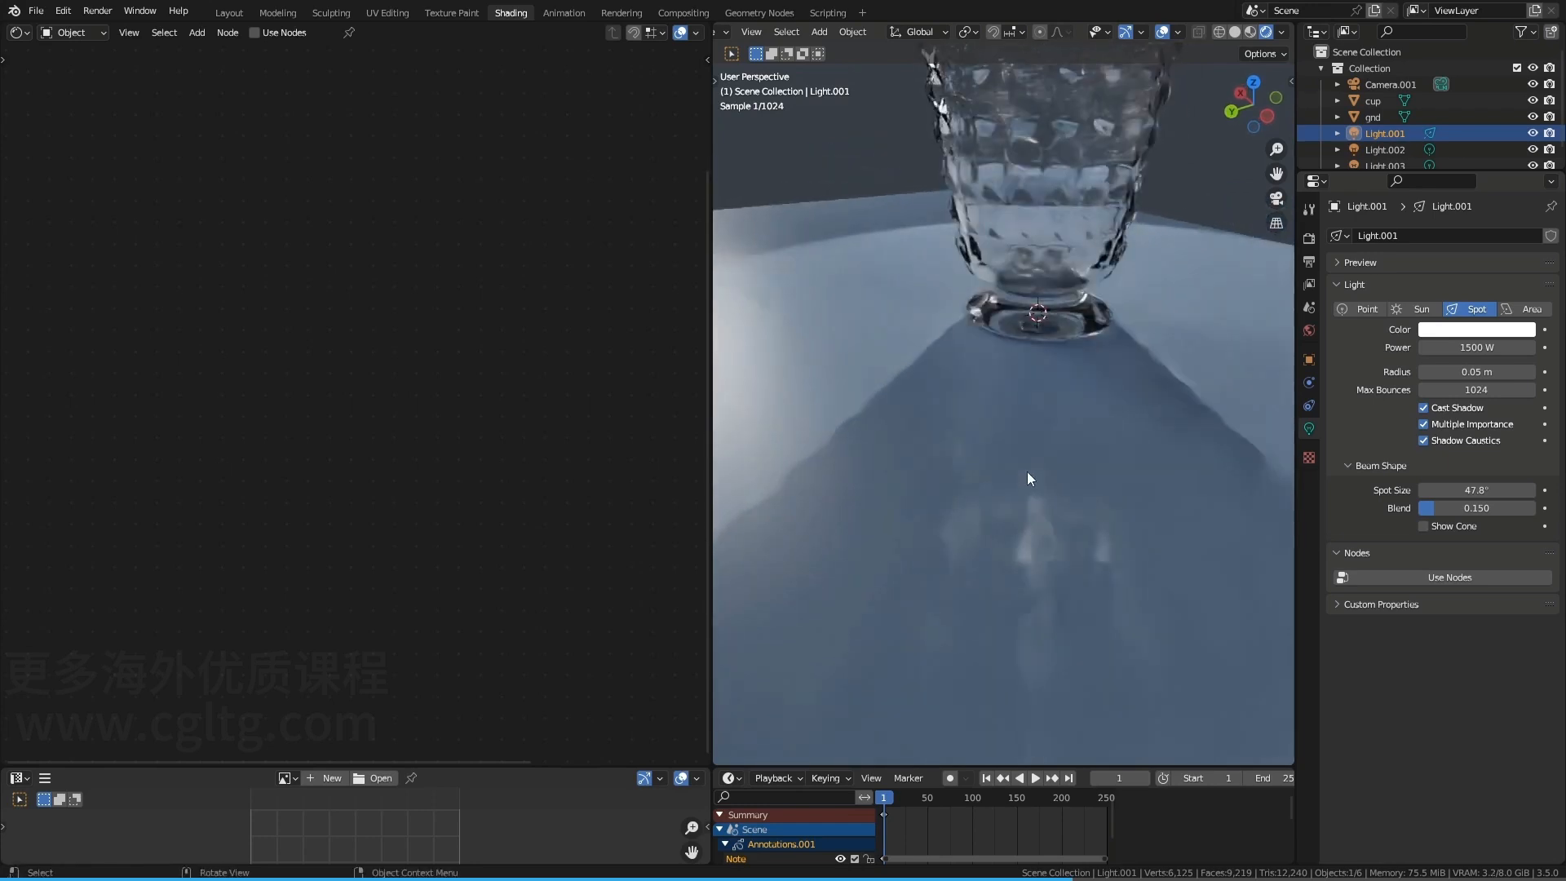
middle_click_drag(1026, 369, 1000, 421)
mouse_move(1000, 421)
left_mouse_down()
mouse_move(936, 466)
mouse_move(1064, 512)
mouse_move(984, 414)
left_mouse_up()
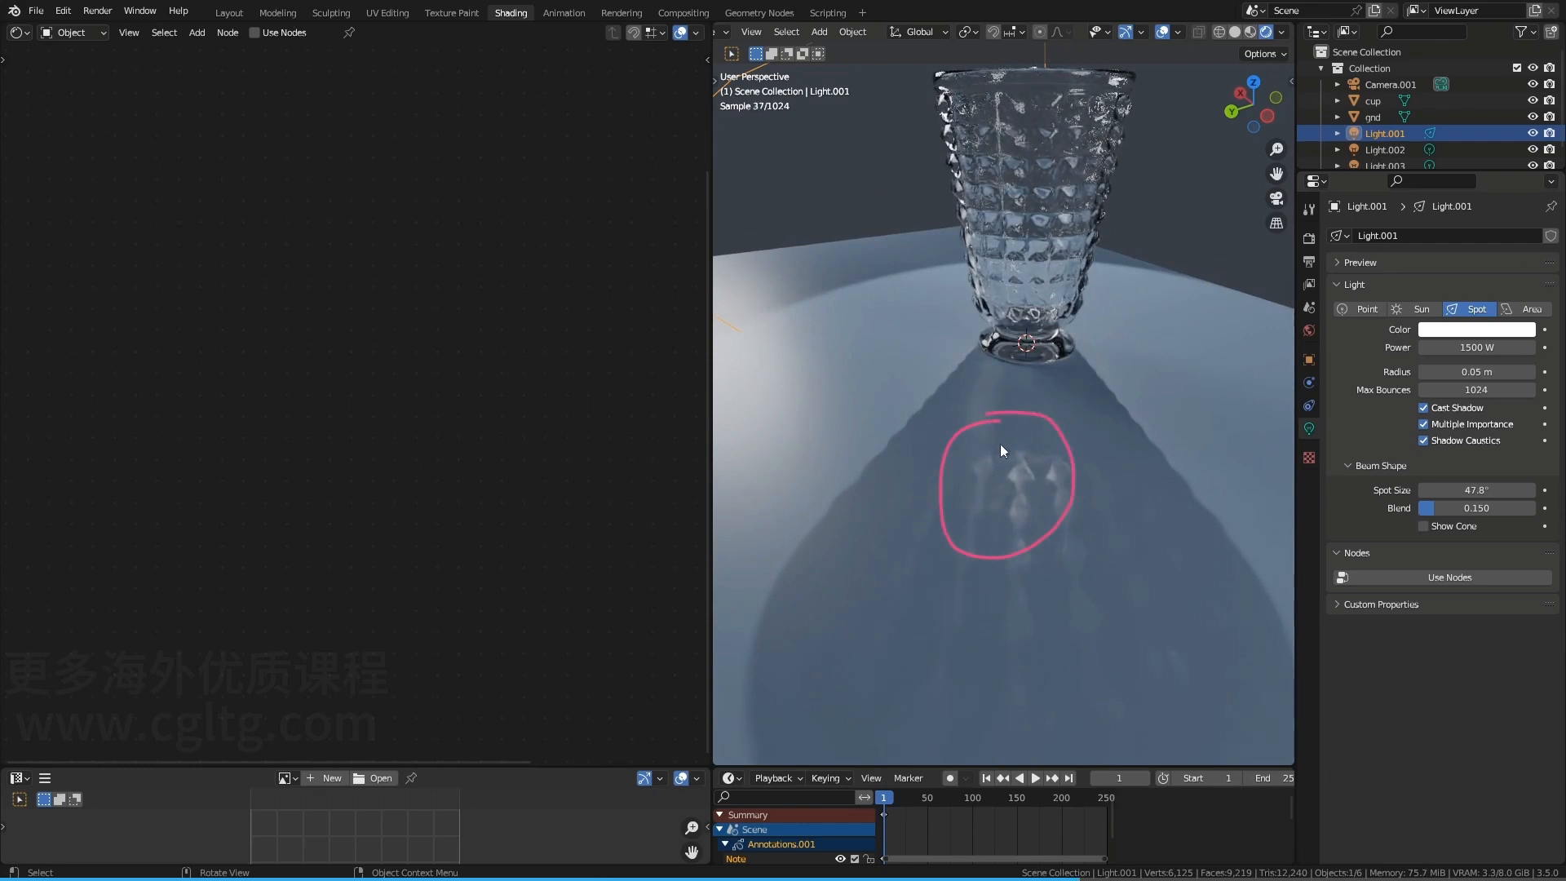
mouse_move(943, 467)
right_mouse_down()
mouse_move(1026, 420)
mouse_move(1051, 540)
mouse_move(939, 507)
right_mouse_up()
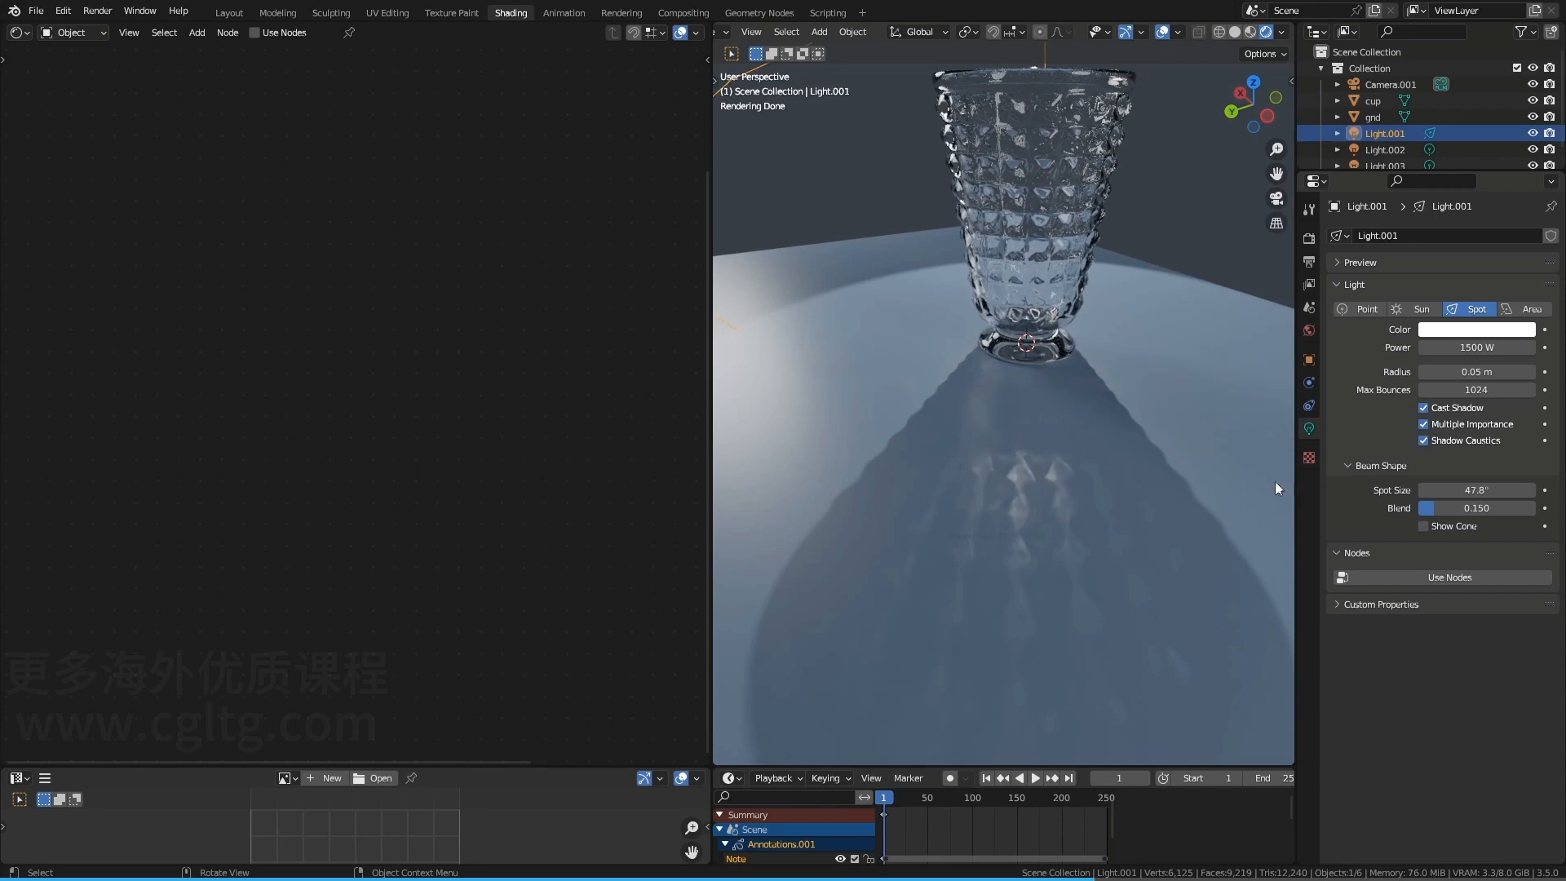
Turn off Shadow Caustics for the spot light and Cast Shadow Caustics for the cup, and save the file
left_click(1424, 441)
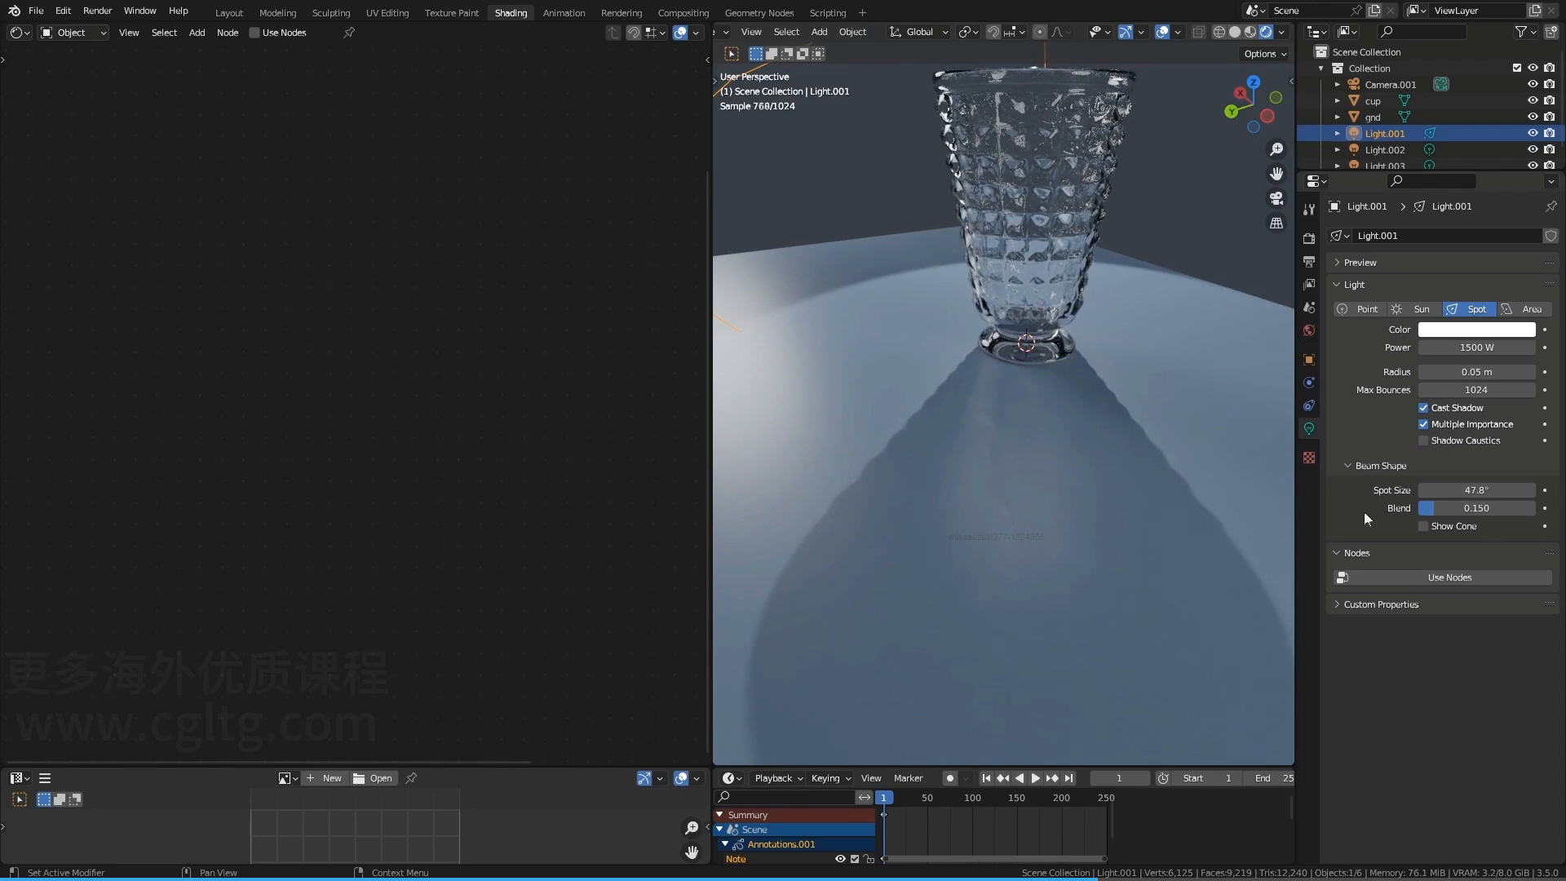
left_click(1115, 501)
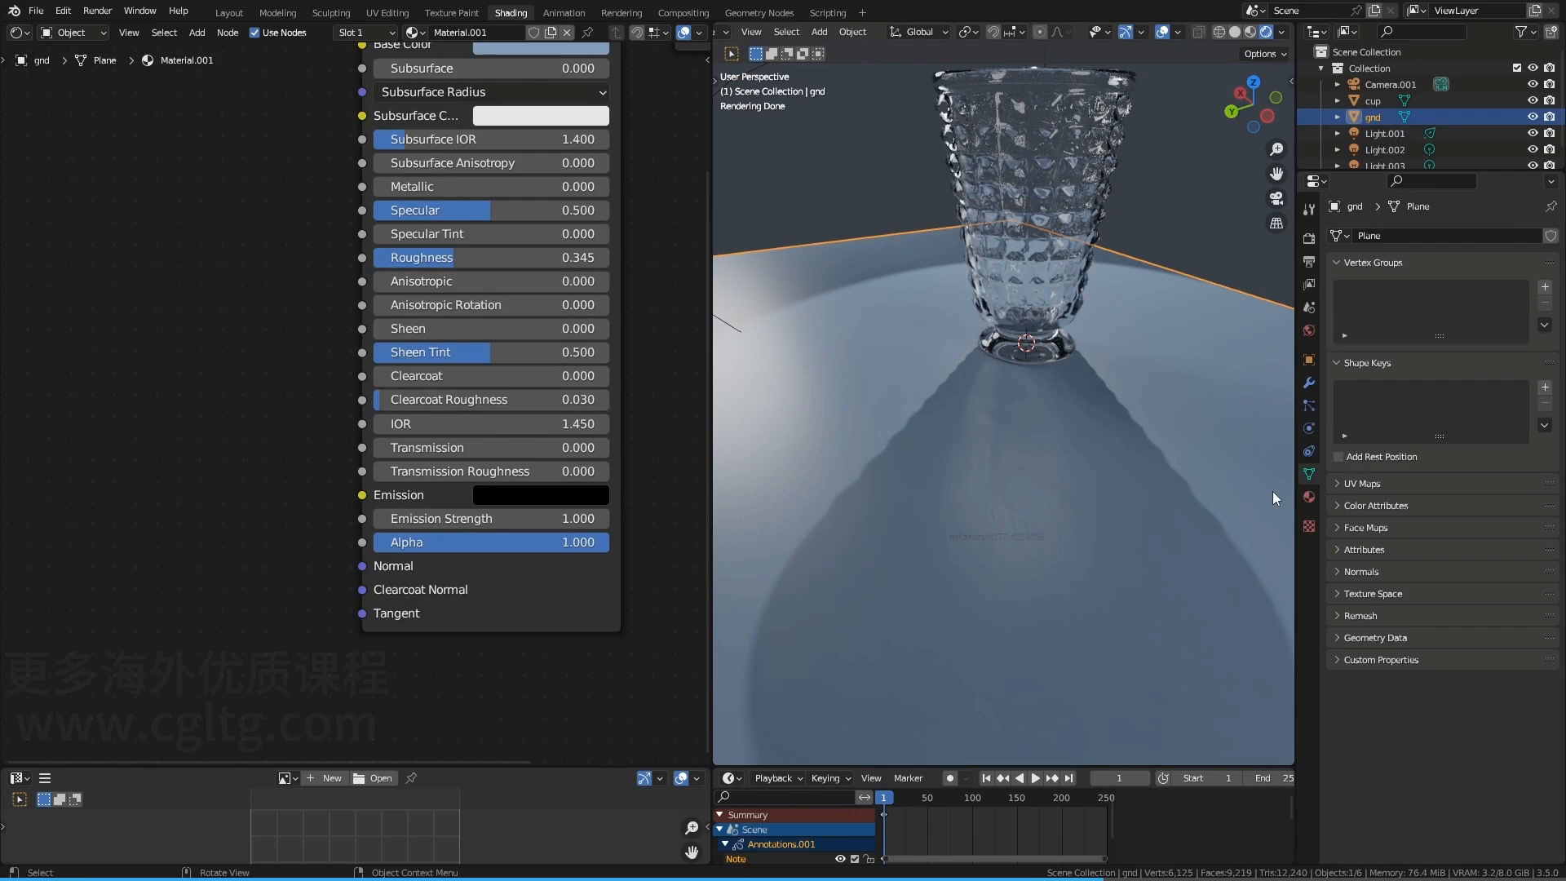
mouse_move(1214, 447)
middle_mouse_down()
mouse_move(1036, 489)
mouse_move(1139, 325)
middle_mouse_up()
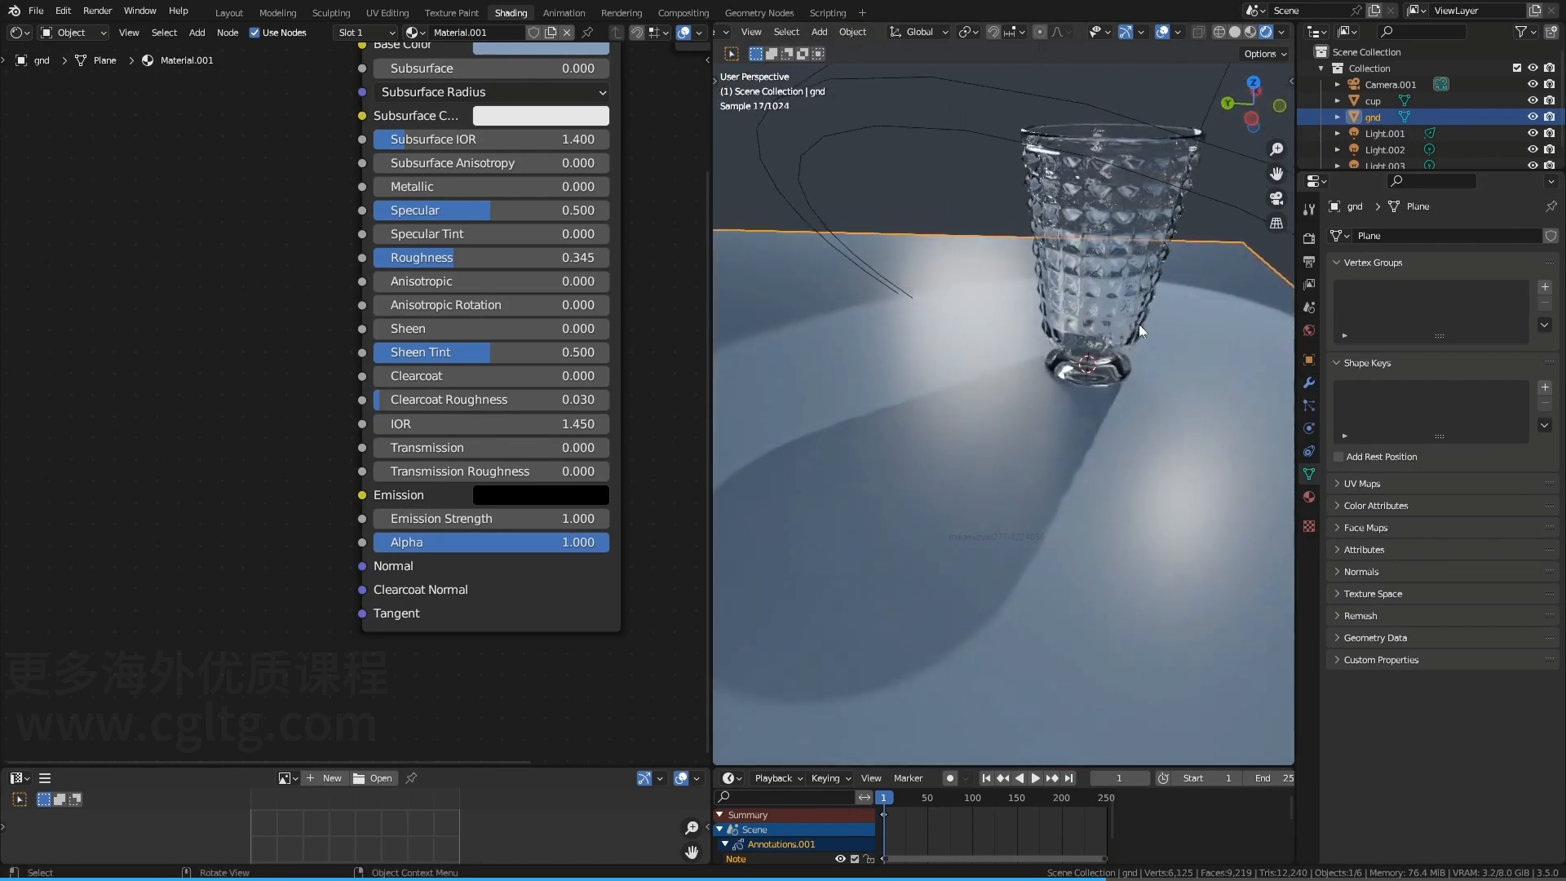
left_click(1310, 362)
scroll(1415, 703, "down", 2)
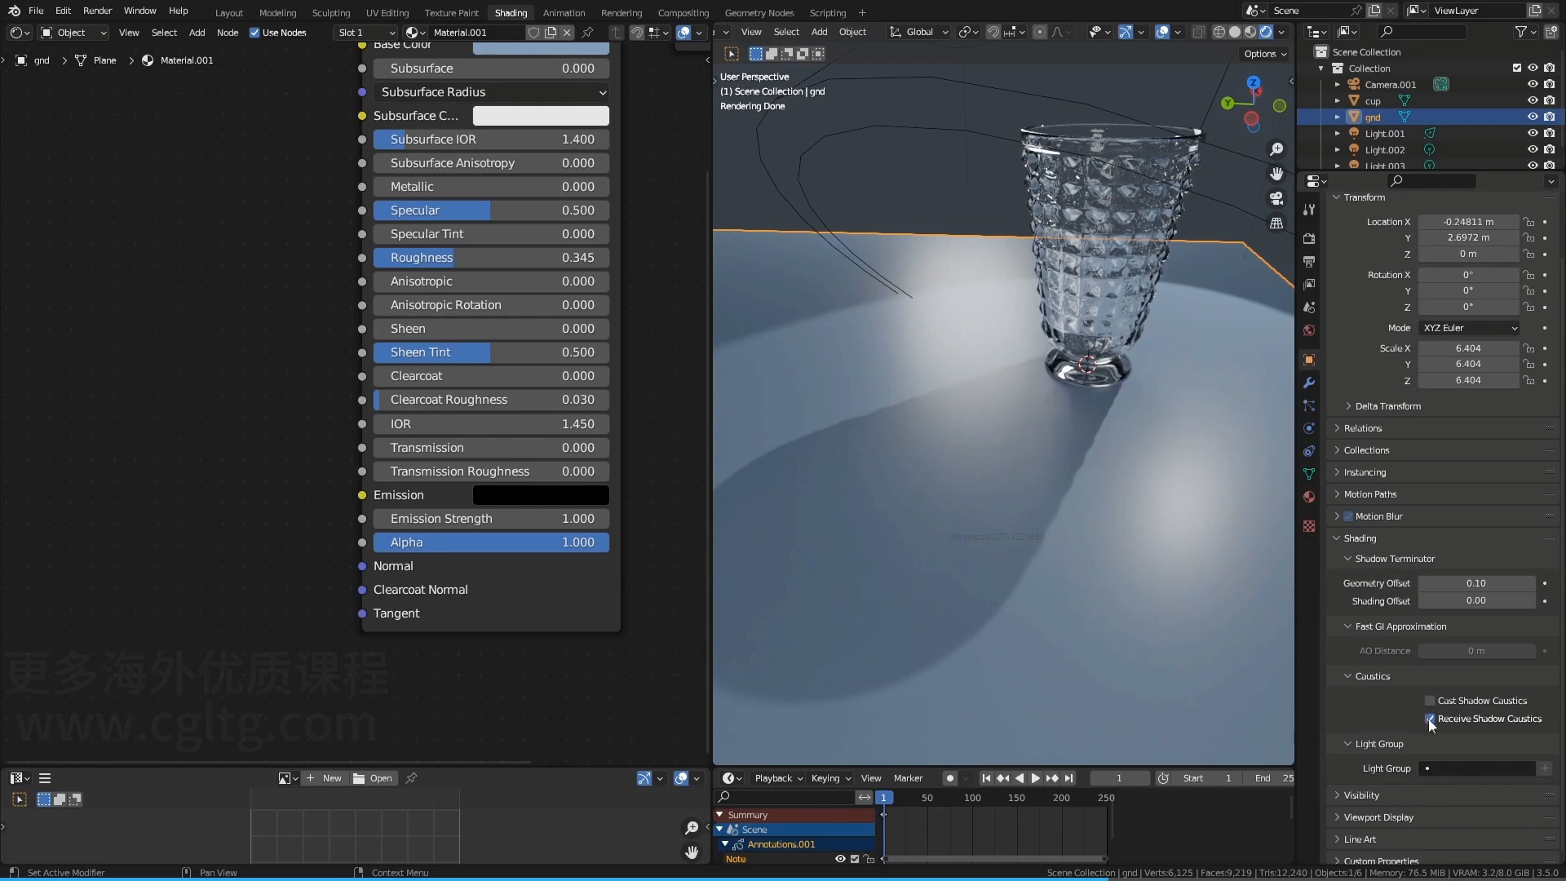
left_click(1089, 283)
left_click(1429, 699)
left_click(1429, 699)
key("ctrl+s")
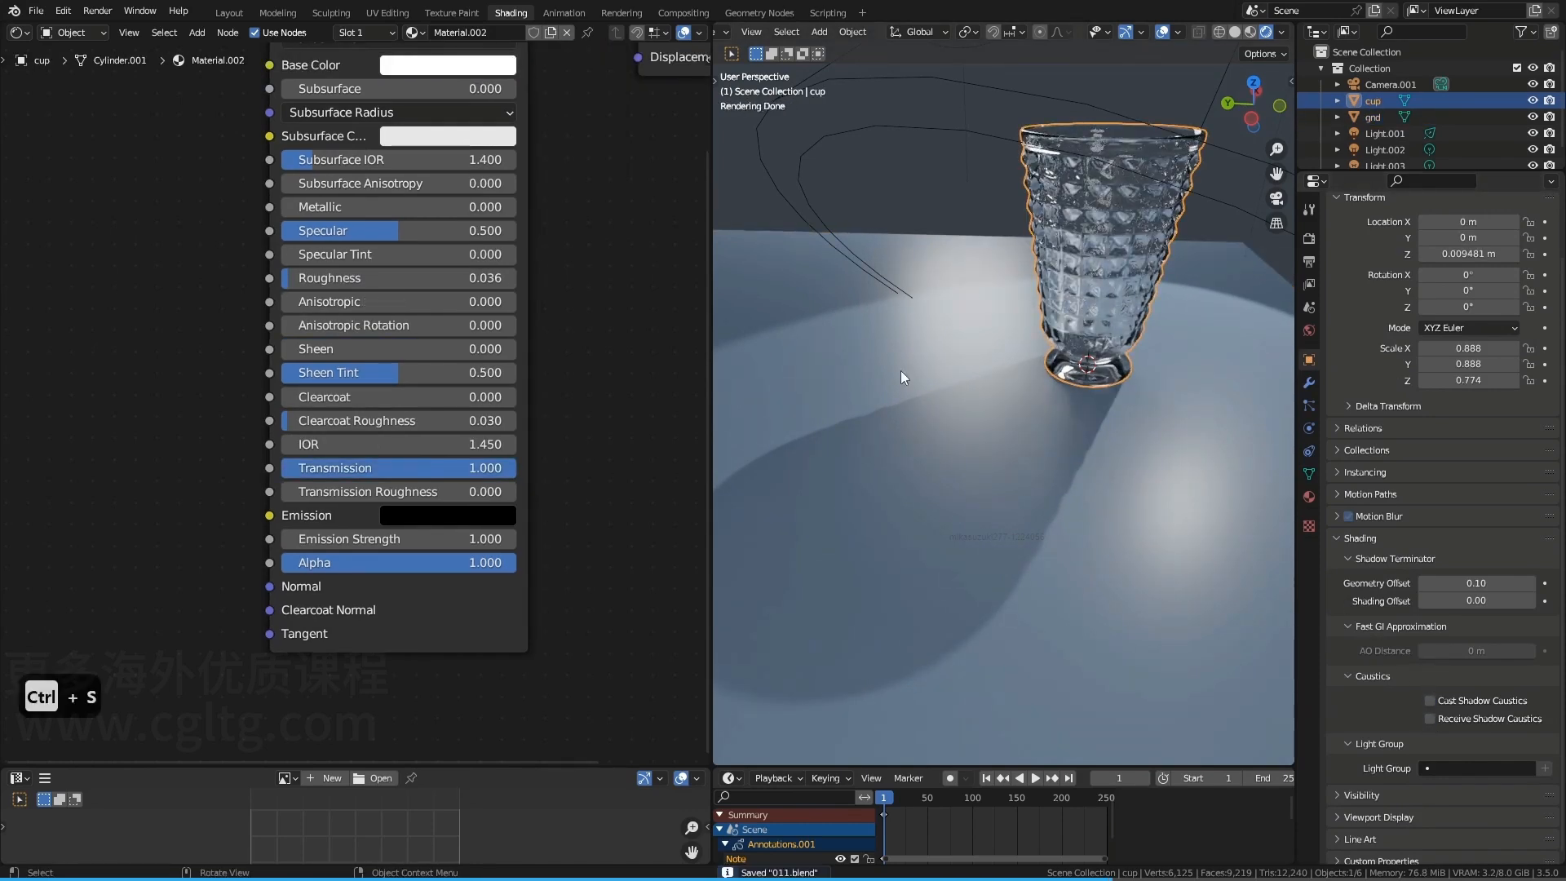
Add a Light Path node before the Principled BSDF node in the cup's material
left_click(901, 370)
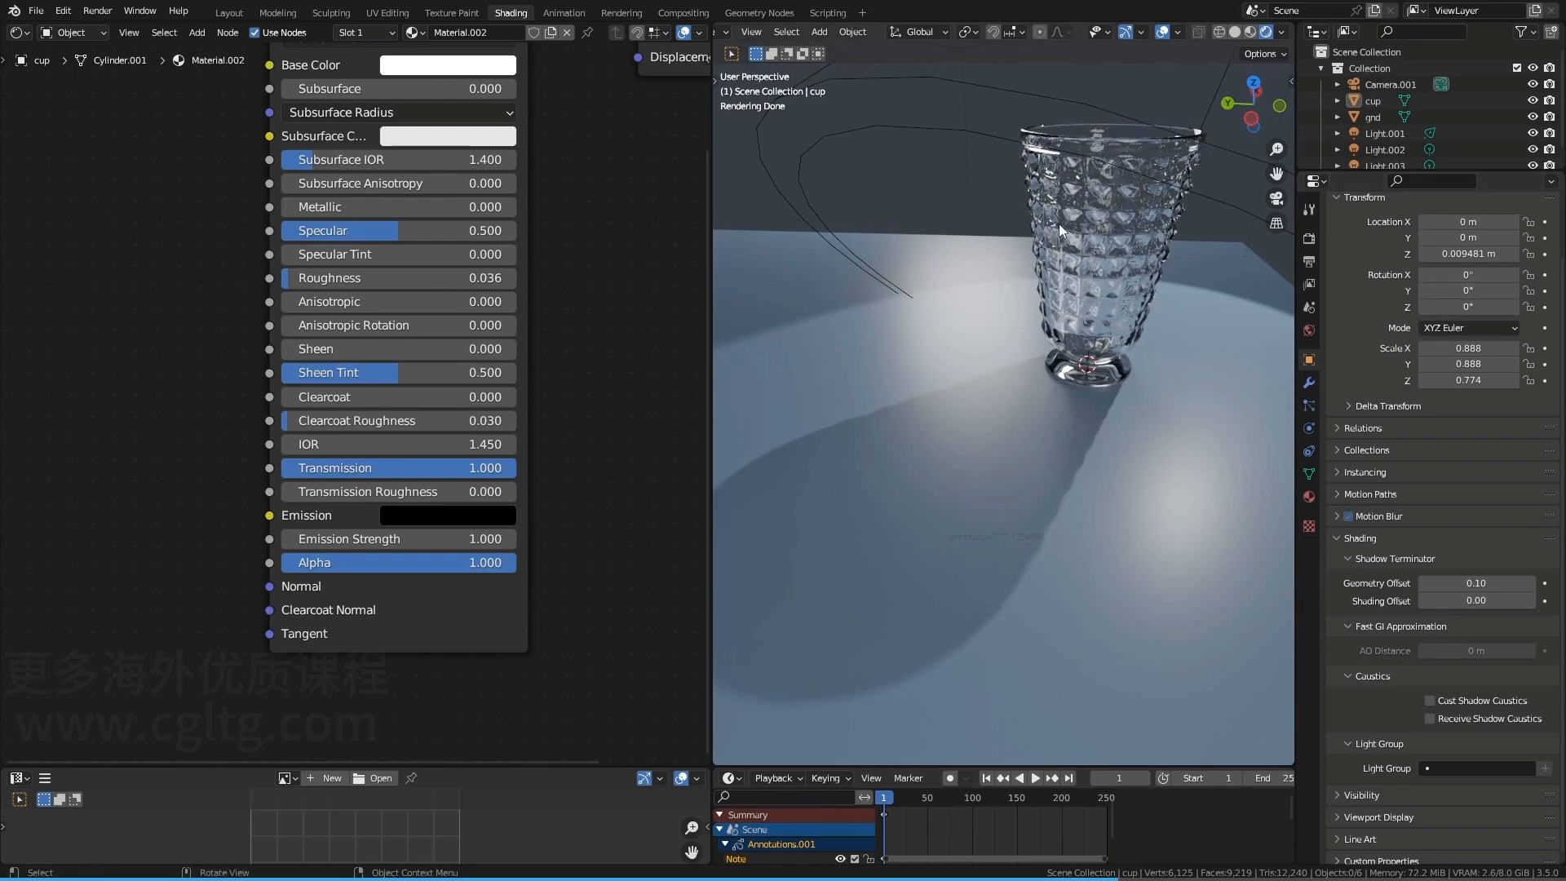
middle_click_drag(1057, 221, 1036, 276)
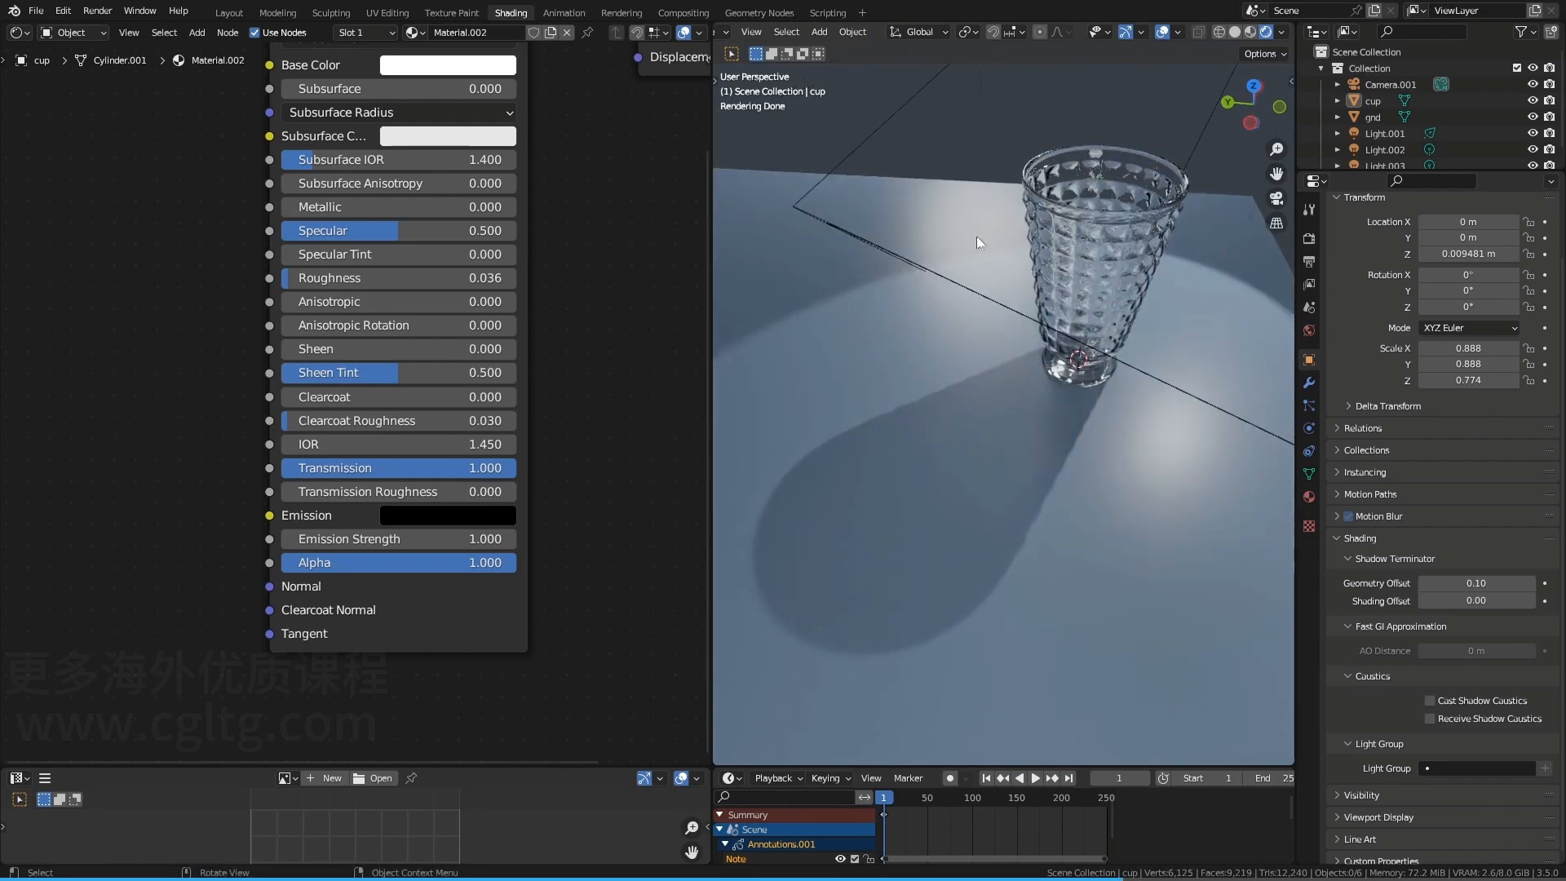
scroll(351, 188, "down", 1)
middle_click_drag(184, 151, 430, 333)
left_click(347, 241)
type("light")
key("Return")
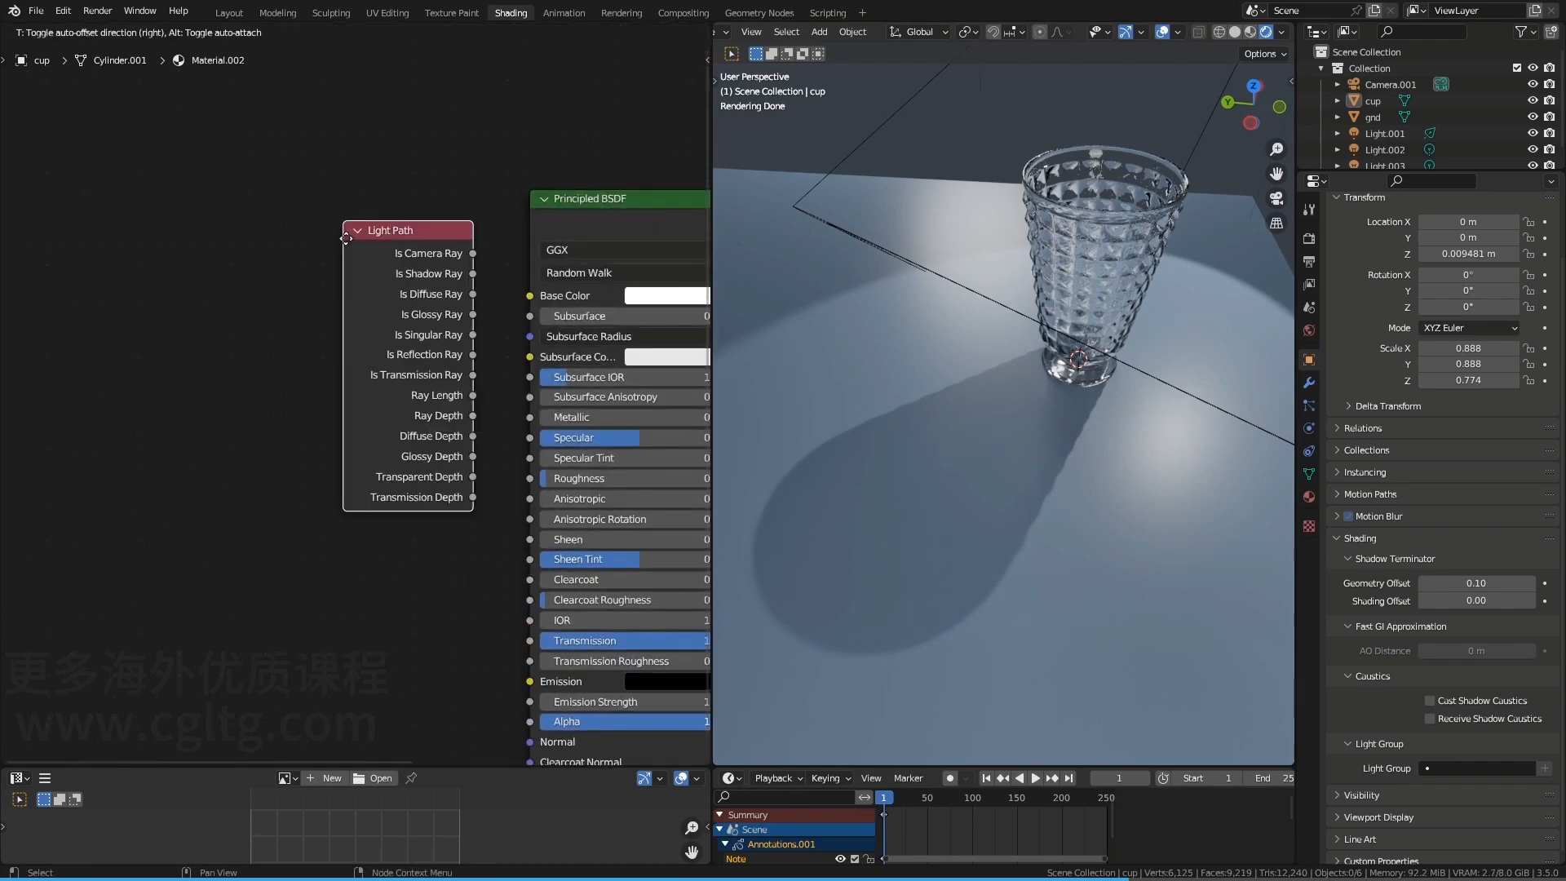
left_click(191, 202)
middle_click_drag(383, 255, 453, 273)
scroll(453, 273, "up", 1)
scroll(397, 251, "up", 1)
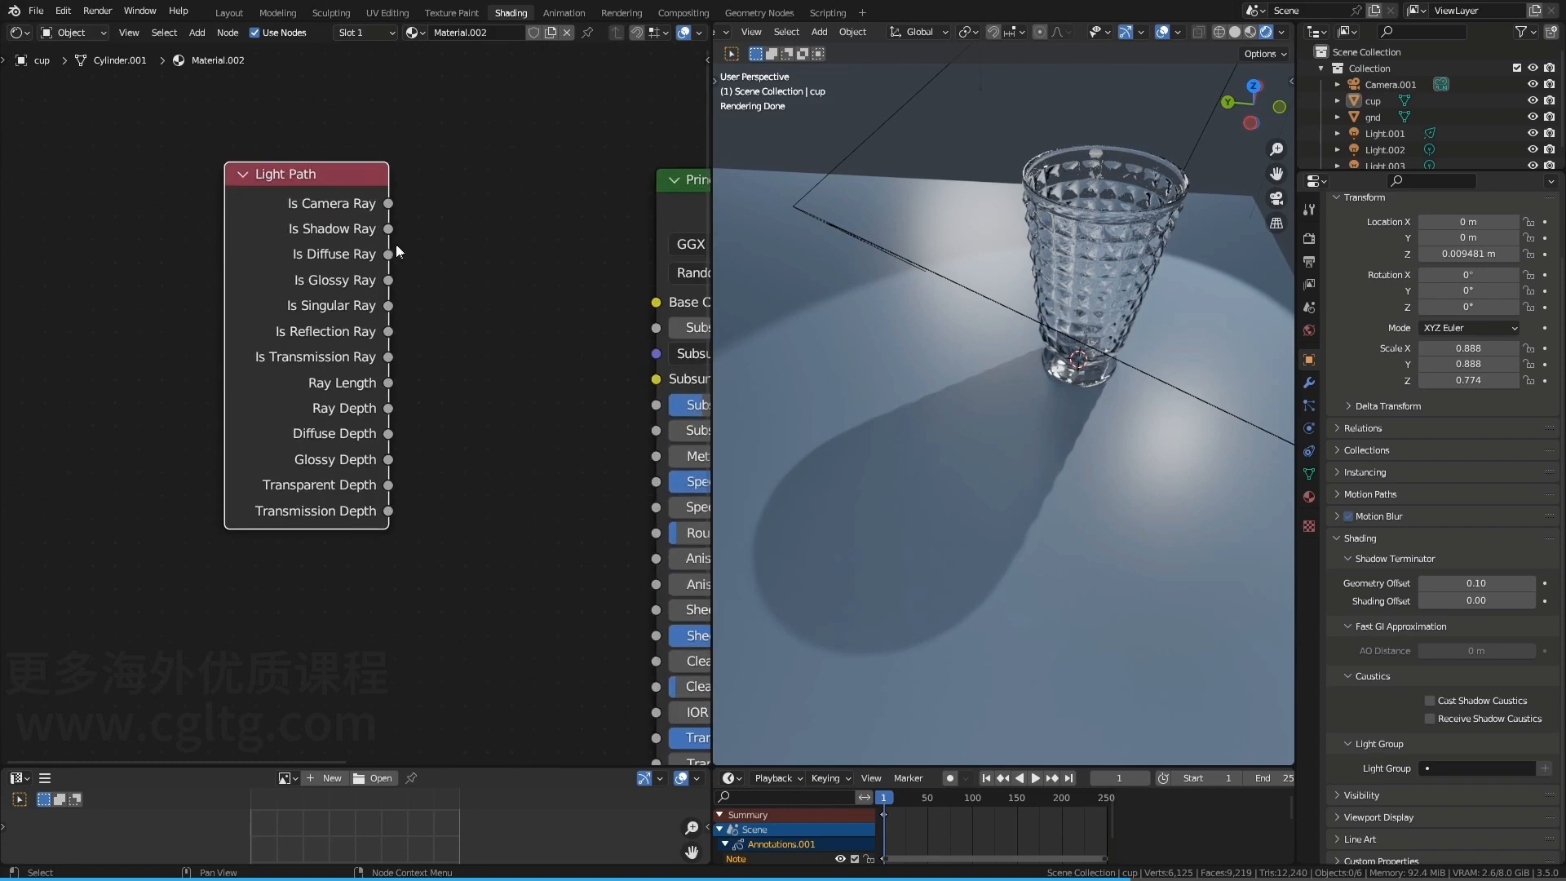
Mark the Light Path node's Is Shadow Ray output with temporary annotations and erase them
mouse_move(390, 244)
left_mouse_down()
mouse_move(285, 243)
mouse_move(322, 208)
mouse_move(403, 235)
left_mouse_up()
scroll(306, 237, "up", 1)
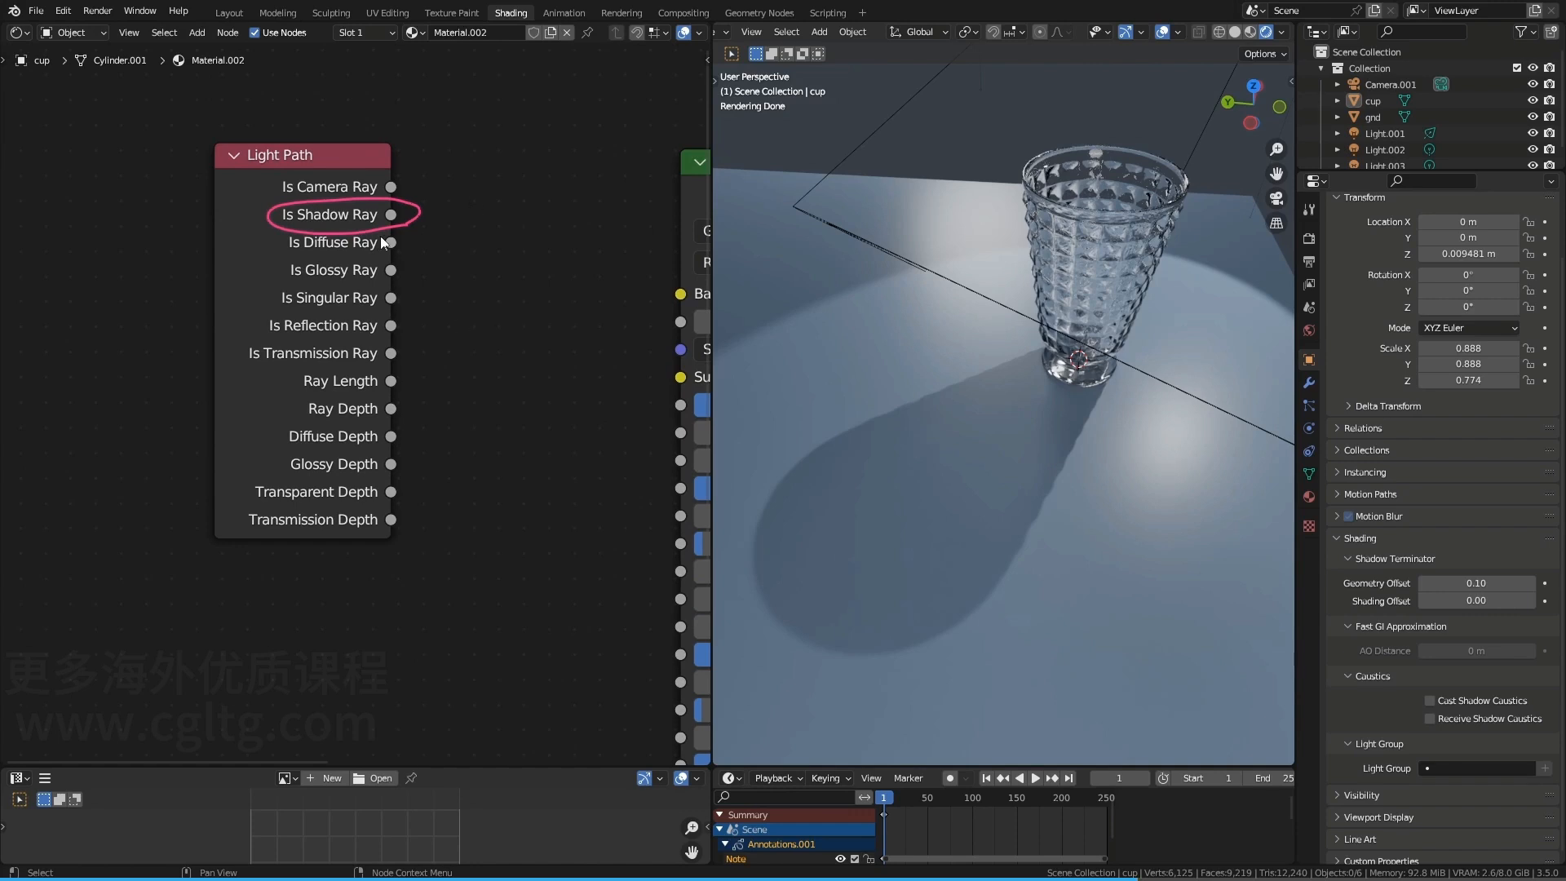
mouse_move(438, 205)
left_mouse_down()
mouse_move(450, 189)
mouse_move(448, 216)
left_mouse_up()
mouse_move(438, 217)
left_mouse_down()
mouse_move(460, 216)
mouse_move(446, 259)
mouse_move(457, 236)
left_mouse_up()
mouse_move(455, 297)
left_mouse_down("ctrl")
mouse_move(290, 210)
mouse_move(254, 218)
left_mouse_up("ctrl")
Add a Mix Shader node above the Principled BSDF and connect the Light Path node's Is Shadow Ray output to its Fac
scroll(489, 266, "down", 2)
scroll(495, 264, "right", 5)
left_click_drag(501, 262, 394, 358)
key("shift+a")
type("mix")
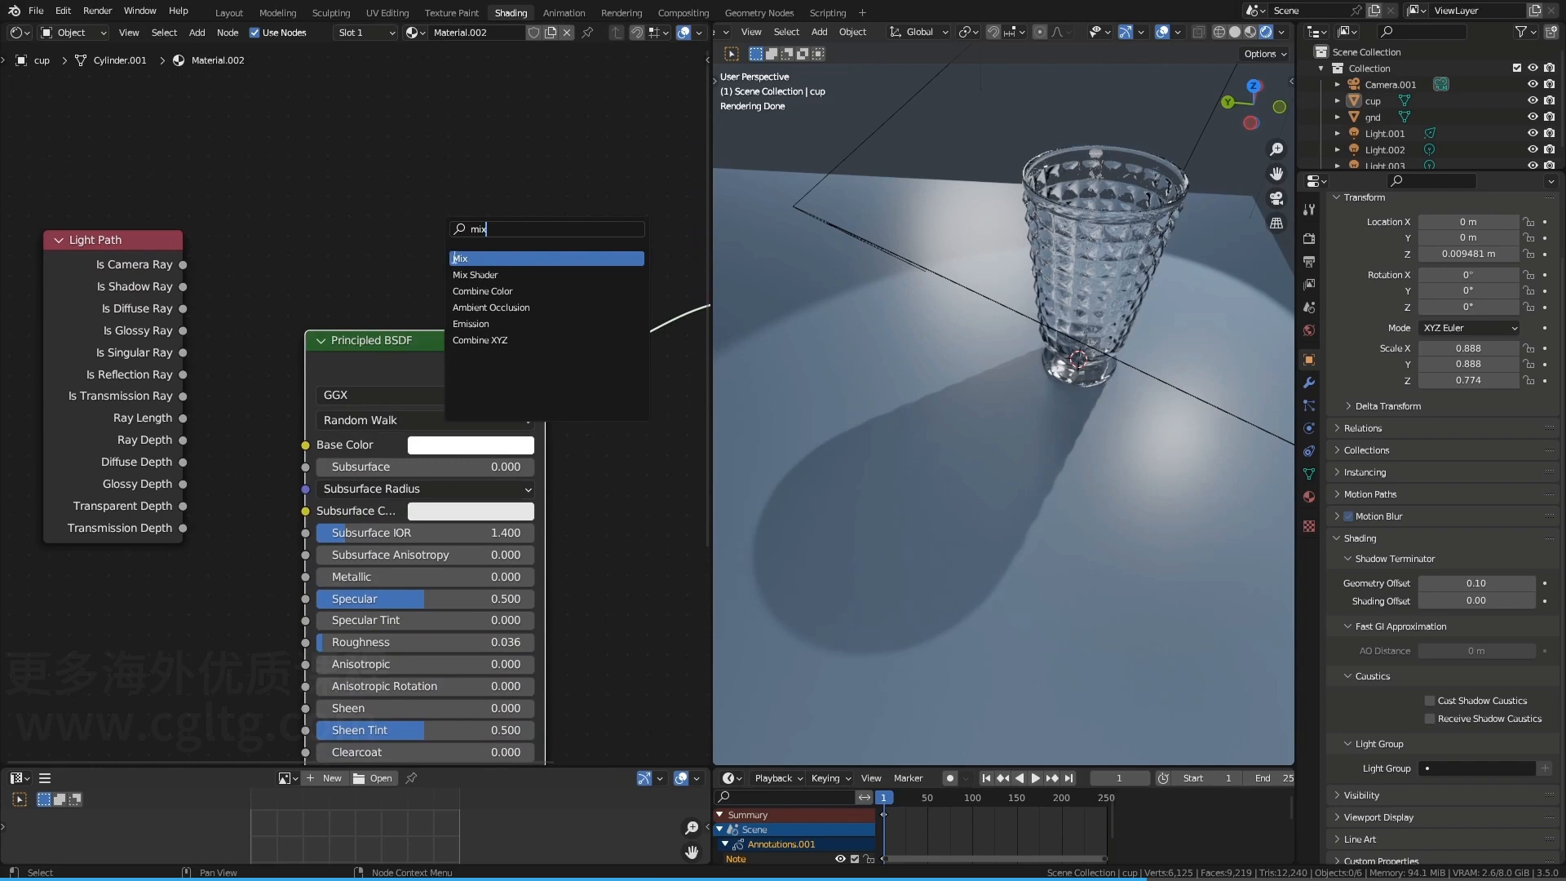
left_click(476, 275)
left_click(457, 204)
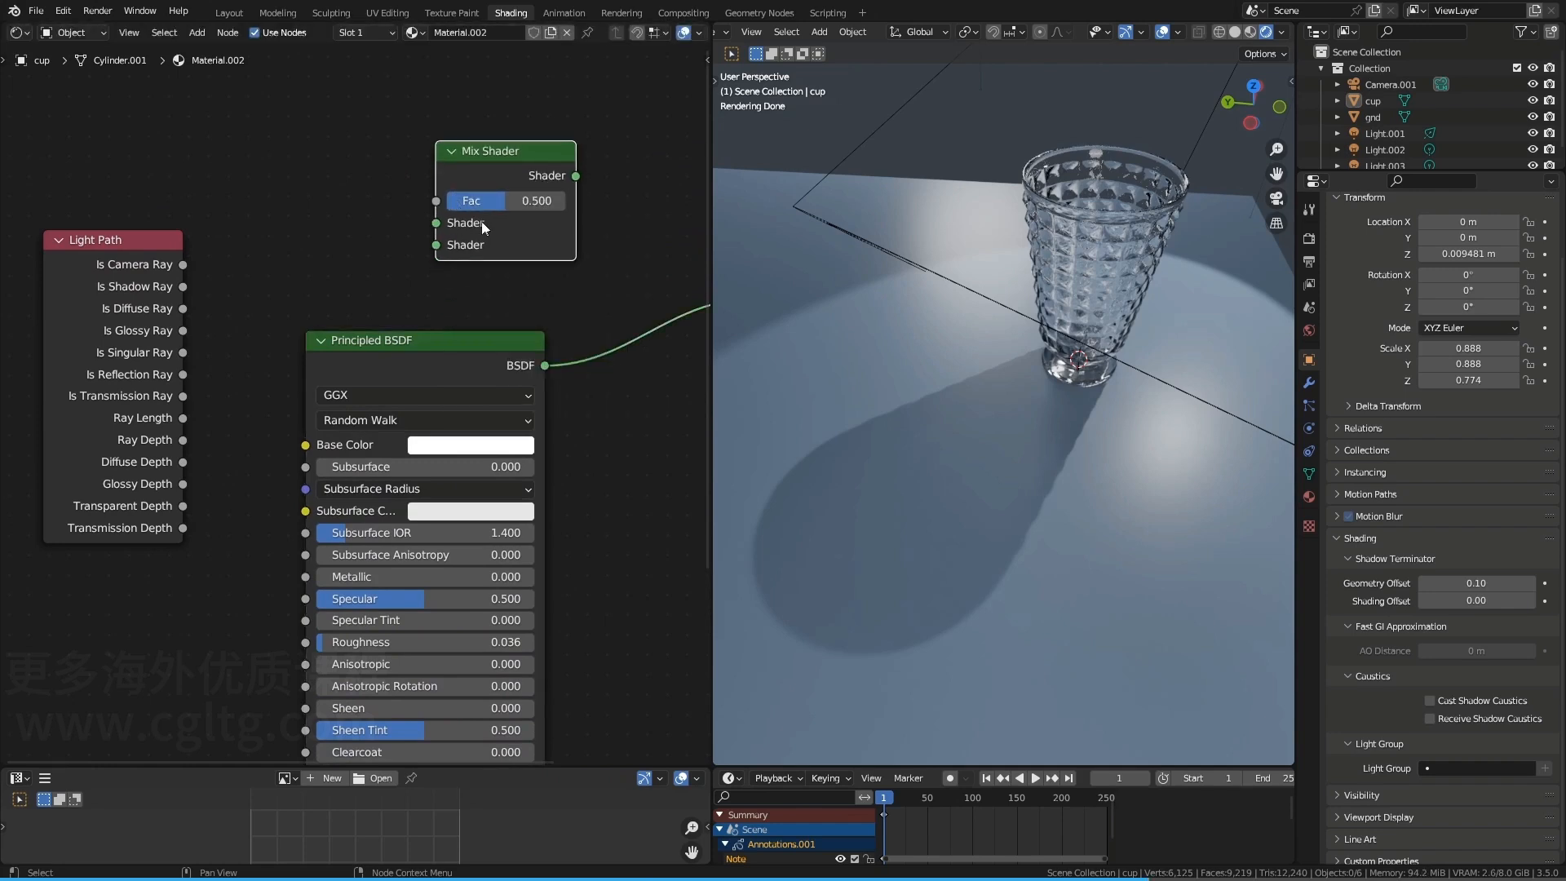
left_click_drag(184, 288, 436, 201)
left_click(113, 328)
left_click_drag(113, 328, 69, 217)
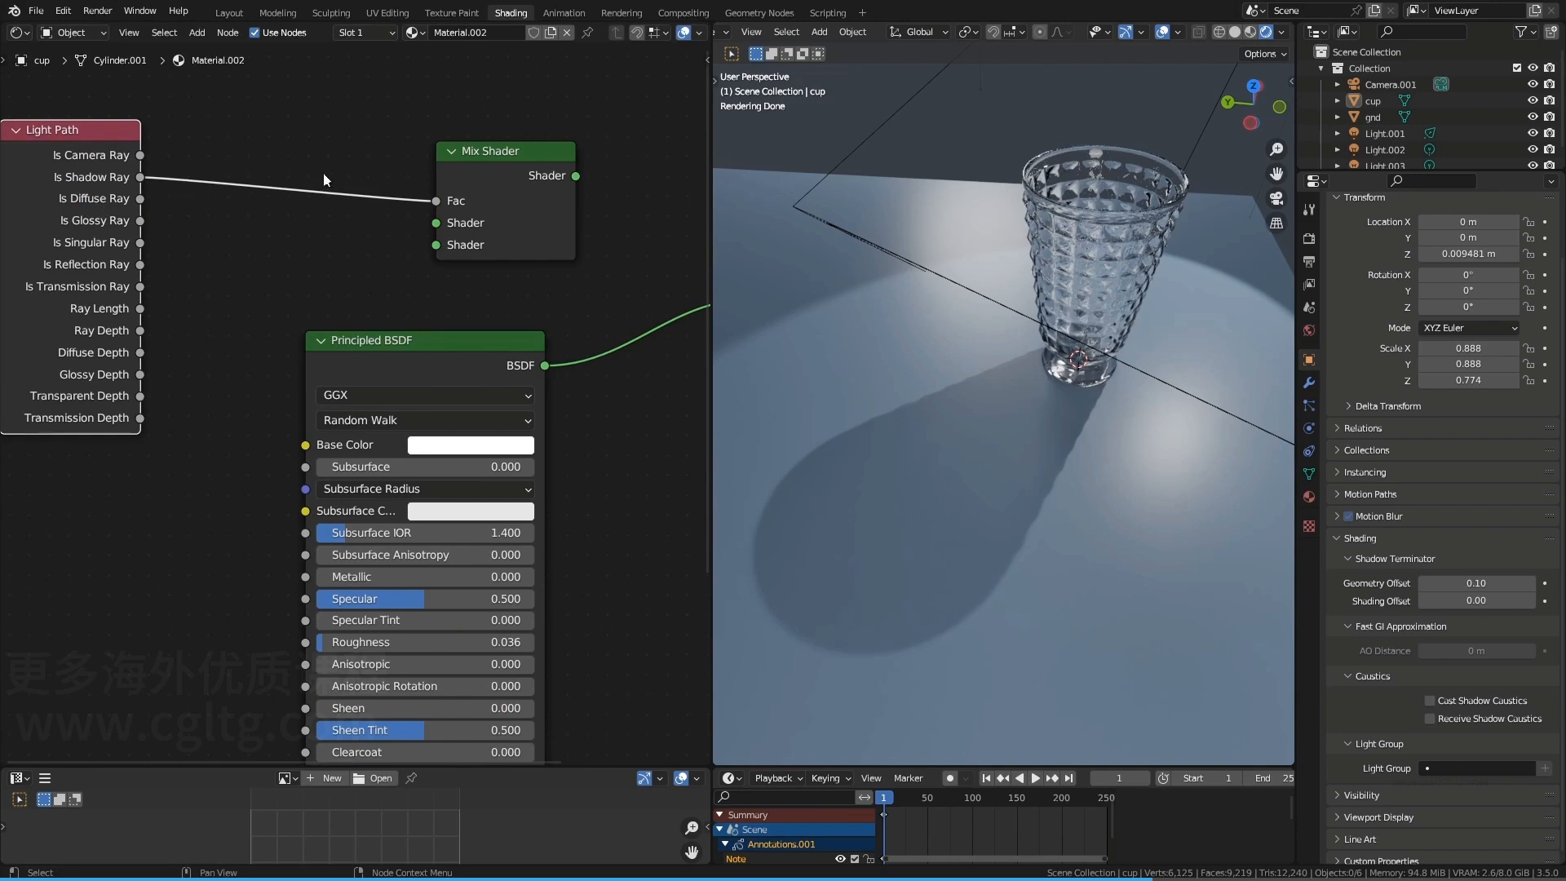
Feed the Principled BSDF and a new Transparent BSDF into the Mix Shader's first and second inputs, and connect the mix to the material output
left_click_drag(446, 189, 506, 180)
left_click_drag(495, 236, 358, 234)
type("tra")
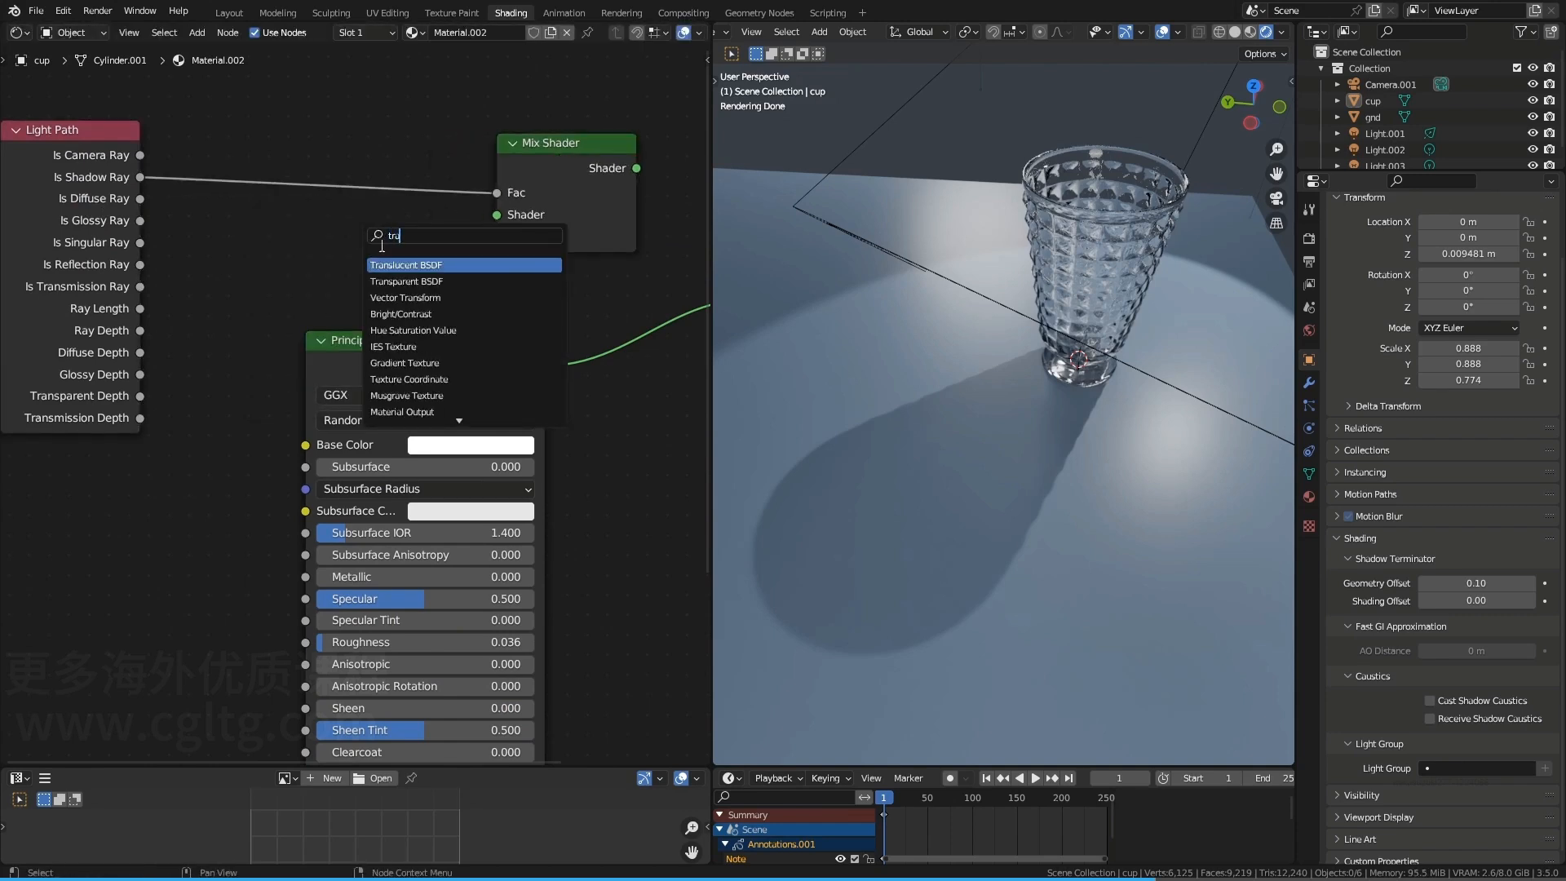
left_click(410, 281)
left_click(411, 237)
left_click_drag(501, 350, 493, 217)
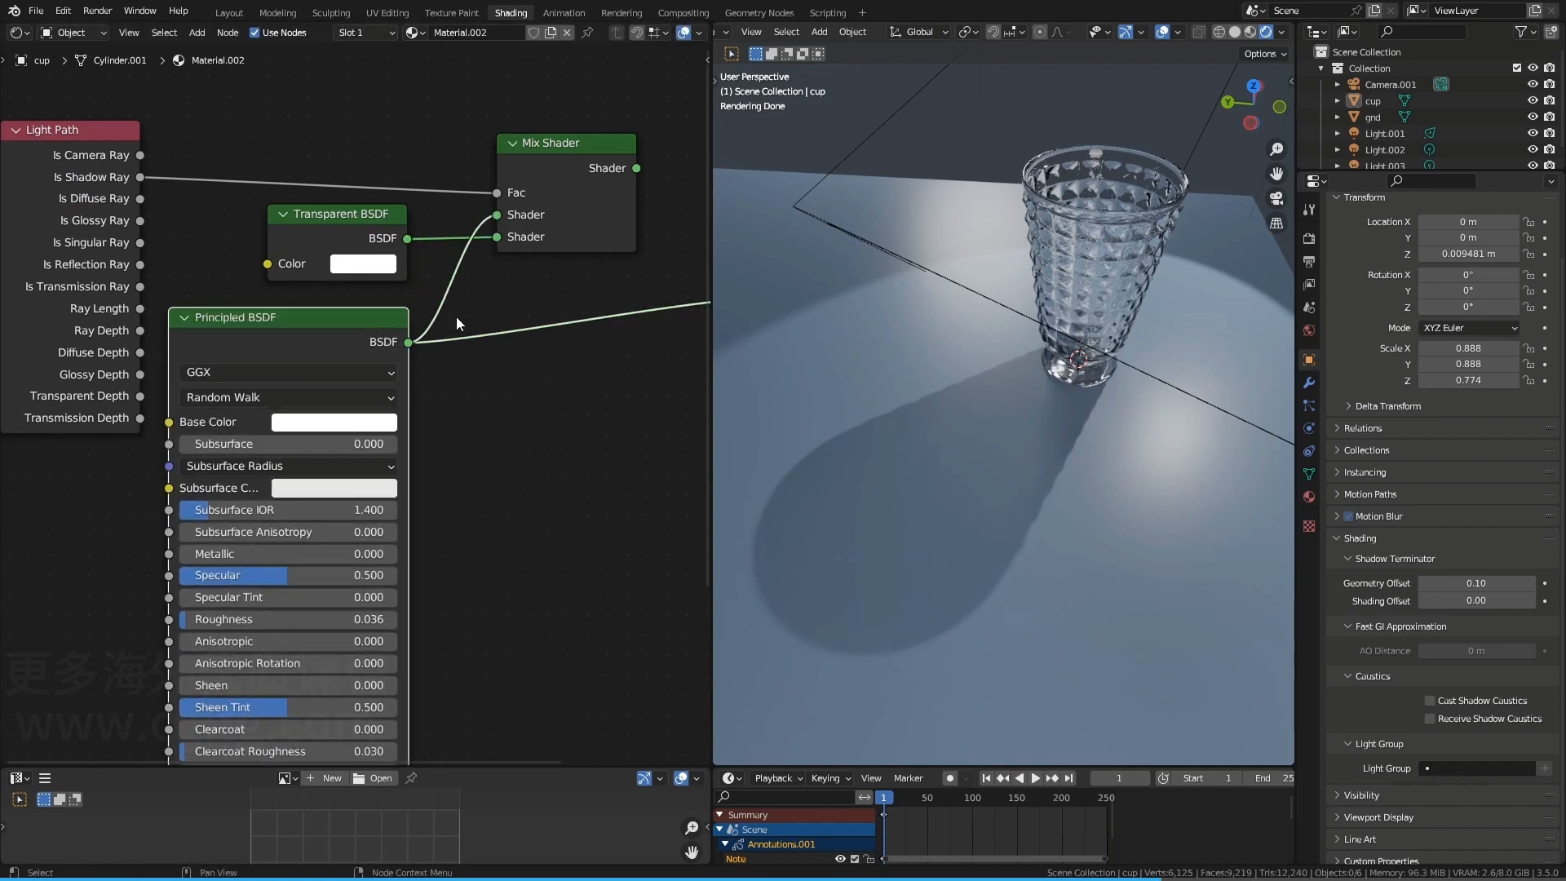
left_click(576, 159, "ctrl+shift")
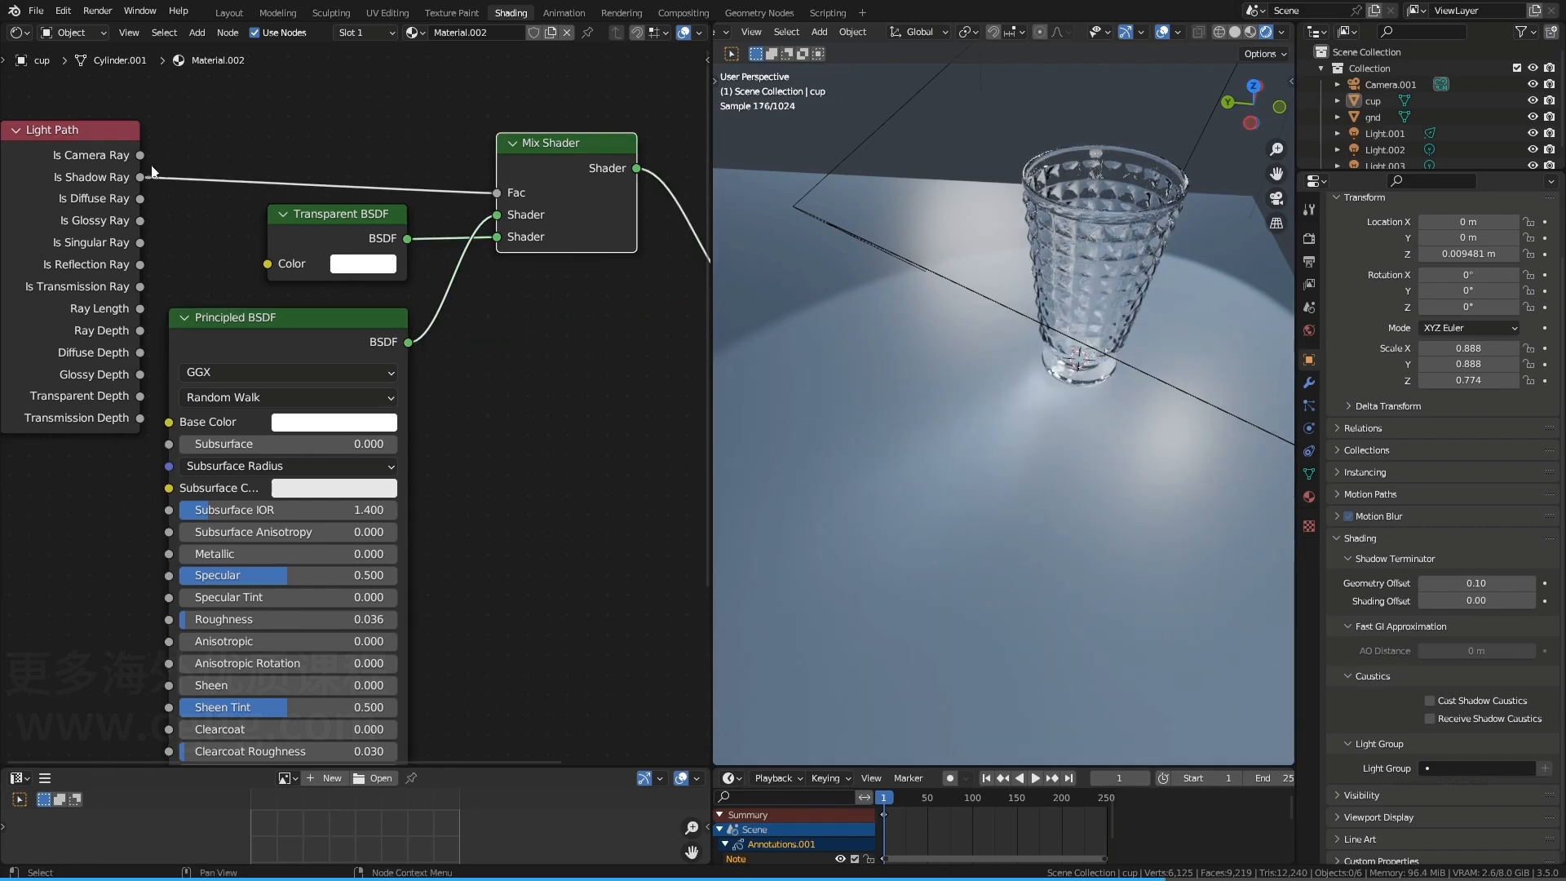
Examine the surface around the cup from another angle and look over the Light Path node's outputs
left_click_drag(258, 217, 413, 257)
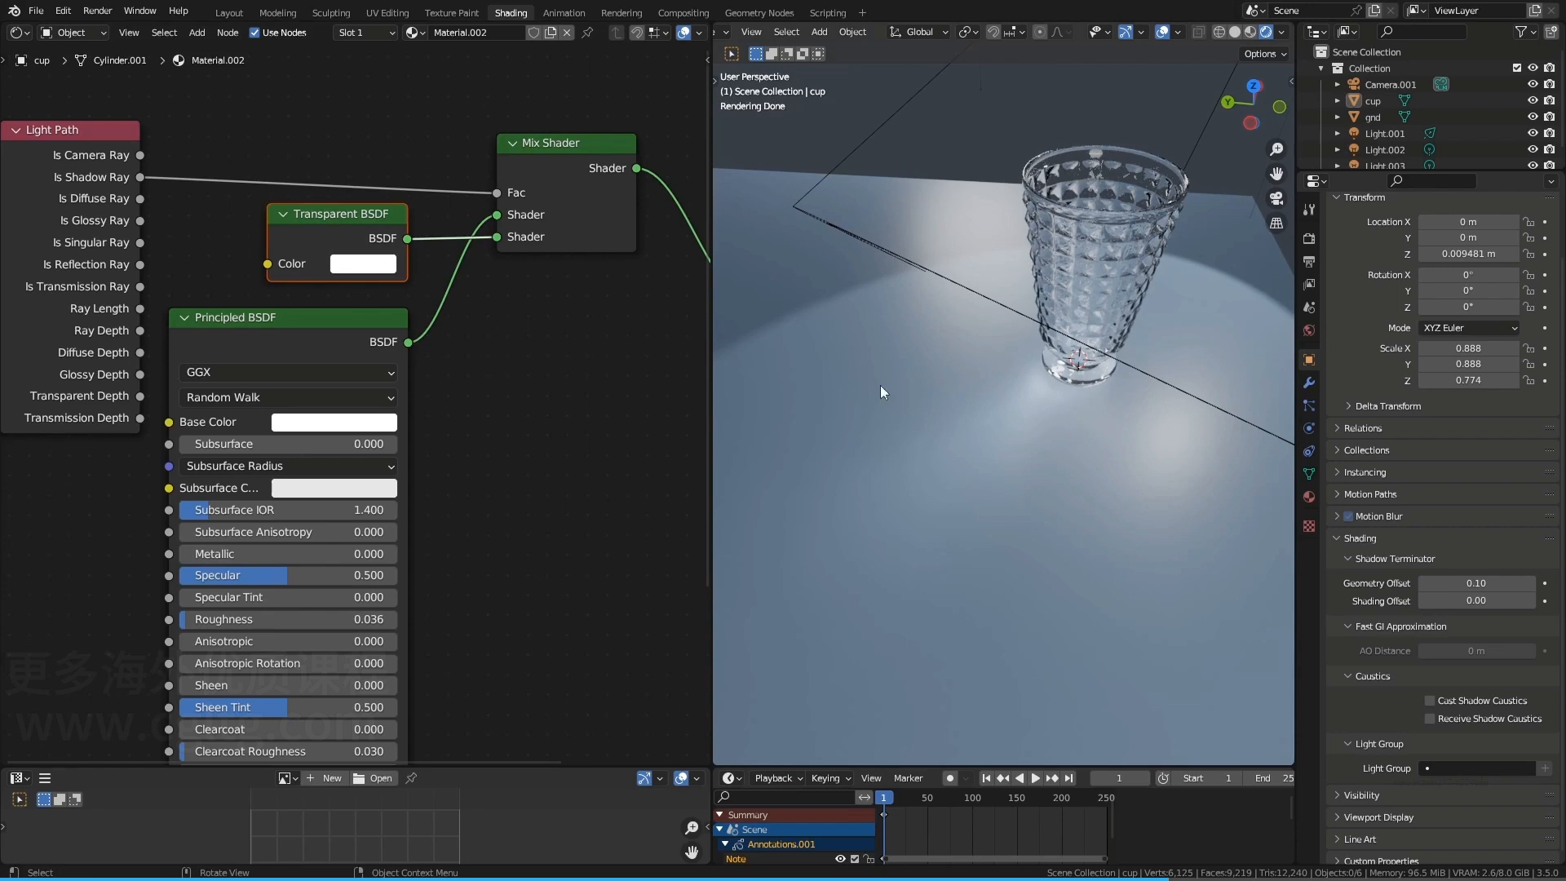
middle_click_drag(984, 383, 883, 374)
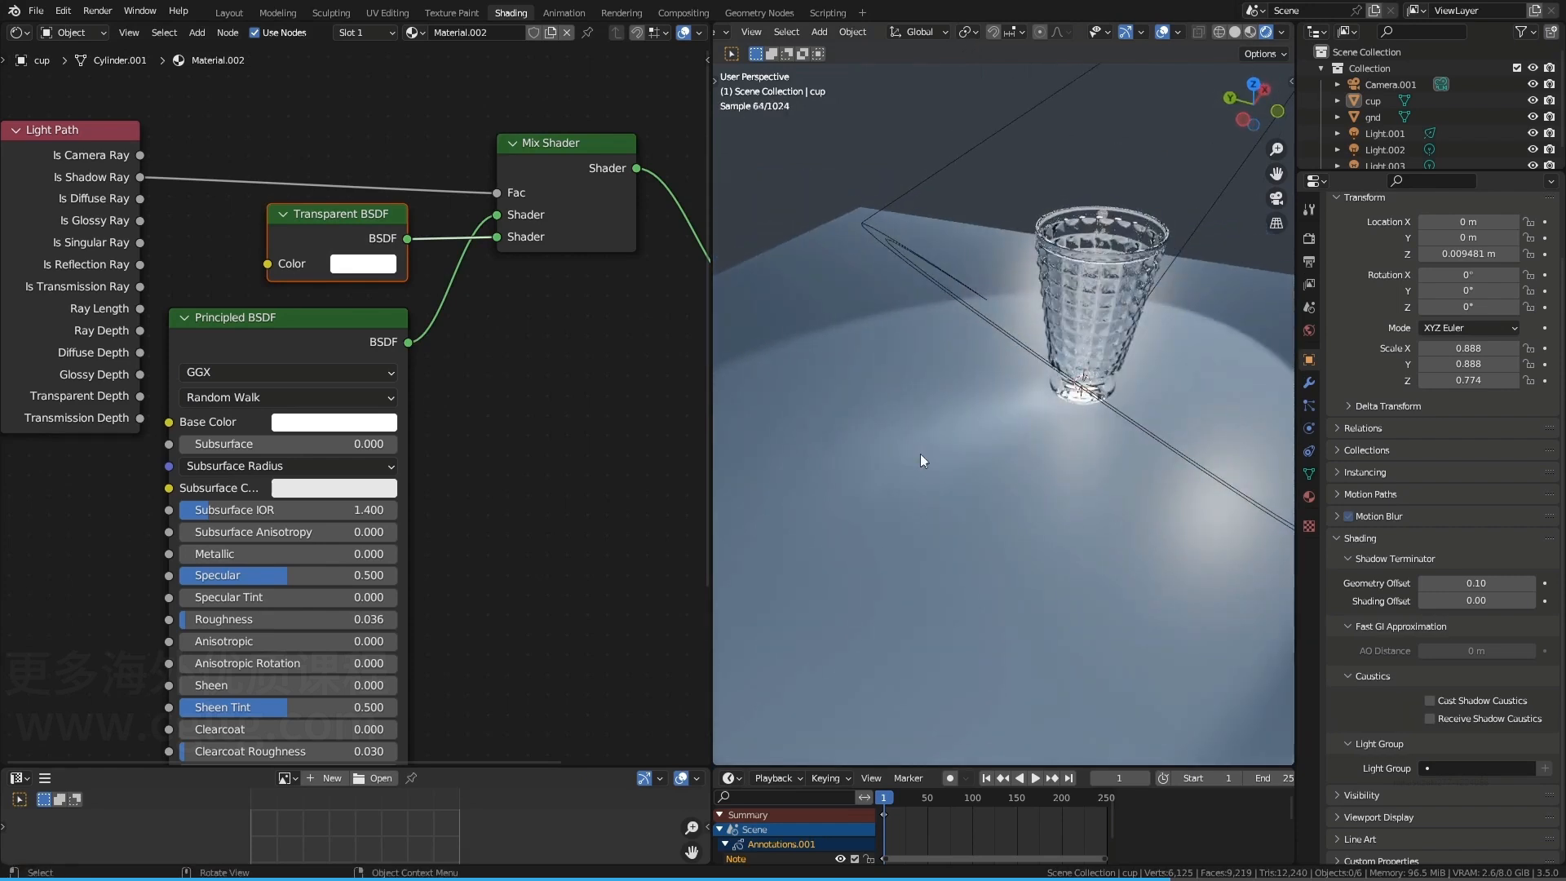
left_click(529, 440)
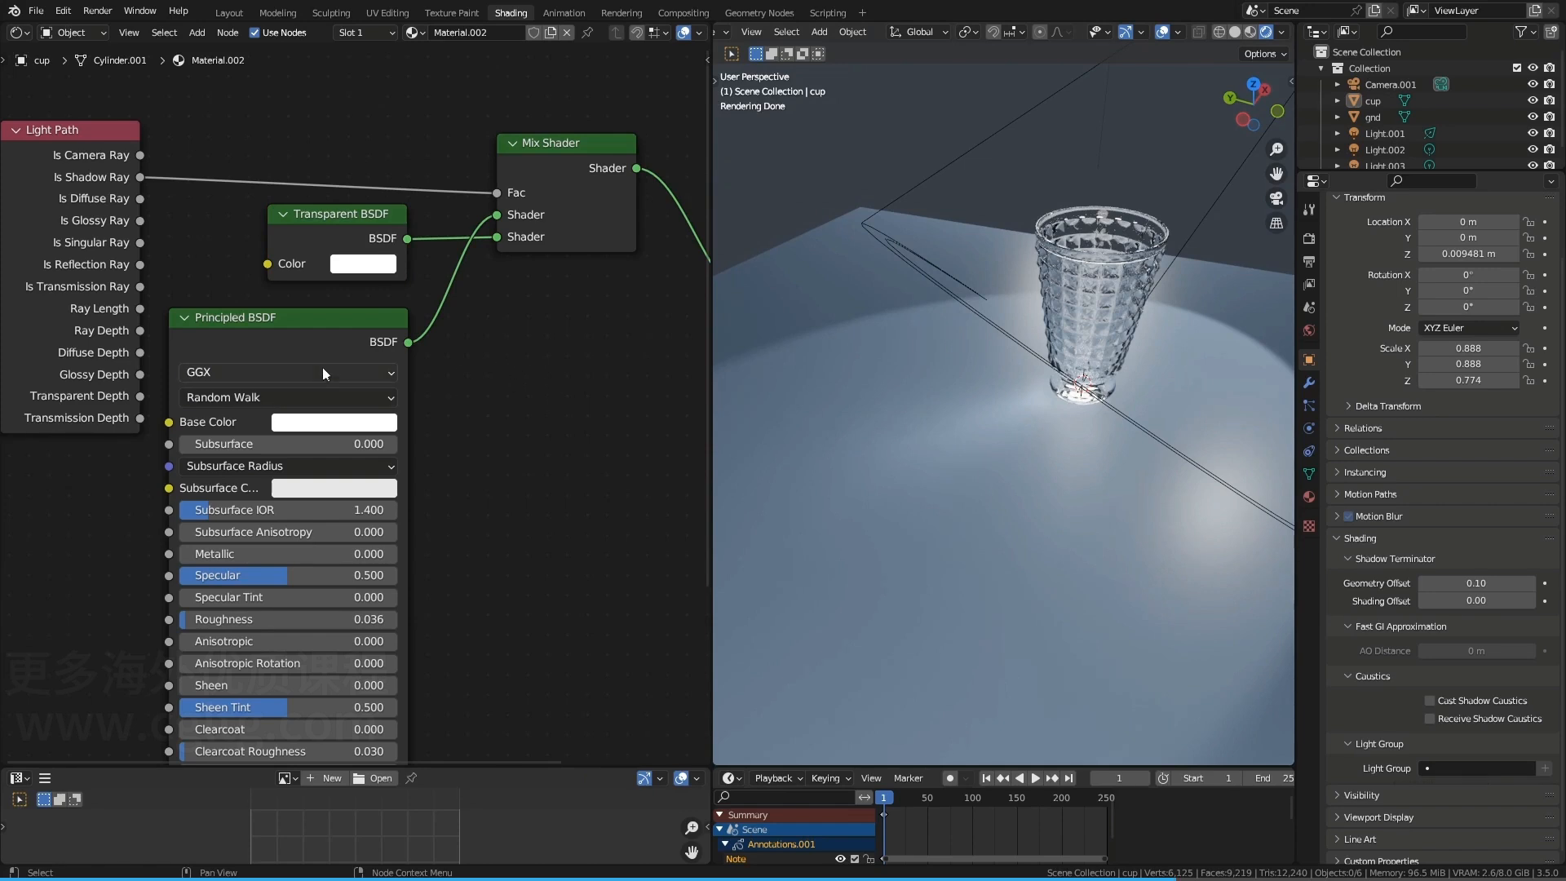
middle_click_drag(216, 331, 470, 360)
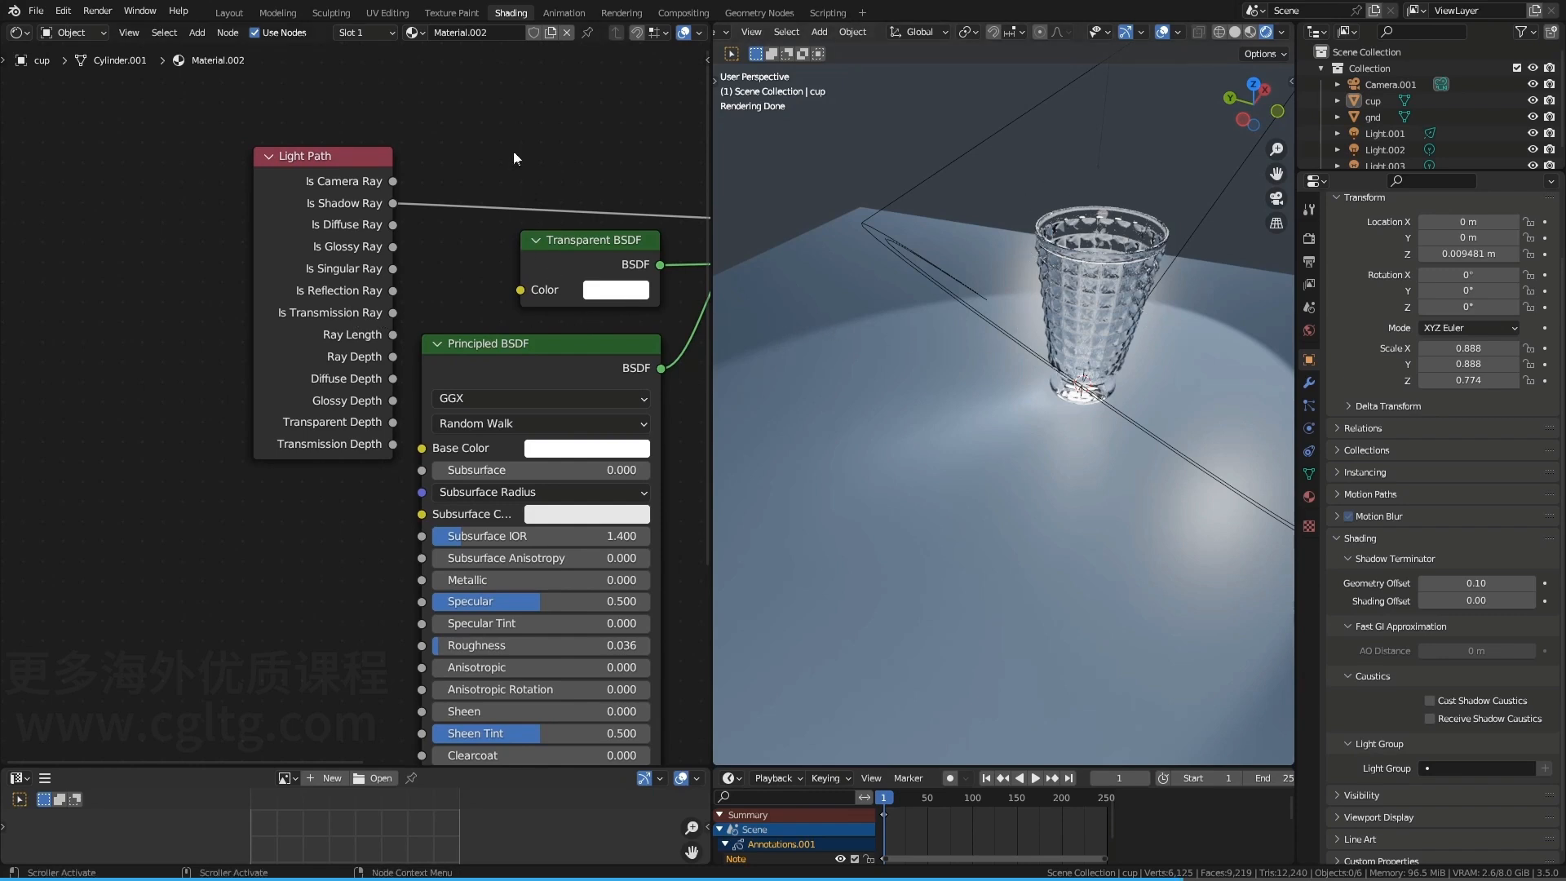
mouse_move(470, 106)
left_mouse_down()
mouse_move(476, 137)
mouse_move(497, 115)
mouse_move(504, 132)
mouse_move(496, 118)
left_mouse_up()
right_click_drag(519, 141, 448, 119)
middle_click_drag(483, 181, 304, 245)
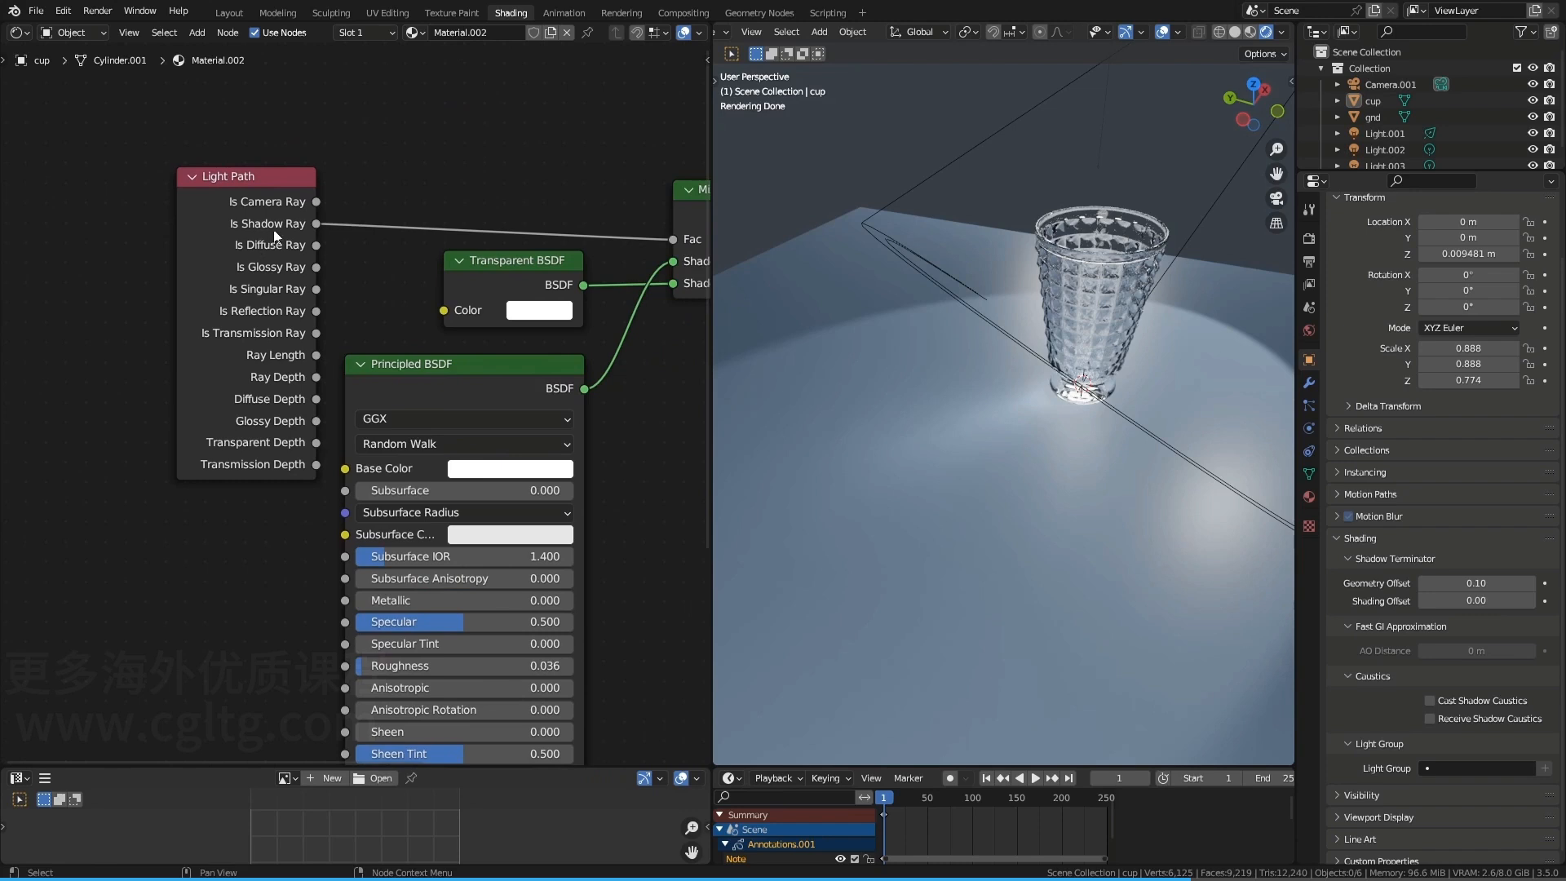
Preview the Light Path node's Is Shadow Ray, Is Diffuse Ray and Is Camera Ray outputs directly on the cup
left_click(263, 204, "ctrl+shift")
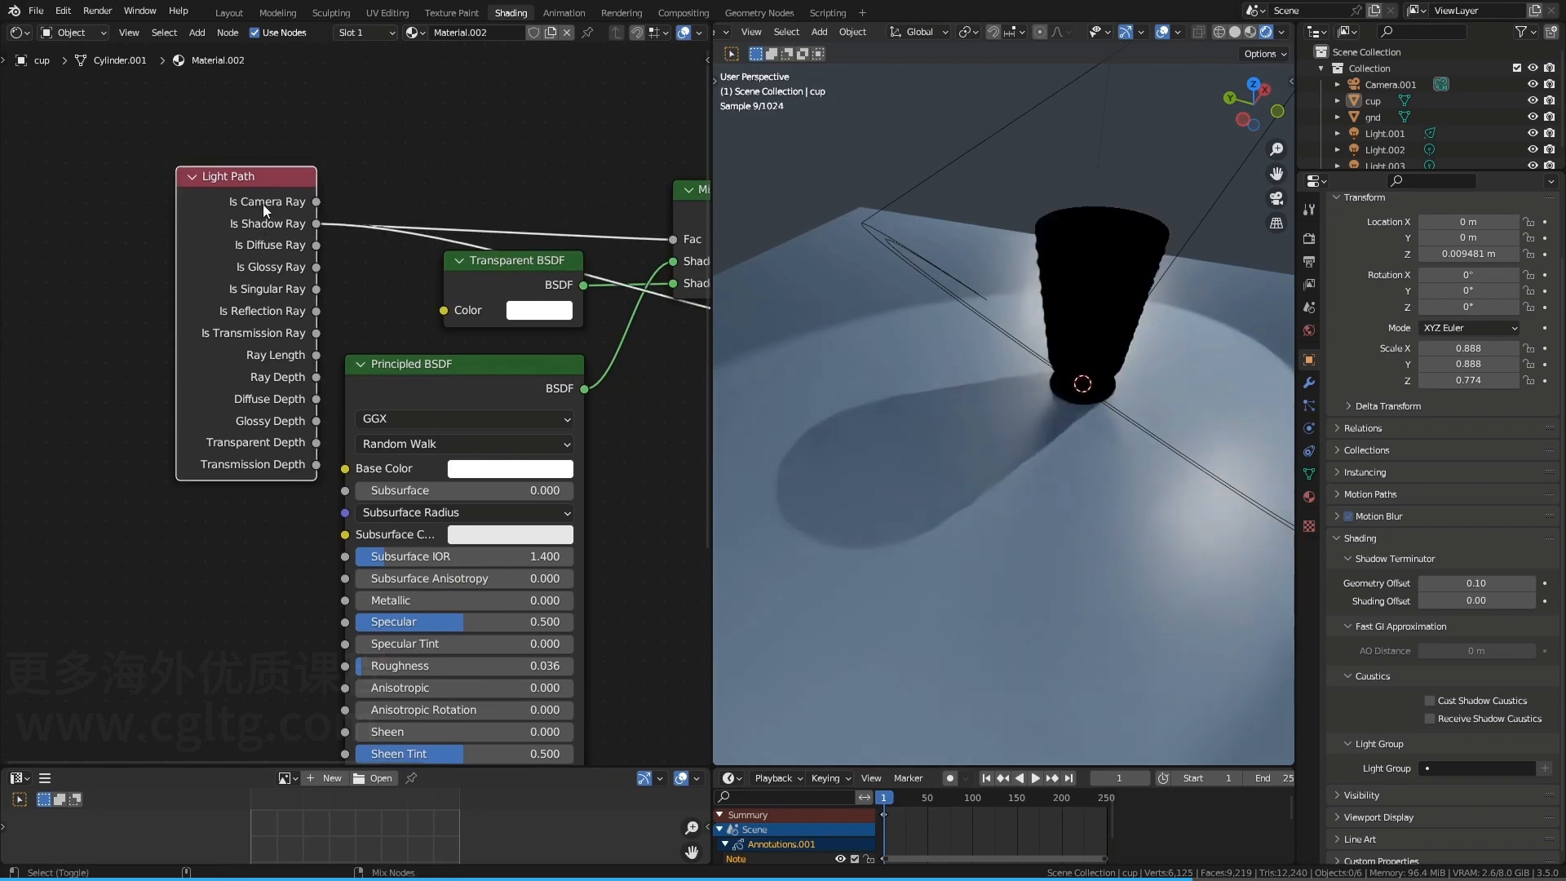
middle_click_drag(1059, 332, 971, 367)
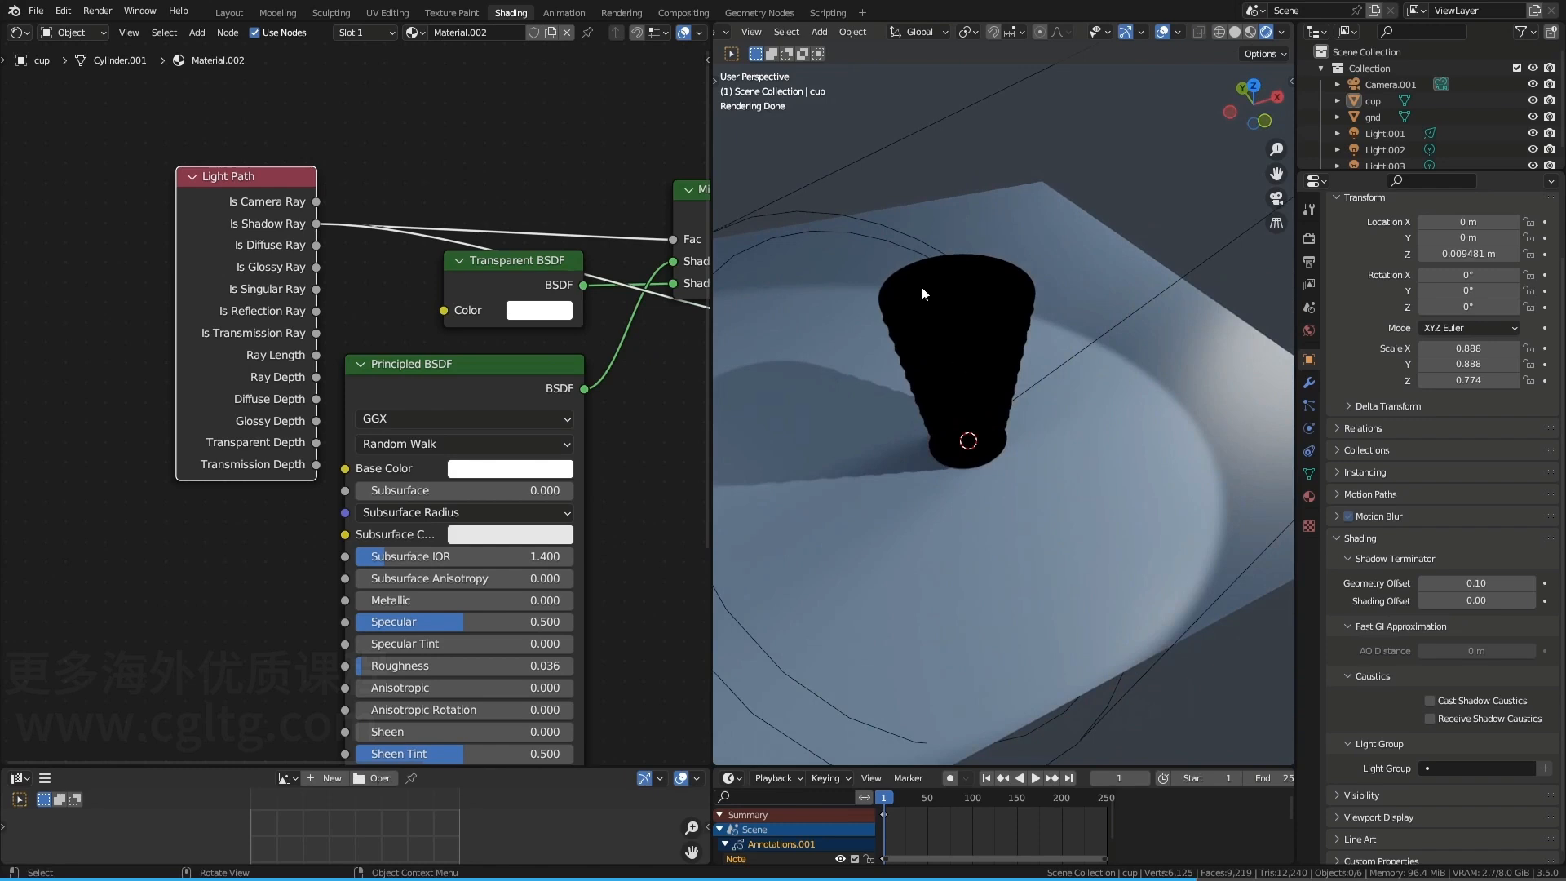
middle_click_drag(378, 309, 500, 312)
left_click_drag(393, 253, 305, 256)
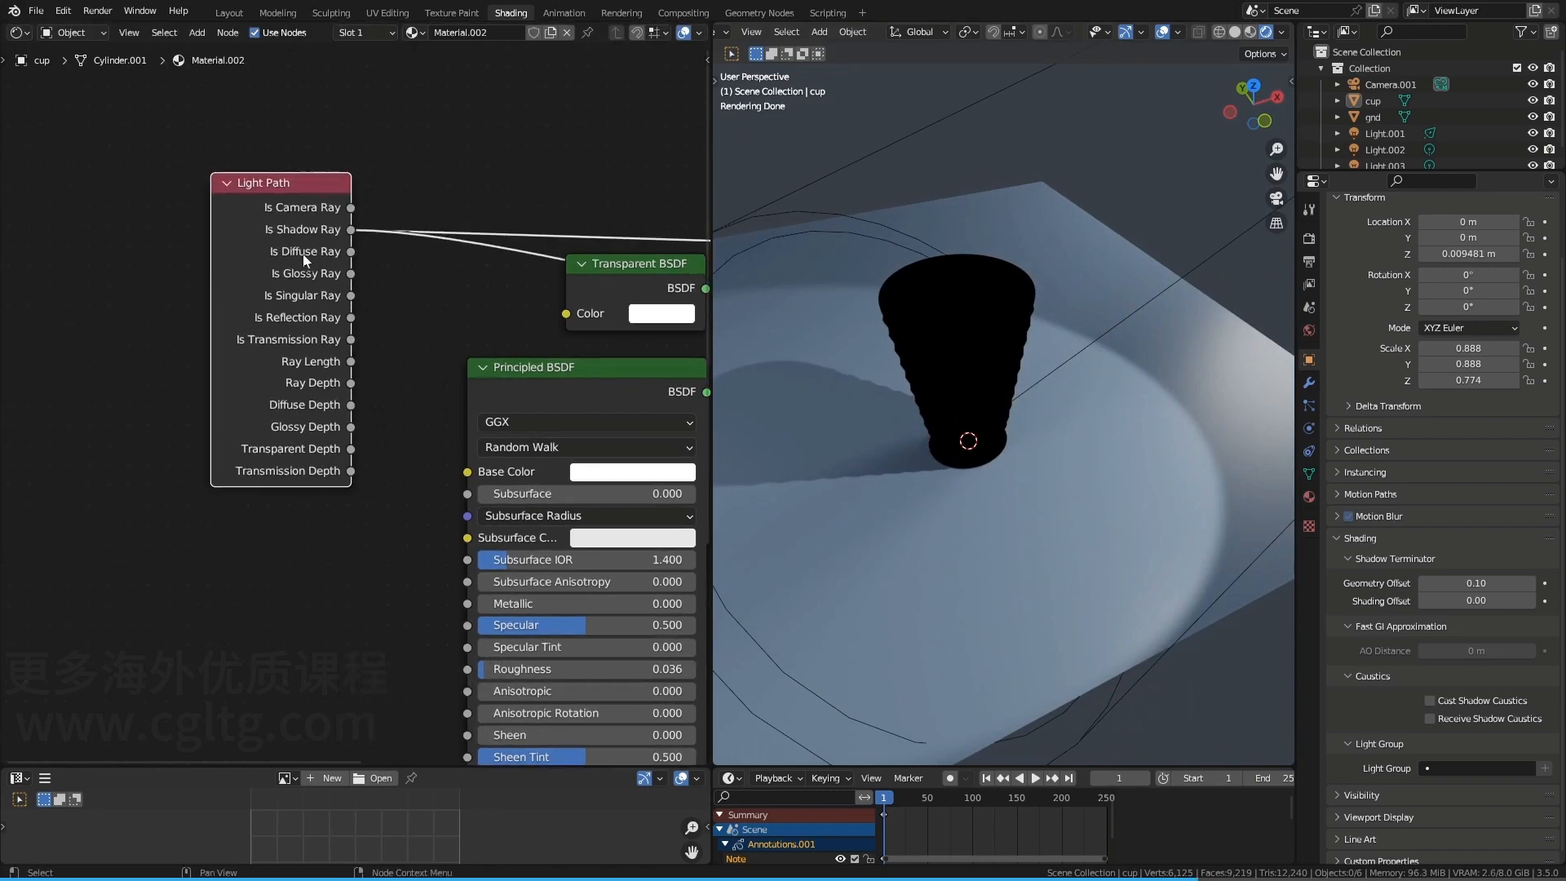
right_click_drag(385, 207, 393, 268, "ctrl")
left_click(321, 209, "ctrl+shift")
left_click(315, 209, "ctrl+shift")
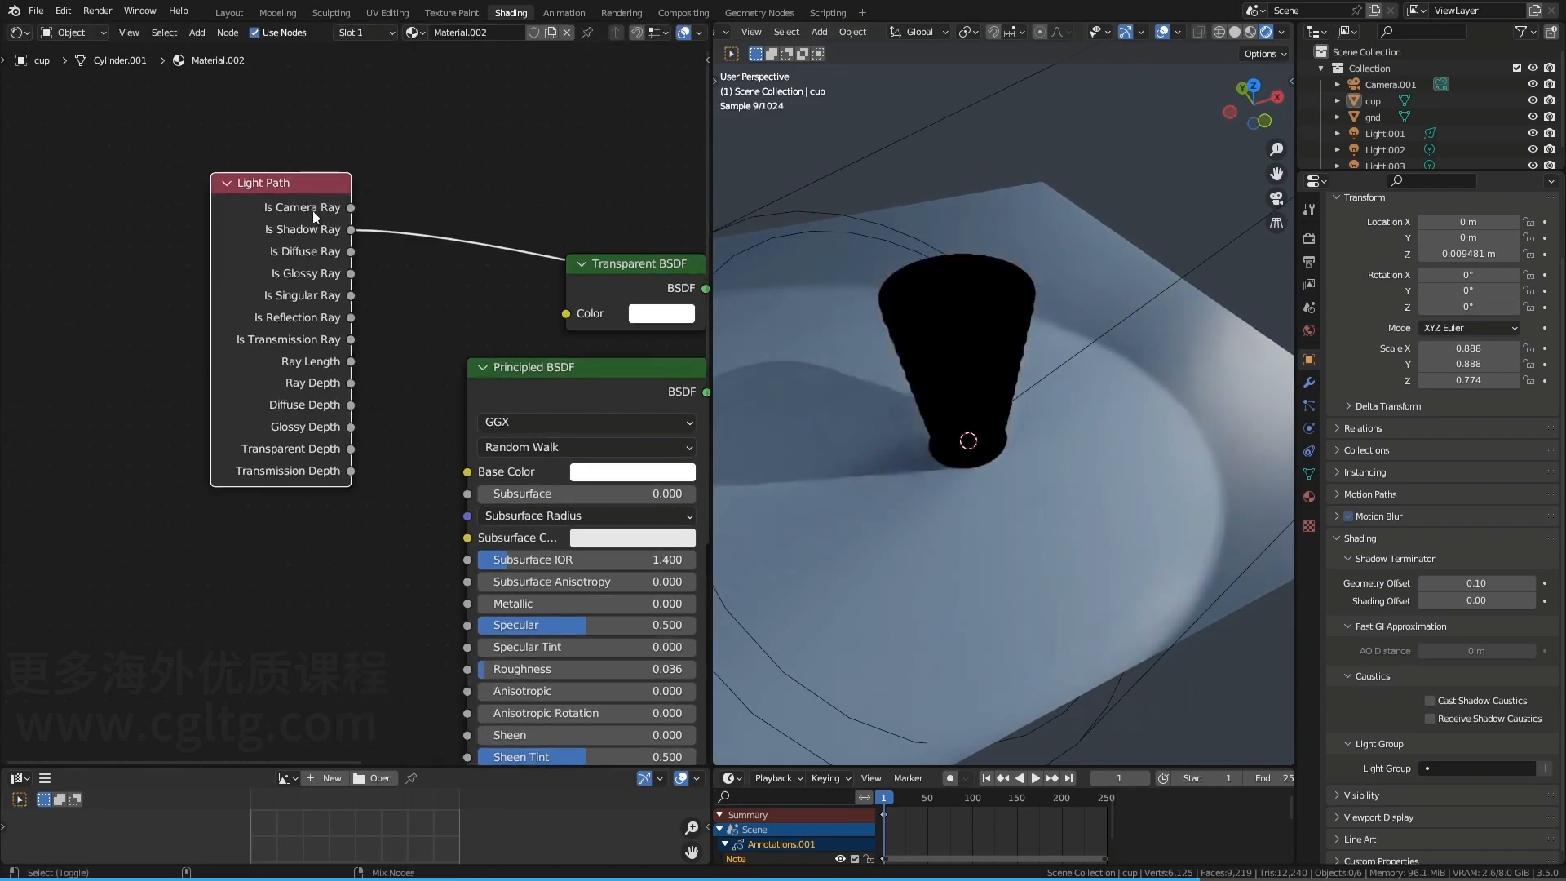
left_click(312, 211, "ctrl+shift")
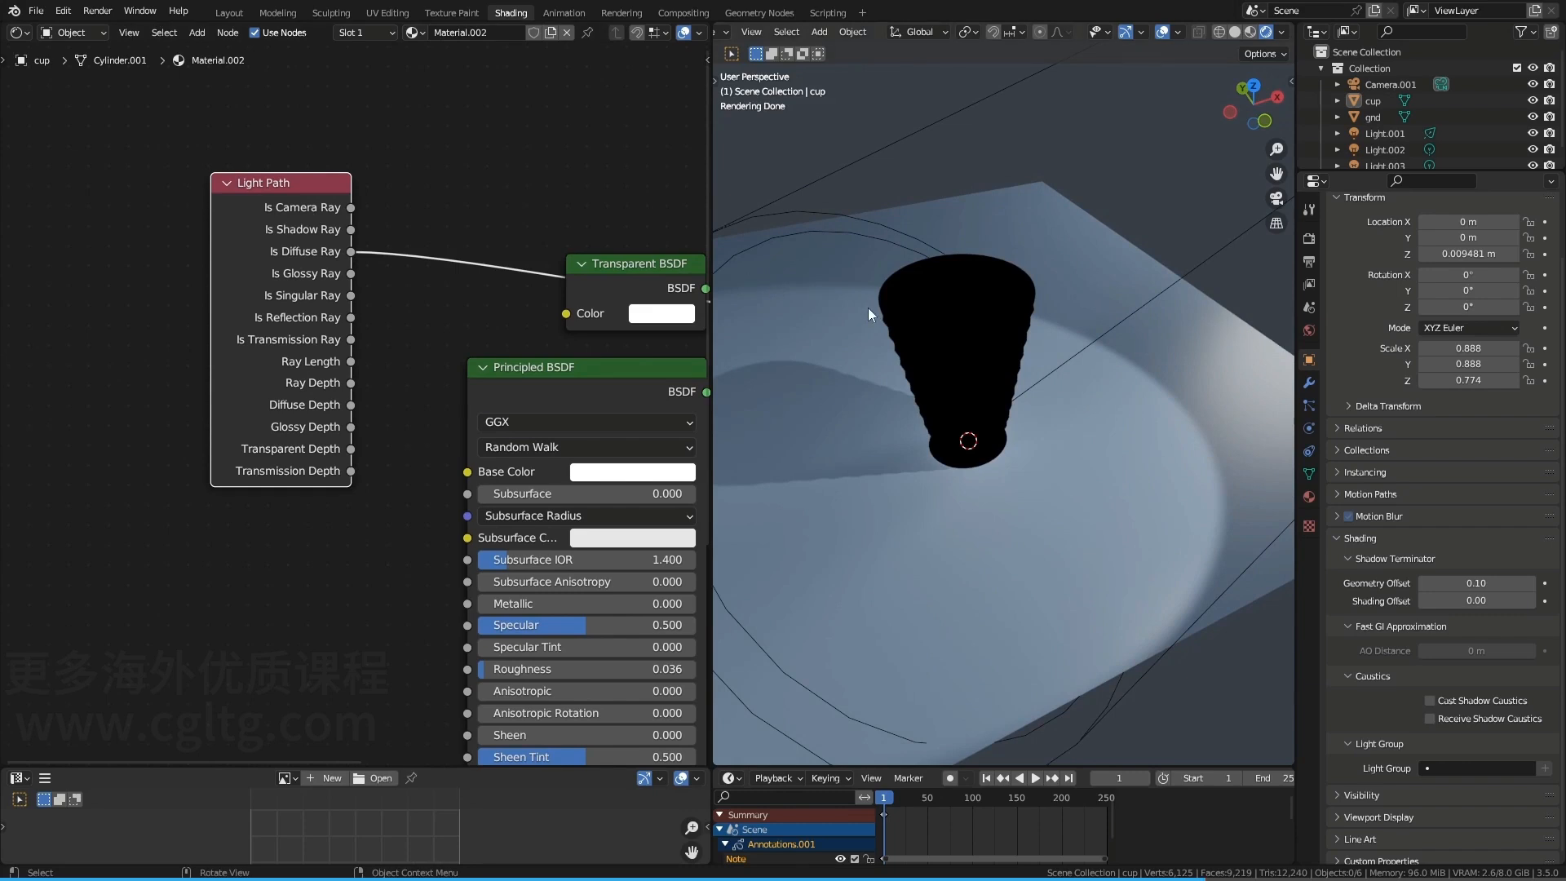
right_click_drag(390, 222, 395, 286, "ctrl")
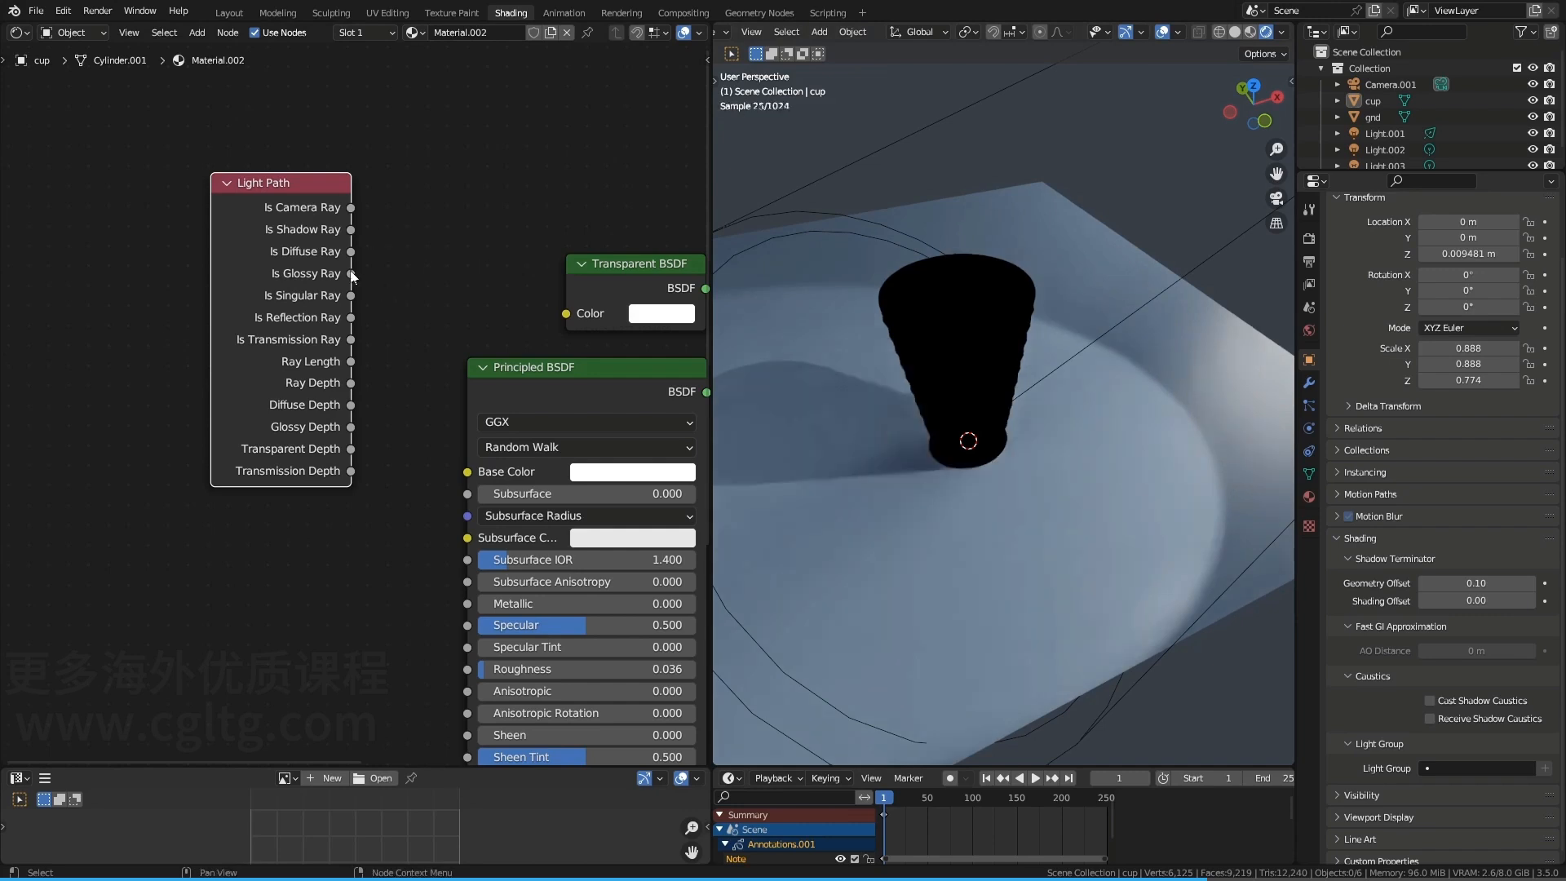
left_click(295, 207, "ctrl+shift")
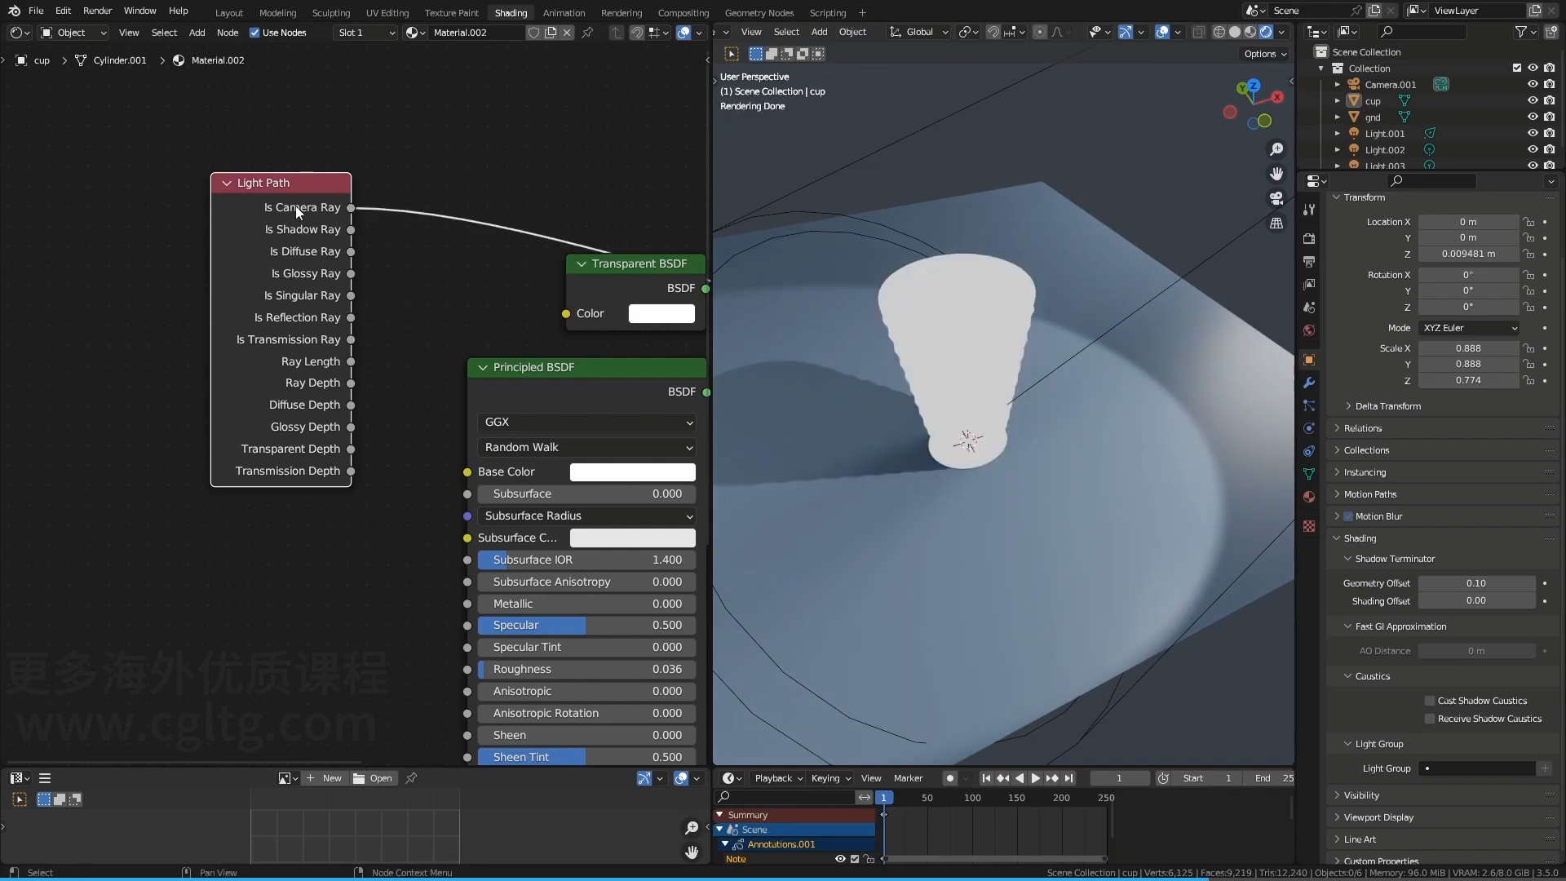
Reconnect Is Shadow Ray to the Mix Shader's Fac and send the Mix Shader to the material output again
middle_click_drag(339, 266, 209, 274)
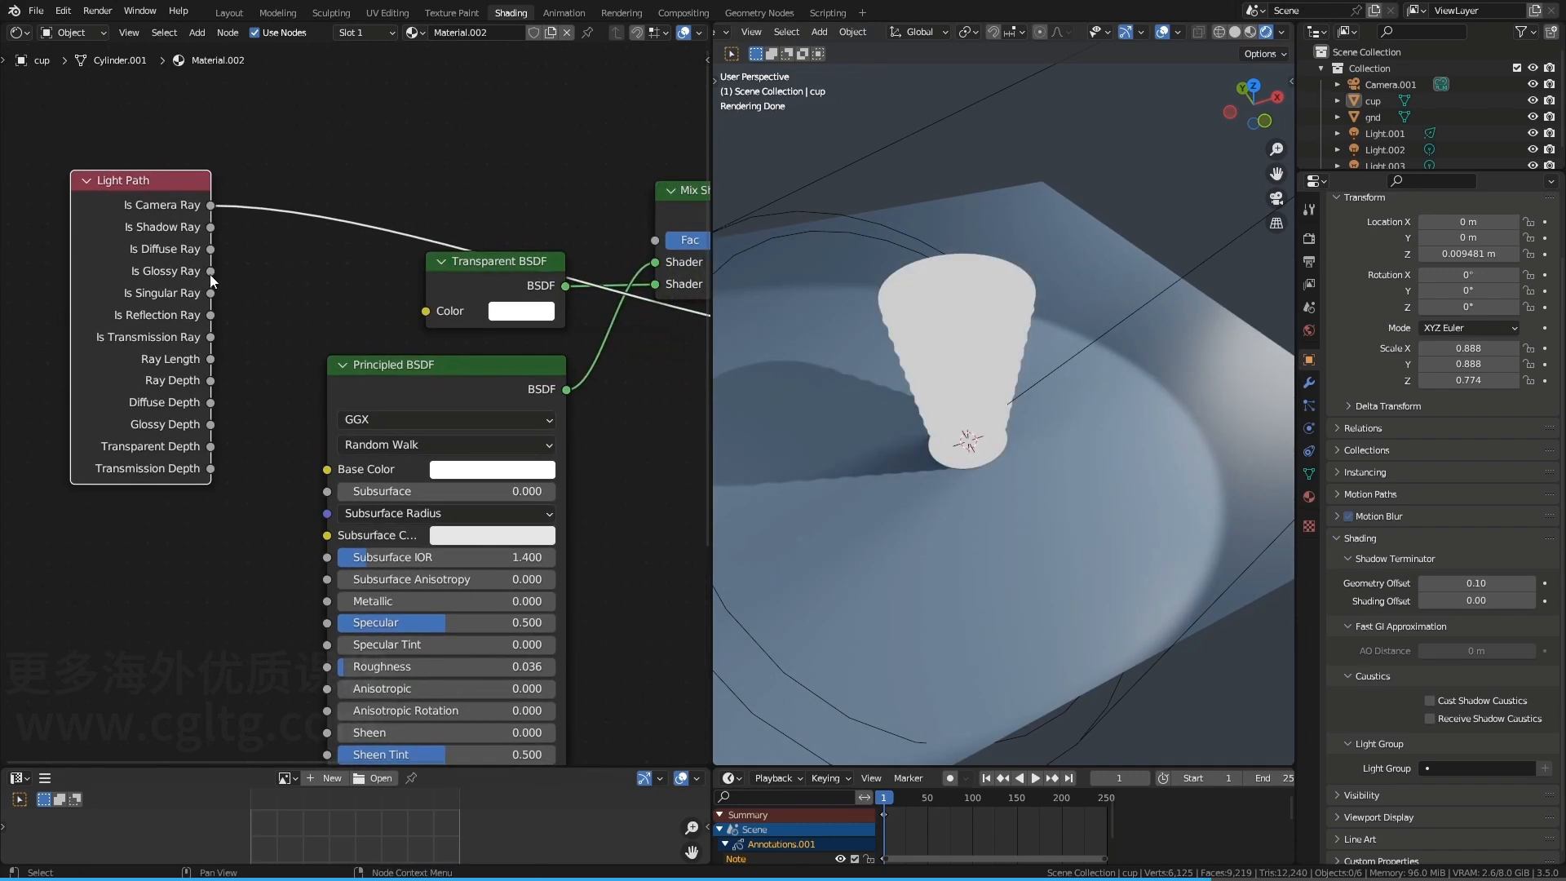
left_click_drag(210, 229, 656, 240)
middle_click_drag(657, 241, 542, 242)
left_click(536, 212, "ctrl+shift")
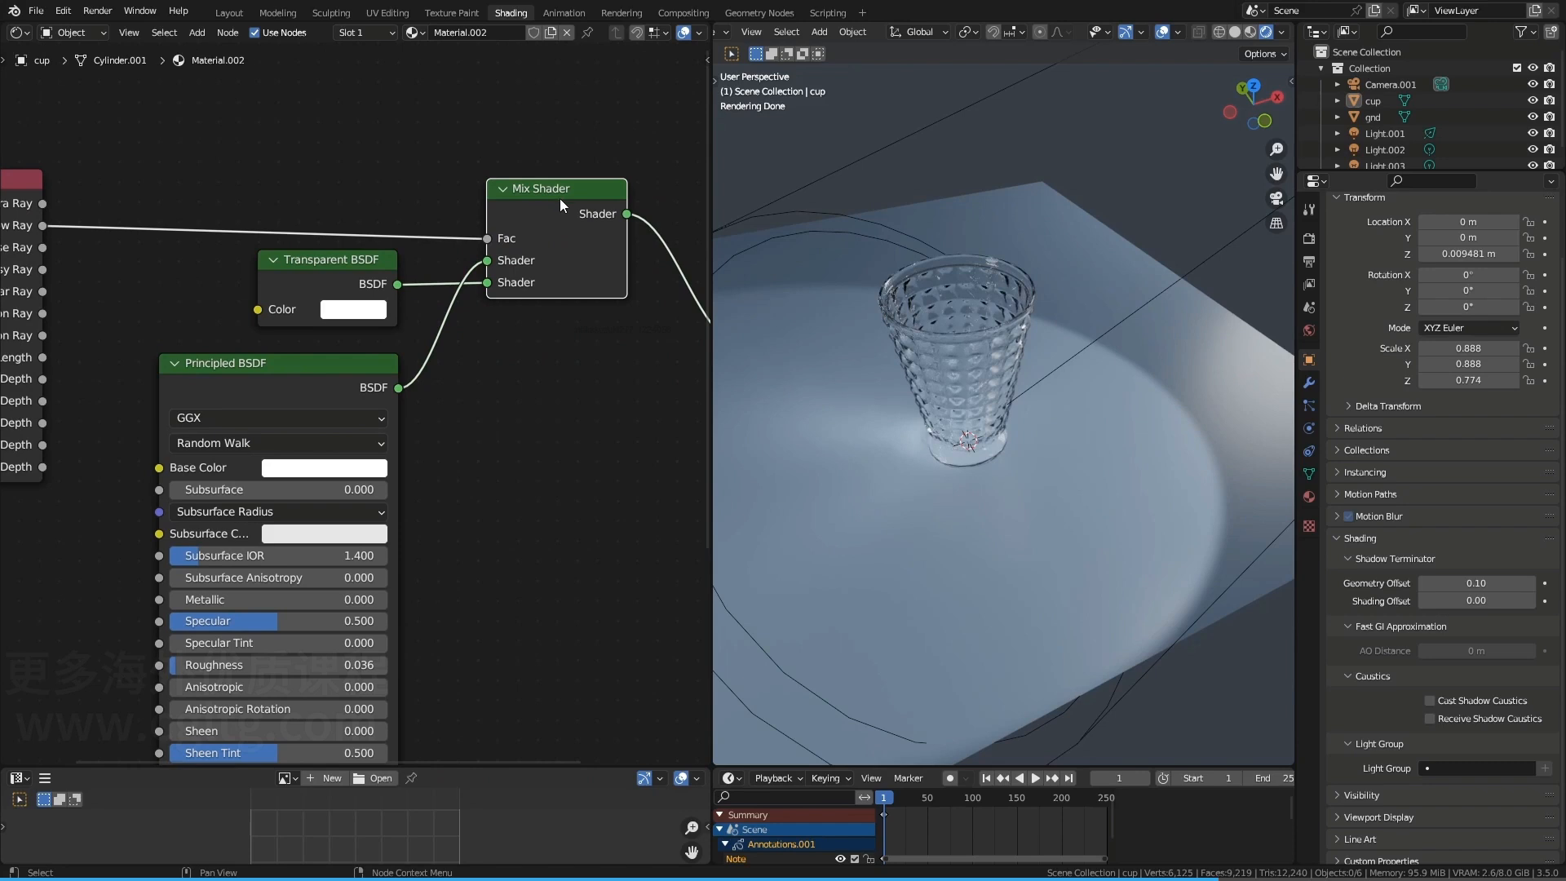
Mark the Transparent BSDF node with a box and a circled 1 as temporary annotations and erase them
middle_click_drag(559, 198, 652, 200)
left_click_drag(629, 192, 620, 188)
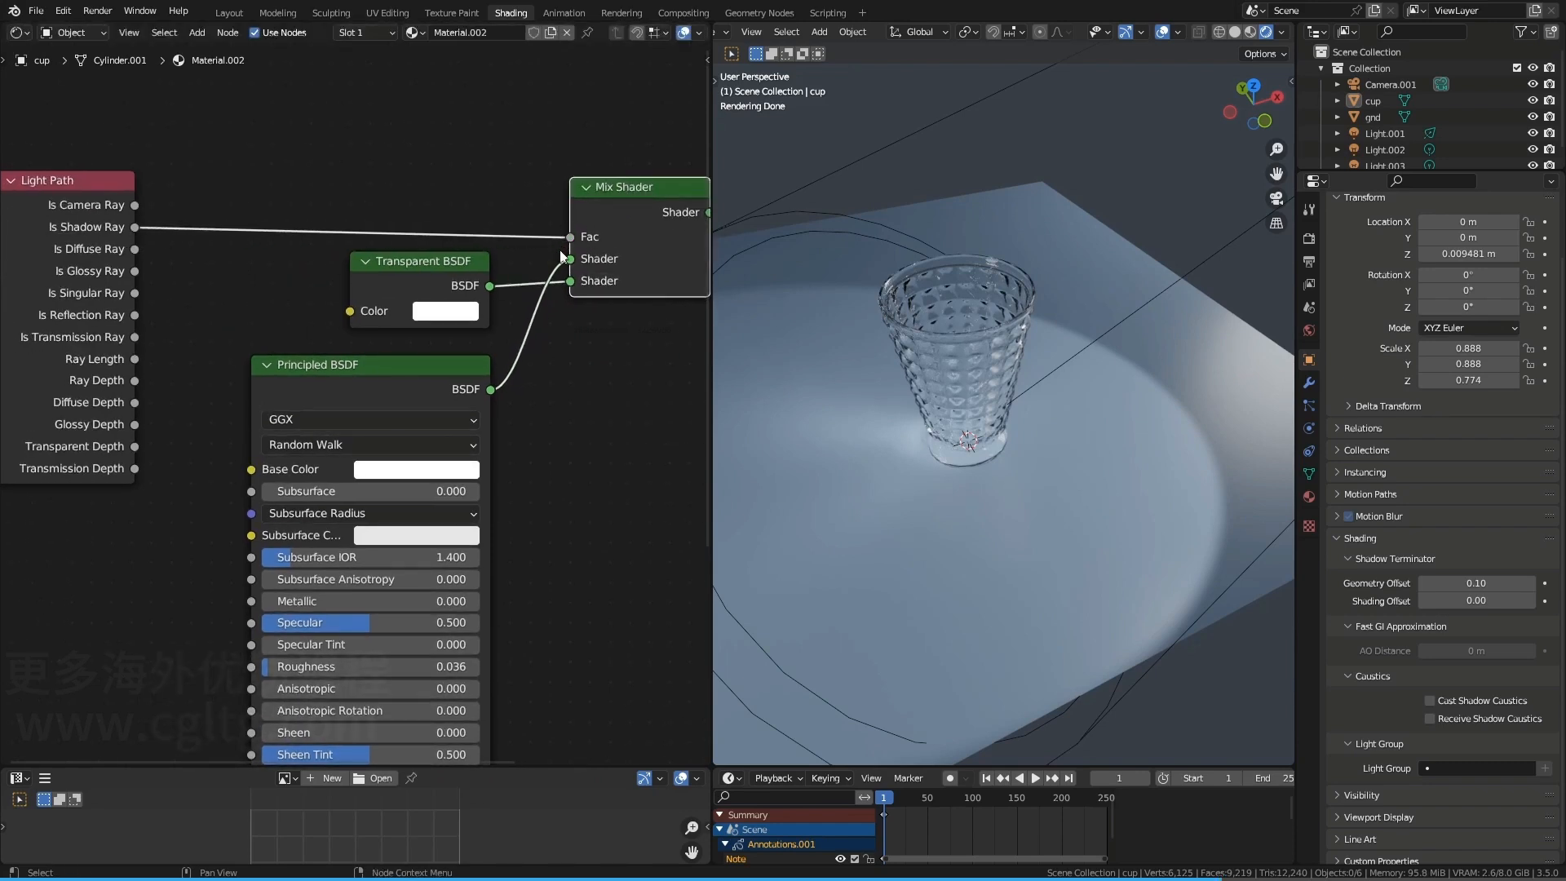
mouse_move(263, 271)
left_mouse_down()
mouse_move(283, 287)
mouse_move(251, 297)
left_mouse_up()
mouse_move(341, 253)
left_mouse_down()
mouse_move(340, 310)
mouse_move(392, 329)
mouse_move(493, 315)
mouse_move(491, 246)
mouse_move(356, 258)
left_mouse_up()
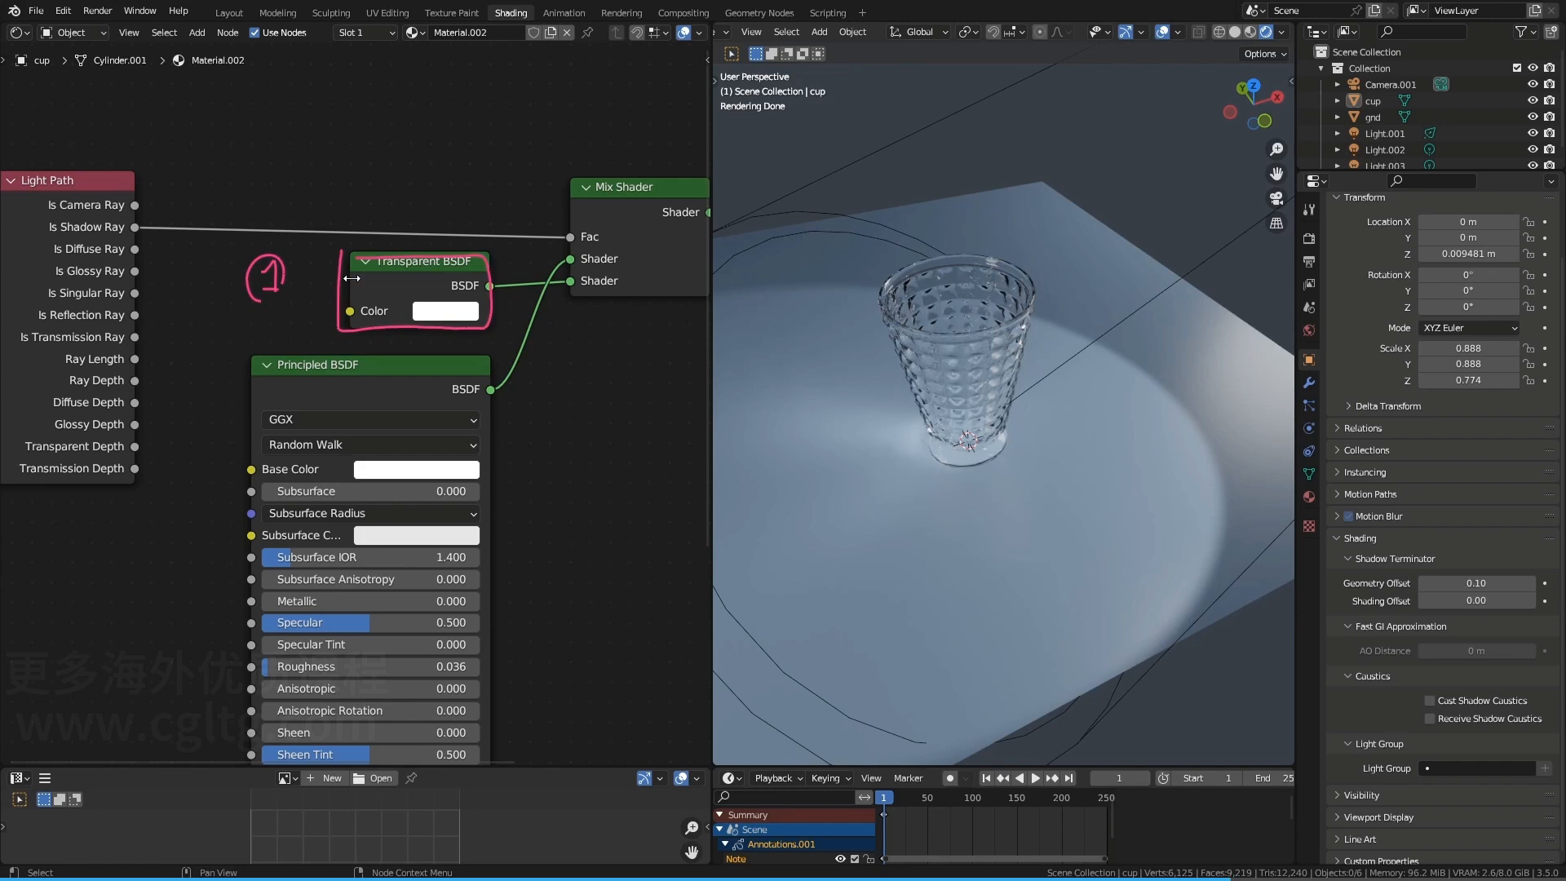
mouse_move(355, 177)
left_mouse_down()
mouse_move(380, 203)
mouse_move(404, 194)
left_mouse_up()
mouse_move(385, 196)
right_mouse_down()
mouse_move(400, 173)
mouse_move(255, 255)
mouse_move(423, 315)
mouse_move(508, 268)
right_mouse_up()
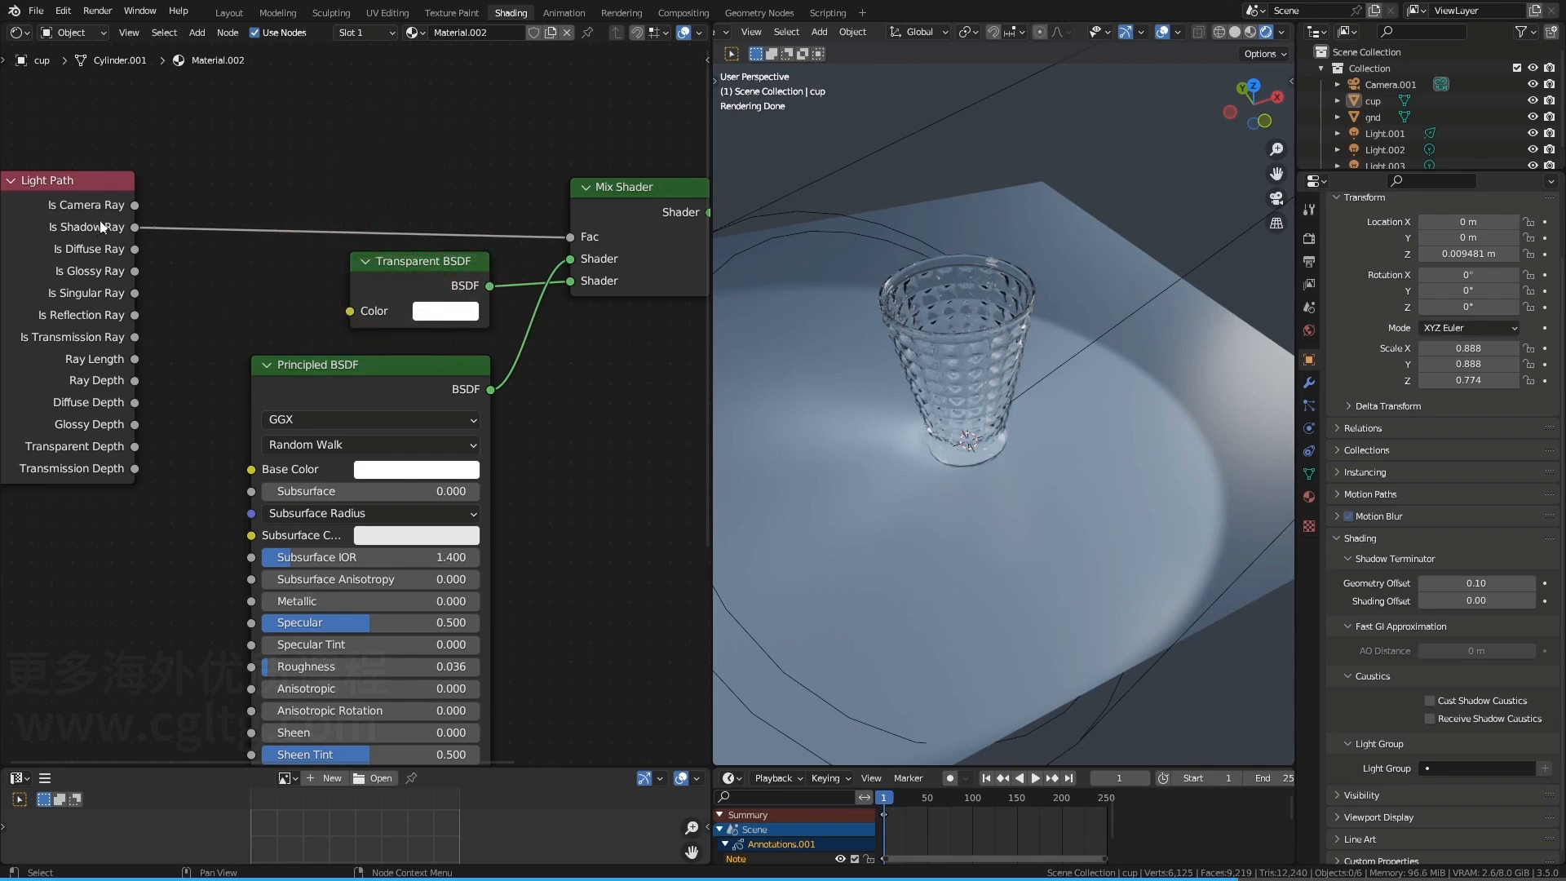
Tint the Transparent BSDF's color light orange, with hue 0.032 and saturation 0.771, to color the cup's shadow
left_click_drag(413, 266, 401, 259)
middle_click_drag(855, 361, 946, 515)
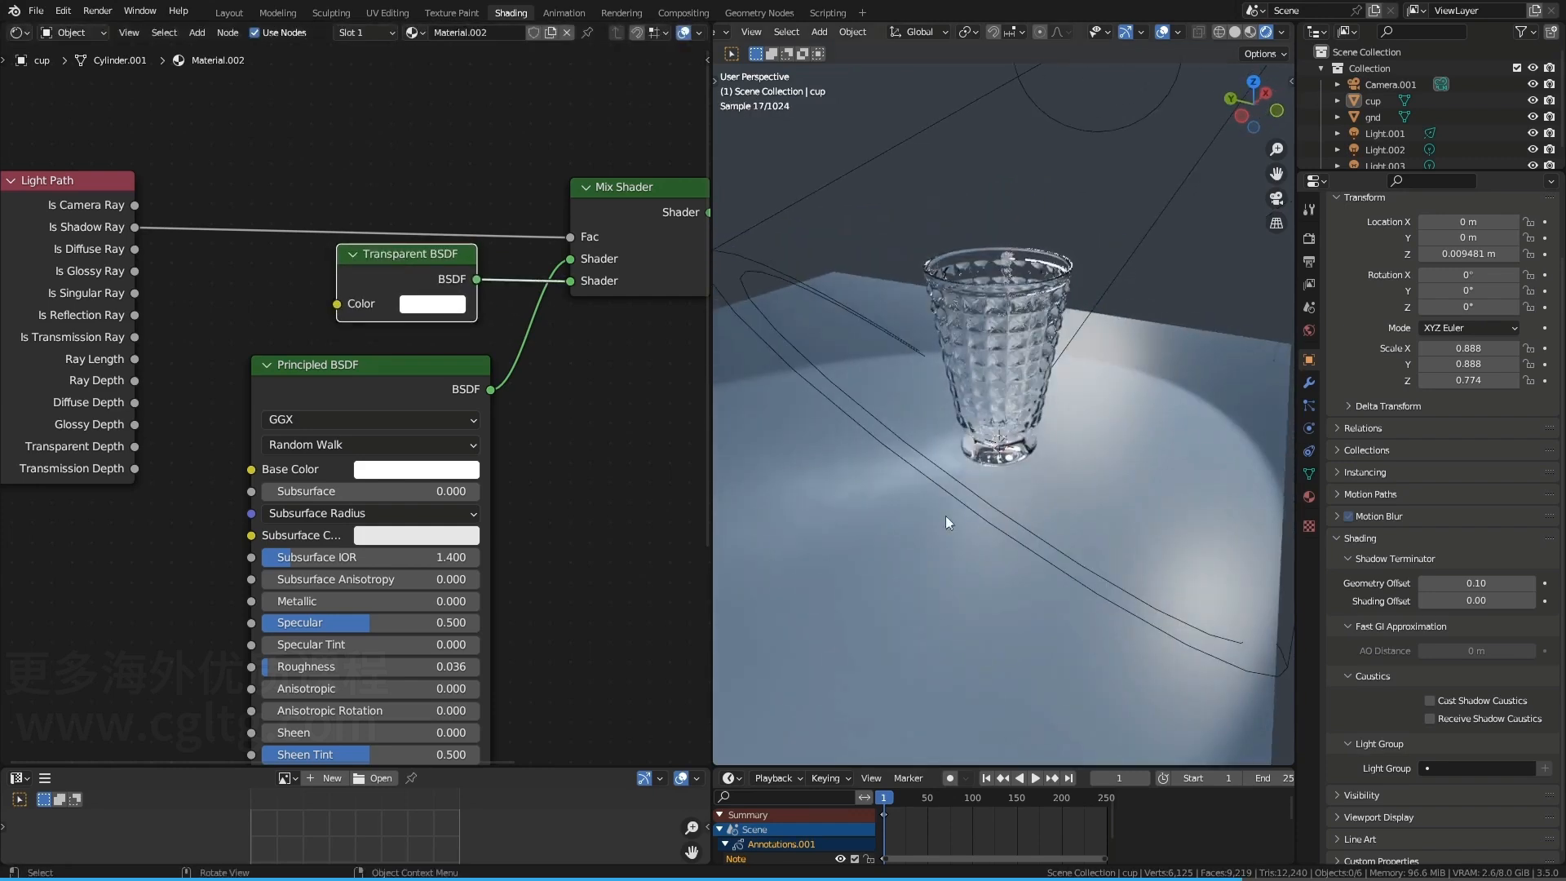
middle_click_drag(853, 494, 897, 452, "shift")
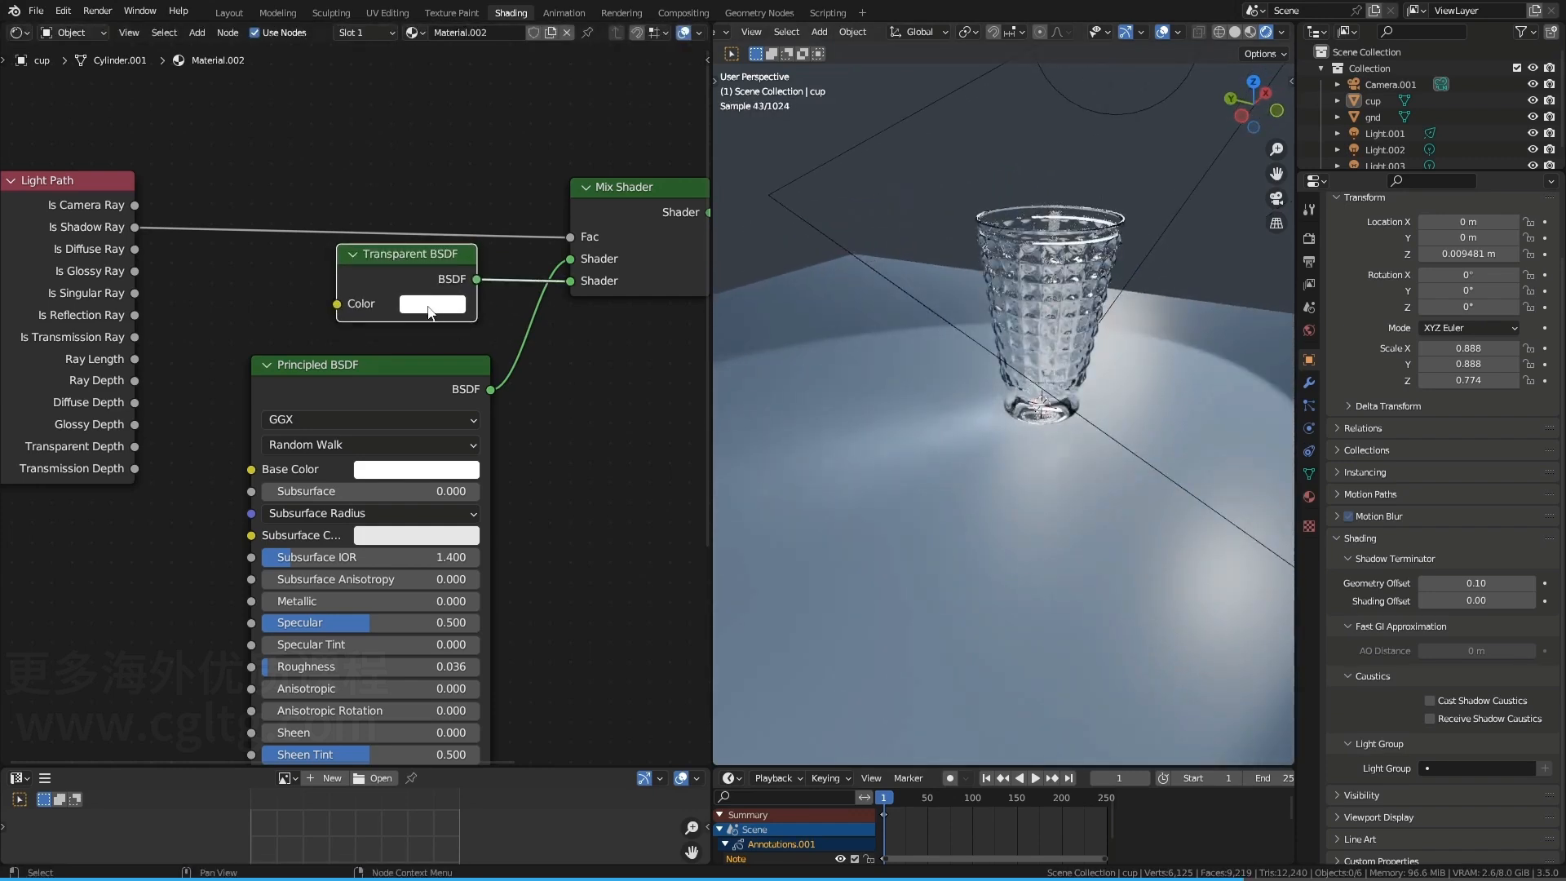
left_click(430, 311)
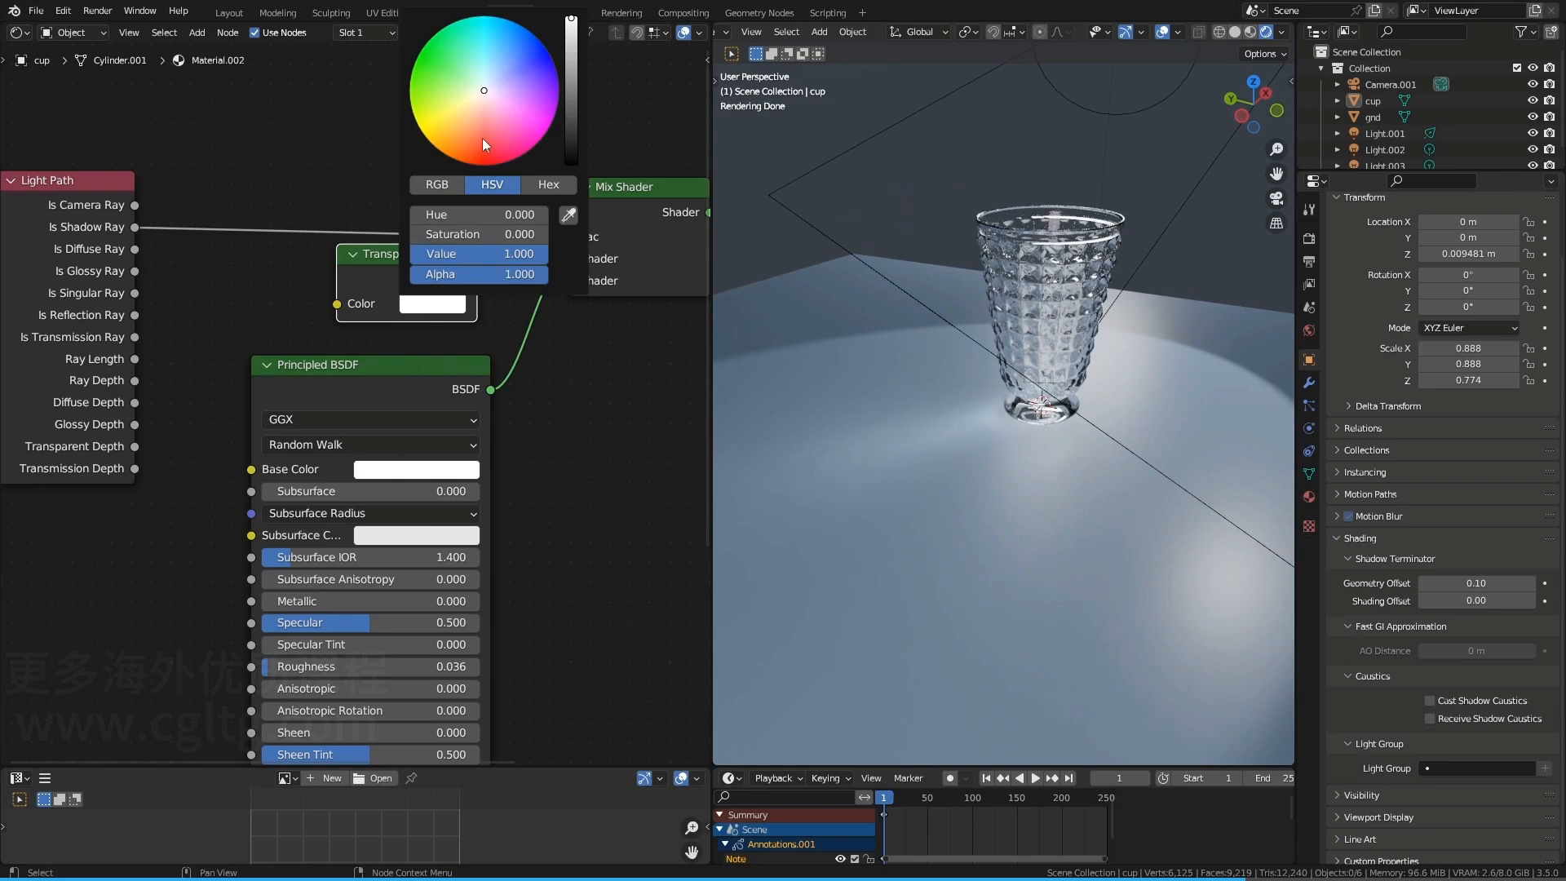
left_click(479, 135)
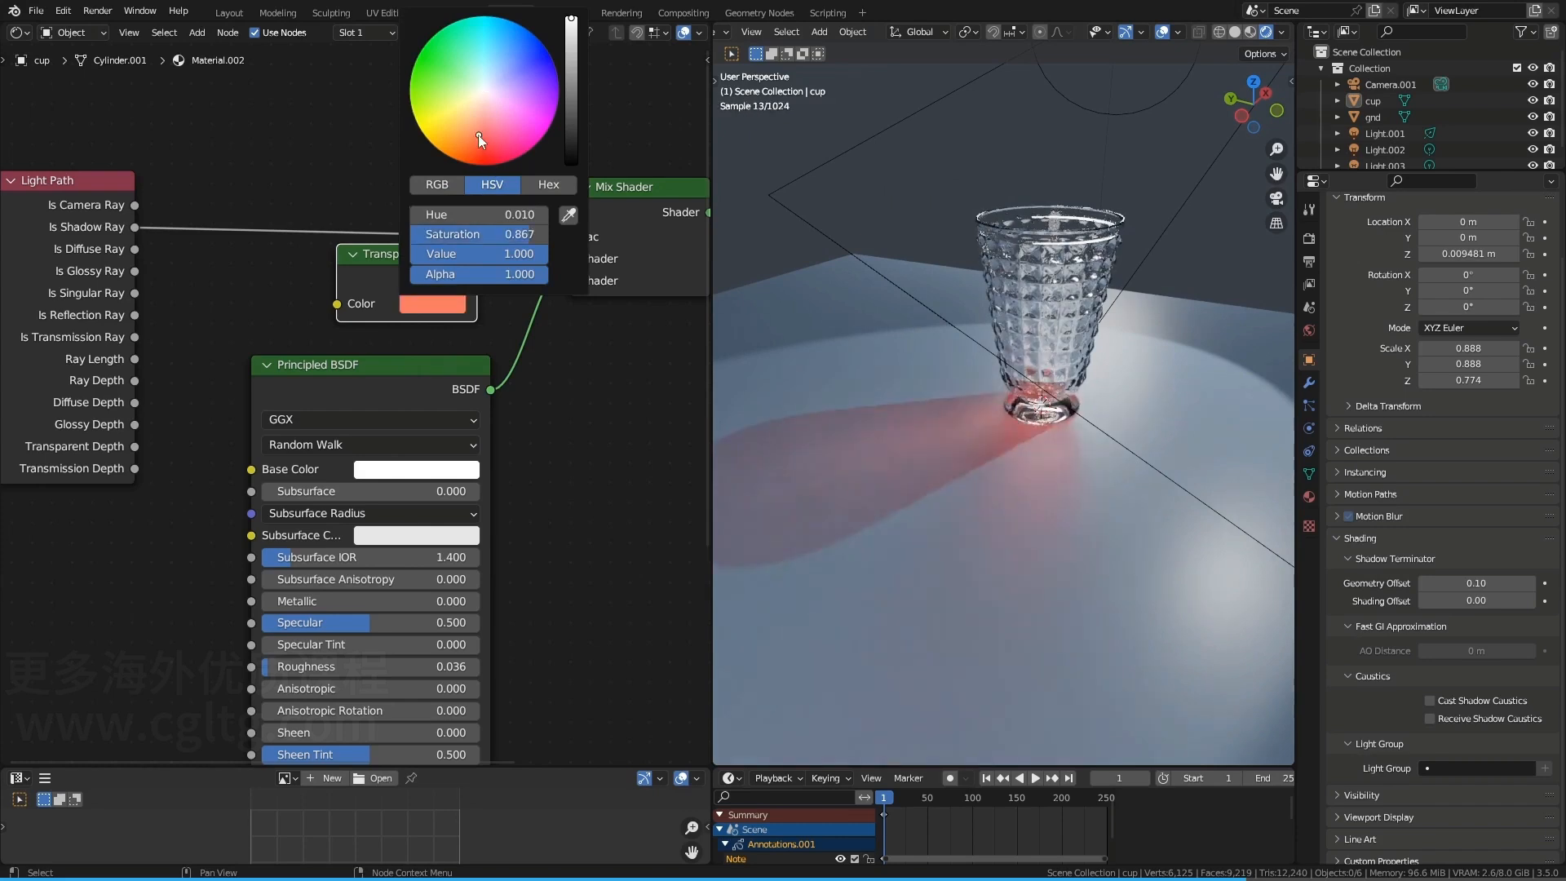
left_click(421, 299)
left_click(505, 62)
left_click_drag(505, 62, 474, 125)
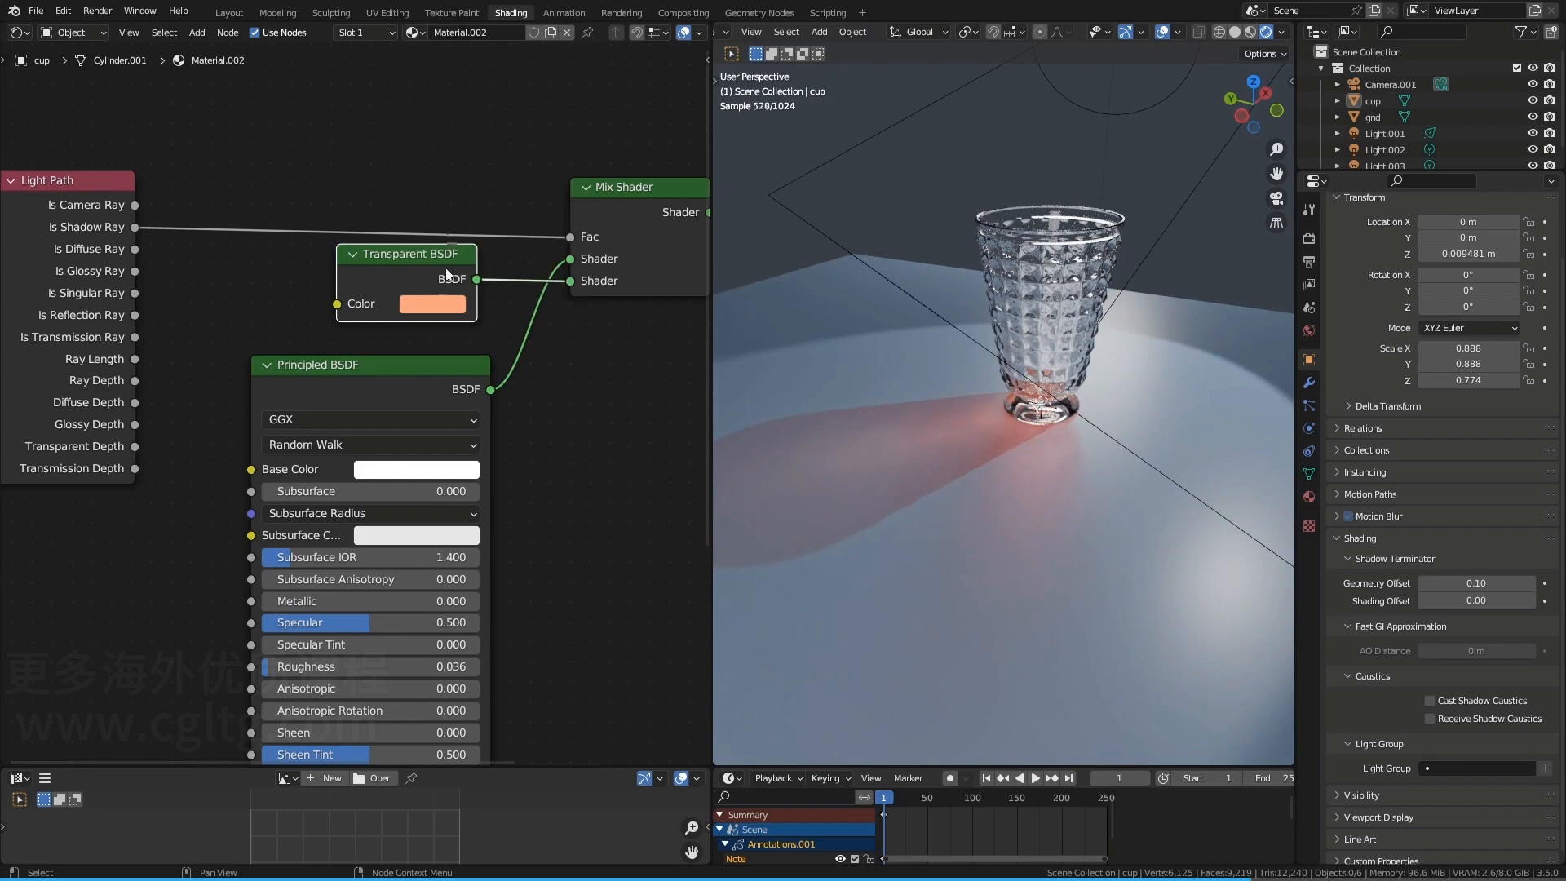
Move the Light Path node above the shader nodes, then sketch a temporary annotation over the cup's tinted shadow and undo it
scroll(88, 308, "down", 1)
left_click_drag(88, 309, 322, 78)
mouse_move(894, 411)
middle_mouse_down()
mouse_move(938, 398)
mouse_move(986, 433)
middle_mouse_up()
key("d")
mouse_move(1010, 425)
left_mouse_down()
mouse_move(993, 447)
mouse_move(1001, 495)
left_mouse_up()
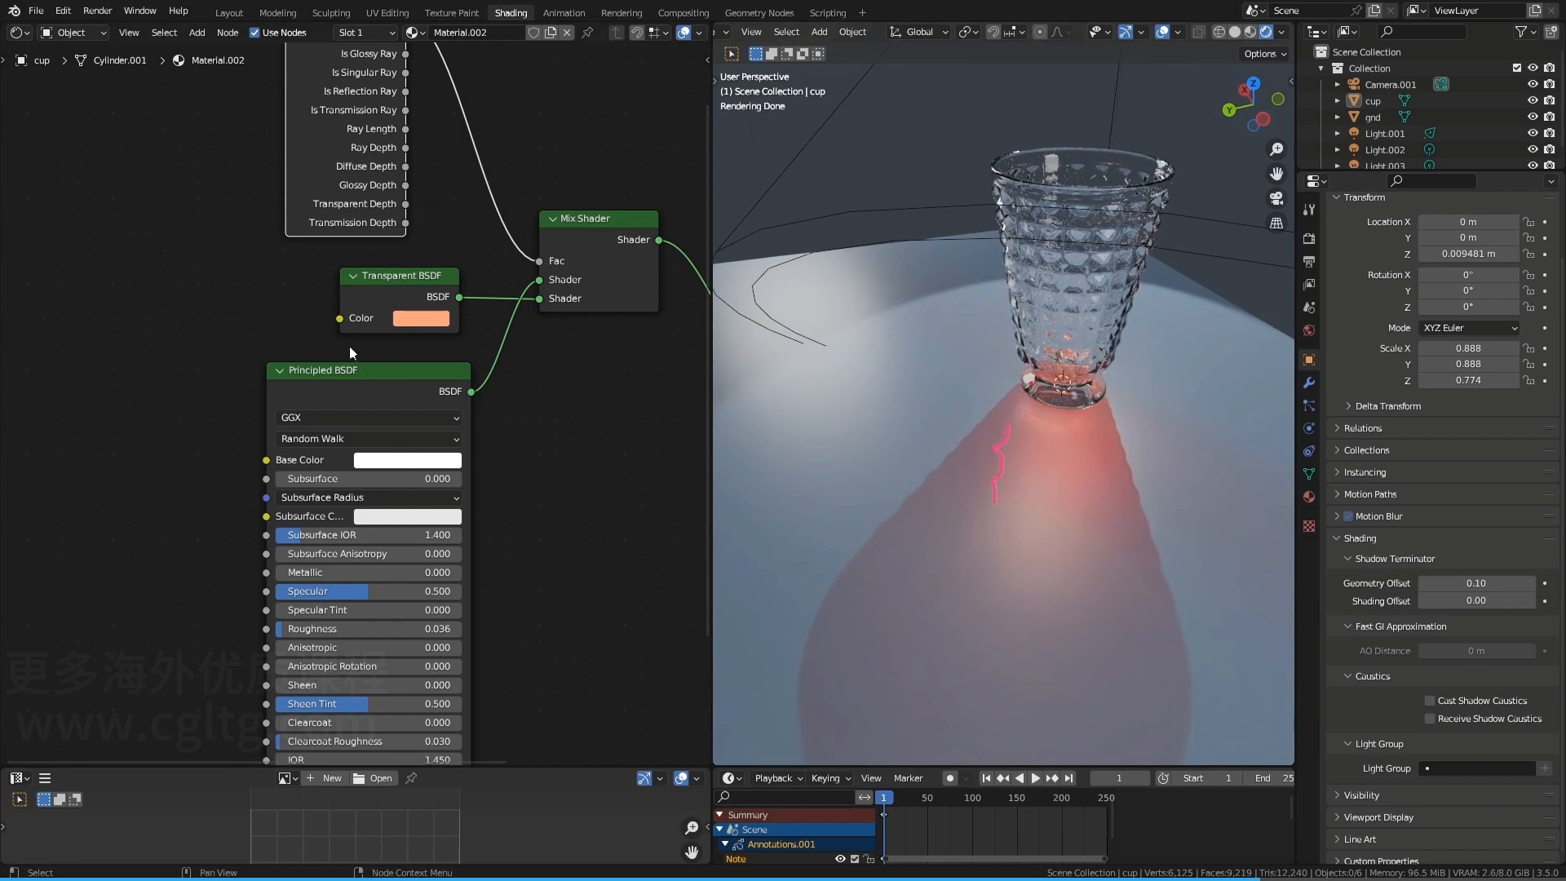
key("ctrl+z")
Return the Transparent BSDF's color to white, and undo a brief annotation stroke below the cup
left_click(421, 319)
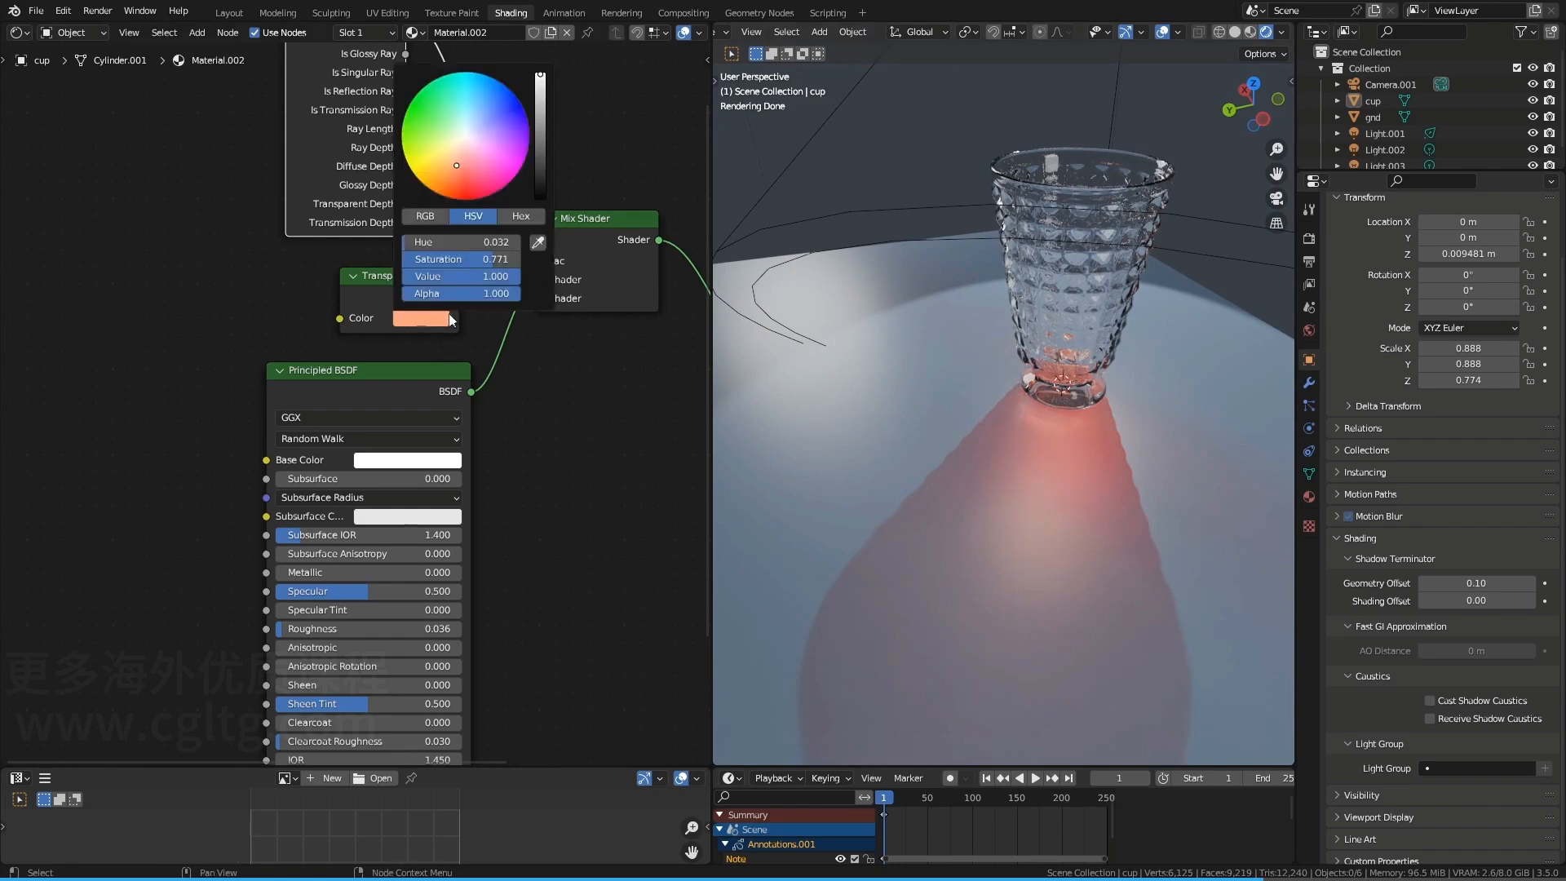
left_click_drag(494, 259, 435, 277)
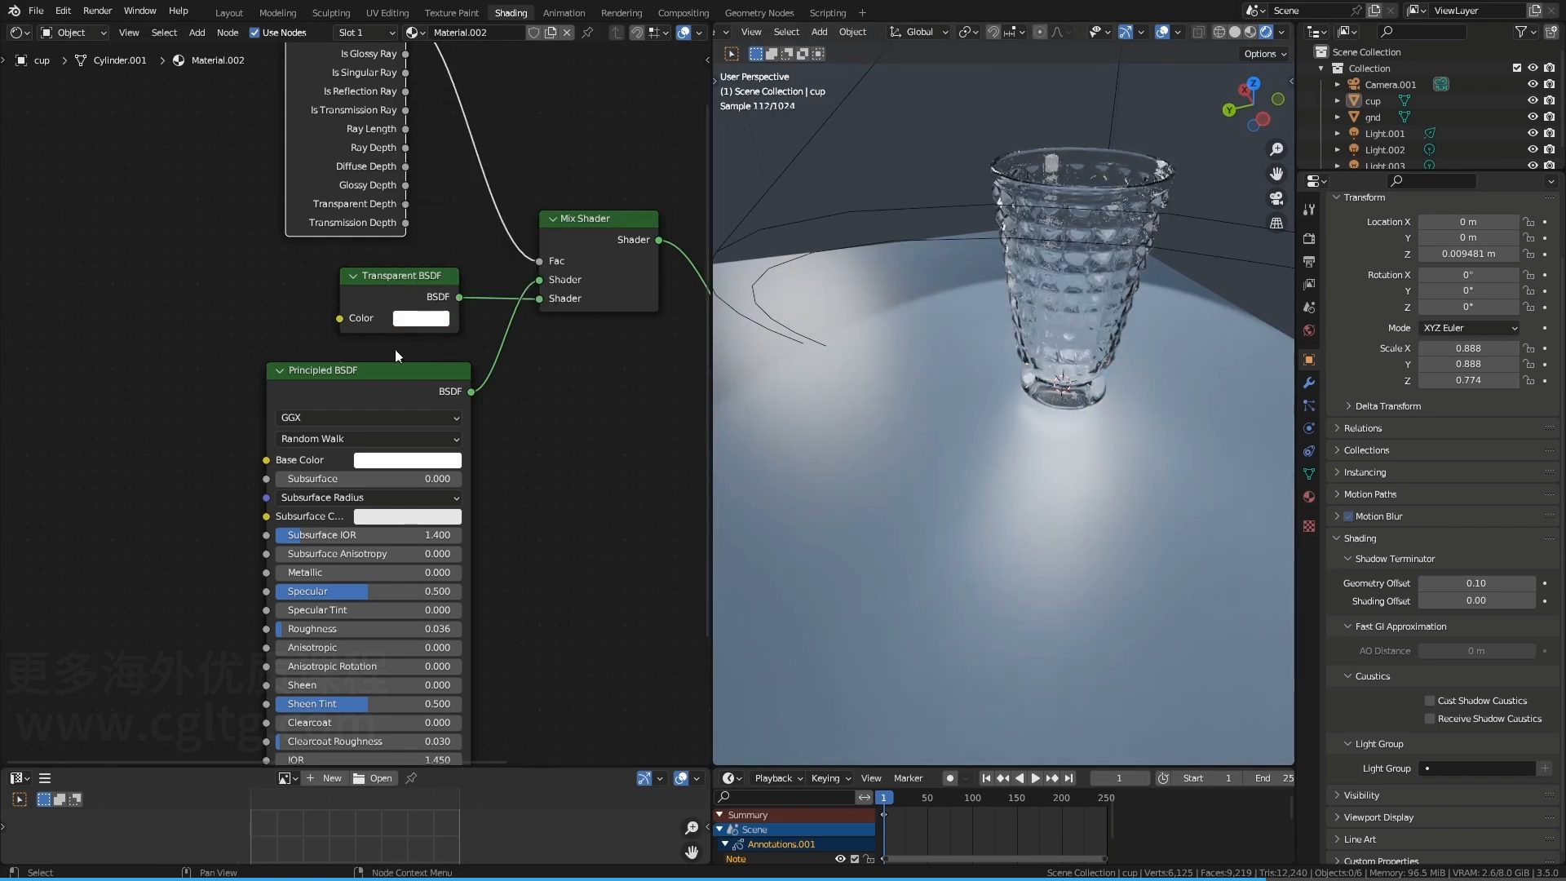
middle_click_drag(395, 349, 479, 364)
left_click_drag(983, 434, 976, 498)
key("ctrl+z")
Add a Voronoi Texture node beside the Principled BSDF and preview its Distance output on the cup
key("shift+a")
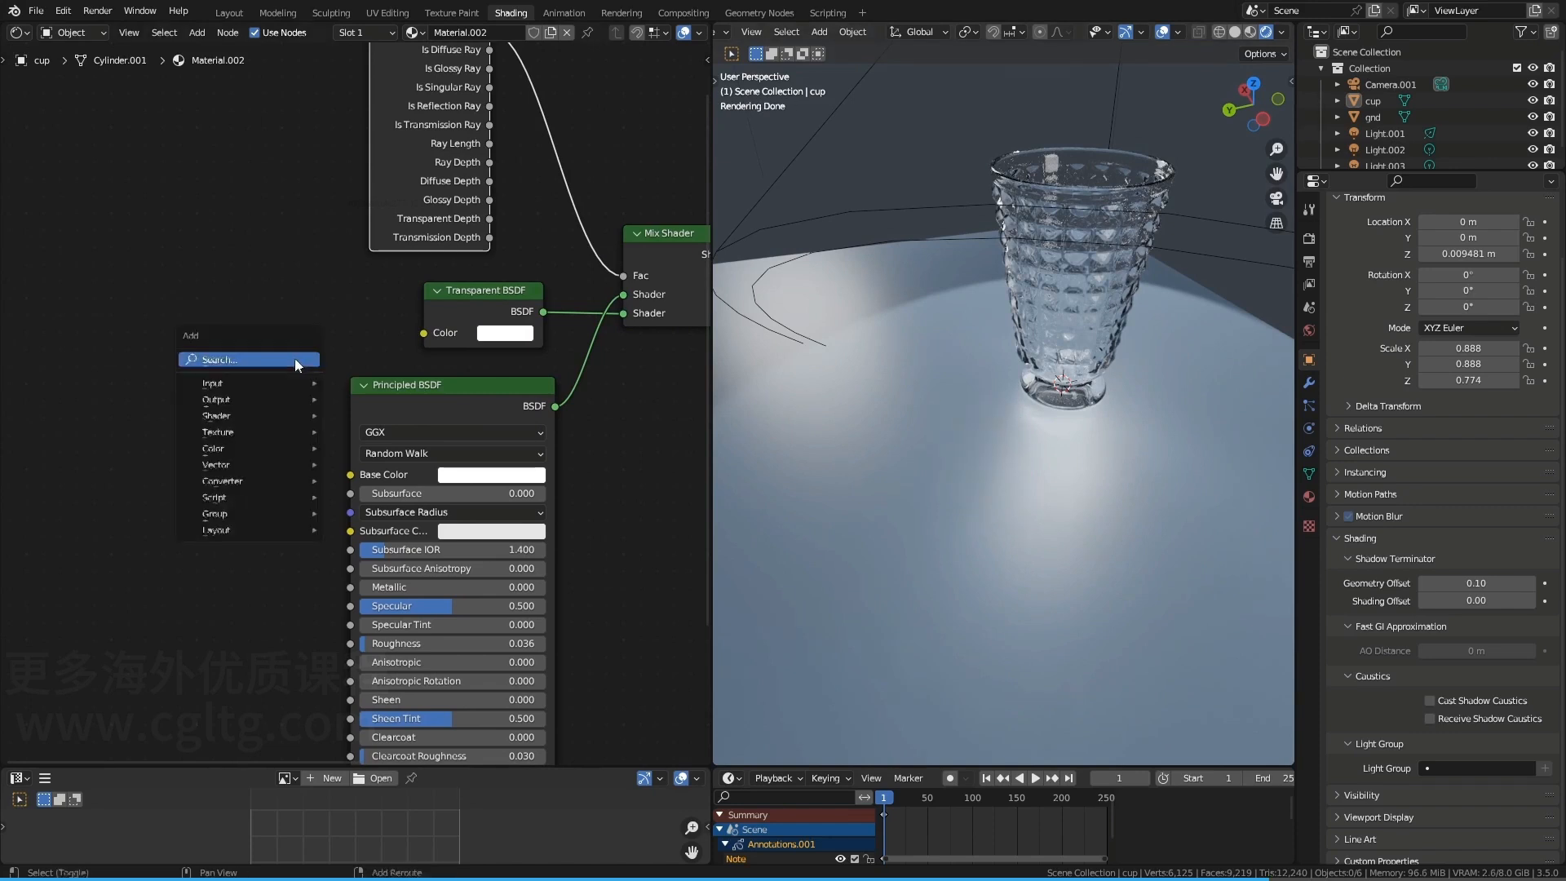
left_click(296, 359)
type("voro")
key("Return")
left_click(215, 333)
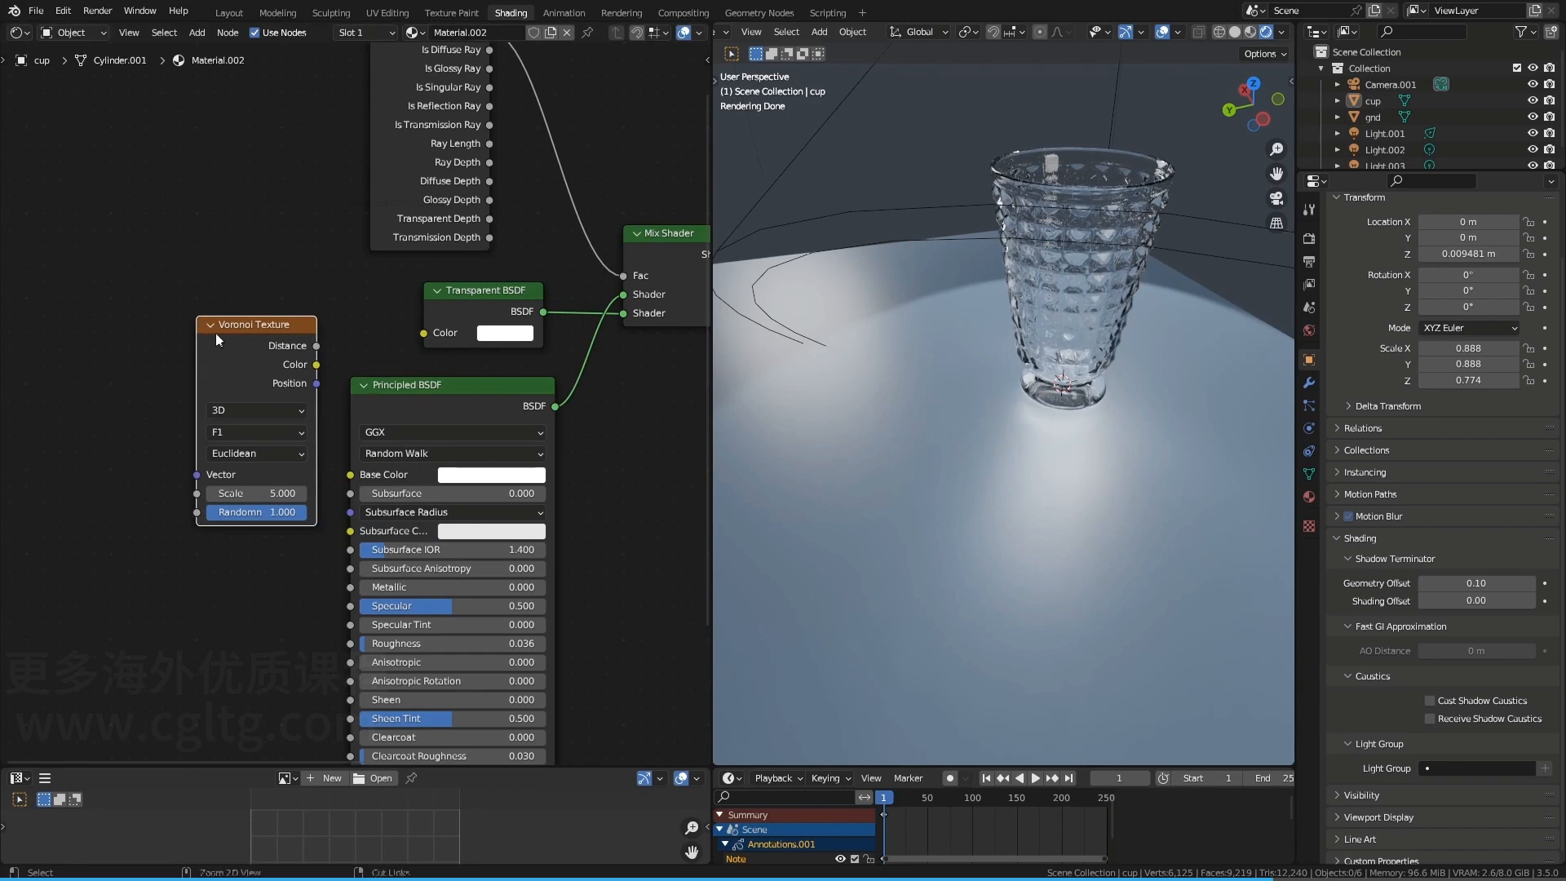
left_click(216, 332, "ctrl+shift")
middle_click_drag(1085, 348, 1070, 295)
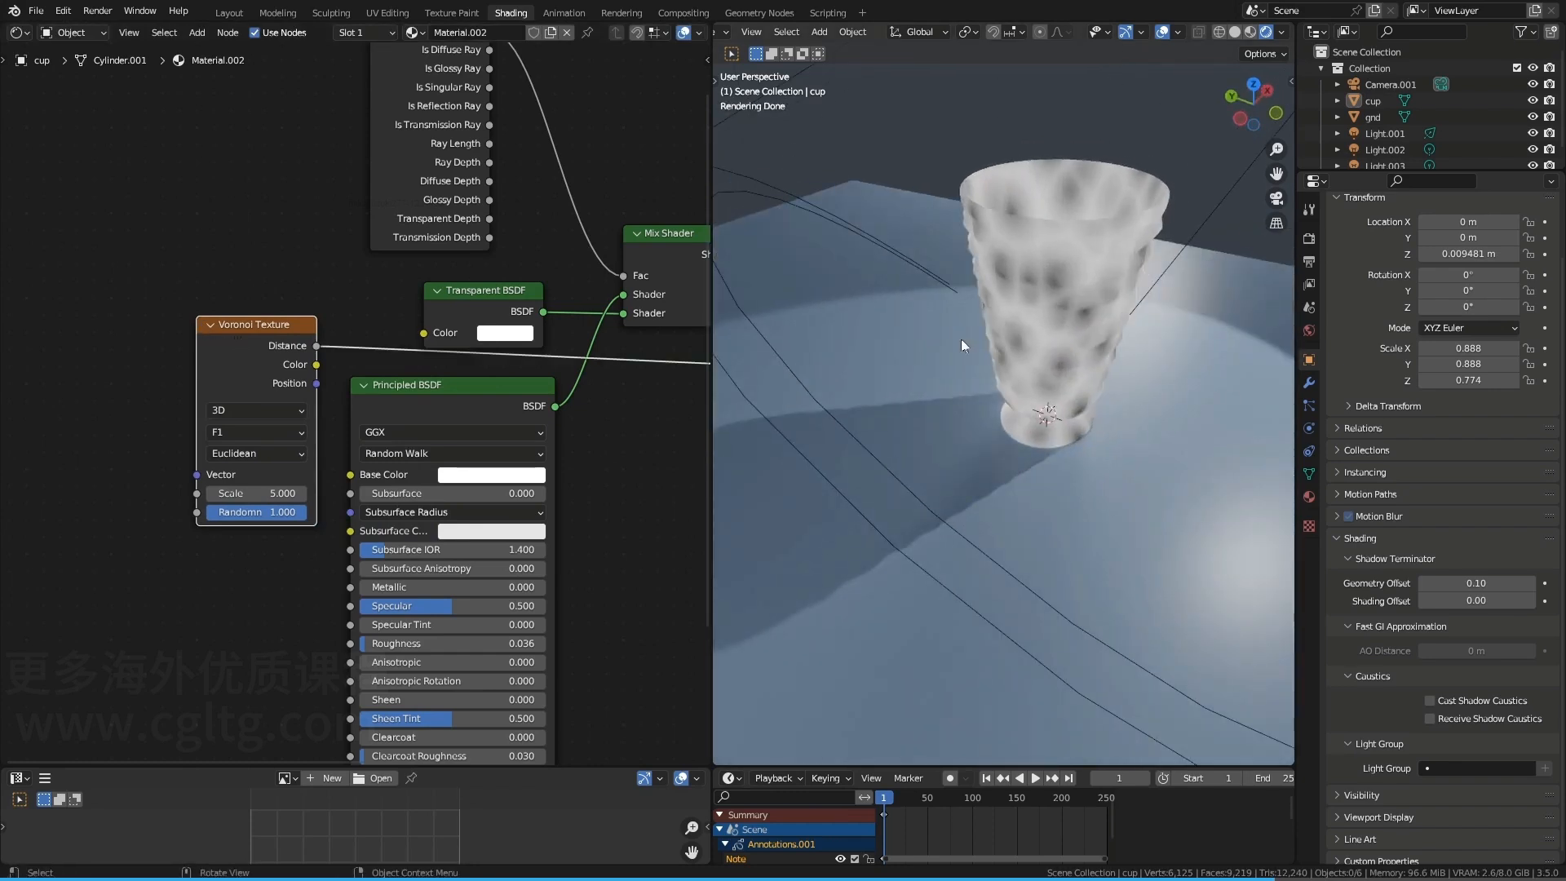
Set the Voronoi Texture's distance metric to Manhattan and inspect the pattern on the cup
scroll(445, 377, "up", 2)
left_click(382, 364)
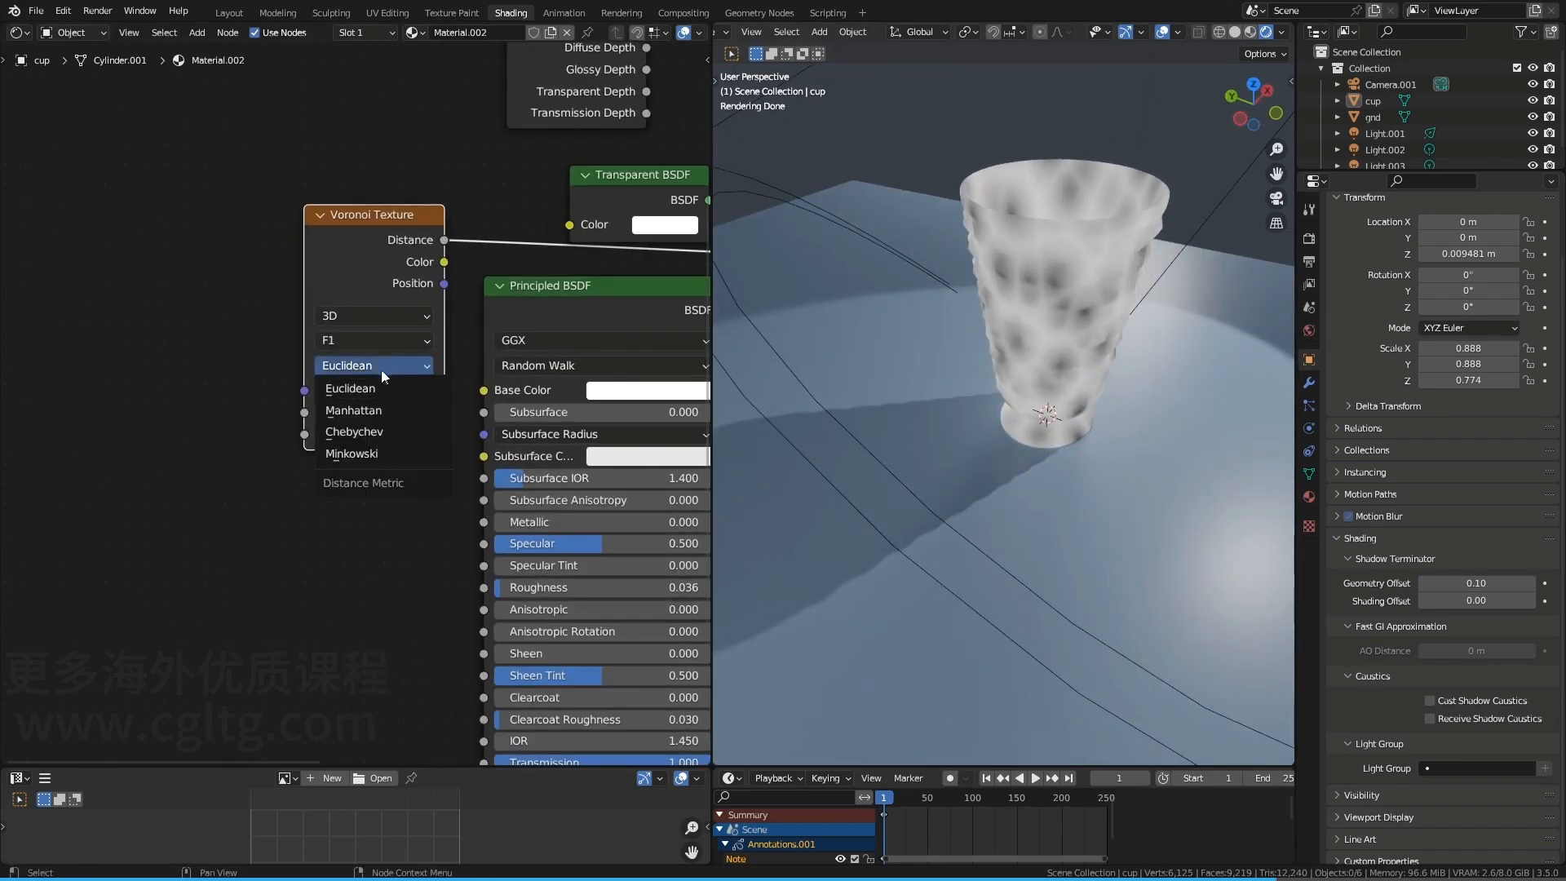
left_click(428, 411)
middle_click_drag(1010, 384, 973, 333)
Try the Chebychev distance metric on the Voronoi Texture, inspect the cup up close, and return the metric to Manhattan
left_click(384, 366)
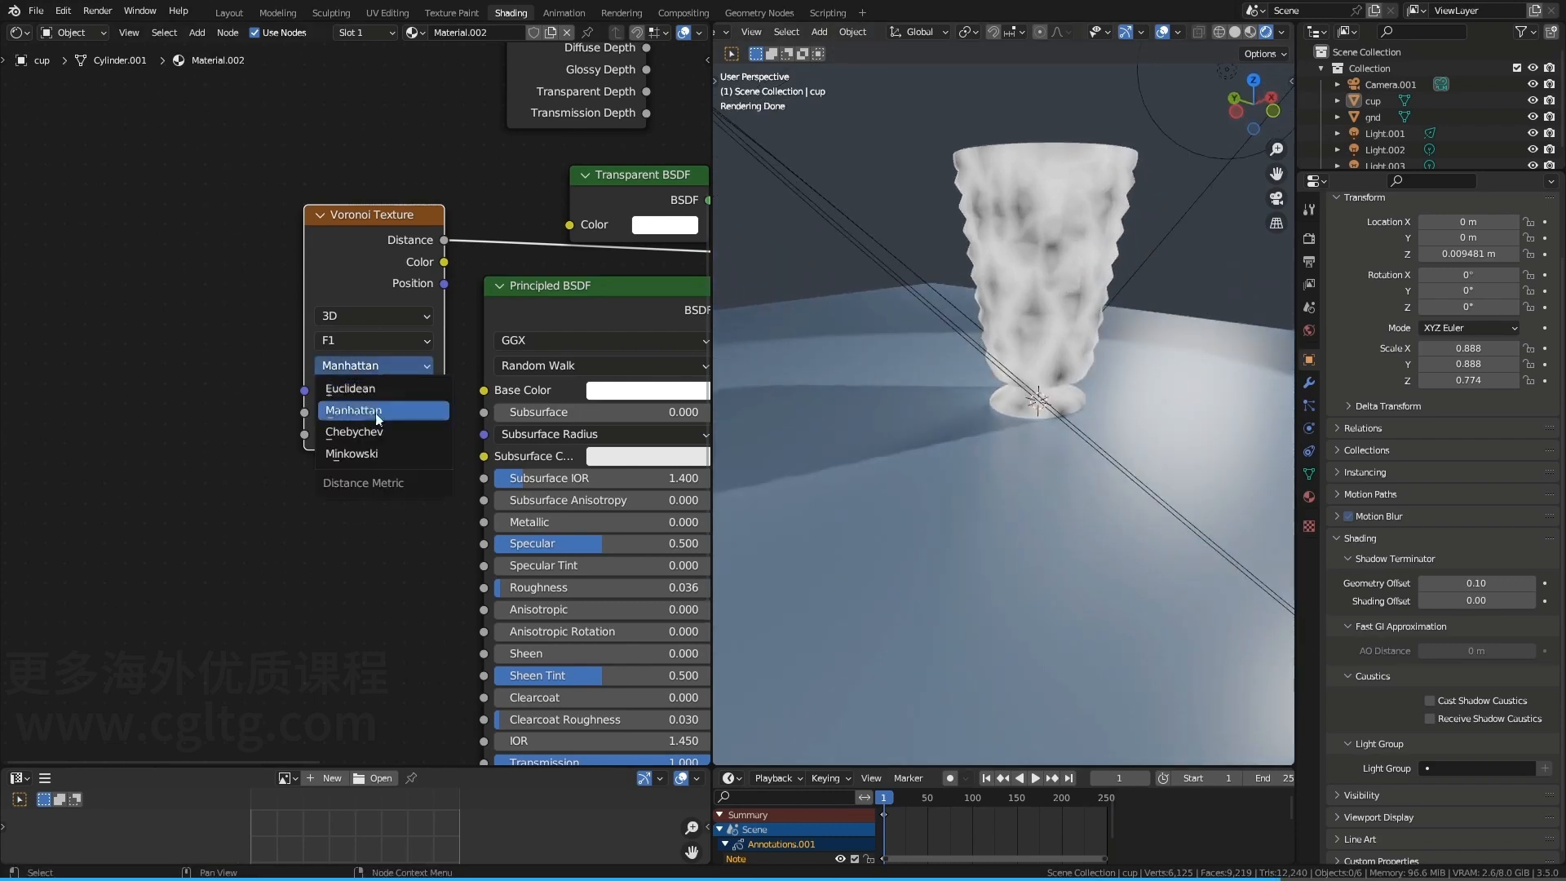
left_click(359, 432)
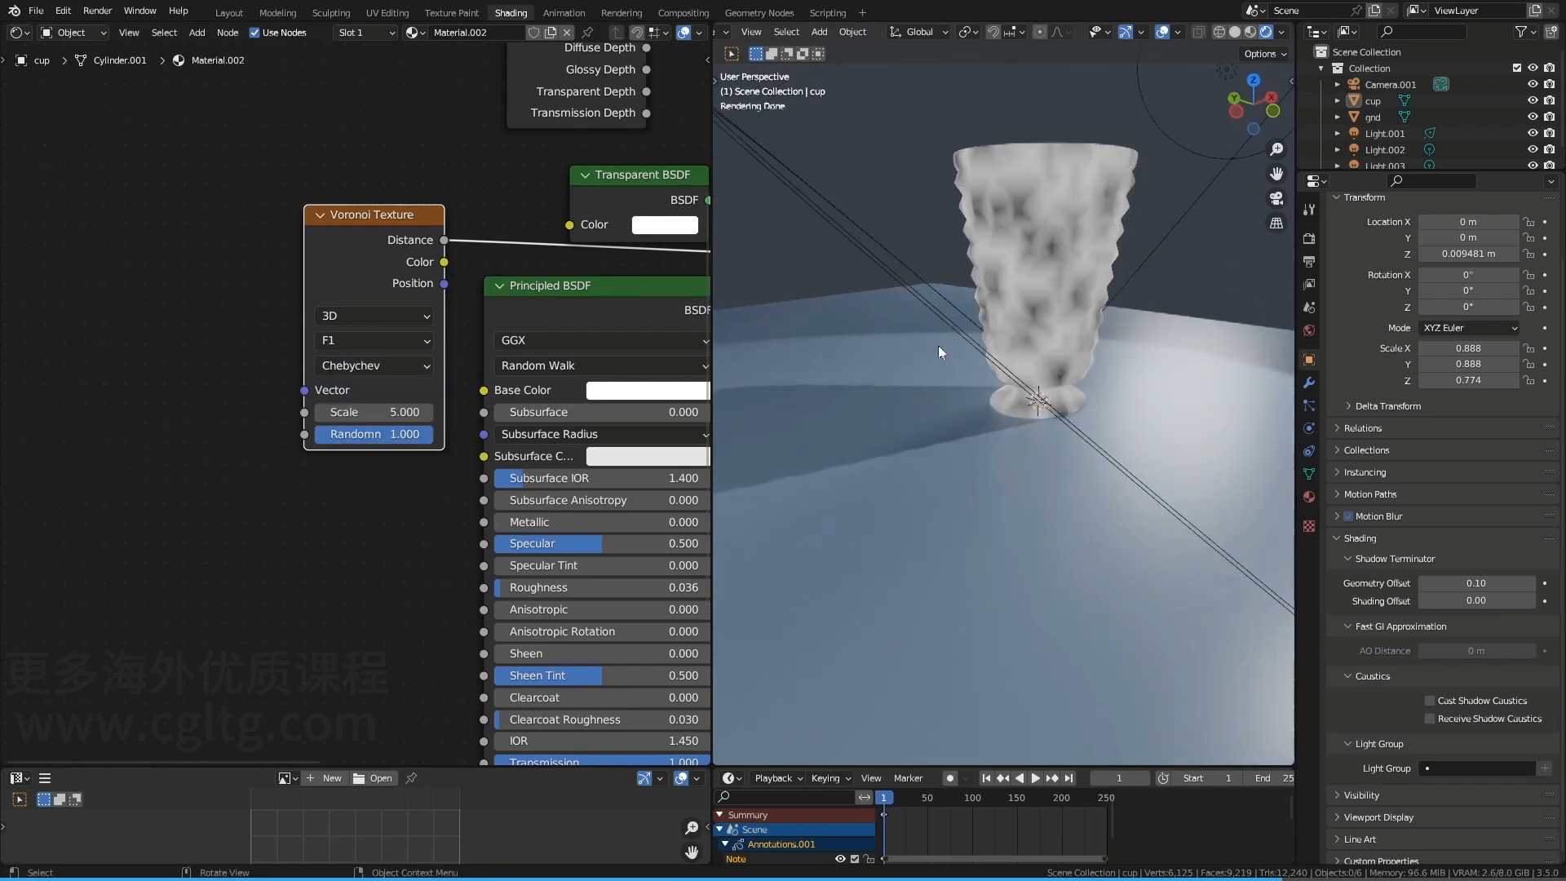
scroll(938, 345, "up", 3)
middle_click_drag(952, 394, 900, 503, "shift")
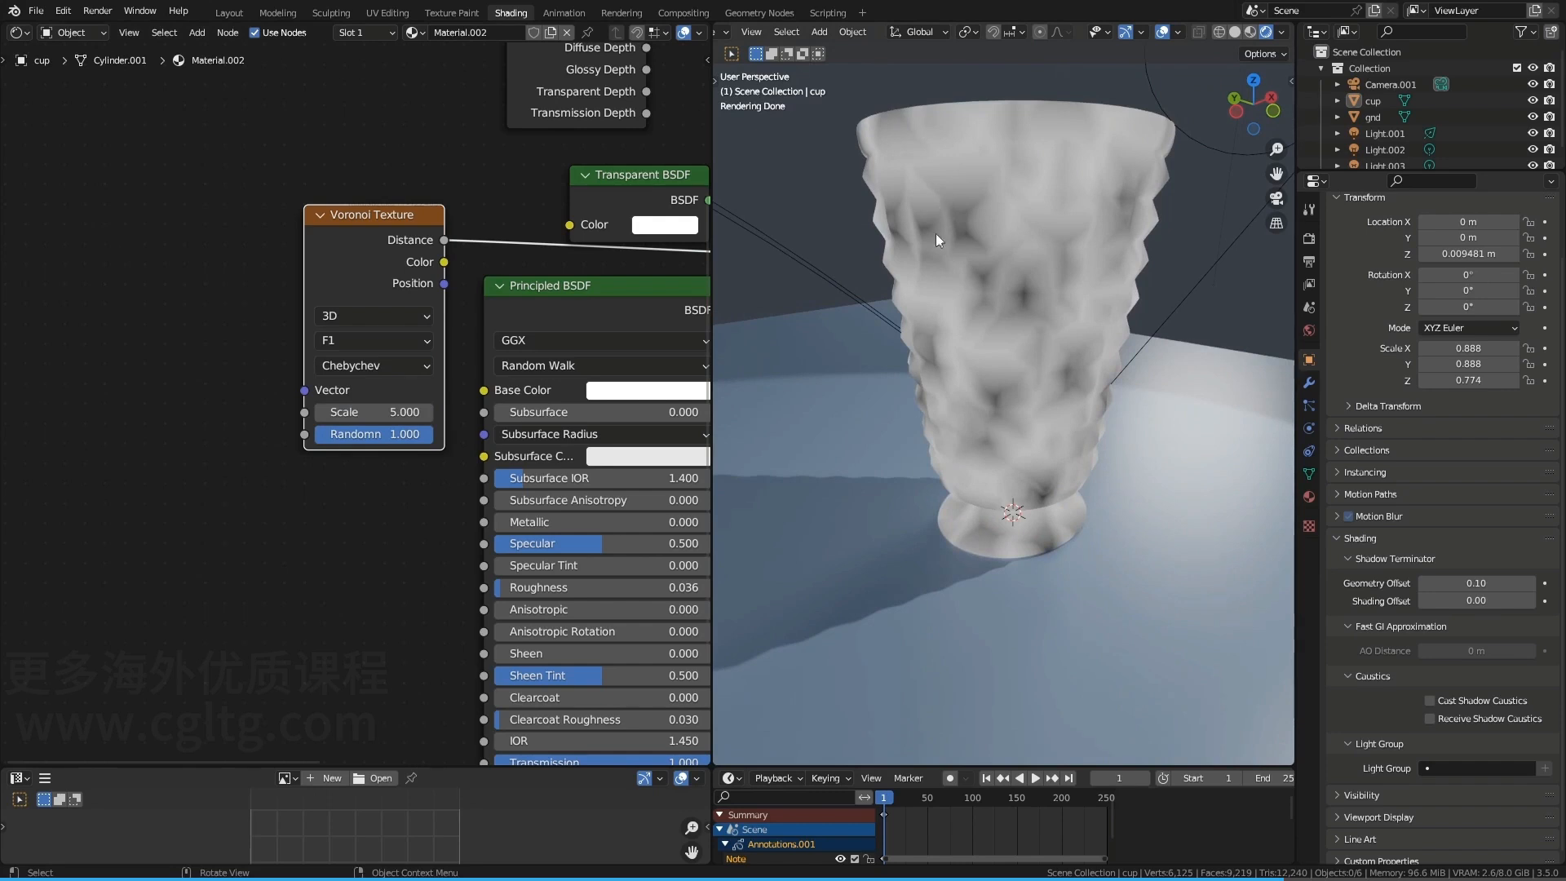
left_click(385, 363)
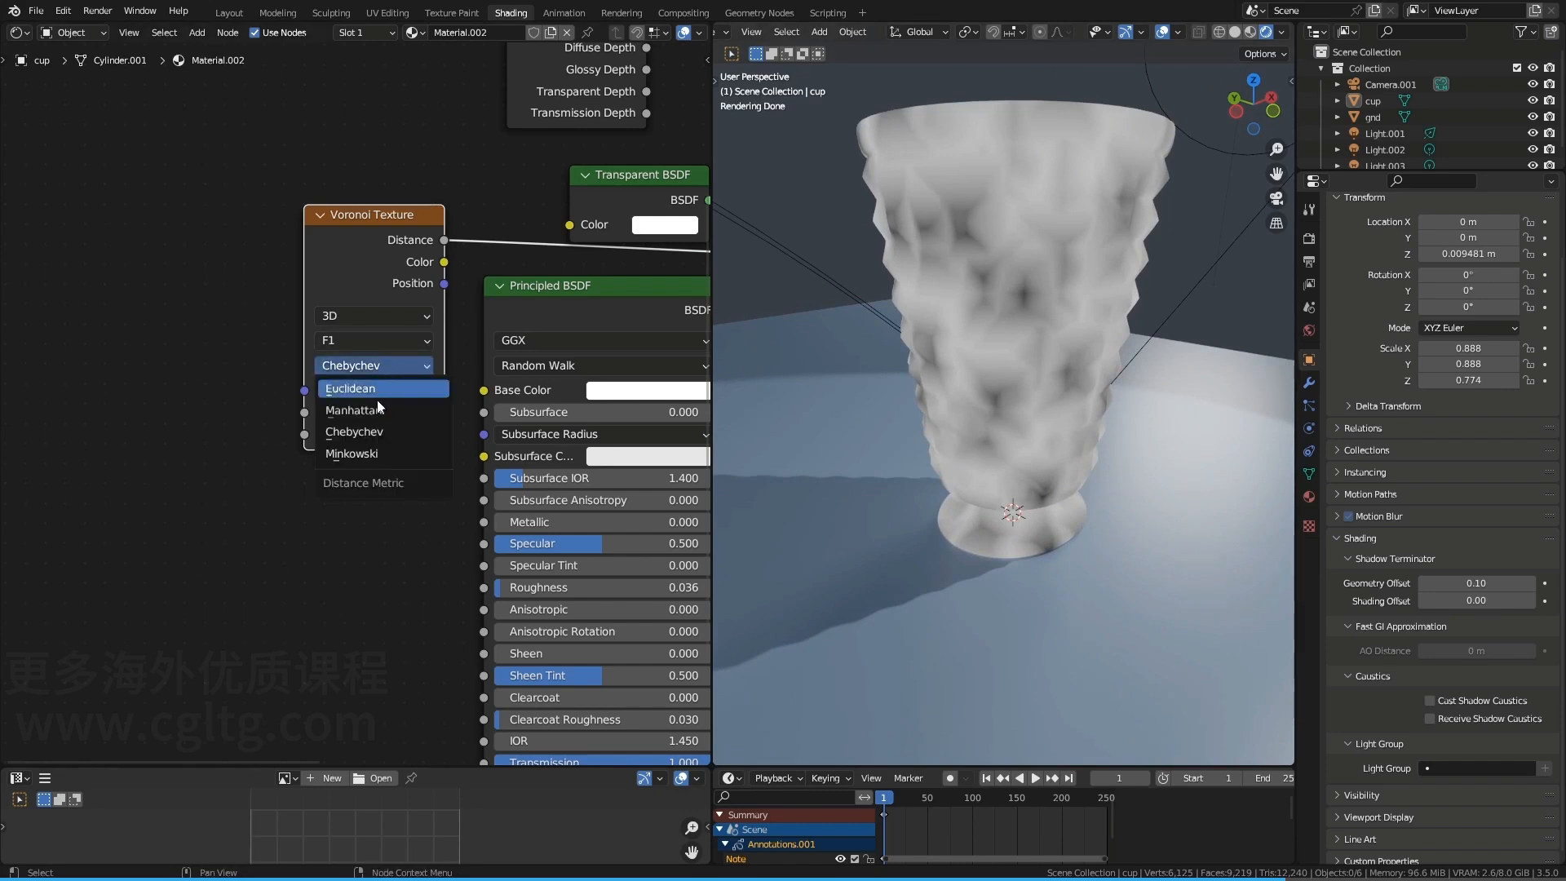
left_click(378, 411)
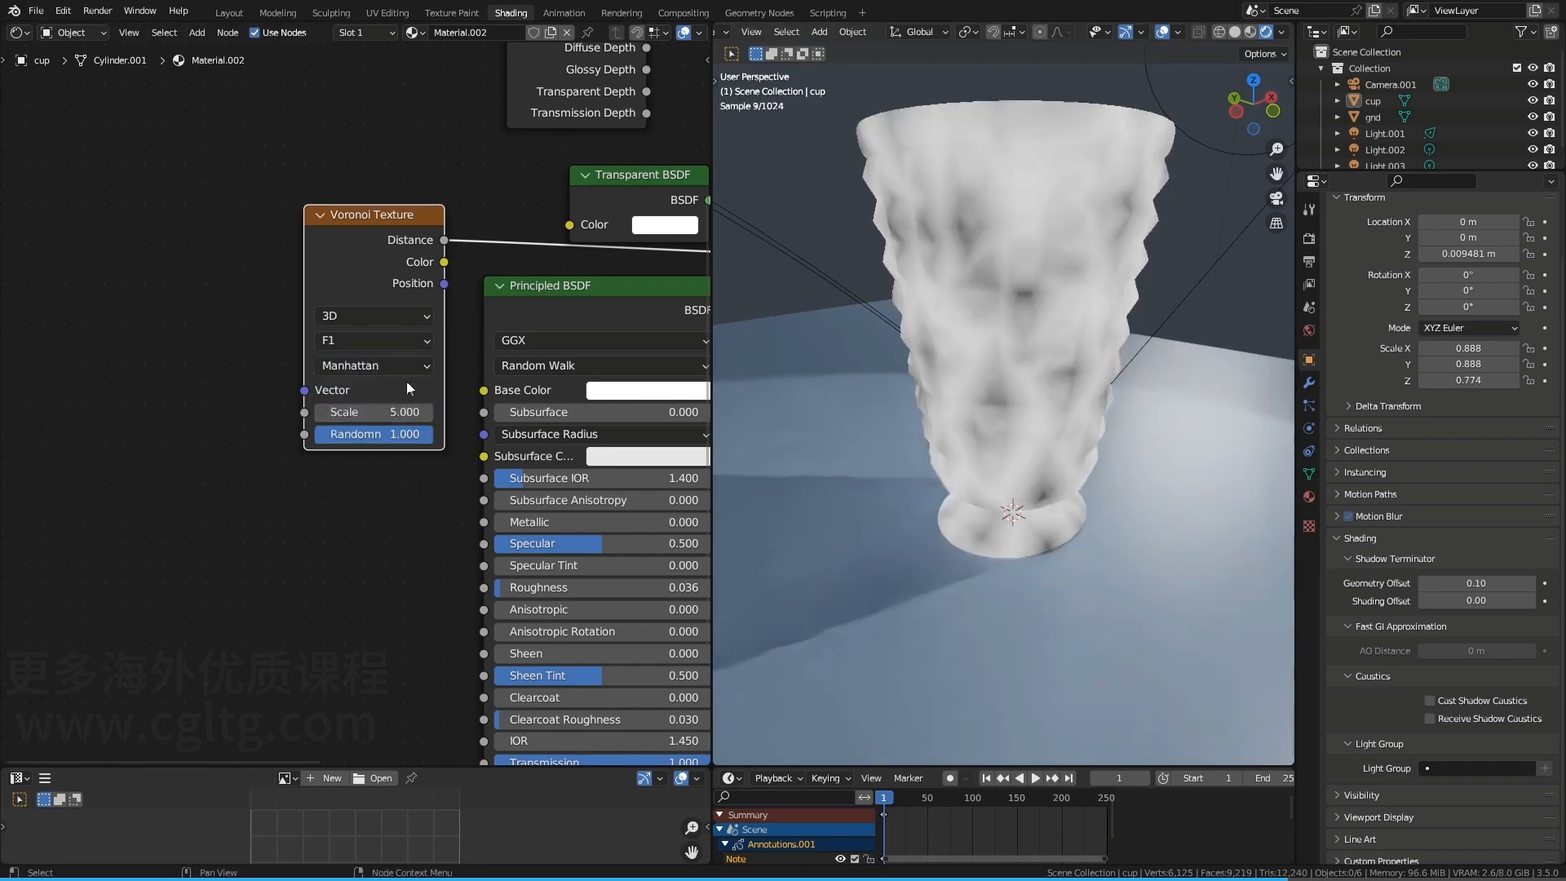
Connect the Voronoi Texture's Distance output to the Transparent BSDF's Color and show the Mix Shader result on the cup
scroll(409, 286, "down", 1)
left_click_drag(409, 272, 538, 250)
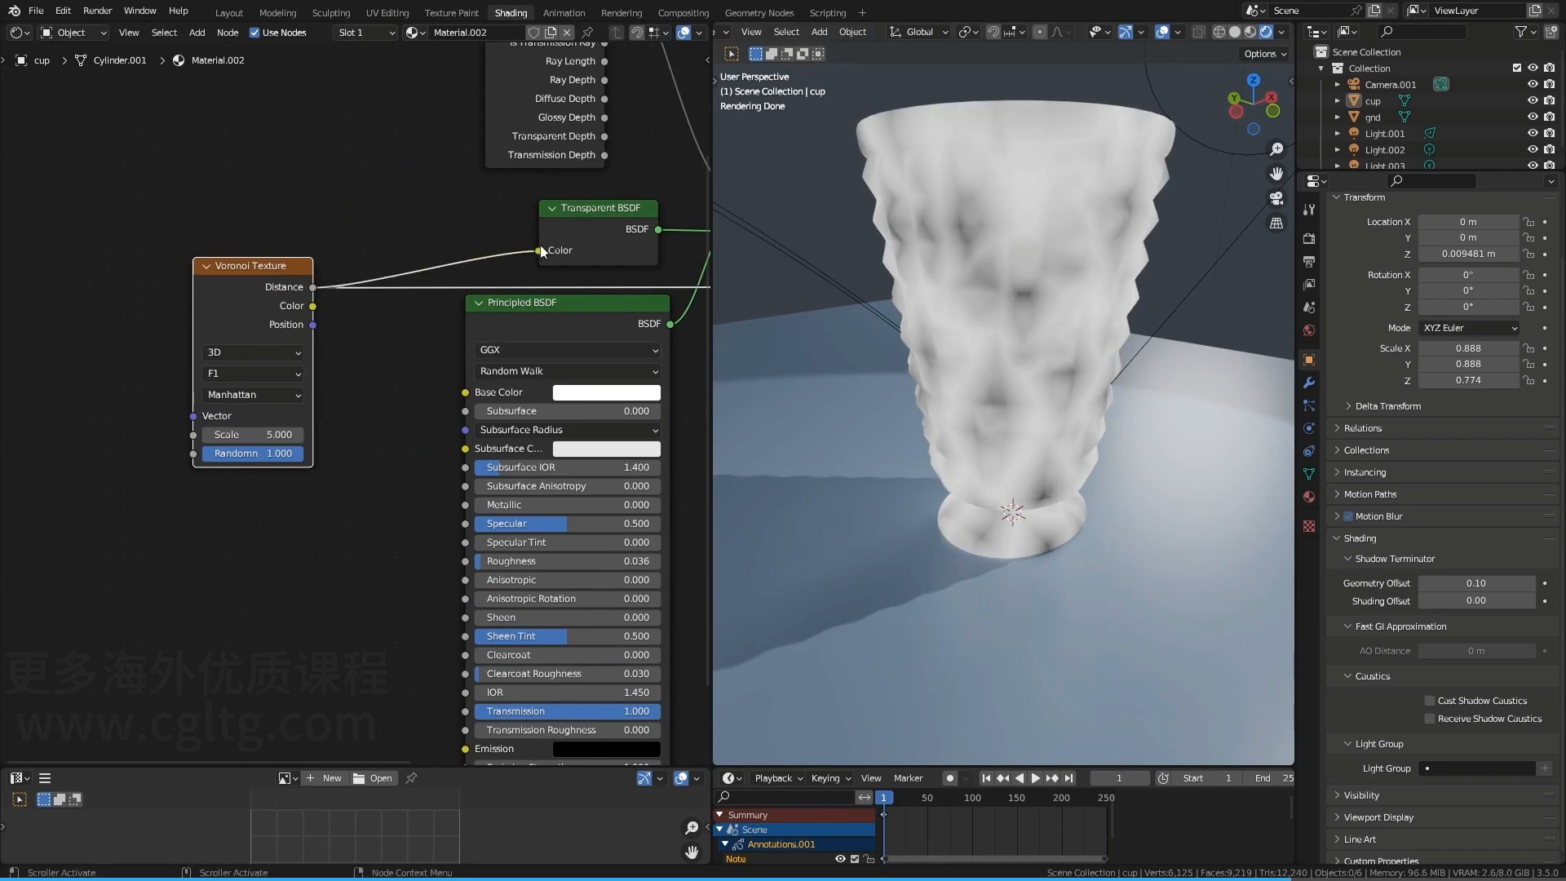
scroll(540, 245, "down", 1)
middle_click_drag(540, 245, 449, 265)
left_click(591, 217, "ctrl+shift")
middle_click_drag(942, 352, 912, 427)
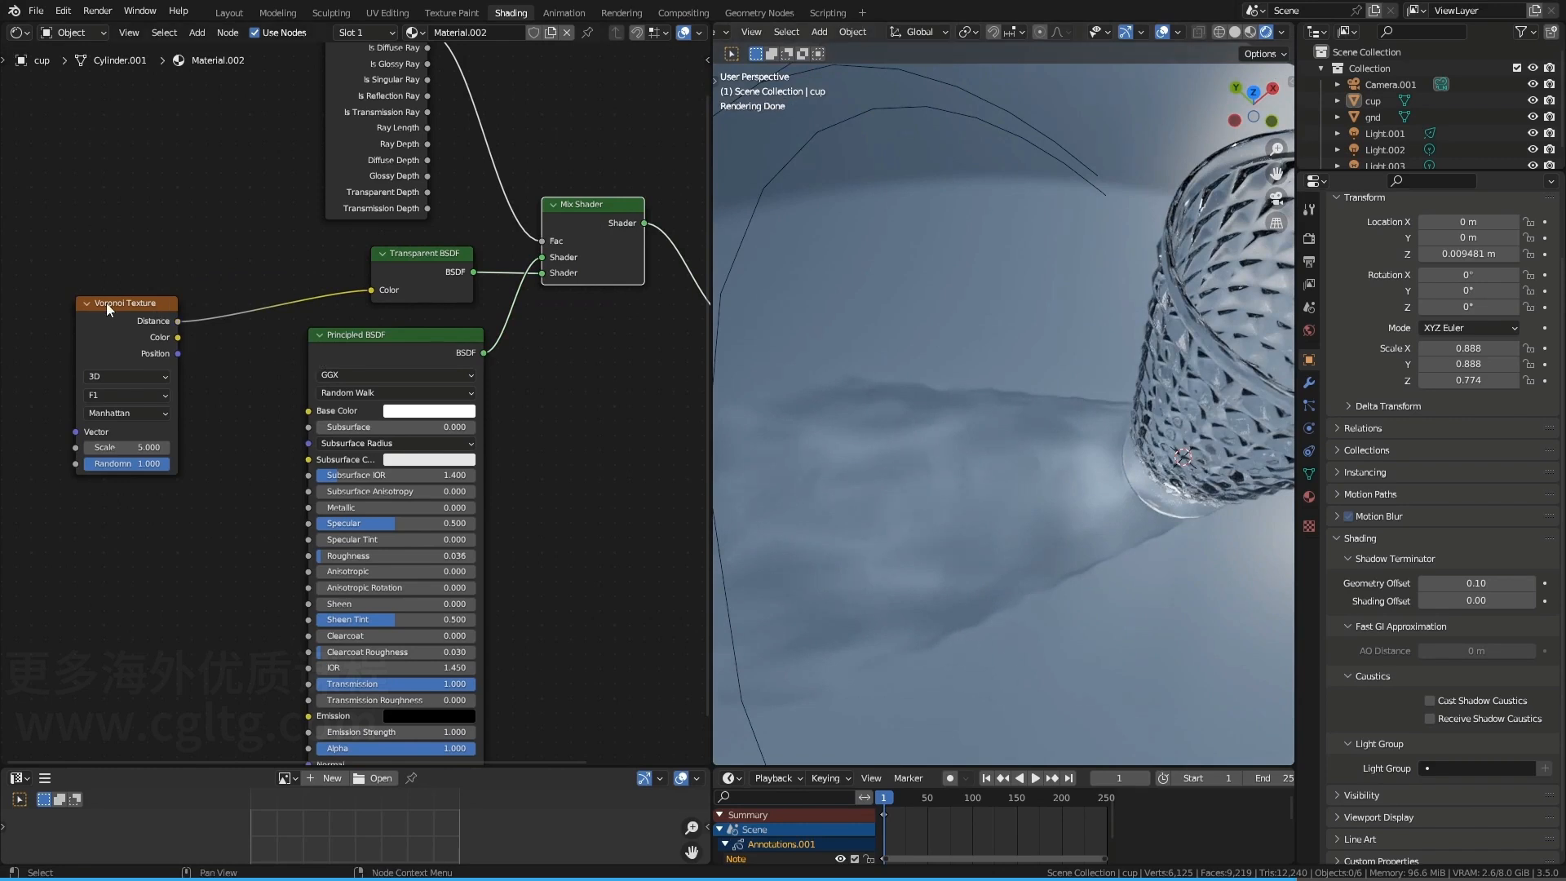
middle_click_drag(854, 428, 927, 379)
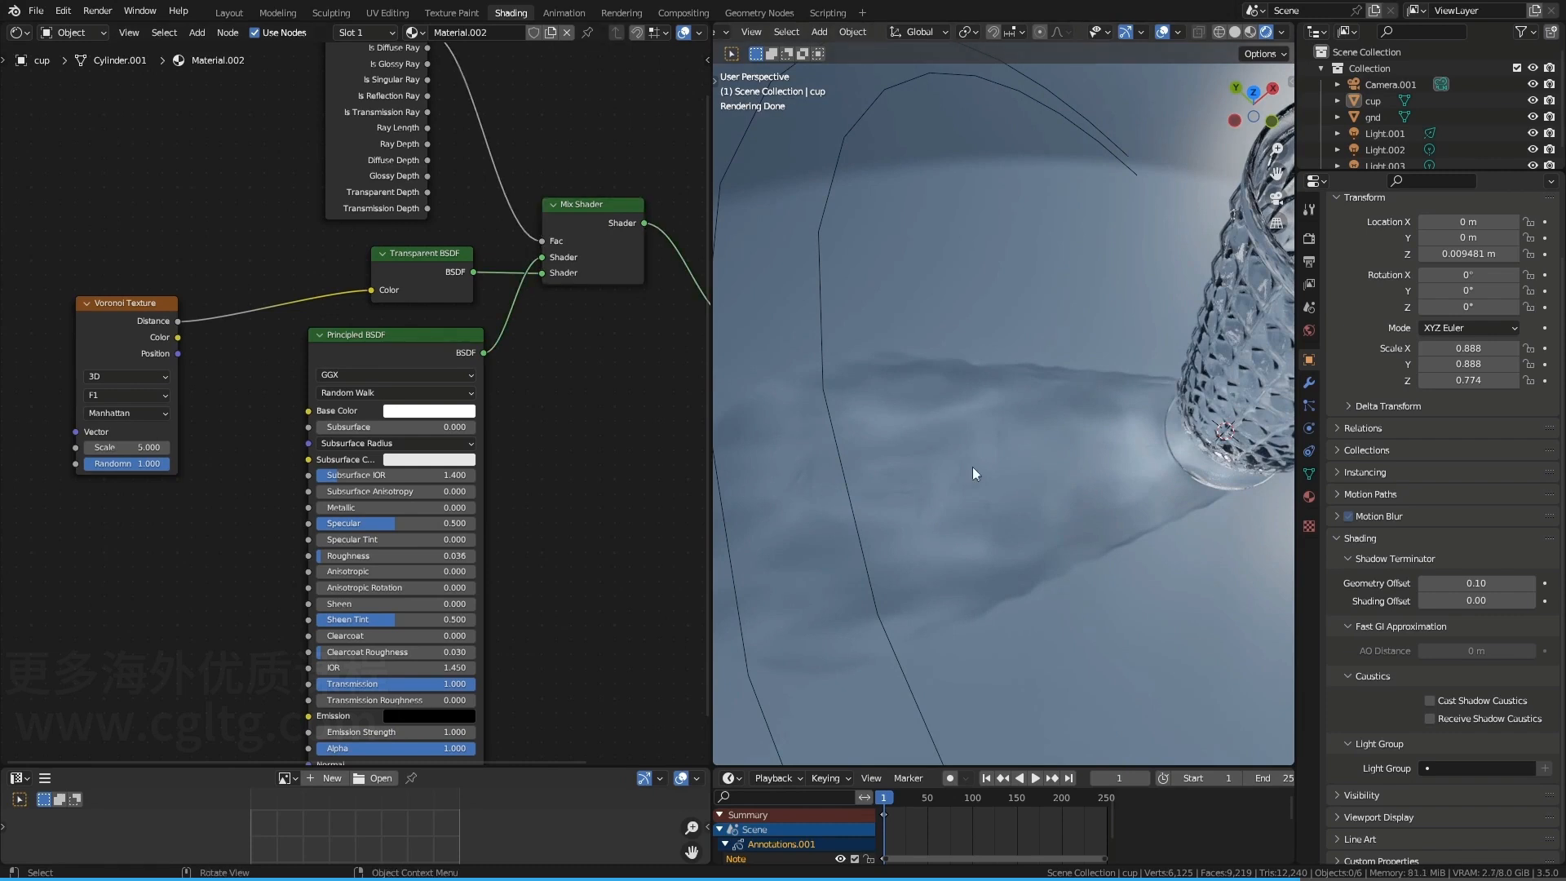
Sketch three temporary vertical annotation strokes over the side of the cup and erase them
scroll(965, 490, "down", 3)
middle_click_drag(964, 491, 1044, 438)
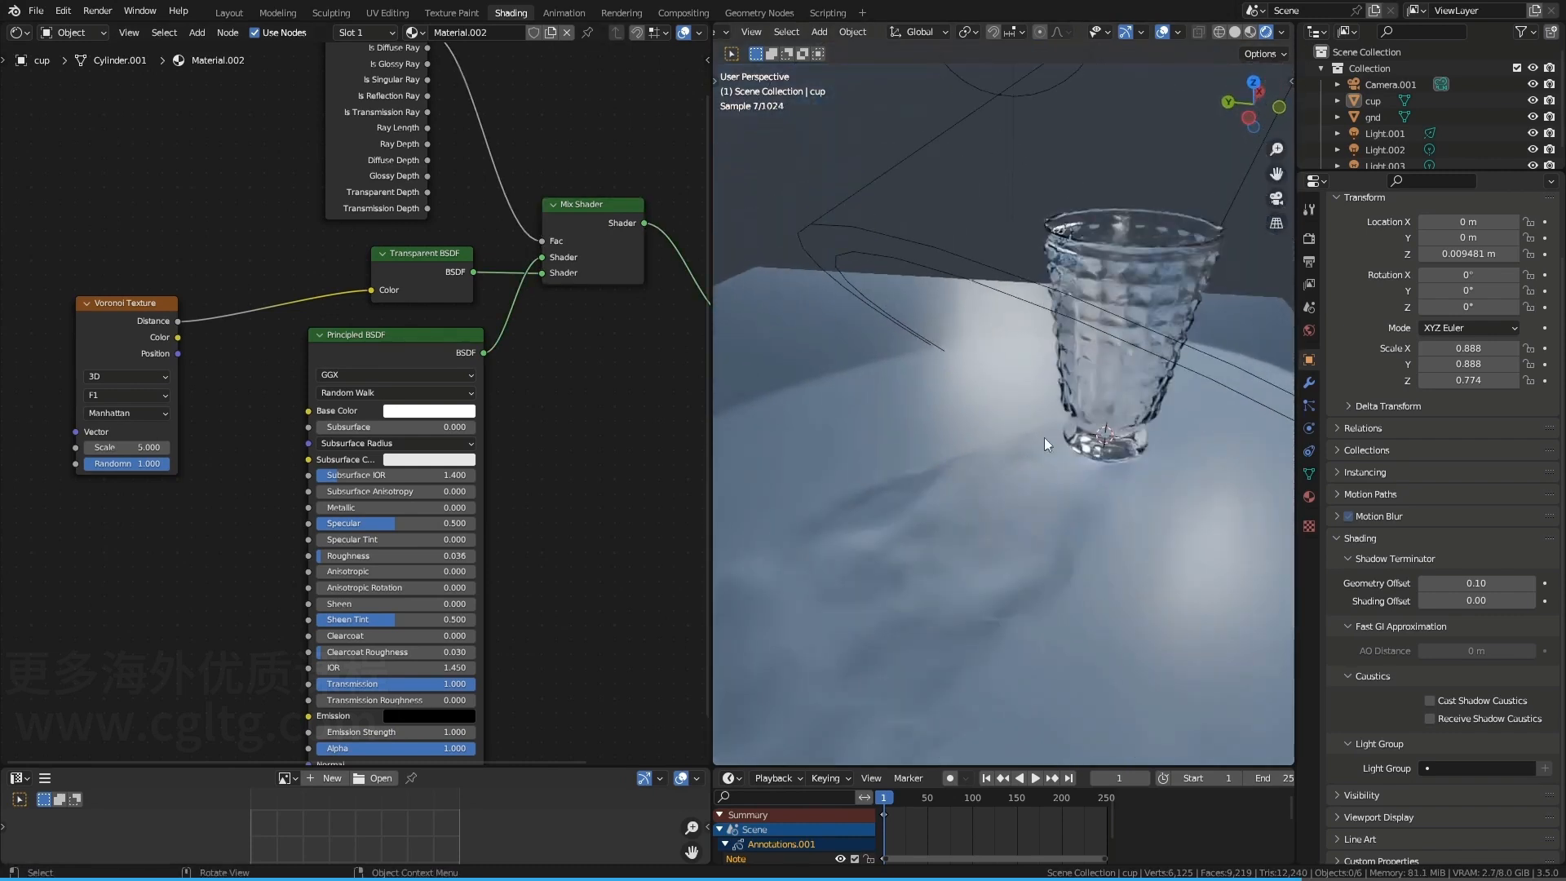
left_click_drag(1077, 267, 1078, 335)
left_click_drag(1098, 277, 1098, 344)
left_click_drag(1128, 282, 1122, 339)
mouse_move(1071, 300)
right_mouse_down()
mouse_move(1122, 312)
mouse_move(1036, 375)
right_mouse_up()
Reduce the Voronoi Texture's randomness to 0.092 while viewing the cup's shadow
middle_click_drag(1036, 376, 918, 498)
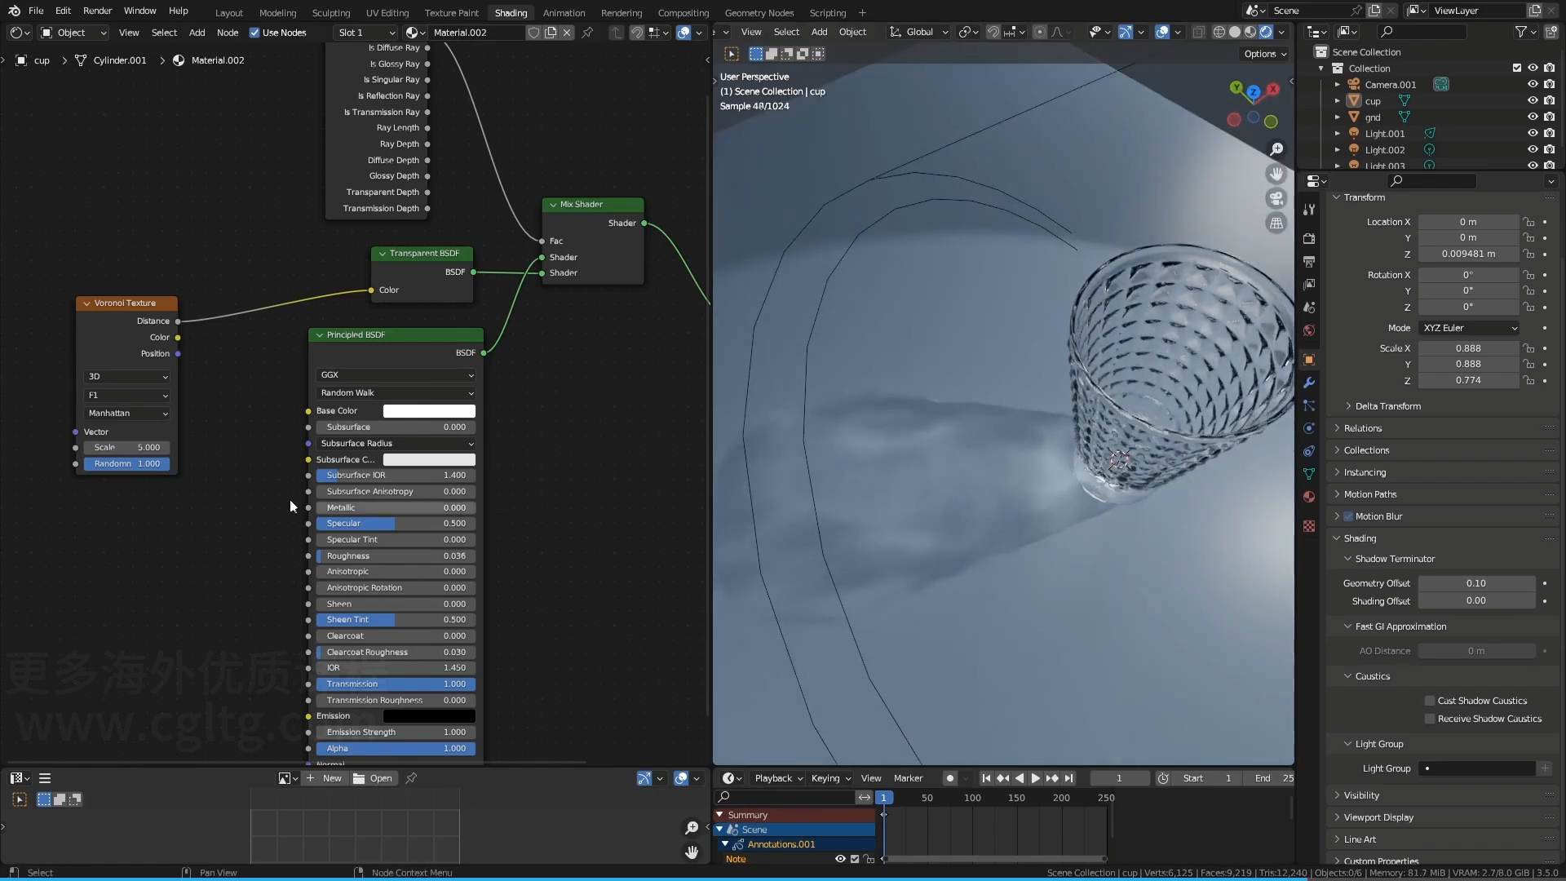
scroll(291, 500, "up", 2)
left_click_drag(343, 468, 277, 468)
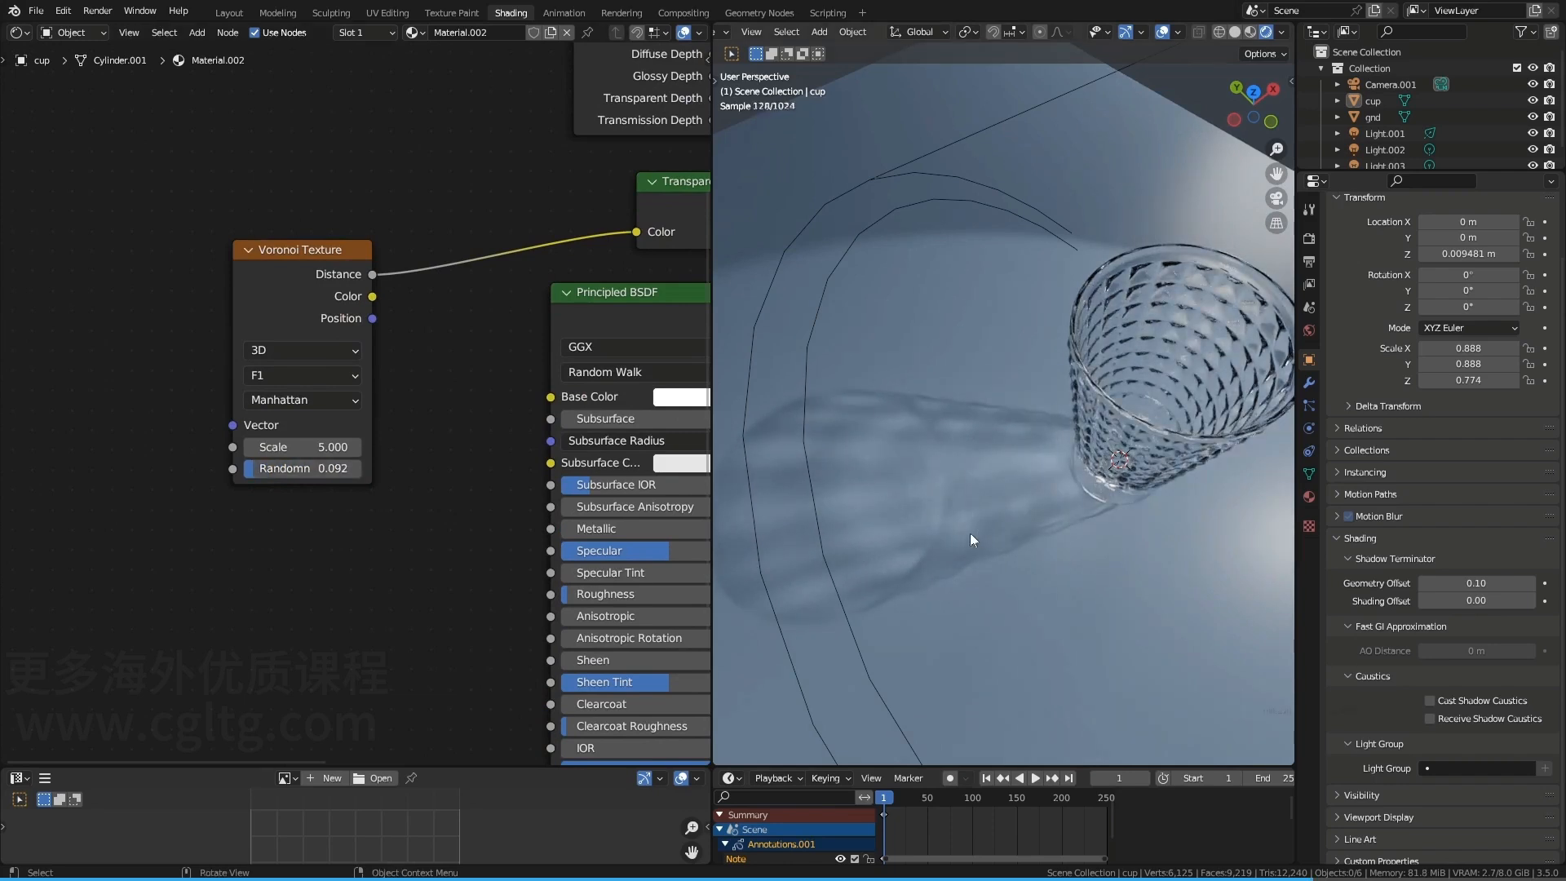
Make room beside the Voronoi Texture and insert a ColorRamp between it and the Transparent BSDF
left_click_drag(296, 285, 133, 270)
key("shift+a")
left_click(423, 248)
type("c")
left_click(466, 285)
left_click(333, 237)
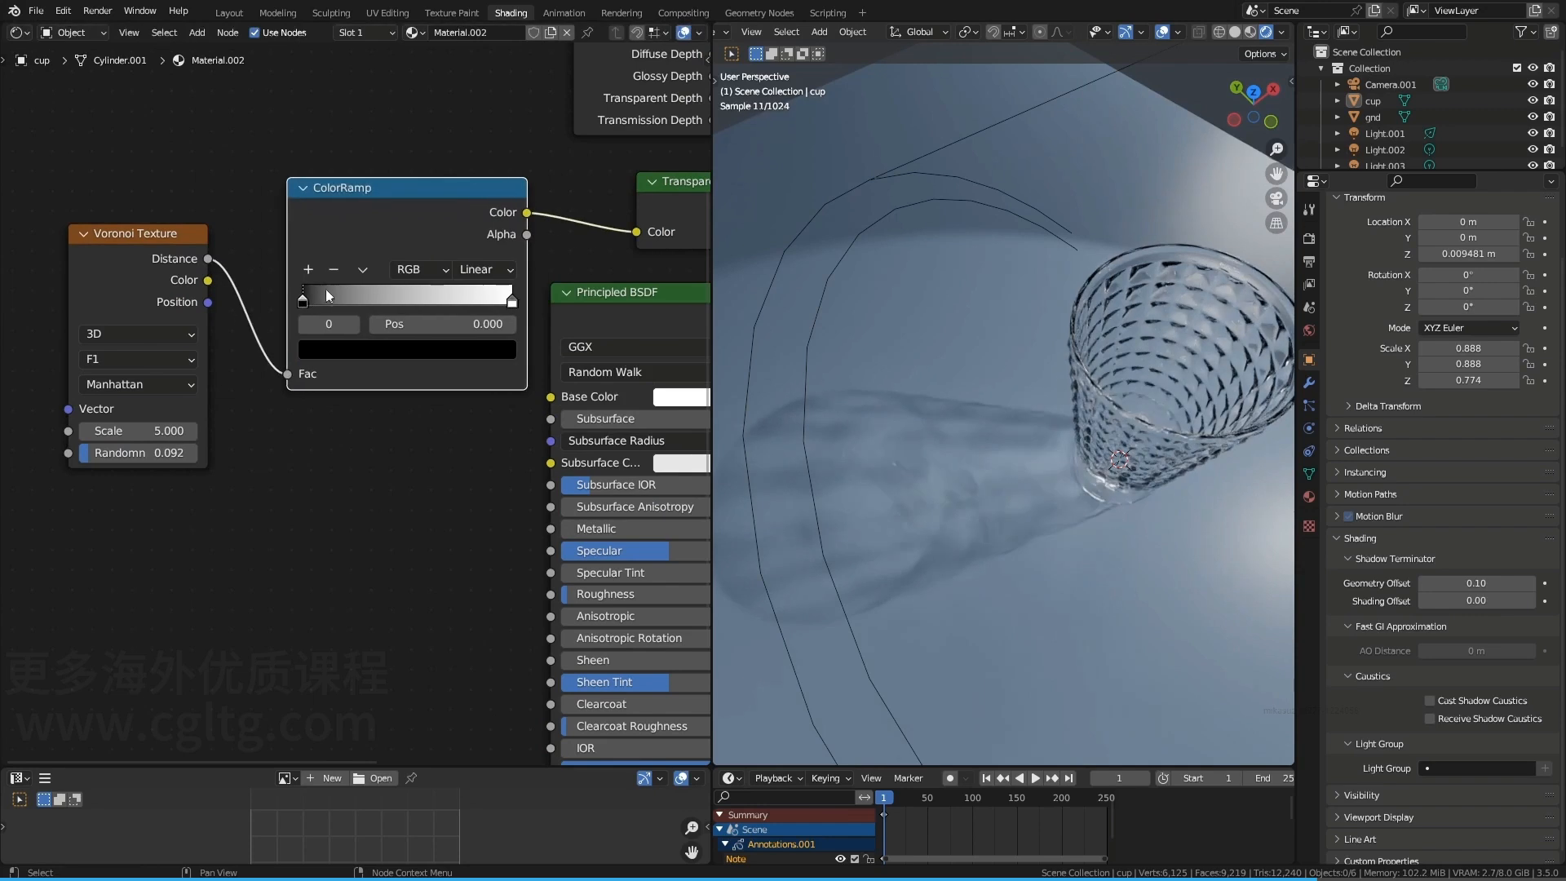
Reverse the ColorRamp so it runs from white to black, and place the white stop at position 0.568
mouse_move(309, 302)
left_mouse_down()
mouse_move(457, 302)
mouse_move(302, 302)
left_mouse_up()
mouse_move(512, 302)
left_mouse_down()
mouse_move(307, 302)
mouse_move(507, 303)
left_mouse_up()
left_click_drag(394, 301, 439, 303)
middle_click_drag(942, 454, 886, 418)
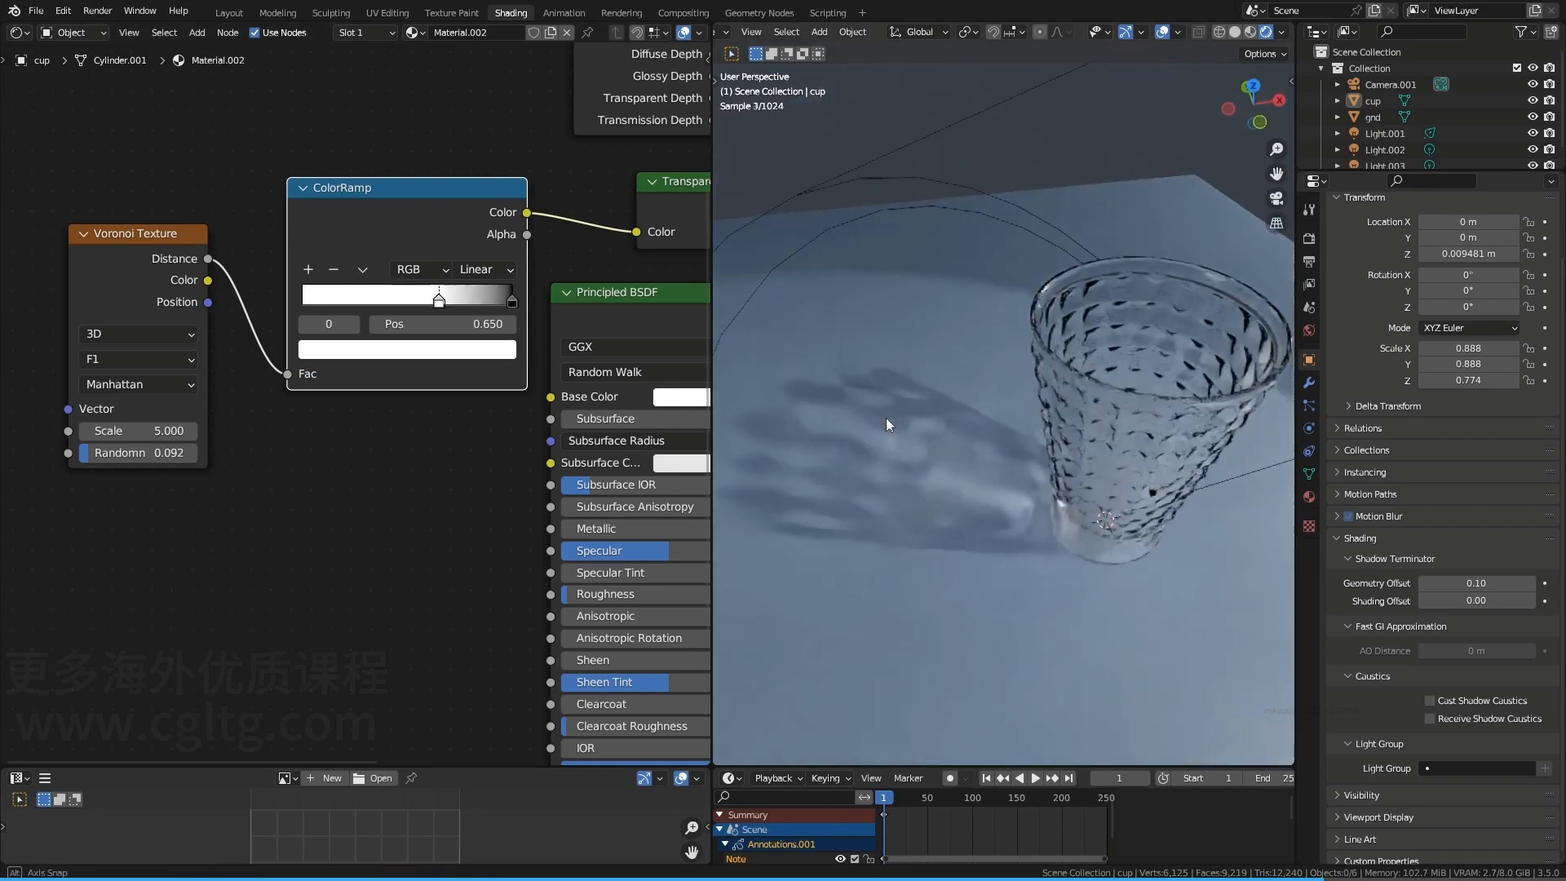
left_click_drag(439, 303, 422, 301)
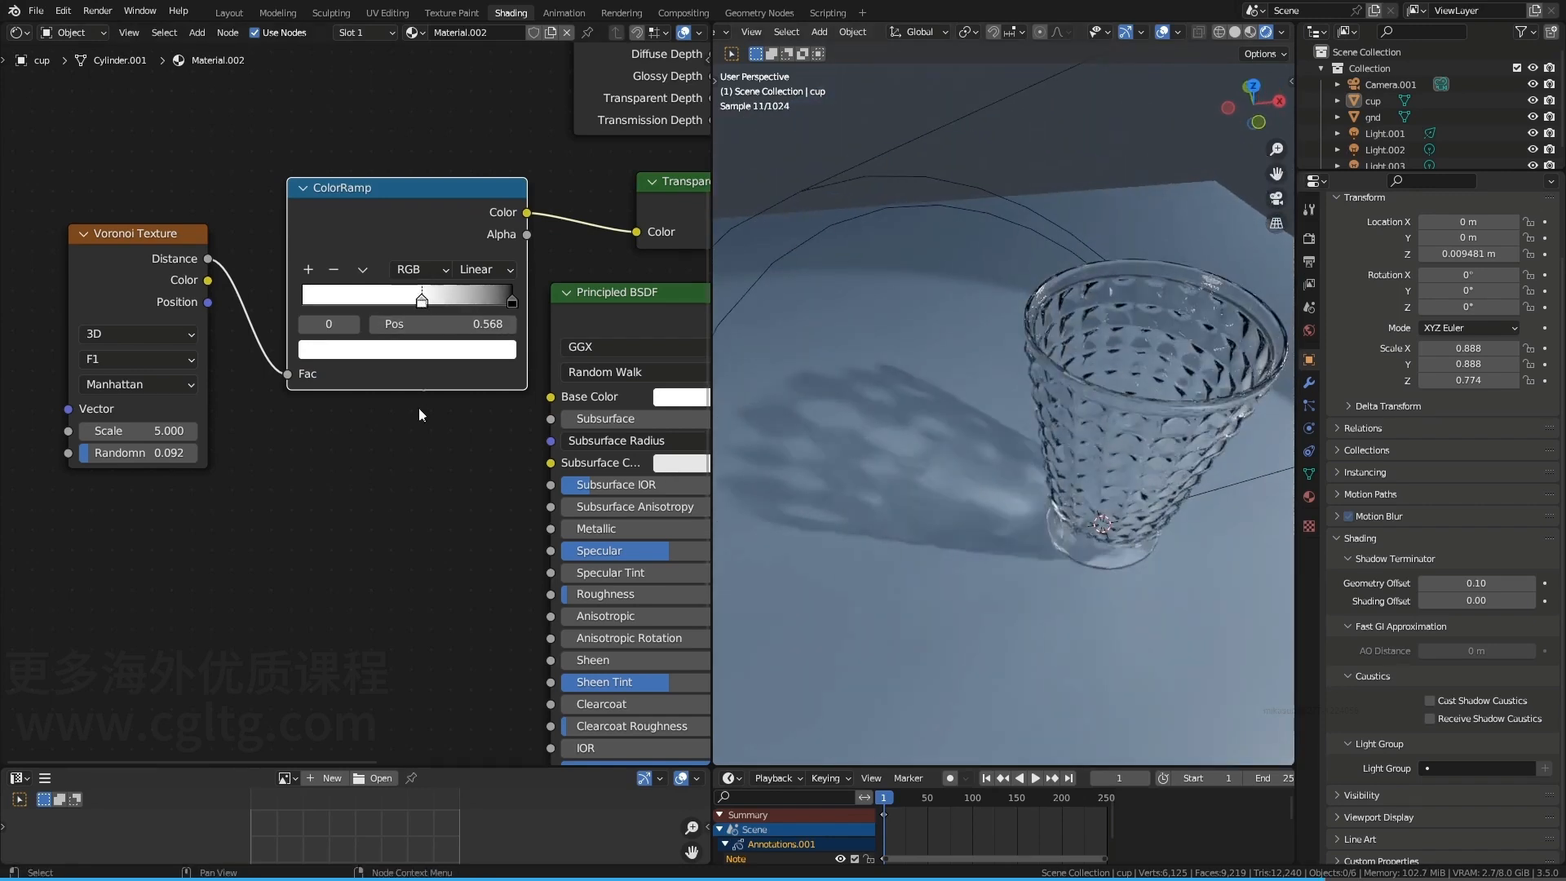
middle_click_drag(349, 452, 448, 453)
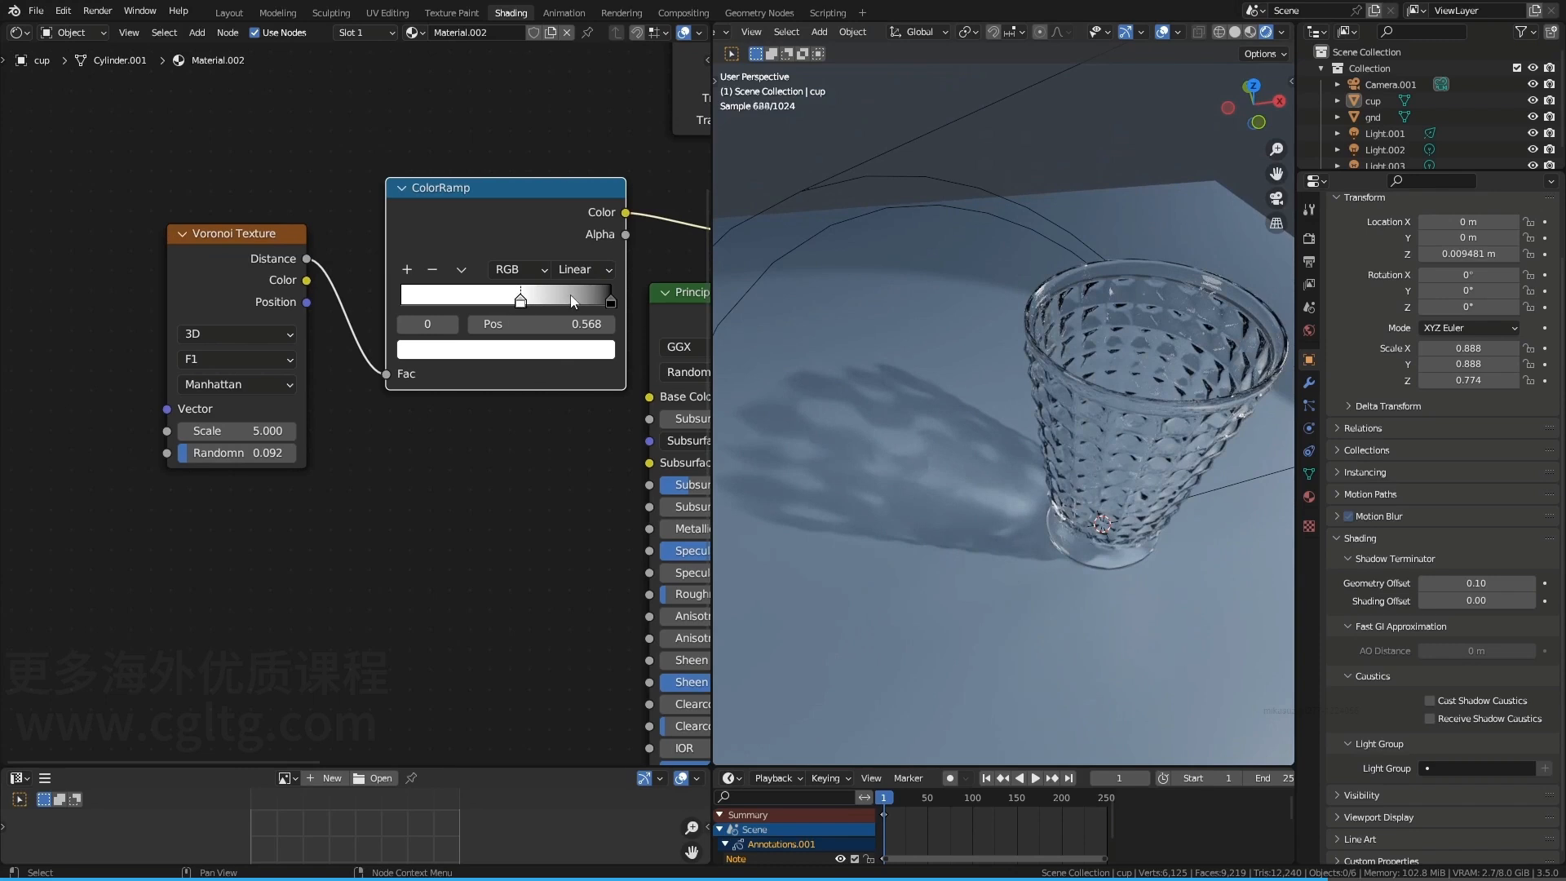
Place the ColorRamp's black stop at position 0.973 and color it green with hue 0.334, saturation 1.000 and value 0.658
left_click_drag(611, 302, 605, 302)
left_click(578, 350)
scroll(545, 131, "up", 5)
left_click(417, 98)
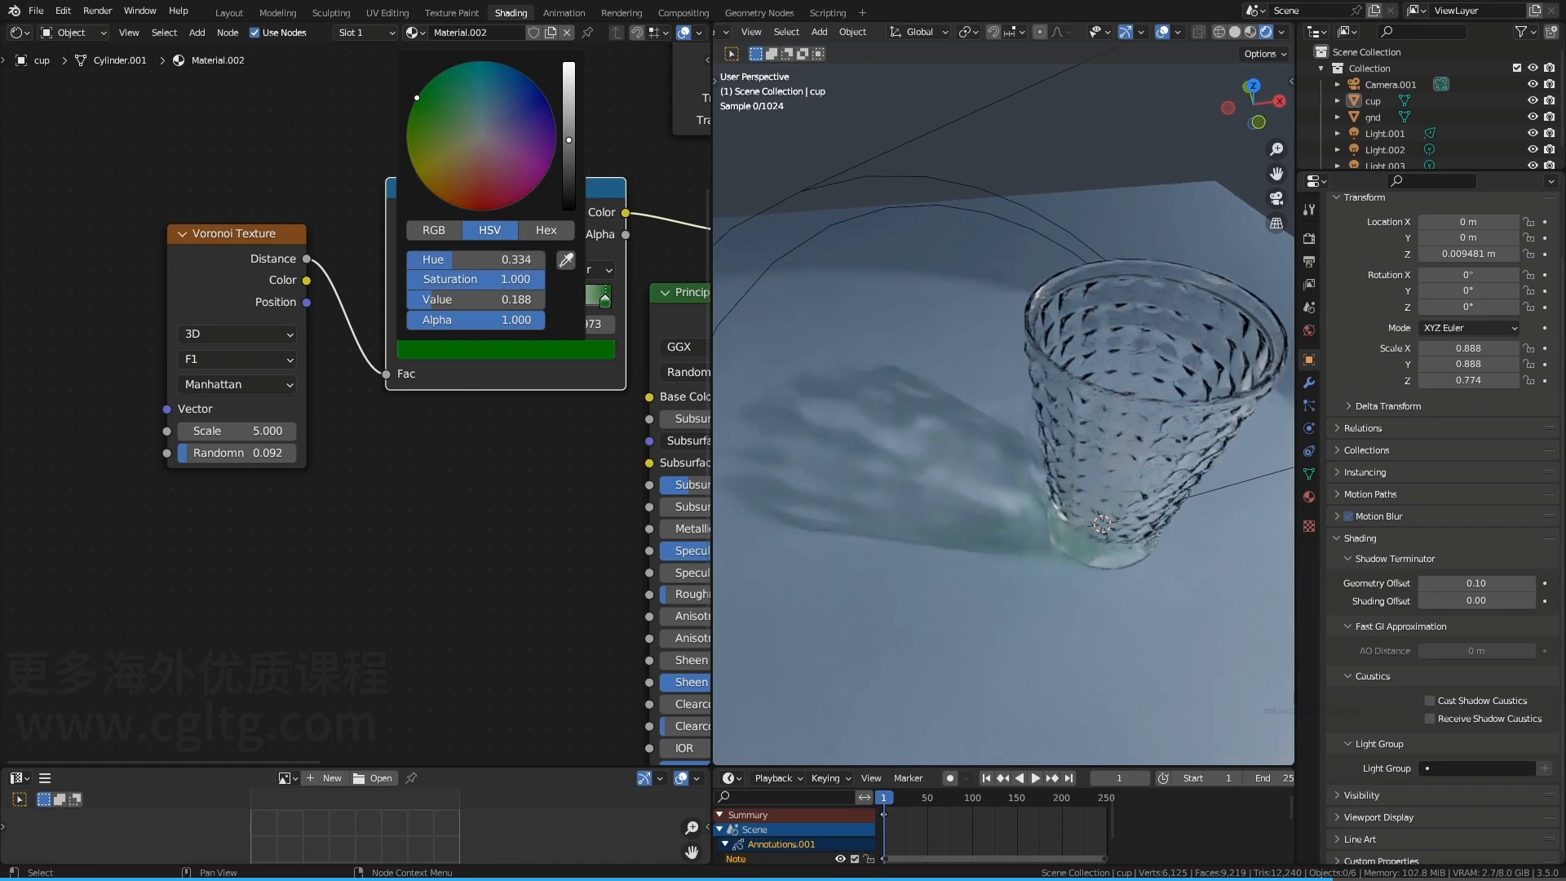
left_click_drag(569, 139, 566, 92)
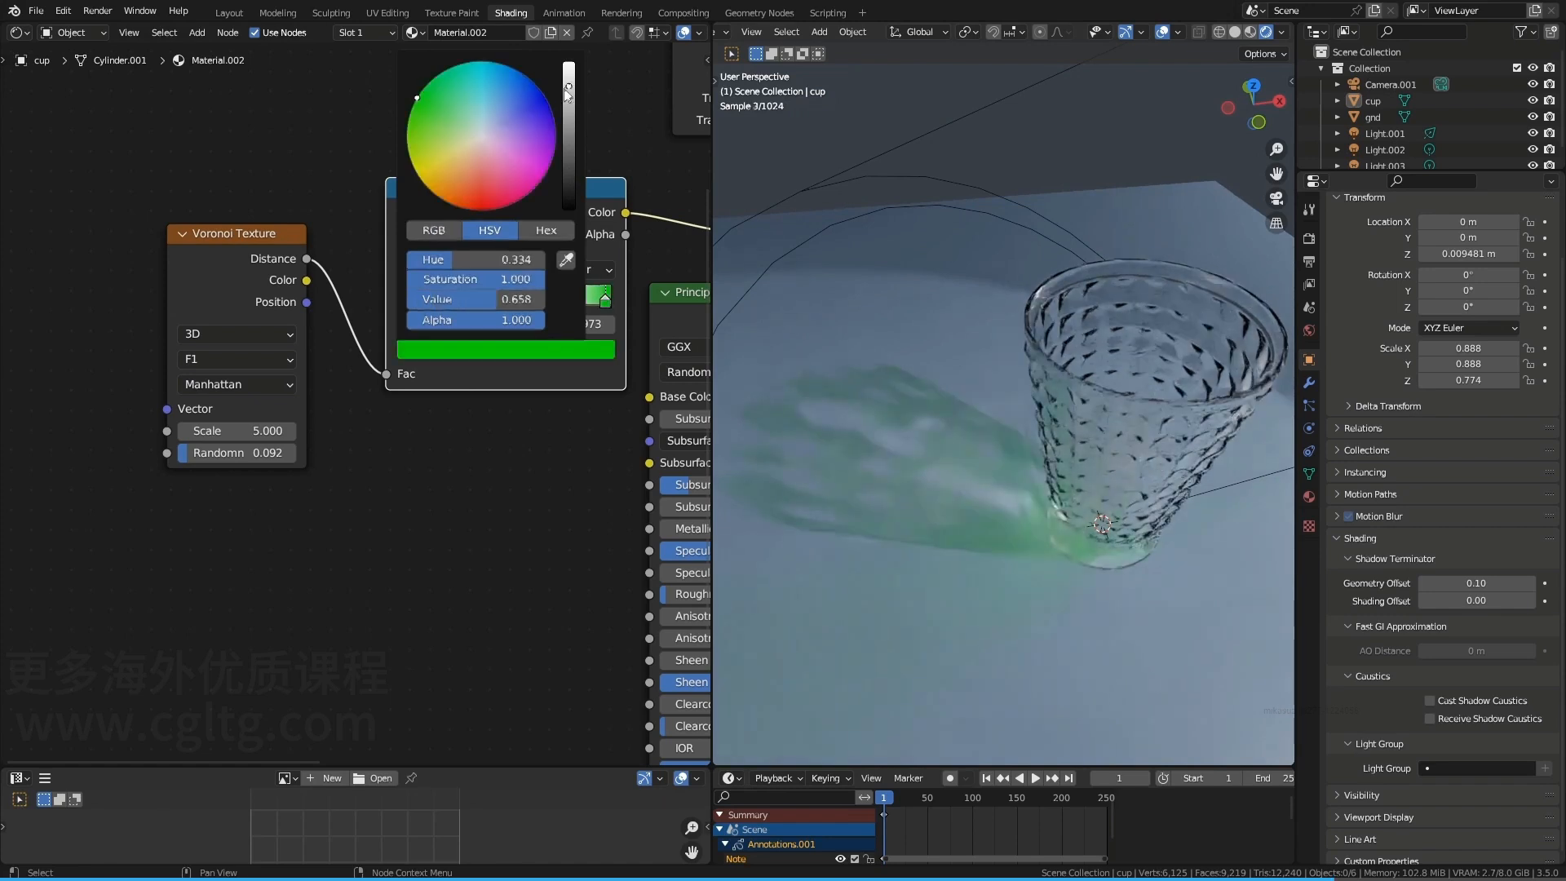
Try red with hue 0.003 on the ColorRamp's end stop, and replace it with light blue, hue 0.574, deepening the blue slightly
left_click(512, 350)
left_click(471, 208)
left_click(484, 349)
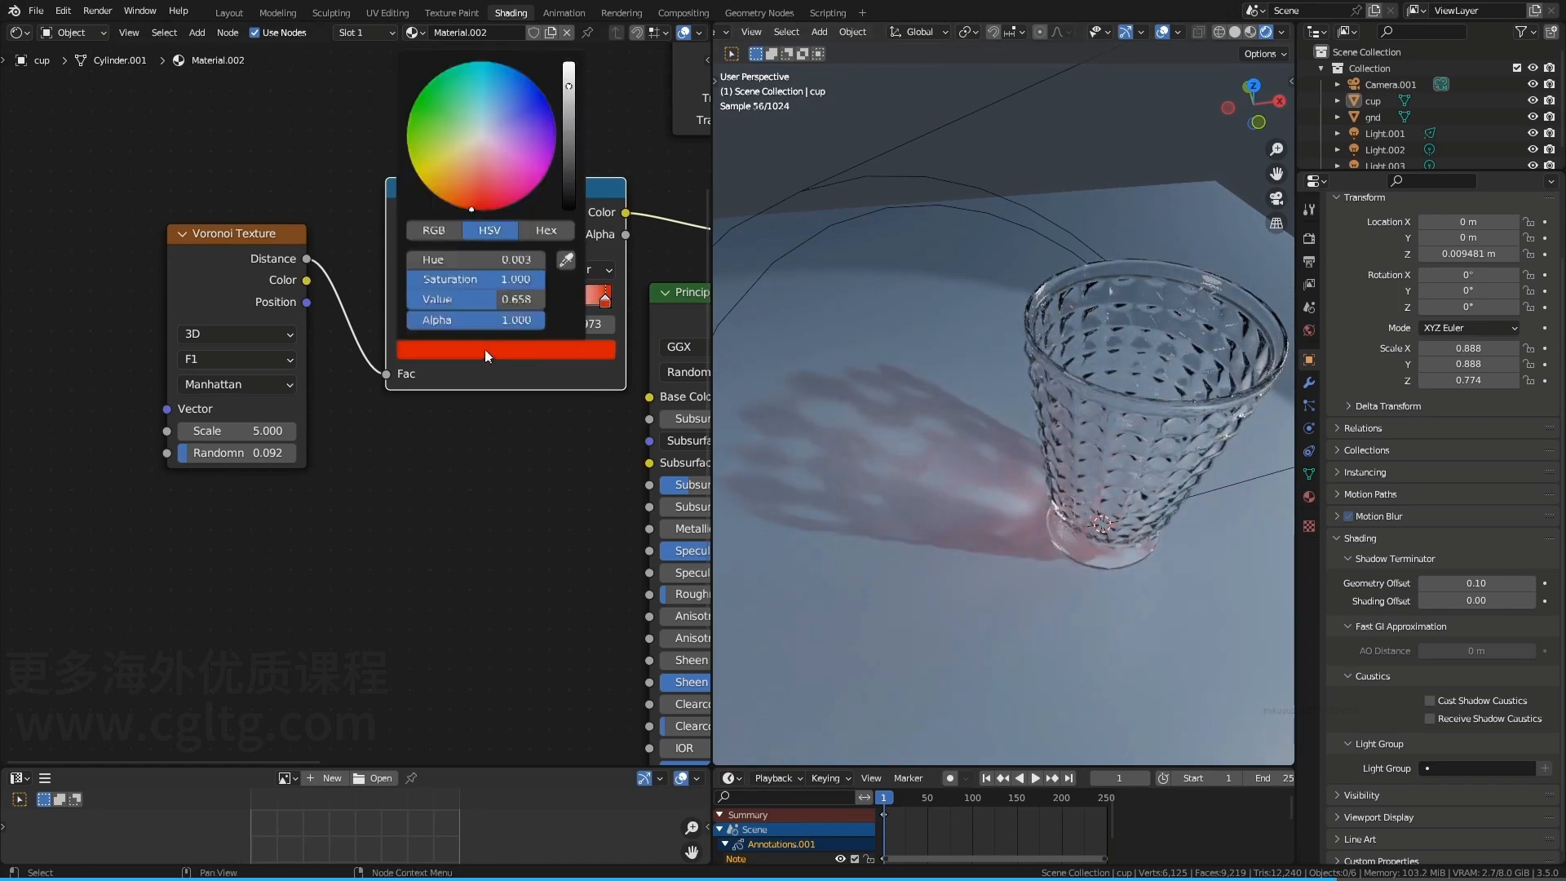
left_click(493, 106)
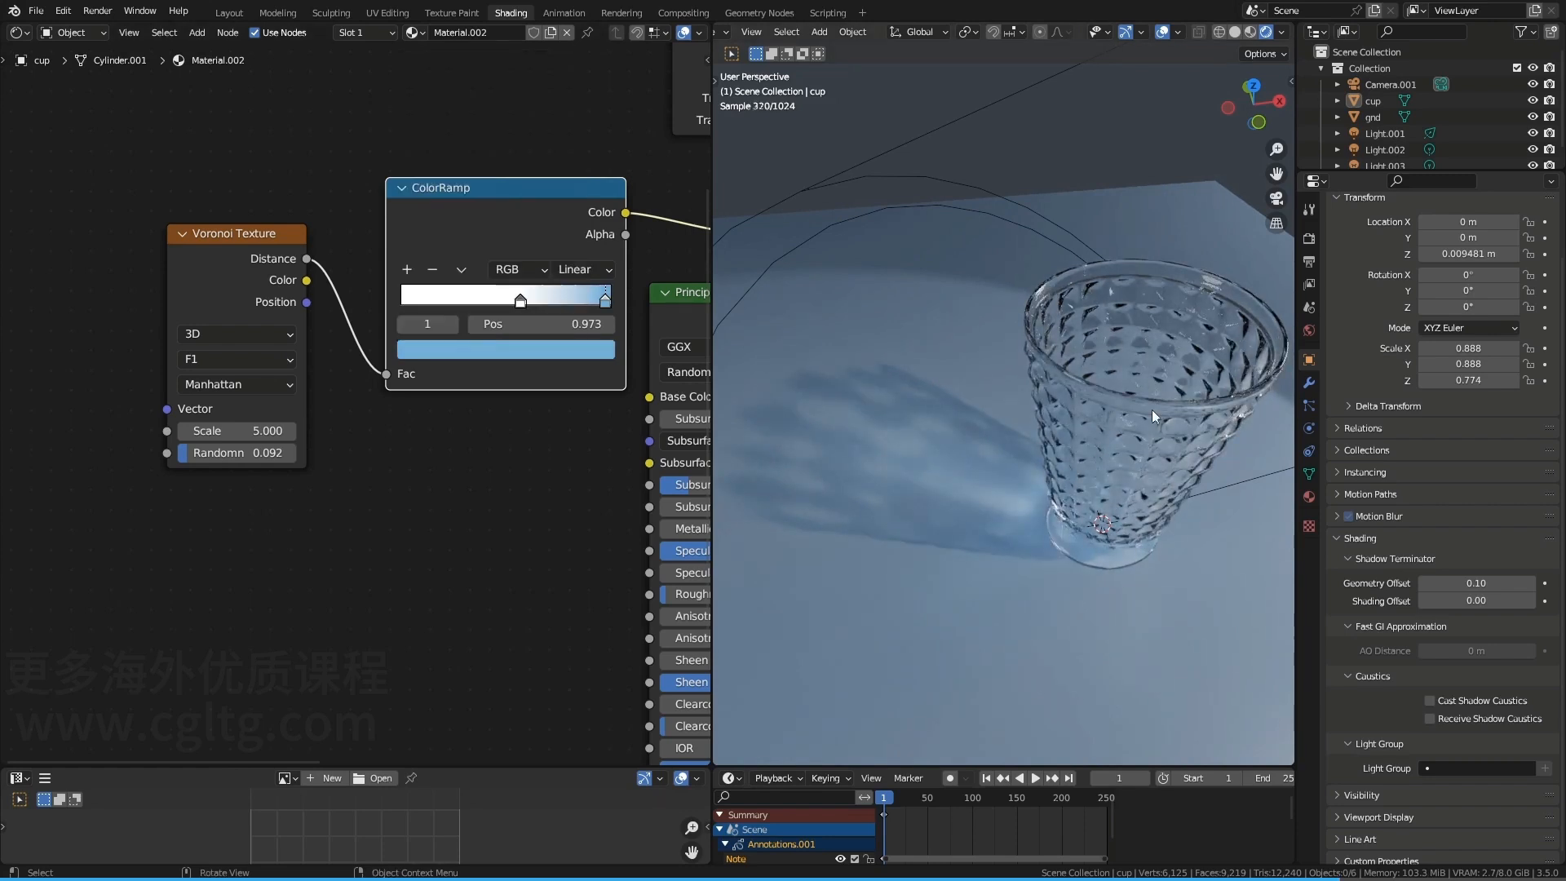
left_click(500, 350)
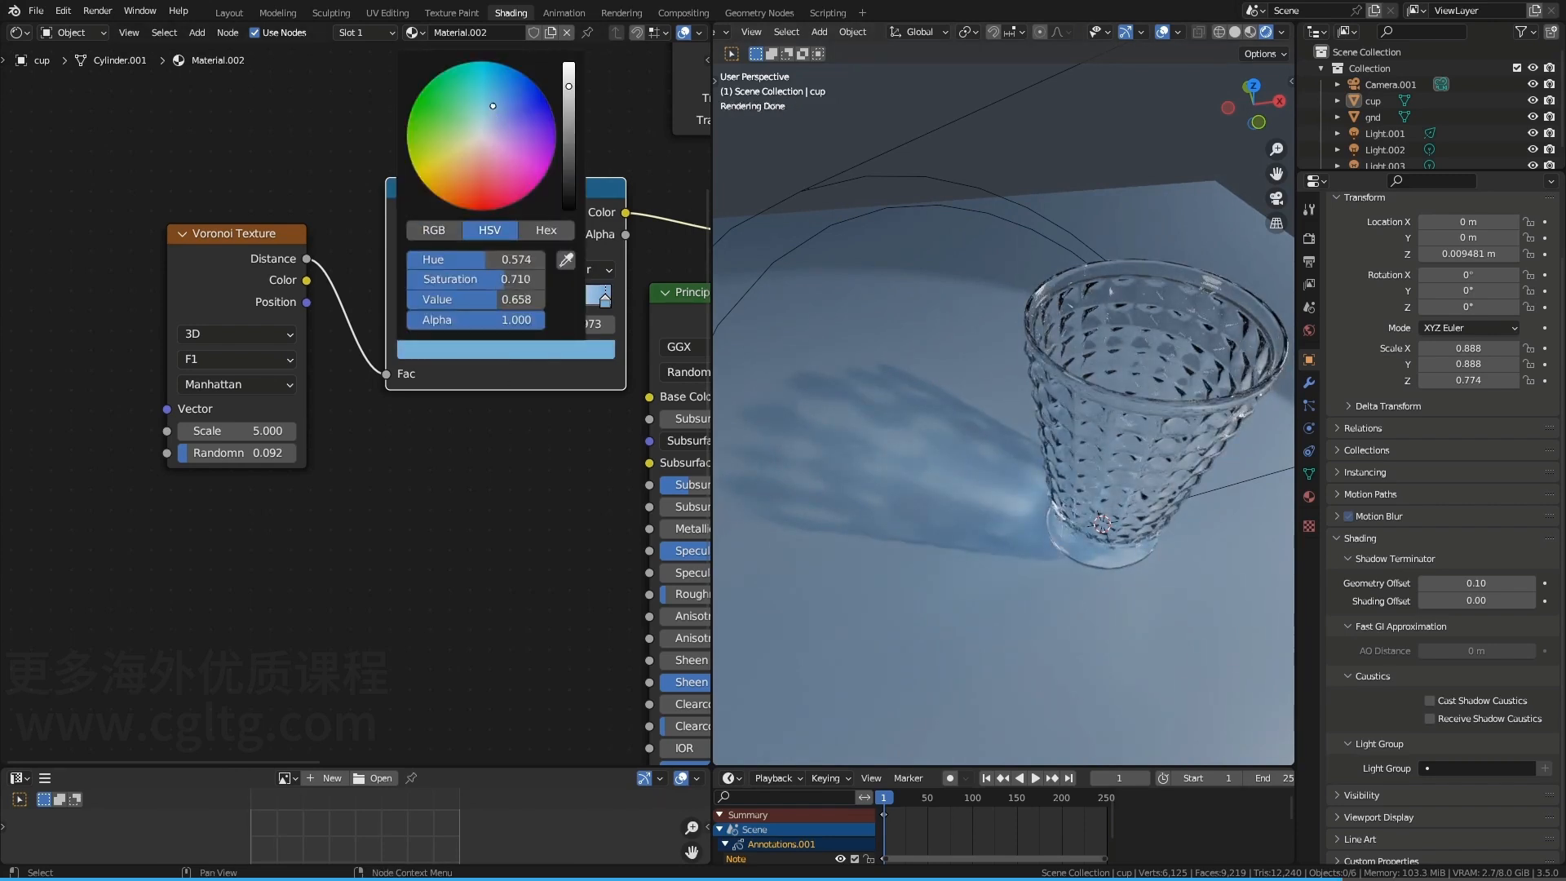
Sketch temporary wavy annotation lines and an arrow beside the ground plane and erase them
middle_click_drag(1085, 395, 1011, 462)
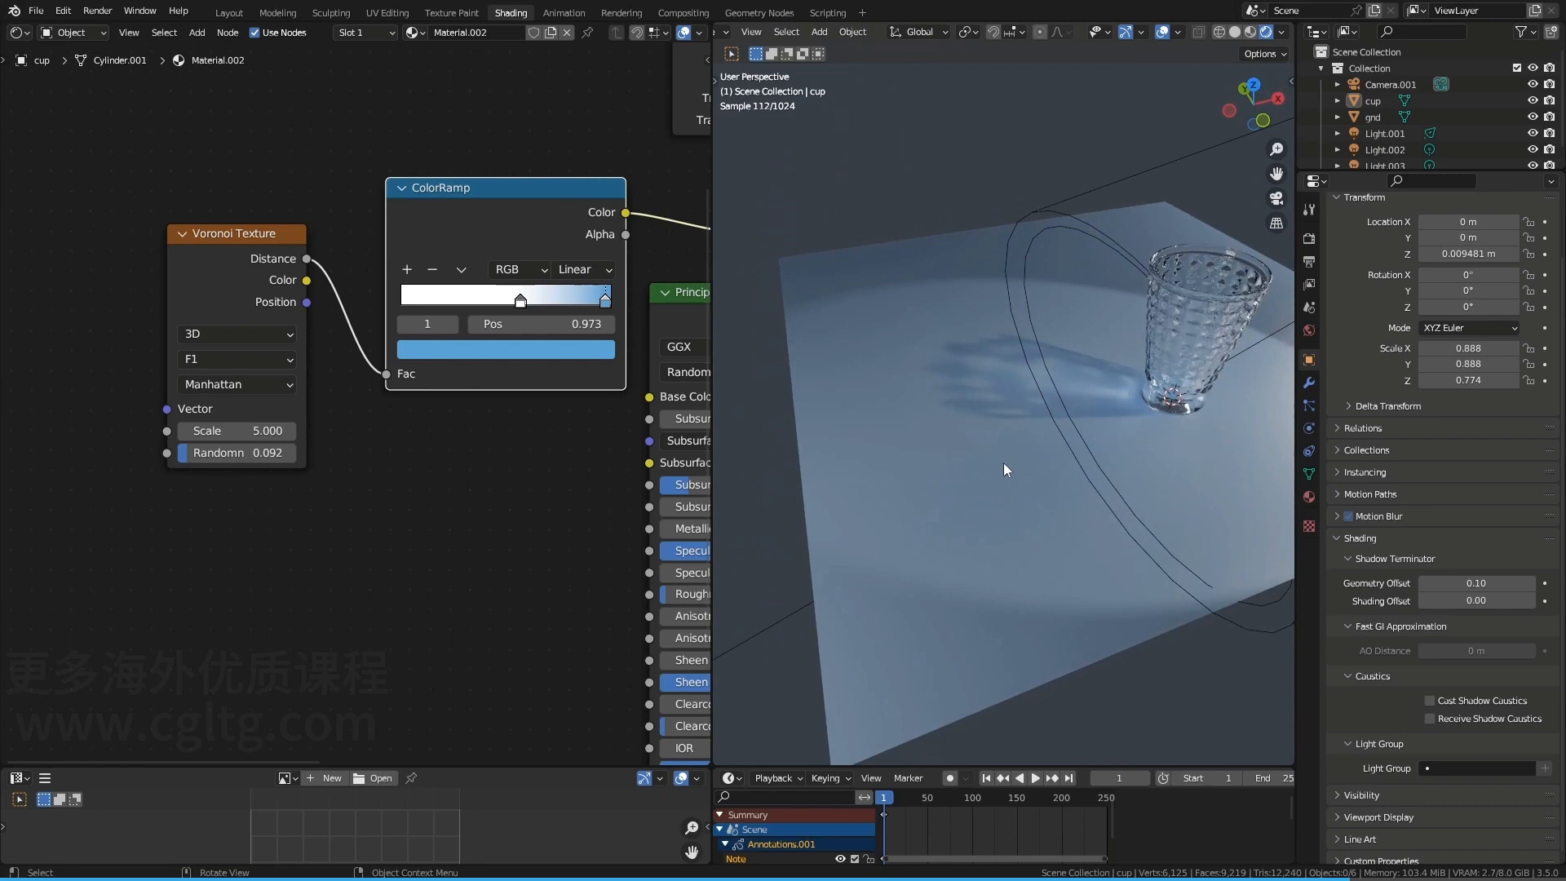
middle_click_drag(982, 470, 977, 359)
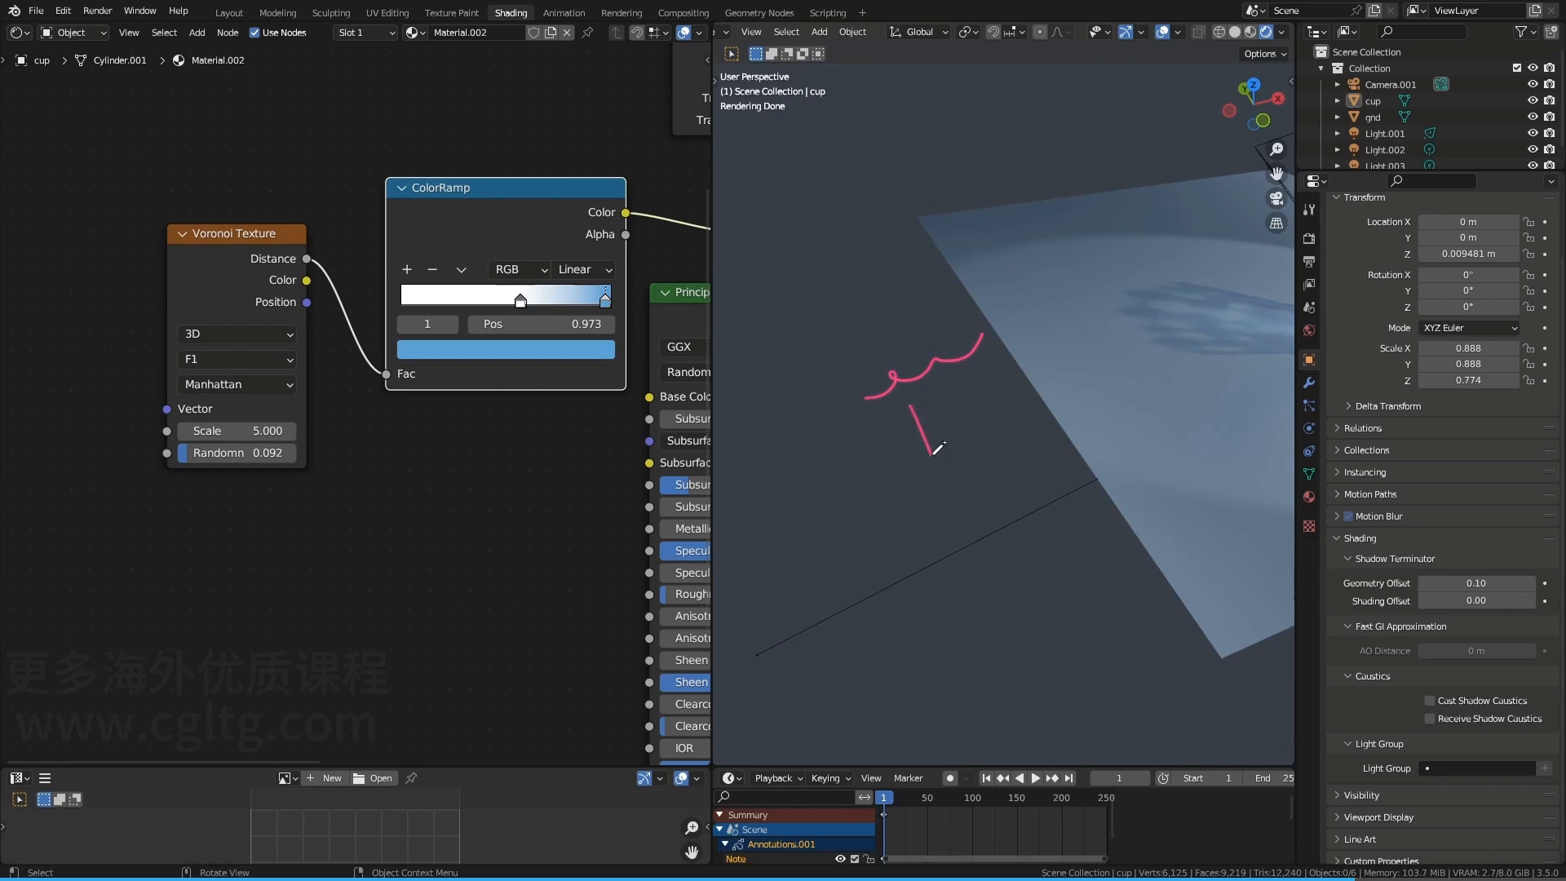
mouse_move(969, 496)
middle_mouse_down()
mouse_move(912, 452)
mouse_move(916, 485)
mouse_move(903, 477)
middle_mouse_up()
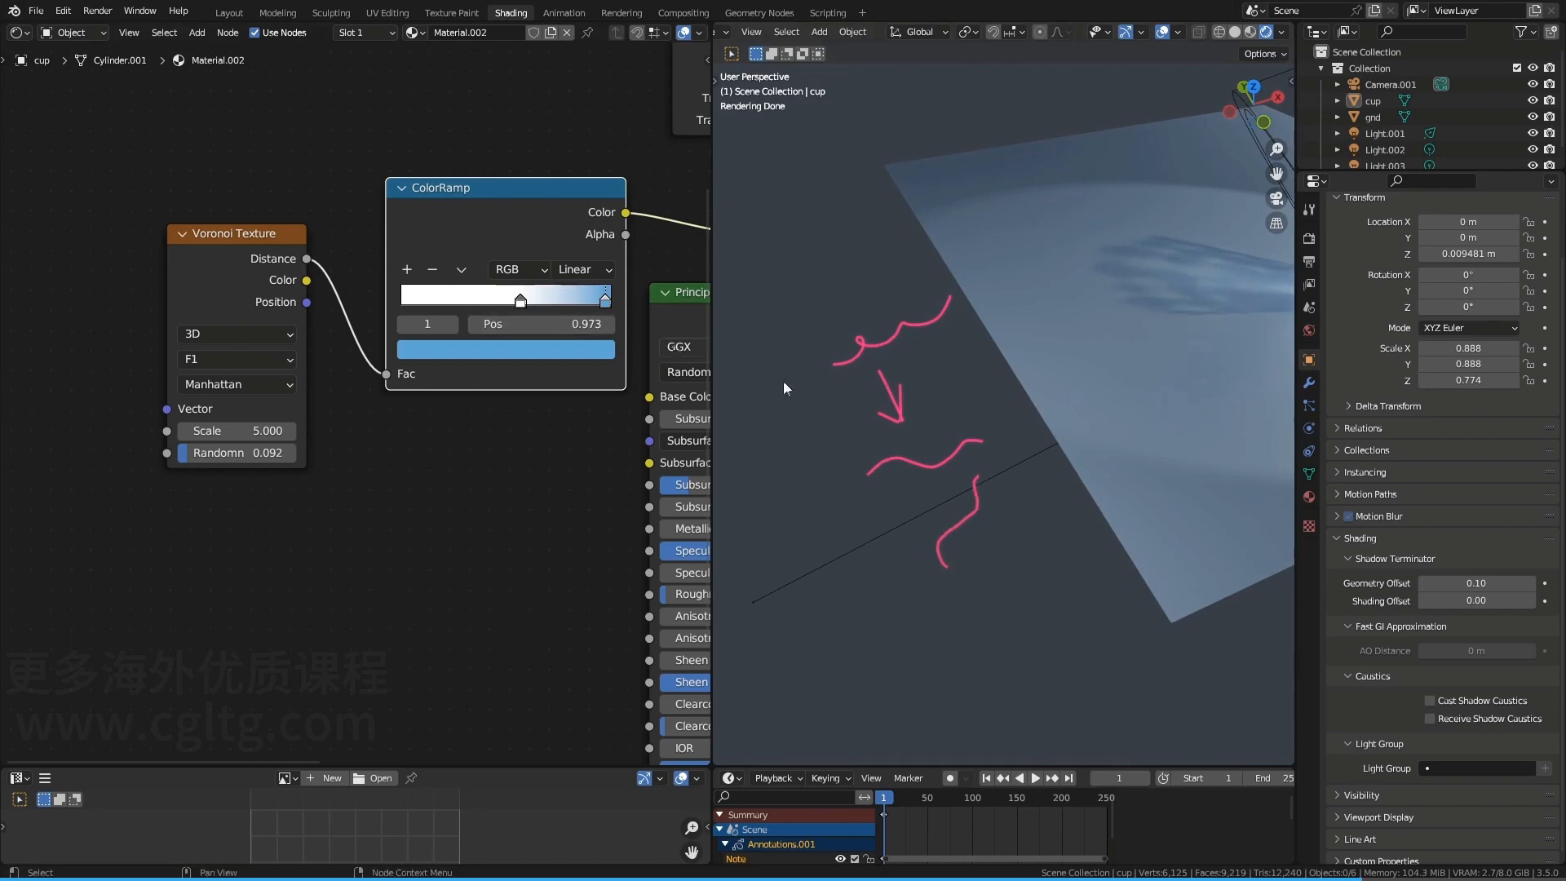
left_click_drag(843, 479, 904, 524)
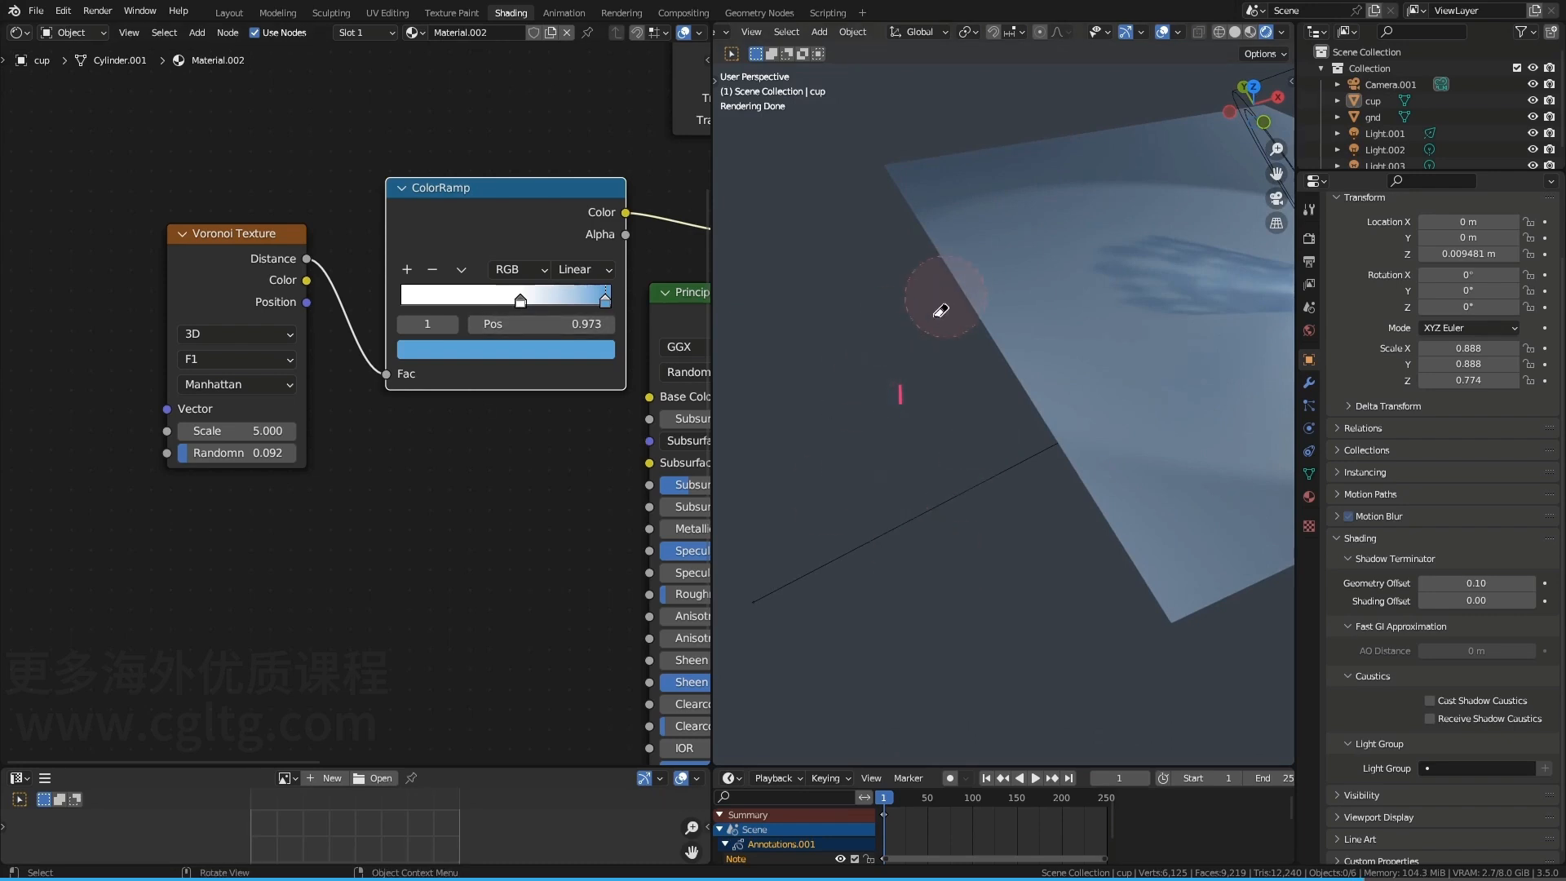
scroll(1071, 356, "down", 5)
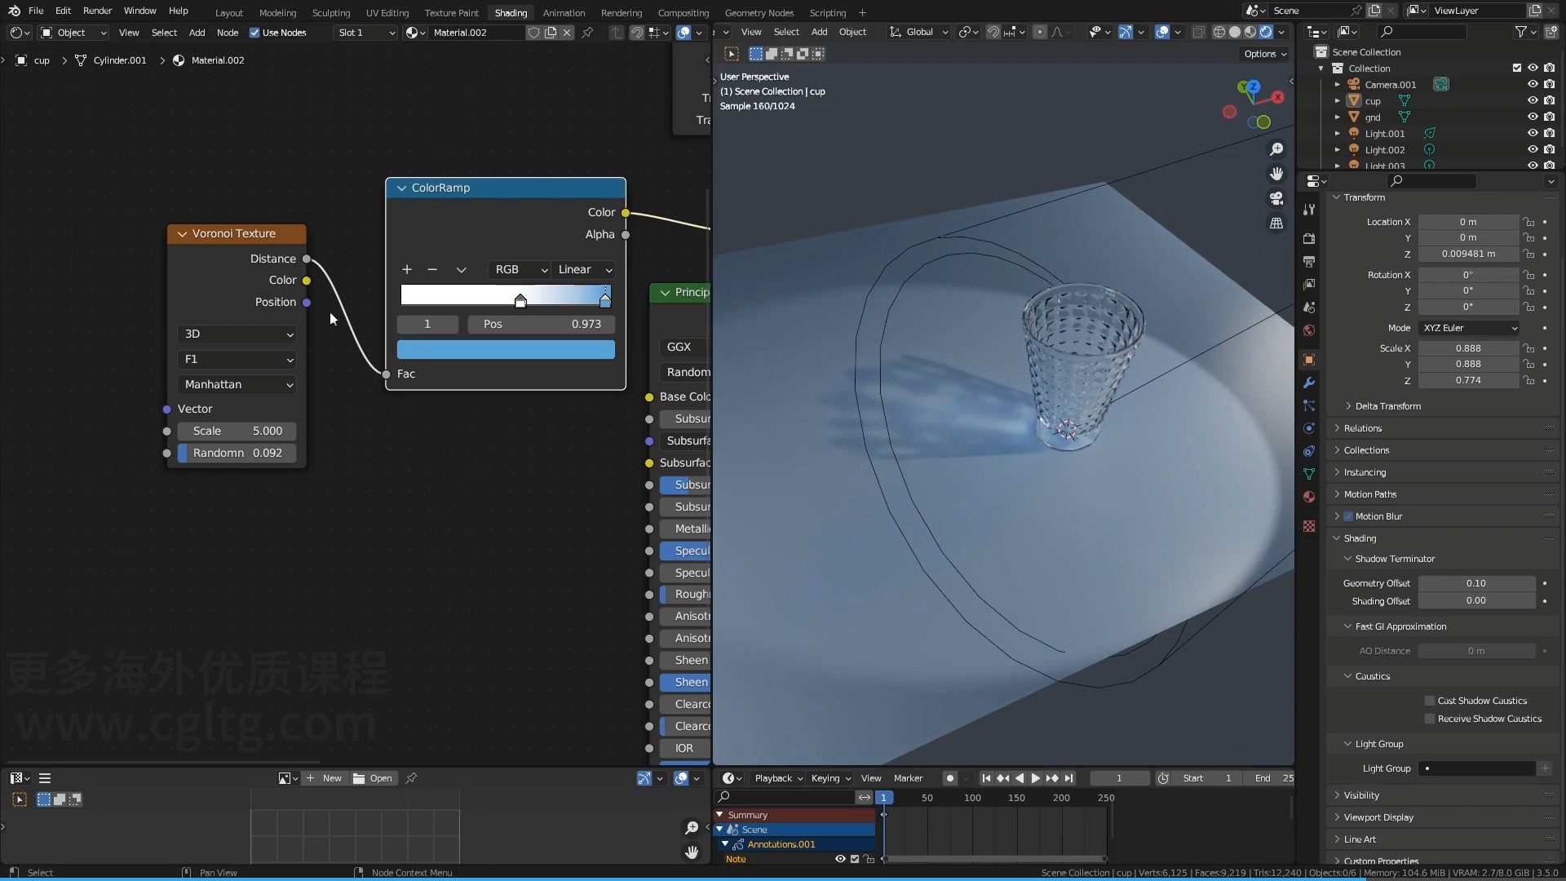
Detach the Voronoi Texture below the ColorRamp and add a Musgrave Texture, previewing its Height output on the cup
left_click_drag(229, 258, 442, 534)
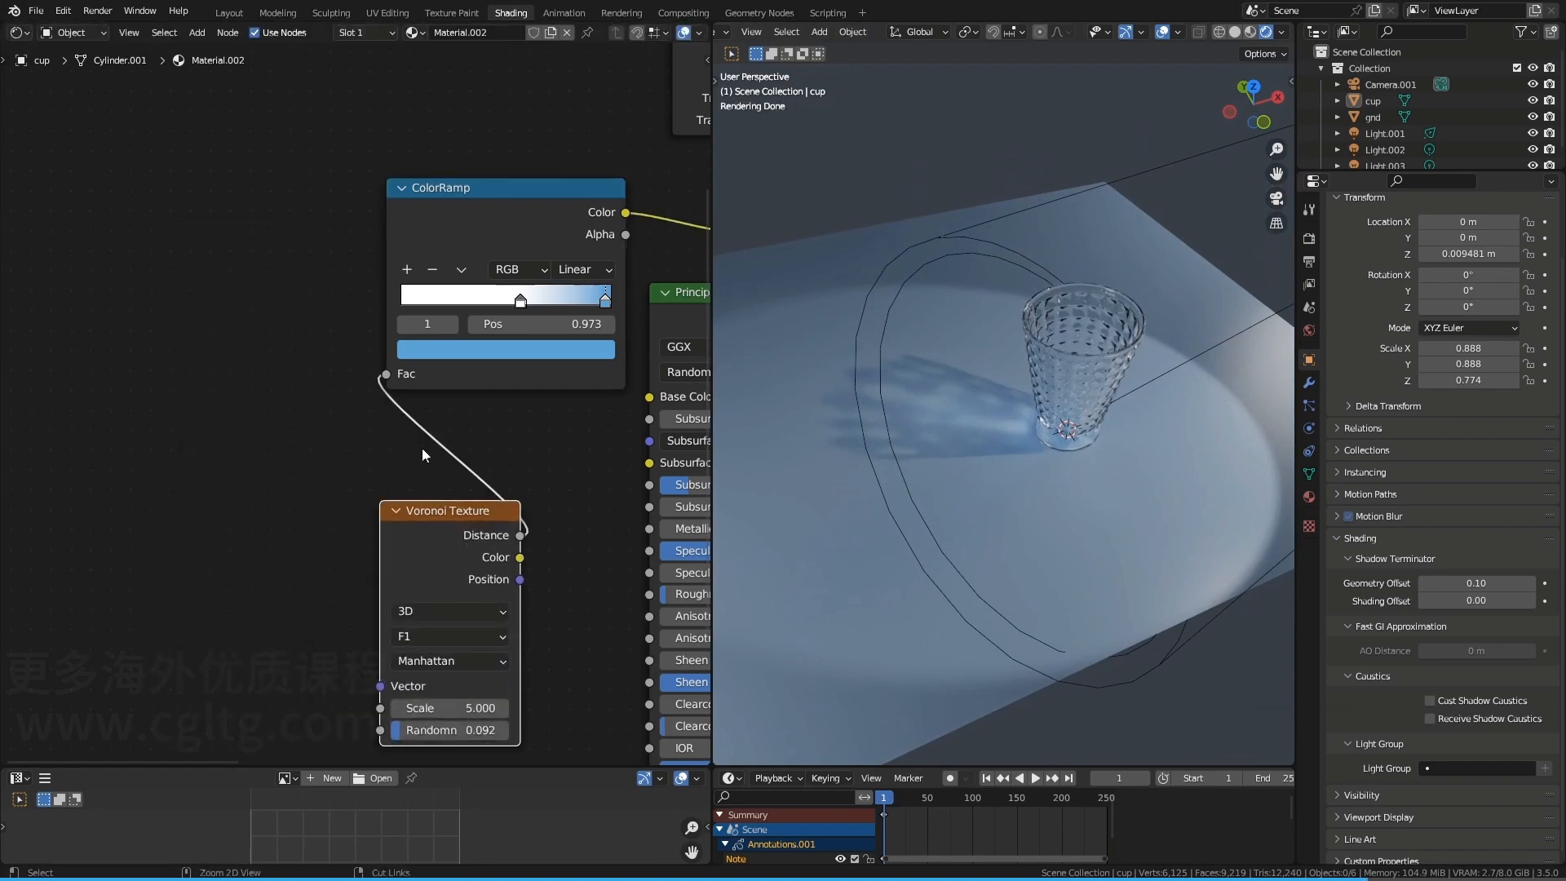
key("shift+a")
type("msu")
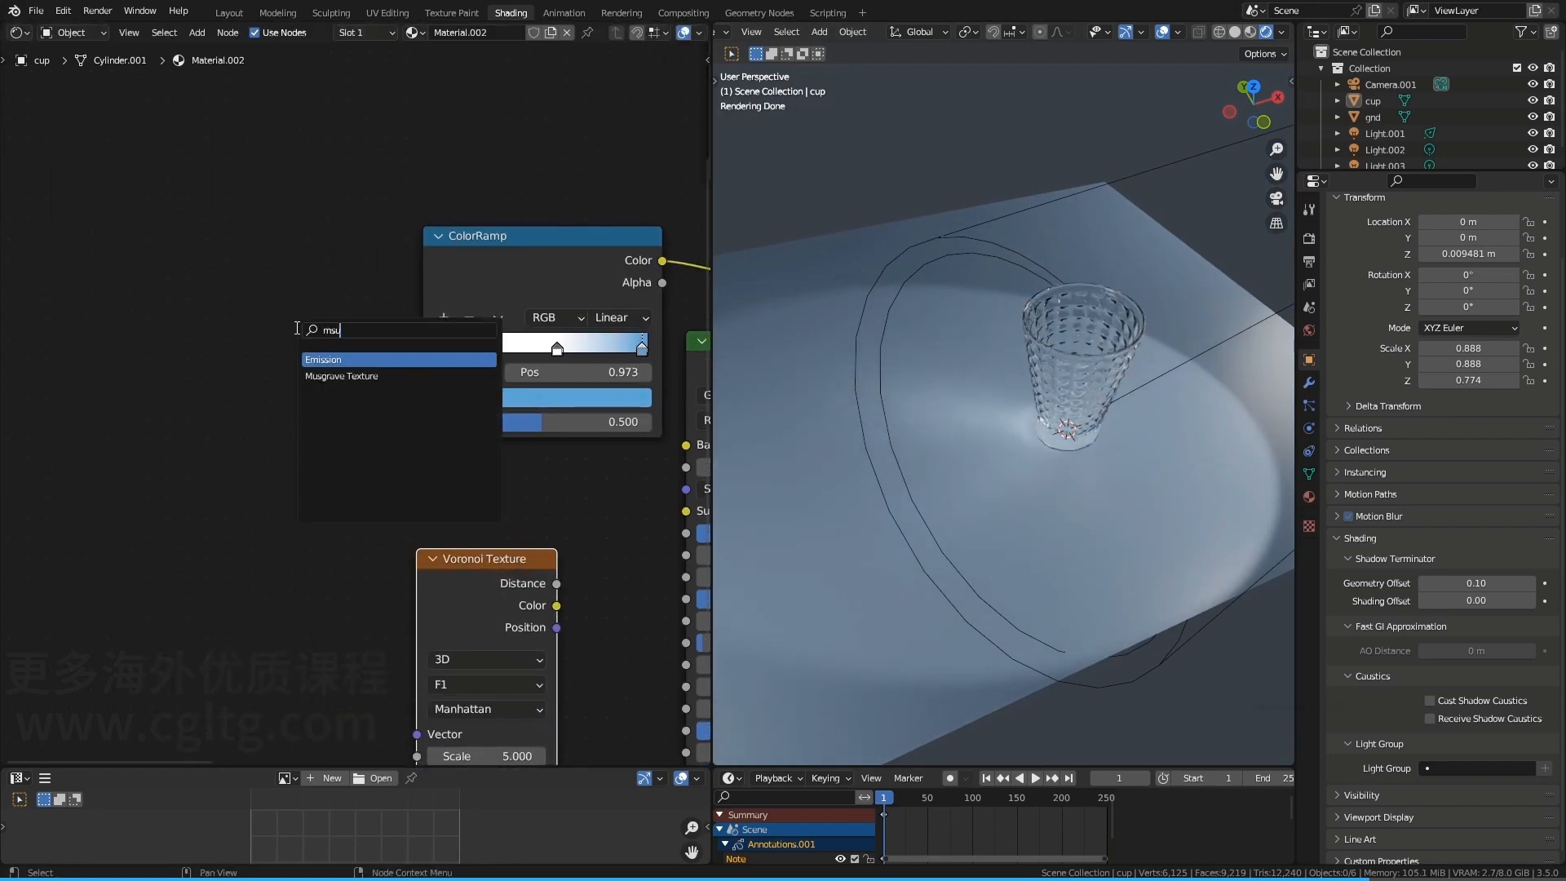
key("Down")
key("Return")
left_click(218, 301)
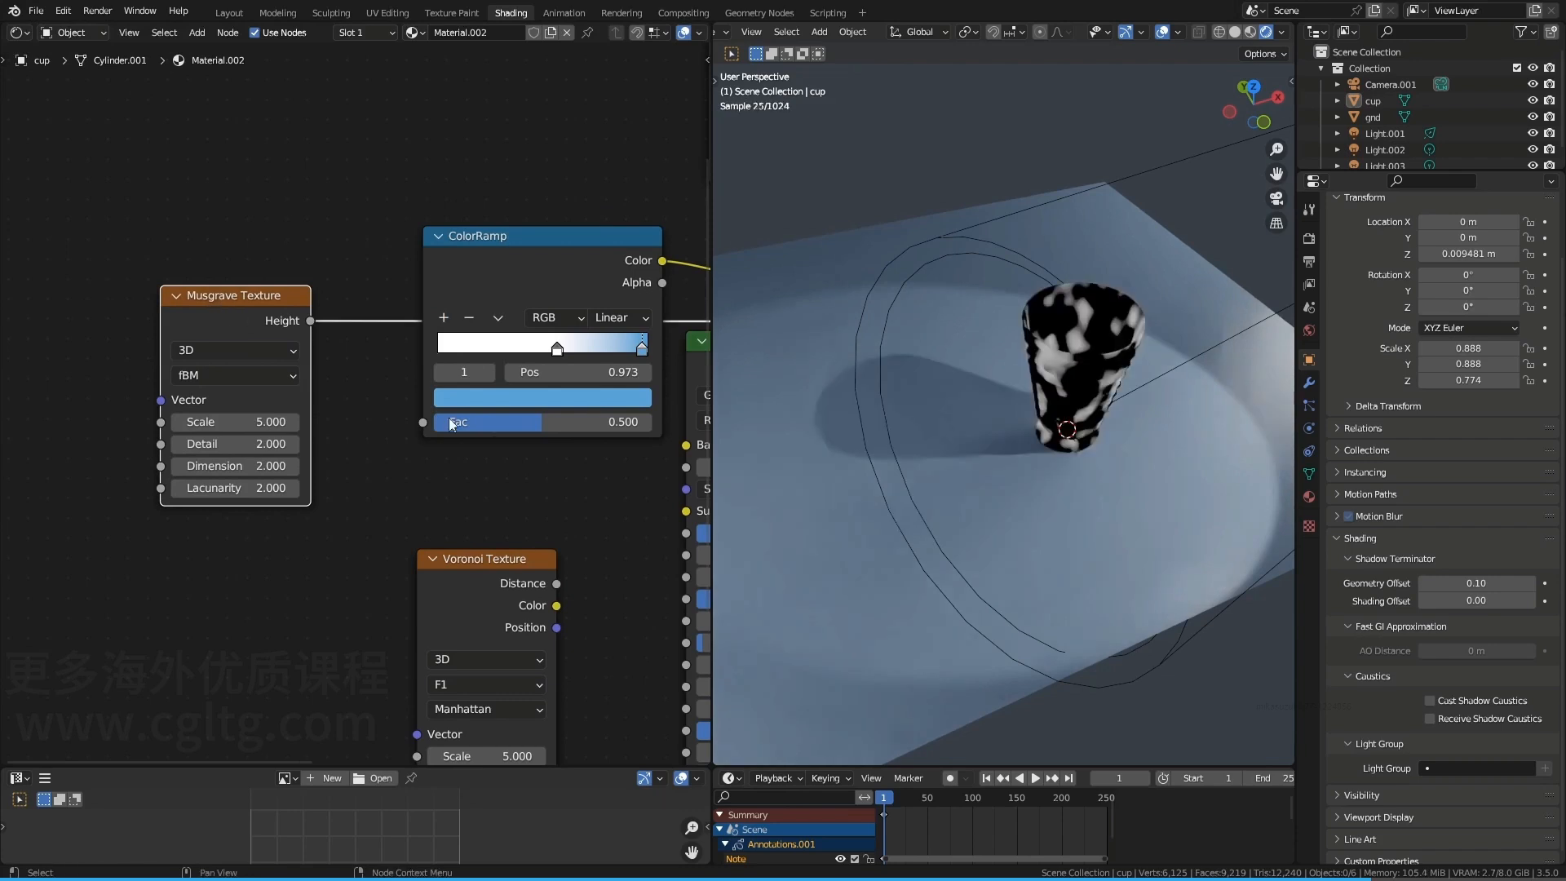
Set the Musgrave Texture's type to Ridged Multifractal, and mark its pattern on the cup with a temporary annotation that is erased
left_click(238, 347)
left_click(235, 375)
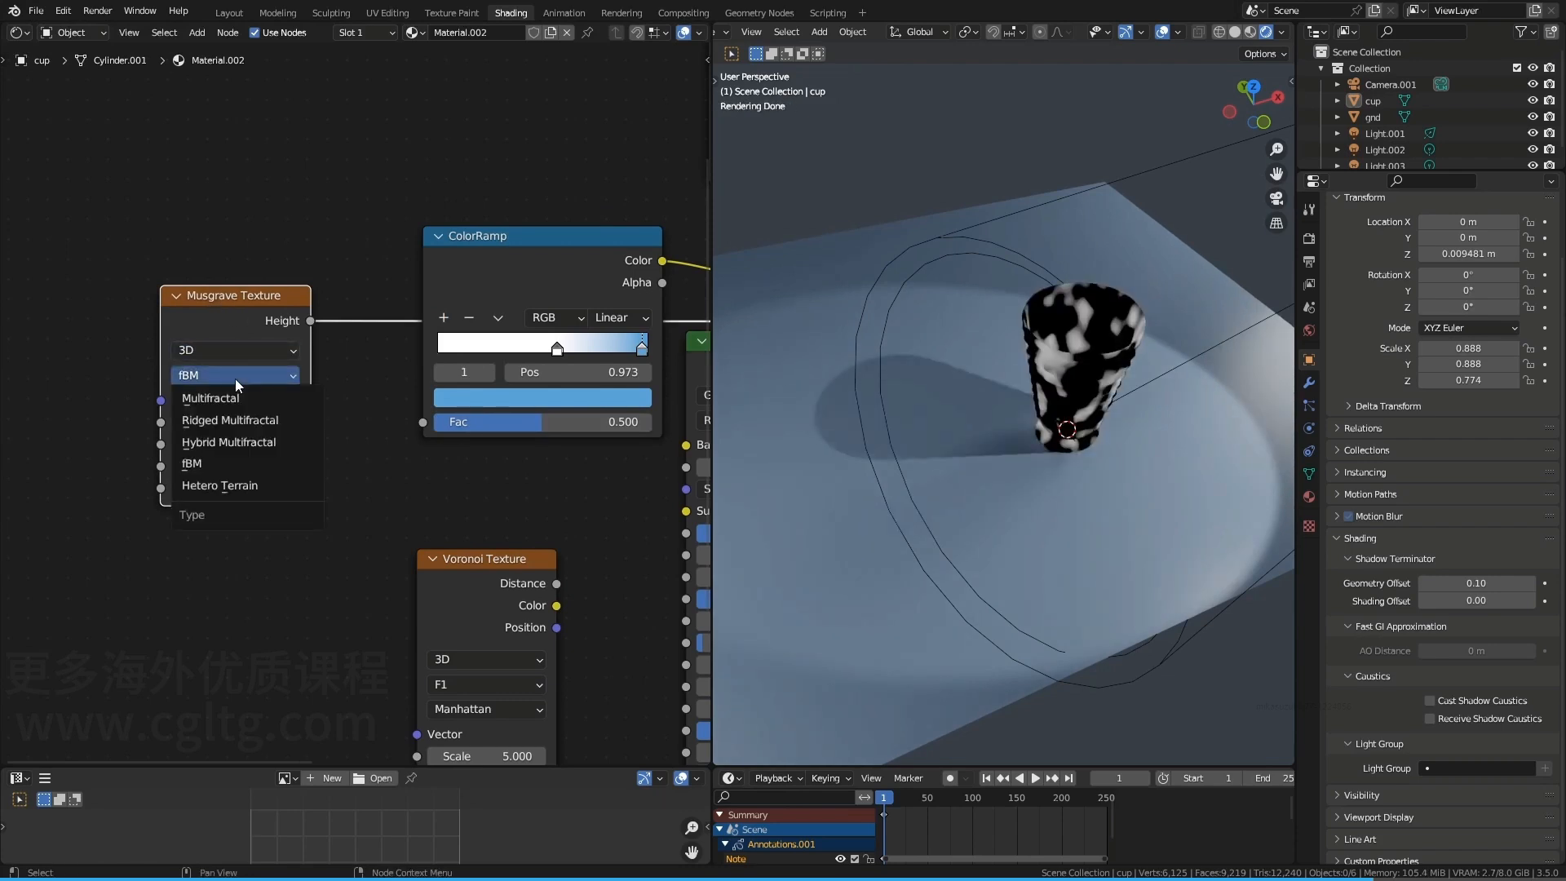
left_click(230, 420)
scroll(1074, 405, "up", 6)
middle_click_drag(1074, 405, 1026, 376)
middle_click_drag(1027, 376, 977, 414, "shift")
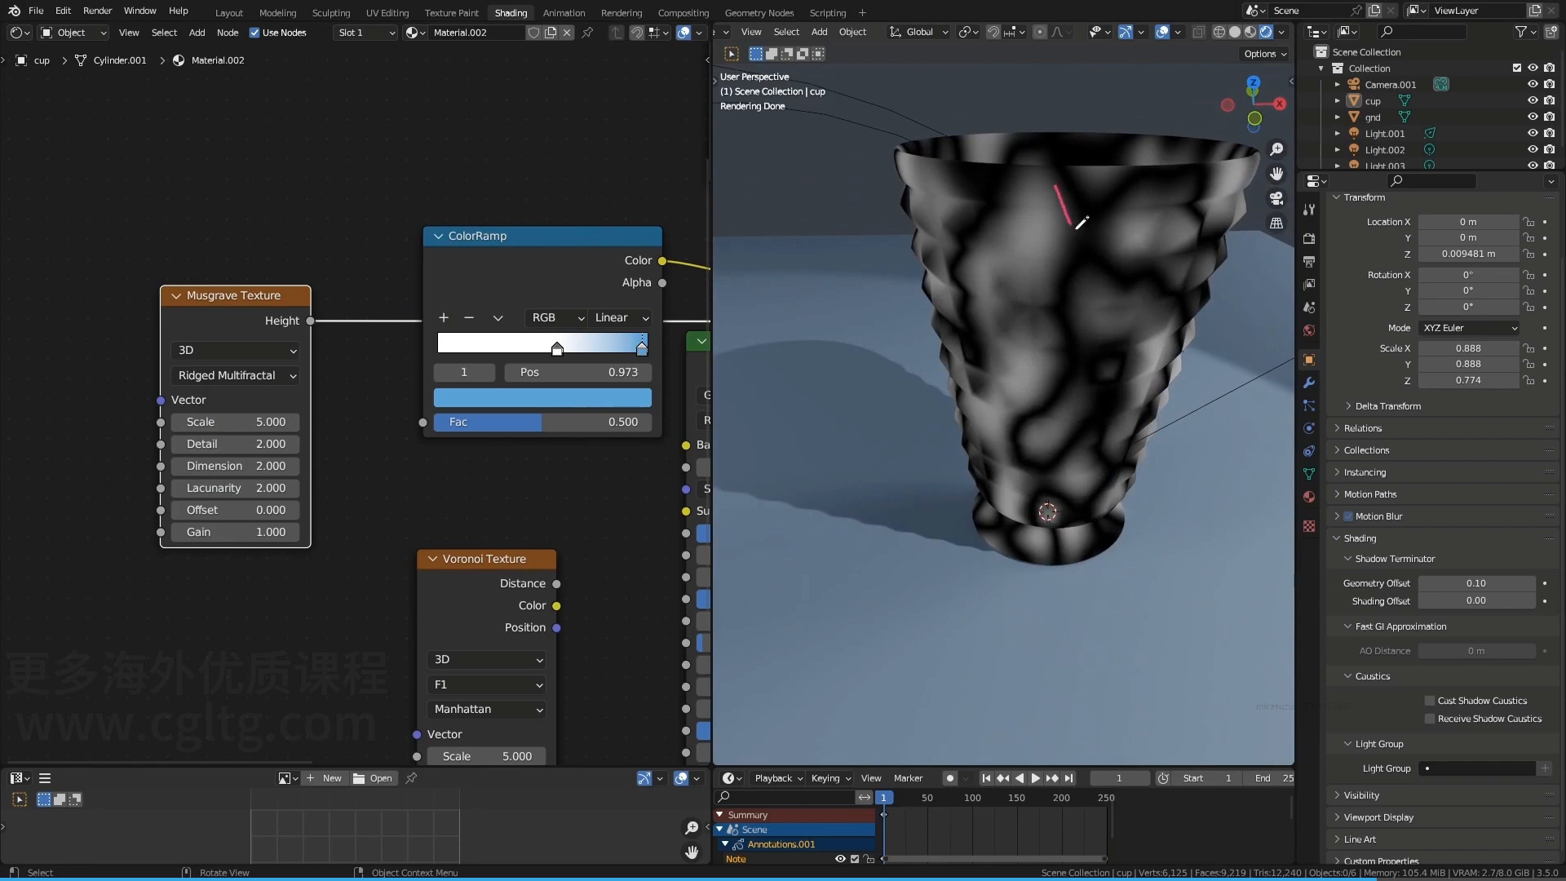
mouse_move(1065, 378)
right_mouse_down()
mouse_move(1045, 433)
mouse_move(1064, 186)
right_mouse_up()
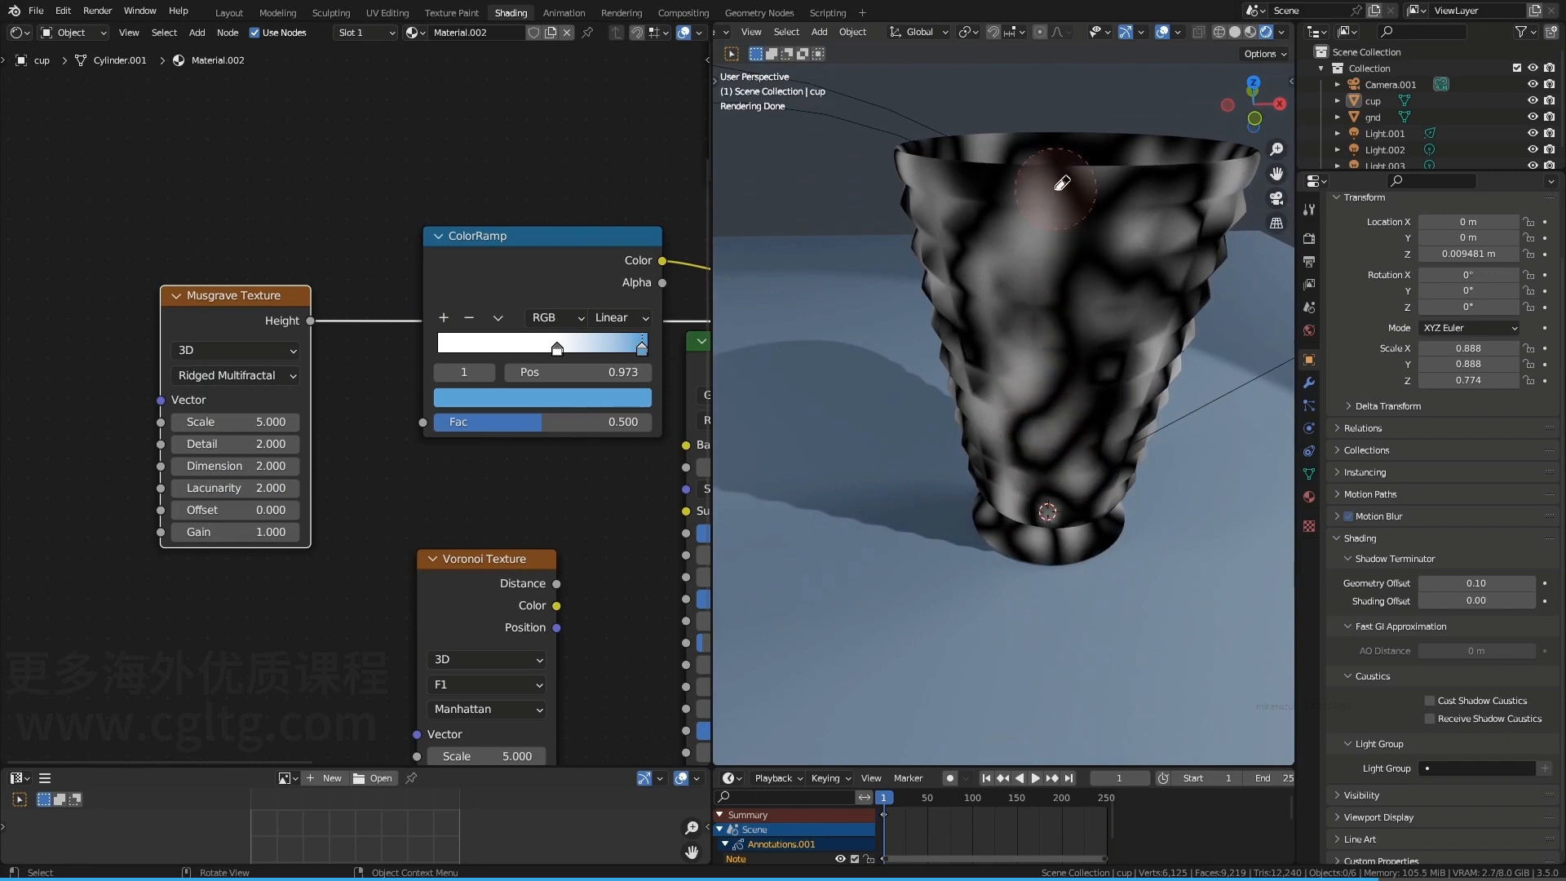
Connect the Musgrave Texture's Height to the ColorRamp's Fac and show the Mix Shader result on the cup
left_click_drag(312, 321, 422, 422)
scroll(485, 361, "down", 4)
middle_click_drag(484, 361, 195, 388)
left_click(633, 256, "ctrl+shift")
middle_click_drag(926, 402, 1052, 466)
Squeeze the ColorRamp's stops together near the start, running from blue to white with the white stop at position 0.073
left_click_drag(231, 377, 189, 369)
middle_click_drag(867, 412, 929, 404, "shift")
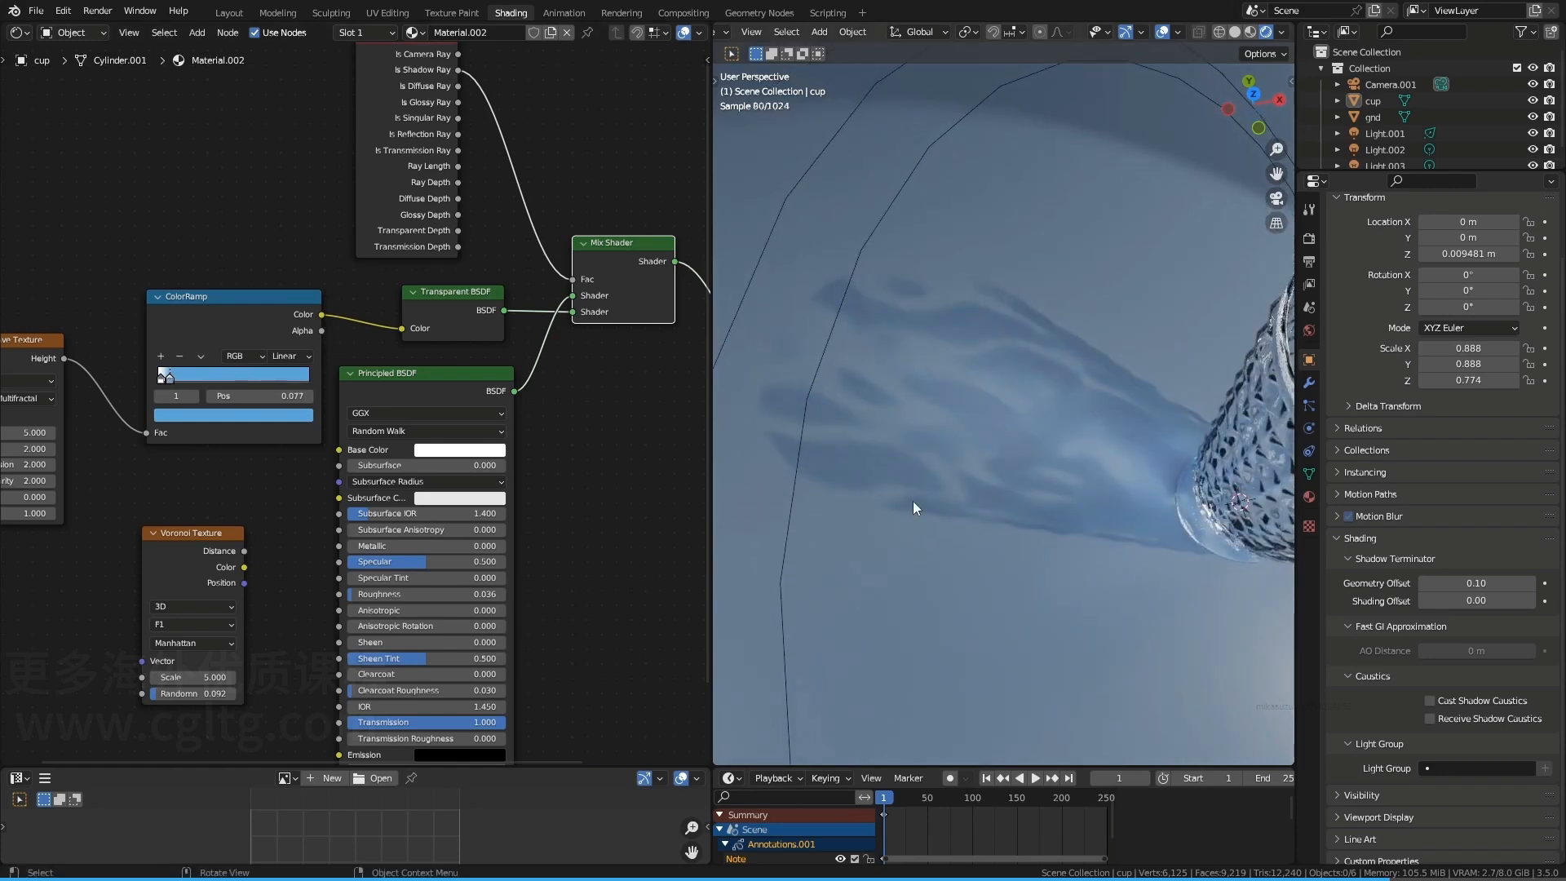
mouse_move(167, 373)
left_mouse_down()
mouse_move(203, 377)
mouse_move(144, 375)
mouse_move(169, 378)
left_mouse_up()
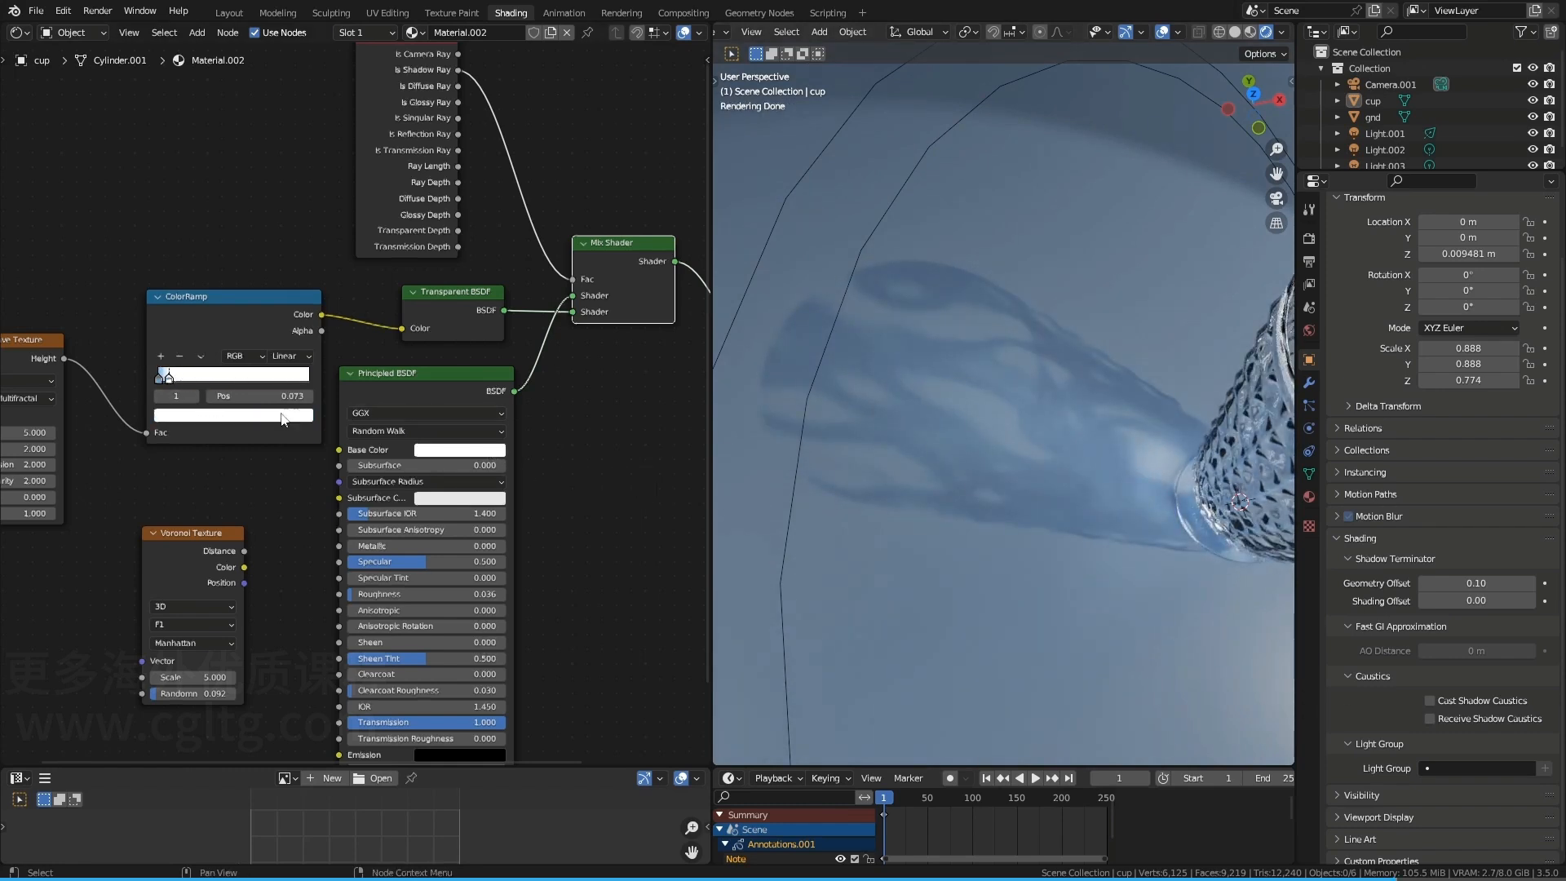
Delete the Musgrave Texture and put the Voronoi Texture in its place, with Distance feeding the ColorRamp's Fac
middle_click_drag(280, 420, 422, 412)
left_click(313, 292)
left_click(183, 338)
key("x")
left_click_drag(361, 522, 288, 425)
Spread the ColorRamp's stops so it runs from white to blue, with the white stop at position 0.486
left_click_drag(411, 372, 452, 370)
left_click_drag(301, 372, 224, 368)
left_click_drag(387, 370, 450, 371)
left_click(308, 375)
left_click_drag(308, 376, 383, 370)
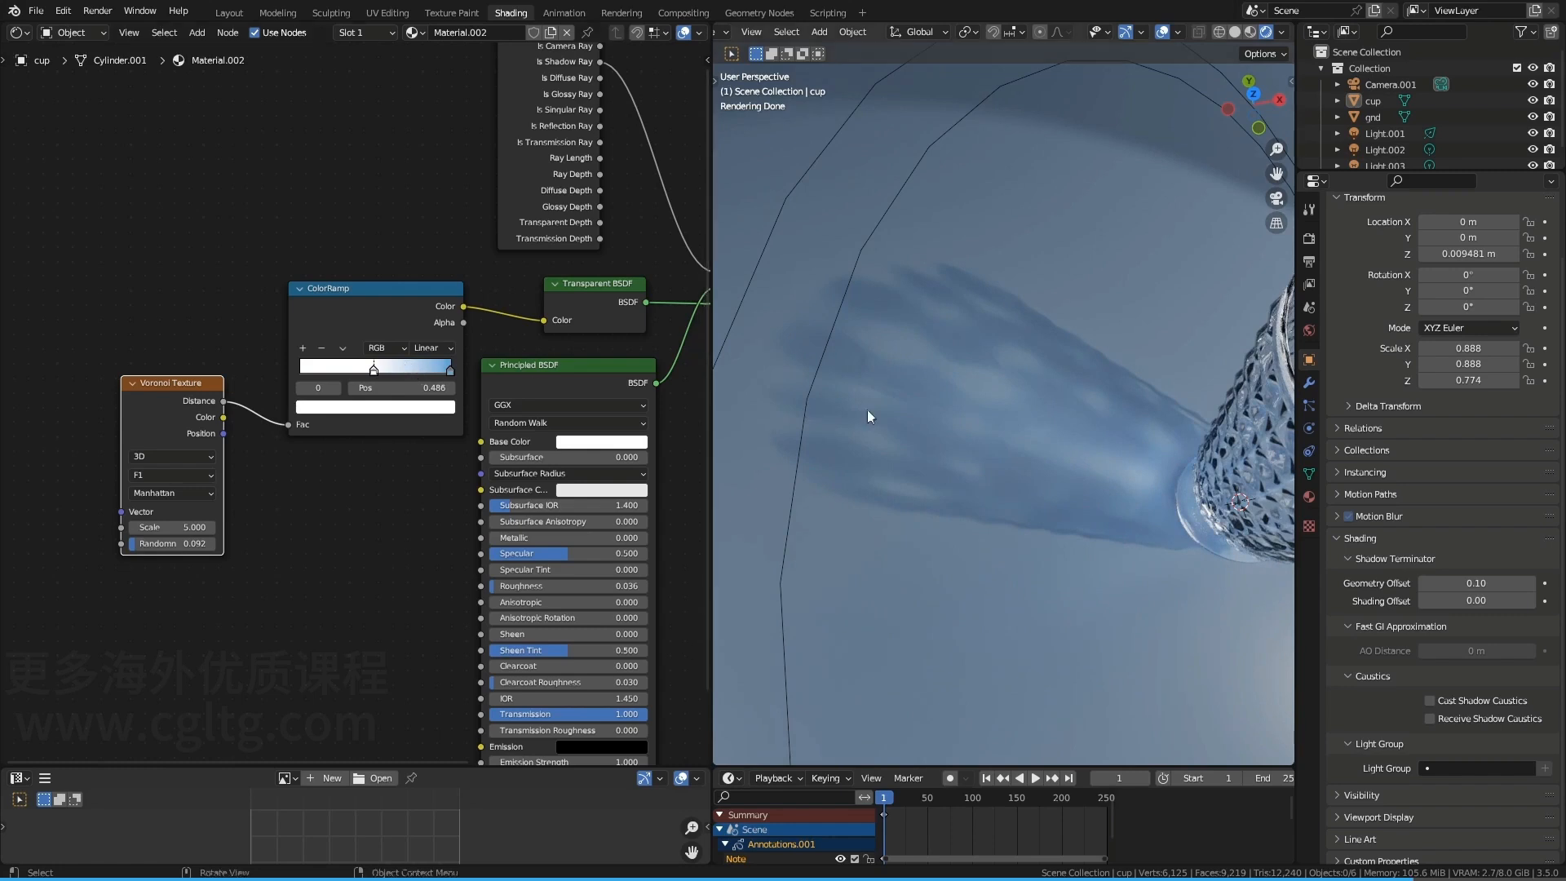
Add Texture Coordinate and Mapping nodes that feed Generated coordinates into the Voronoi Texture's Vector input
middle_click_drag(864, 409, 959, 423)
middle_click_drag(308, 507, 525, 448)
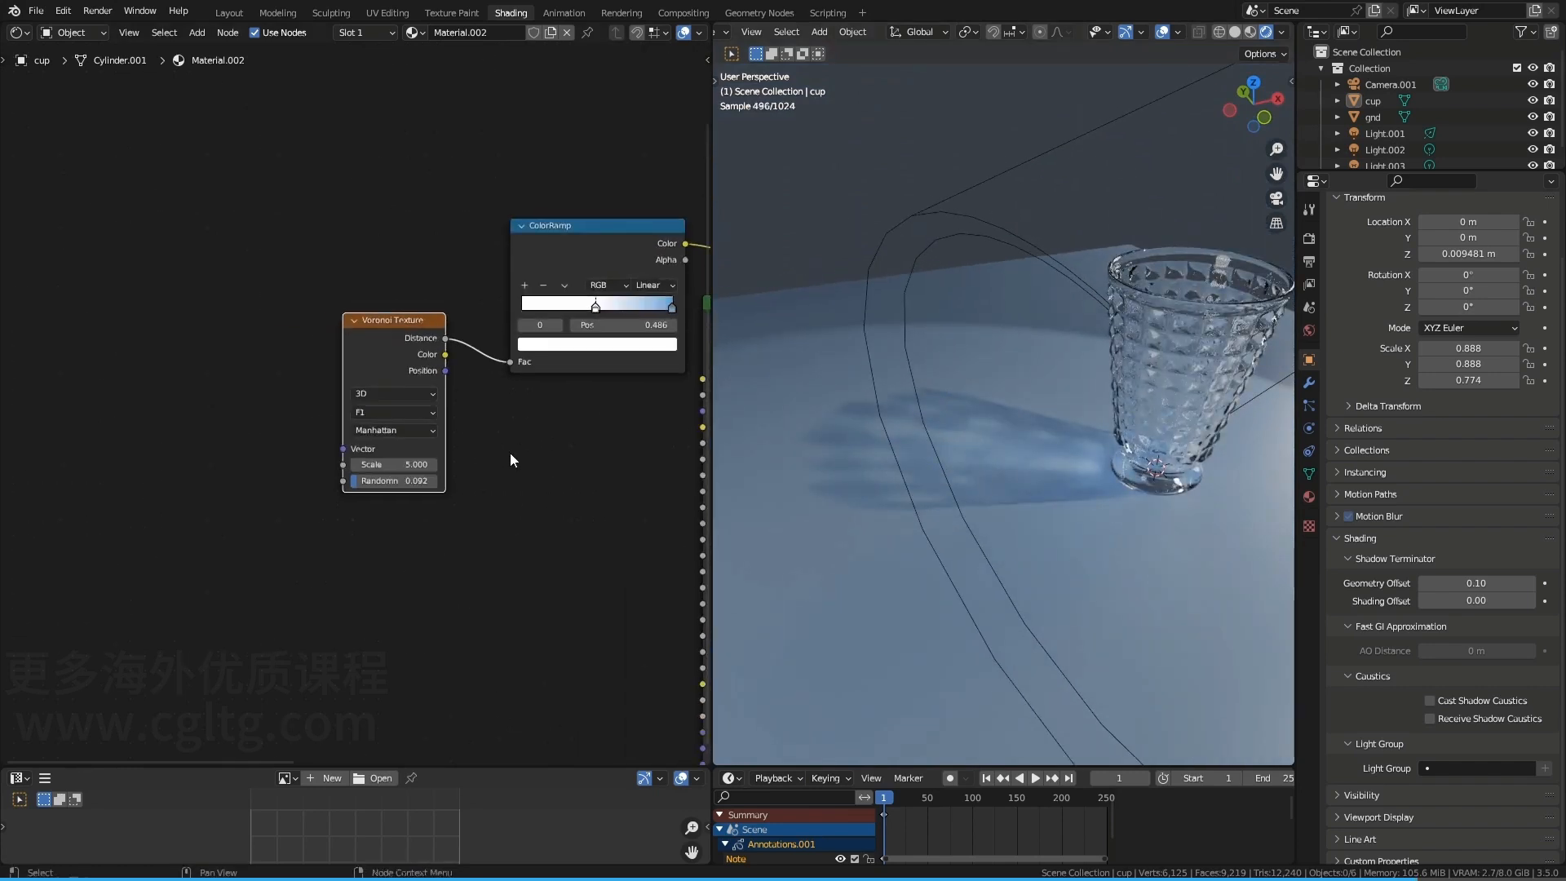
scroll(400, 343, "up", 3)
key("ctrl+t")
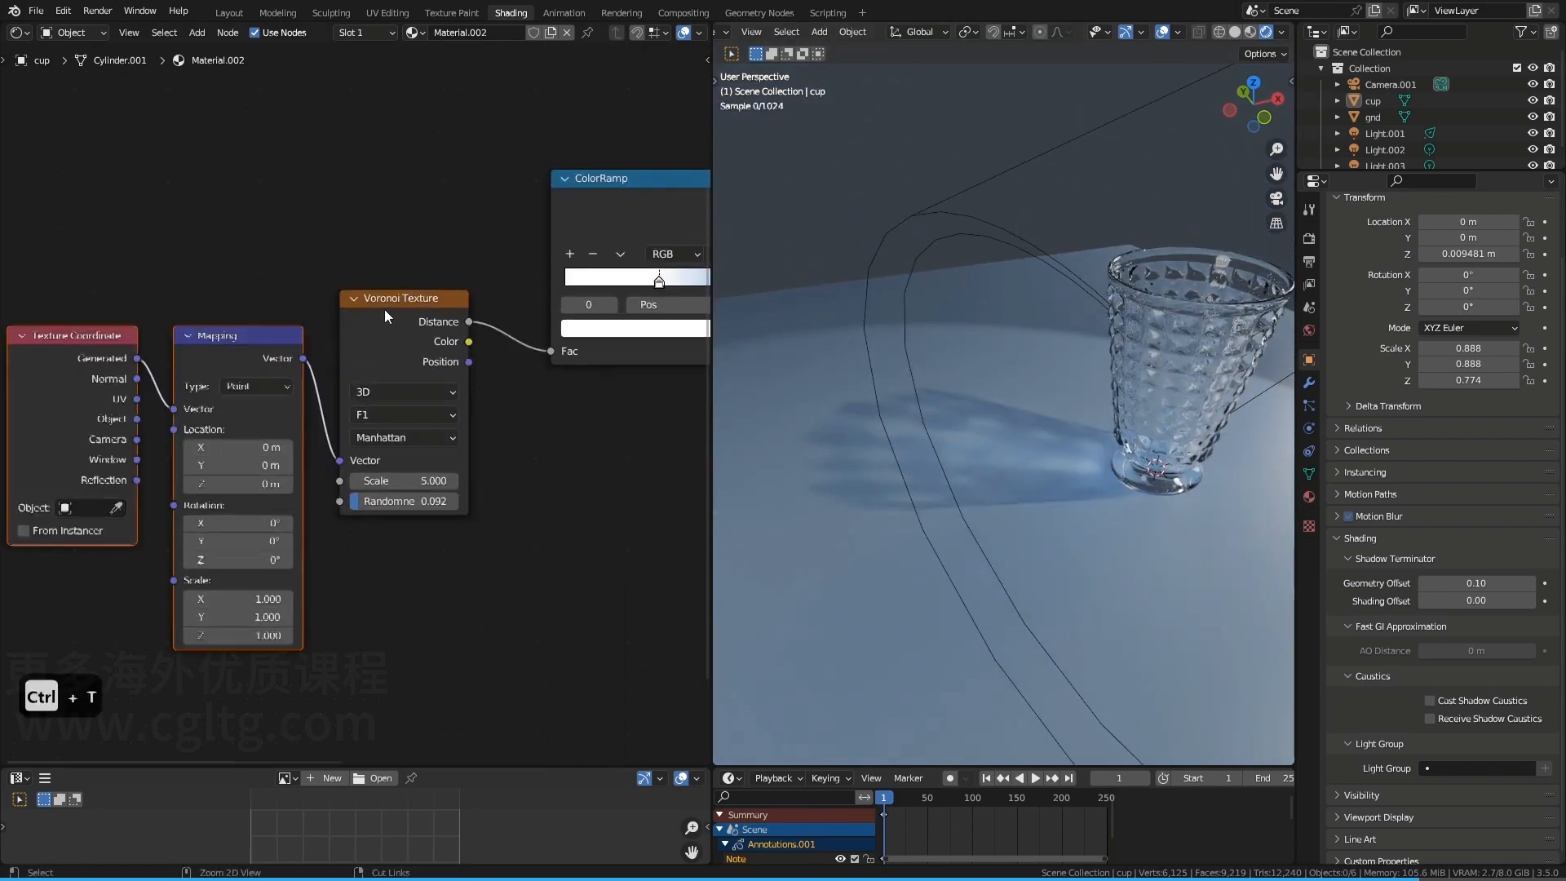
Shift the Voronoi pattern by setting the Mapping location to X -0.05 m, Y -0.16 m and Z 0.42 m
middle_click_drag(342, 481, 409, 454)
mouse_move(314, 421)
left_mouse_down()
mouse_move(353, 421)
mouse_move(310, 421)
left_mouse_up()
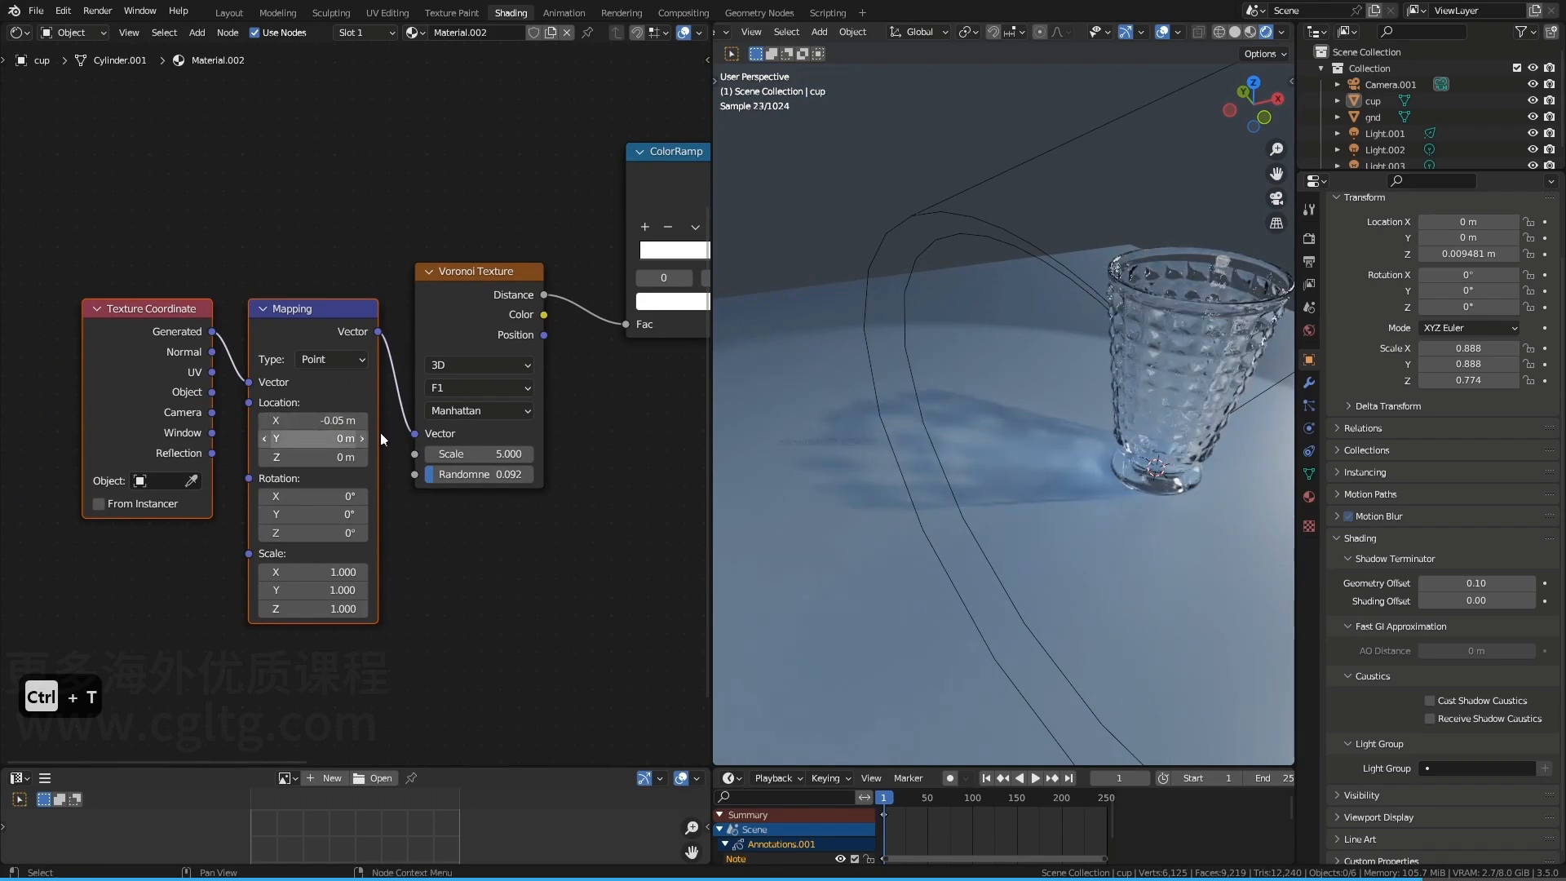
middle_click_drag(977, 408, 950, 457)
scroll(926, 432, "up", 2)
left_click_drag(313, 439, 355, 458)
middle_click_drag(815, 425, 898, 434)
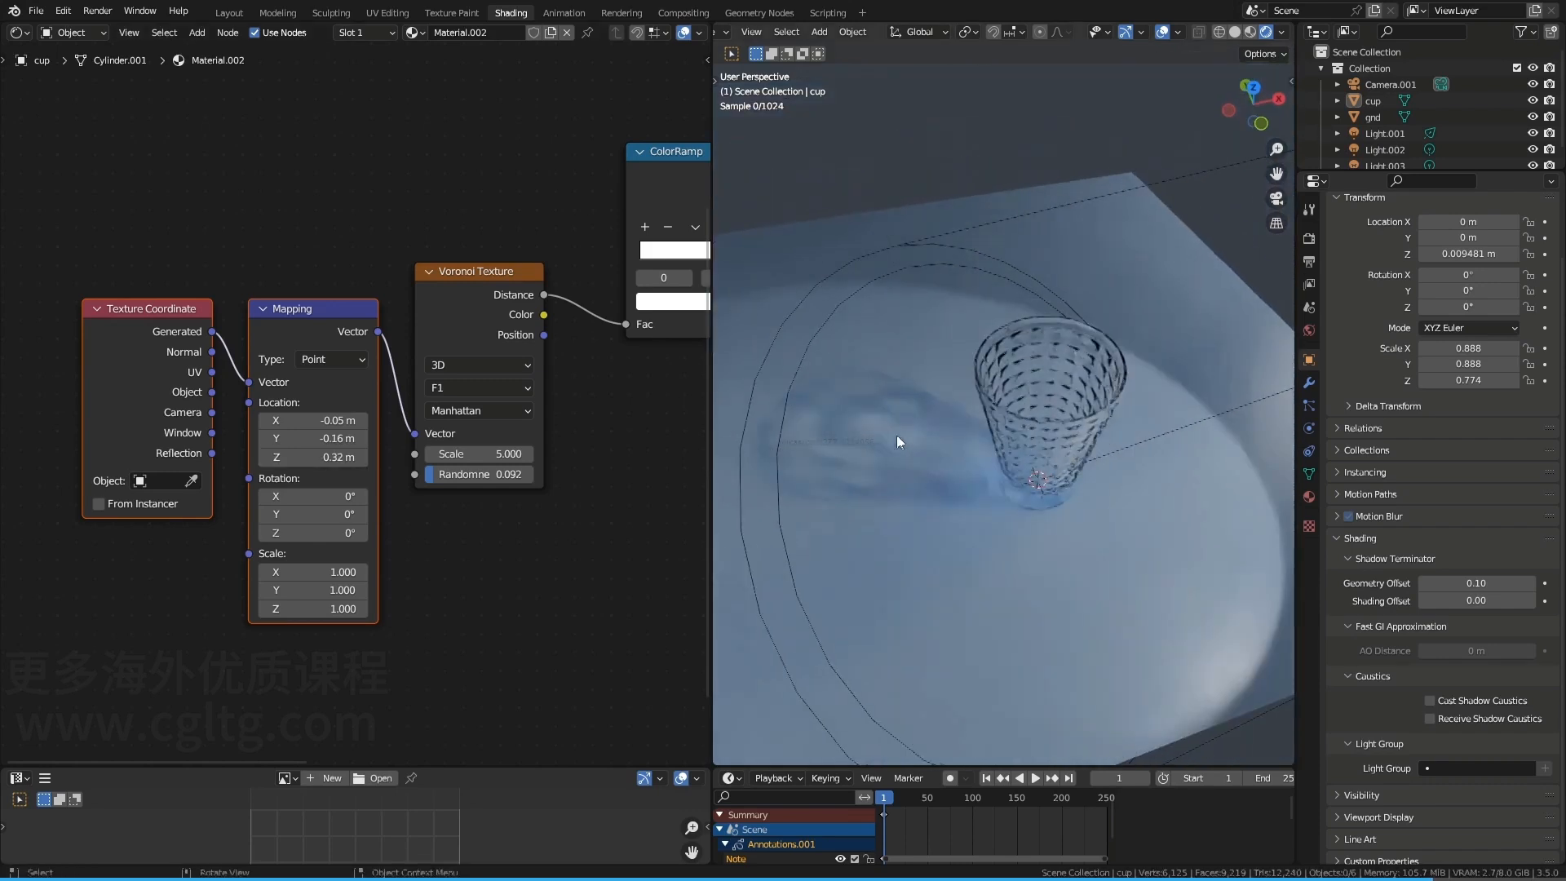
left_click_drag(314, 457, 322, 458)
middle_click_drag(1076, 452, 1031, 477, "shift")
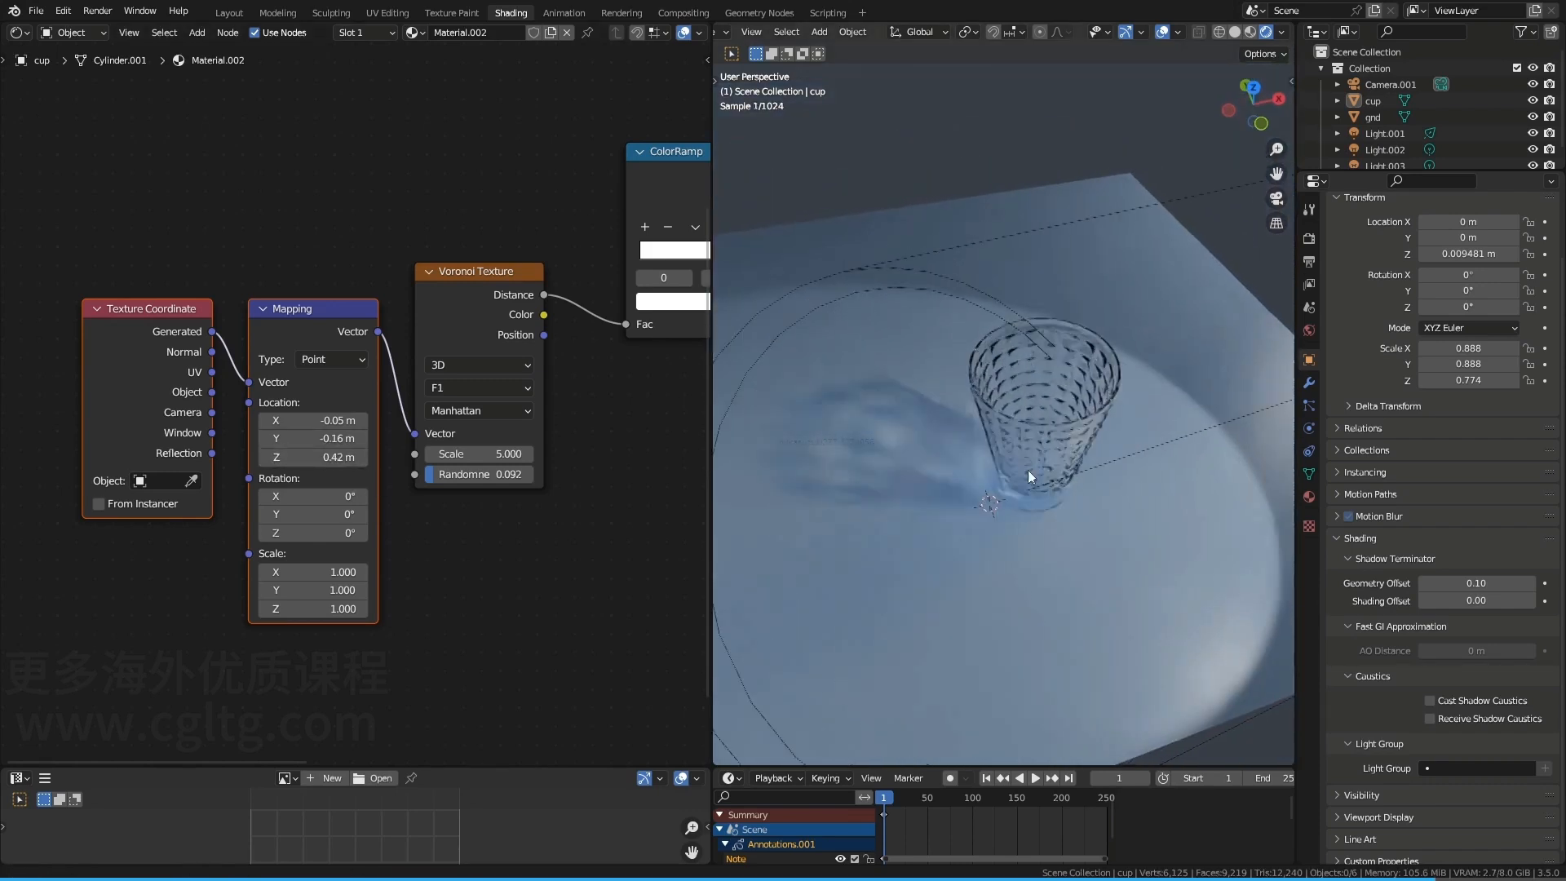
Add a point light to the scene
scroll(998, 486, "down", 6)
left_click(1187, 356)
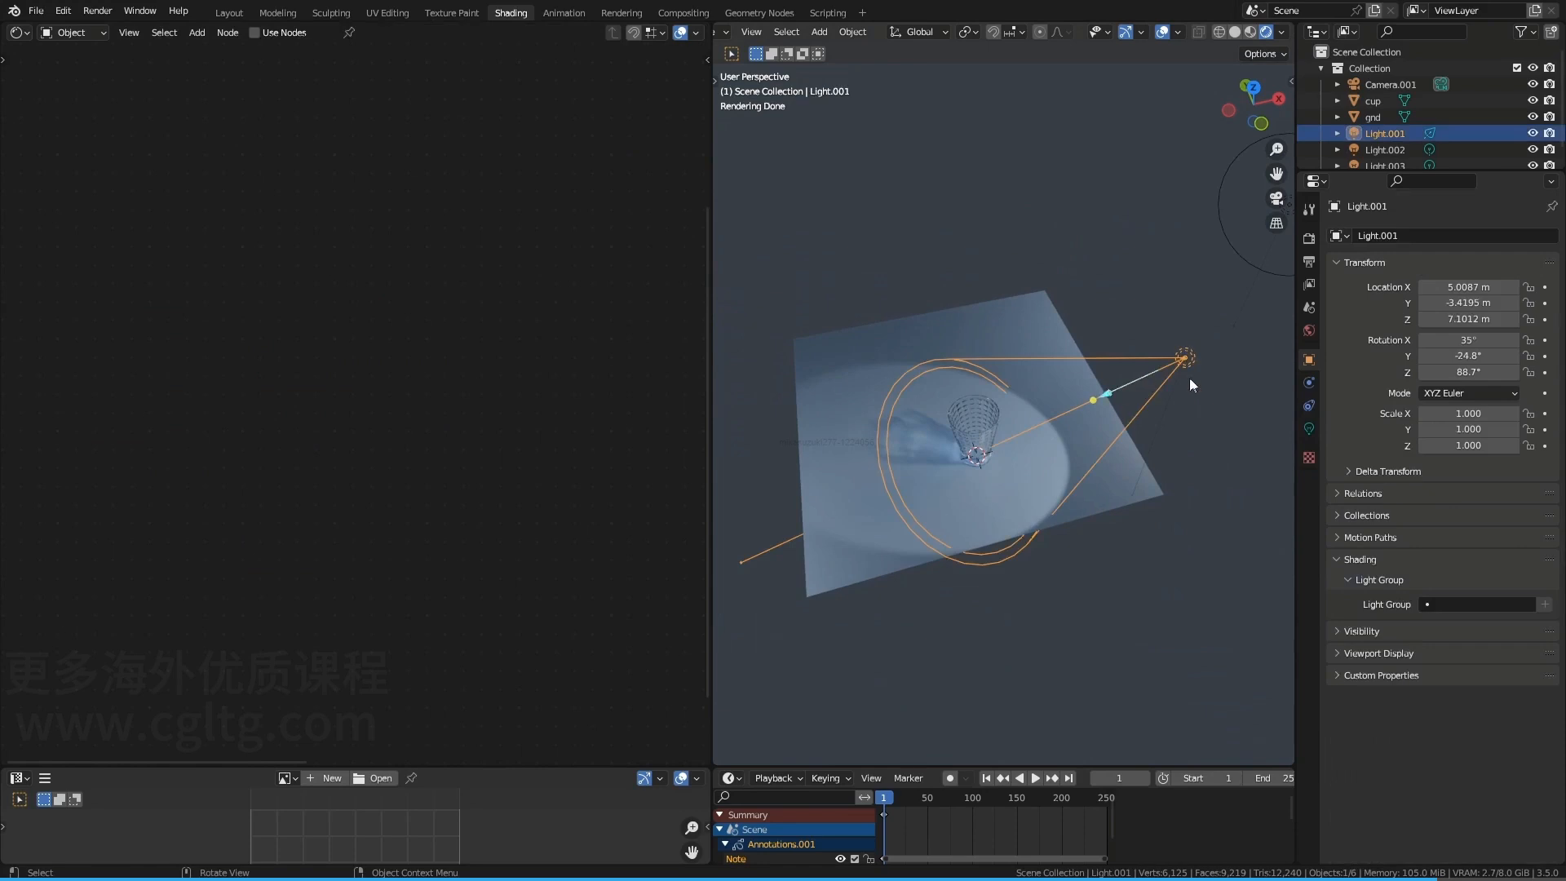
scroll(1026, 458, "up", 5)
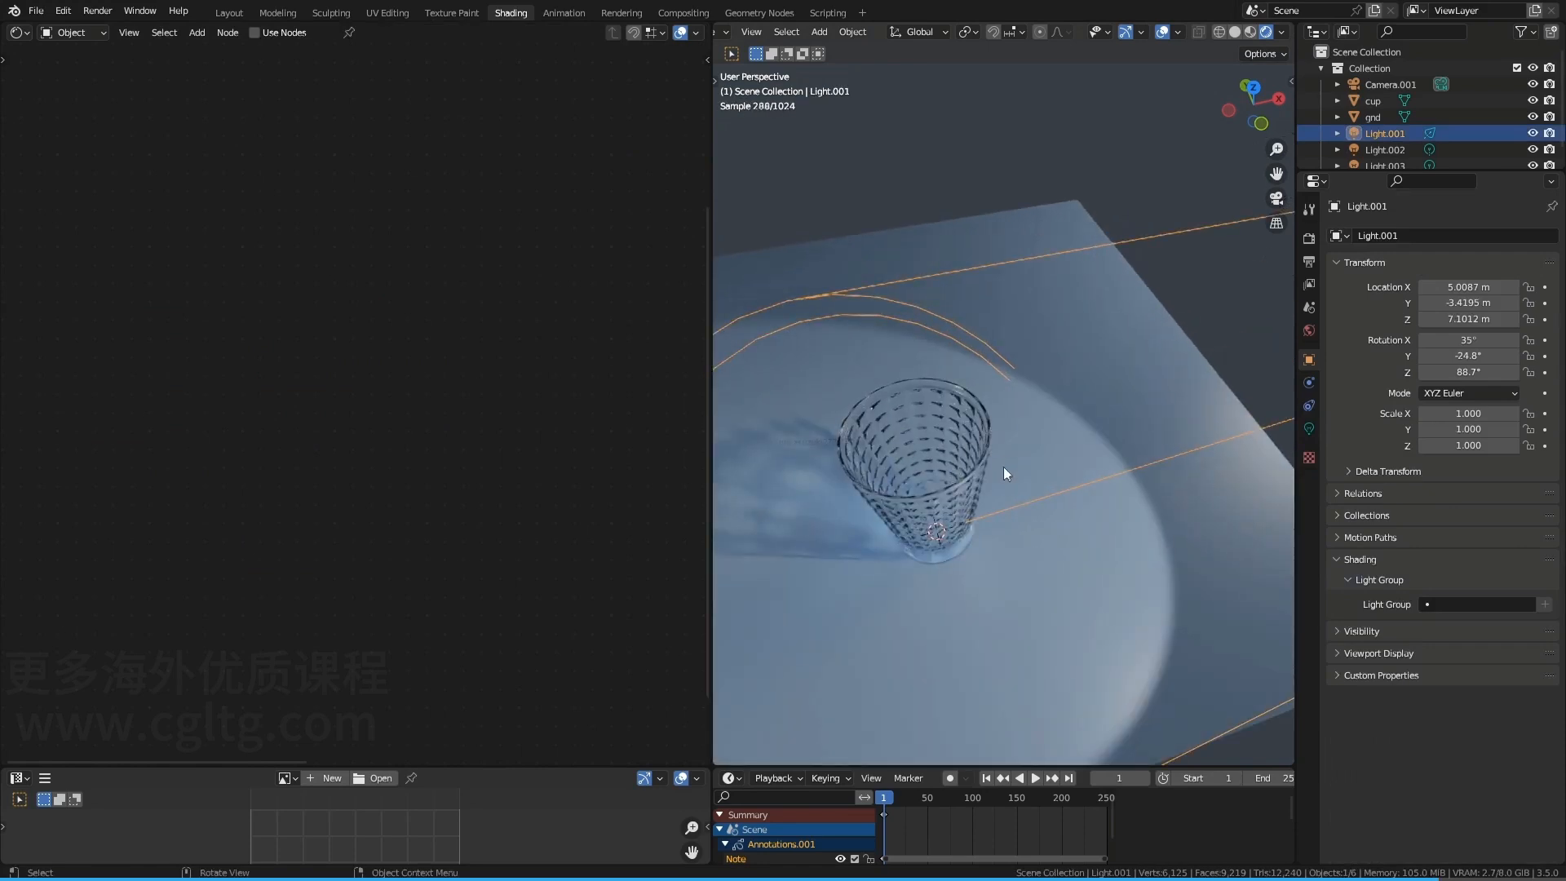
middle_click_drag(1003, 473, 844, 493)
key("shift+a")
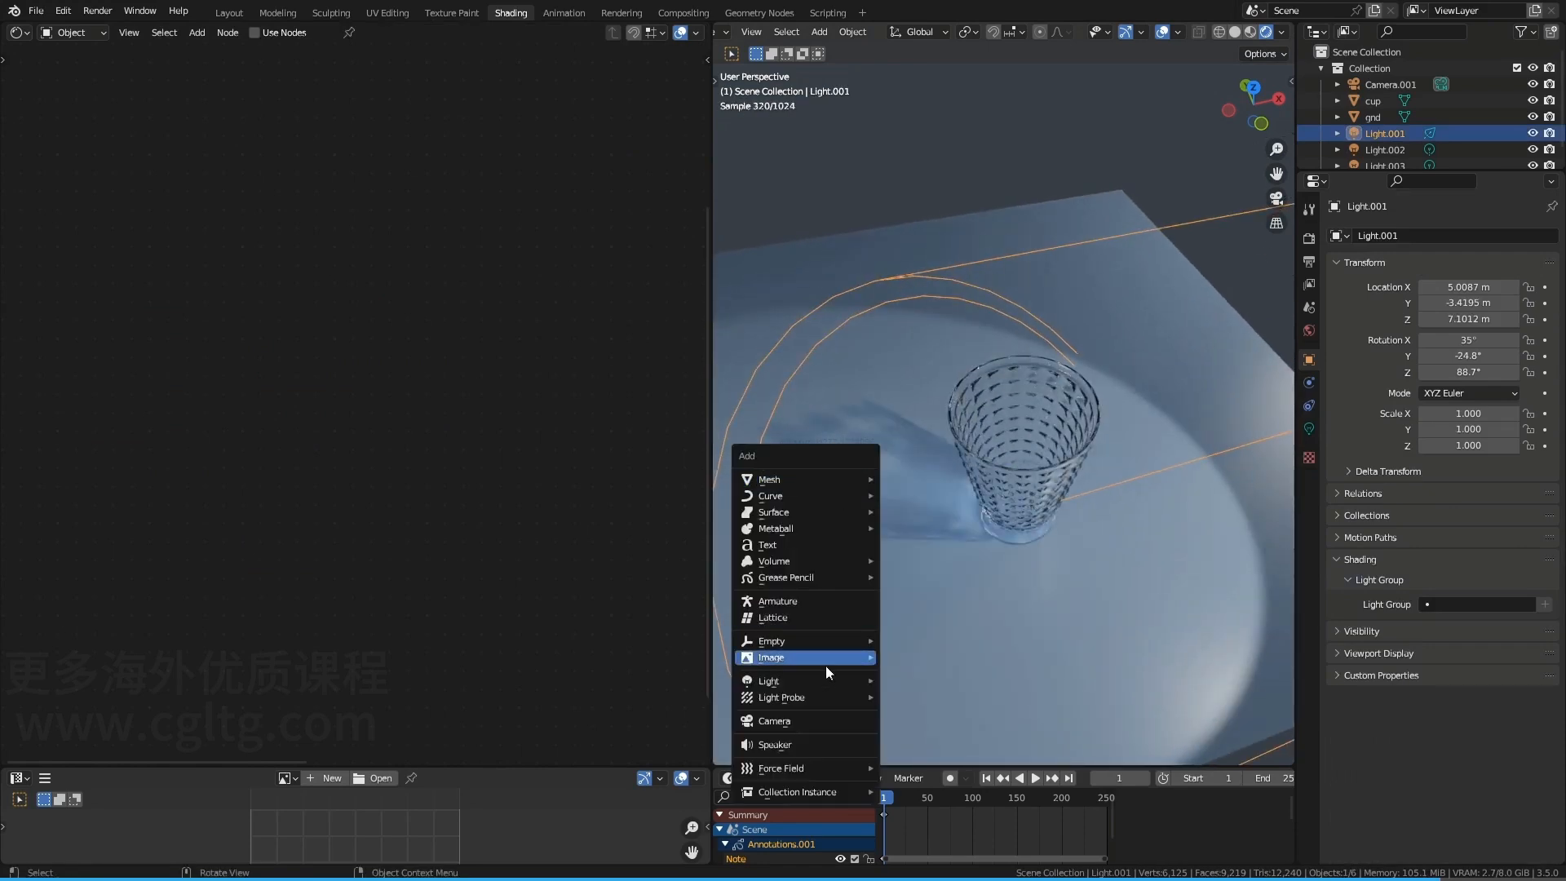
mouse_move(848, 681)
left_click(915, 680)
Move the point light inside the cup, to about X 0.017 m, Y -0.097 m and Z 0.867 m
key("g")
left_click(888, 465)
middle_click_drag(889, 465, 890, 442)
key("g")
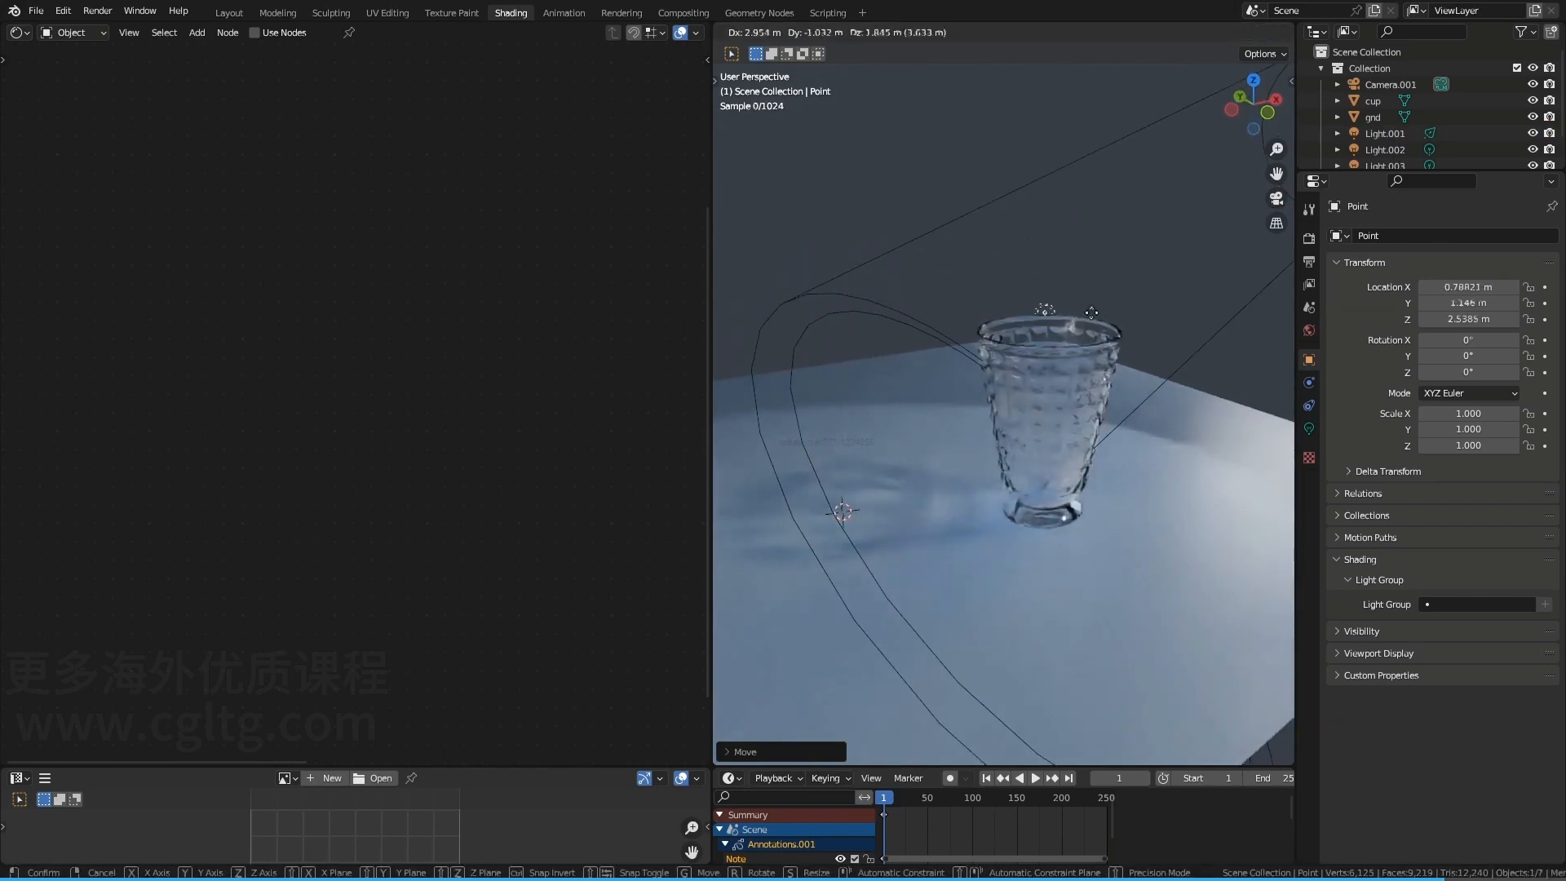
middle_click_drag(1098, 417, 1031, 477)
left_click(1040, 508)
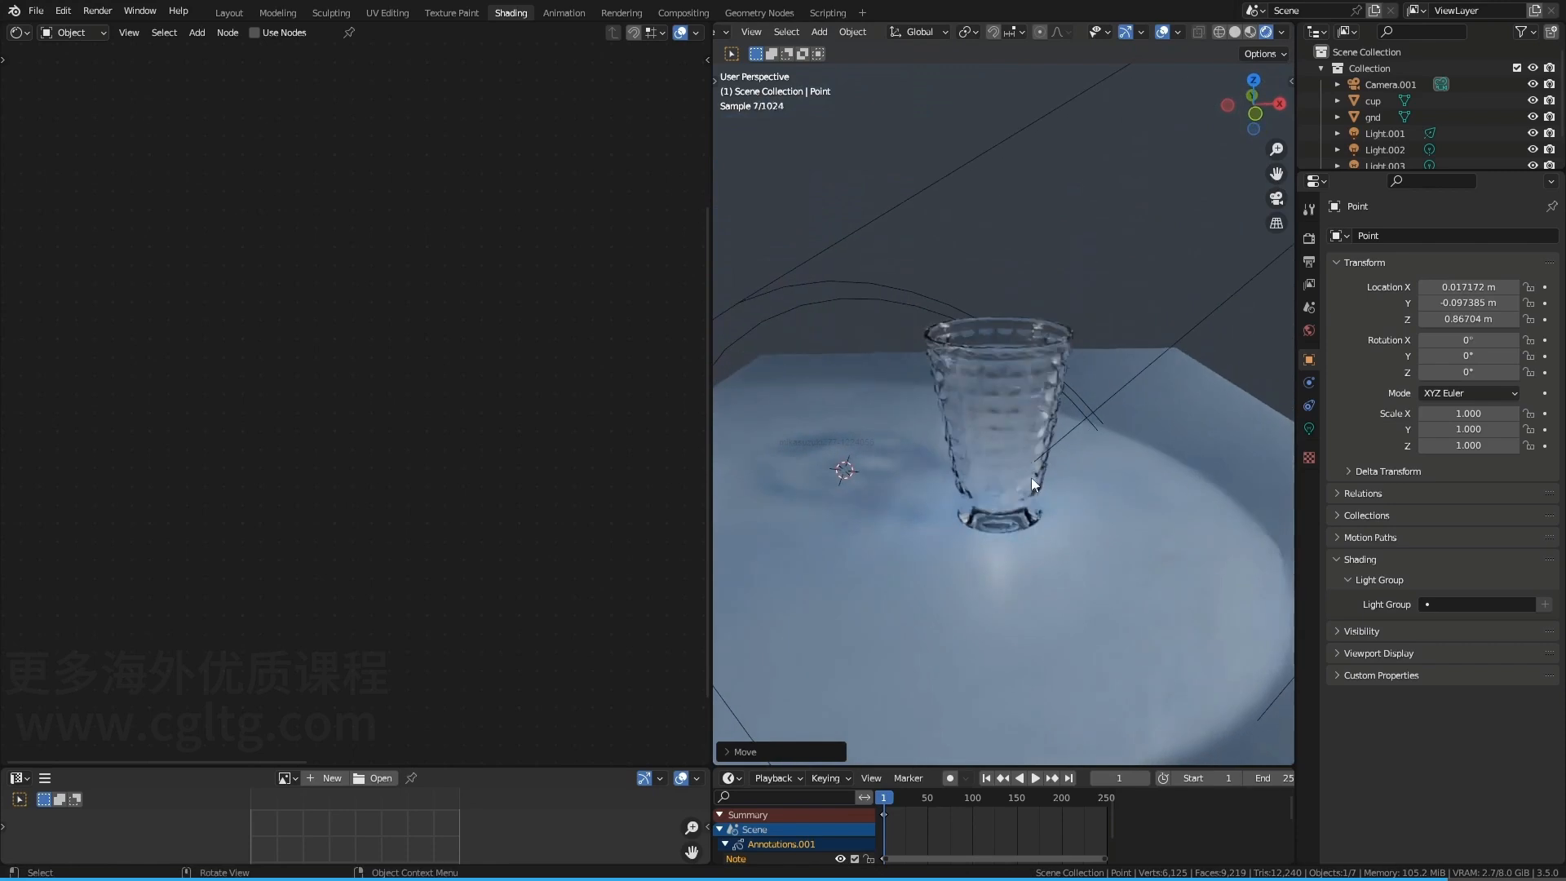
key("g")
key("Escape")
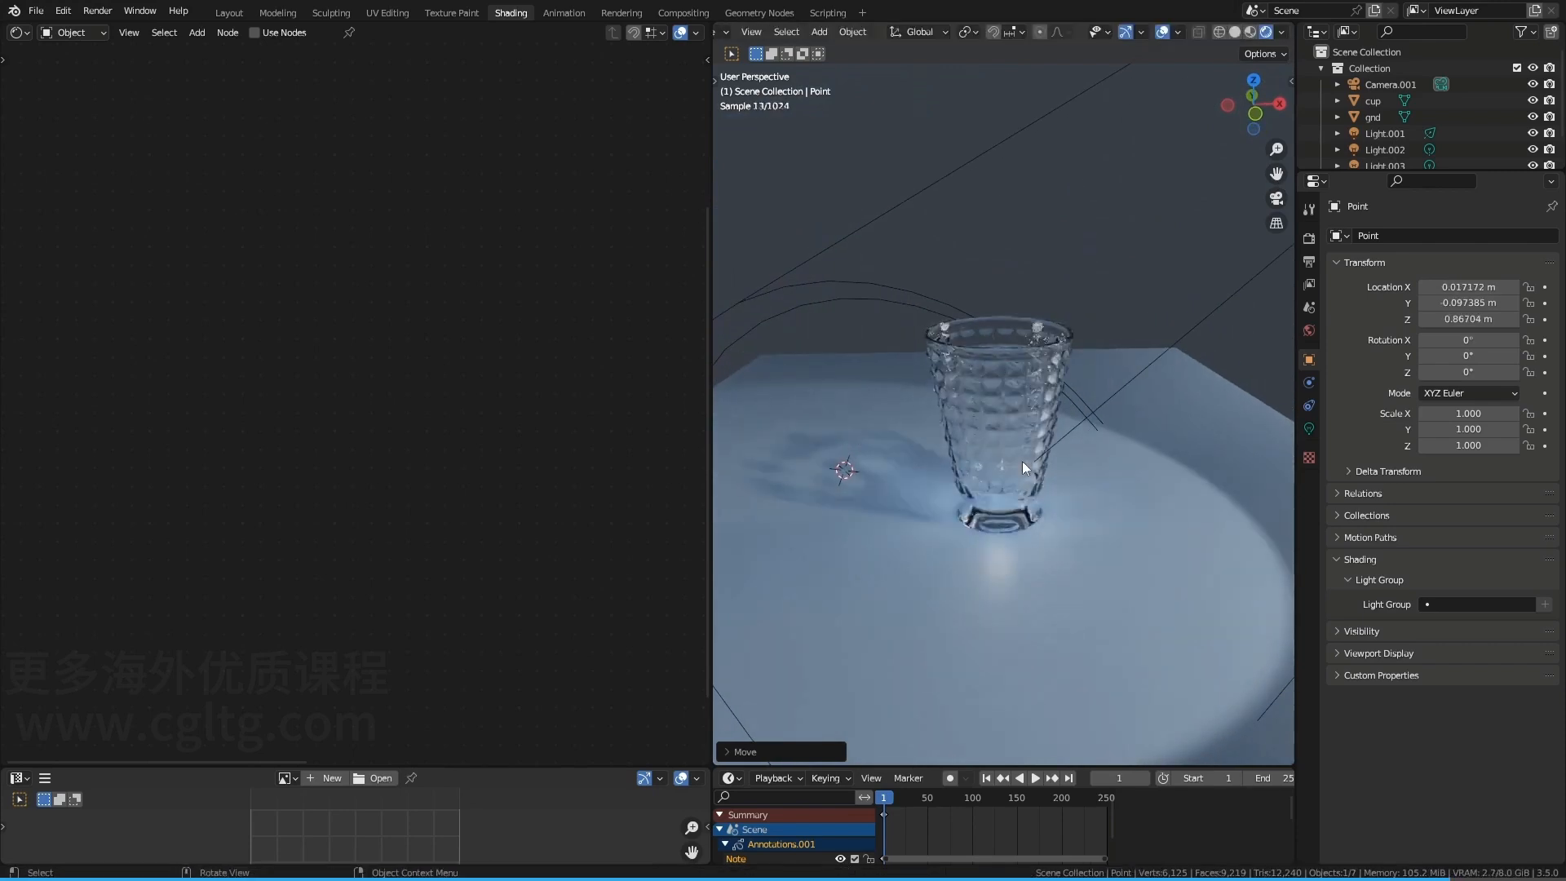
Set the point light's power to 200 W
left_click(1308, 430)
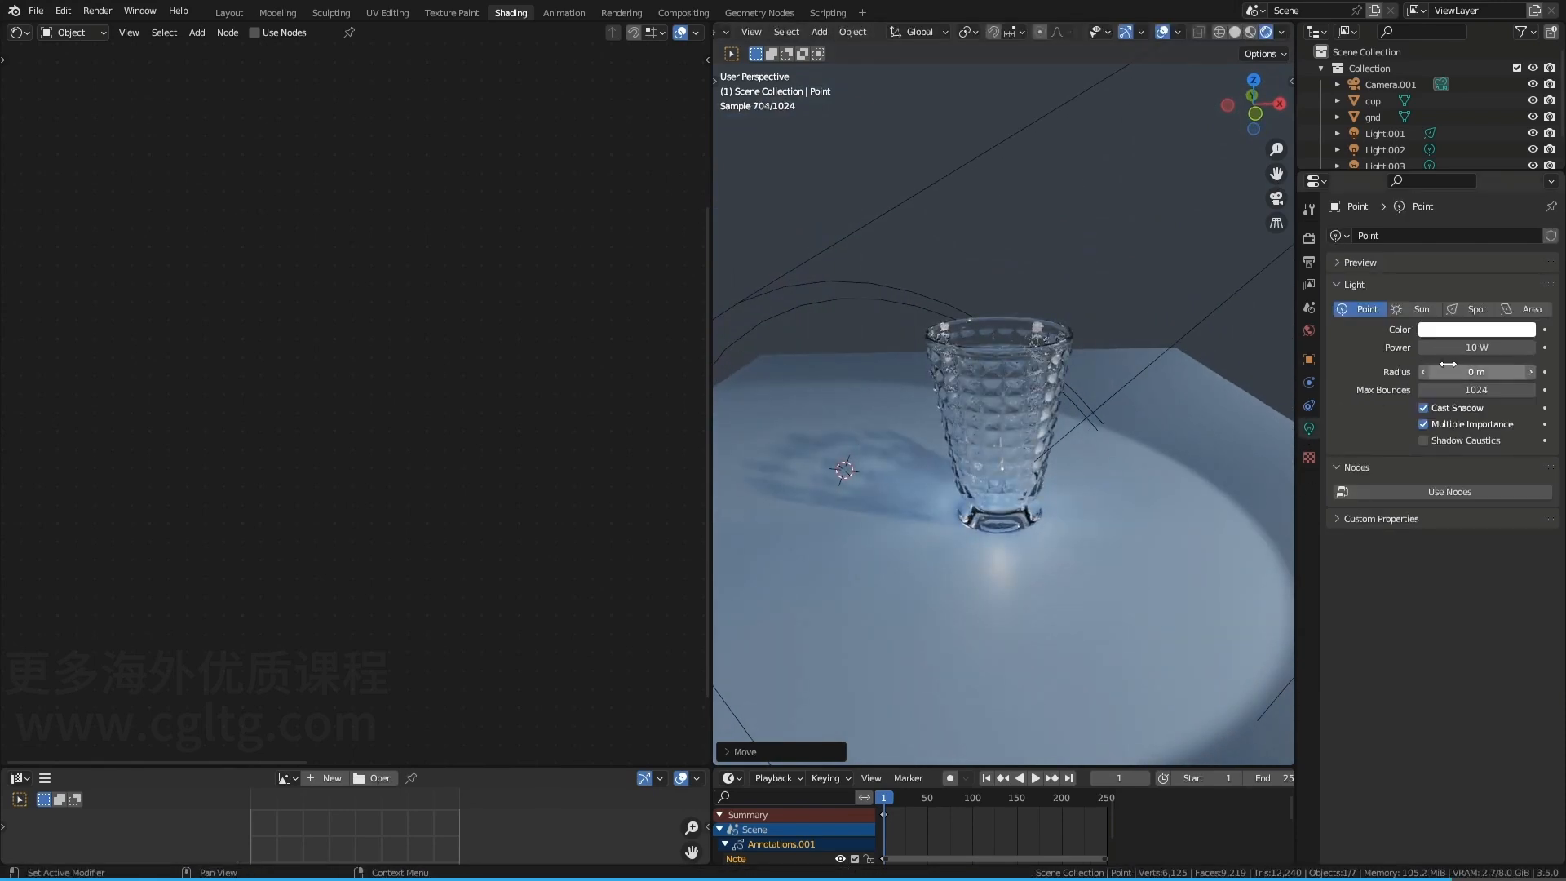
left_click(1485, 346)
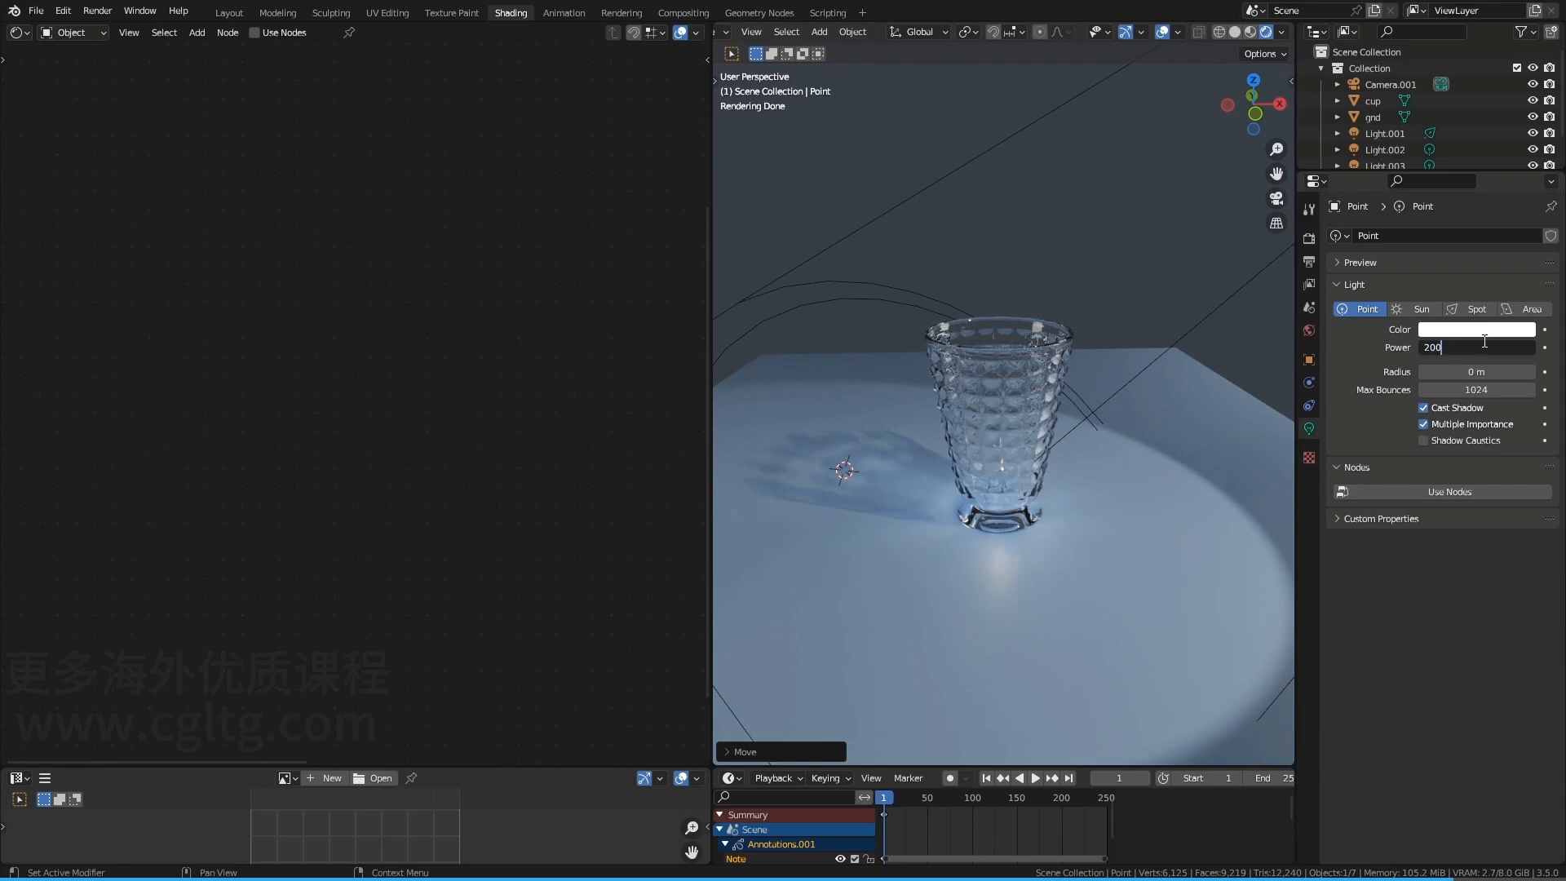
key("Return")
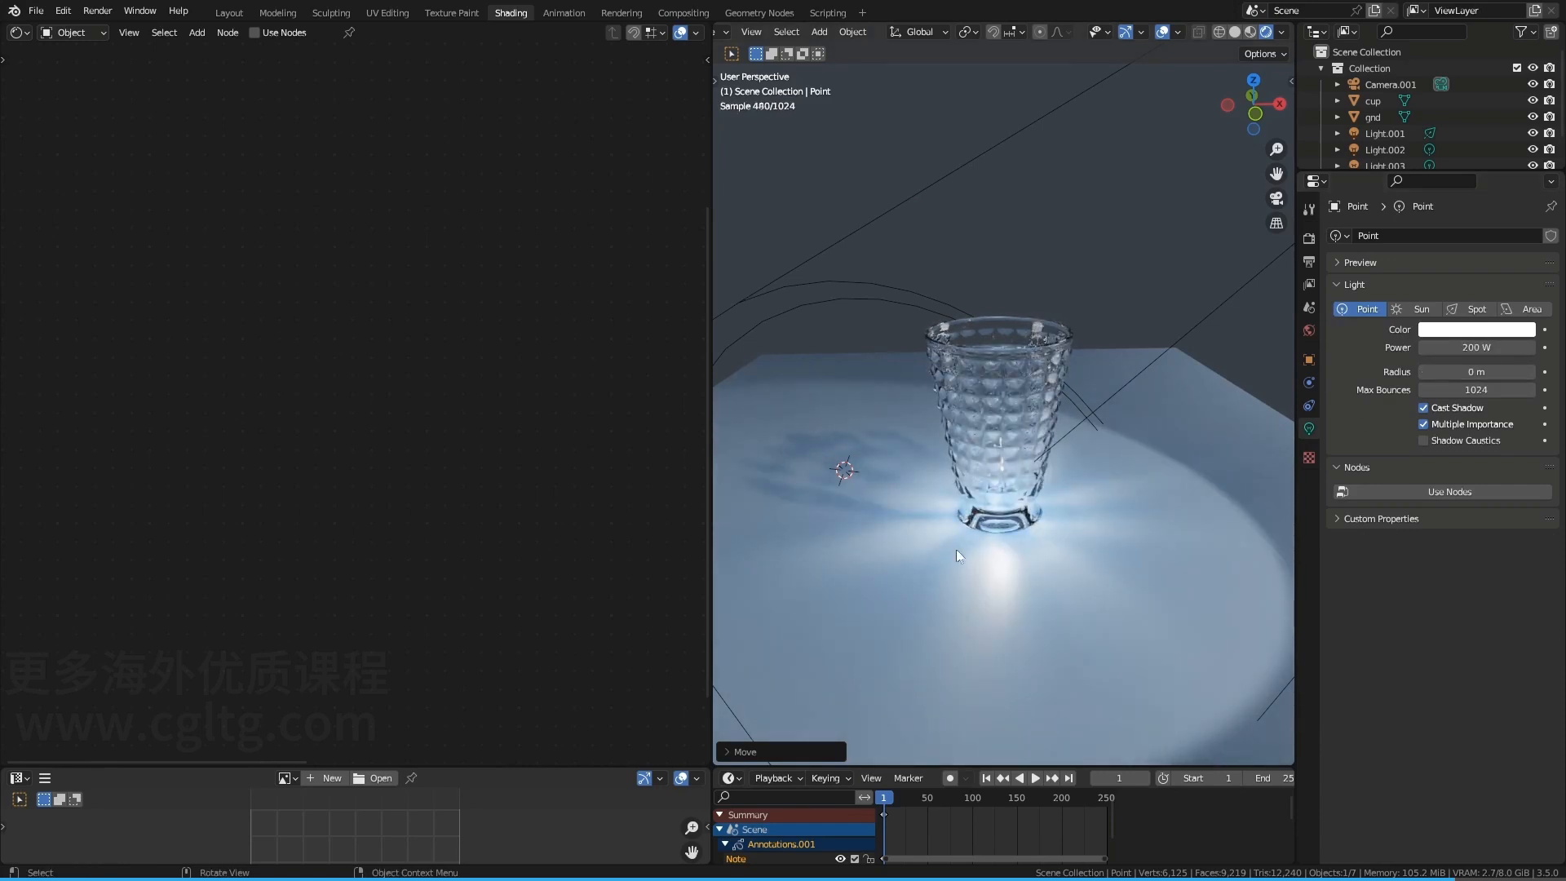
Examine the light pattern around the cup and the cup material's shadow shader nodes
middle_click_drag(956, 554, 979, 473)
left_click(986, 424)
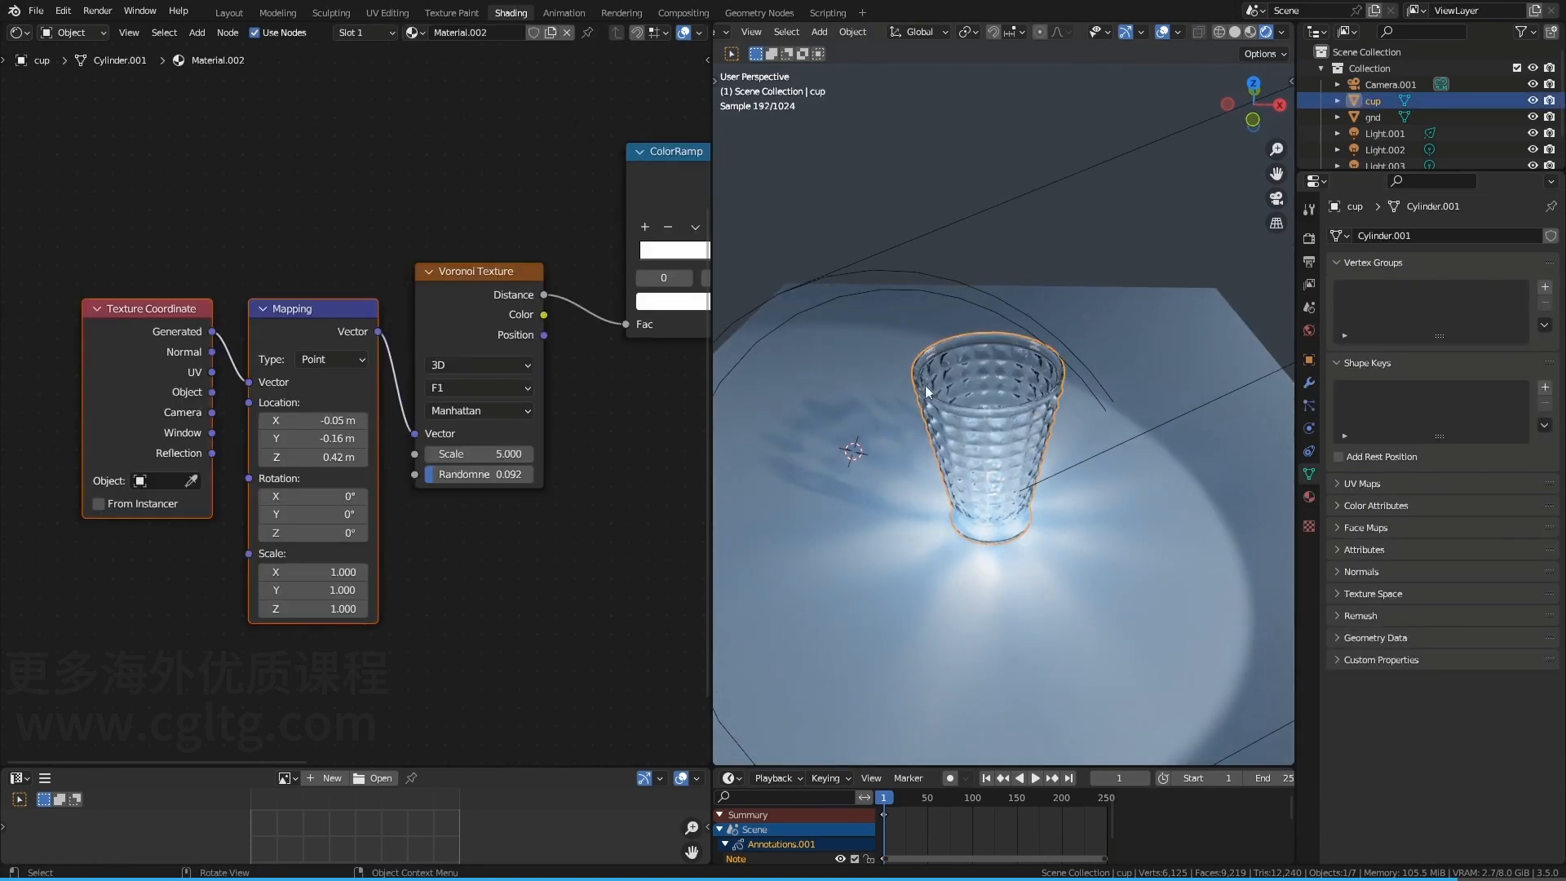
scroll(619, 359, "down", 5)
middle_click_drag(698, 404, 344, 502)
scroll(574, 341, "up", 3)
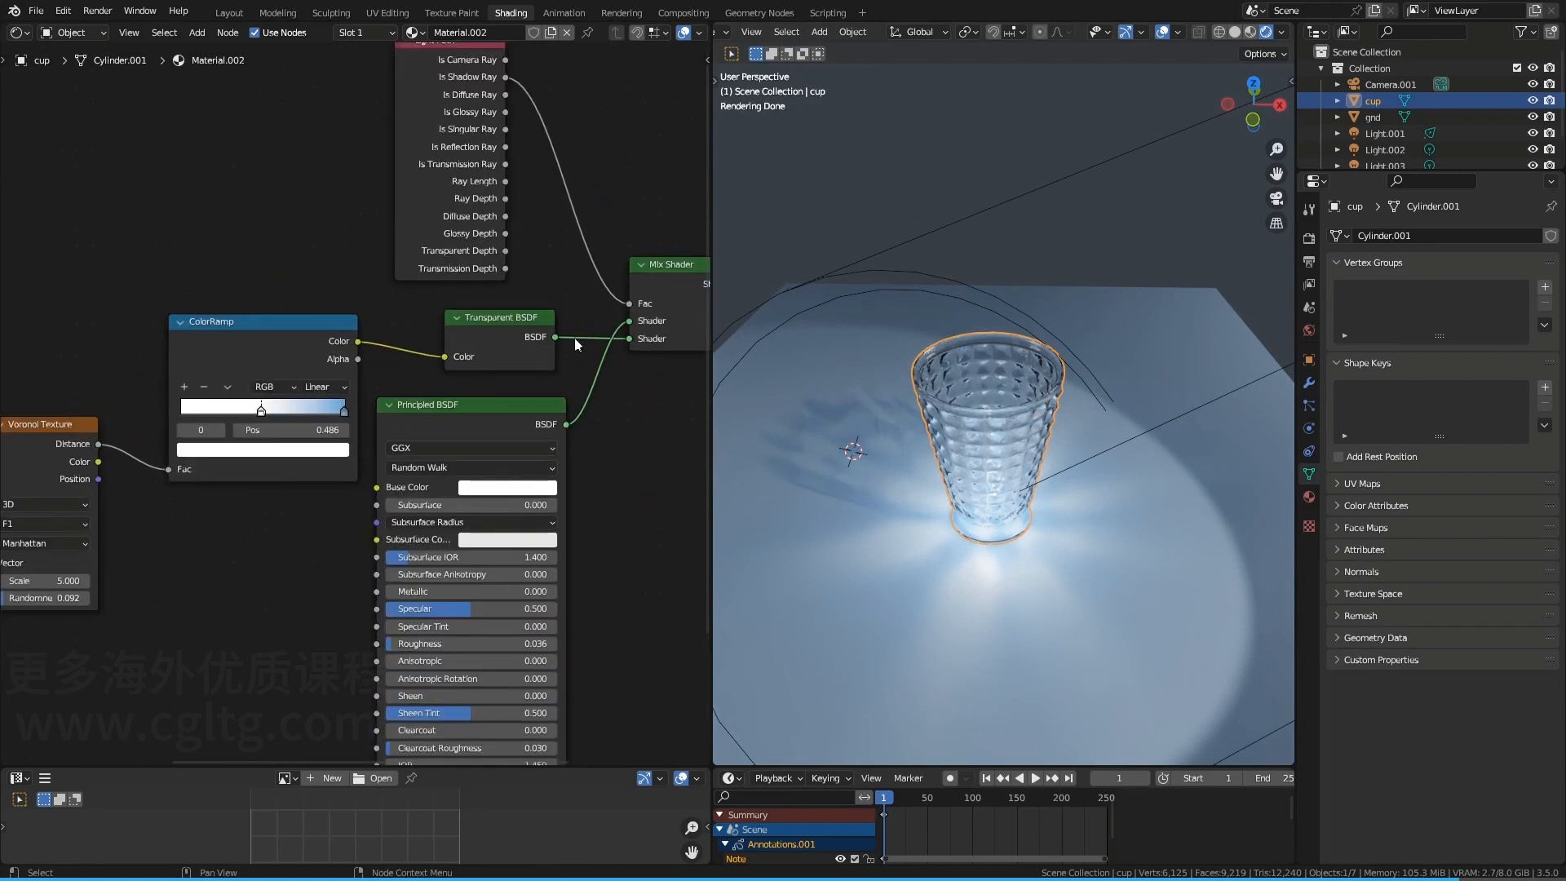
middle_click_drag(522, 345, 804, 293)
left_click_drag(322, 396, 313, 397)
left_click(314, 397)
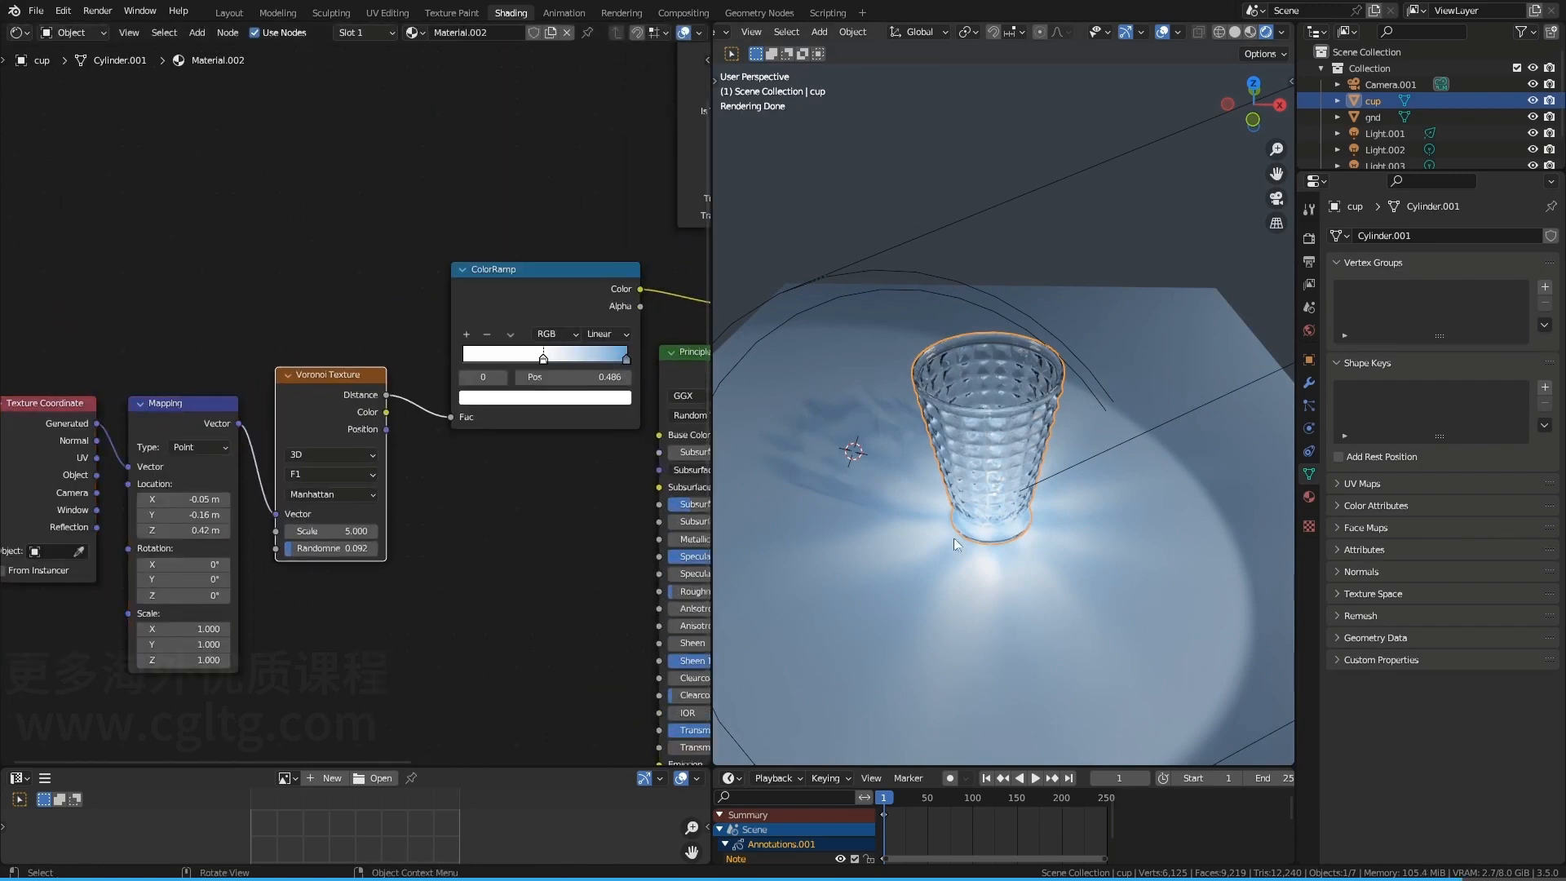
scroll(1362, 110, "down", 2)
middle_click_drag(1020, 367, 1024, 477)
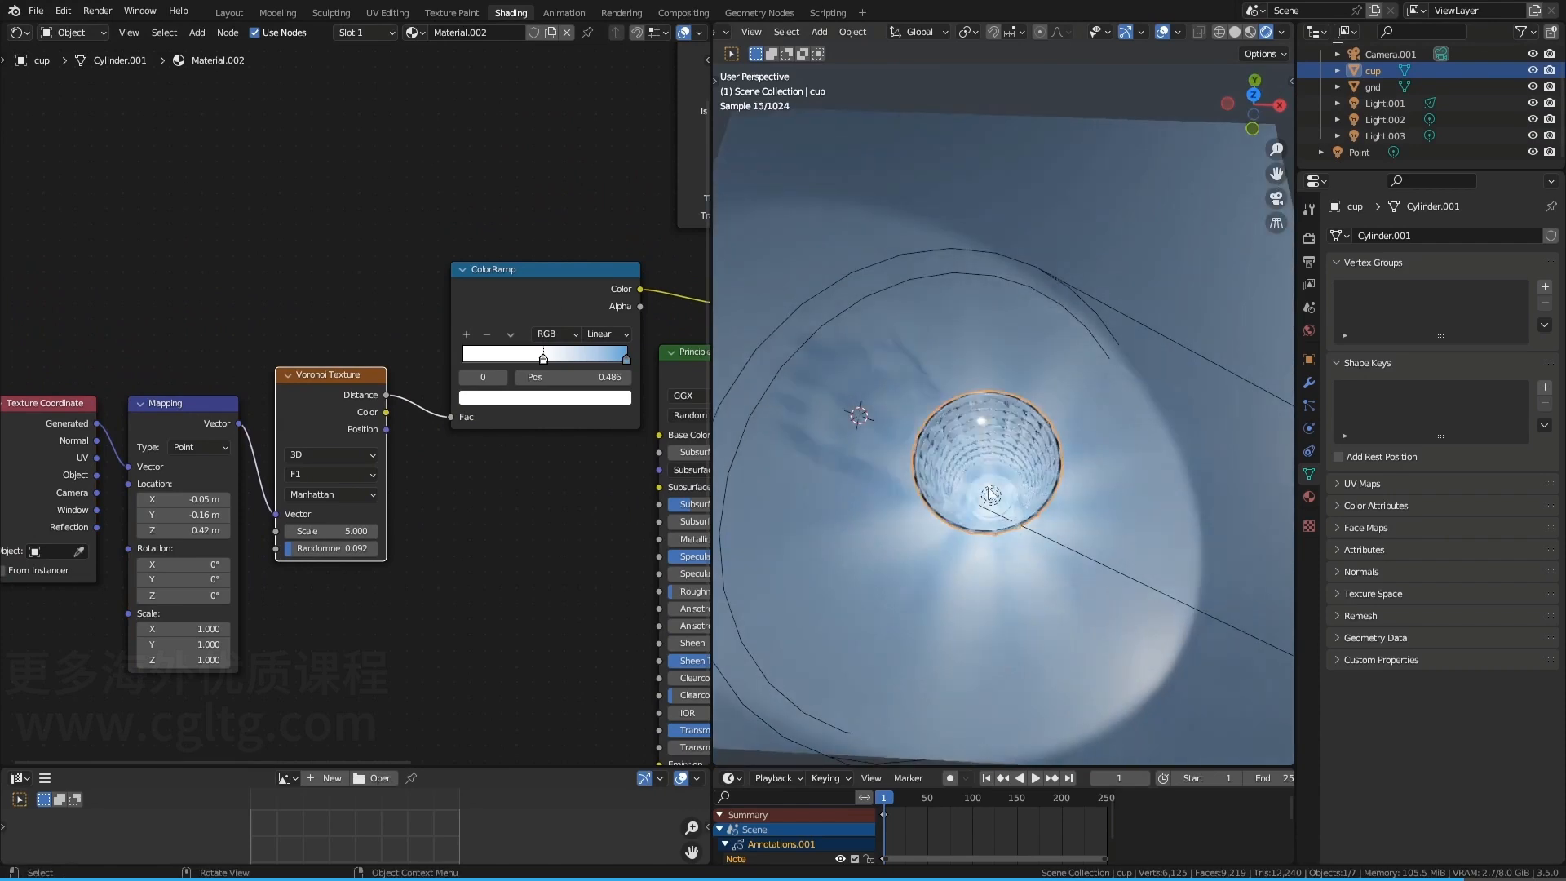
Reposition the point light inside the cup, close to its base
left_click(993, 494)
scroll(993, 485, "up", 4)
middle_click_drag(1030, 614, 1018, 486)
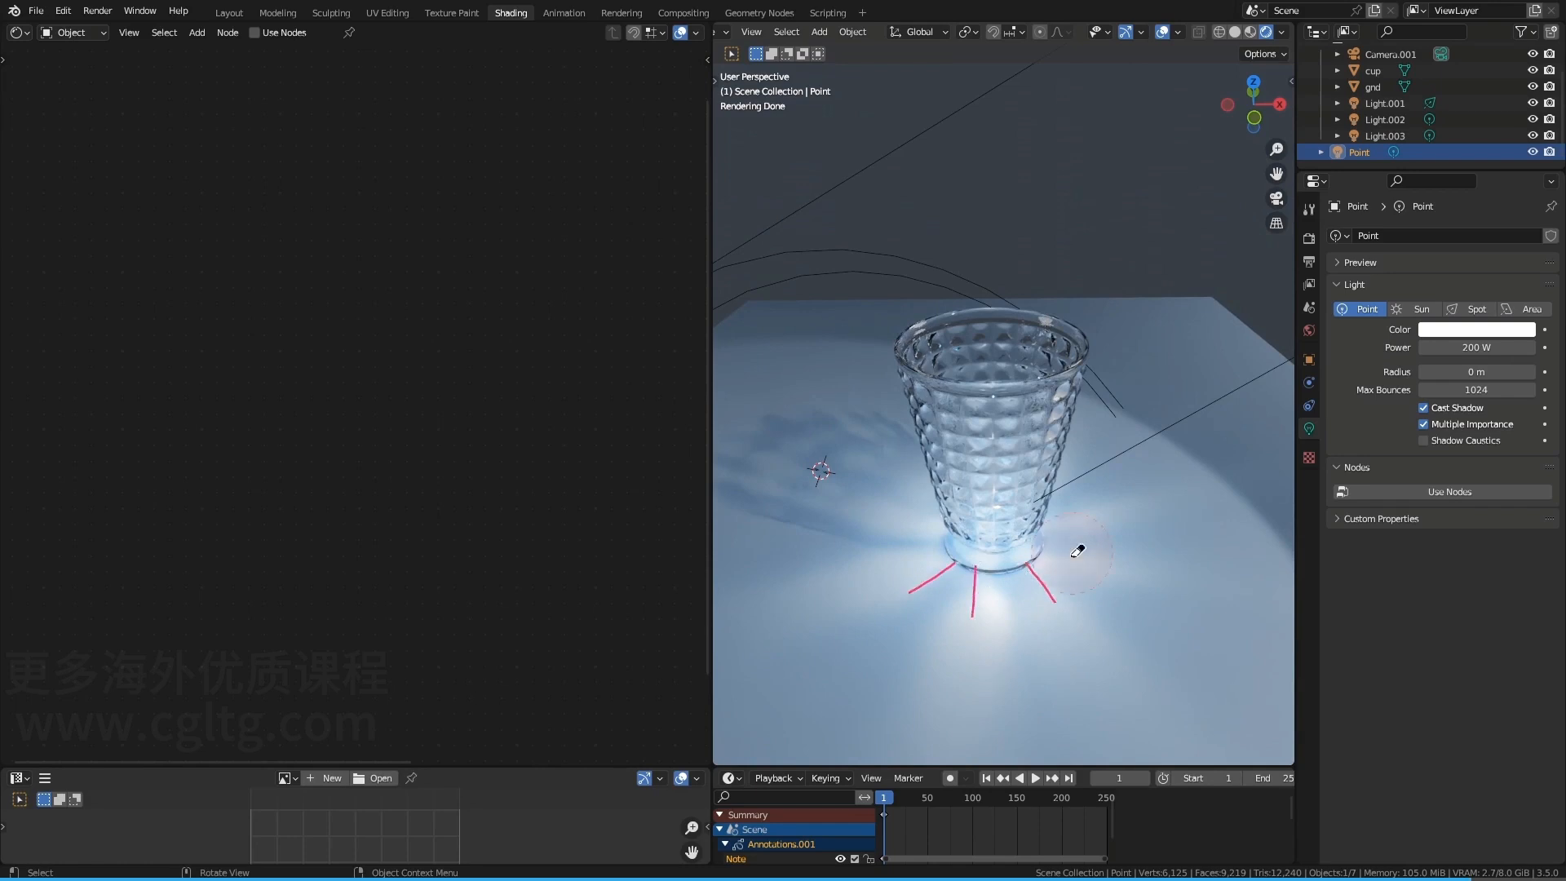
key("g")
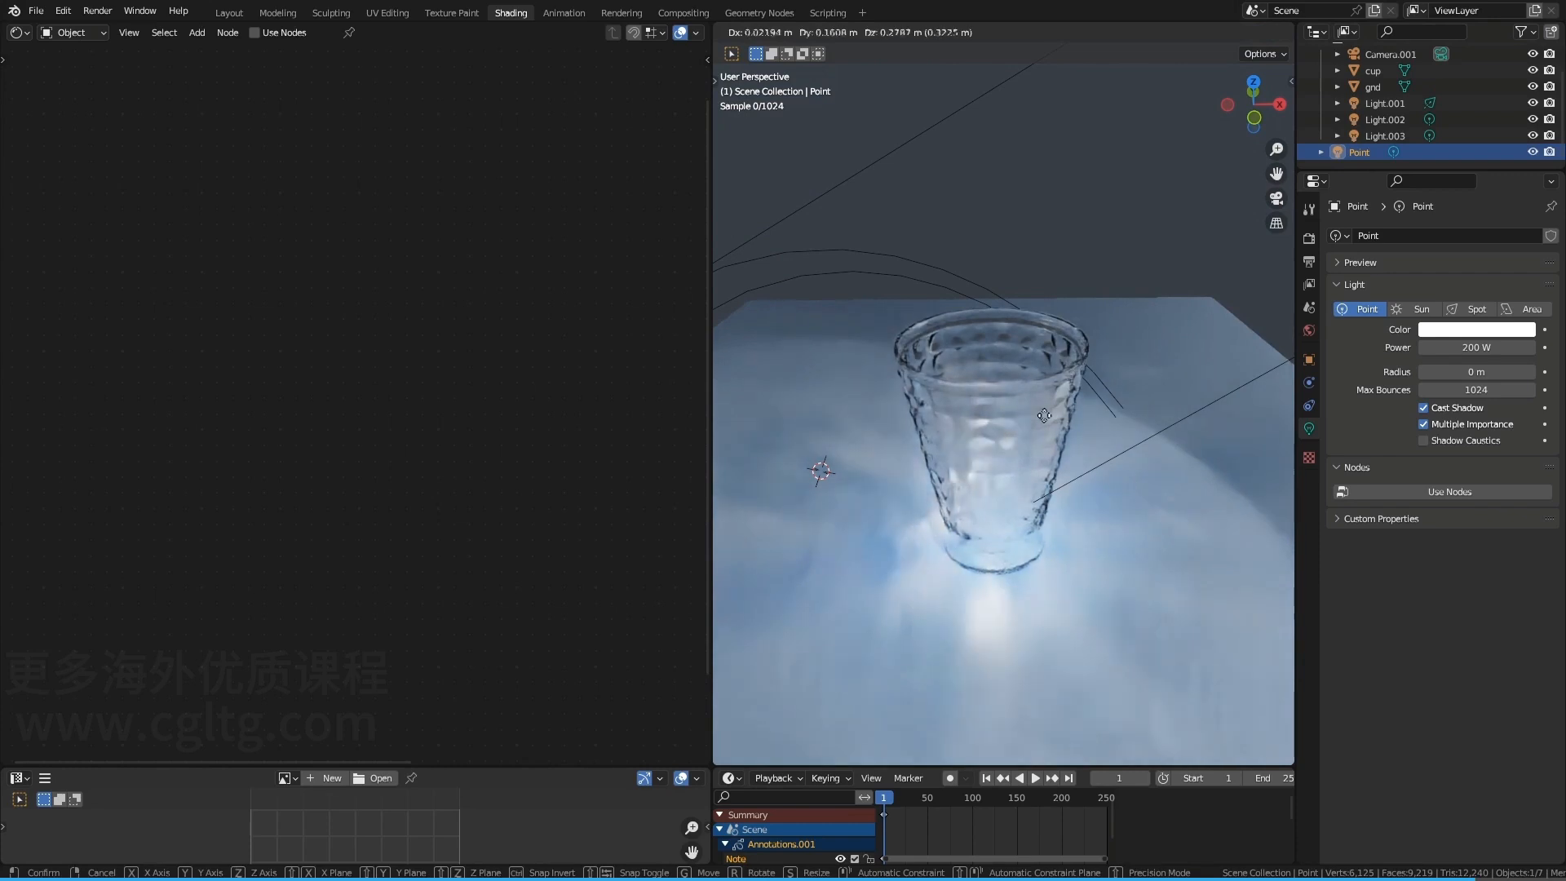
left_click(1011, 445)
middle_click_drag(1012, 445, 990, 398)
key("g")
left_click(1002, 489)
Change the point light's color to orange, with hue 0.015 and saturation 0.949
left_click(1436, 330)
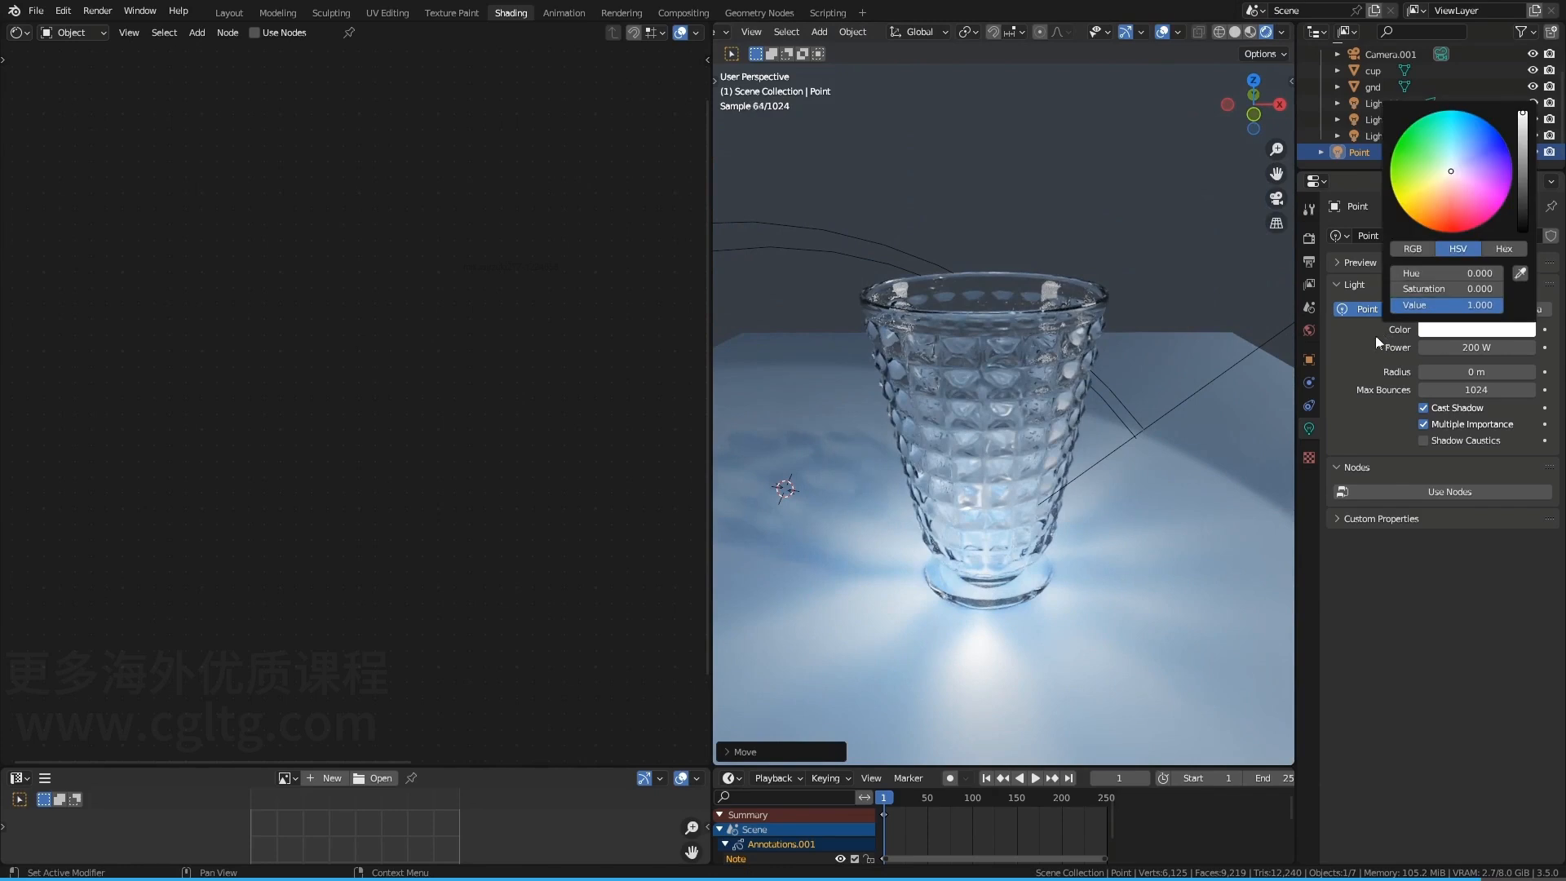
left_click(1459, 329)
left_click_drag(1451, 175, 1442, 220)
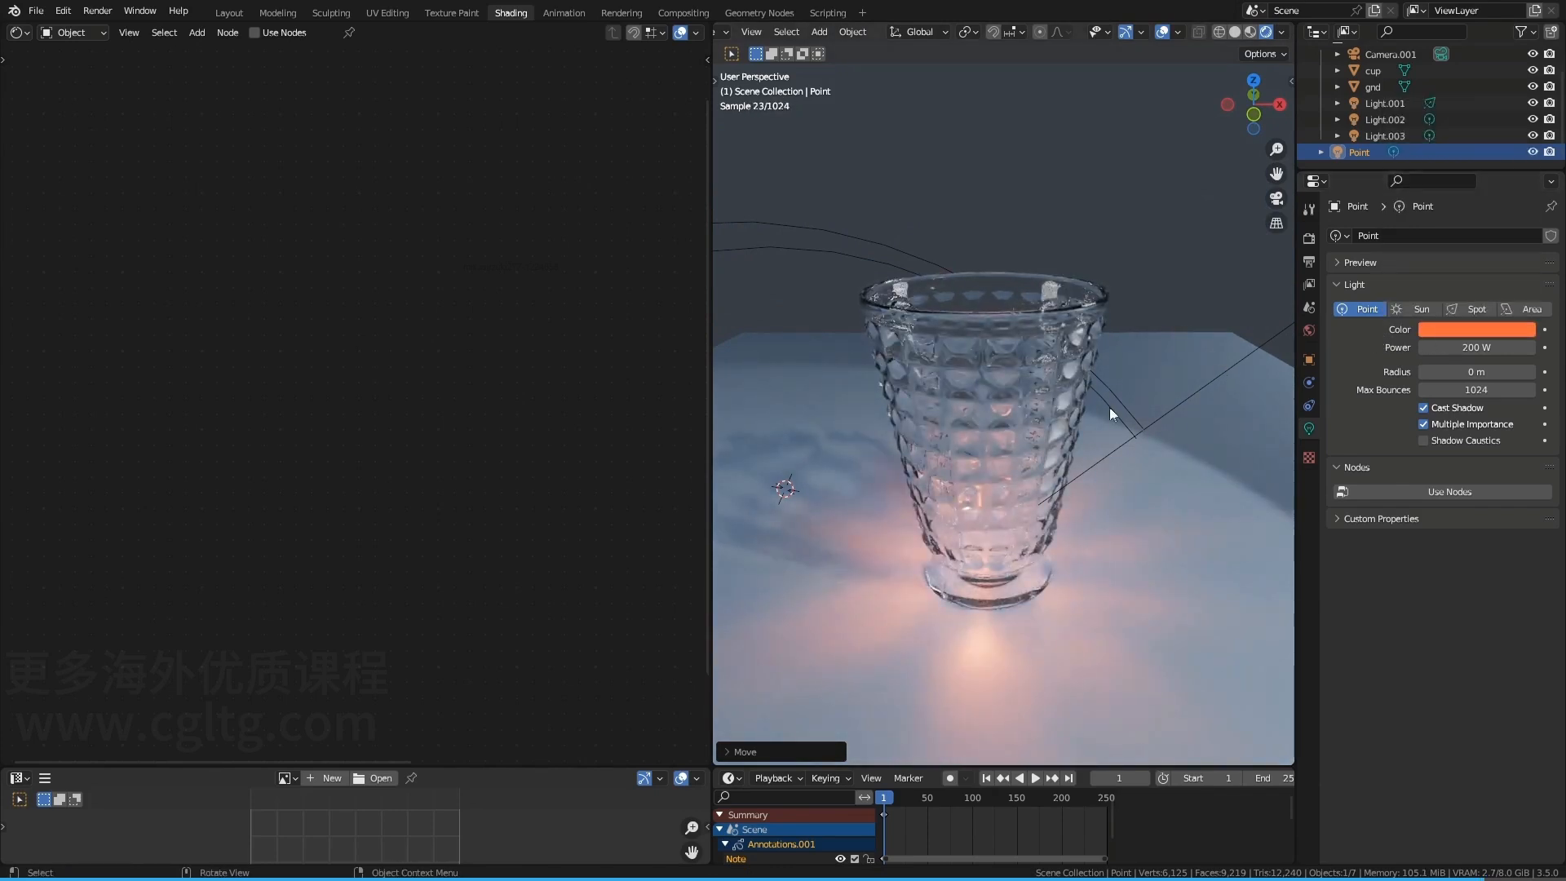
Duplicate the orange point light within the cup and give the copy a light green color
key("shift+d")
left_click(1136, 398)
middle_click_drag(1135, 398, 1126, 509)
key("g")
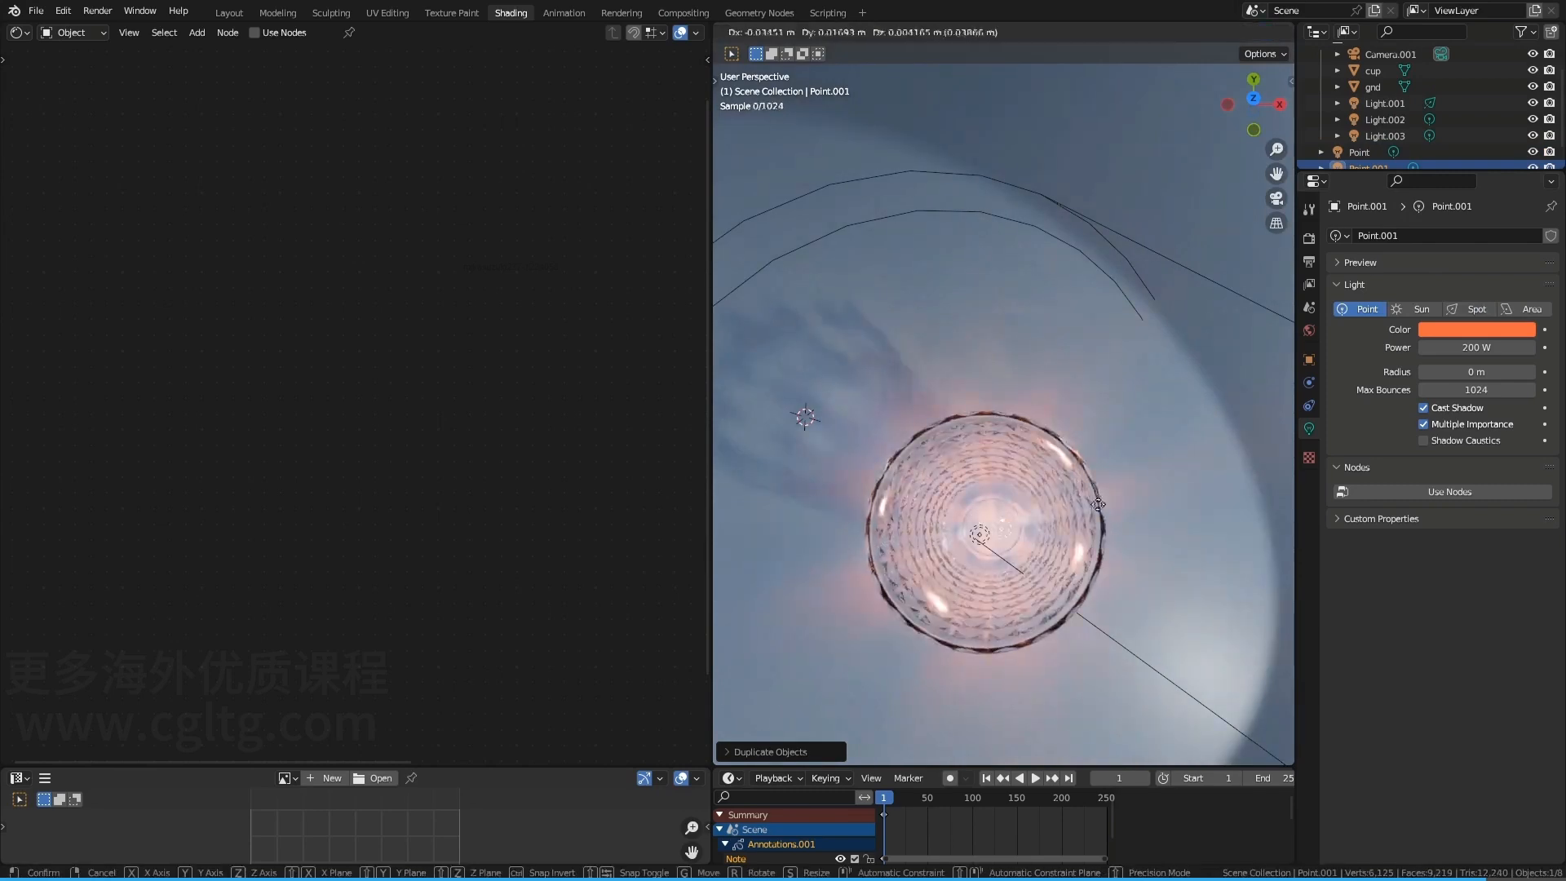
left_click(1114, 502)
left_click(1475, 328)
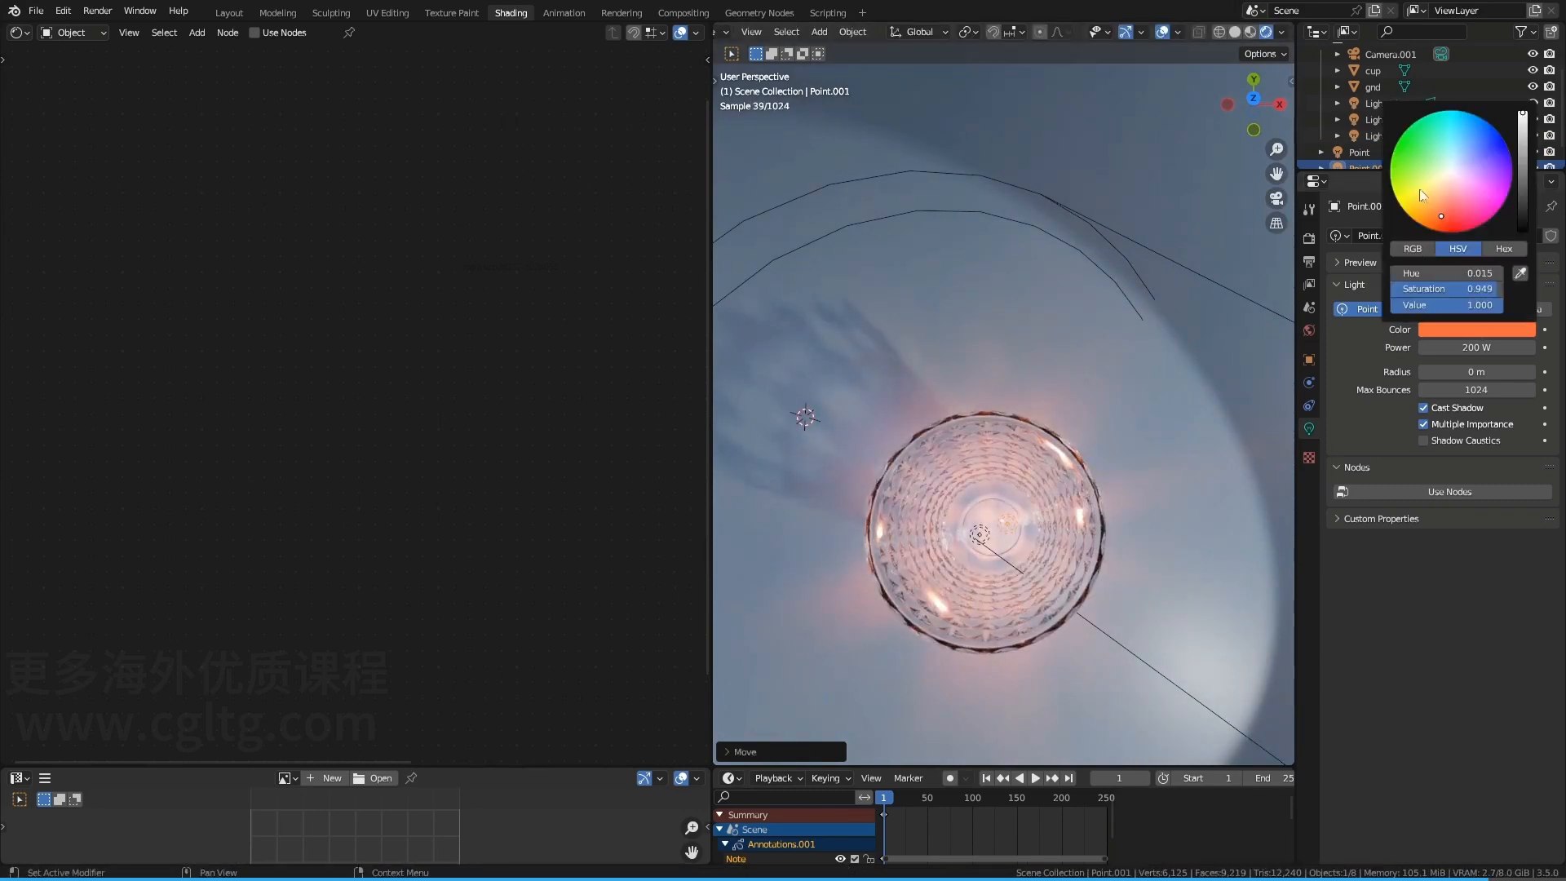
left_click(1409, 164)
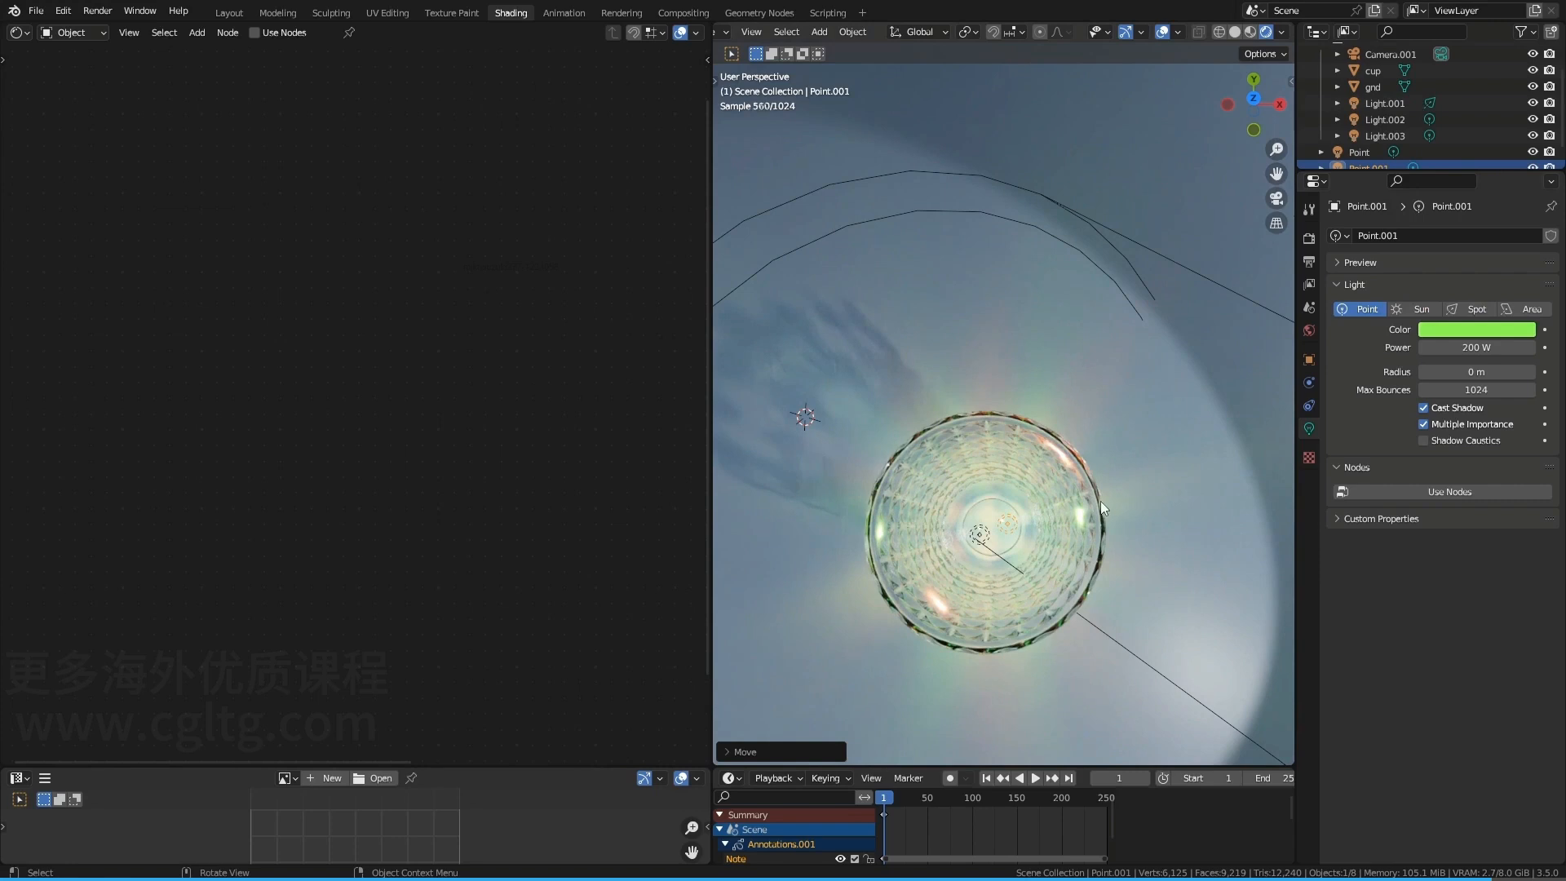
Duplicate the green point light in place and change the copy's color to blue
middle_click_drag(1074, 526, 1150, 479)
key("shift+d")
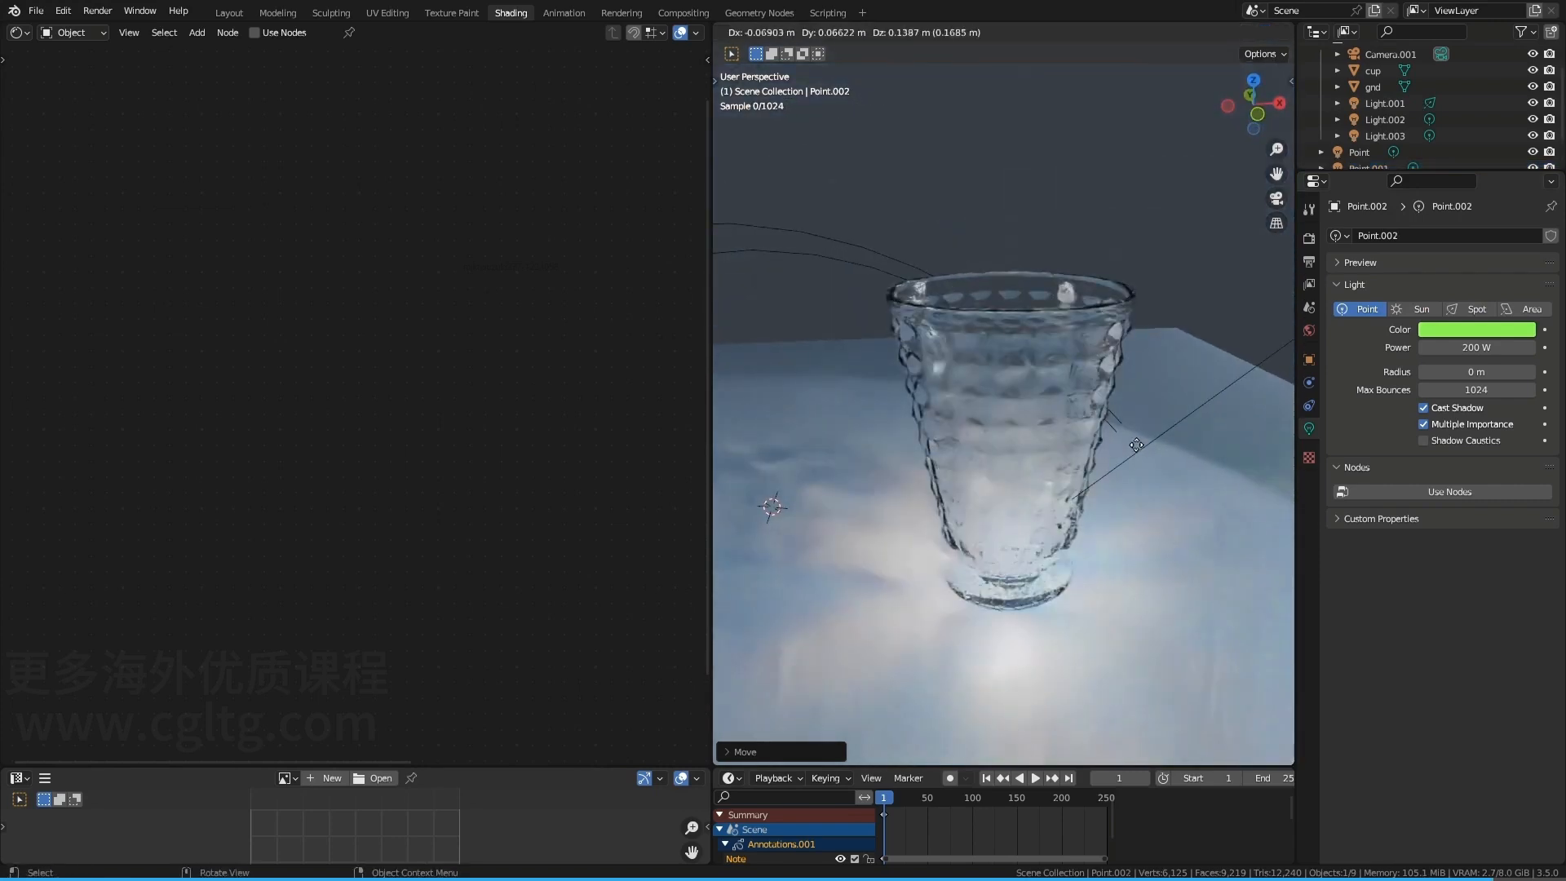
right_click(1428, 354)
left_click(1439, 331)
left_click_drag(1474, 147, 1484, 150)
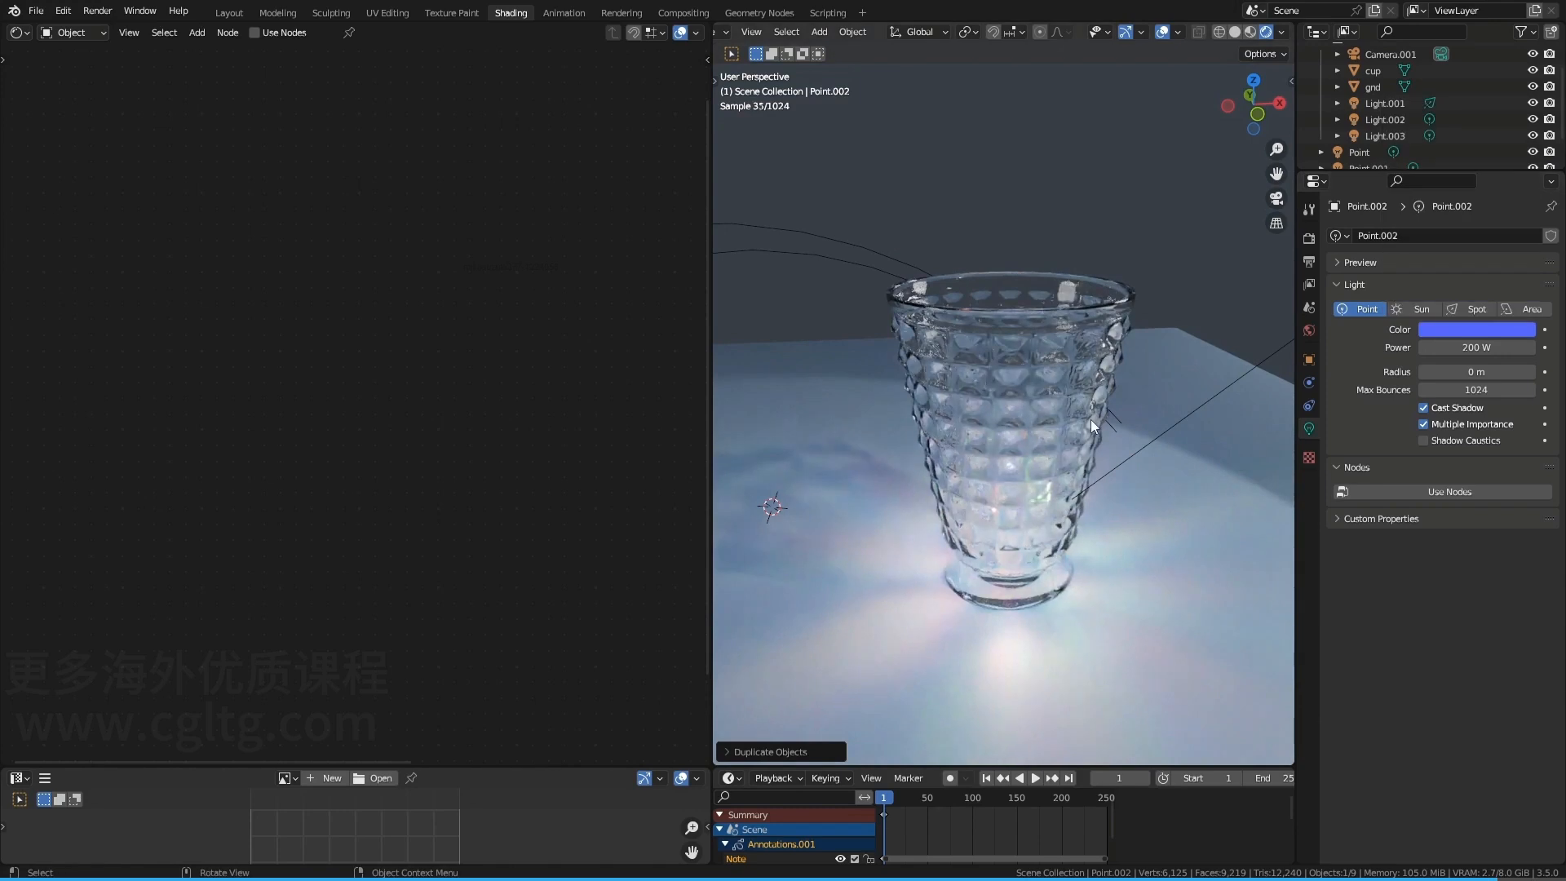
View the cup through the camera and switch the render engine to Eevee
scroll(1089, 420, "down", 4)
key("KP_0")
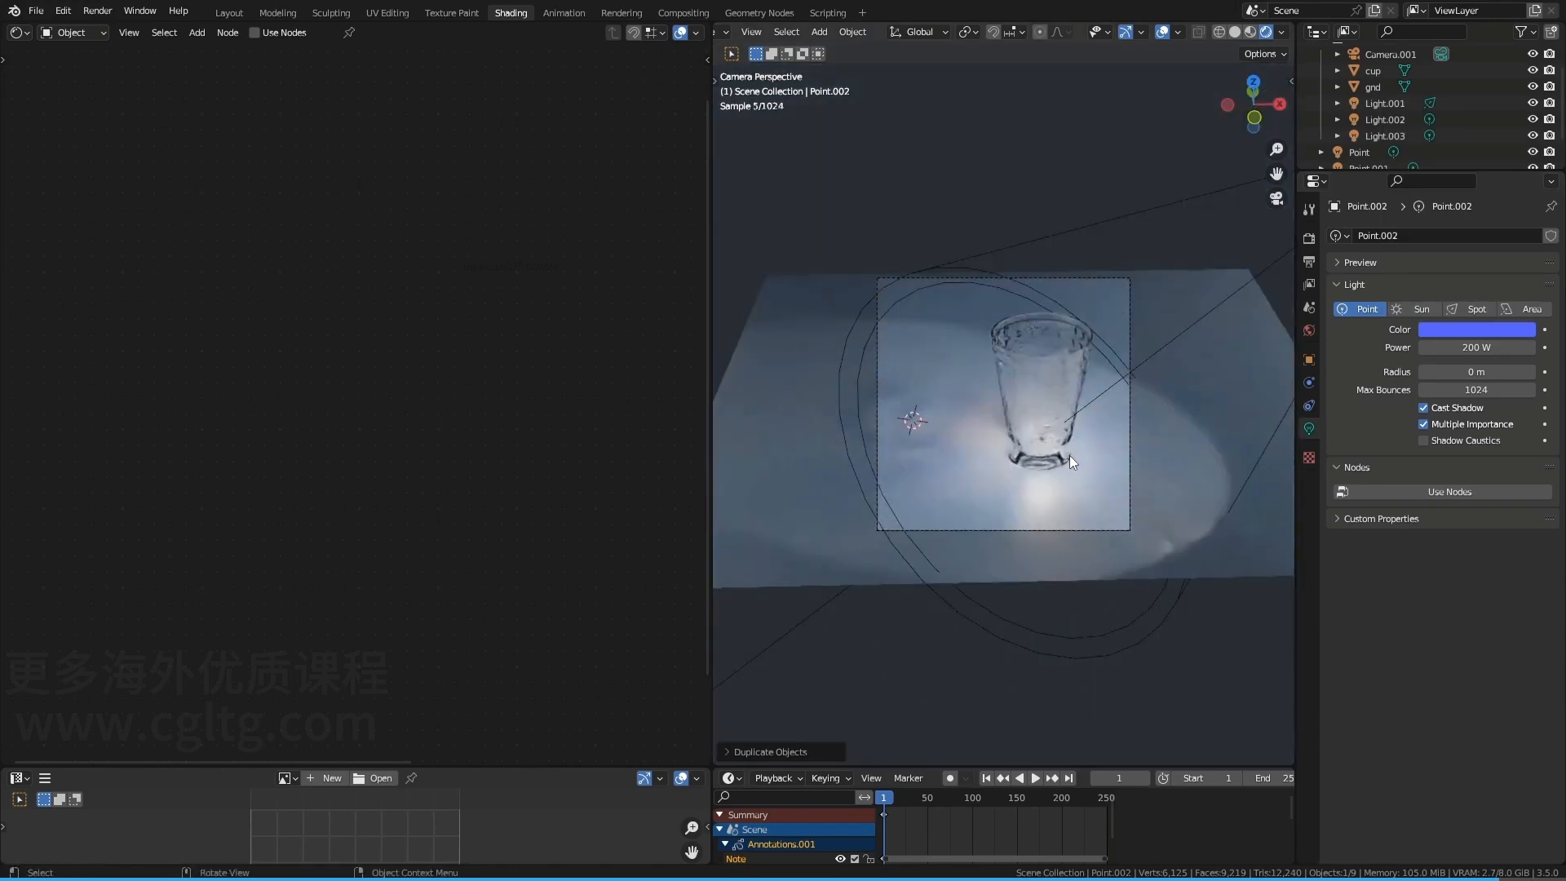
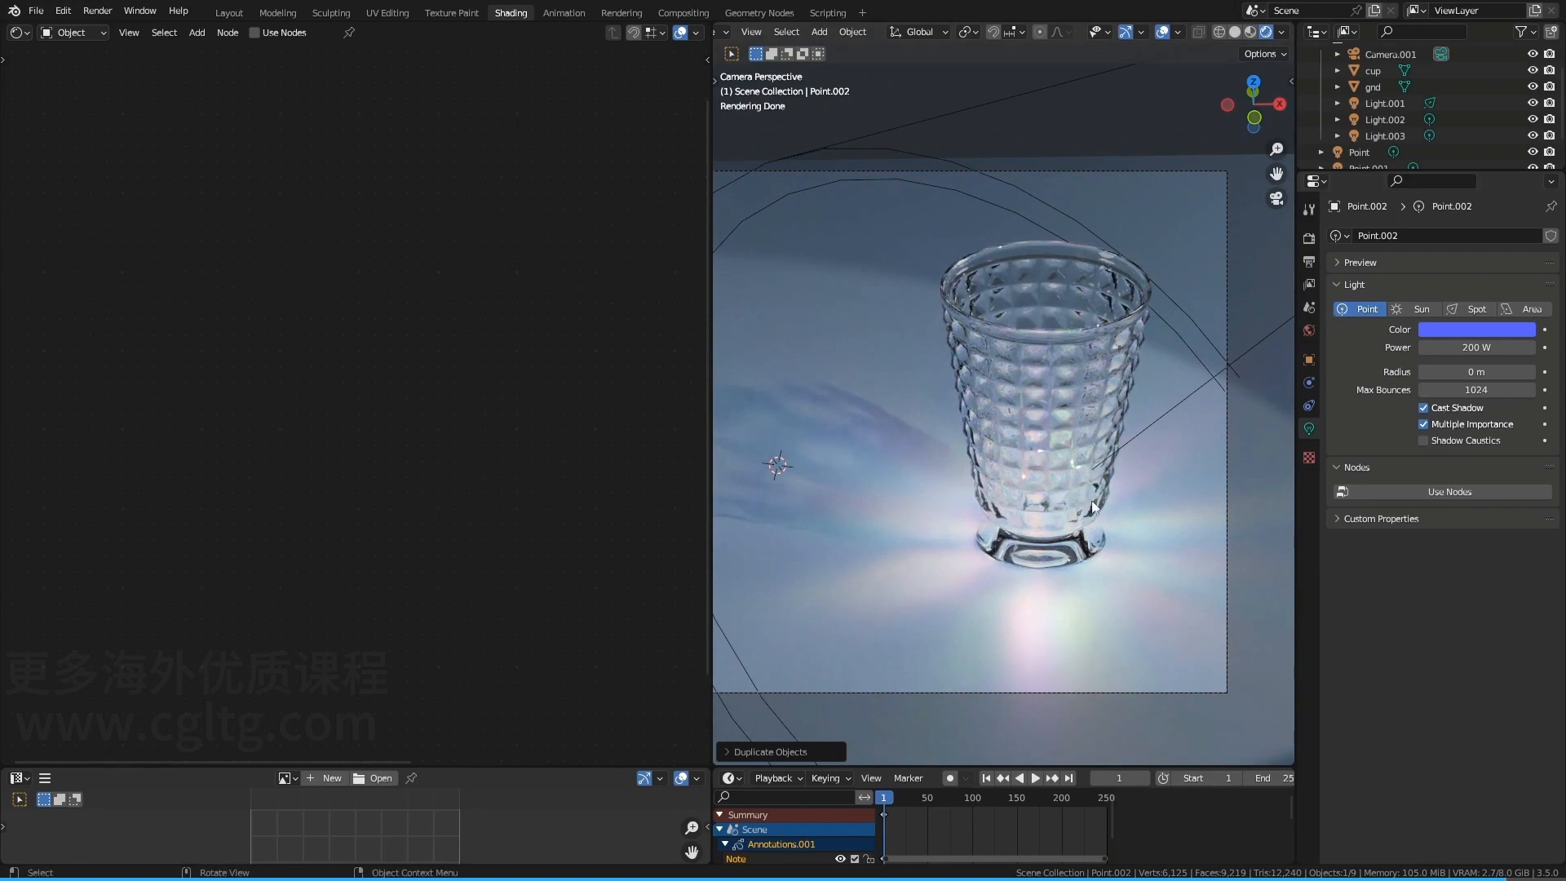
left_click(1310, 239)
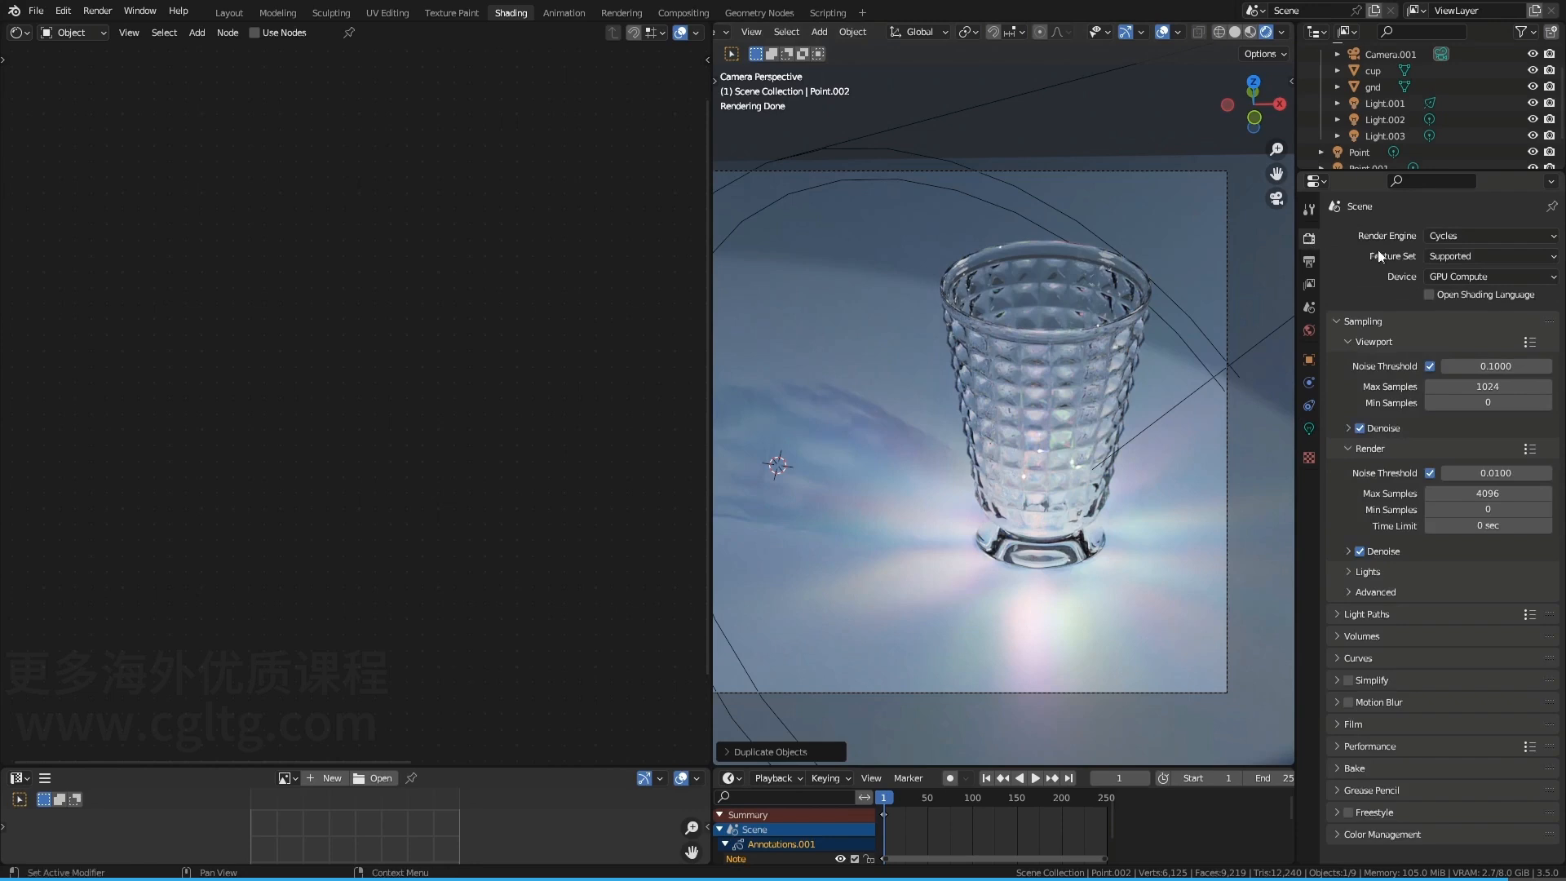
left_click(1445, 239)
left_click(1454, 249)
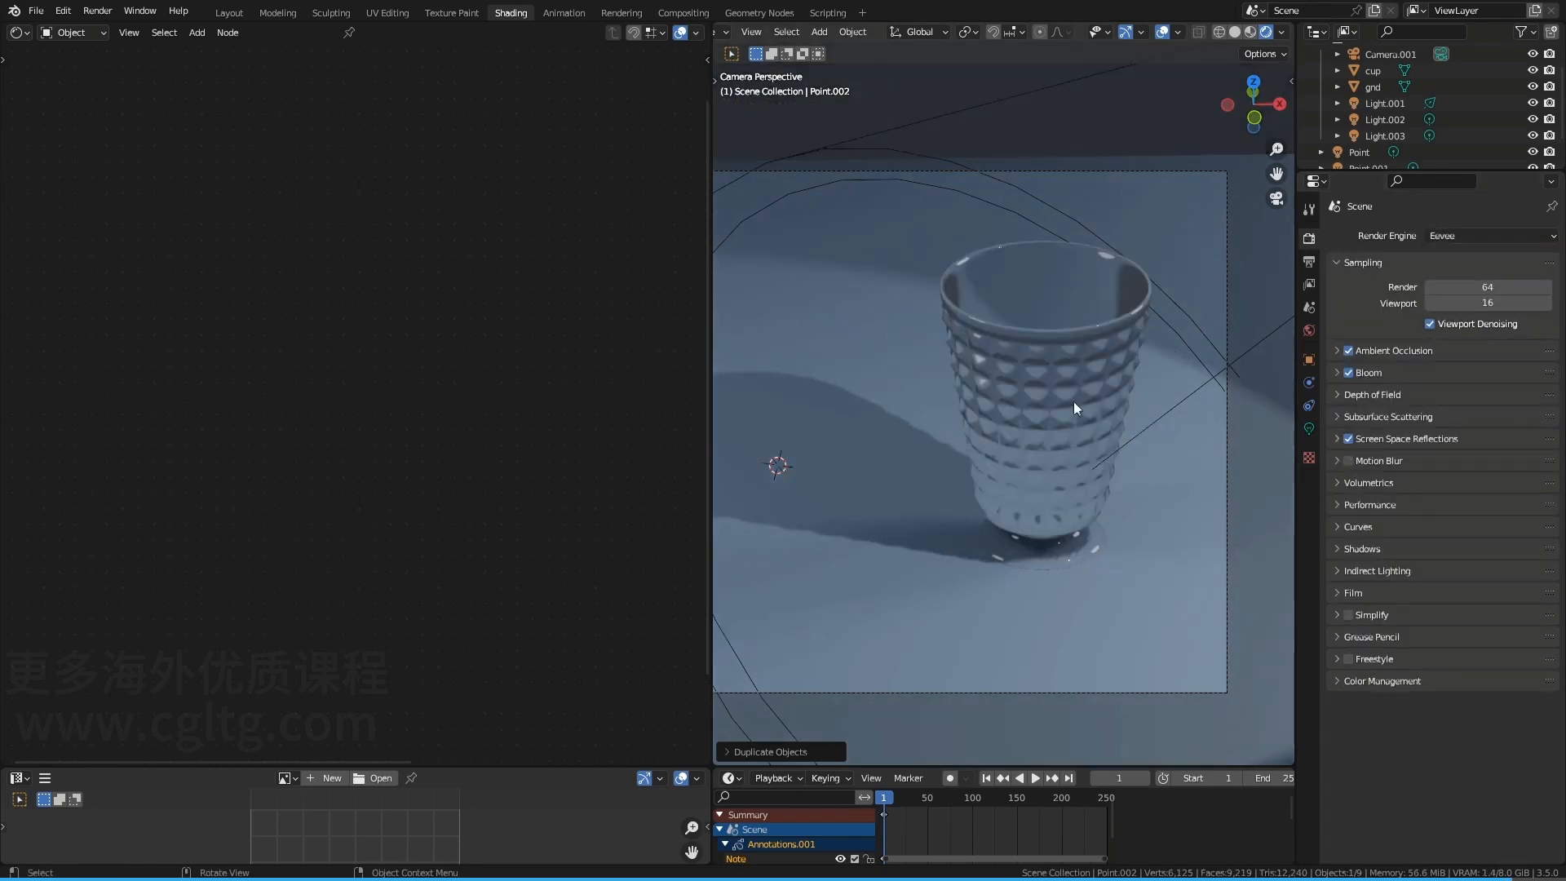
Set the shadow mode of the cup's glass material to Alpha Hashed and inspect the resulting shadow around the cup
left_click(1052, 416)
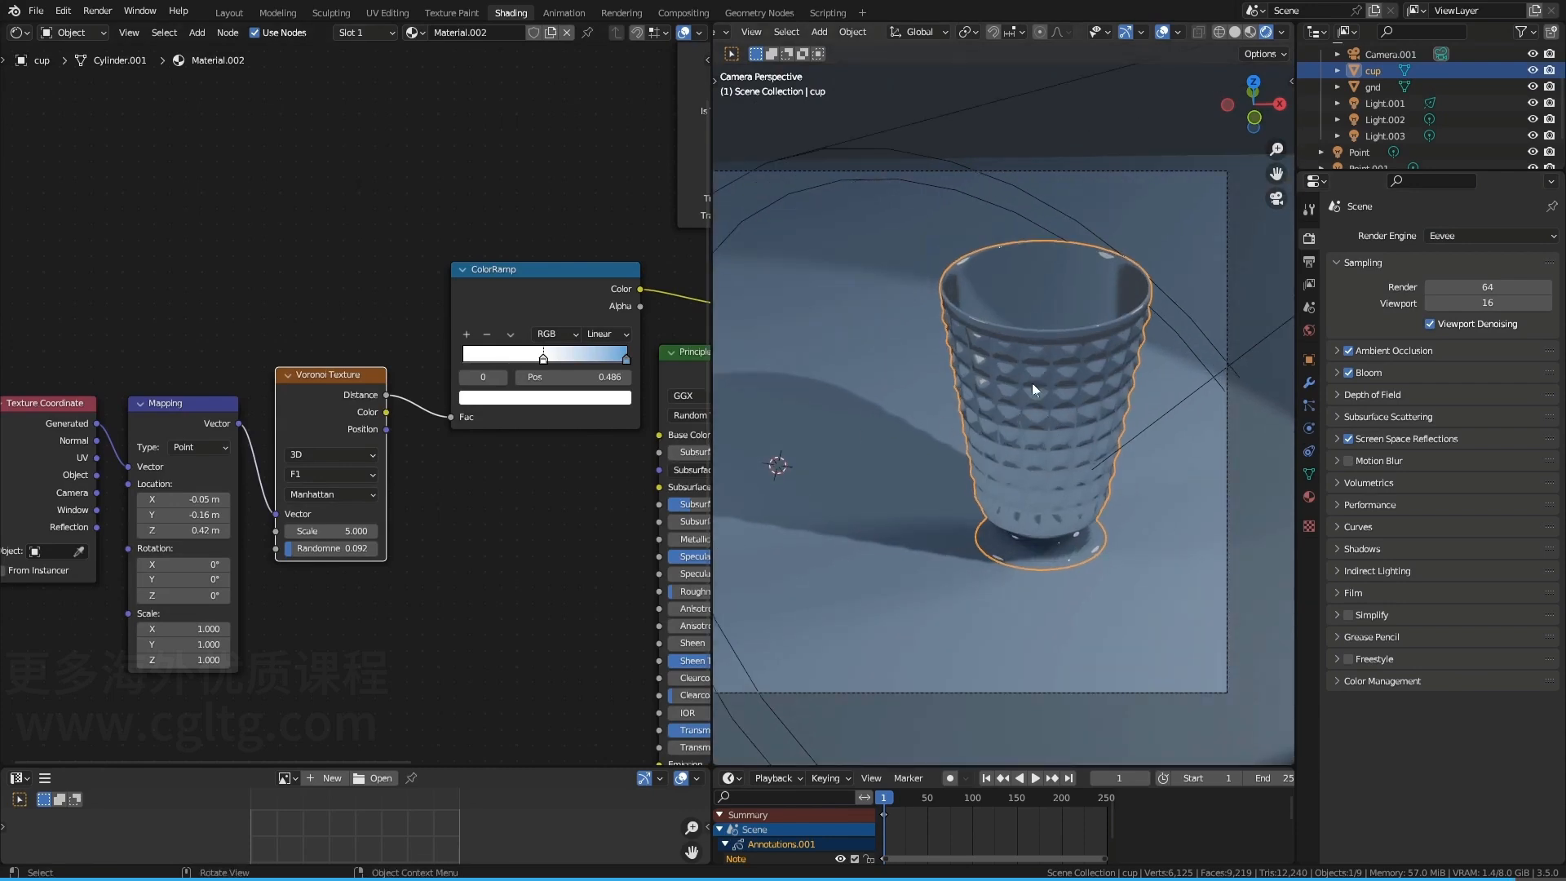
key("n")
left_click_drag(531, 204, 447, 198)
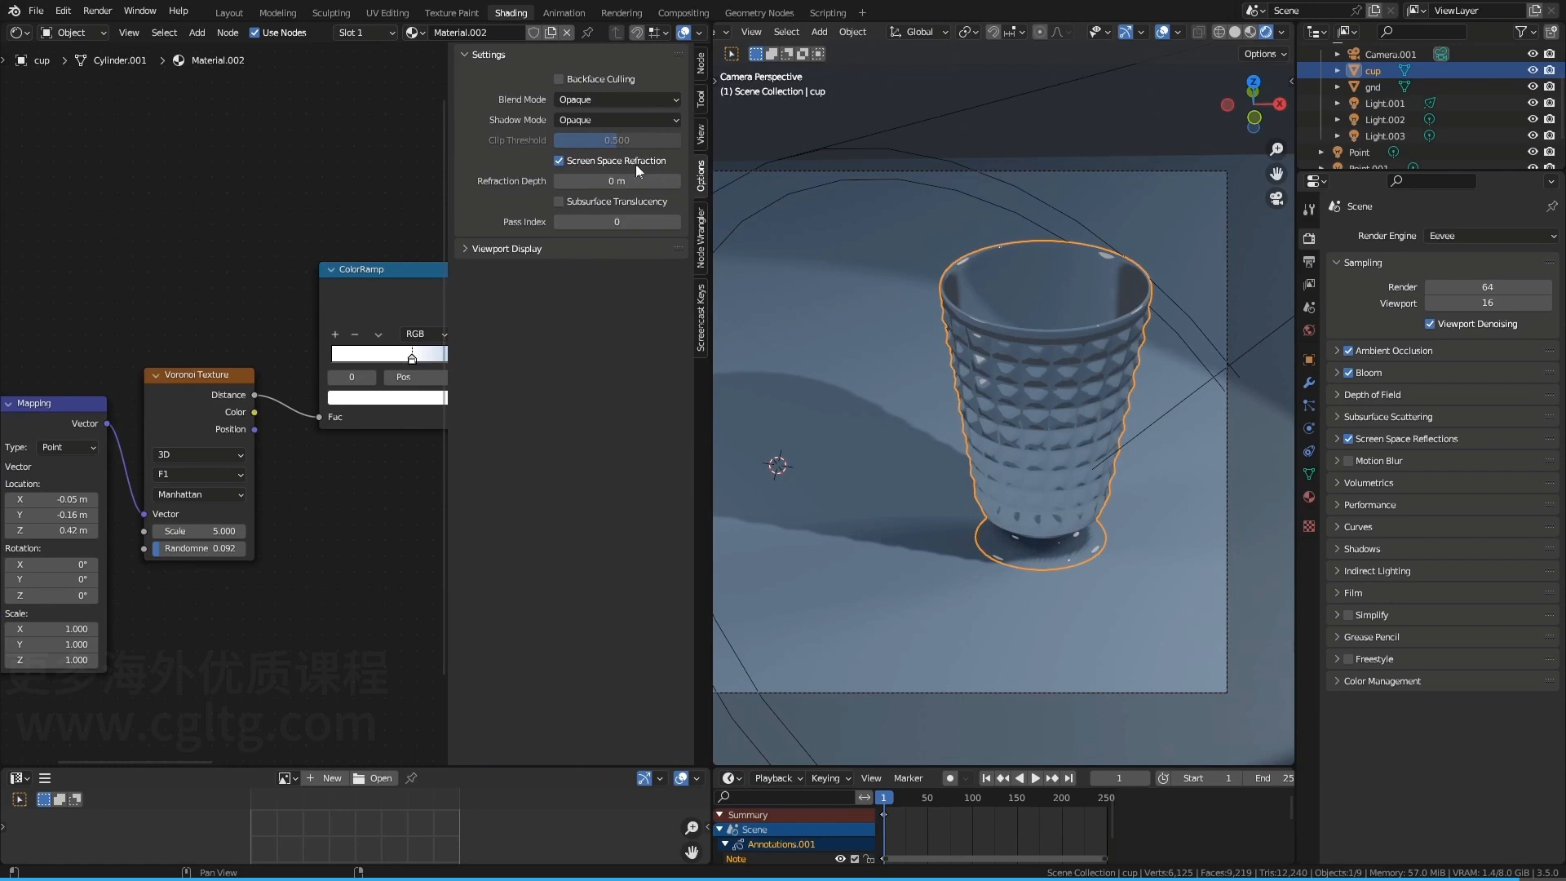
middle_click_drag(977, 351, 1015, 405)
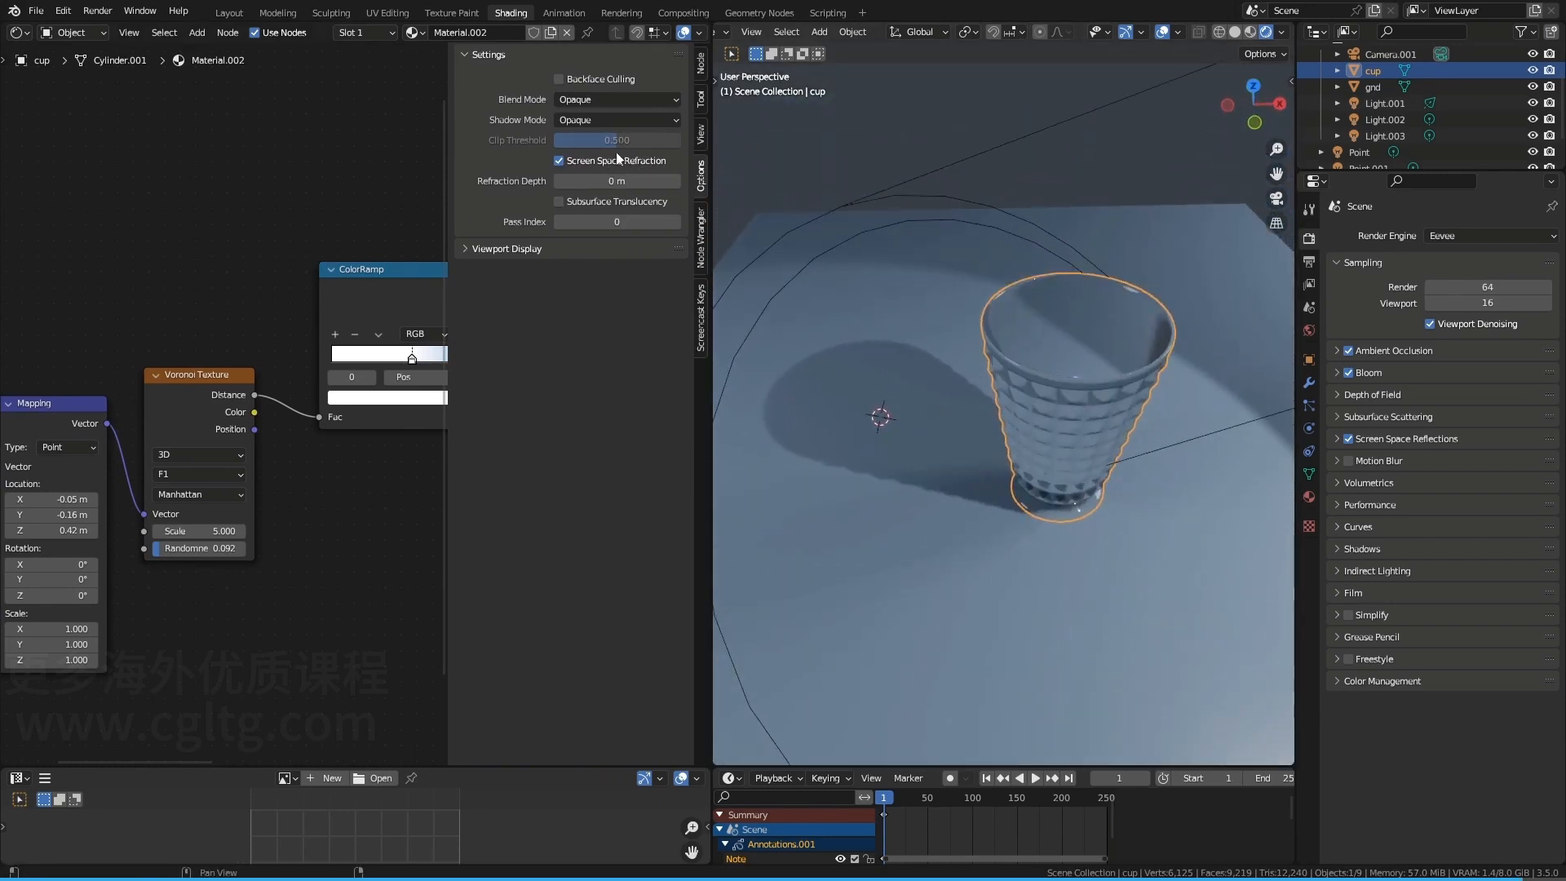
left_click(574, 121)
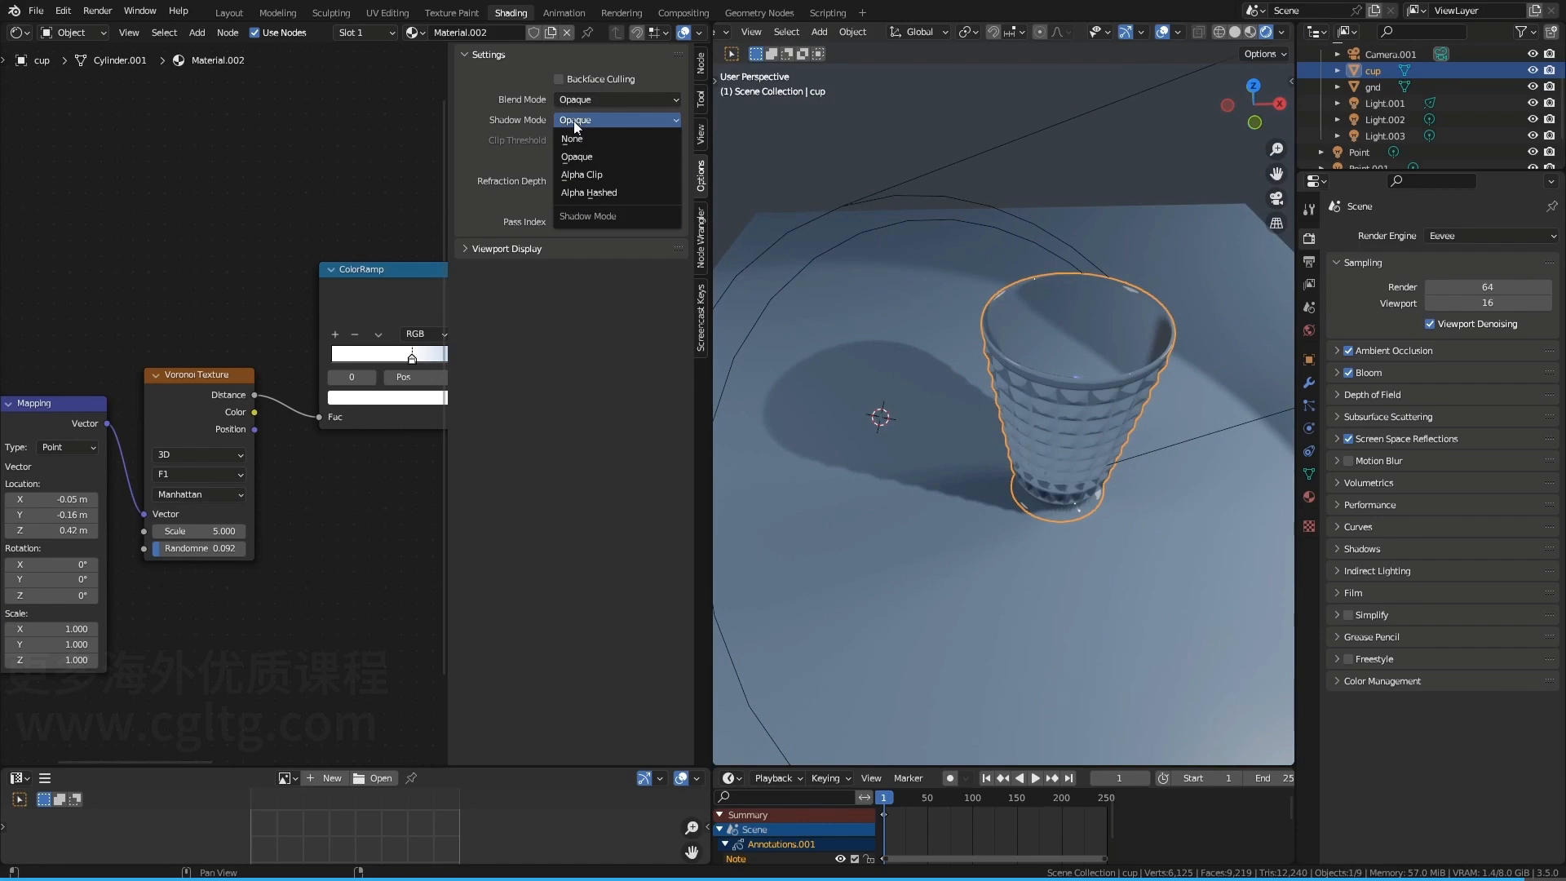
left_click(587, 192)
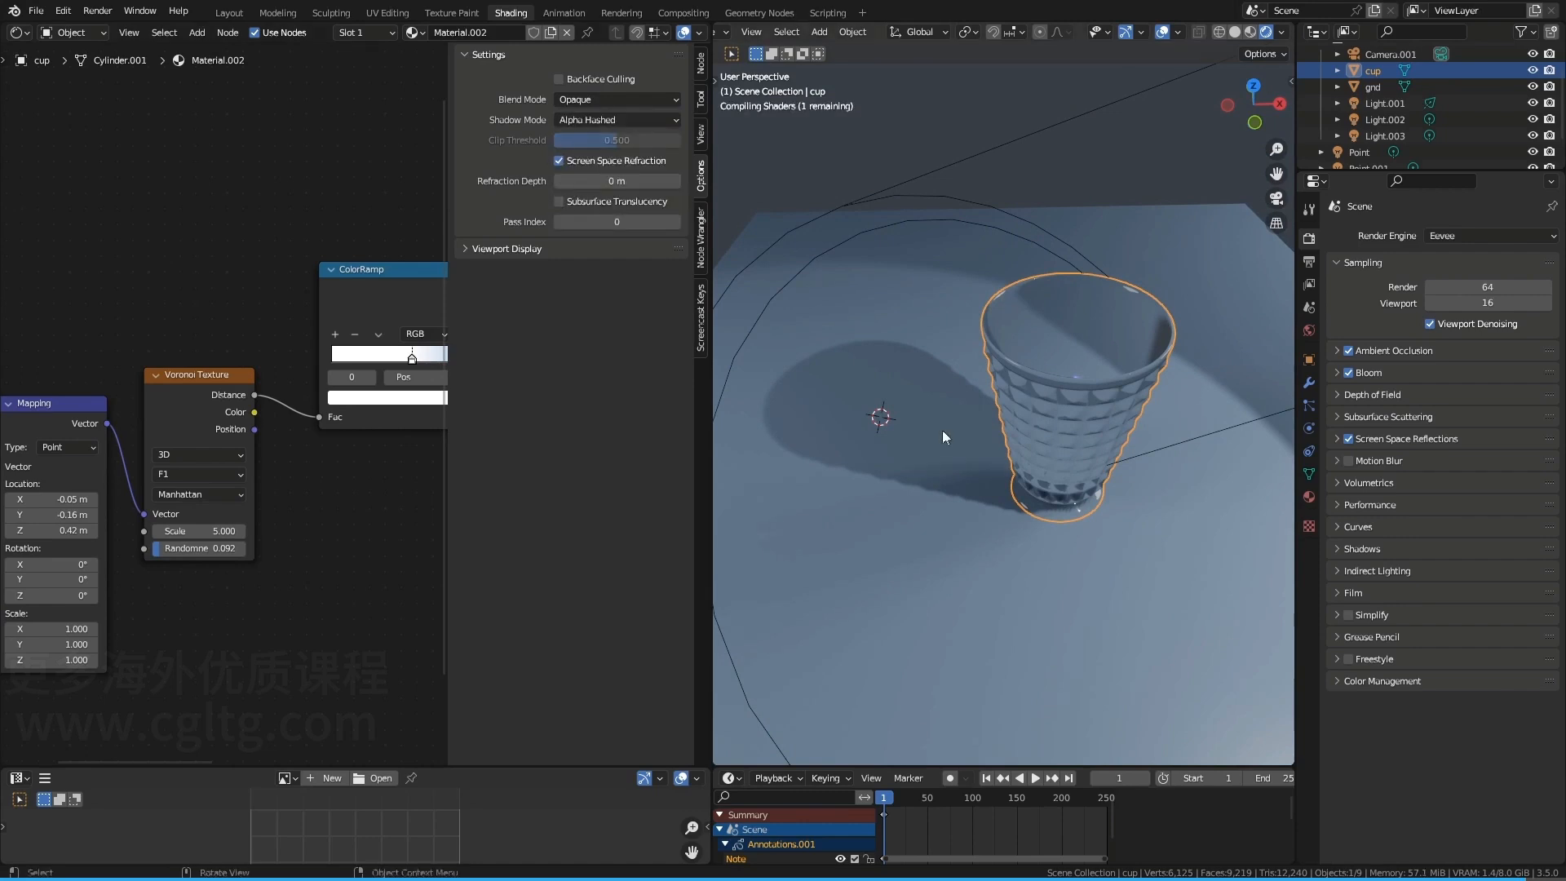
middle_click_drag(884, 374, 934, 370)
middle_click_drag(1070, 437, 994, 397)
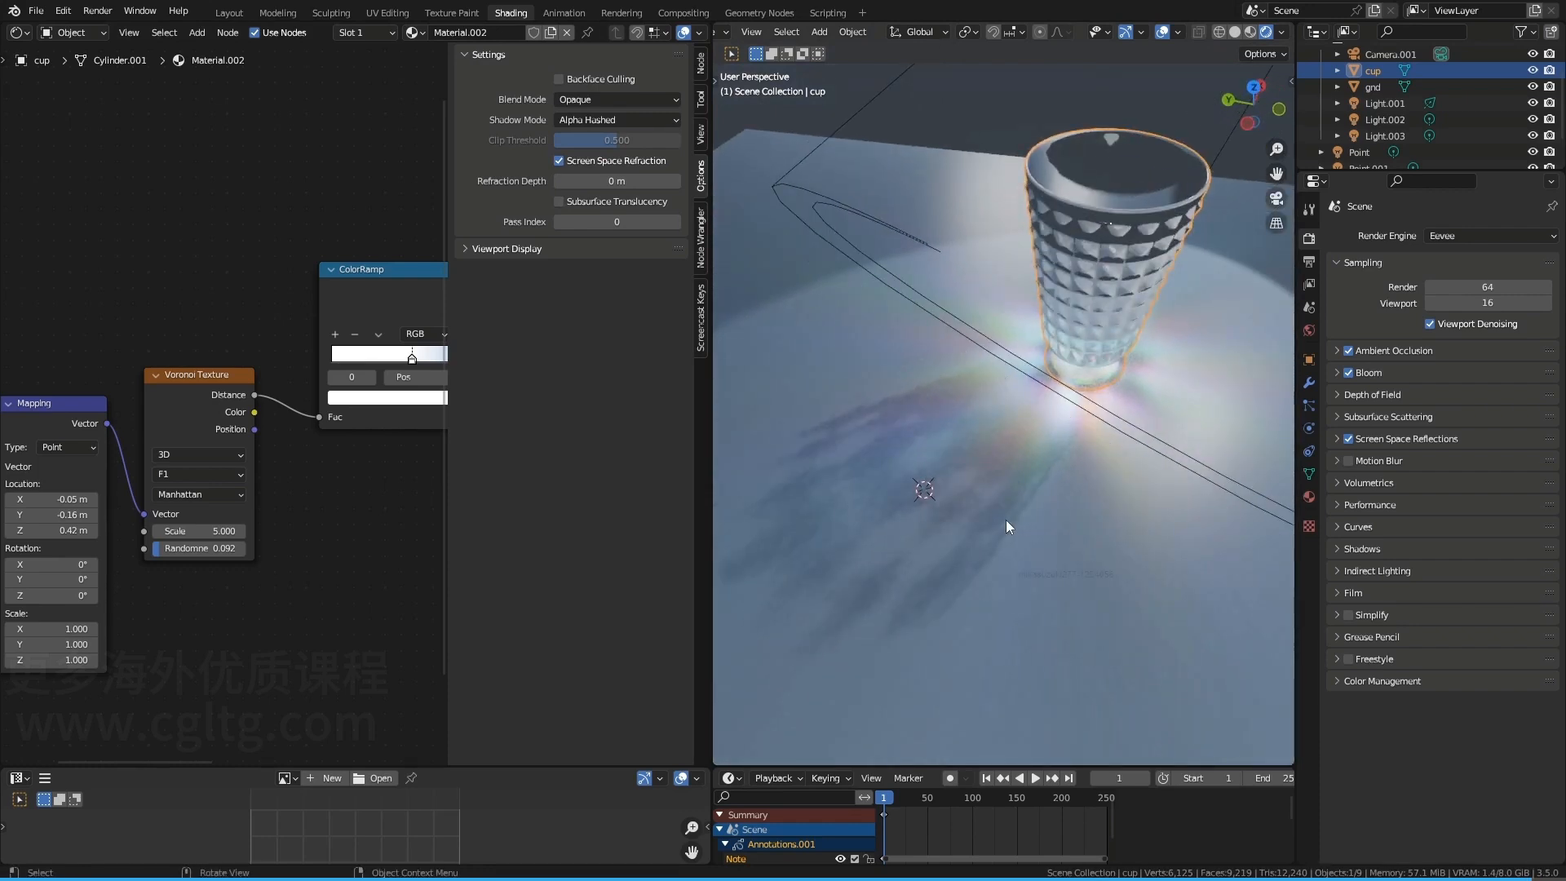
mouse_move(1015, 493)
middle_mouse_down()
mouse_move(976, 467)
mouse_move(1171, 496)
middle_mouse_up()
mouse_move(1066, 395)
middle_mouse_down()
mouse_move(957, 439)
mouse_move(922, 364)
middle_mouse_up()
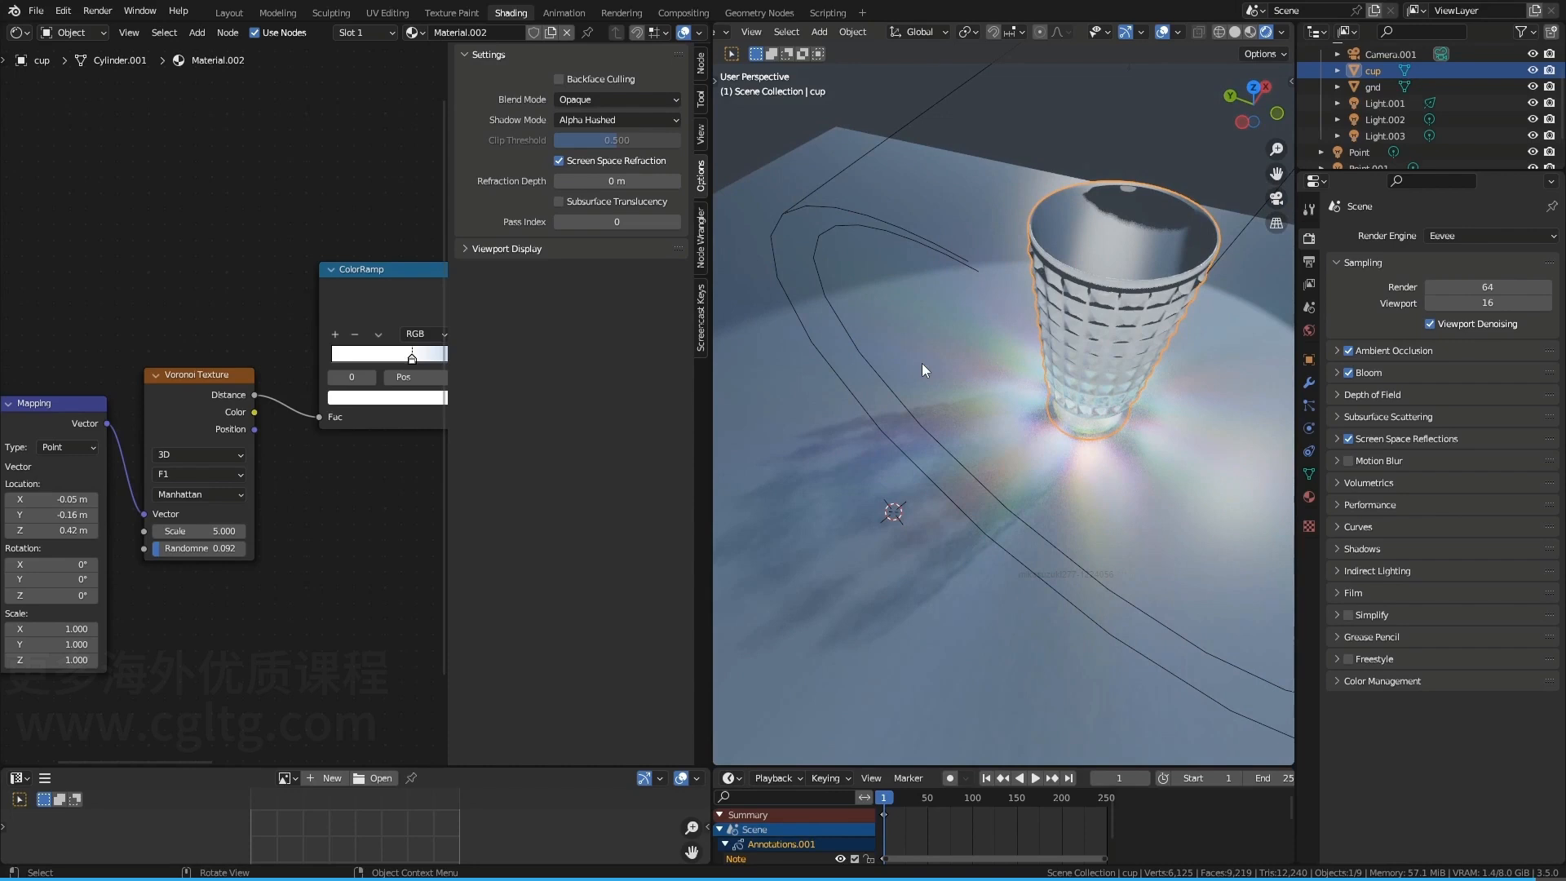
left_click(586, 123)
Set the Eevee viewport samples to 100 and inspect the light patterns around the cup's base
middle_click_drag(1000, 371, 993, 341)
left_click(1479, 304)
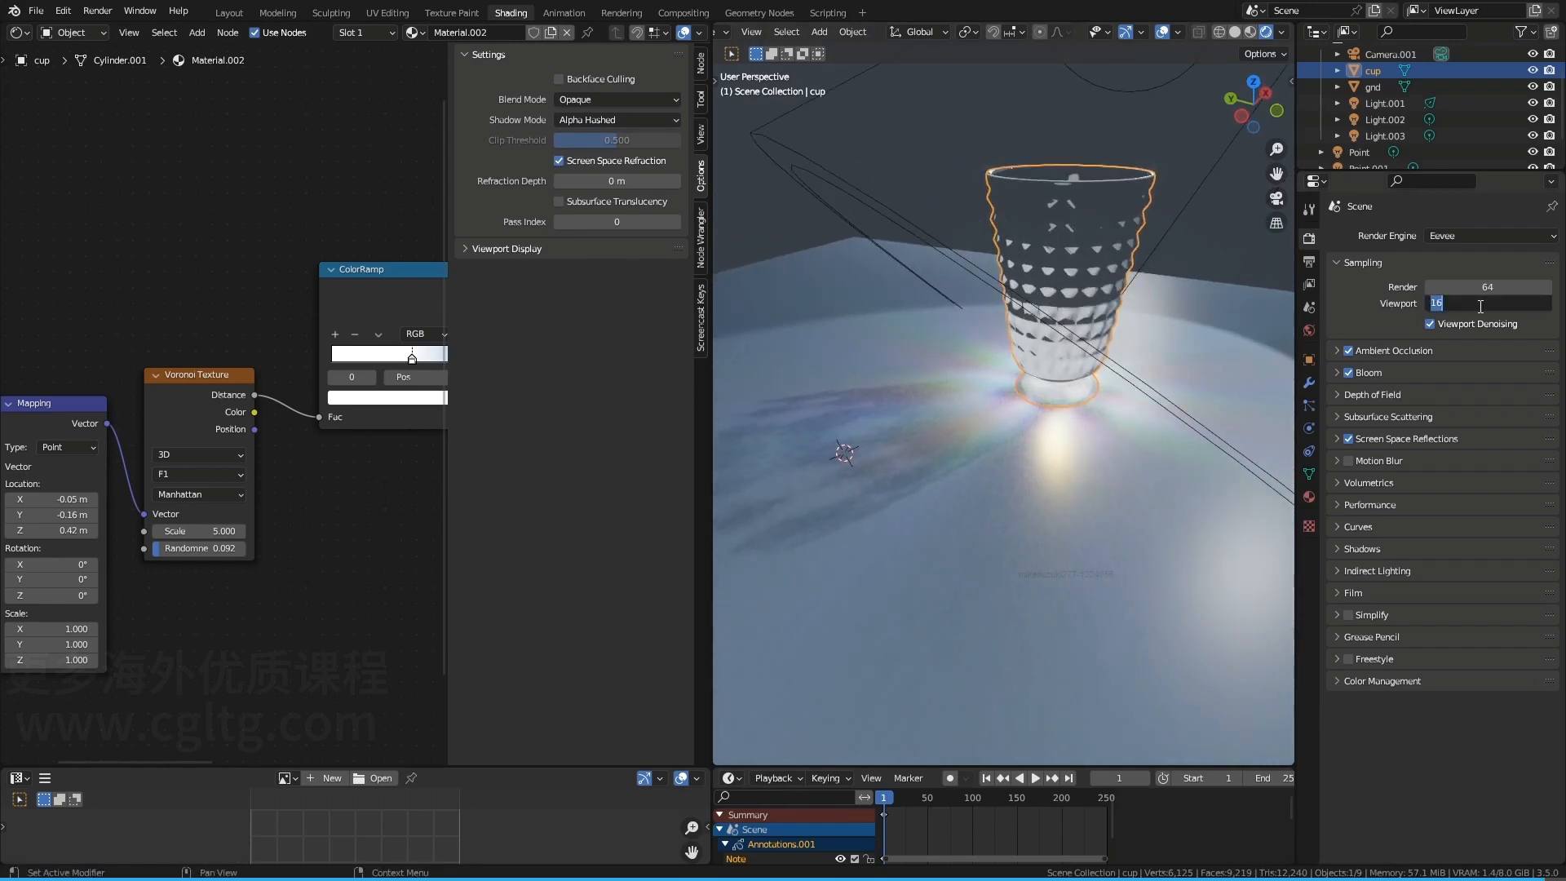
type("100")
key("Return")
scroll(1075, 460, "up", 4)
middle_click_drag(1075, 460, 1039, 467)
scroll(1052, 455, "down", 4)
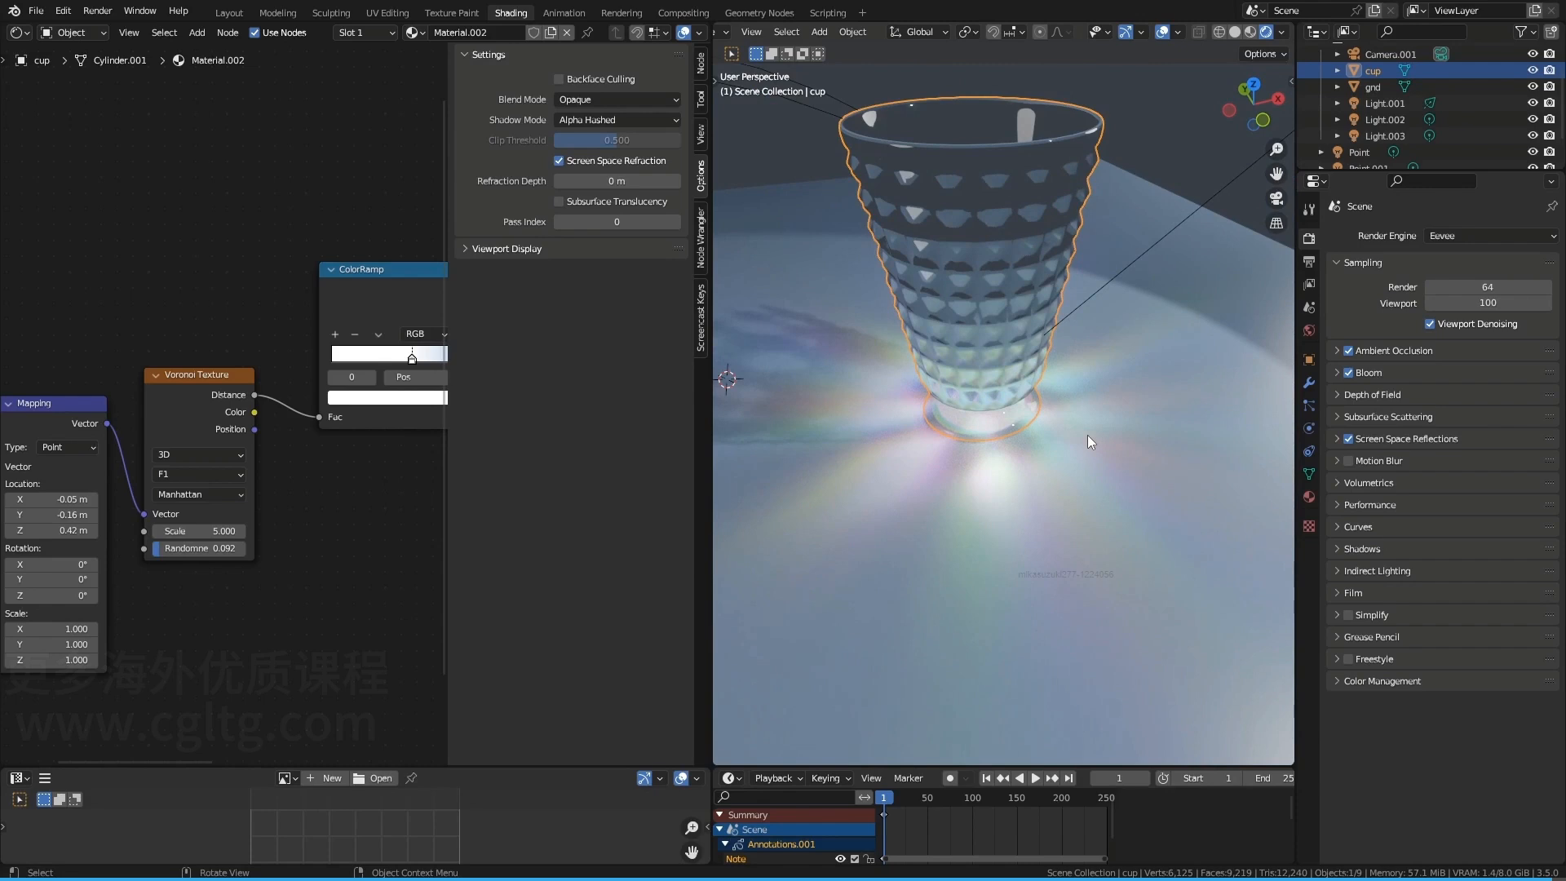
middle_click_drag(953, 359, 1036, 431)
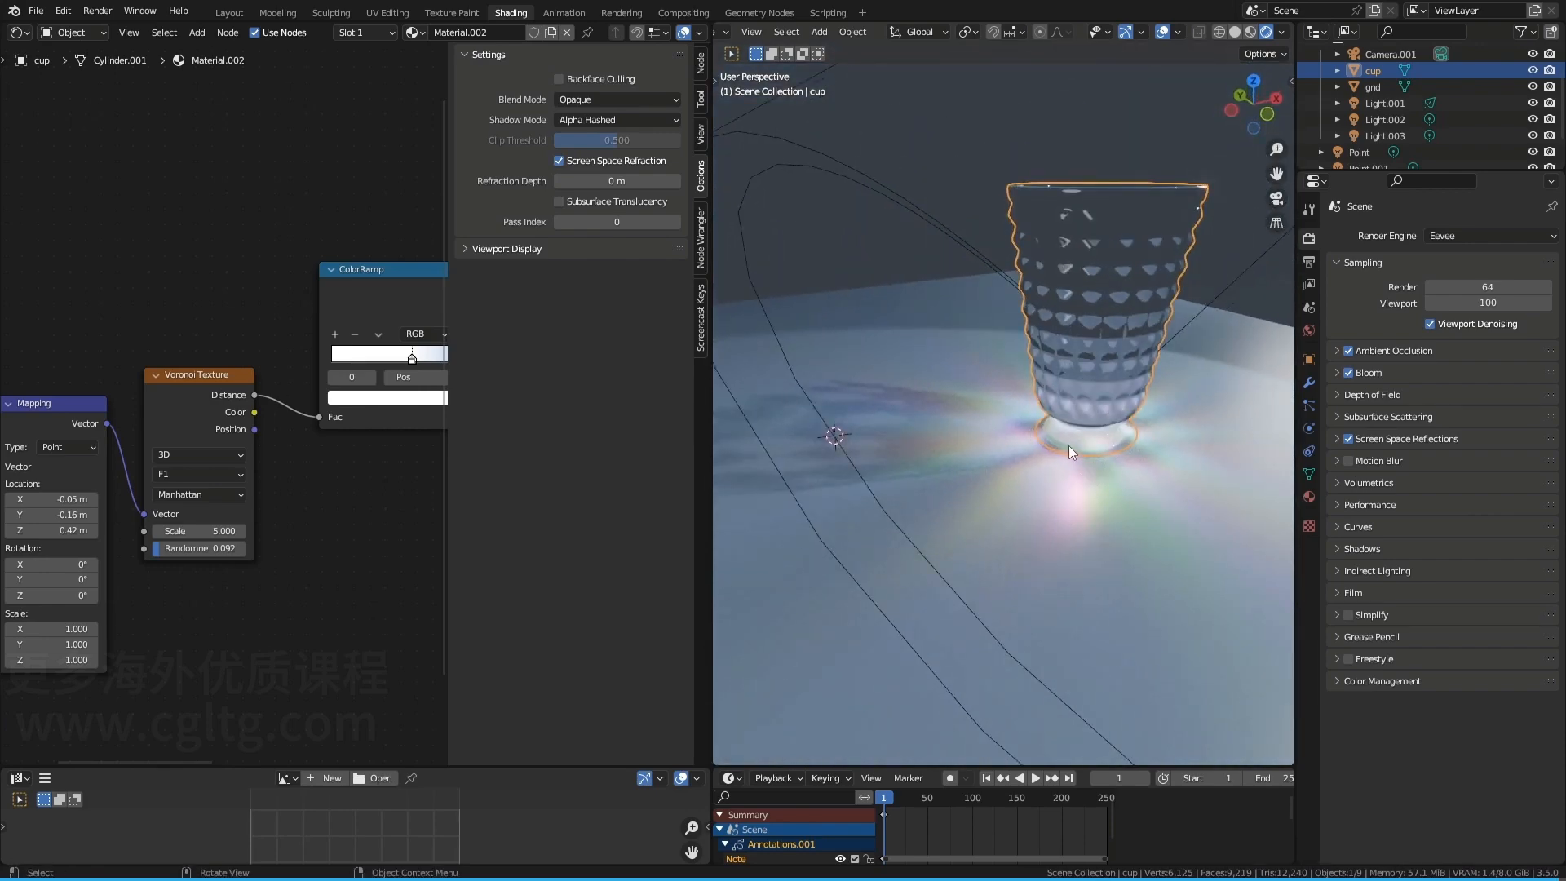